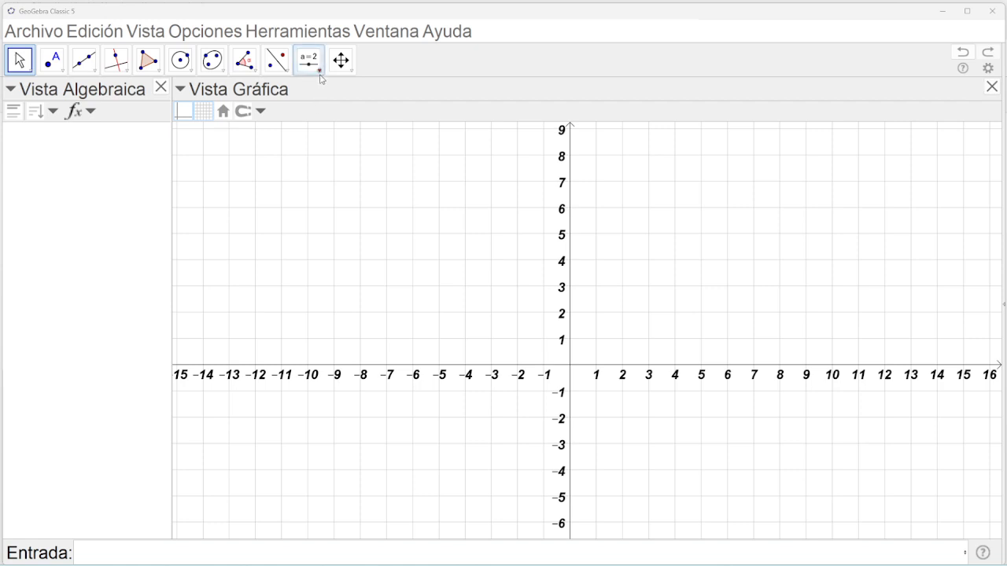
Create slider m1 ranging from 0 to 50 with increment 0.1.
left_click(319, 74)
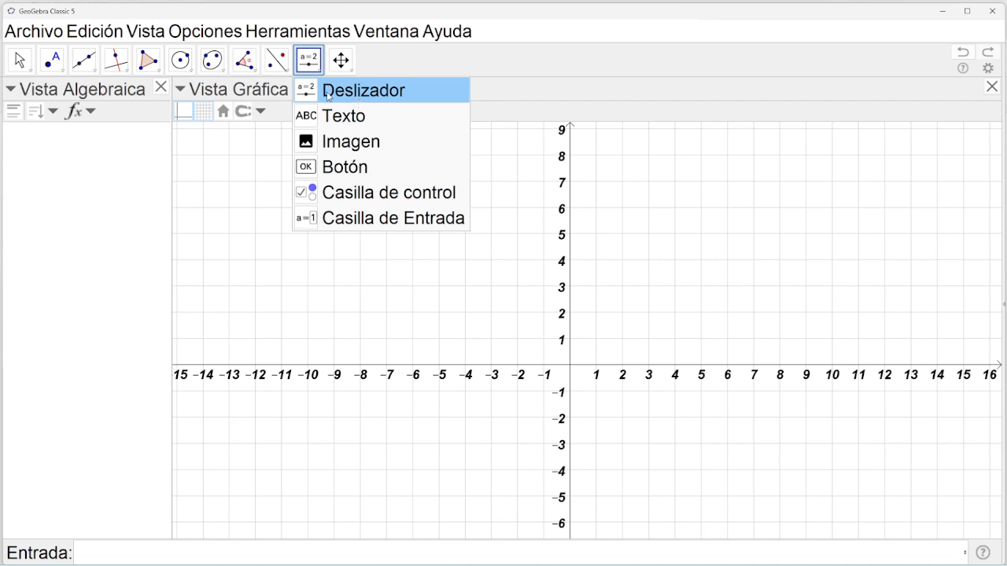
left_click(327, 92)
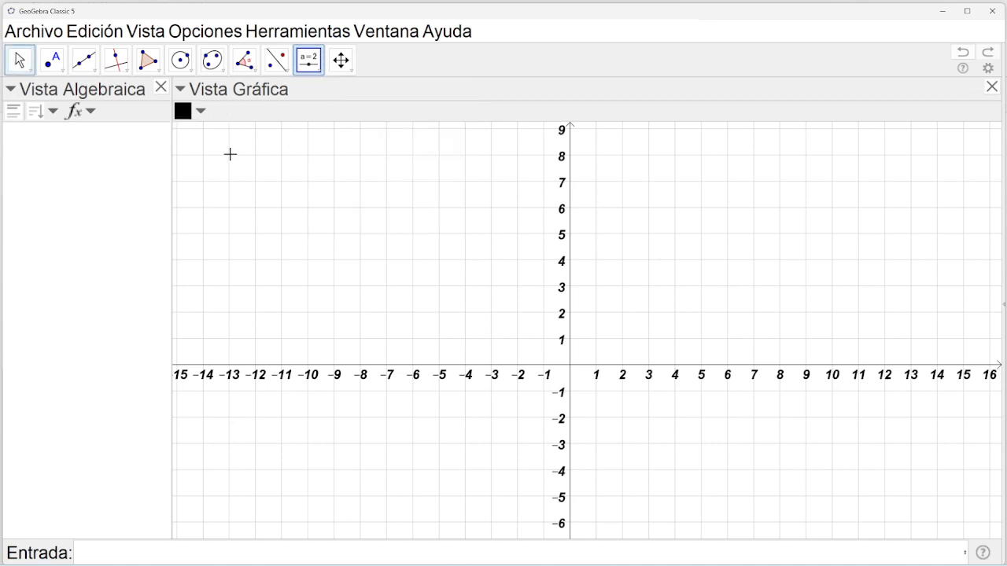
left_click(232, 160)
type("m1")
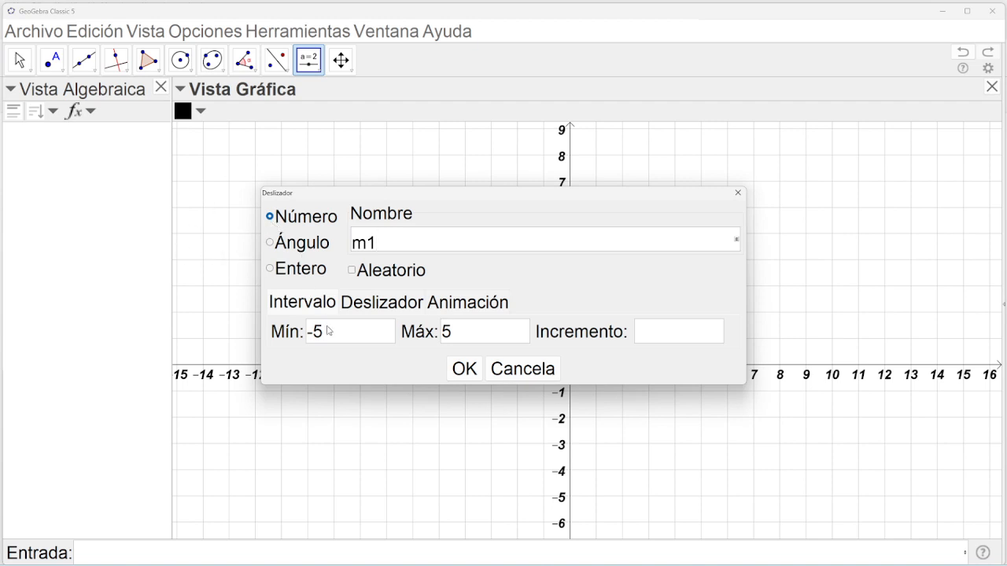
left_click_drag(327, 329, 308, 333)
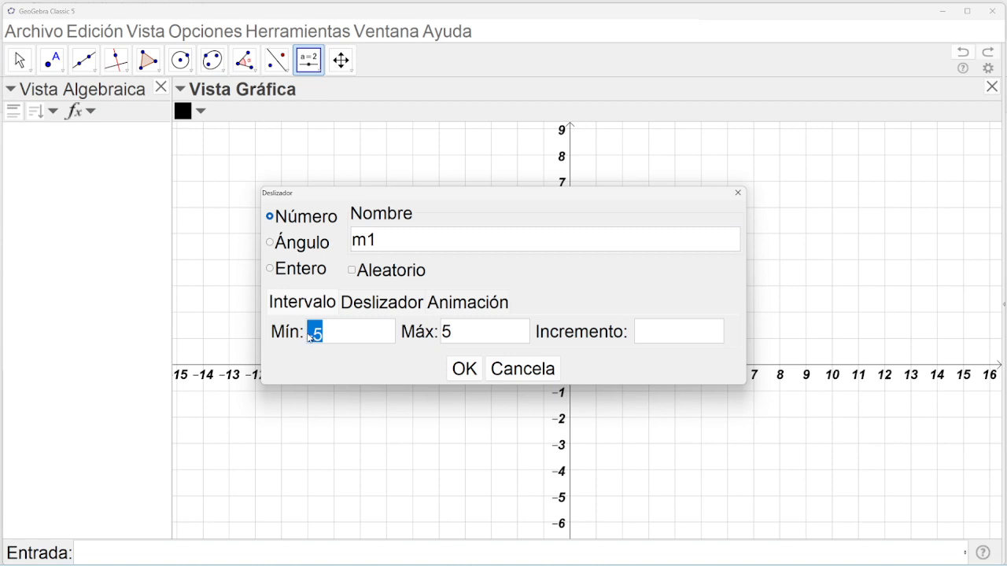
type("0")
left_click(452, 338)
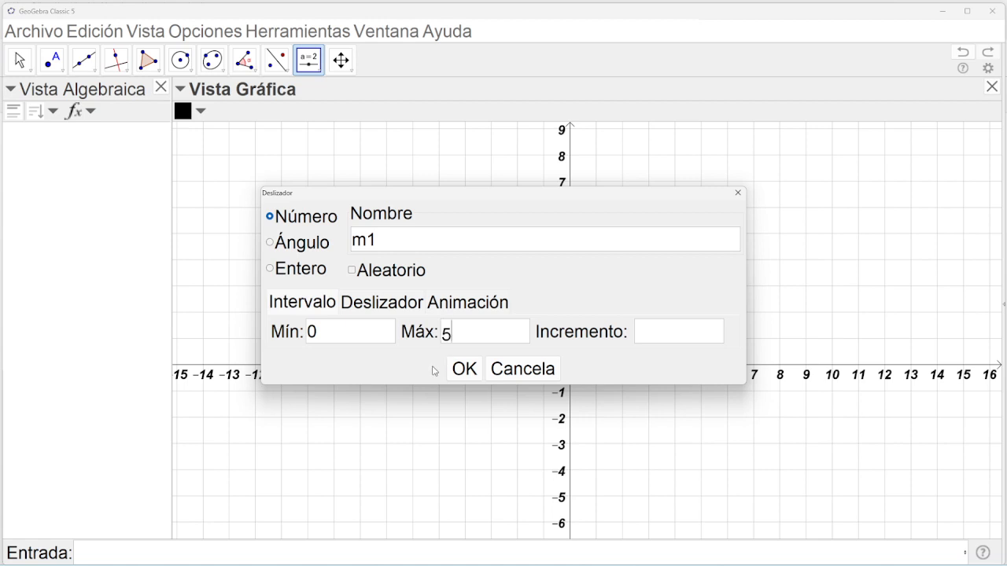
type("0")
left_click(668, 340)
type("0.1")
left_click(461, 372)
Create slider x1 below m1, ranging from -50 to 50 with increment 0.1.
left_click(230, 183)
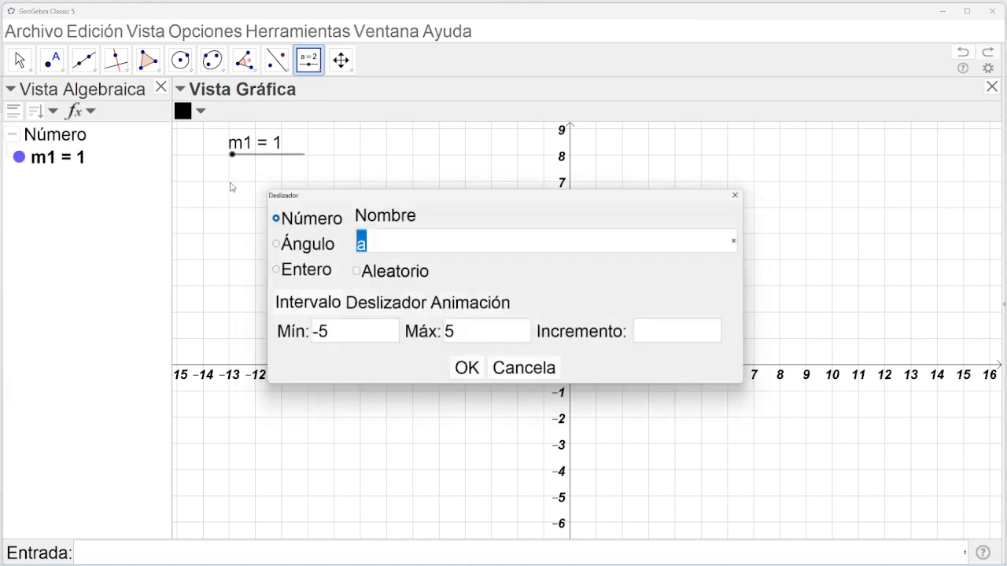
type("x1")
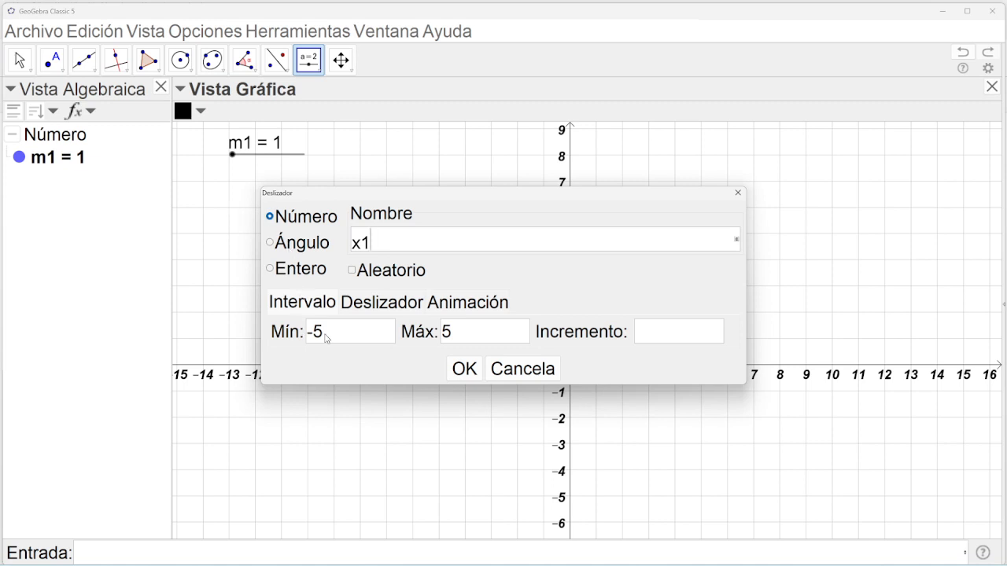
left_click_drag(327, 340, 312, 339)
key("BackSpace")
type("-50")
left_click(458, 340)
type("0")
type("0")
type(".")
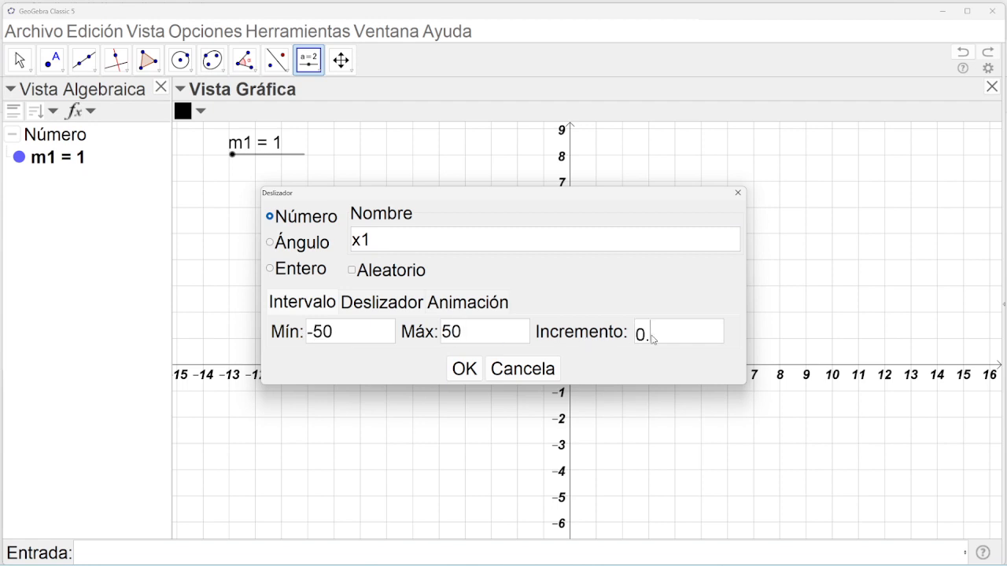
type("01")
key("BackSpace")
key("BackSpace")
type("1")
left_click(463, 370)
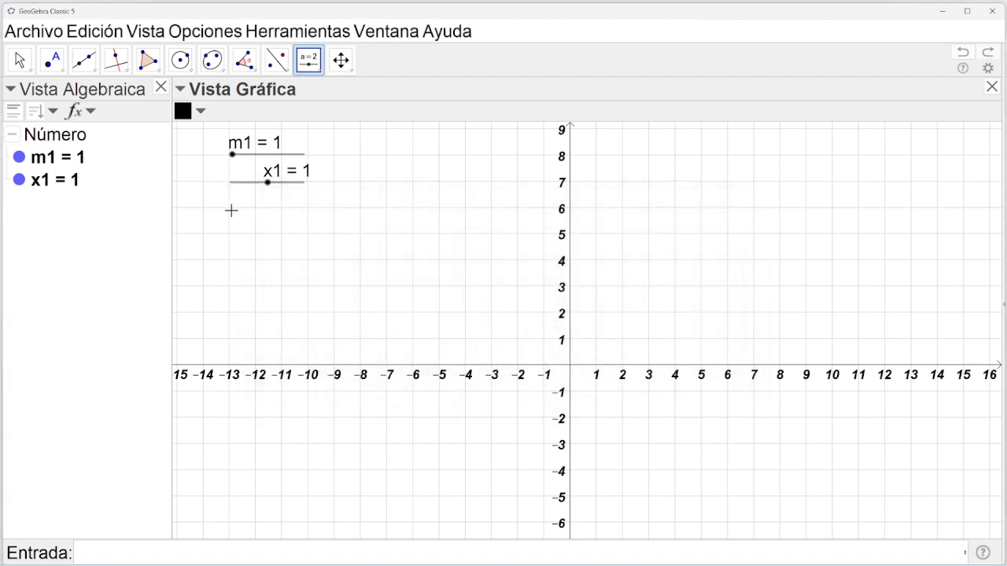
Create slider y2 ranging from -50 to 50 with increment 0.1.
left_click(233, 212)
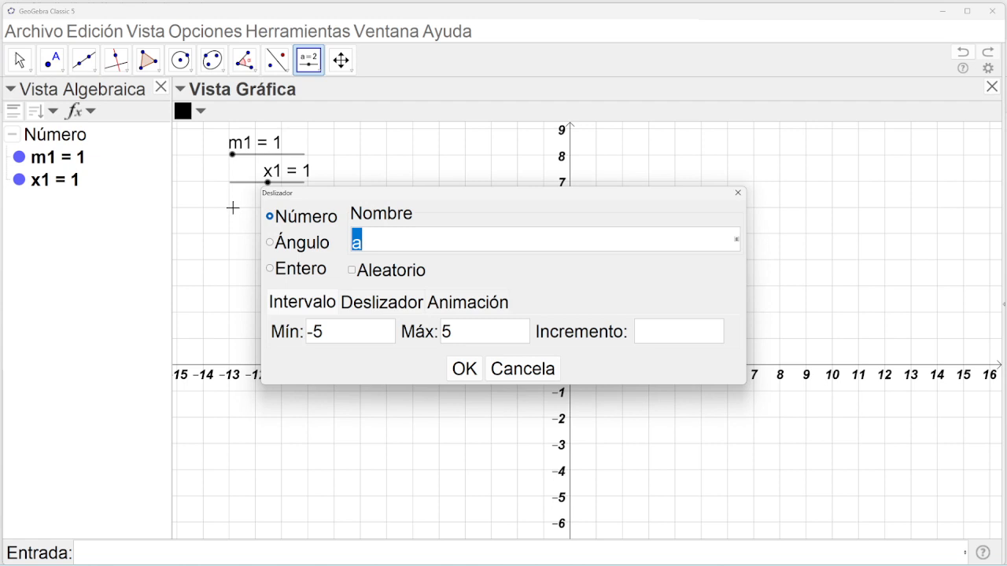
type("y2")
left_click(331, 339)
type("0")
left_click(469, 341)
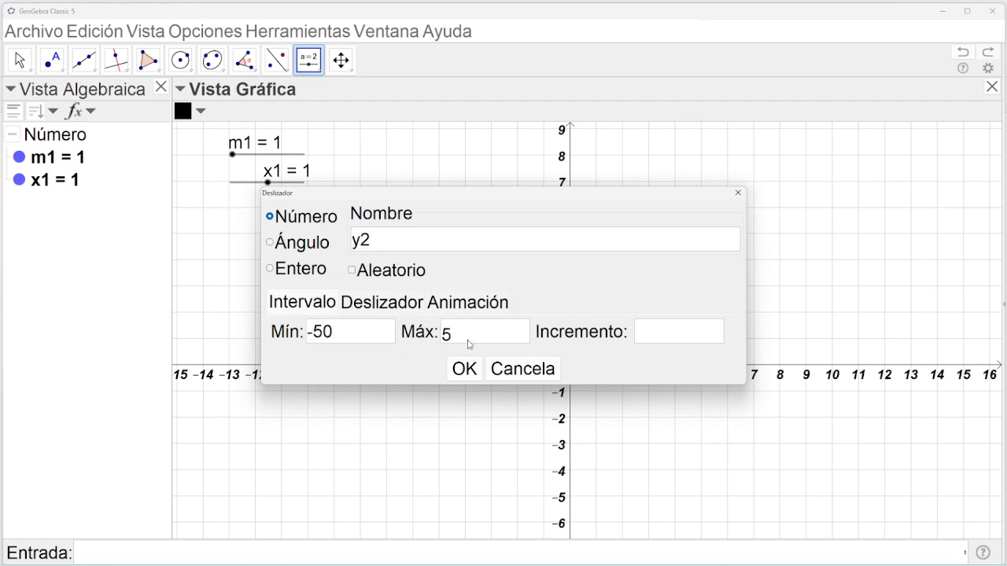
type("0")
left_click(662, 344)
type("0.1")
left_click(464, 369)
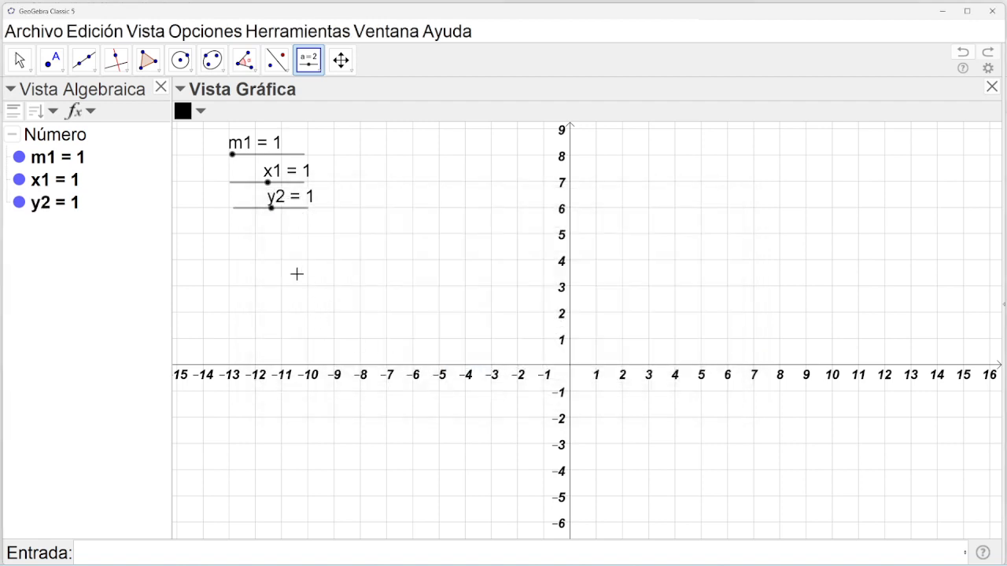
Create slider v1 ranging from 0 to 50 with increment 0.1.
left_click(230, 234)
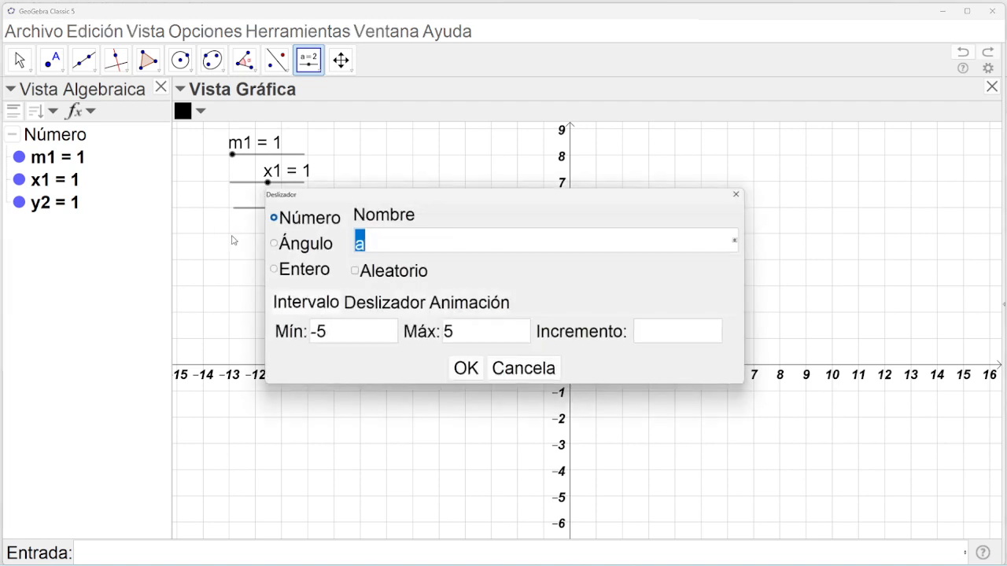
type("v1")
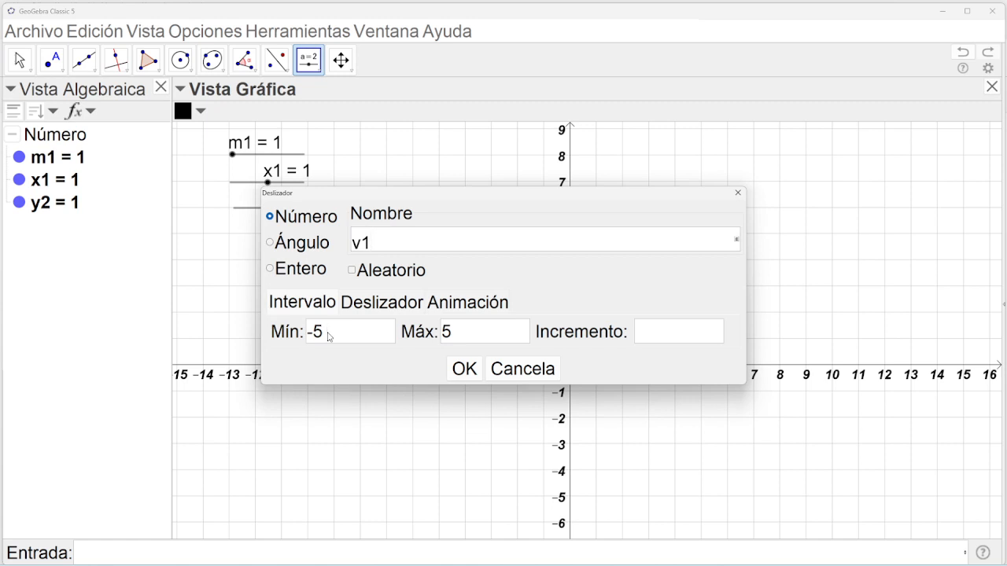
left_click(329, 336)
key("BackSpace")
key("BackSpace")
type("0")
left_click(446, 335)
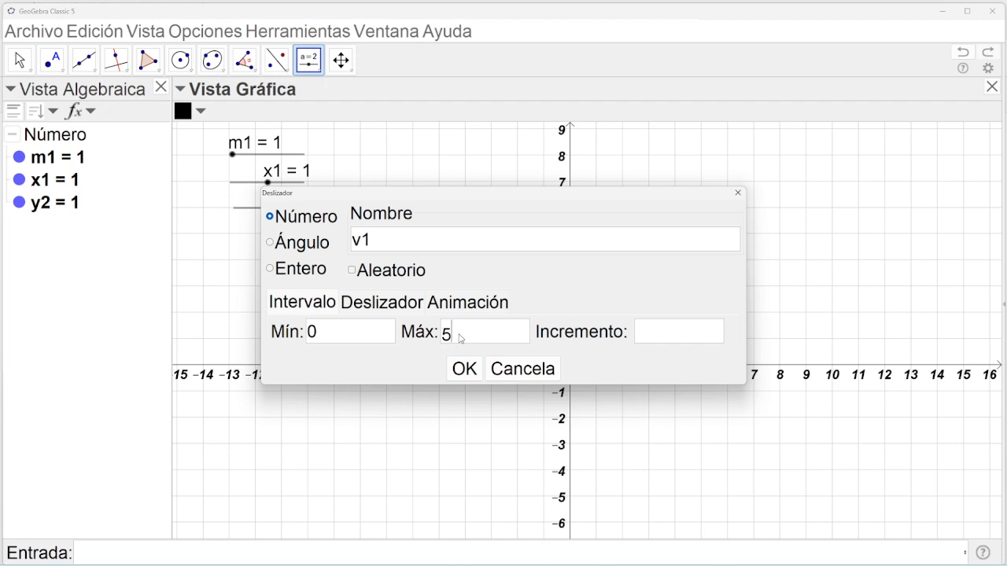
type("0")
left_click(646, 339)
type("0.1")
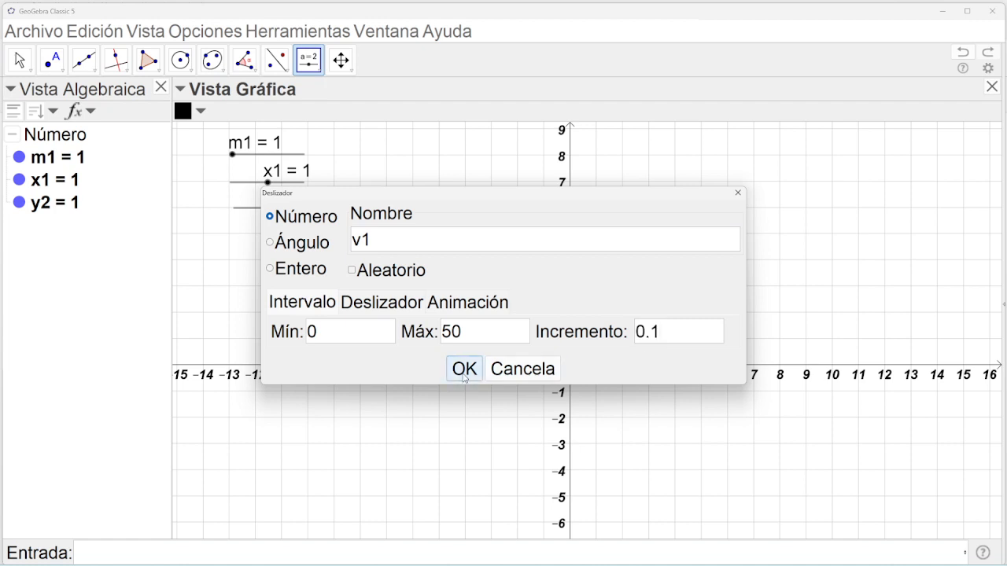
left_click(465, 372)
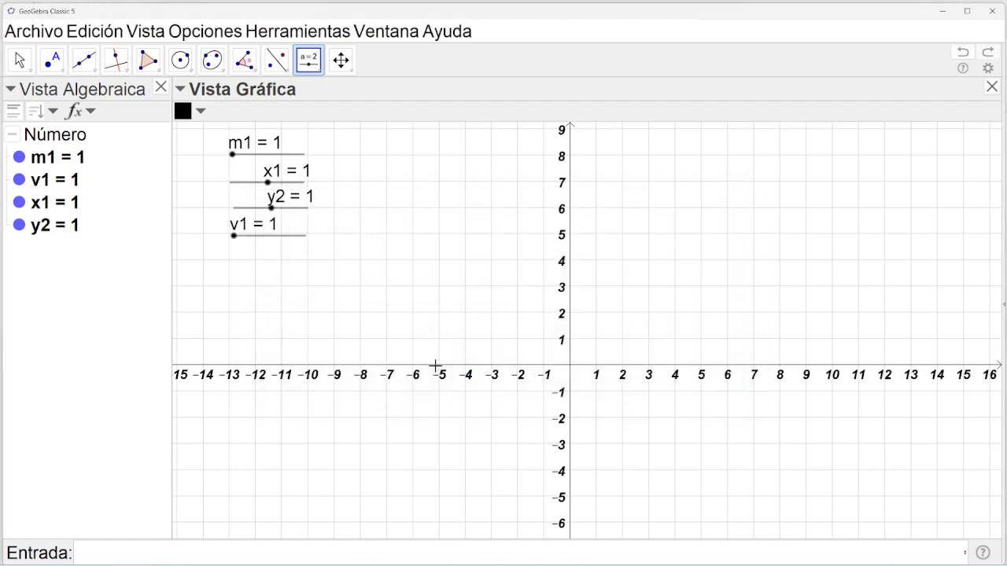
Add an angle slider α from 0° to 360° with increment 0.1°.
left_click(230, 260)
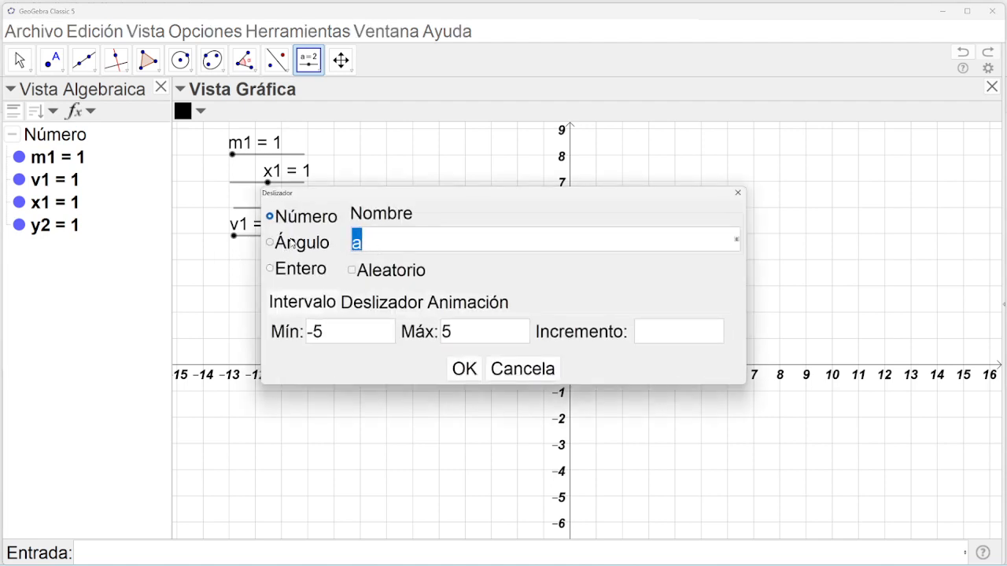
left_click(271, 243)
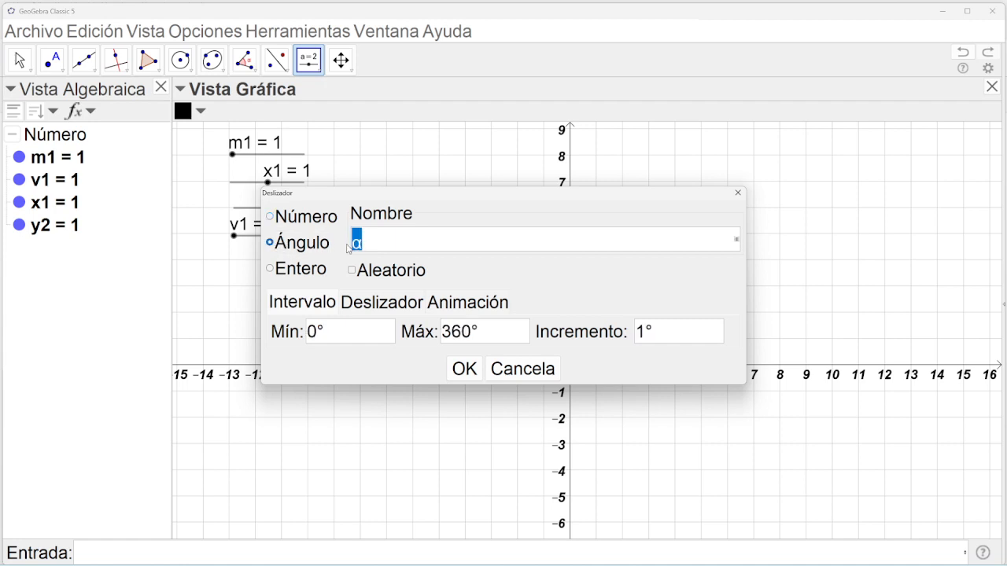
left_click(374, 246)
left_click(641, 336)
type("0.")
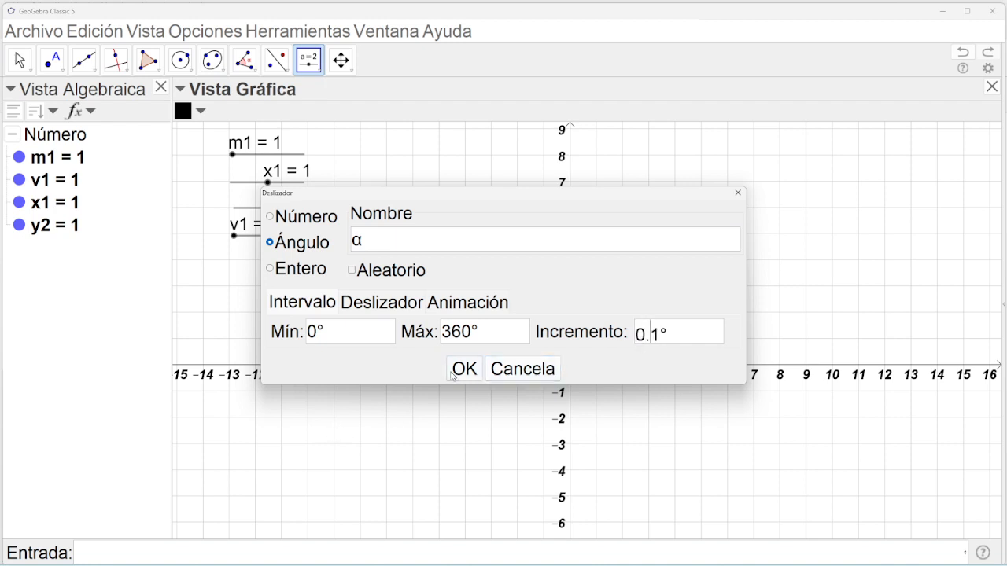
left_click(459, 369)
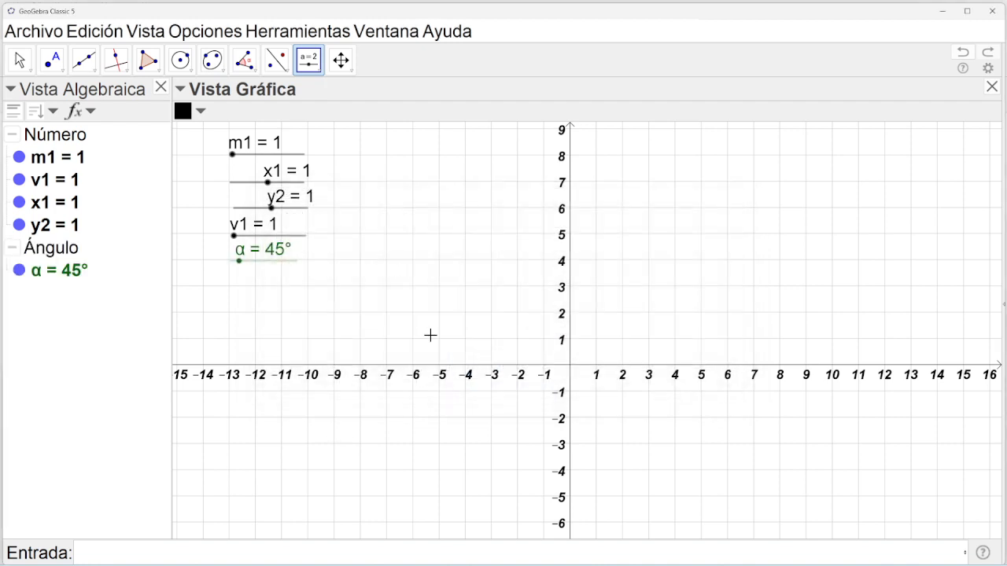
Drag sliders to m1 = 12, x1 = -33.5, y2 = -0.5, v1 = 11.3, α = 92°, then box-select all five.
left_click(20, 61)
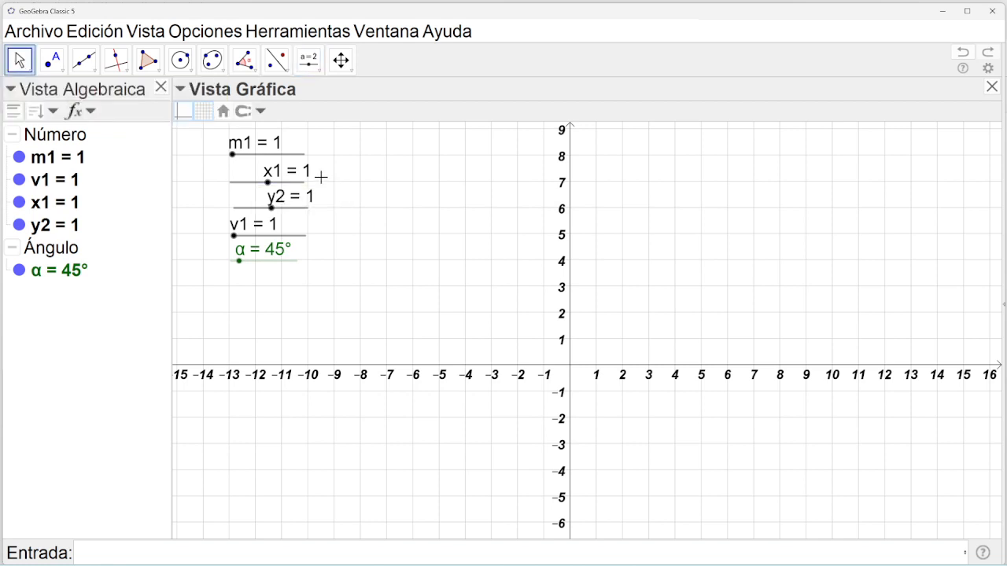
left_click(242, 155)
left_click_drag(242, 155, 247, 260)
left_click(272, 208)
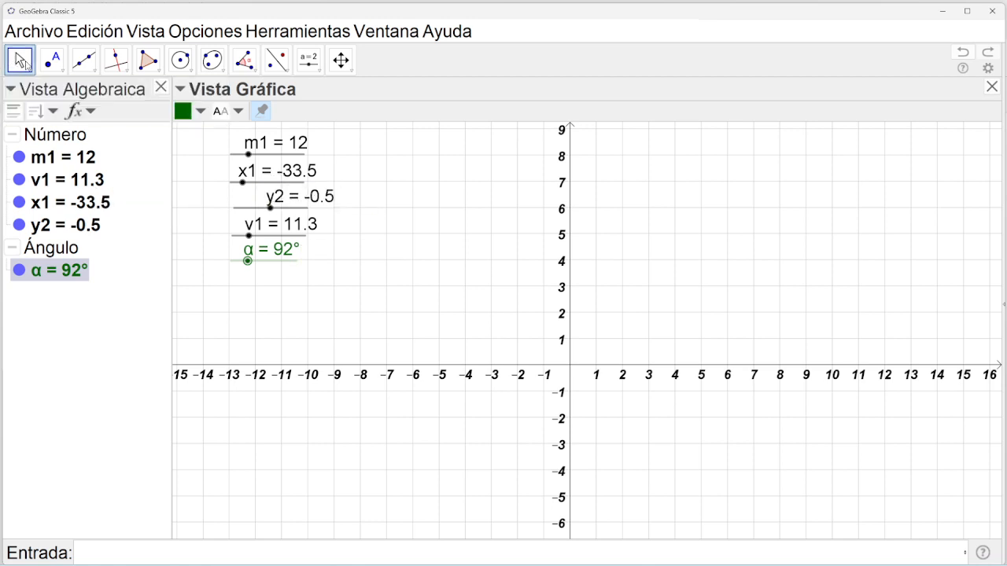
left_click(77, 332)
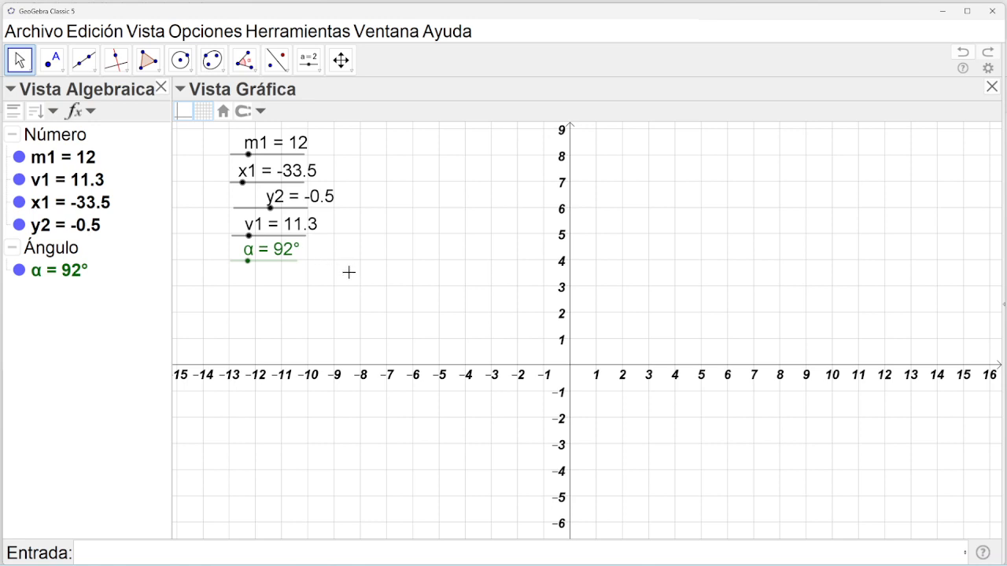
left_click_drag(349, 272, 210, 123)
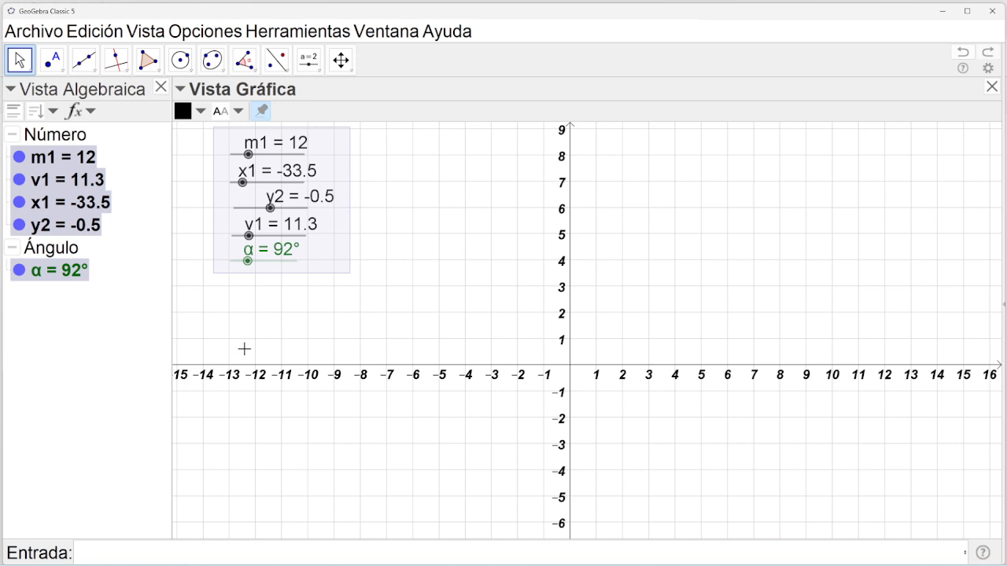
Copy and paste the five sliders, moving m1₁ aside and setting x1₁ to 17.5.
key("ctrl+c")
key("ctrl+v")
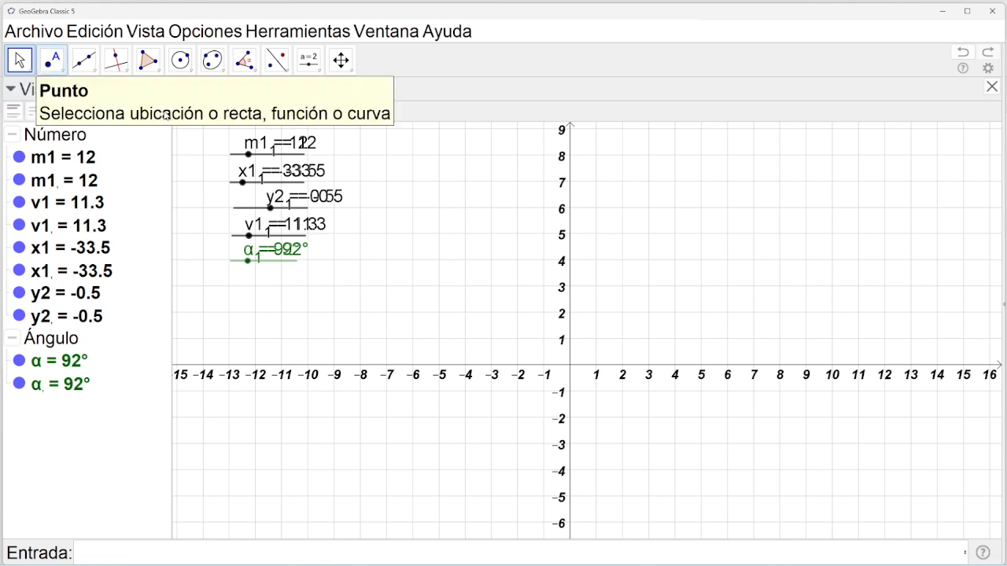
left_click_drag(260, 161, 369, 160)
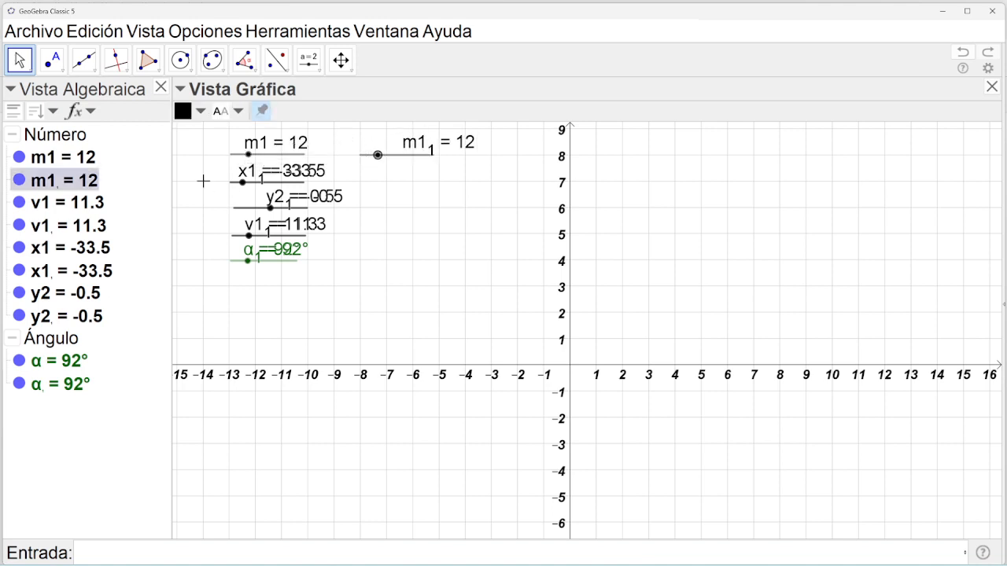
left_click_drag(238, 190, 369, 190)
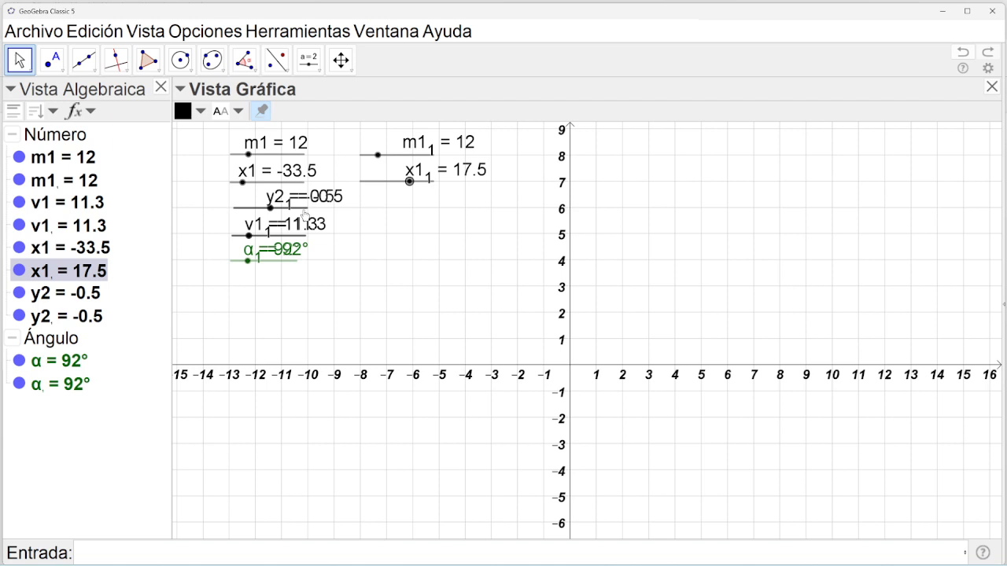
Move the y2₁, v1₁ and α₁ copies into the second column.
left_click_drag(306, 213, 420, 215)
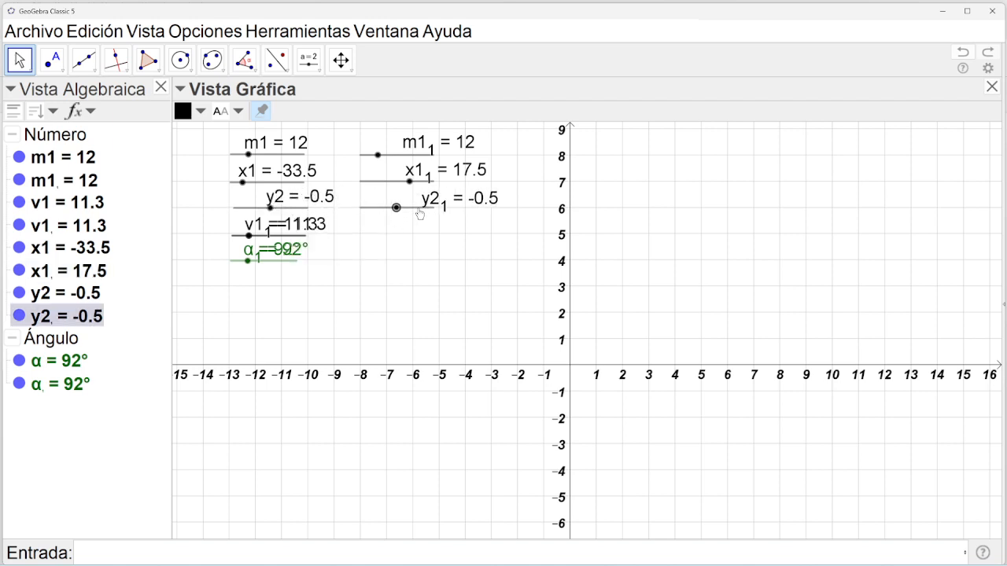
left_click(304, 238)
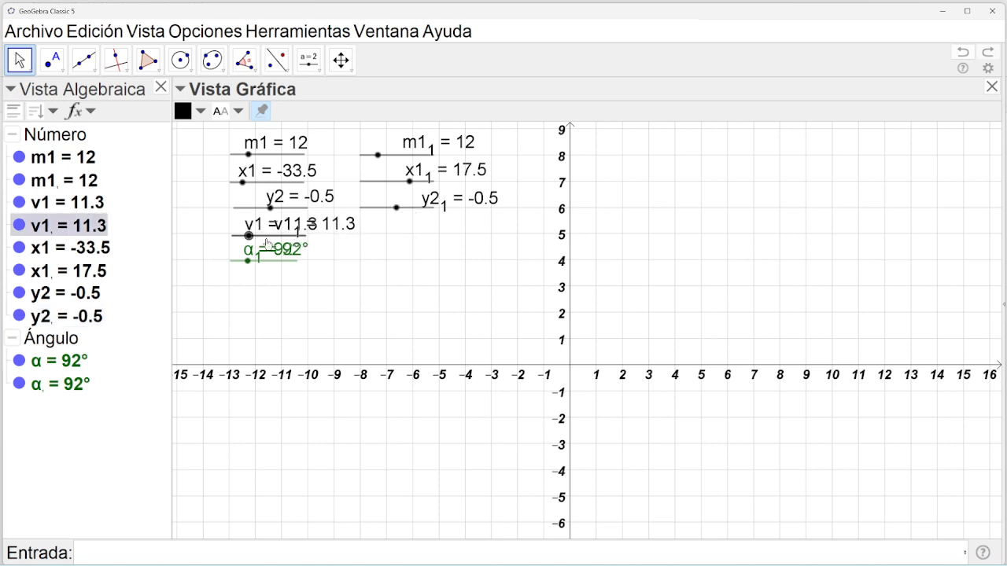
left_click_drag(269, 244, 397, 241)
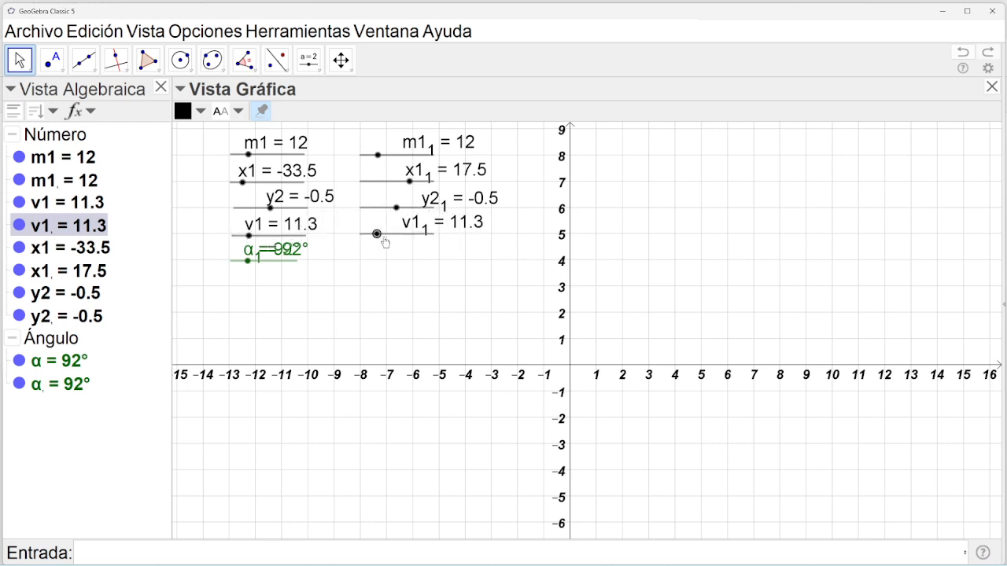
left_click(287, 267)
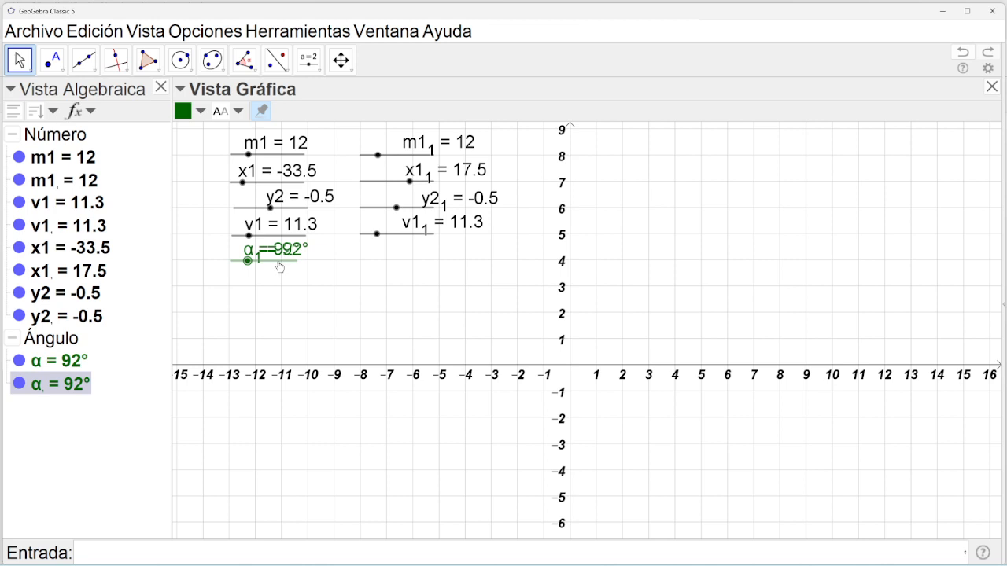
left_click_drag(280, 267, 399, 265)
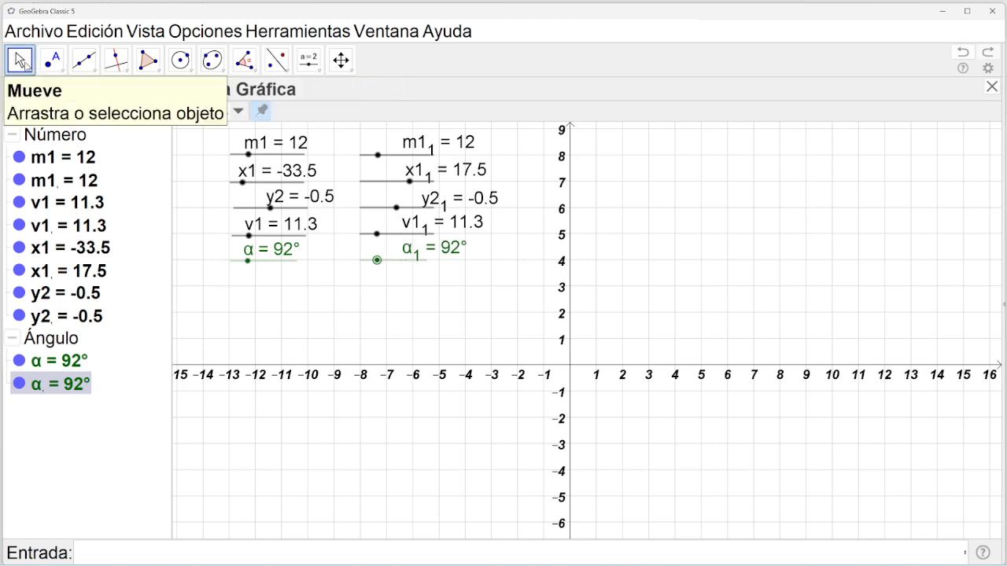
left_click(30, 70)
left_click(29, 66)
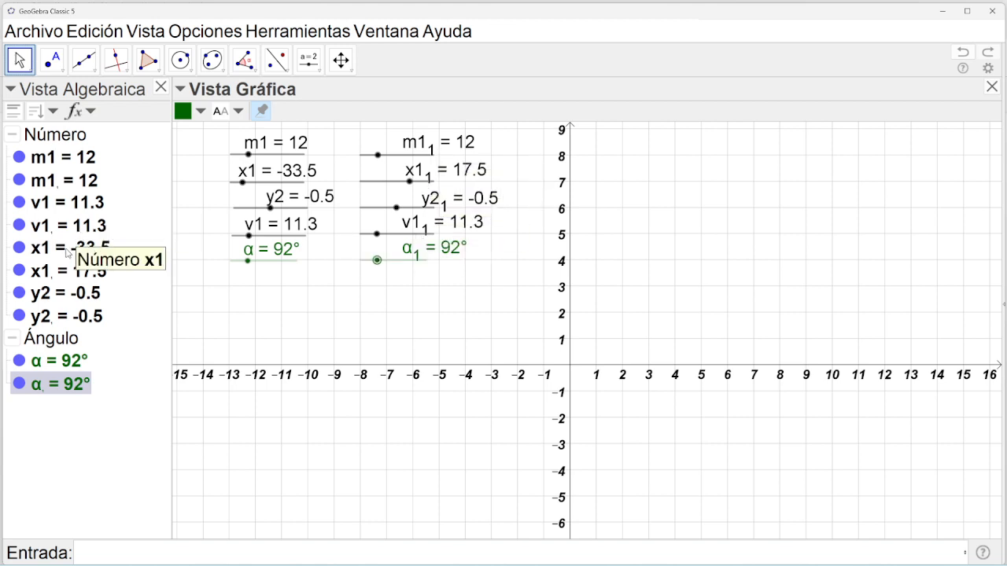
Rename slider m1₁ to m2 and slider v1₁ to v2.
left_click(48, 187)
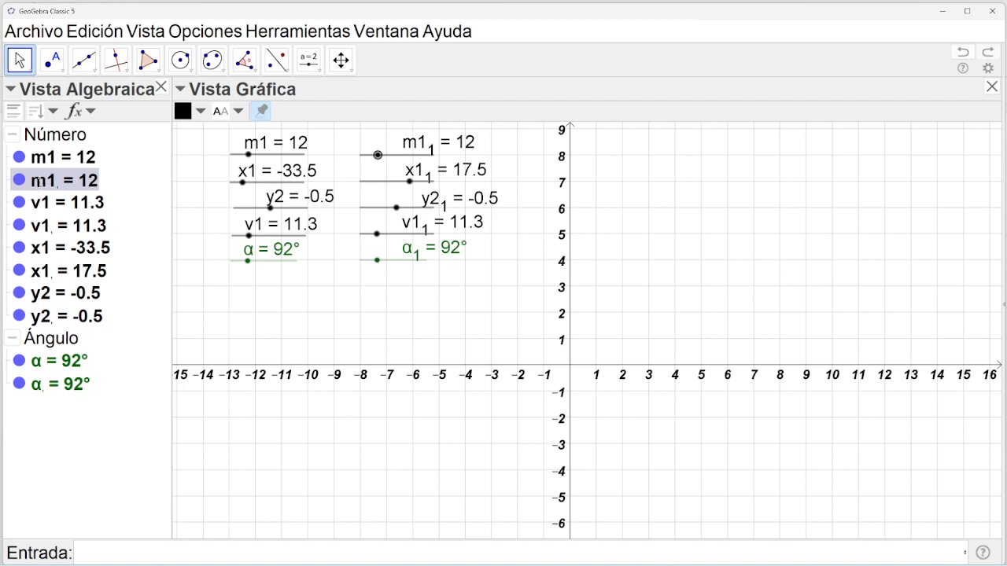
double_click(48, 182)
left_click(68, 182)
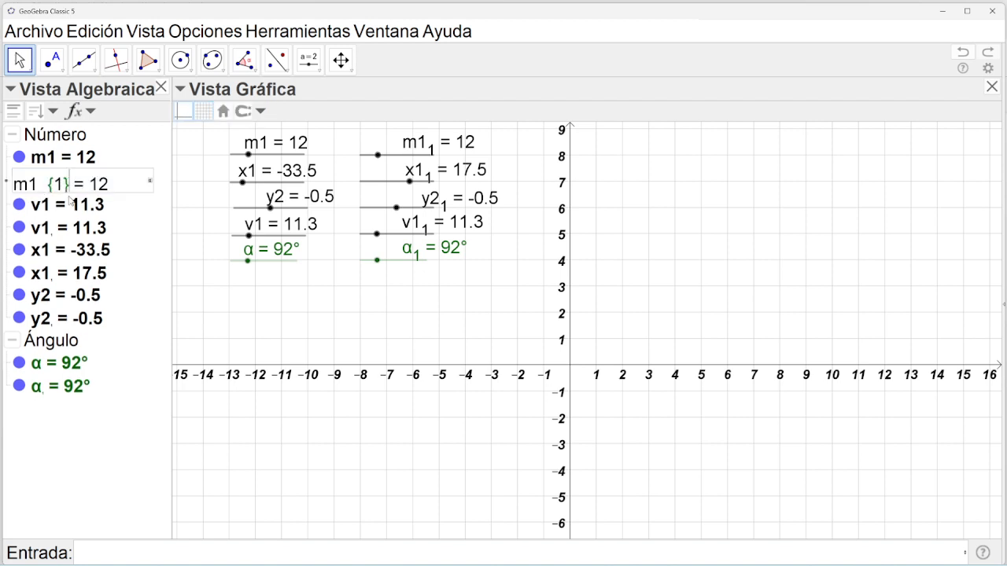
key("BackSpace")
key("BackSpace")
key("BackSpace")
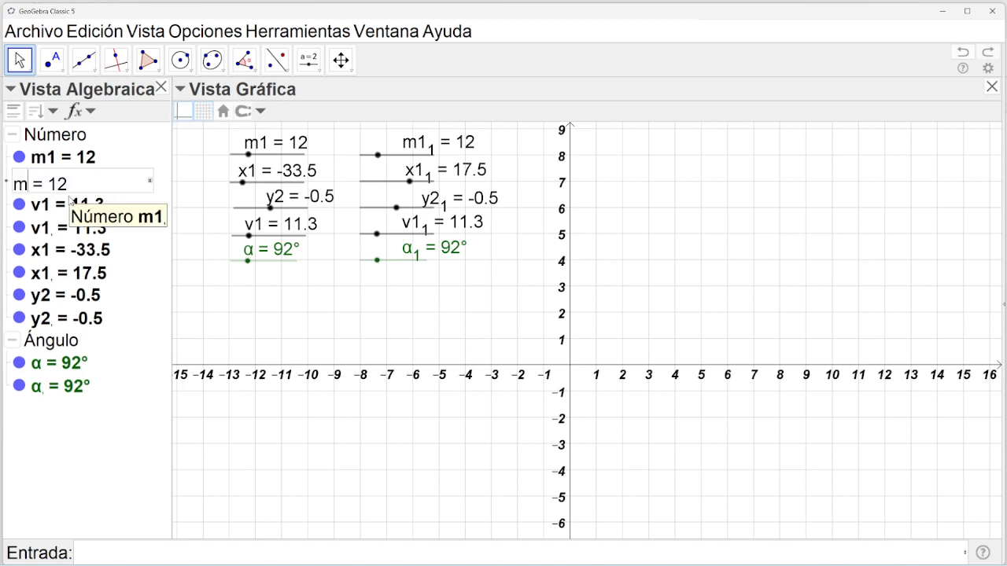
type("2")
key("Return")
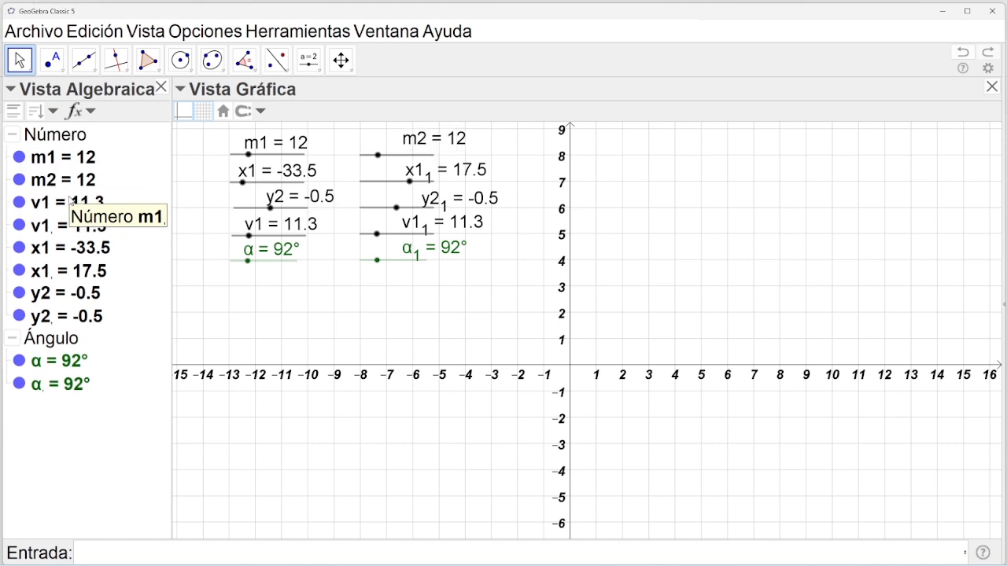
right_click(45, 234)
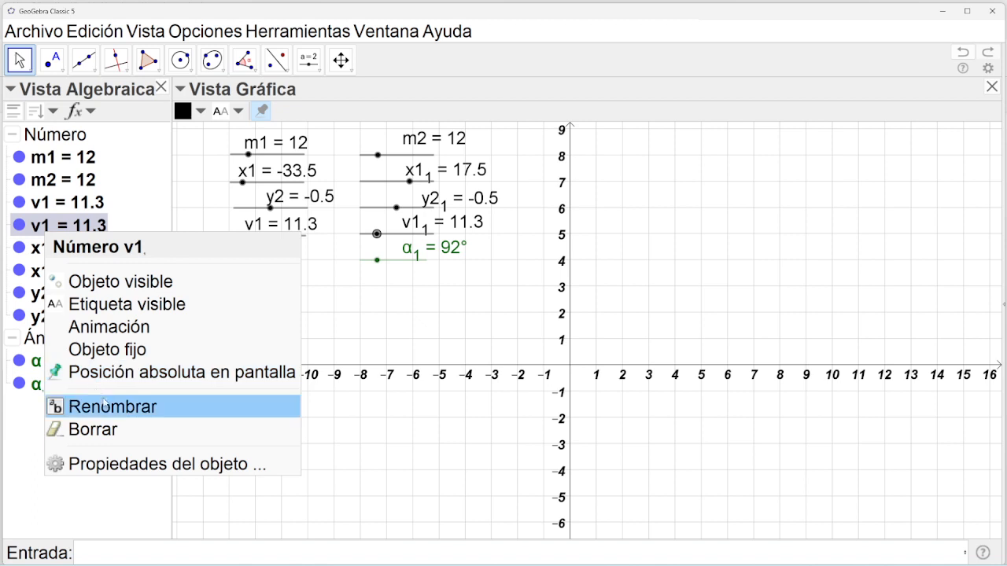
left_click(108, 406)
left_click(336, 296)
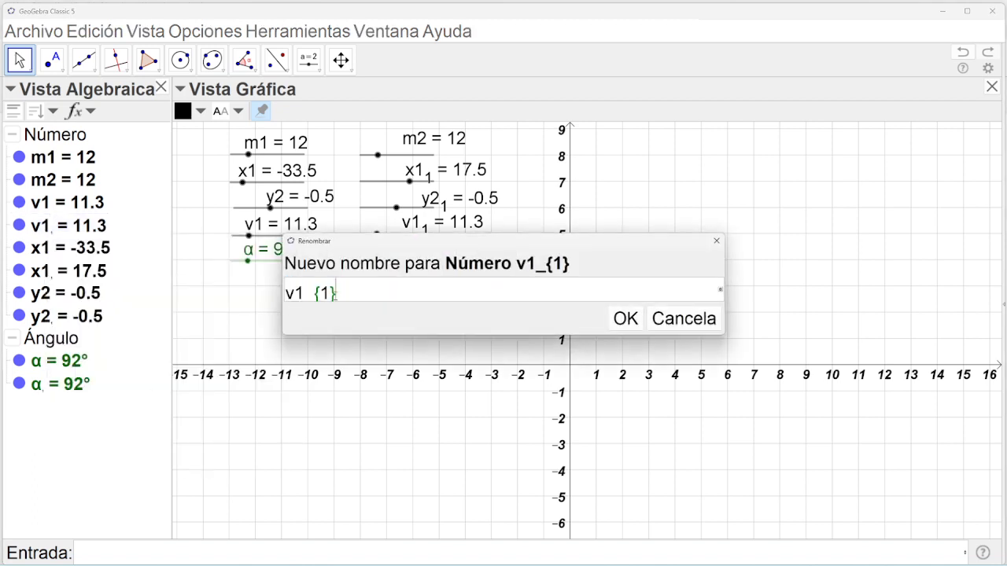
key("BackSpace")
key("BackSpace")
key("BackSpace")
key("BackSpace")
type("2")
left_click(626, 318)
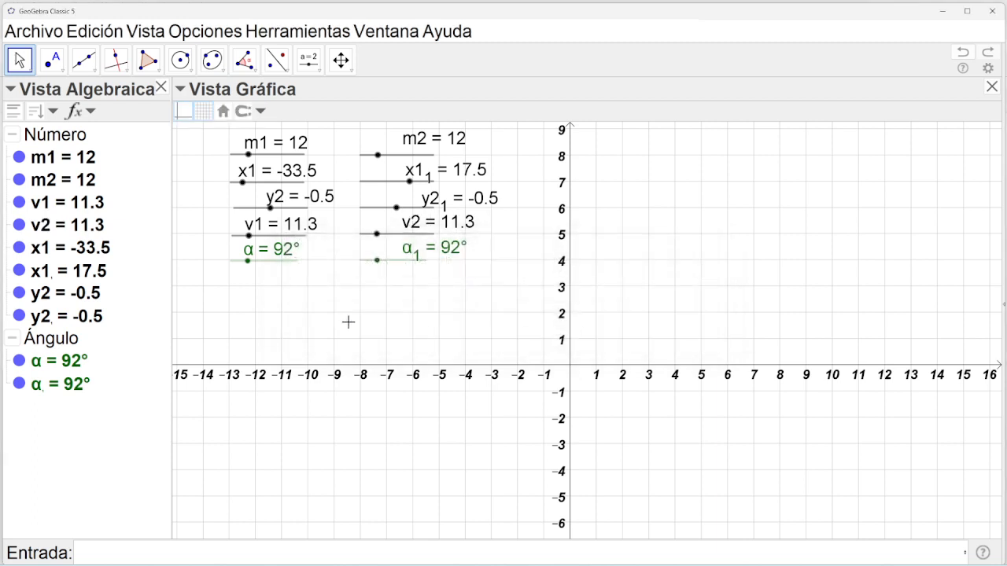
Rename slider x1₁ to x2 and slider y2₁ to y3.
left_click(55, 279)
left_click(56, 276)
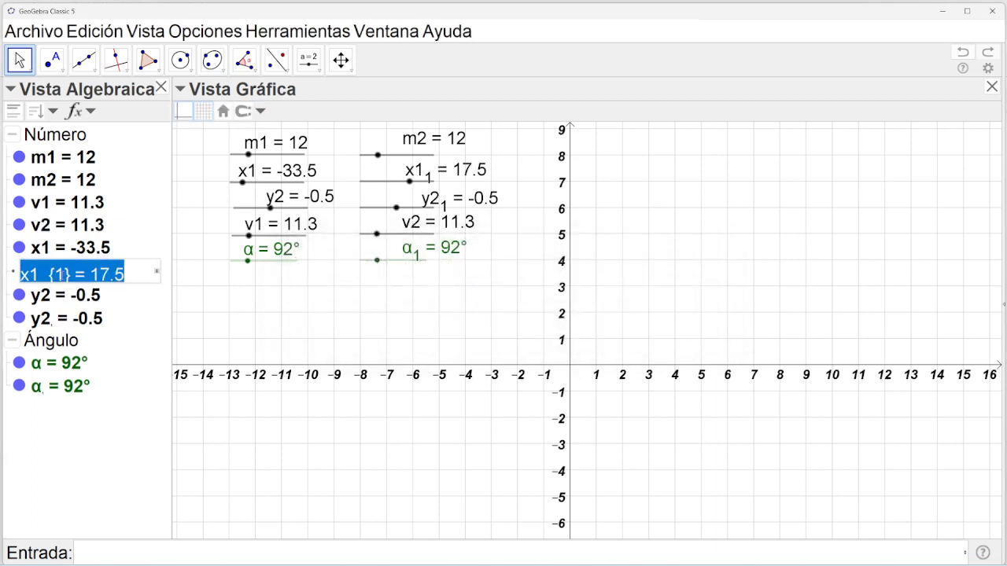
left_click(77, 274)
key("BackSpace")
key("BackSpace")
key("BackSpace")
key("BackSpace")
key("BackSpace")
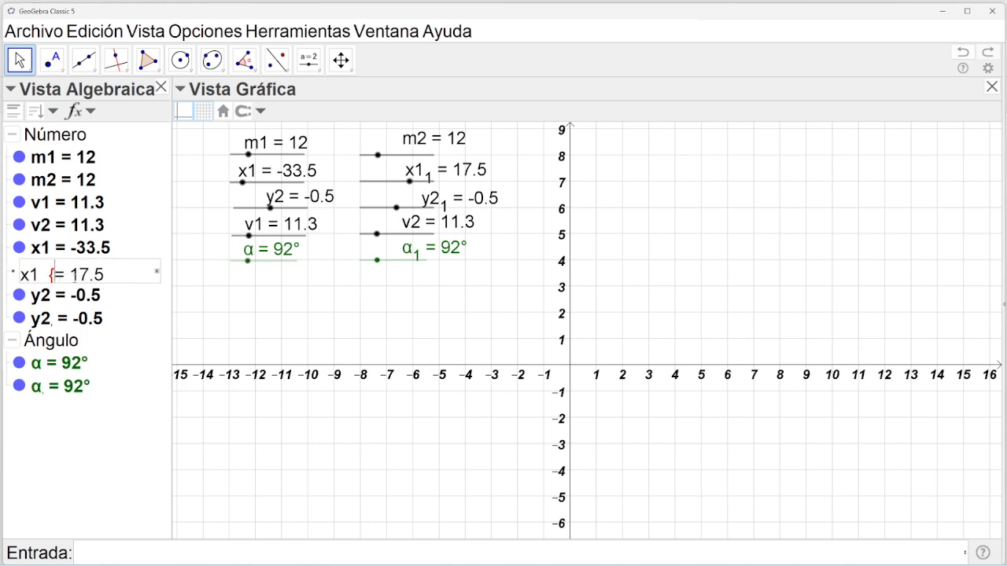
type("2")
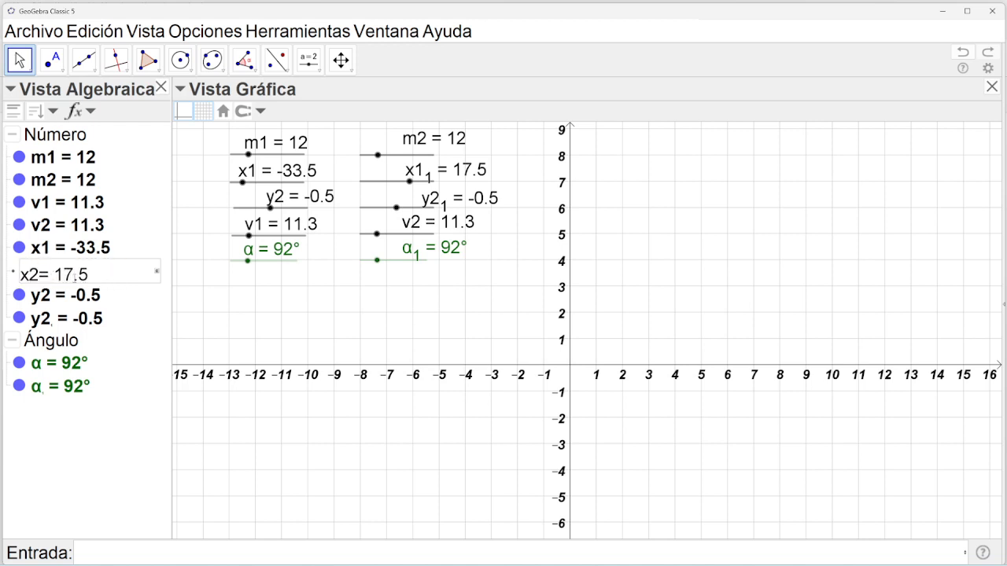
key("Return")
double_click(49, 321)
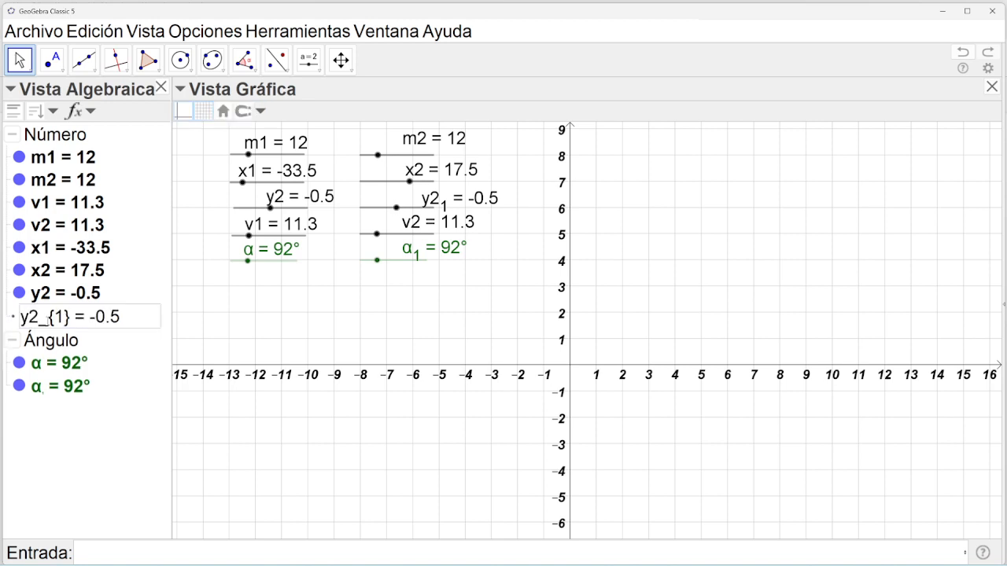
left_click(72, 320)
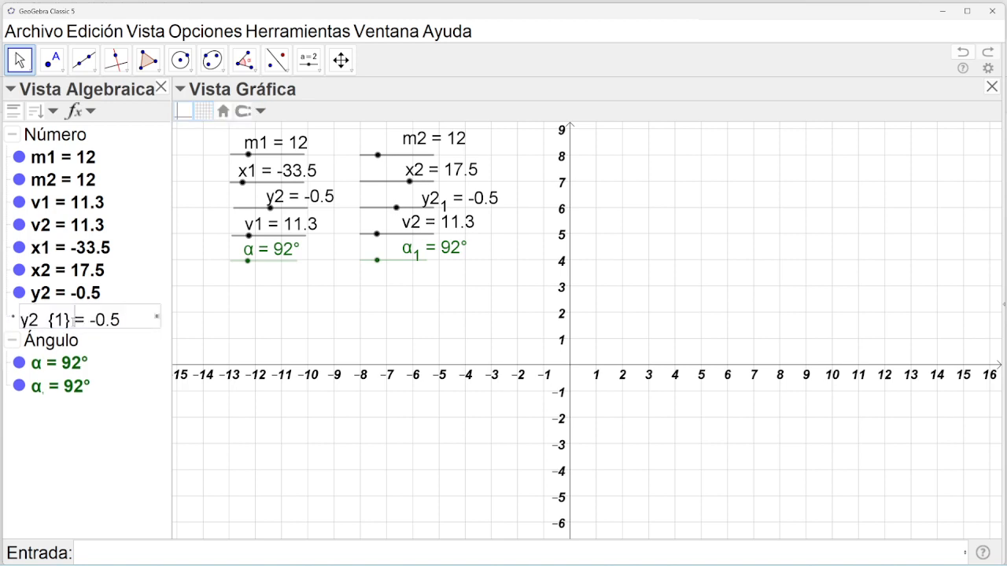
key("BackSpace")
key("BackSpace")
key("BackSpace")
key("BackSpace")
key("BackSpace")
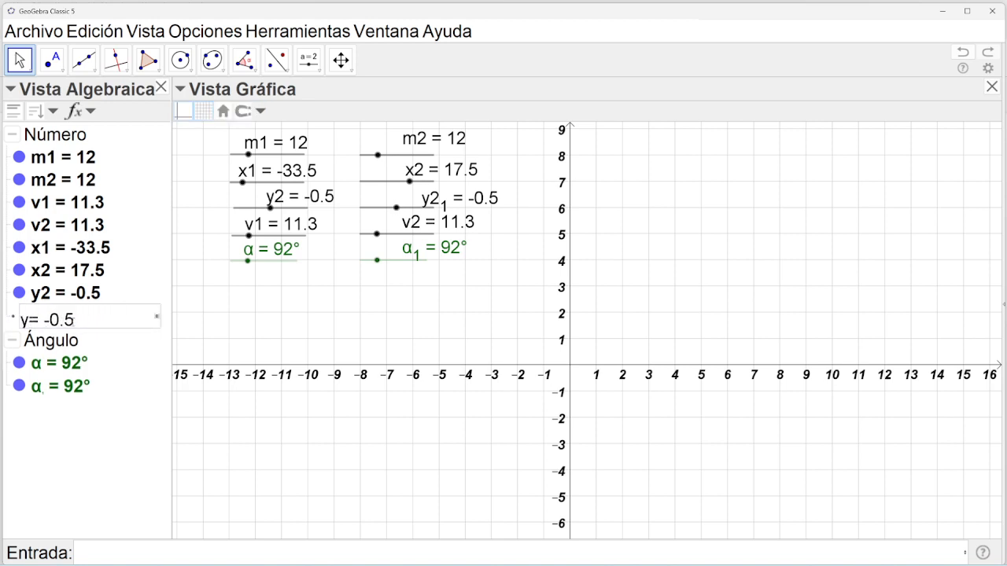
type("3")
key("Return")
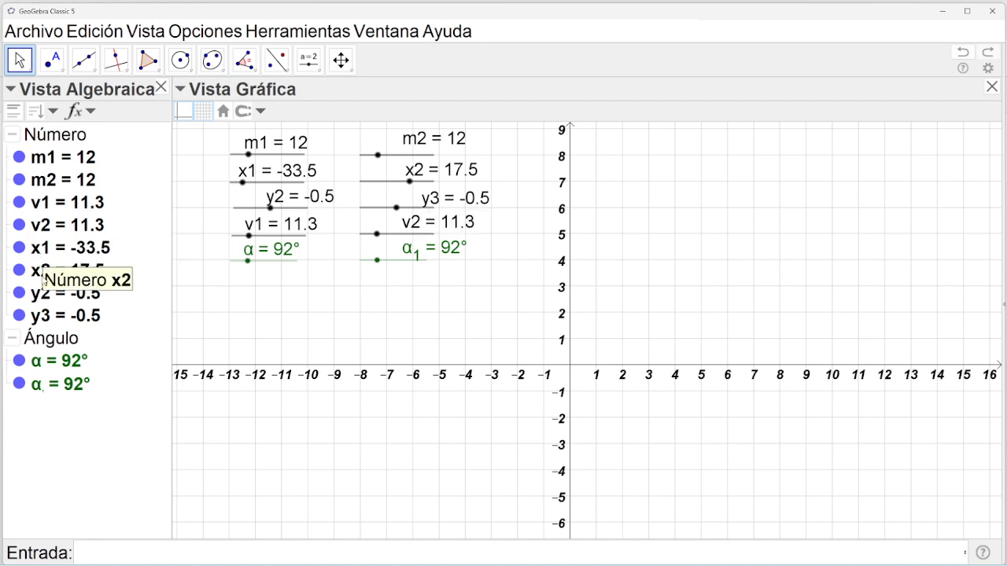
Try renaming y3 to y2 and dismiss the label-already-in-use error.
left_click(44, 318)
left_click(44, 318)
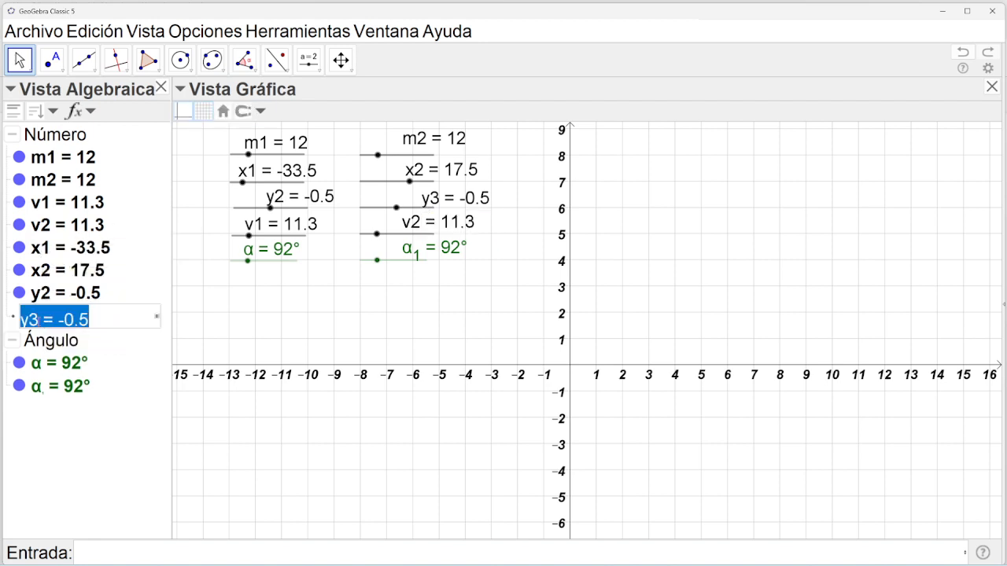
left_click(37, 320)
key("BackSpace")
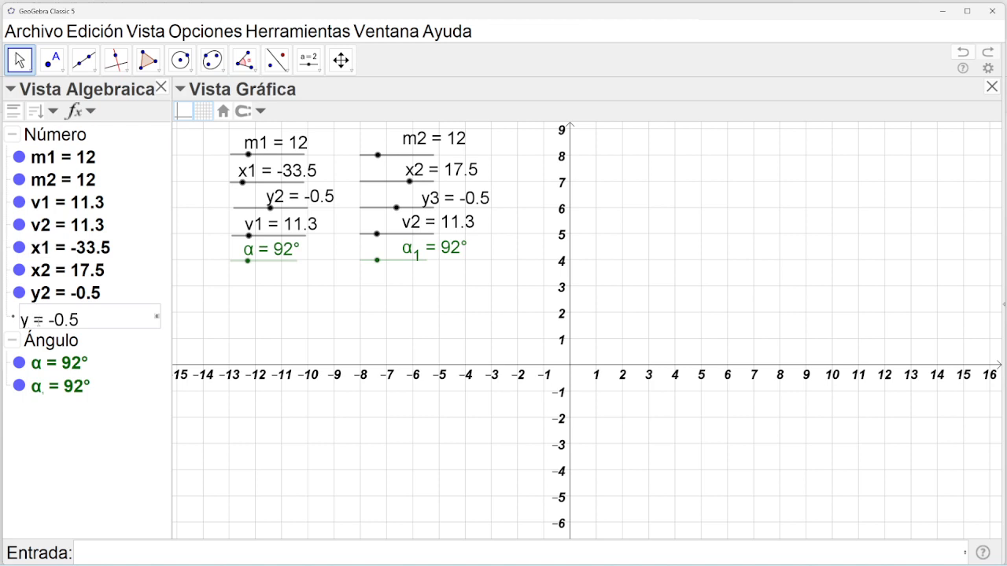
type("2")
key("Return")
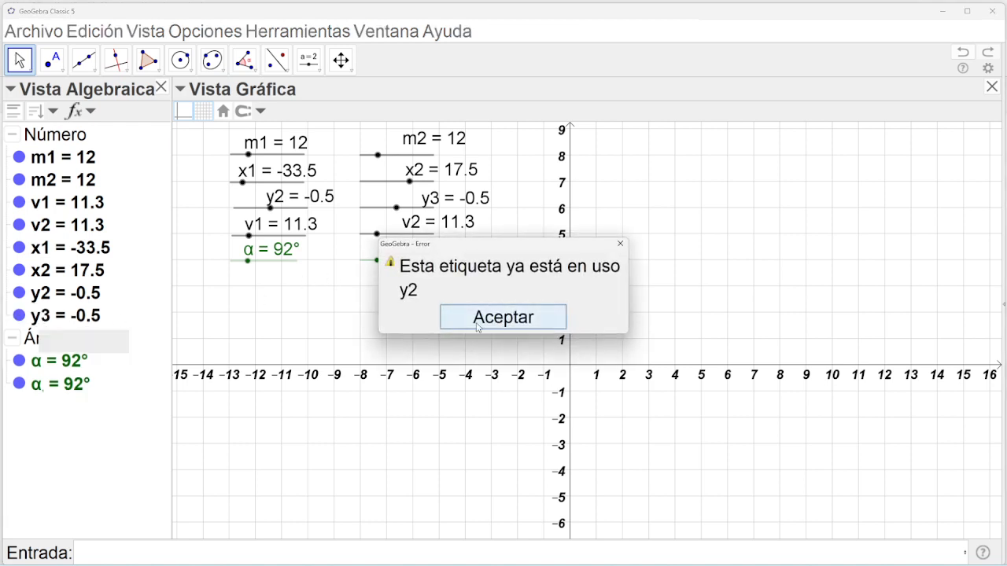
left_click(479, 321)
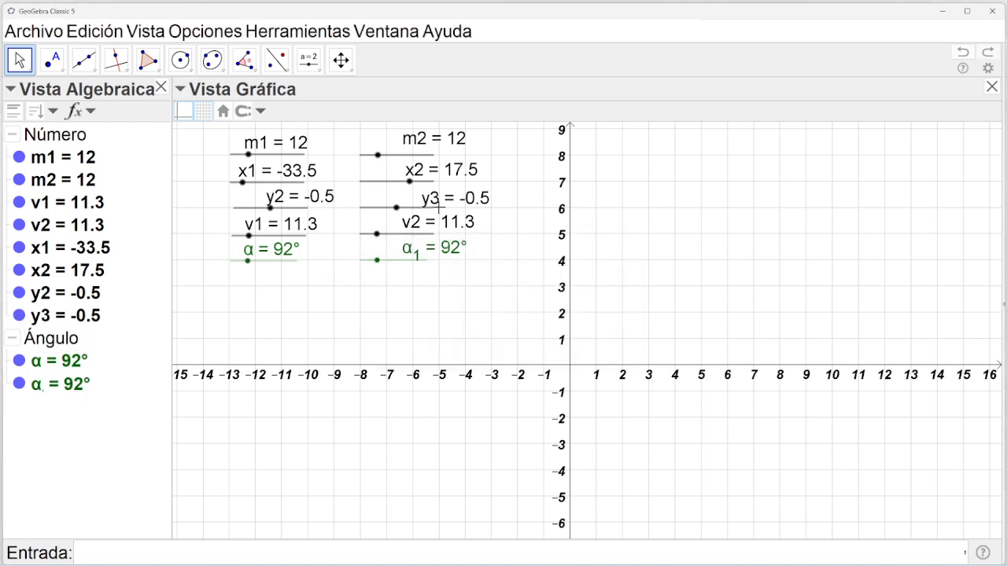
Rename the original slider y2 to y1.
left_click(272, 207)
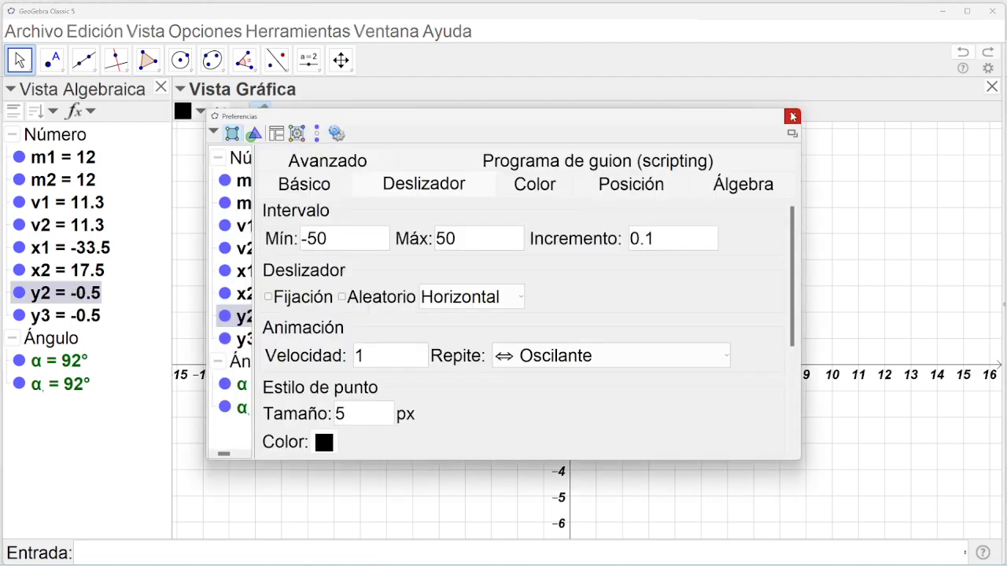
left_click(792, 116)
double_click(46, 298)
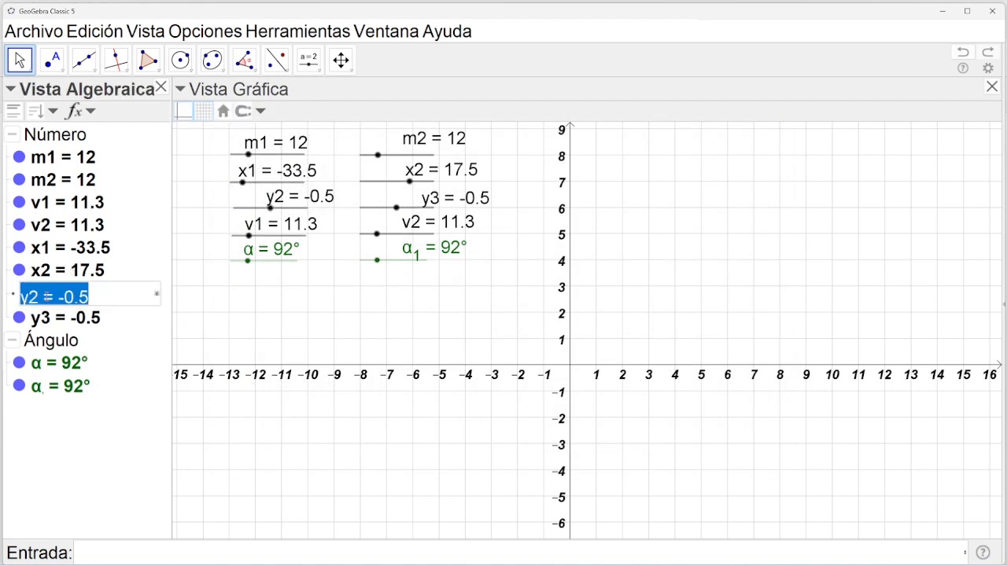
left_click_drag(40, 297, 29, 297)
type("1")
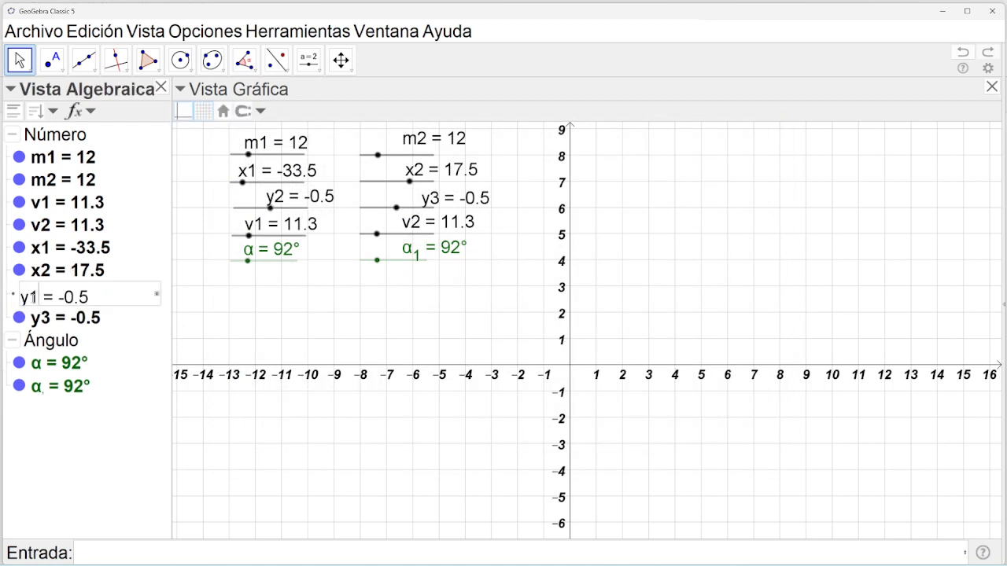
key("Return")
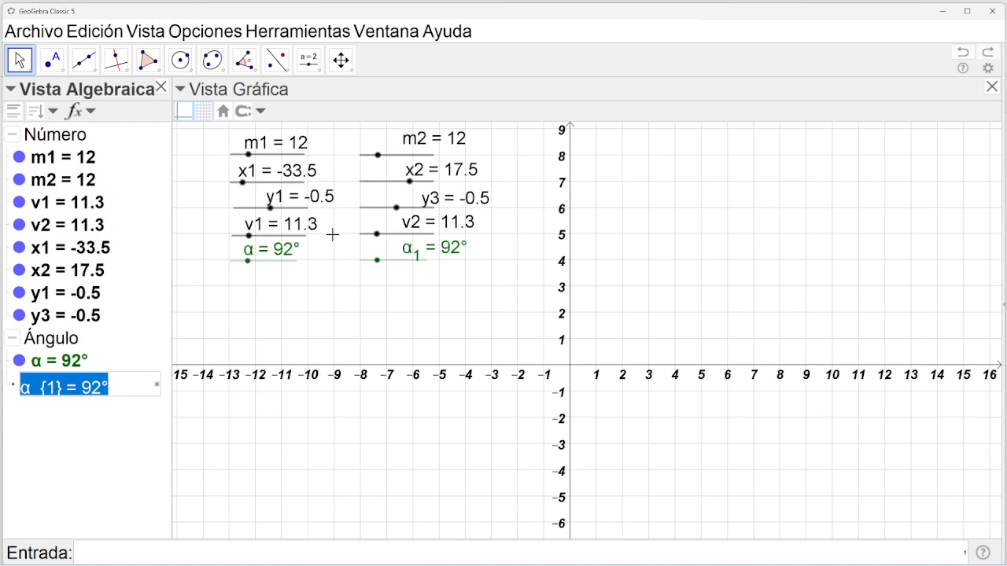
Rename the copied slider y3 to y2.
left_click(377, 212)
double_click(377, 211)
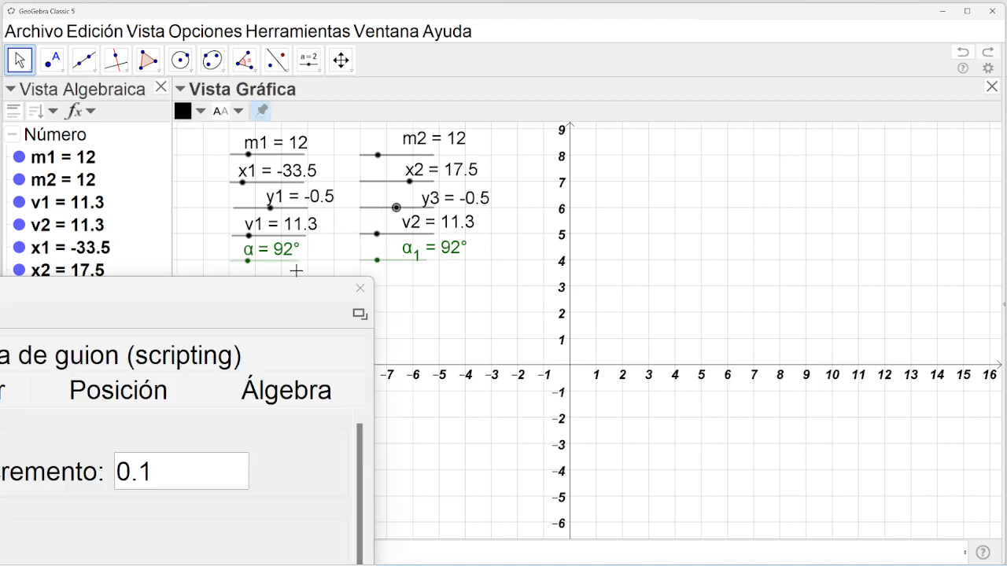
left_click(360, 288)
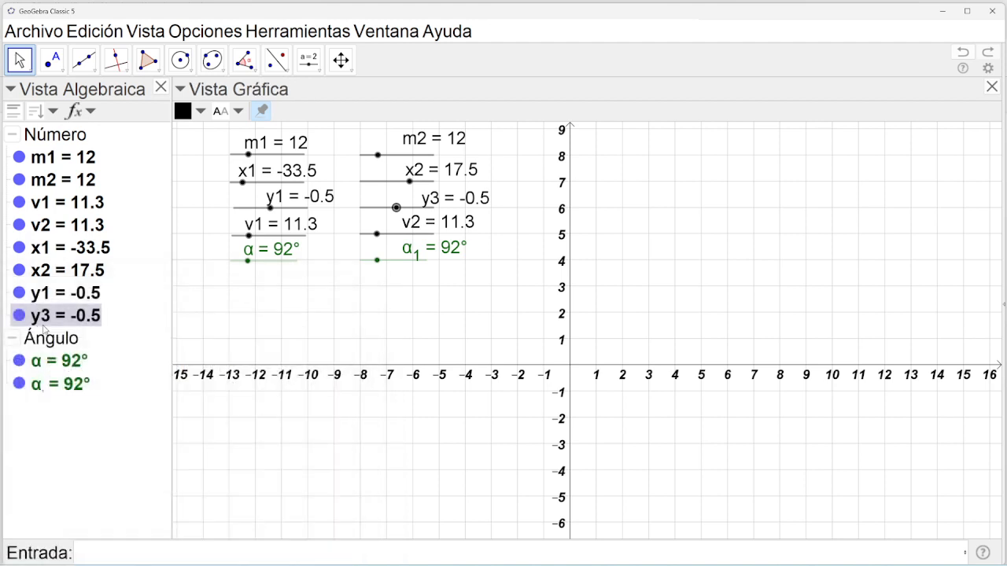
double_click(44, 321)
left_click(44, 320)
left_click(39, 321)
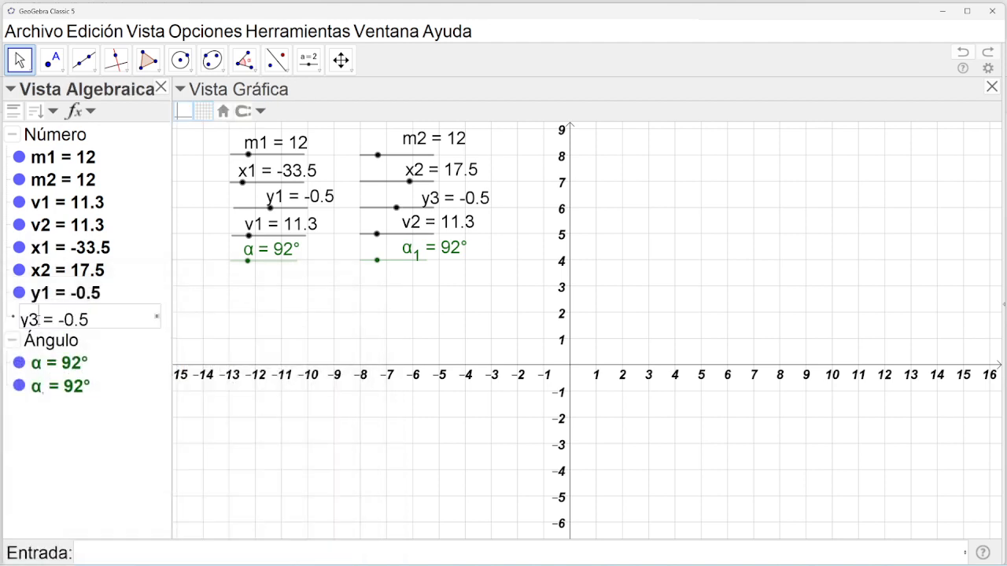
key("BackSpace")
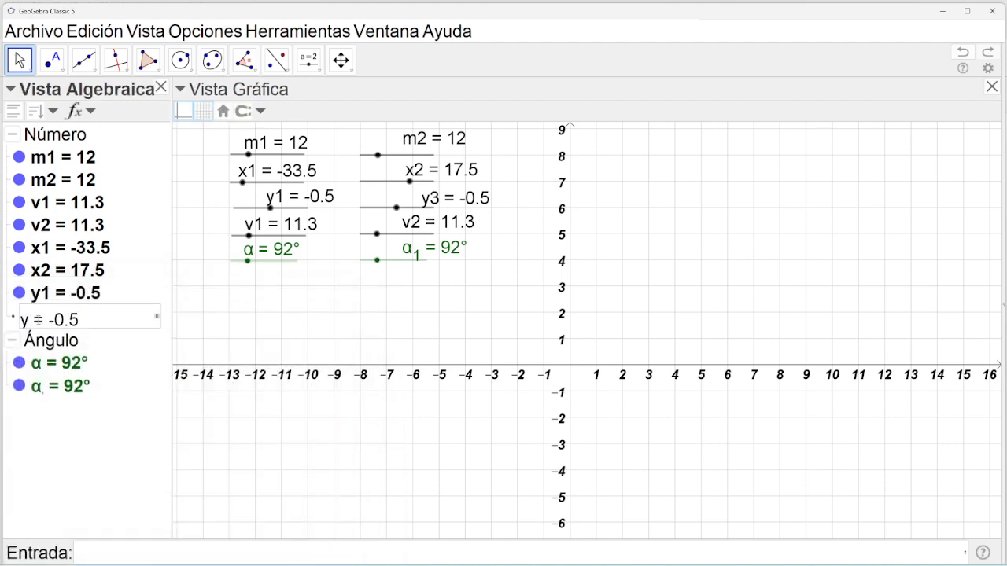
type("2")
key("Return")
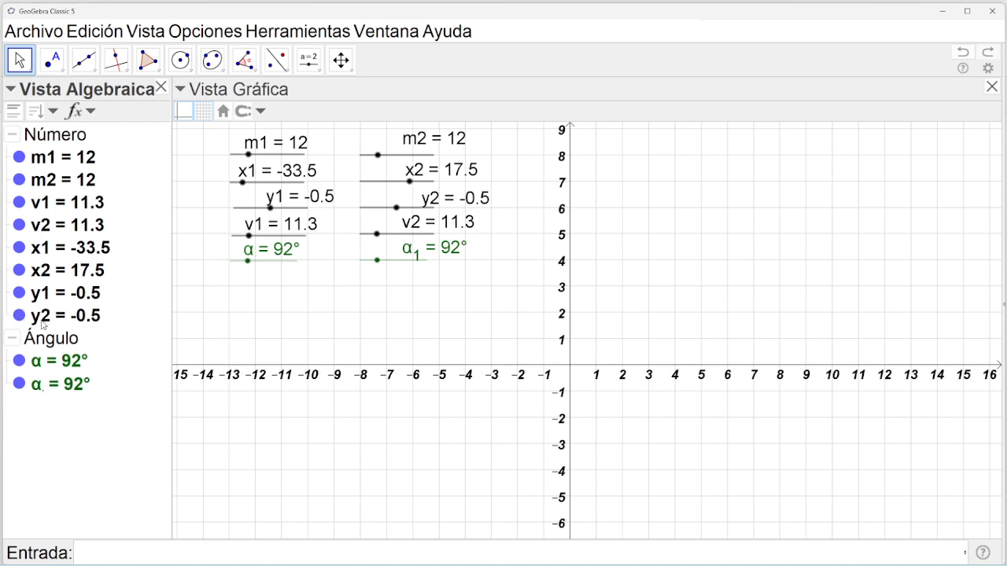
Rename angle slider α₁ to β using the Greek letter palette.
left_click(43, 391)
left_click(43, 391)
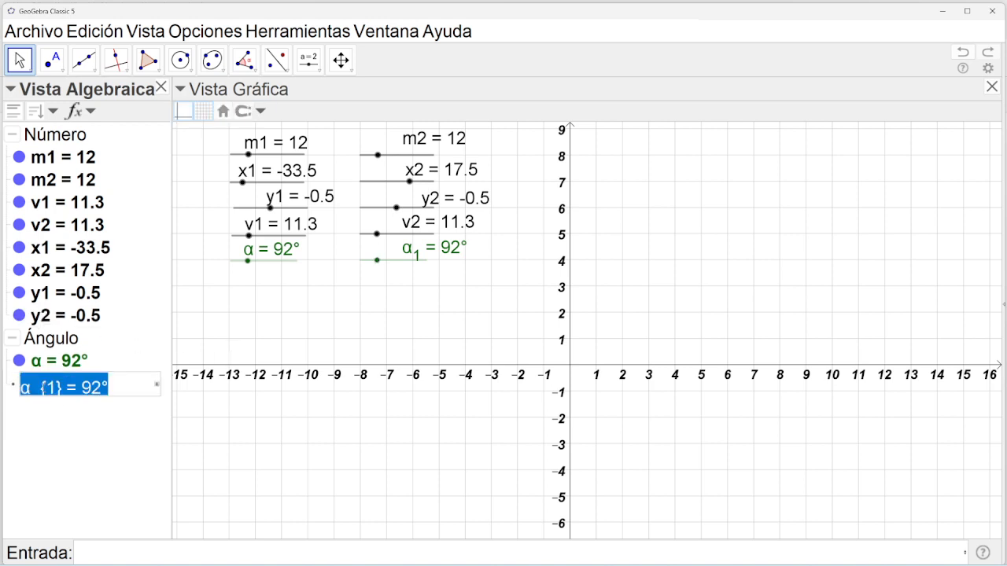
left_click(67, 386)
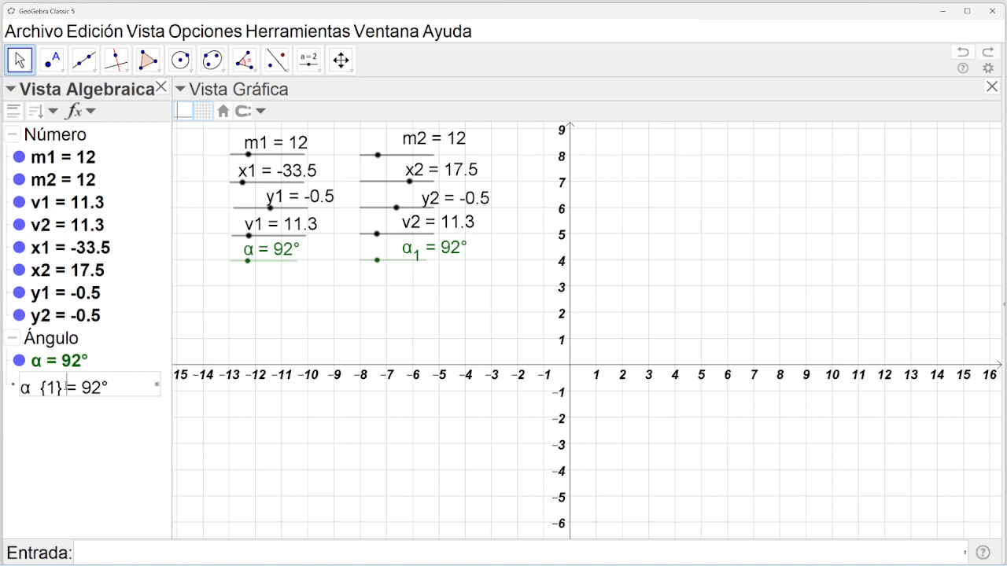
key("BackSpace")
key("BackSpace")
key("BackSpace")
key("BackSpace")
key("BackSpace")
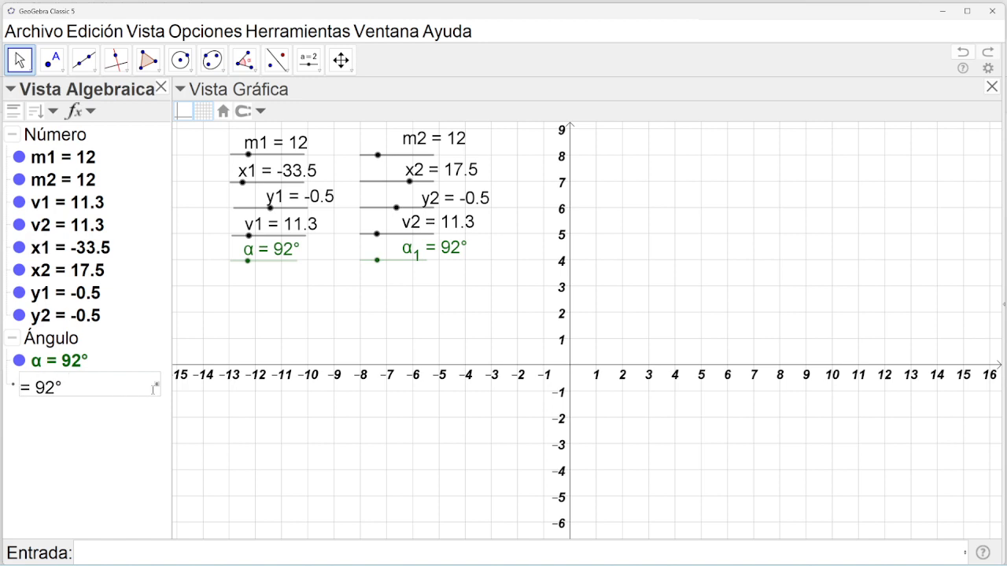
left_click(157, 386)
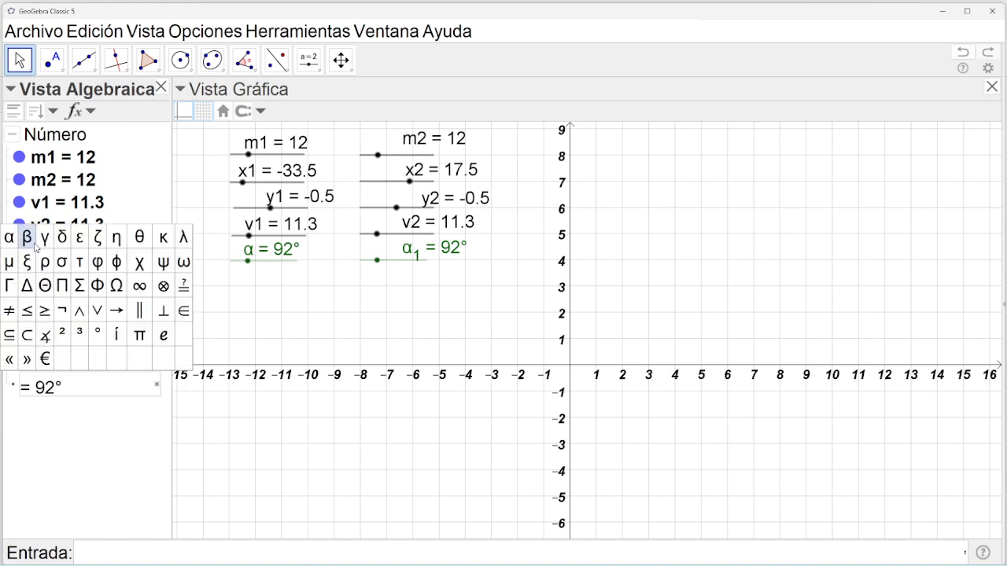
left_click(31, 245)
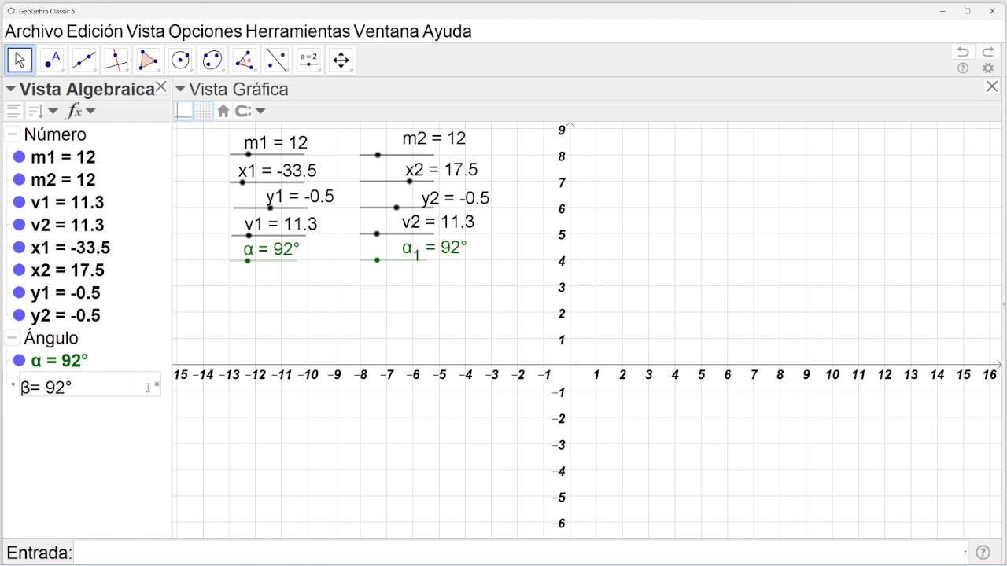
key("Return")
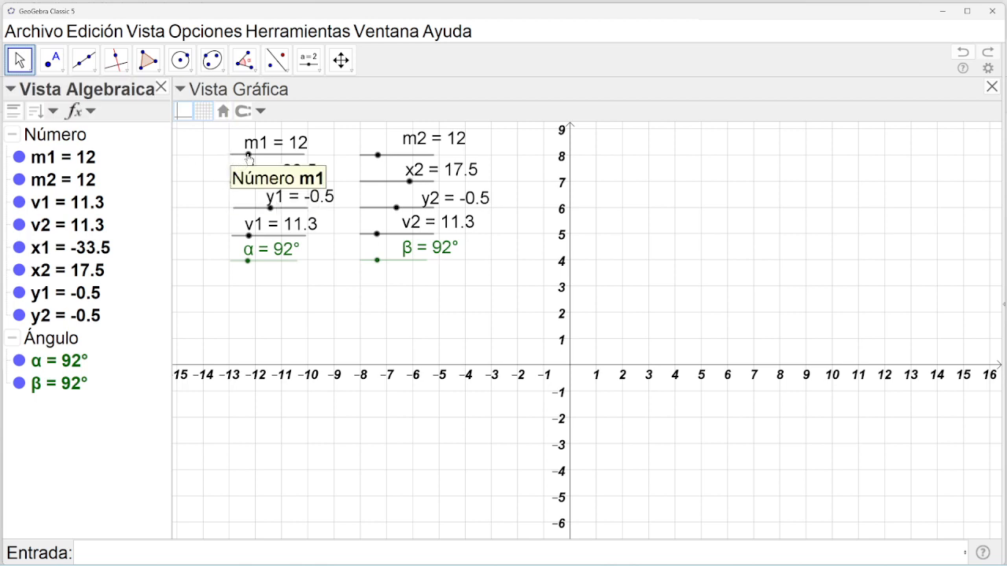
Set m1 = 0, x1 = -50, y1 = -50, v1 = 0, α = 0°, then box-select the right-hand sliders.
left_click_drag(247, 155, 326, 169)
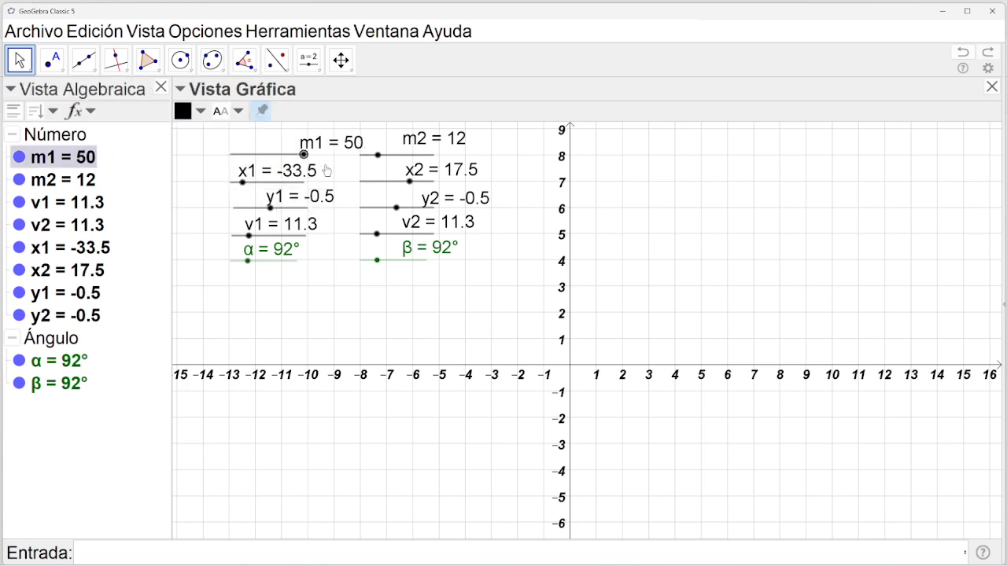
mouse_move(244, 182)
left_mouse_down()
mouse_move(230, 182)
mouse_move(313, 190)
mouse_move(237, 178)
left_mouse_up()
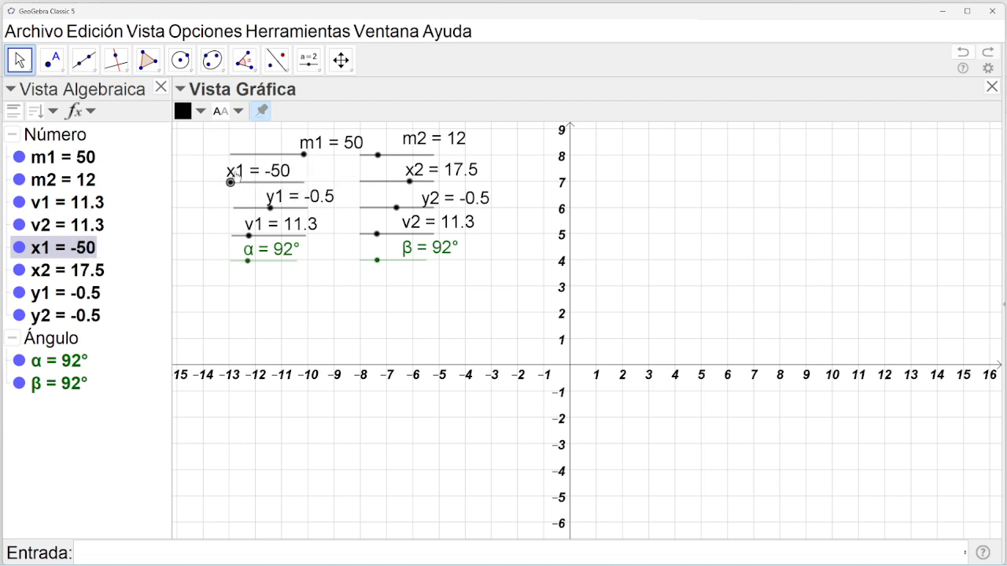
left_click_drag(307, 160, 203, 157)
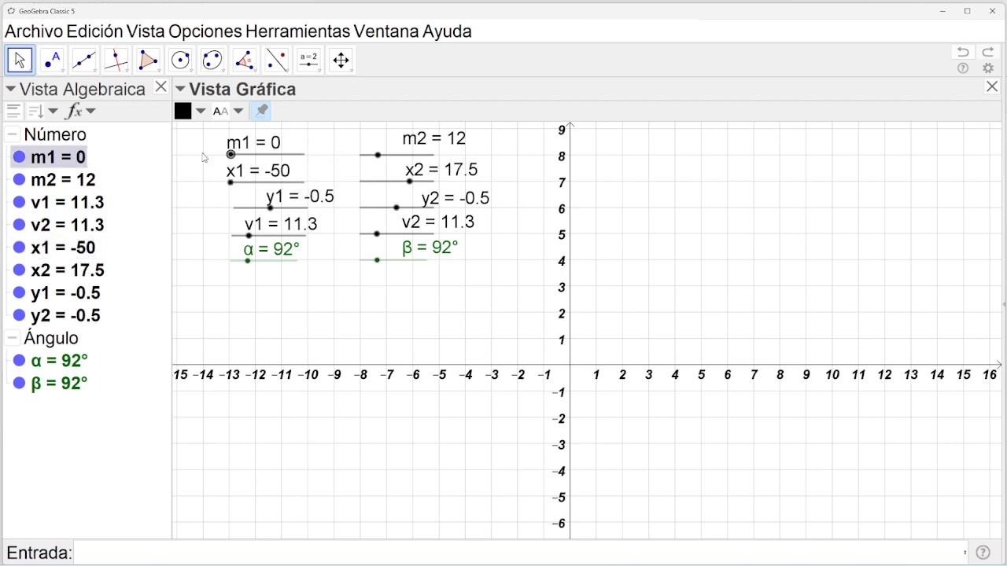
left_click_drag(270, 208, 219, 264)
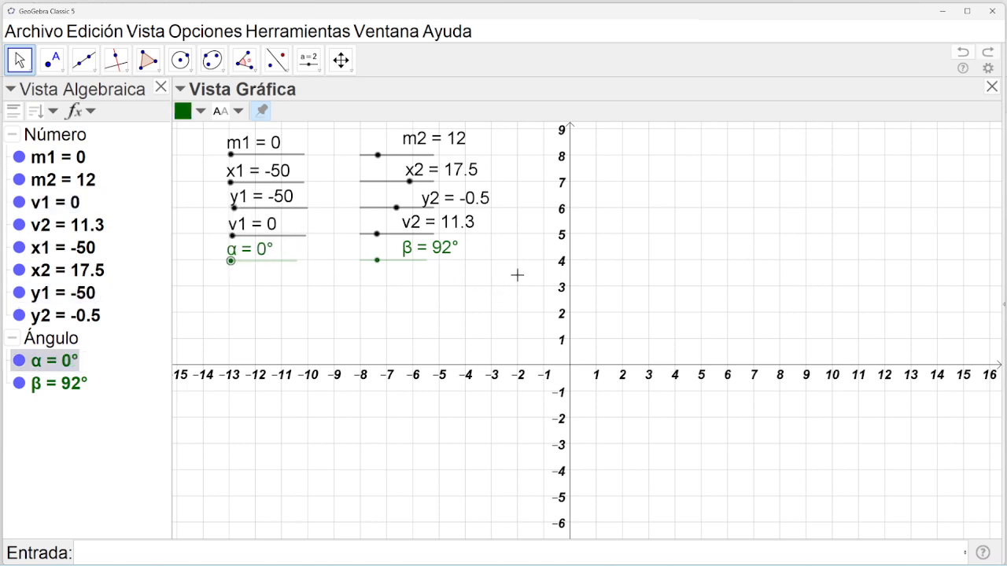
left_click_drag(517, 275, 353, 122)
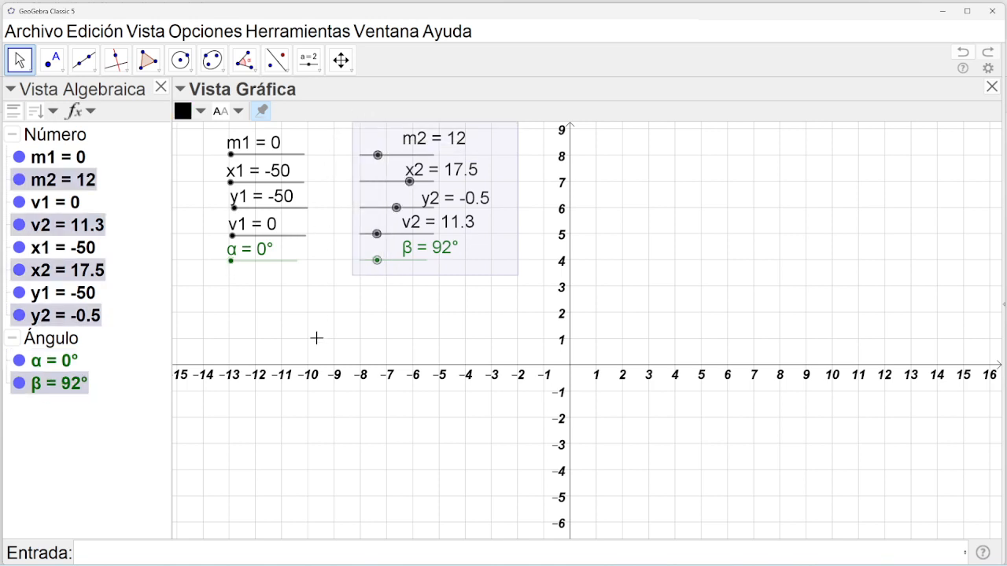
Duplicate the right-hand slider group and move the m2₁ copy beside the y-axis.
key("ctrl+c")
key("ctrl+v")
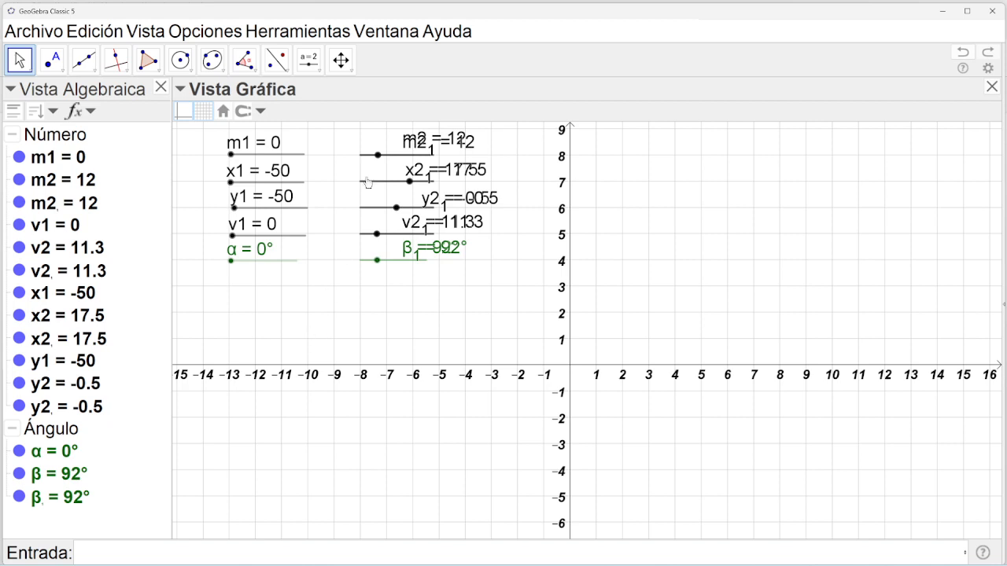
left_click_drag(386, 160, 382, 181)
double_click(374, 178)
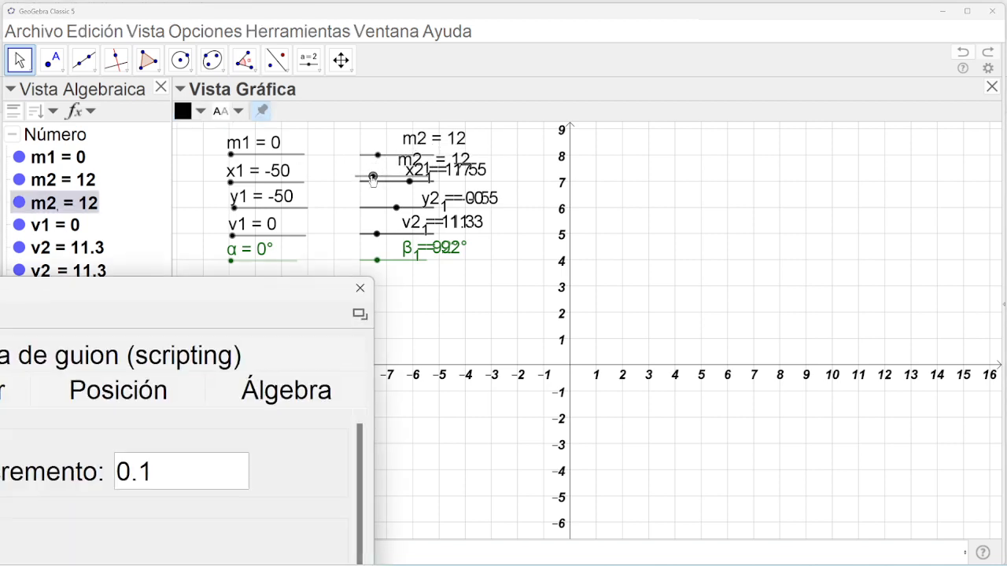
left_click(360, 288)
left_click_drag(385, 181, 548, 158)
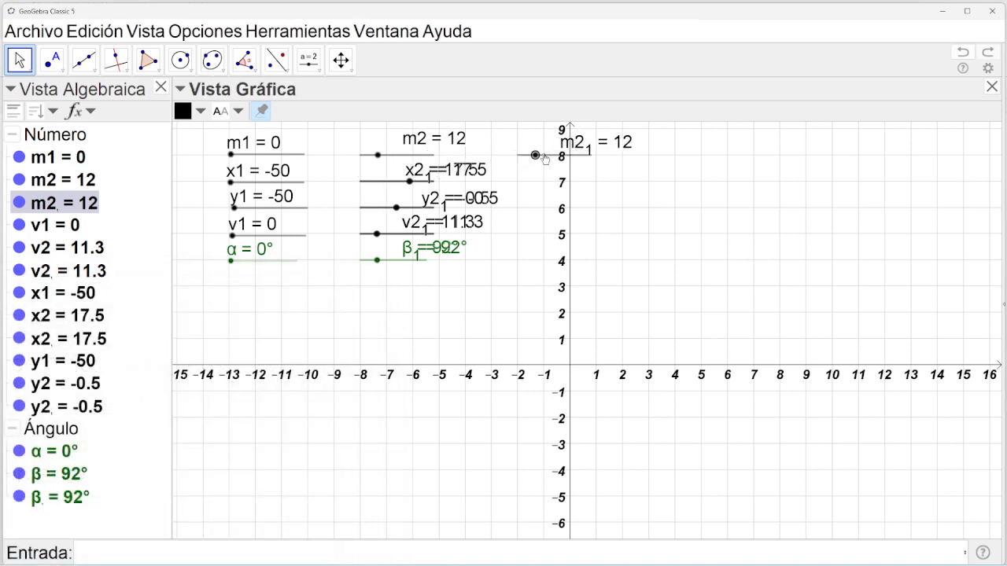
Move copies x2₁, y2₁, v2₁ and β₁ beside the y-axis below m2₁.
left_click(388, 187)
left_click_drag(389, 187, 545, 188)
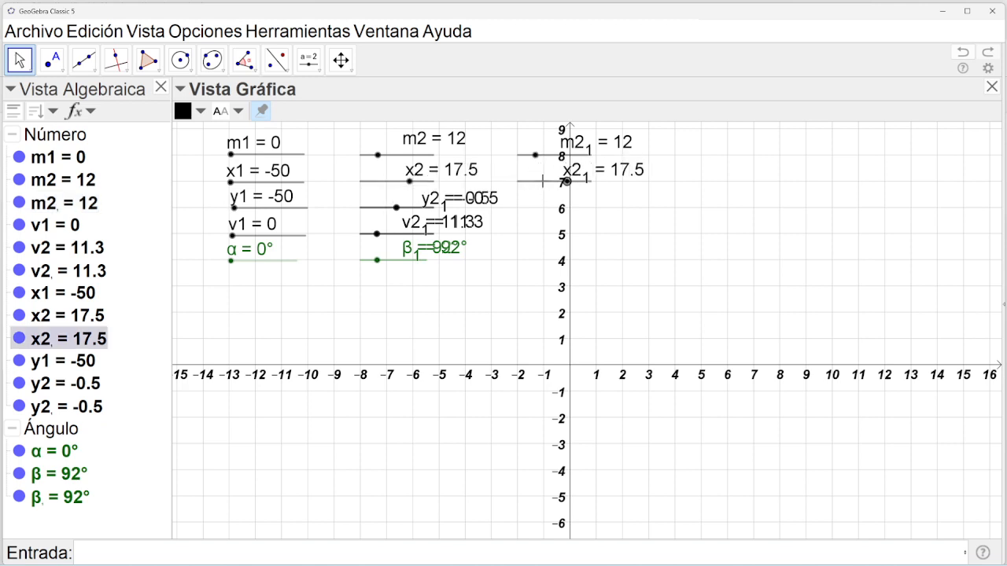
left_click(379, 215)
left_click_drag(379, 215, 534, 214)
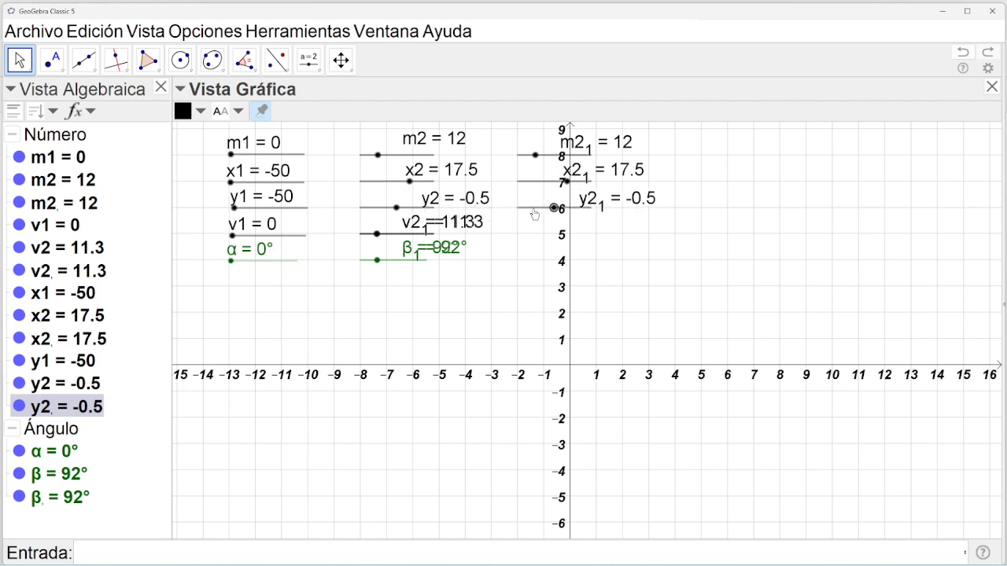
left_click_drag(373, 237, 525, 239)
left_click(377, 246)
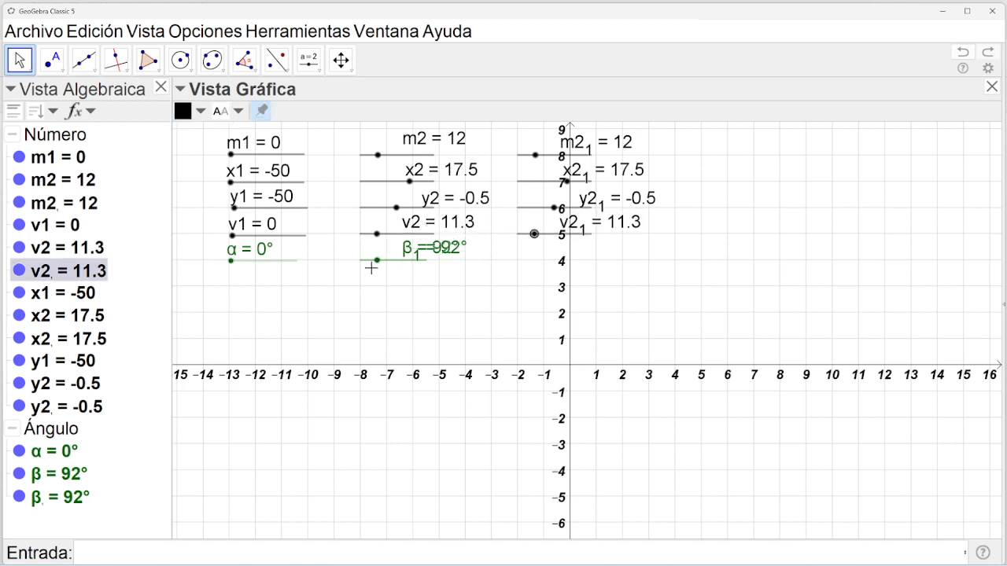
left_click_drag(366, 267, 524, 268)
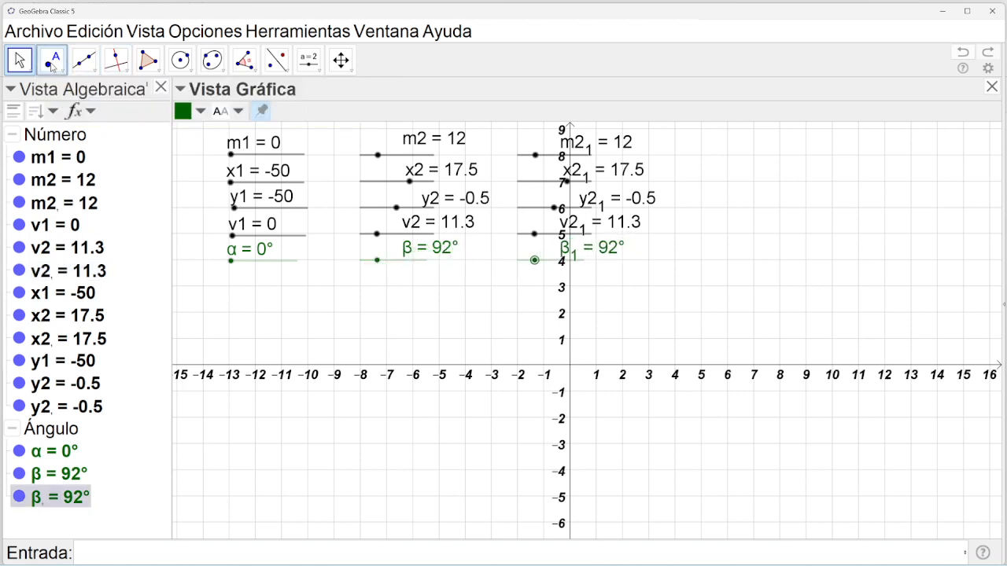
Deselect slider β₁ and hide the coordinate axes in the graphics view.
left_click(20, 60)
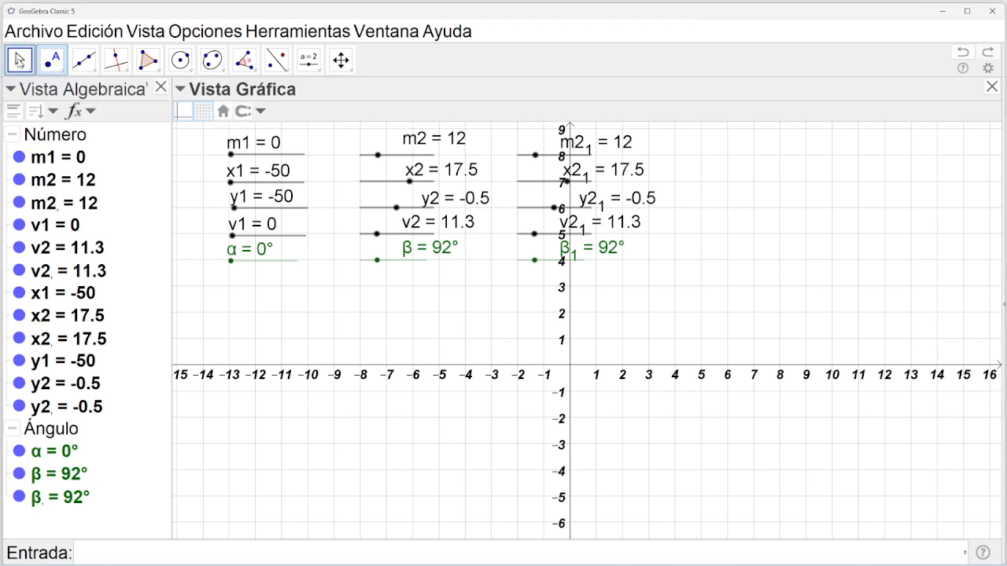
left_click(183, 111)
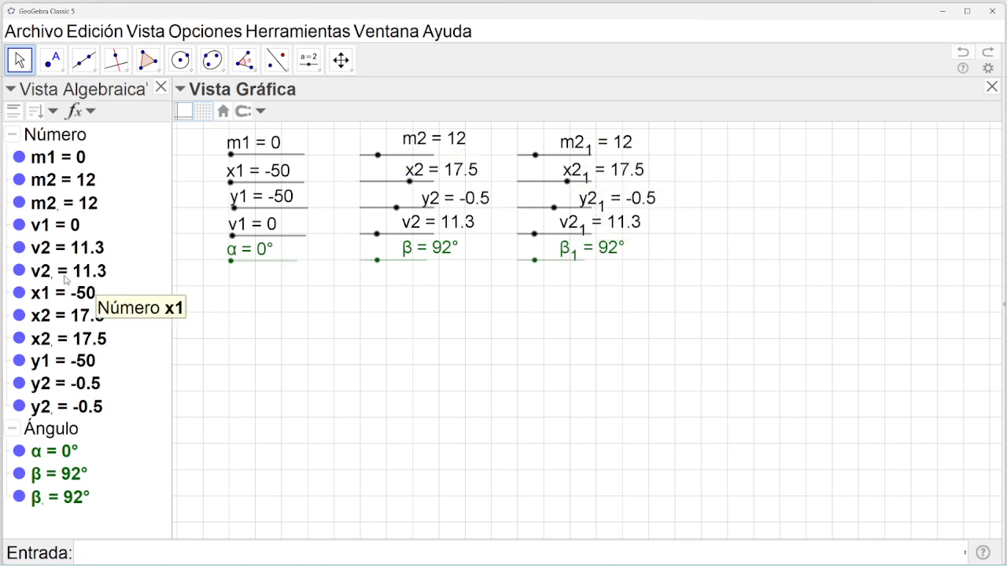
Rename sliders m2₁ and v2₁ to m3 and v3 in the Algebra view.
left_click(44, 209)
left_click(42, 209)
left_click(80, 207)
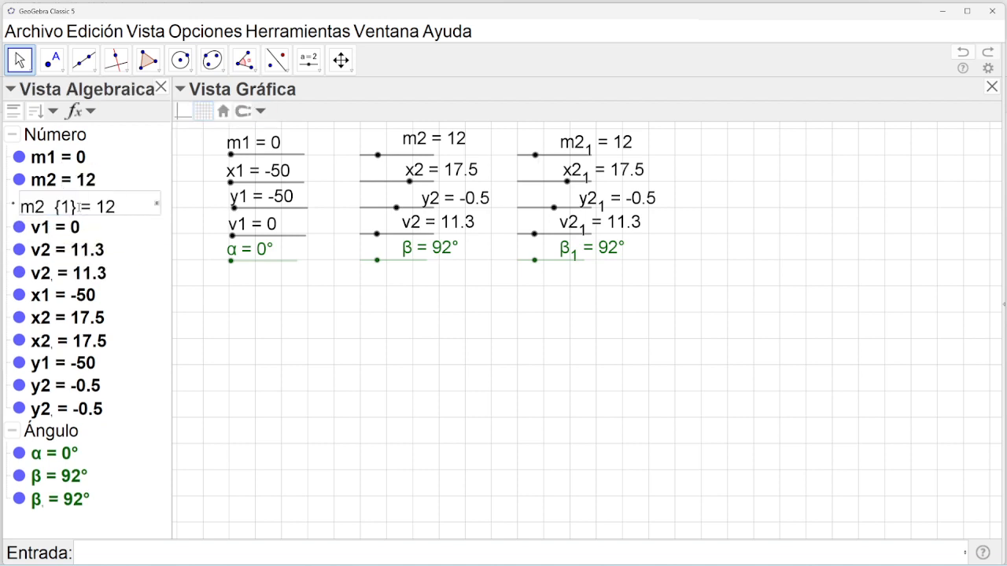
key("Delete")
key("BackSpace")
key("BackSpace")
key("BackSpace")
type("3")
key("Return")
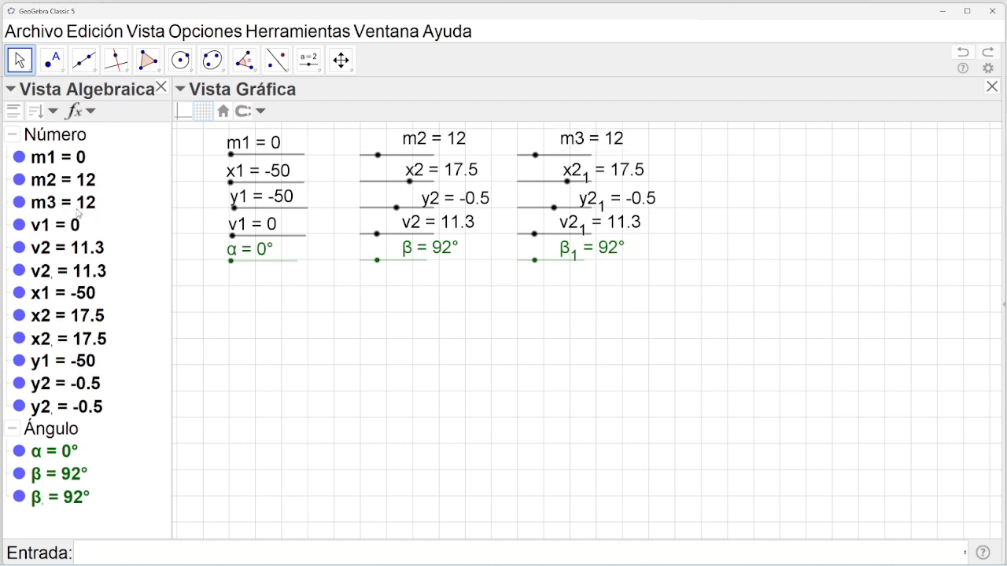
double_click(53, 275)
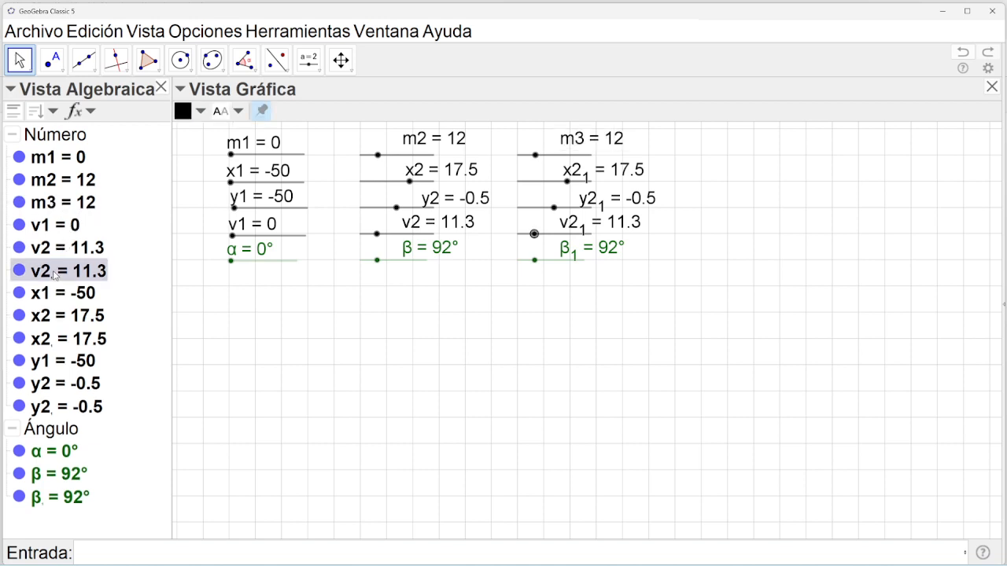
left_click(70, 274)
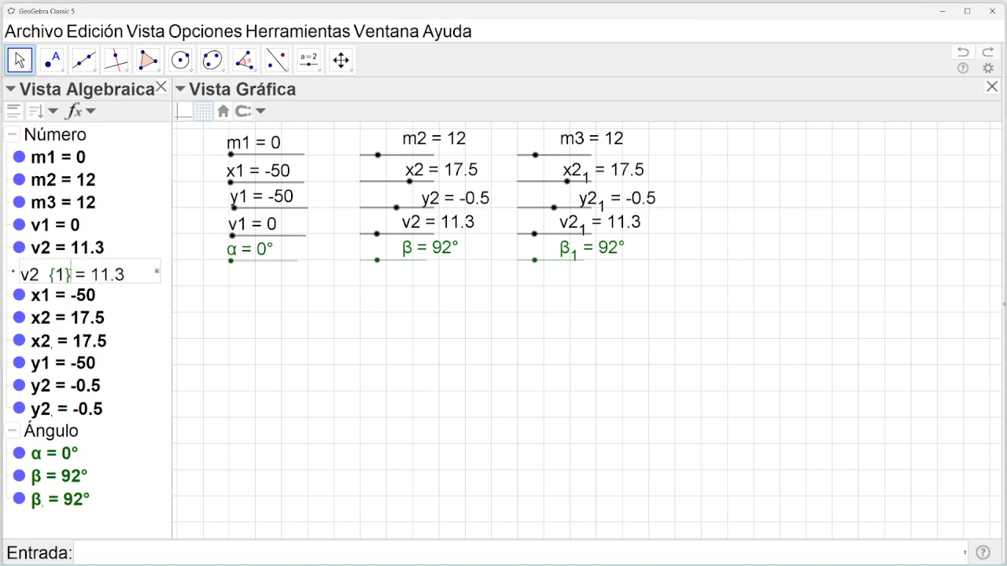
key("BackSpace")
key("BackSpace")
key("BackSpace")
key("BackSpace")
key("BackSpace")
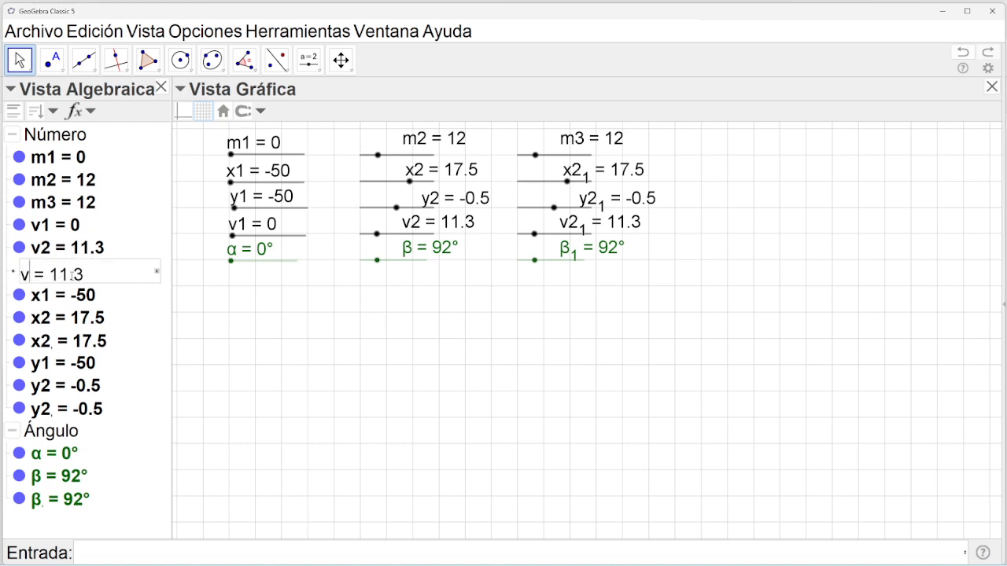
type("3")
key("Return")
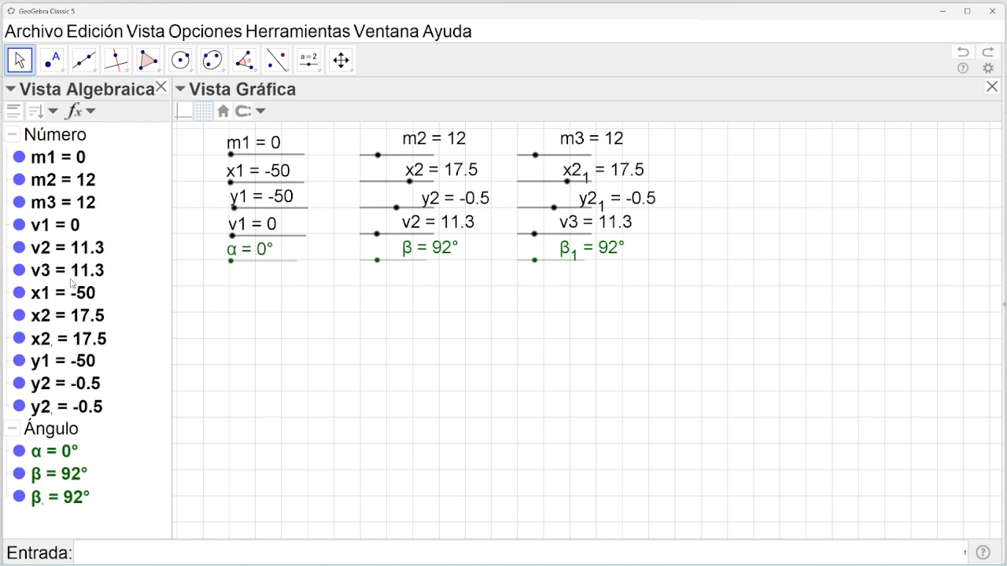
Rename sliders x2₁ and y2₁ to x3 and y3.
double_click(56, 343)
left_click(73, 342)
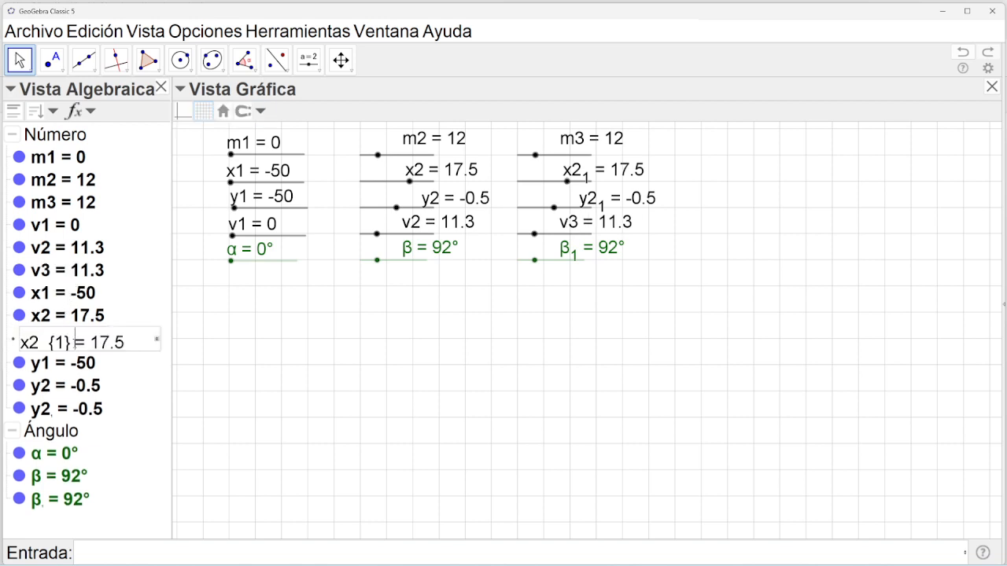
key("BackSpace")
key("BackSpace")
key("BackSpace")
key("BackSpace")
key("BackSpace")
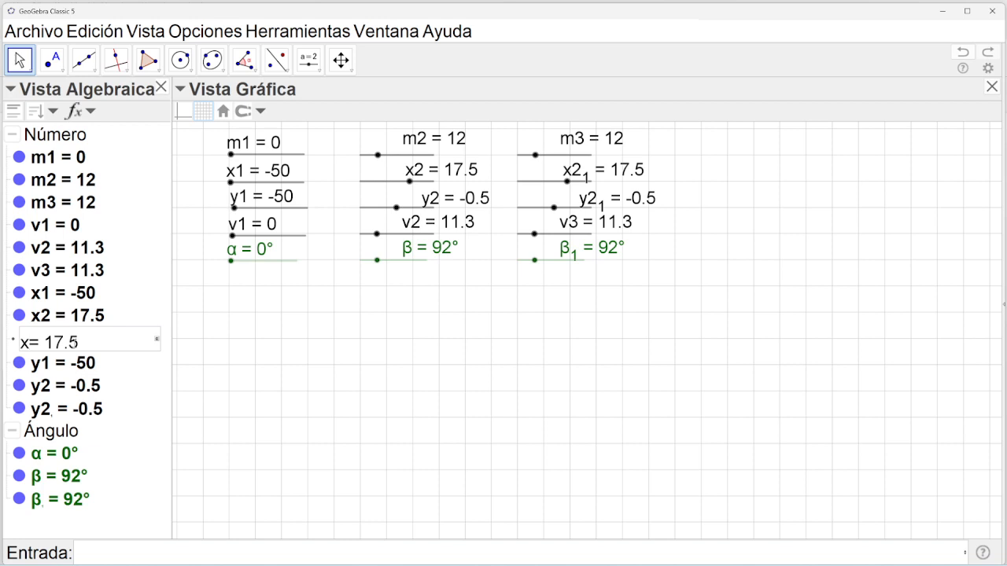
type("3")
key("Return")
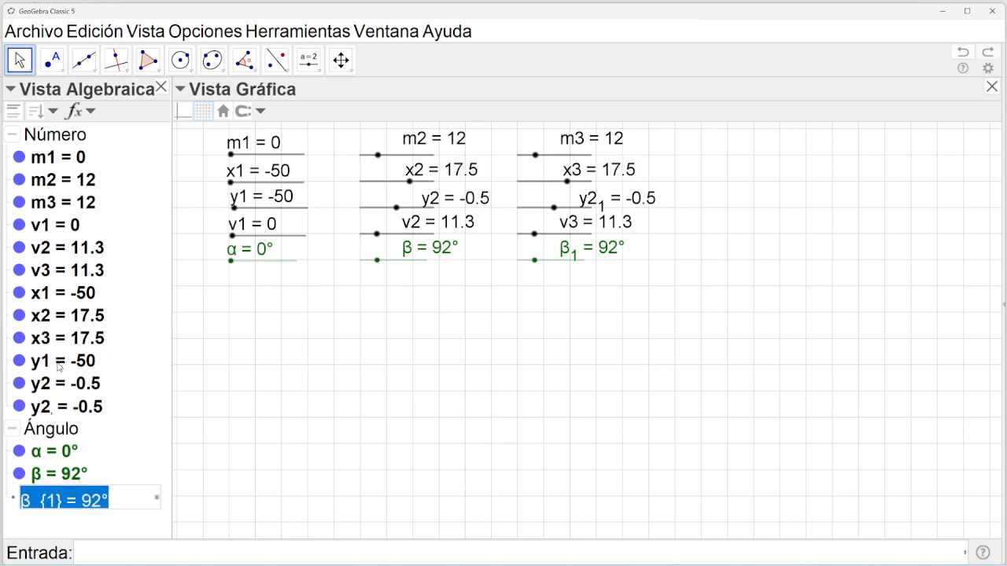
left_click(54, 411)
left_click(54, 411)
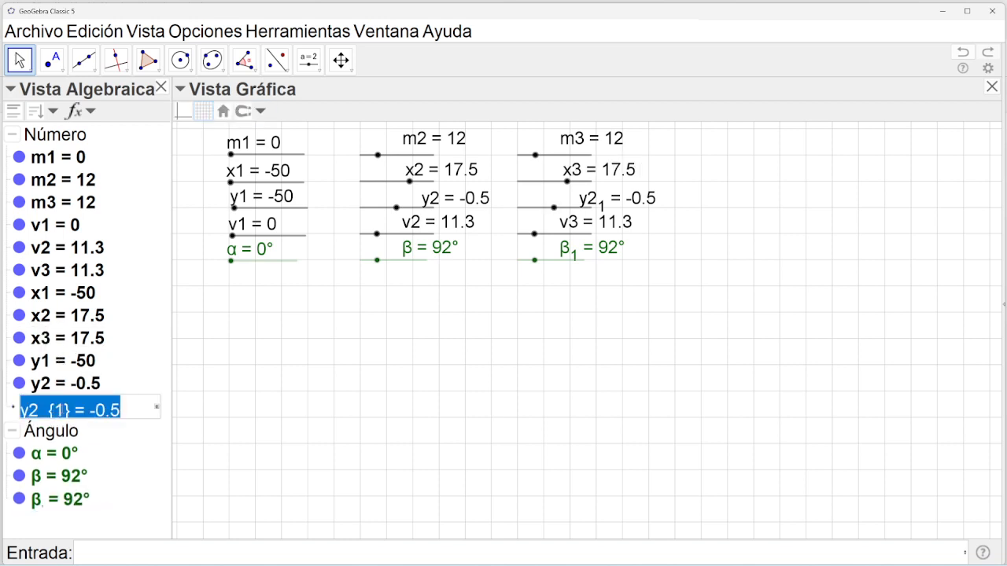
left_click(72, 410)
key("BackSpace")
key("BackSpace")
key("BackSpace")
key("BackSpace")
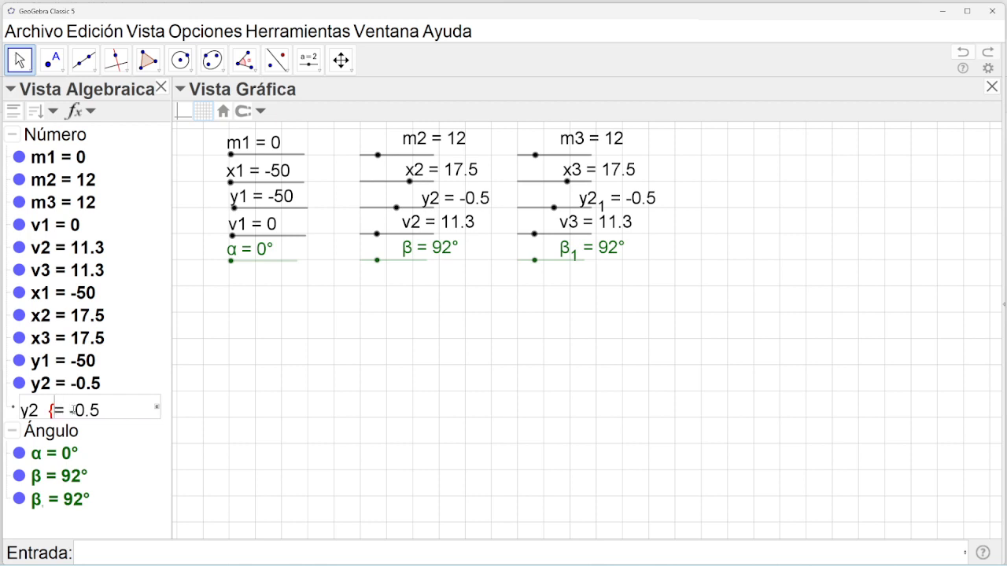
key("BackSpace")
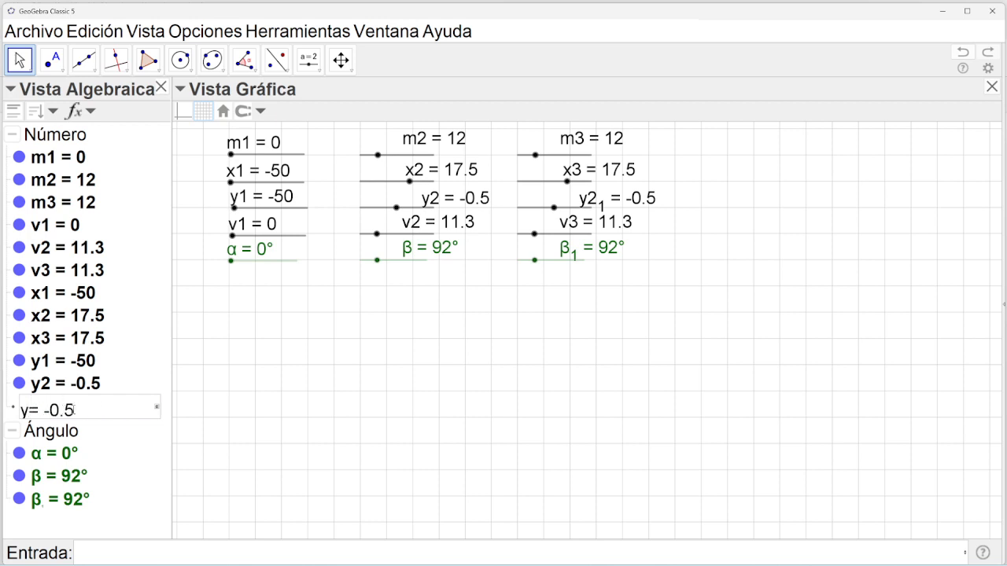
type("3")
key("Return")
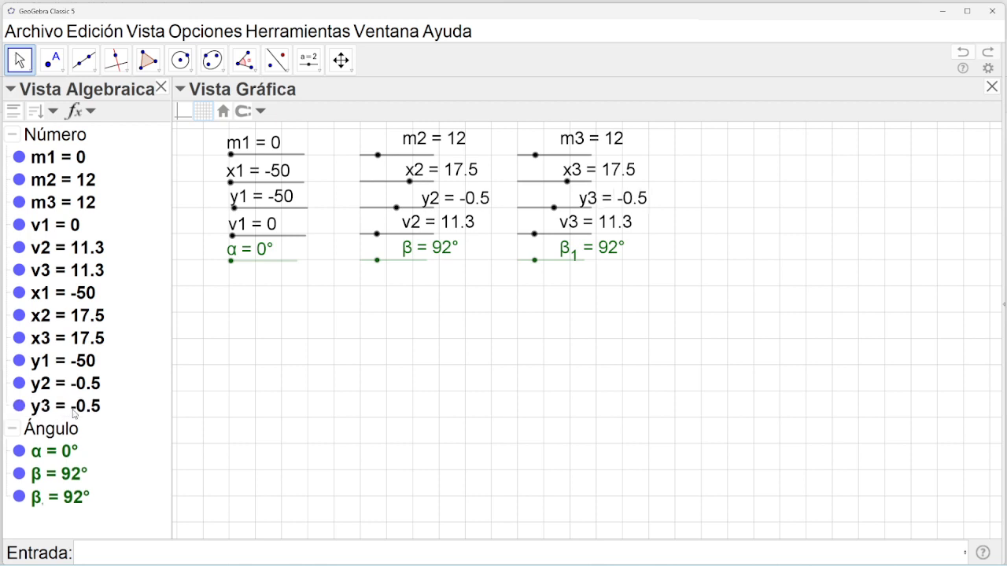
Clear the β₁ angle slider's name so it can be renamed.
double_click(70, 497)
left_click(67, 497)
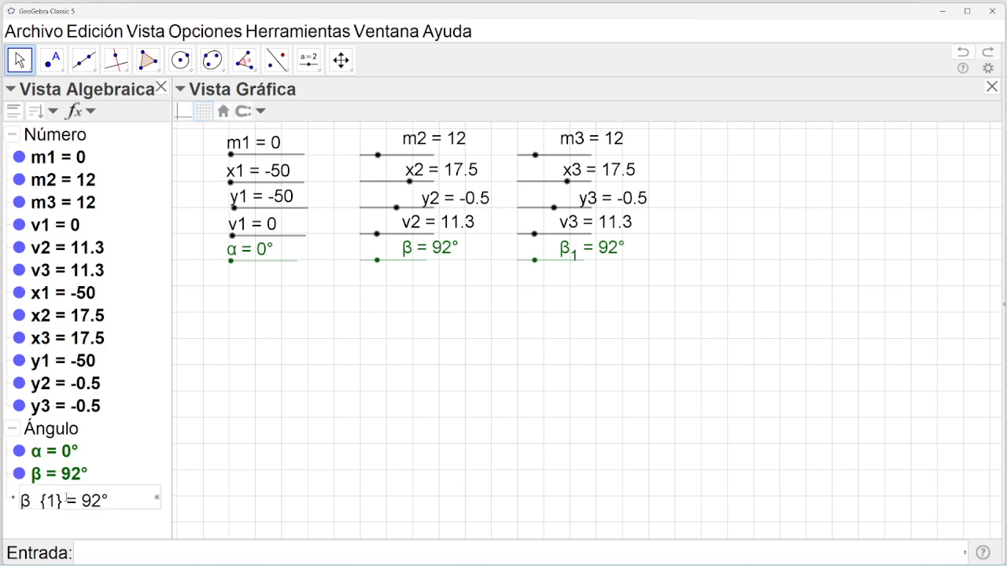
key("BackSpace")
key("BackSpace")
key("BackSpace")
key("BackSpace")
key("BackSpace")
key("BackSpace")
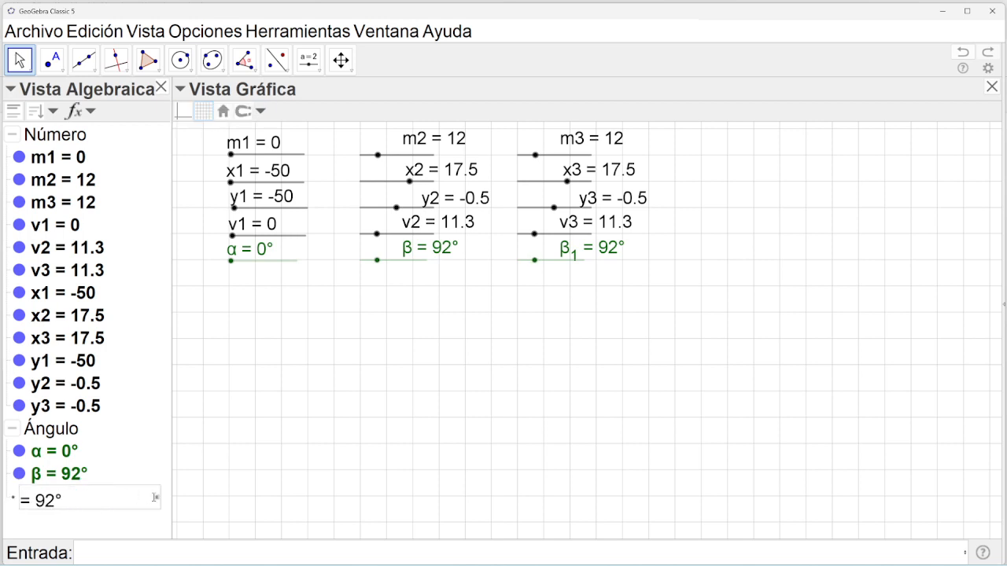
Rename the angle slider to γ using the Greek letter keyboard.
left_click(157, 501)
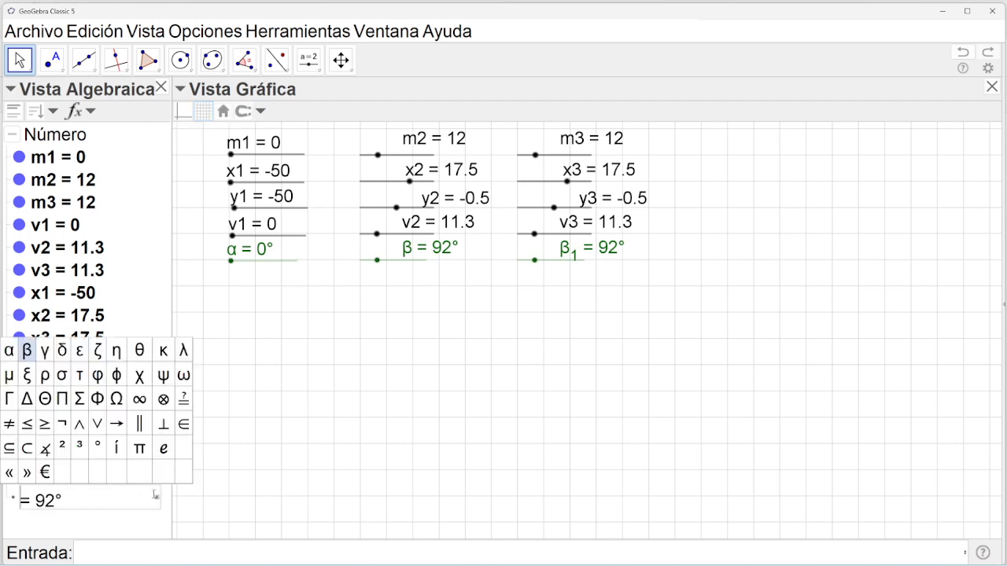
left_click(48, 355)
key("Return")
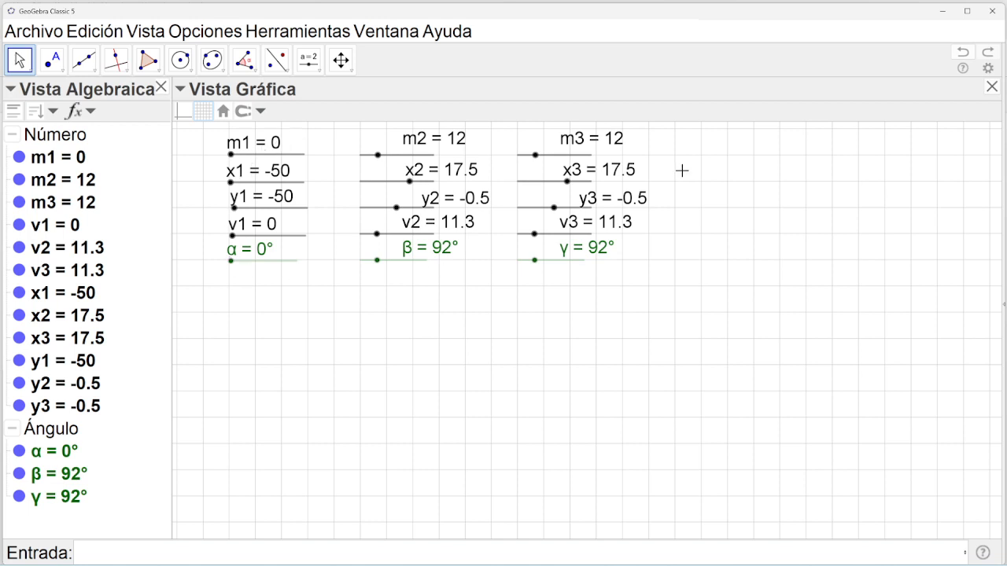
Adjust slider m1, leaving it at 2.5.
left_click(231, 155)
mouse_move(231, 155)
left_mouse_down()
mouse_move(250, 155)
mouse_move(240, 155)
left_mouse_up()
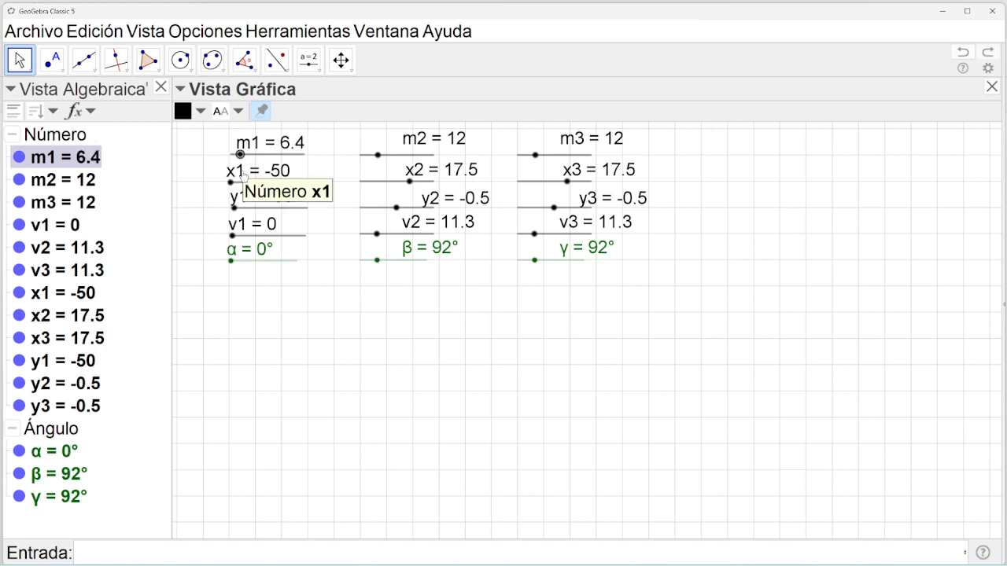
key("Right")
key("Right")
key("Right")
key("Right")
key("Right")
key("Right")
key("Right")
key("Right")
key("Right")
key("Right")
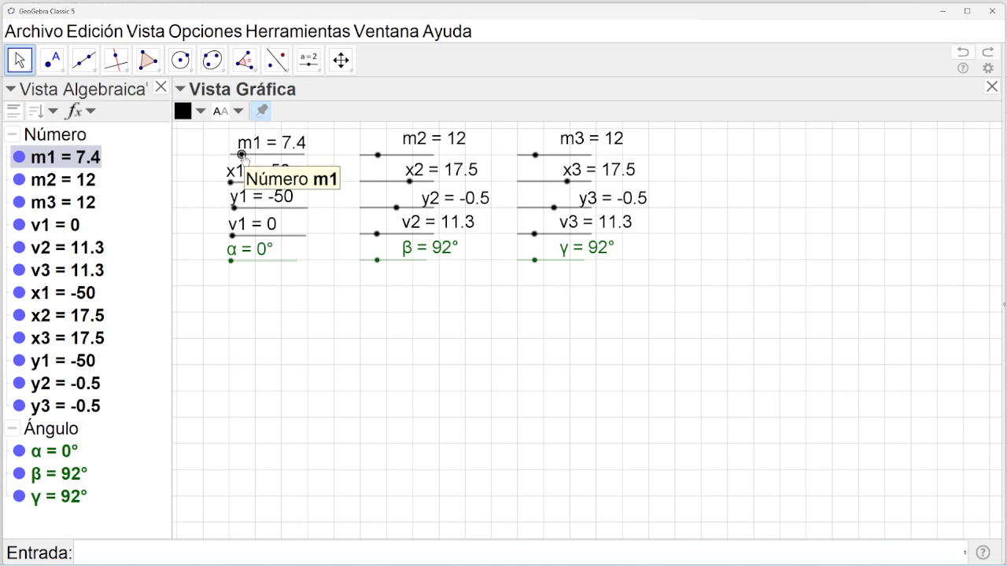
left_click_drag(242, 156, 235, 155)
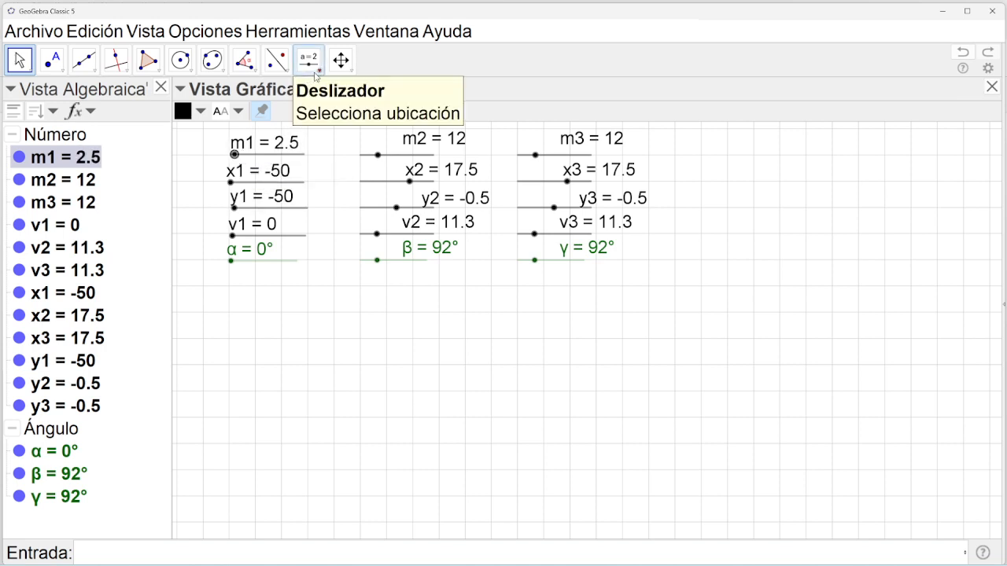
Add an input box captioned m1, linked to slider m1, below the sliders.
left_click(315, 75)
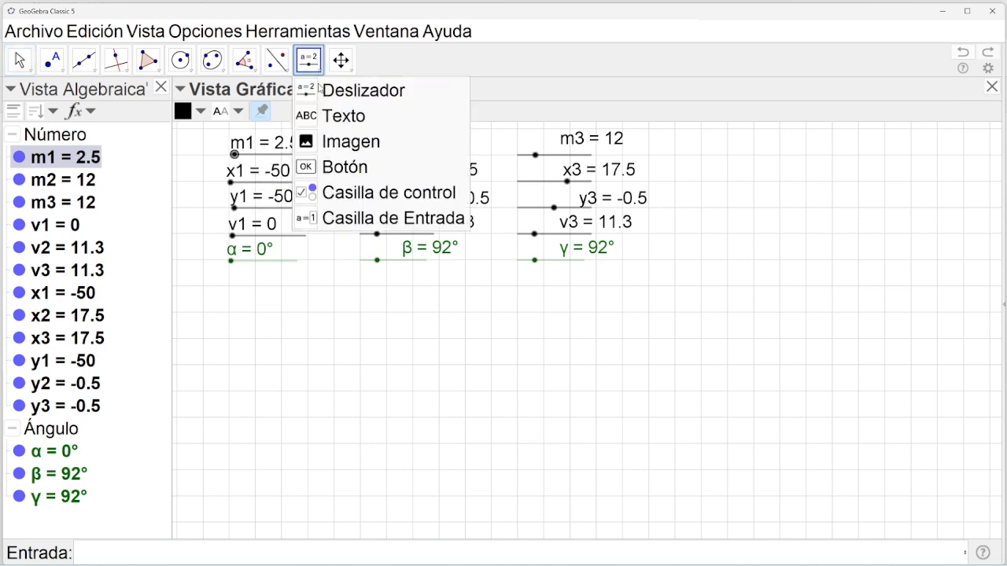
left_click(346, 221)
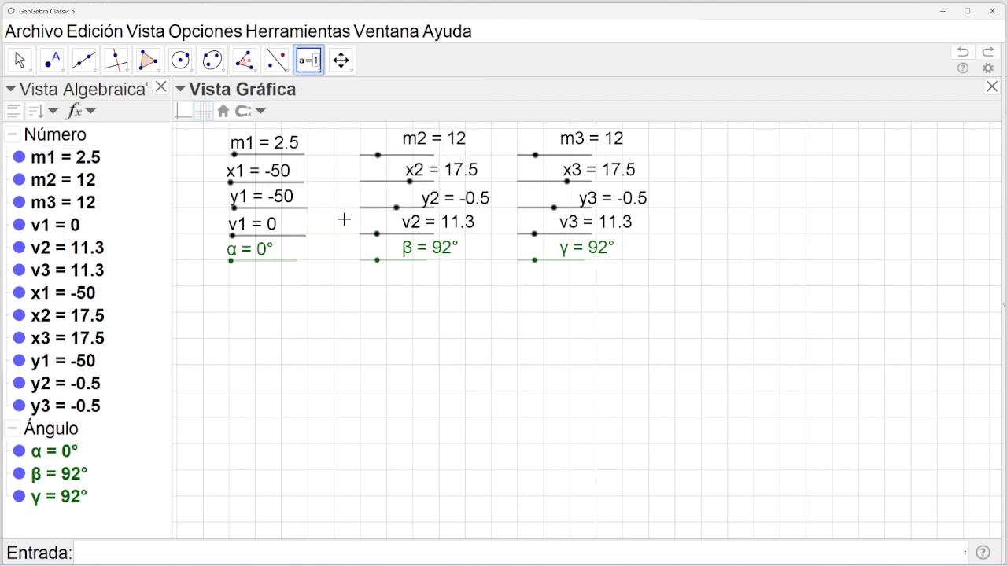
left_click(254, 305)
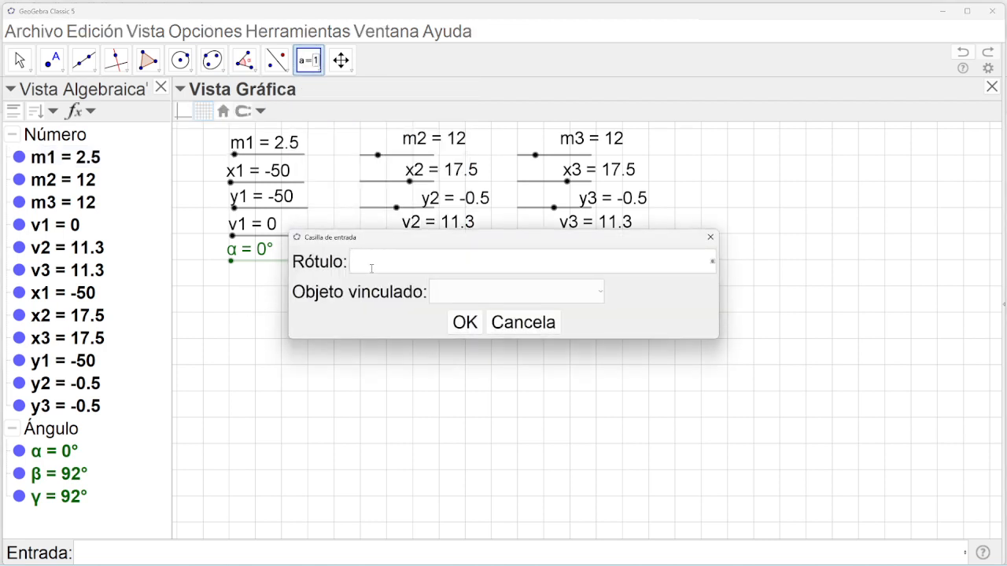
type("m1")
left_click(602, 296)
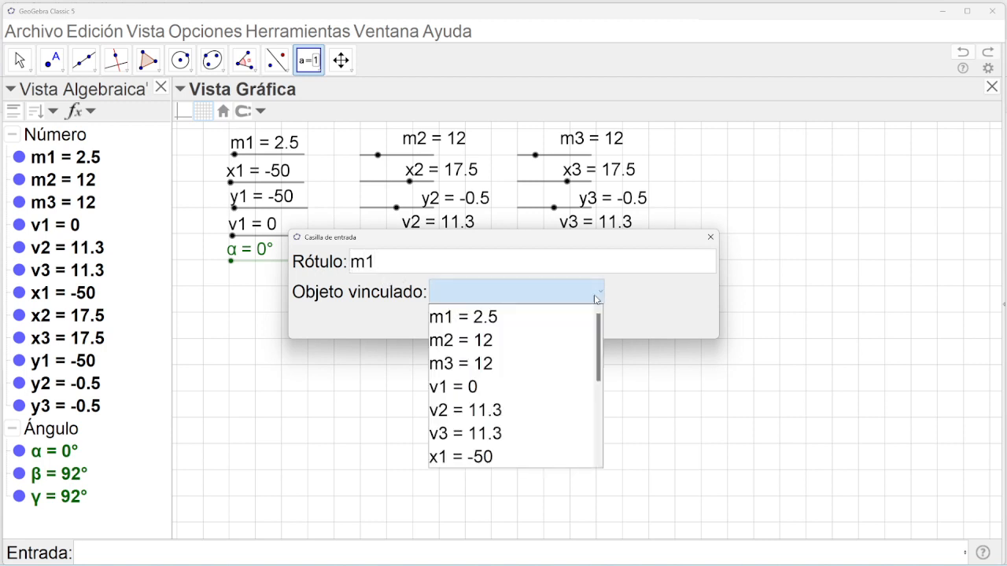
left_click(496, 318)
left_click(465, 322)
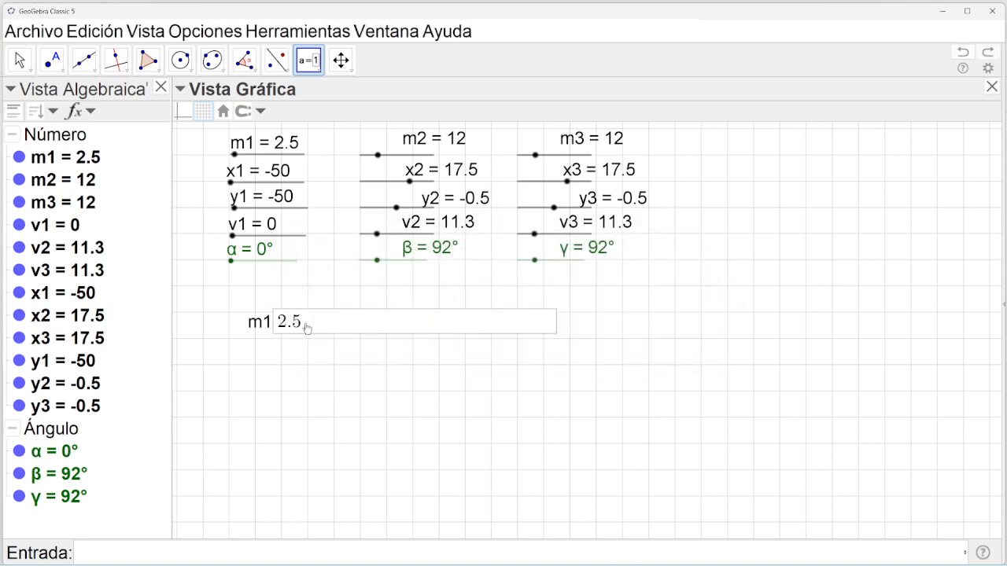
left_click(20, 62)
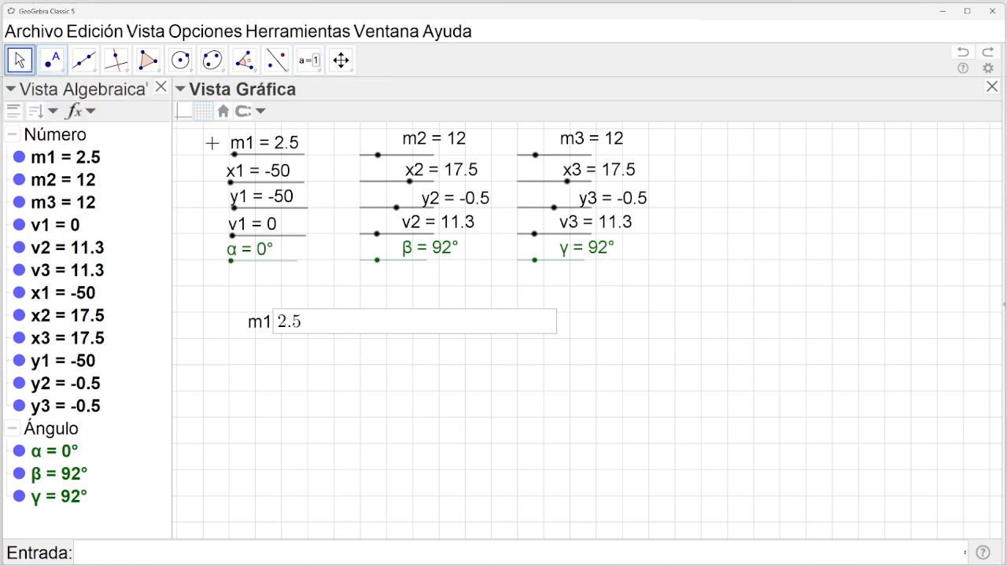
Enter 5.5 in the m1 input box, then empty it so m1 becomes undefined.
left_click(305, 319)
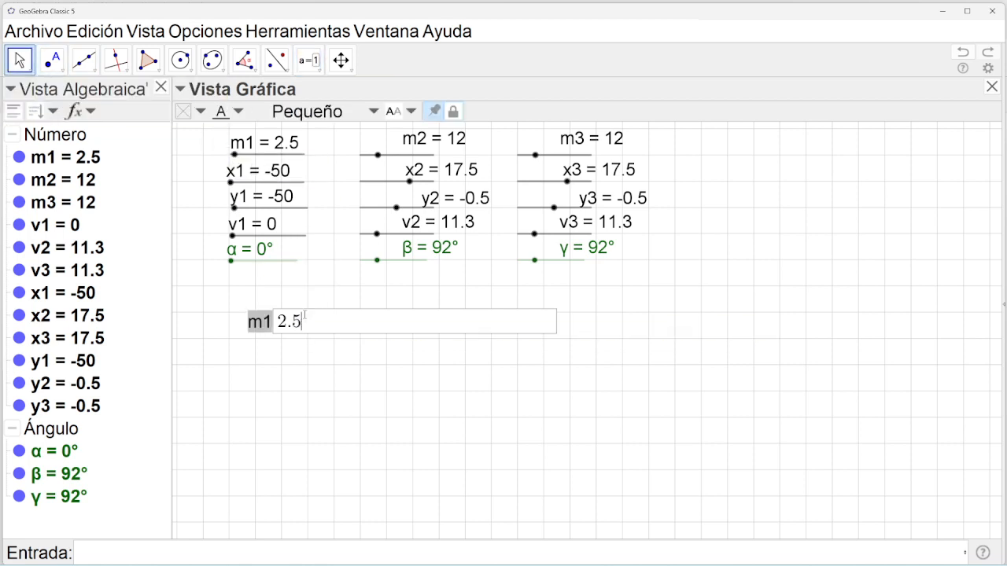
key("BackSpace")
key("BackSpace")
key("BackSpace")
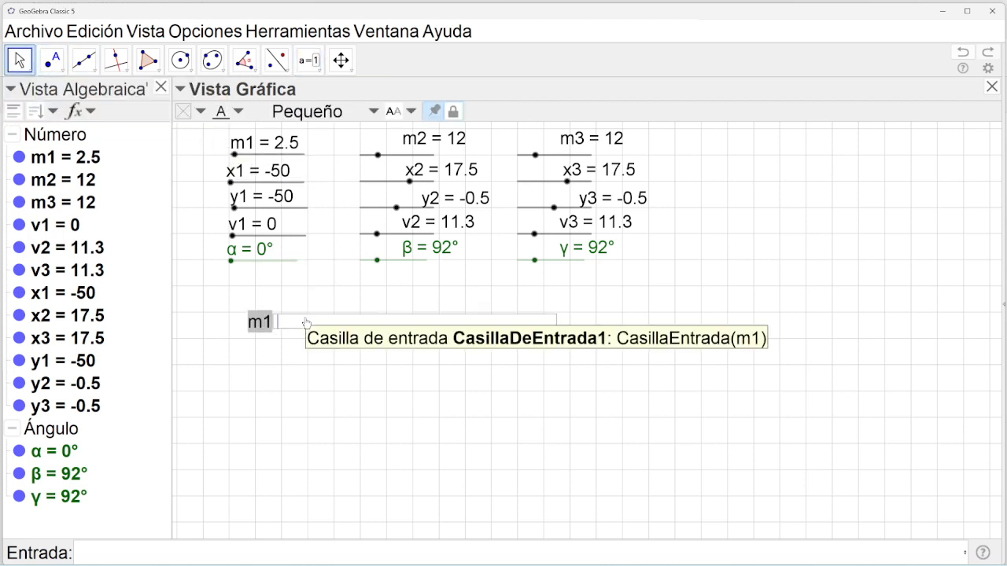
type("5.")
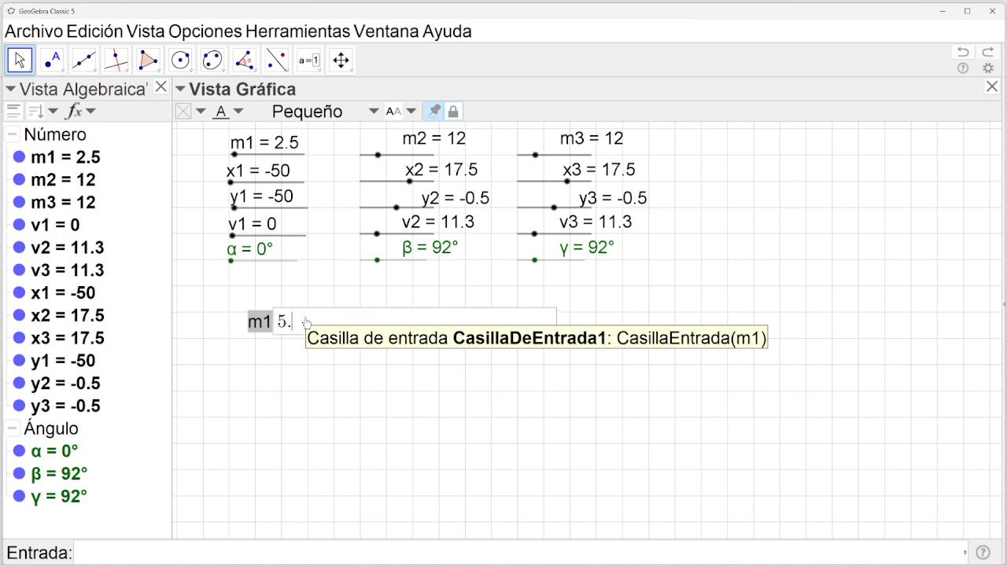
type("5")
key("Return")
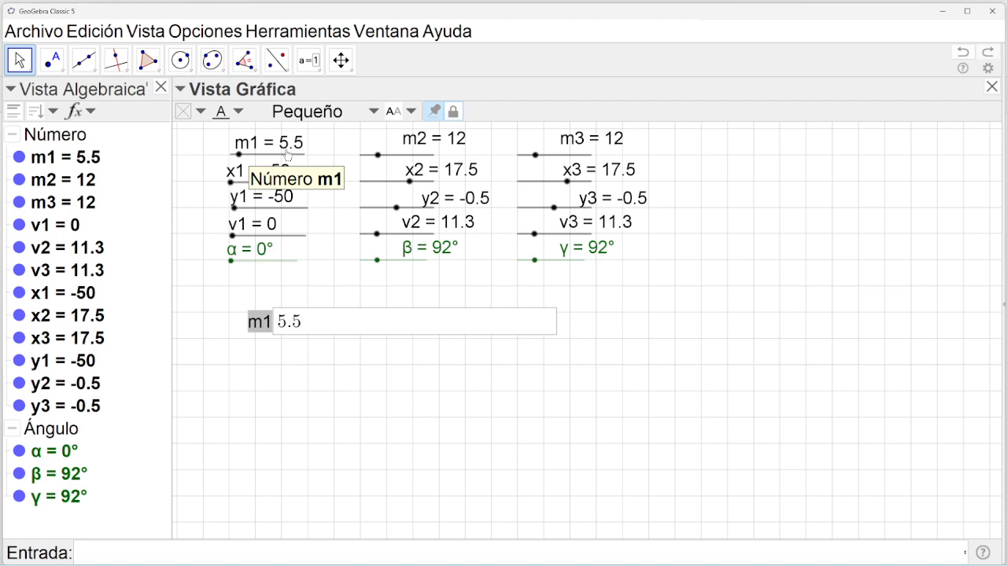
key("BackSpace")
key("BackSpace")
key("BackSpace")
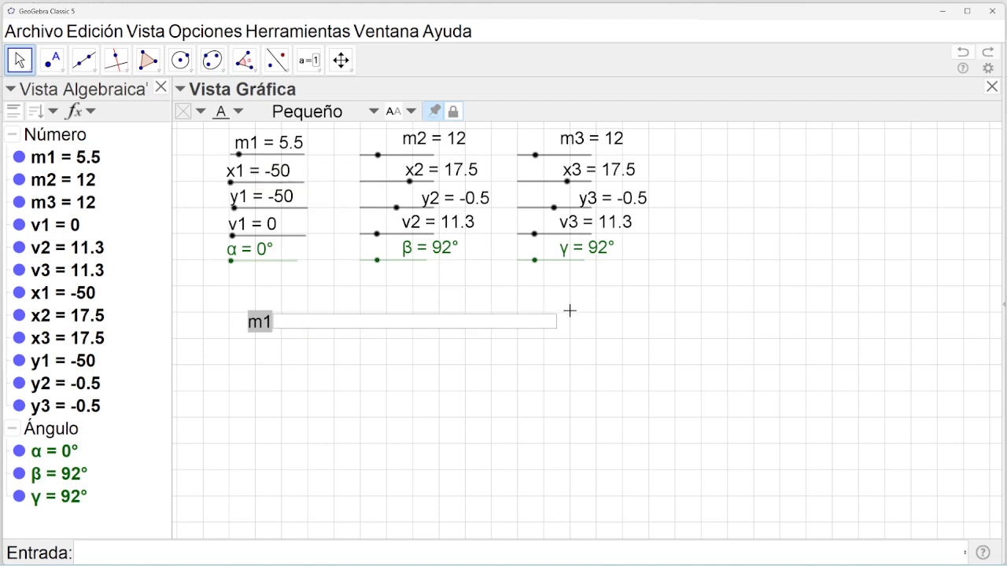
left_click(589, 319)
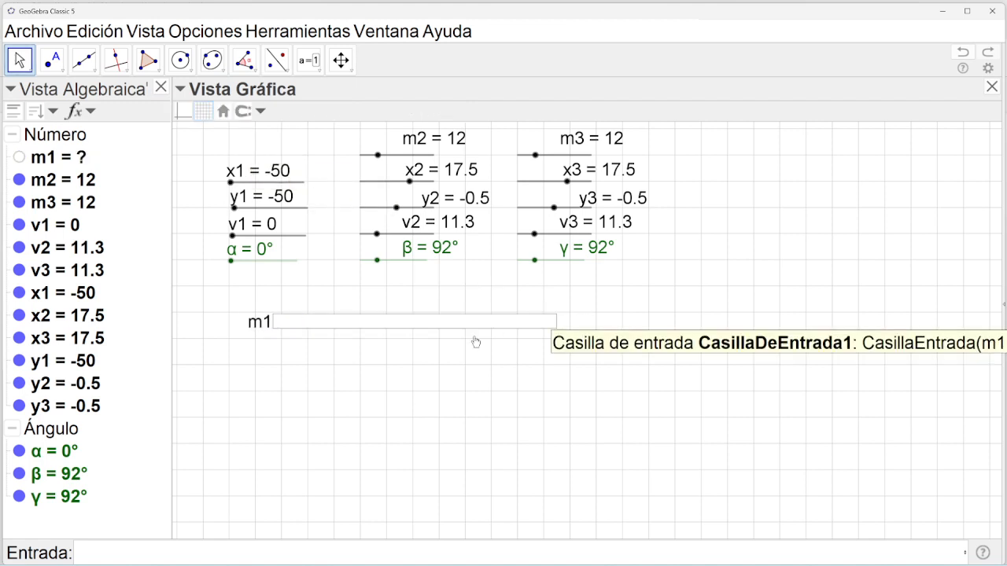
Show auxiliary objects in the algebra list and delete the m1 input box.
left_click(265, 331)
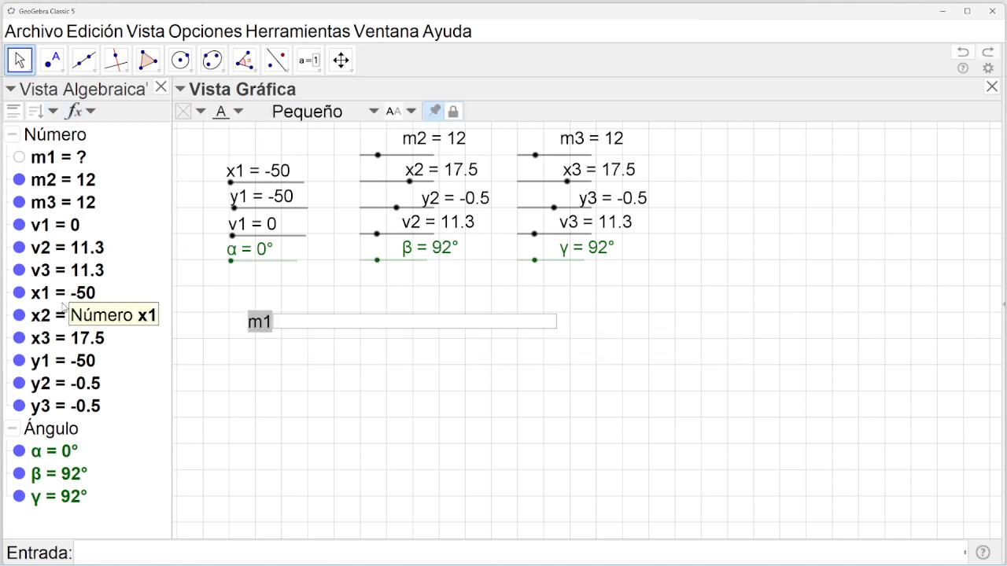
left_click(52, 60)
left_click(22, 60)
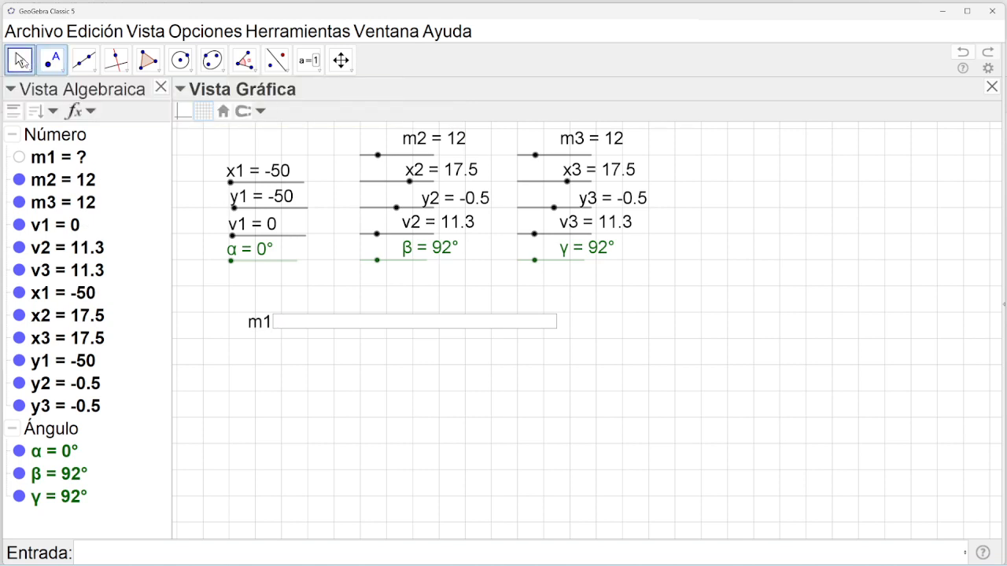
left_click(254, 321)
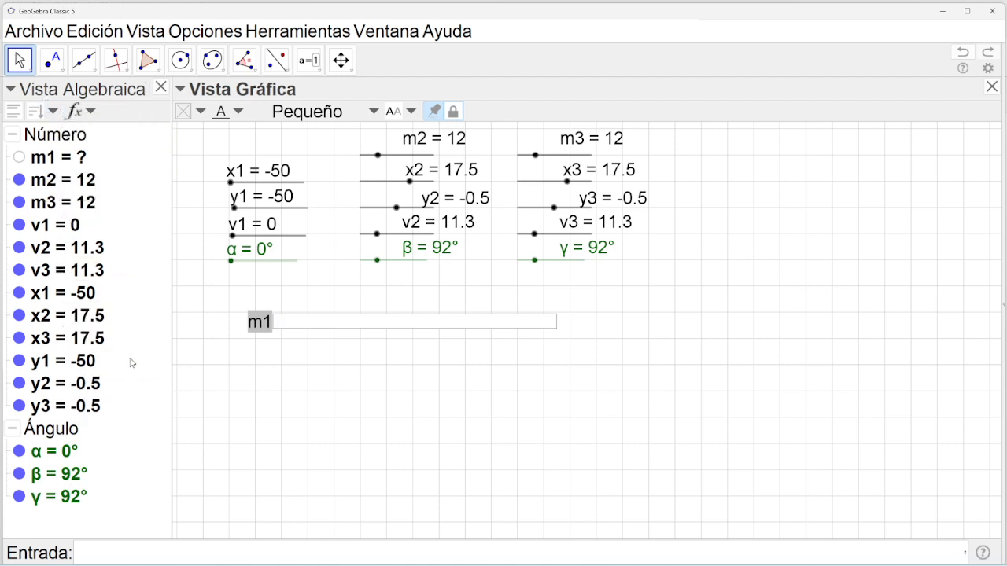
left_click(13, 115)
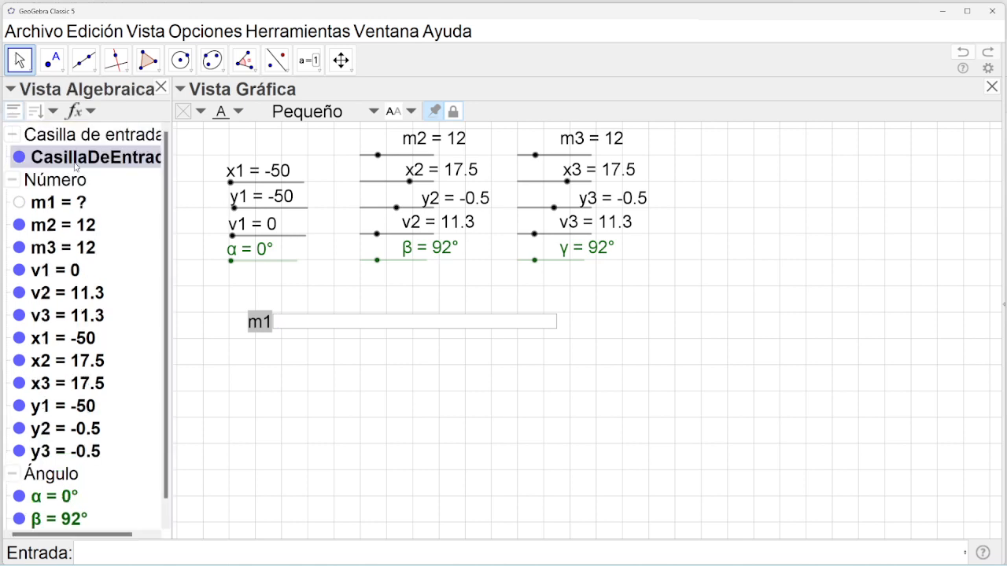
left_click(20, 161)
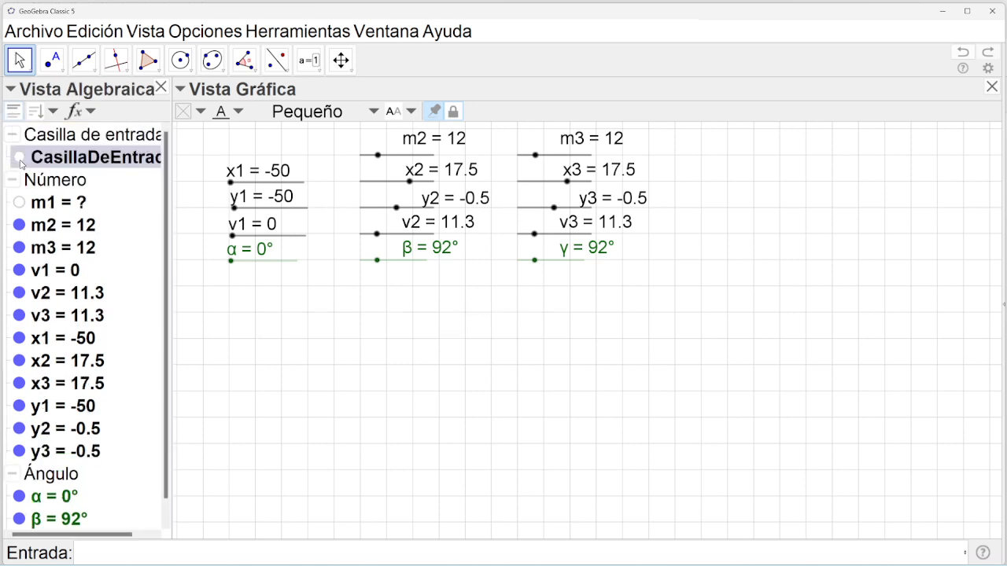
left_click(20, 159)
right_click(65, 163)
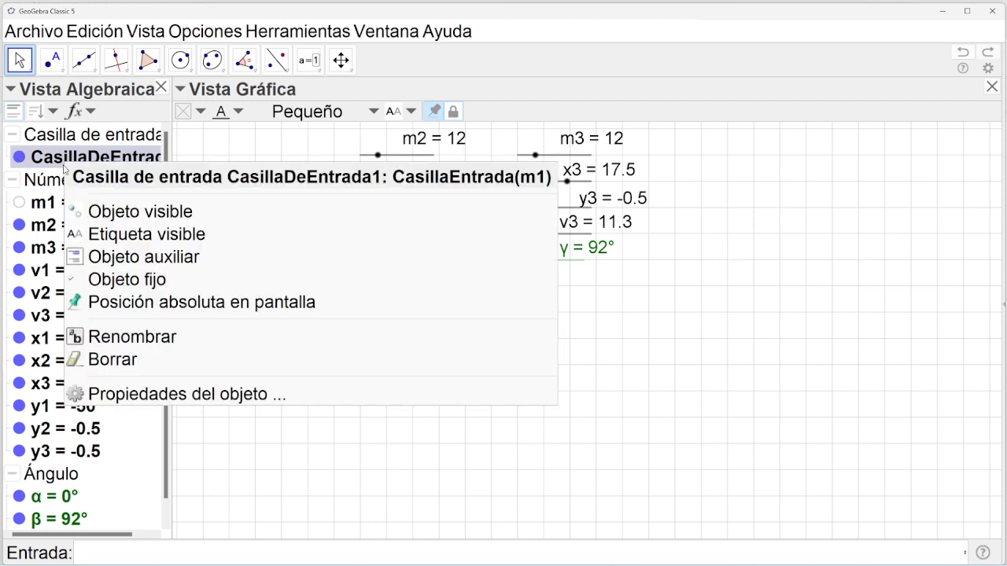
left_click(148, 367)
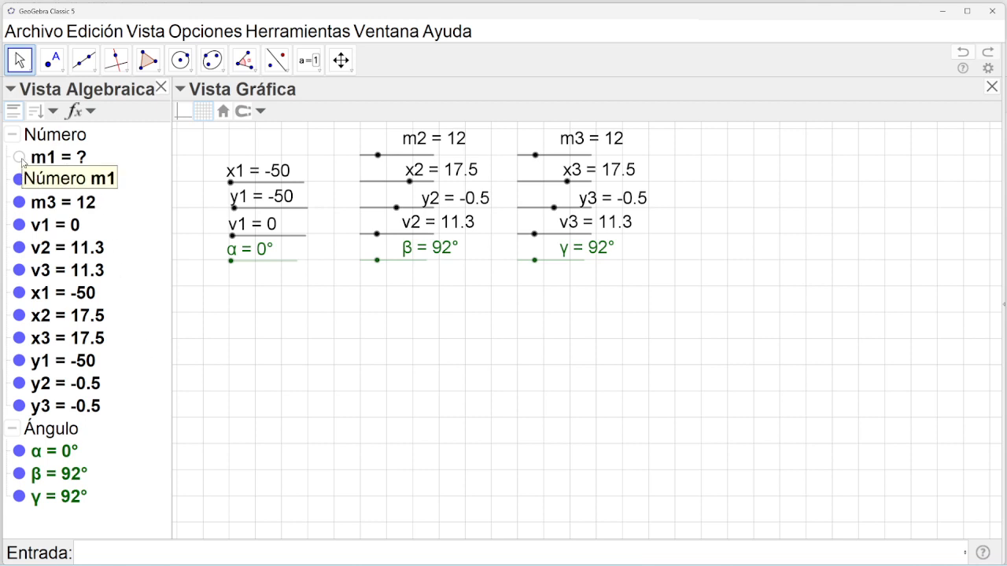
Undo repeatedly until slider m1 returns, then drag it to 9.3.
left_click(62, 160)
left_click(62, 162)
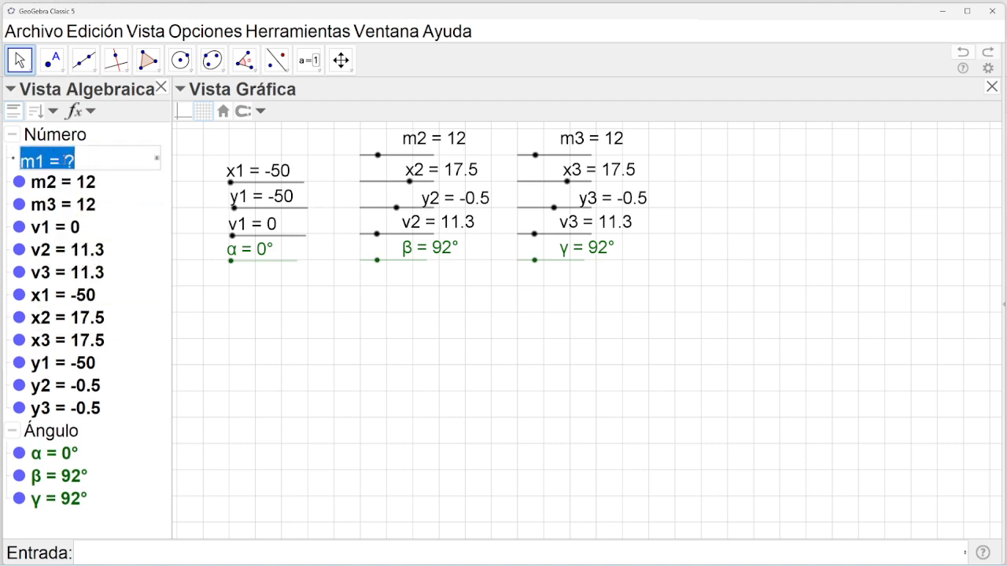
left_click(70, 162)
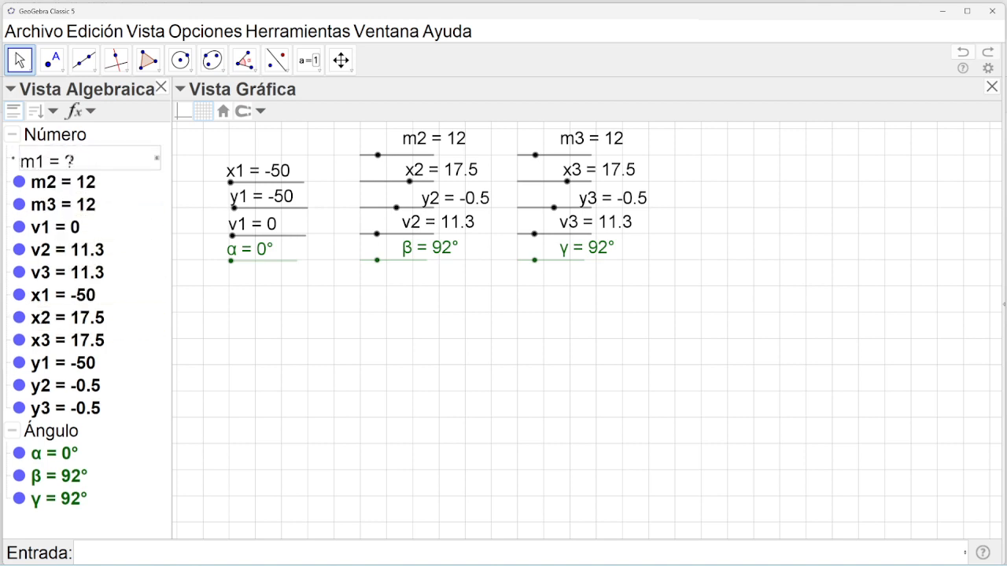
left_click(970, 56)
left_click(970, 57)
left_click(970, 56)
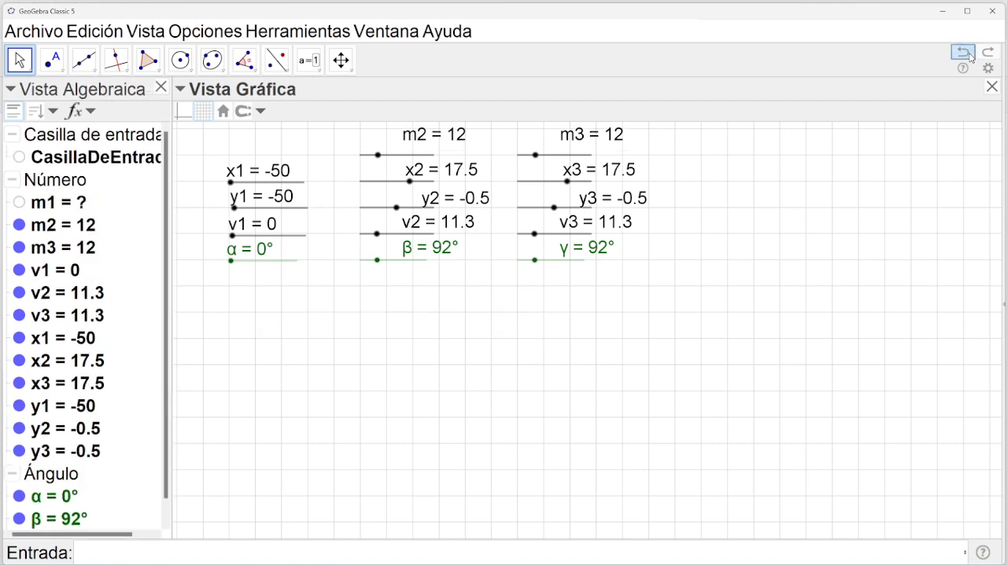
left_click(970, 56)
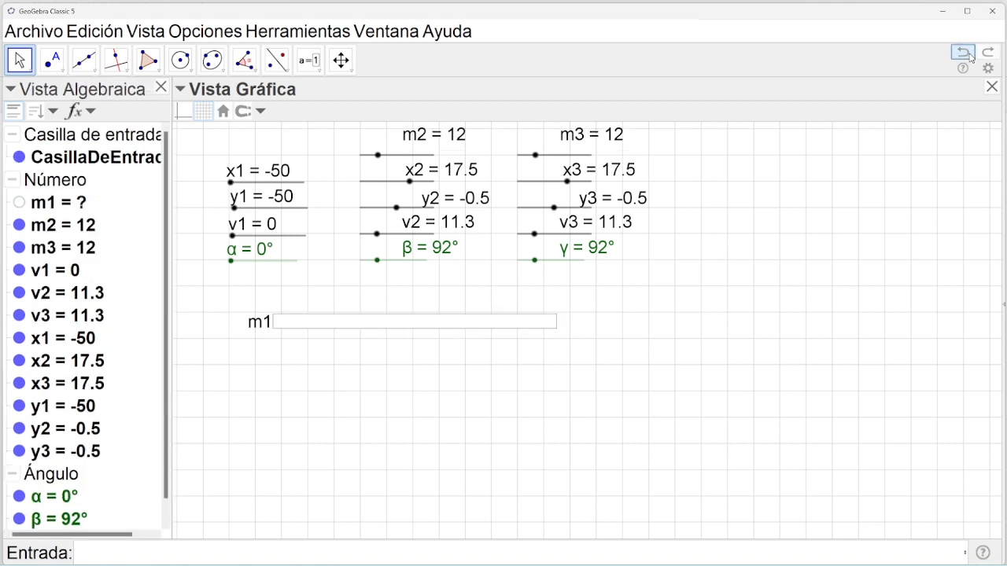
left_click(970, 57)
left_click(970, 56)
left_click(970, 57)
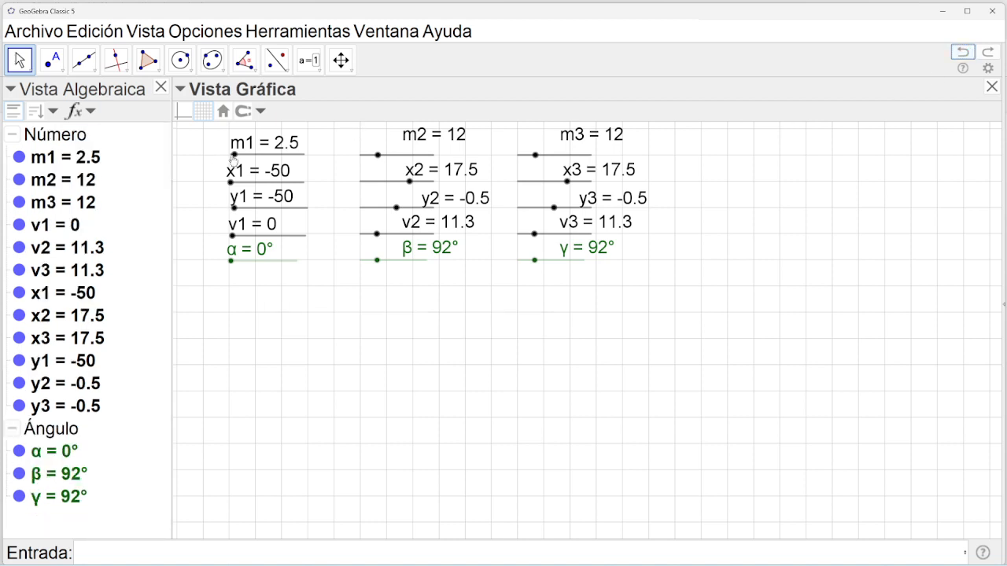
left_click_drag(235, 155, 244, 155)
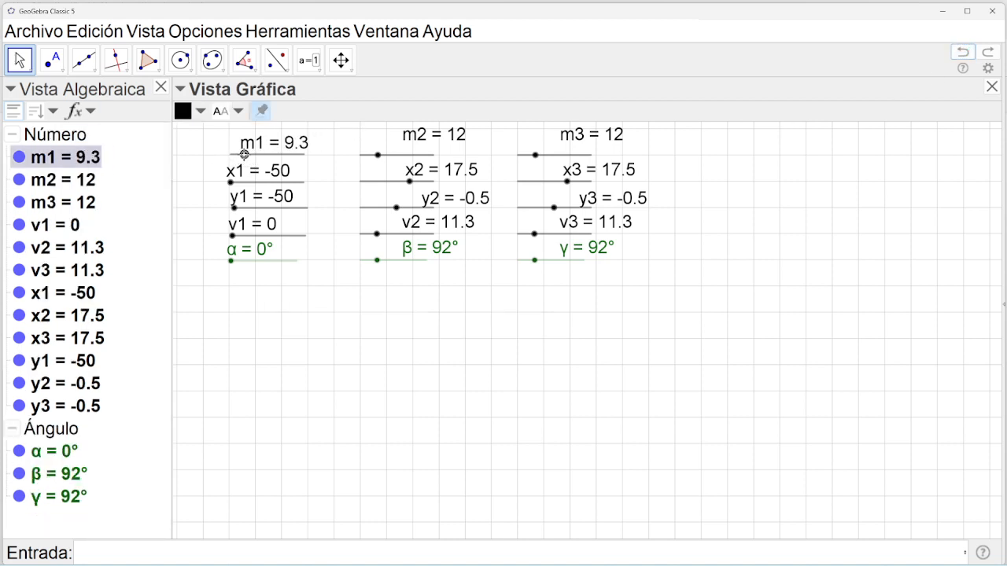
left_click(52, 60)
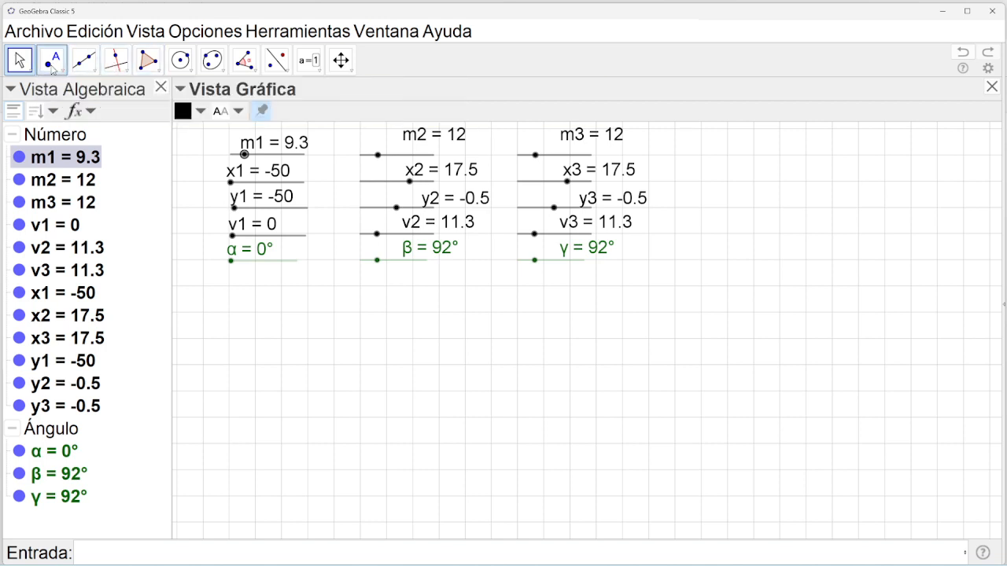
Show the axes in Vista Gráfica and open Vista Gráfica 2.
left_click(20, 60)
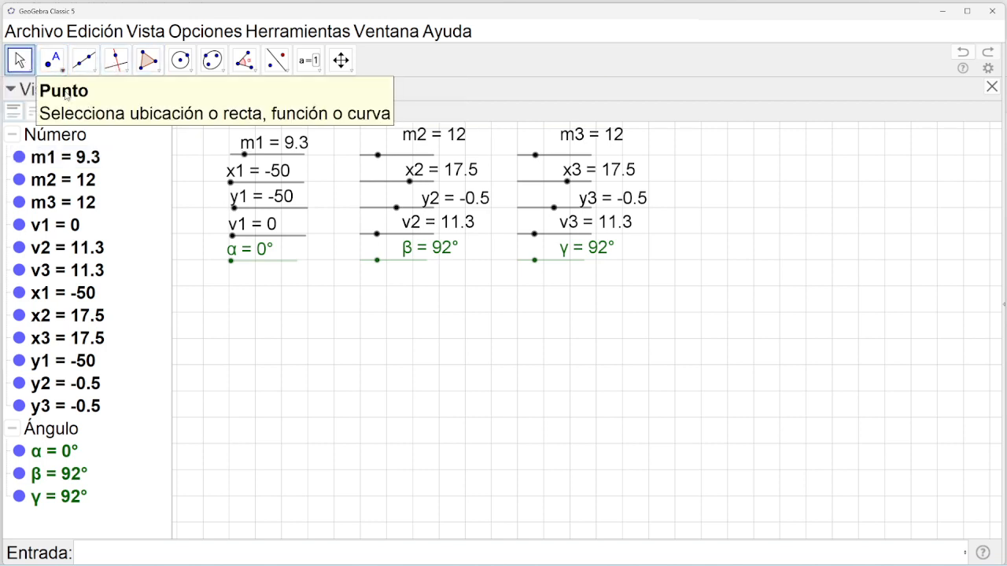
left_click(184, 111)
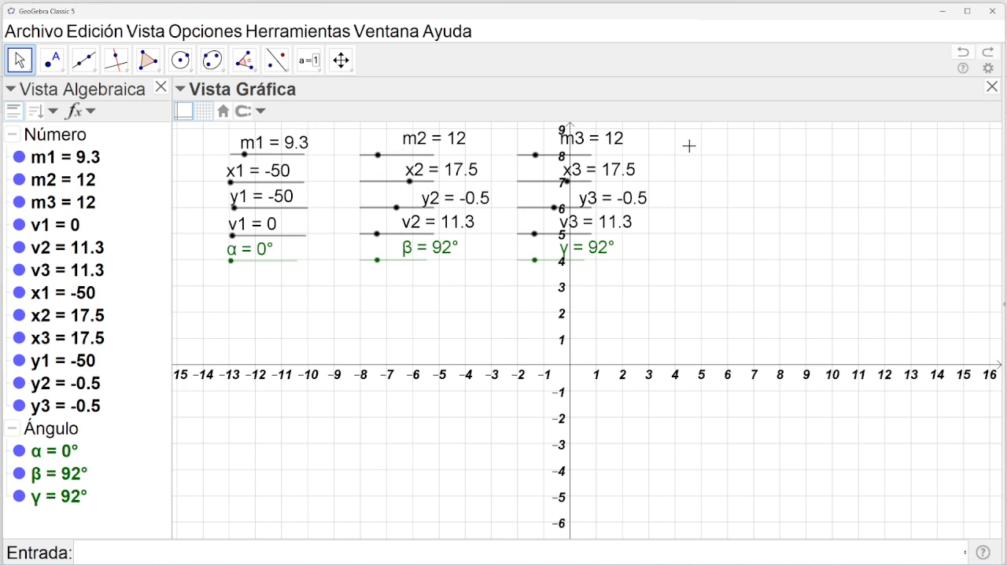
left_click(149, 32)
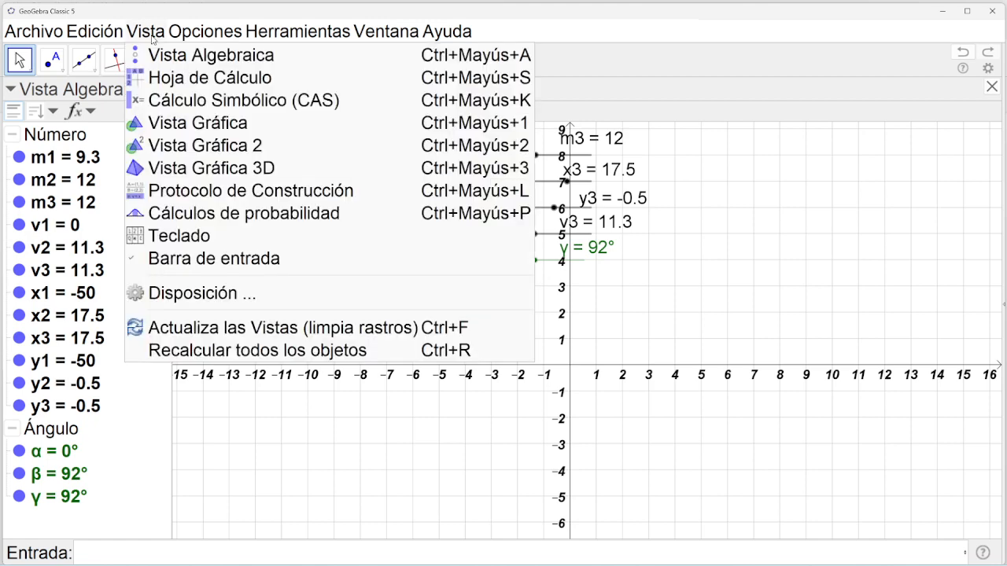
left_click(222, 148)
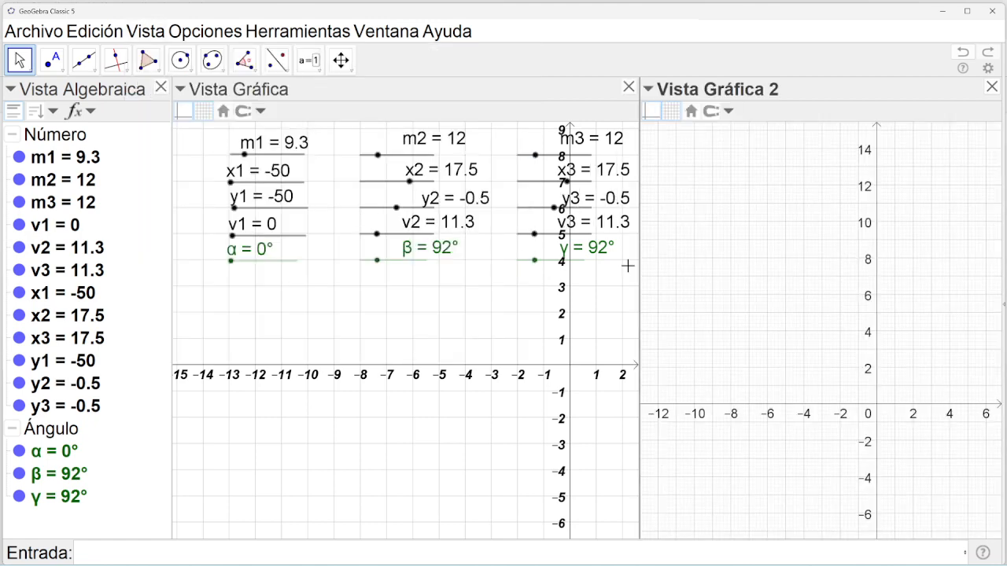
Turn off the axes and grid in Vista Gráfica 2.
left_click(136, 32)
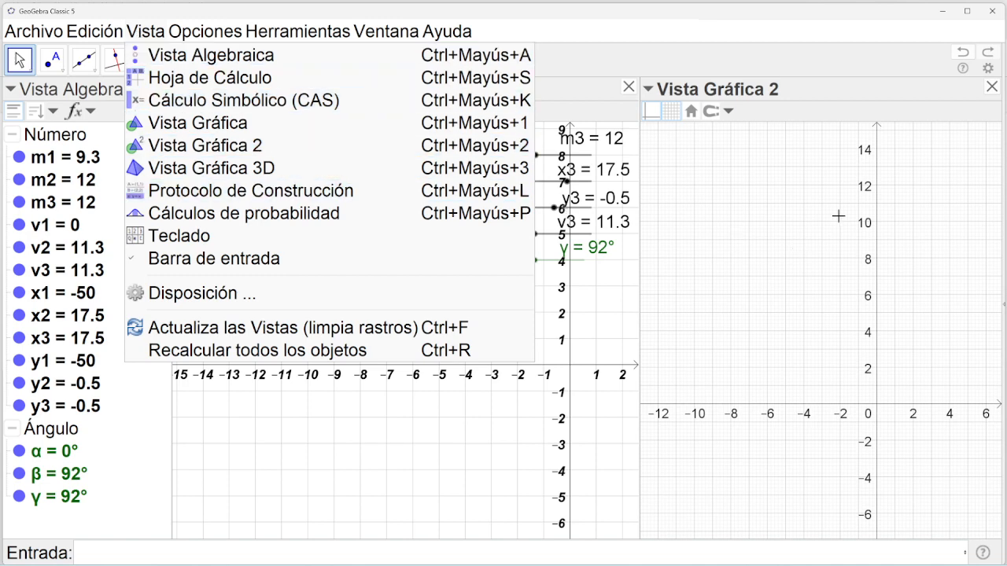
left_click(859, 114)
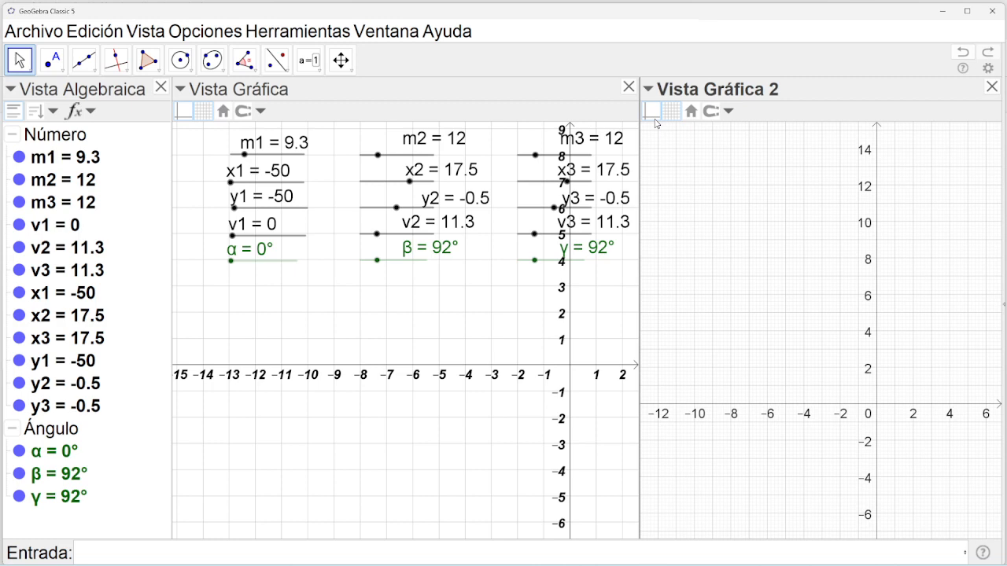
left_click(648, 89)
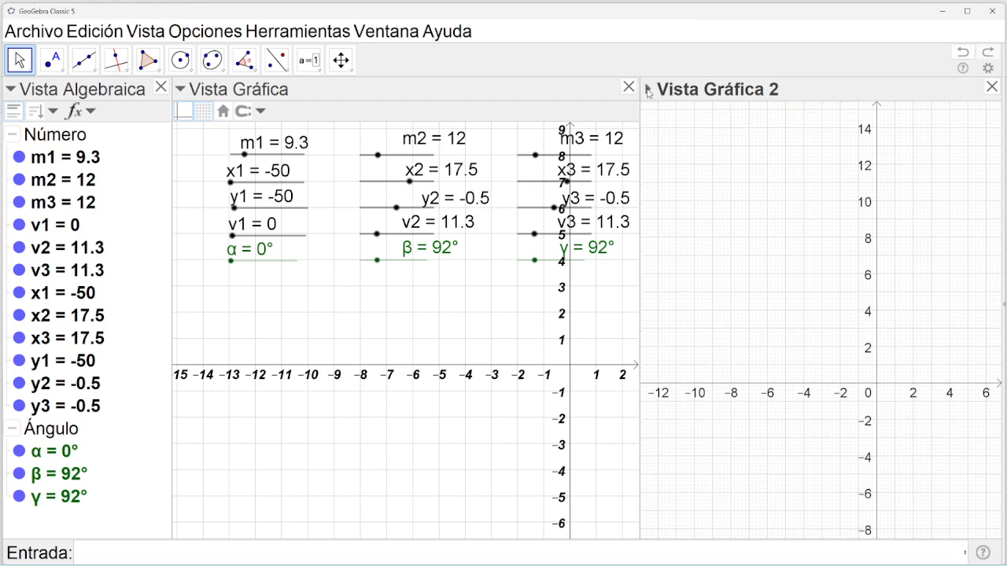
left_click(647, 90)
left_click(651, 111)
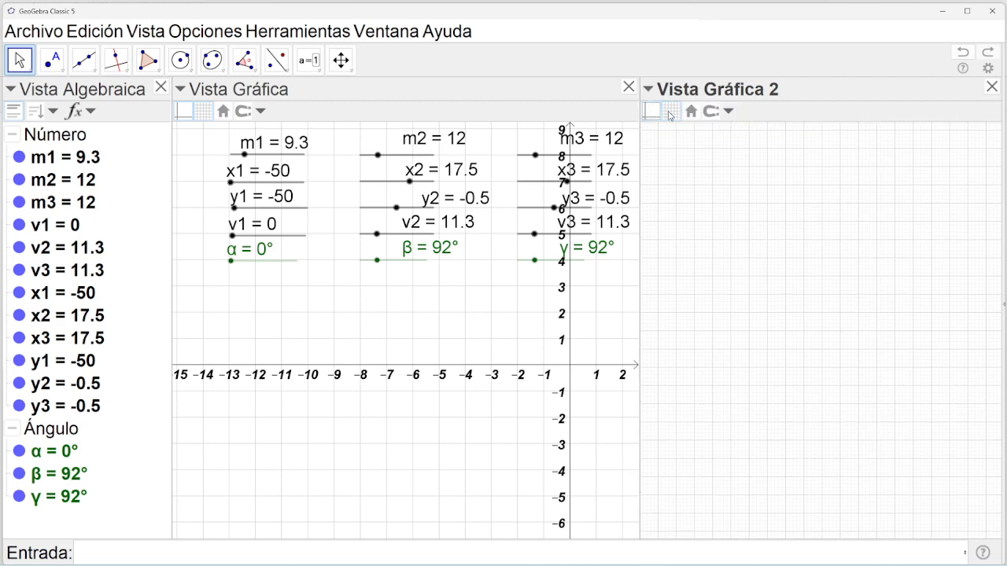
left_click(670, 112)
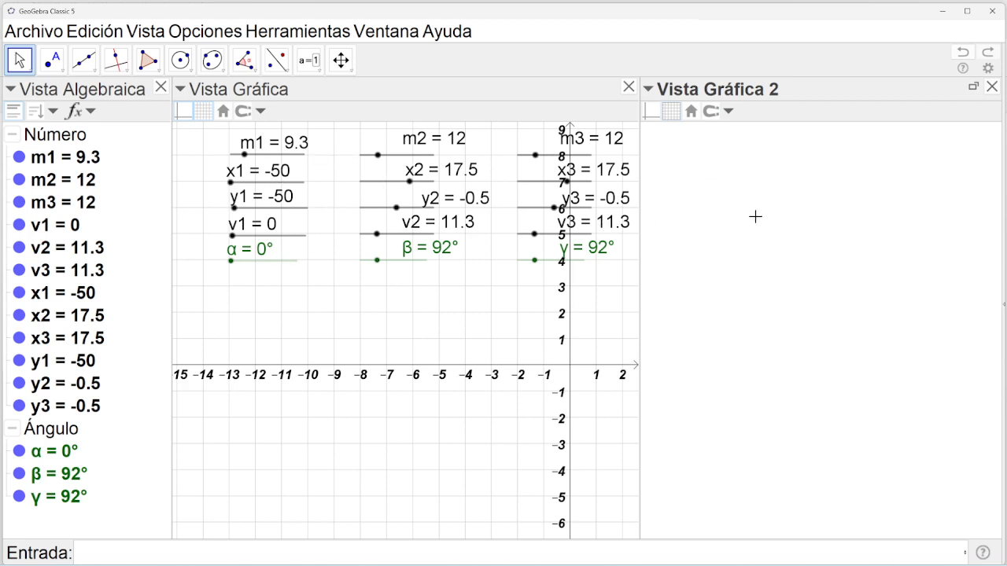
Keep the algebra list sorted by object type and right-click the selected sliders m1 to y3.
left_click(66, 145)
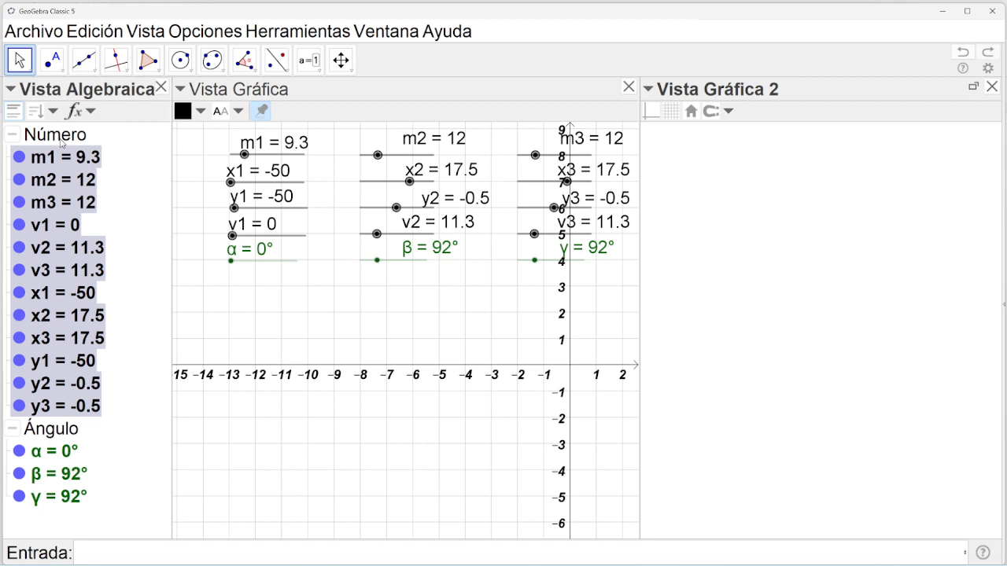
key("Escape")
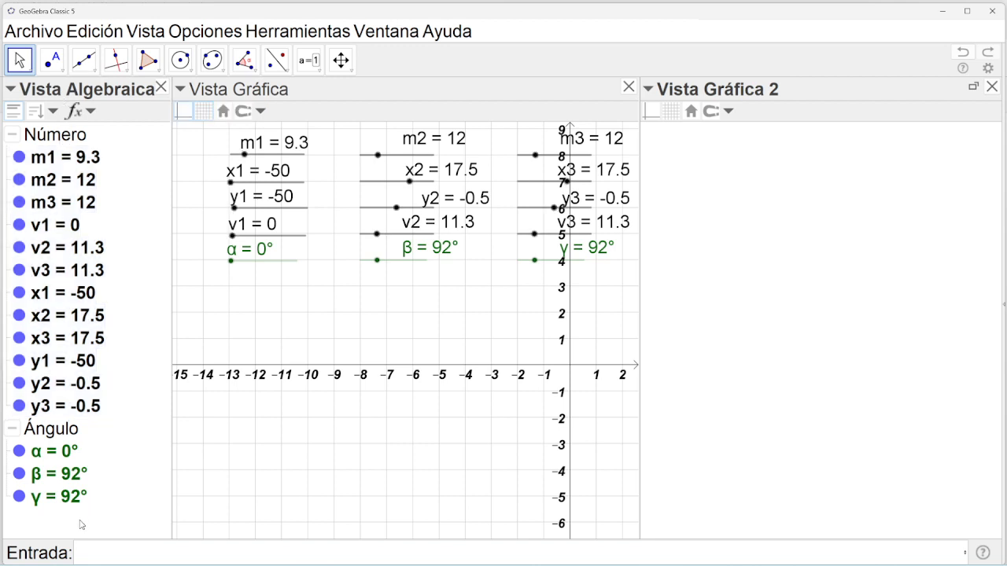
left_click(91, 296)
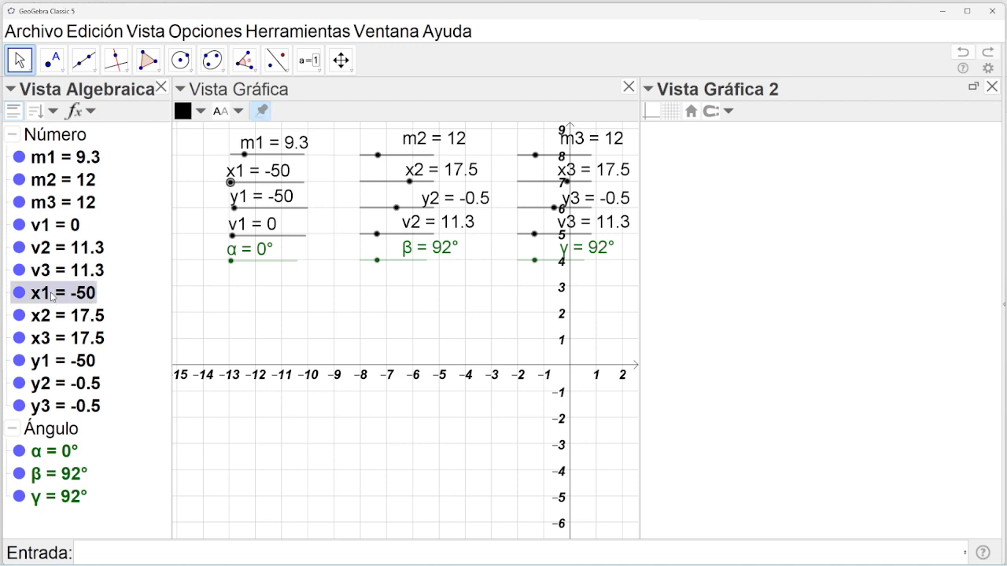
left_click(54, 523)
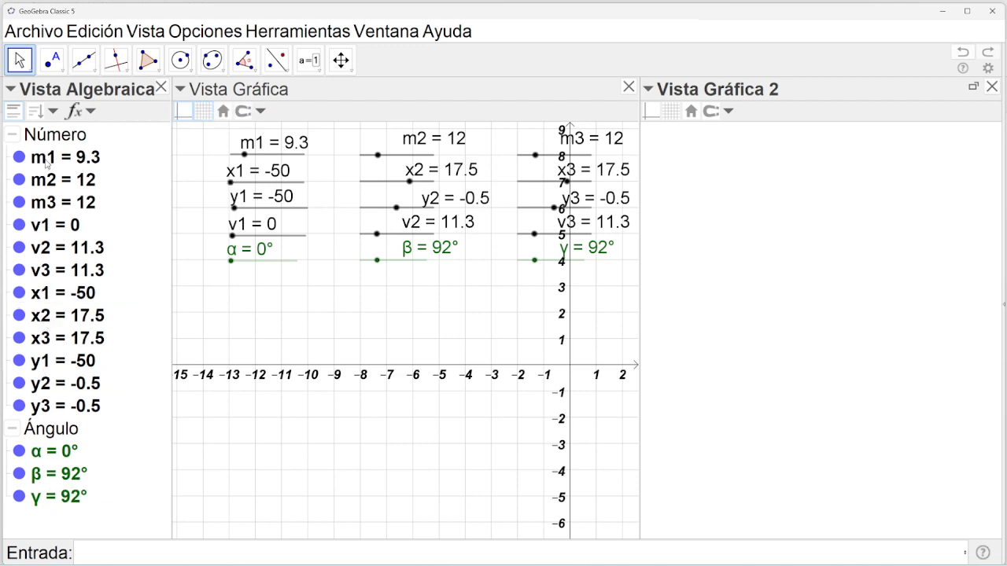
left_click(52, 115)
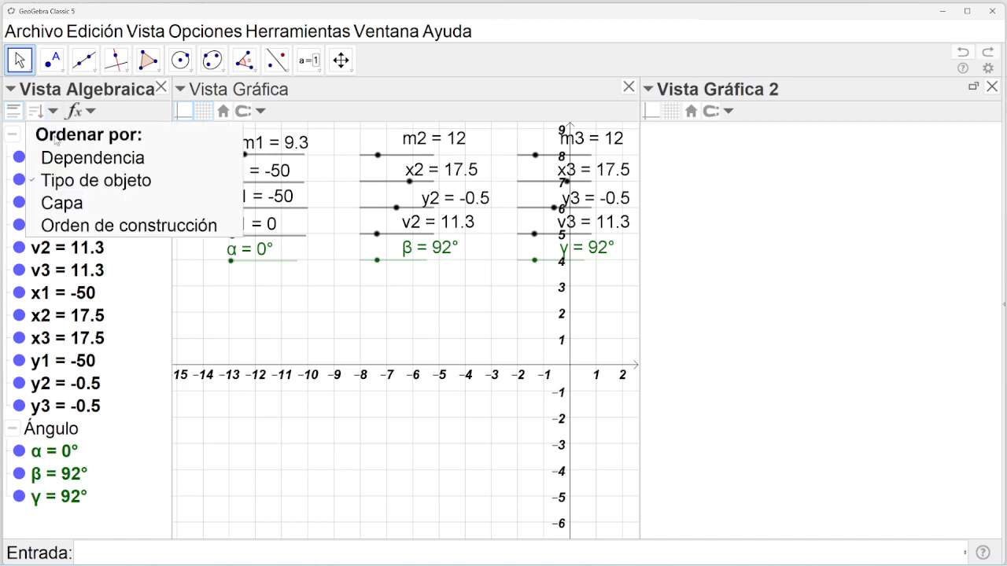
left_click(73, 184)
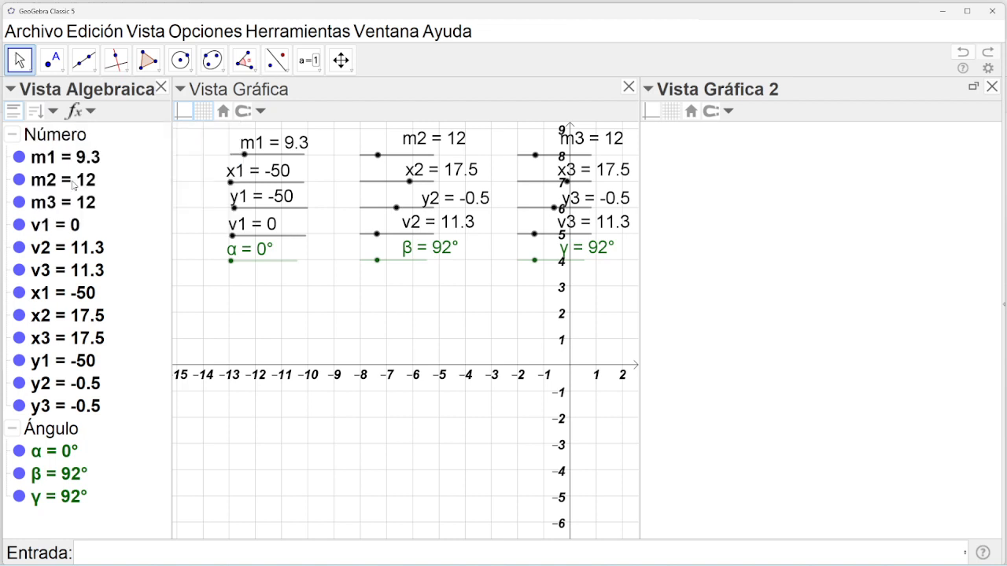
left_click(48, 136)
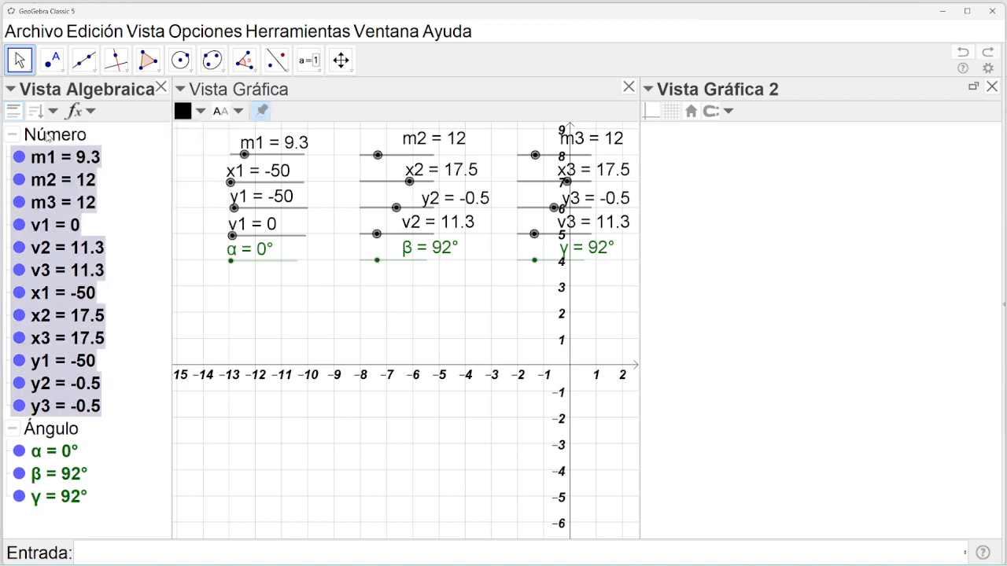
right_click(44, 136)
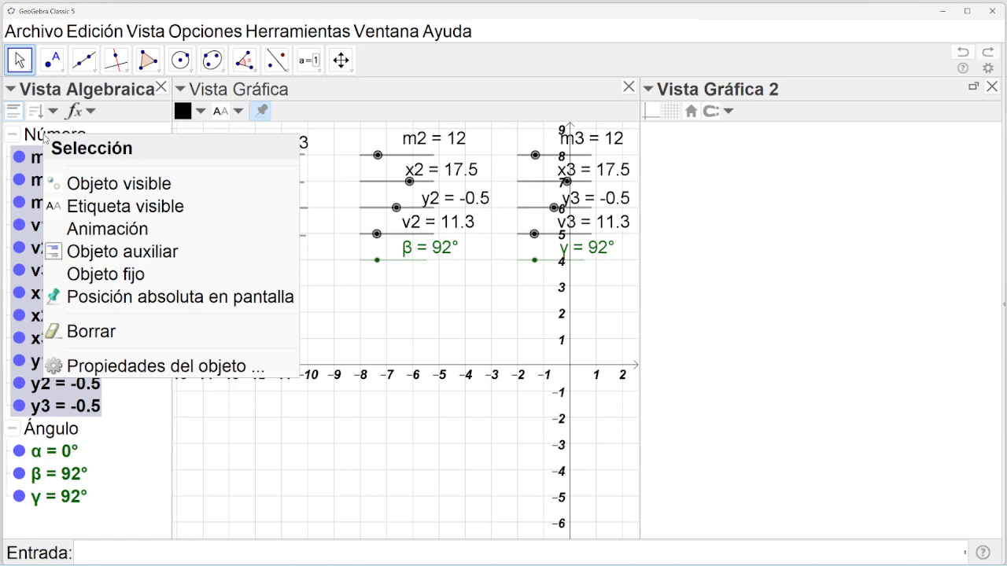
Open Object Properties for the number sliders and look through their tabs.
left_click(148, 367)
left_click_drag(171, 294, 637, 139)
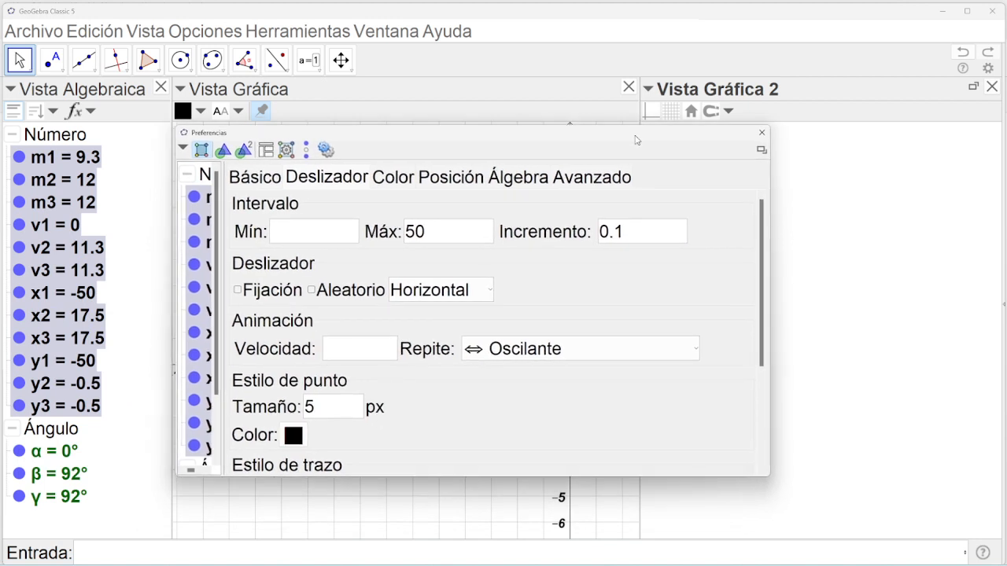
left_click(512, 185)
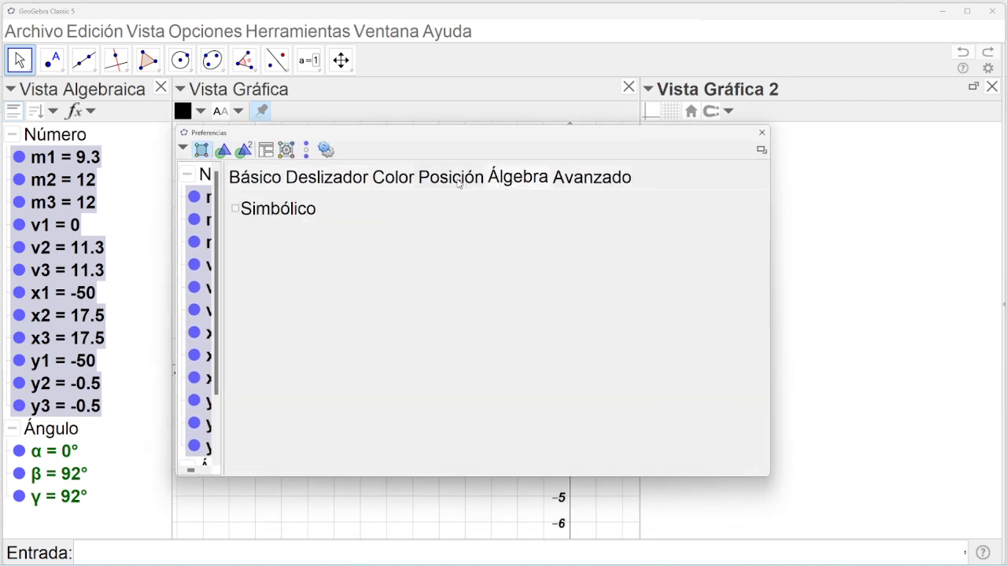
left_click(572, 179)
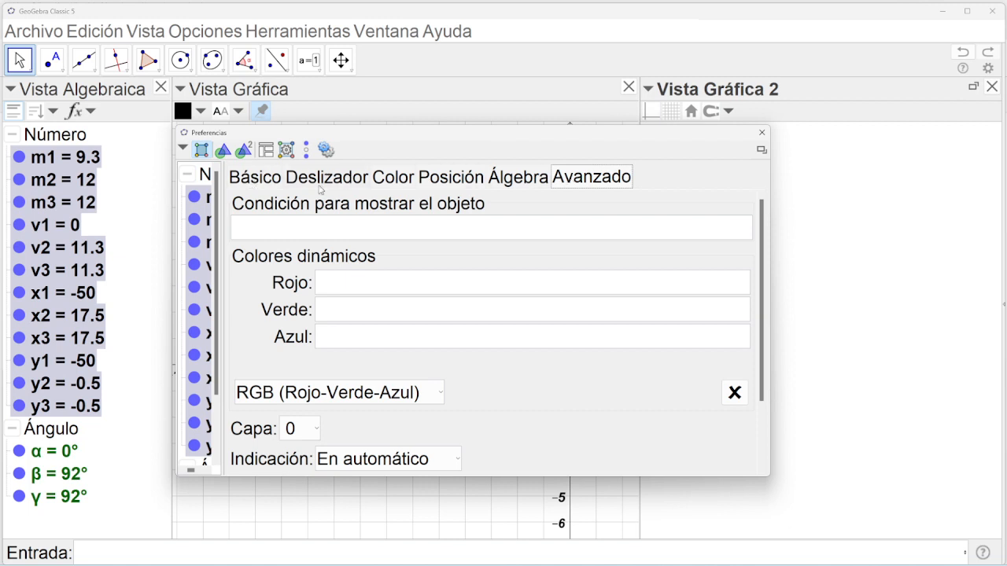
left_click(336, 186)
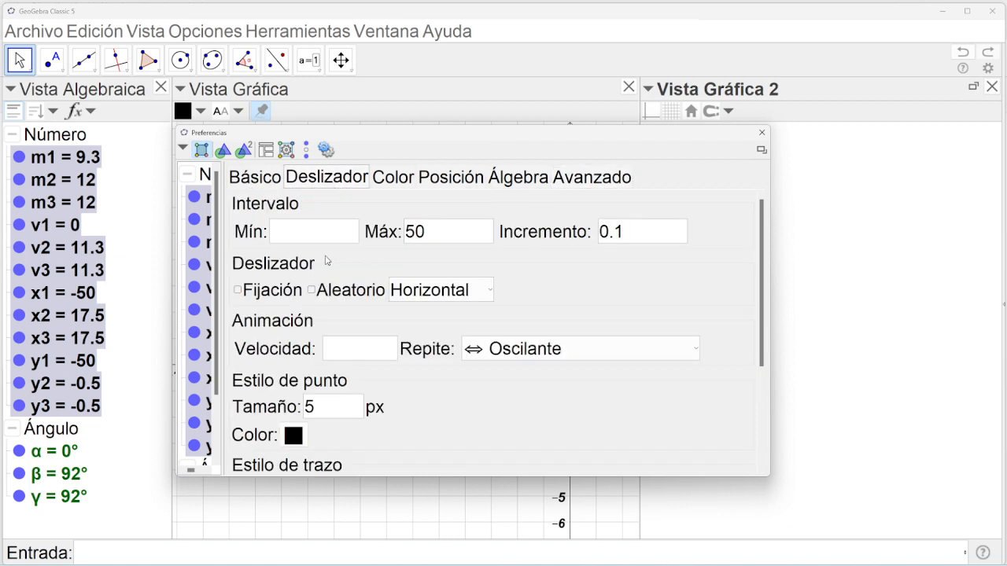
left_click(397, 183)
left_click(325, 183)
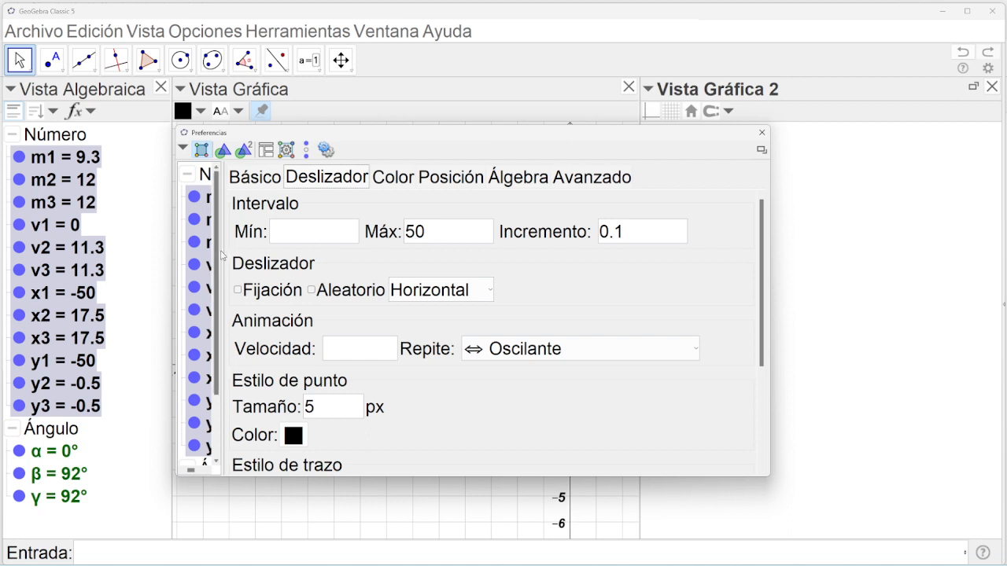
On the Avanzado tab, show the number sliders only in Vista Gráfica 2.
left_click_drag(220, 255, 268, 258)
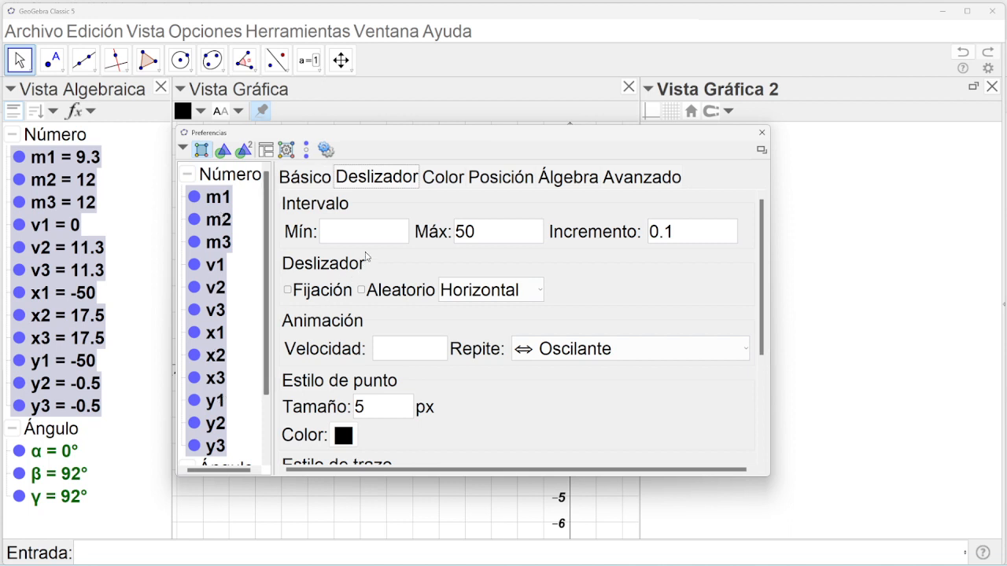
left_click(568, 178)
left_click(630, 182)
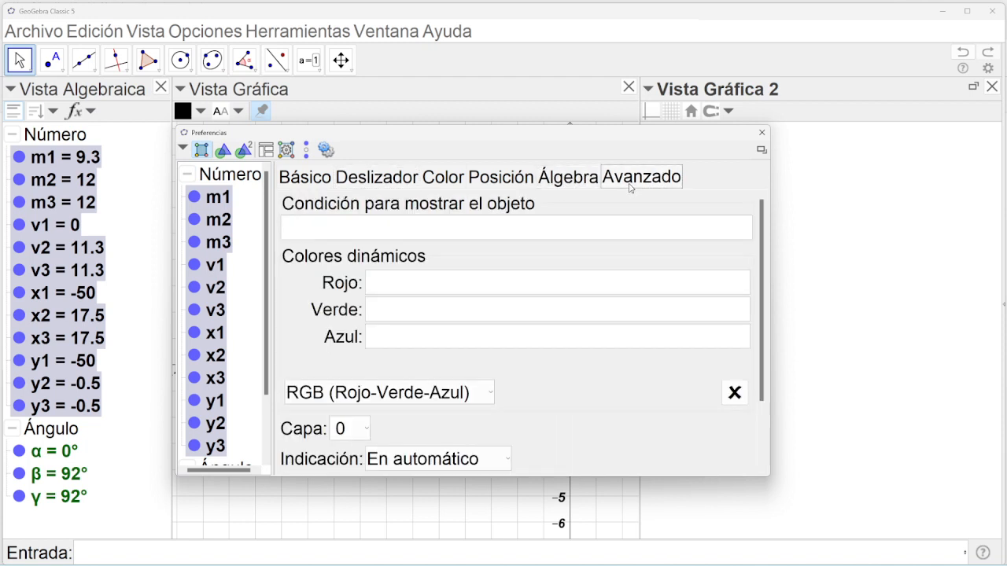
left_click_drag(761, 288, 751, 382)
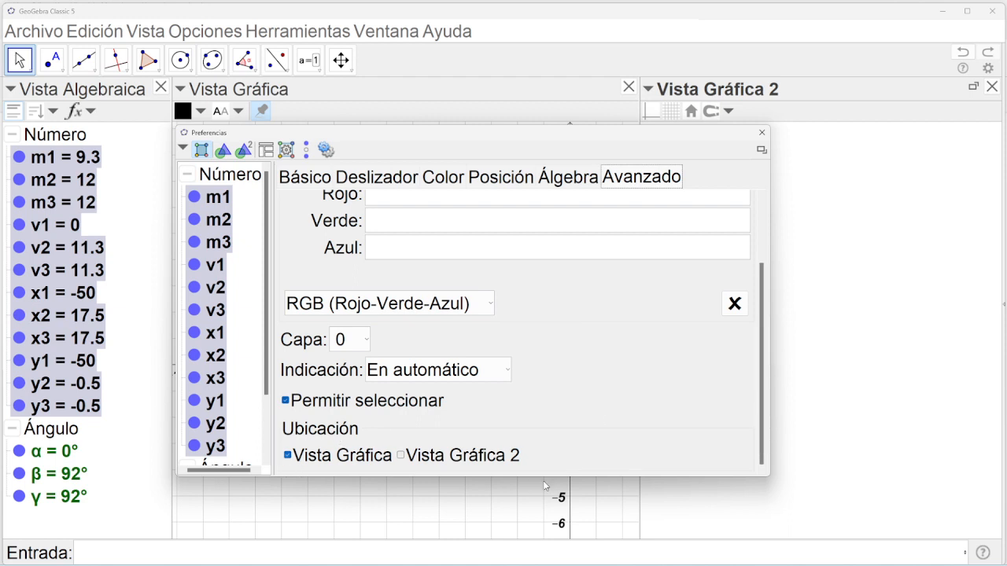
left_click(401, 456)
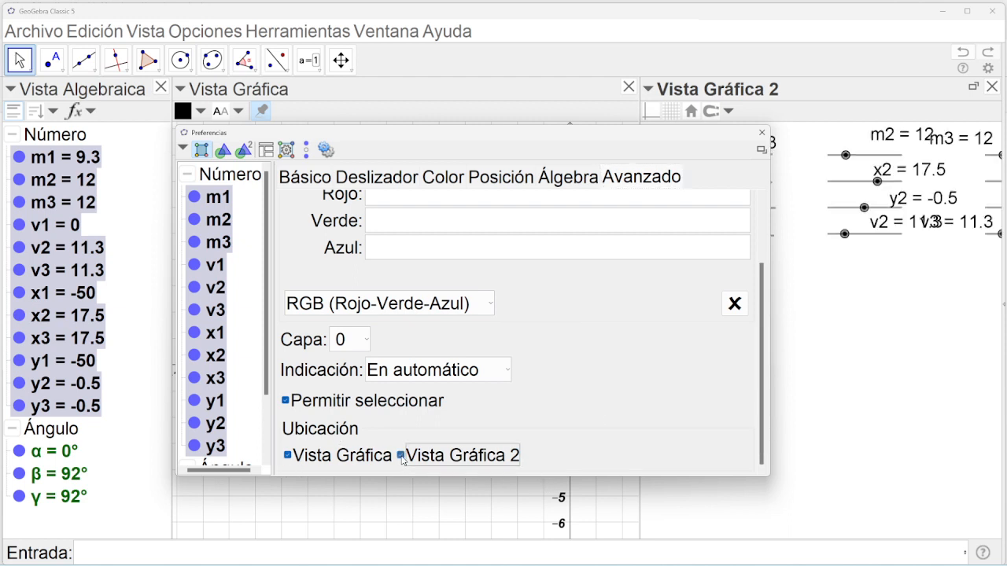
left_click(288, 455)
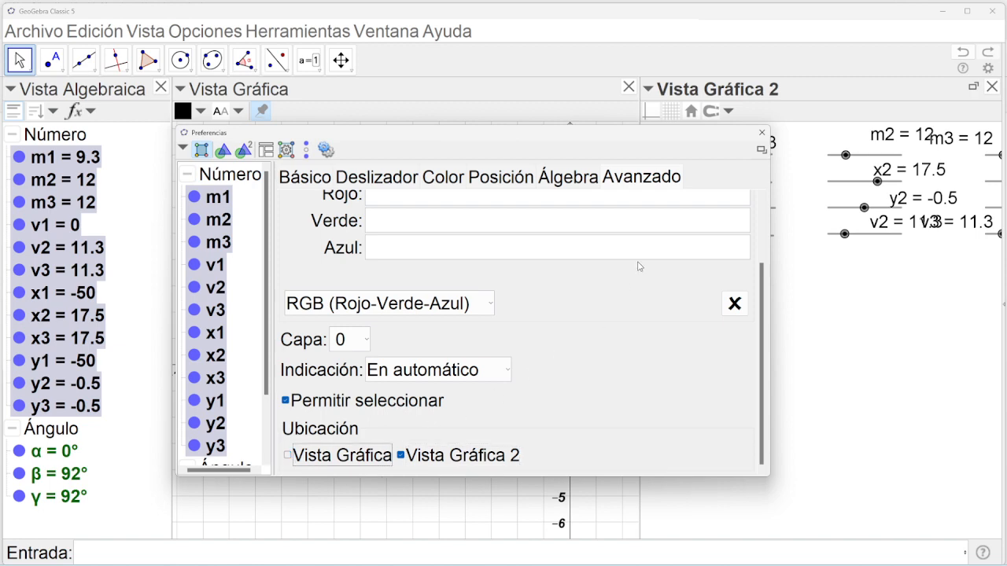
left_click(762, 133)
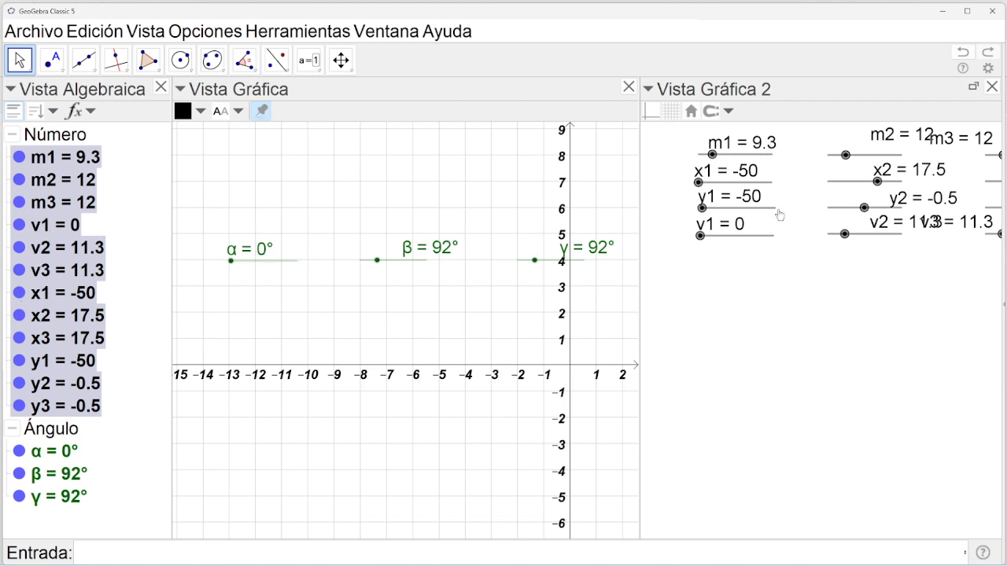
Move angle sliders α, β, γ to Vista Gráfica 2 and off the 3D view.
left_click(67, 435)
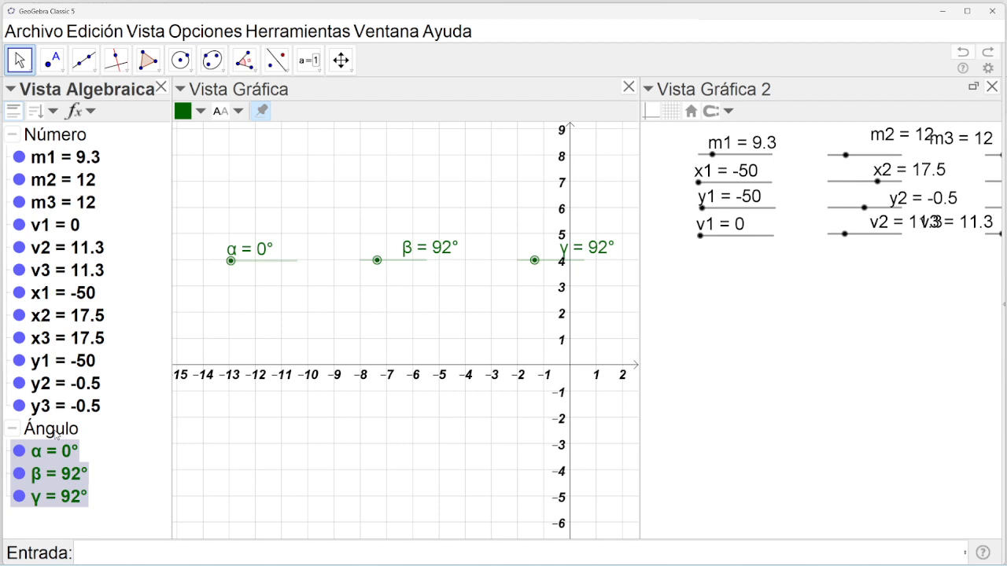
right_click(56, 435)
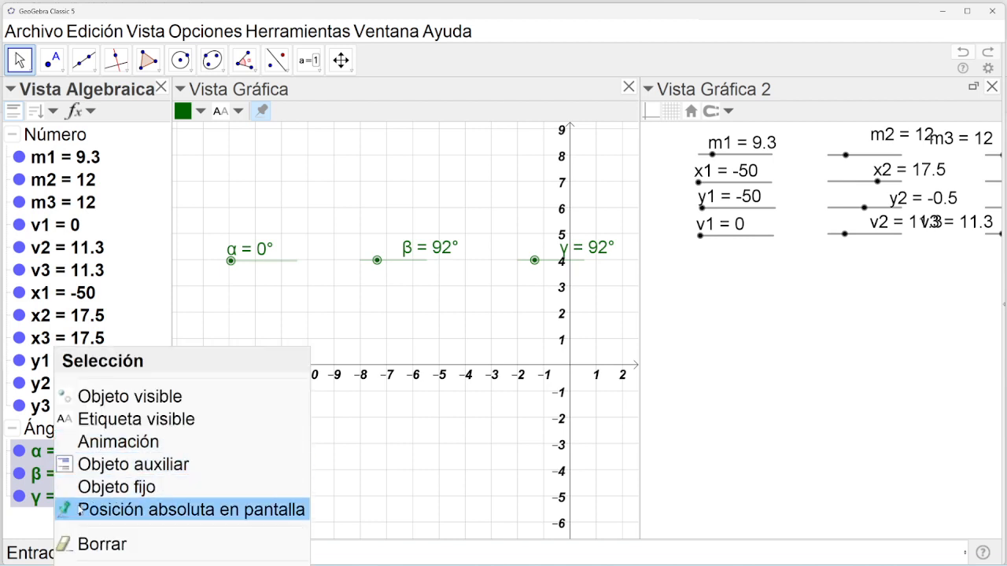
left_click(103, 565)
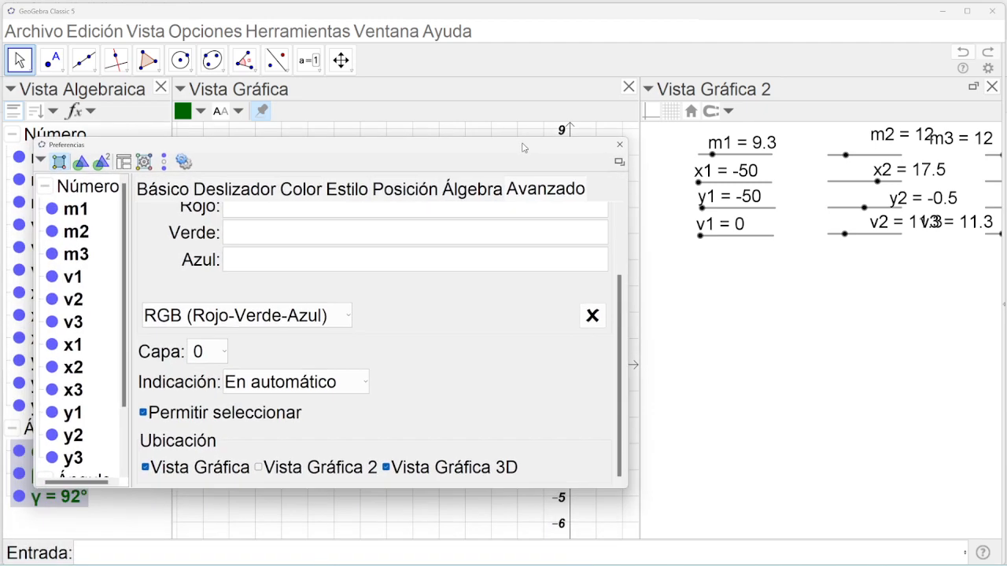
left_click(562, 184)
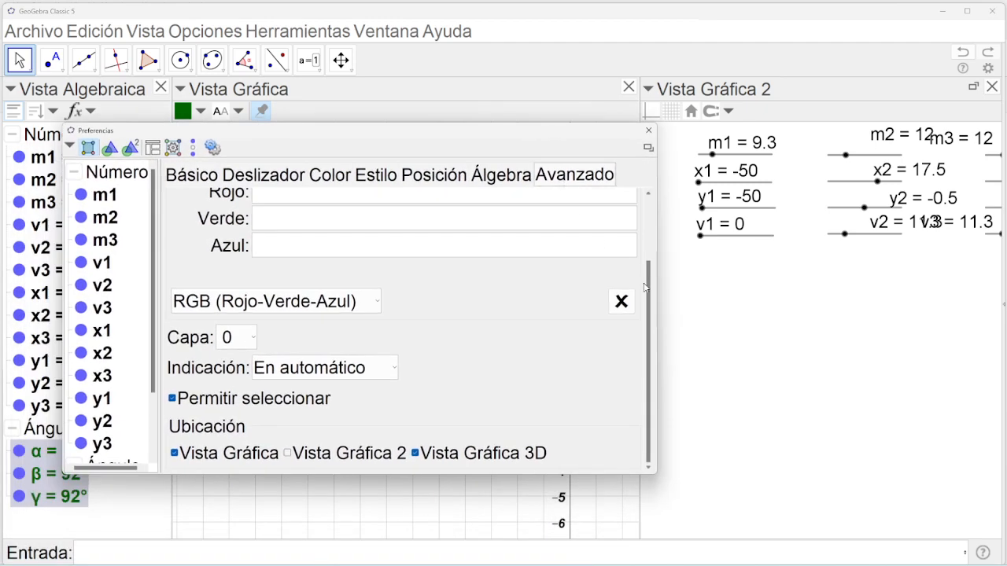
left_click(287, 454)
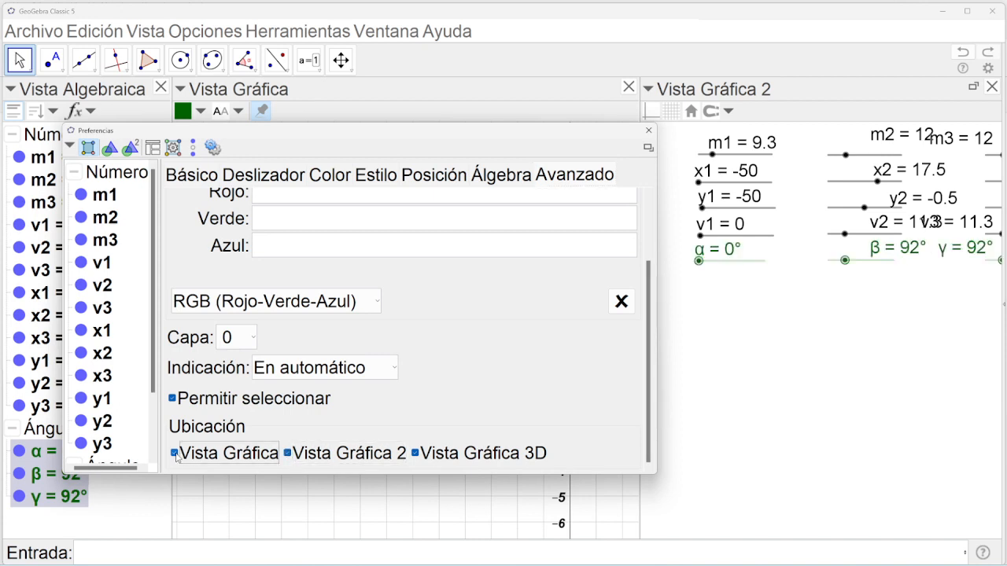
left_click(416, 454)
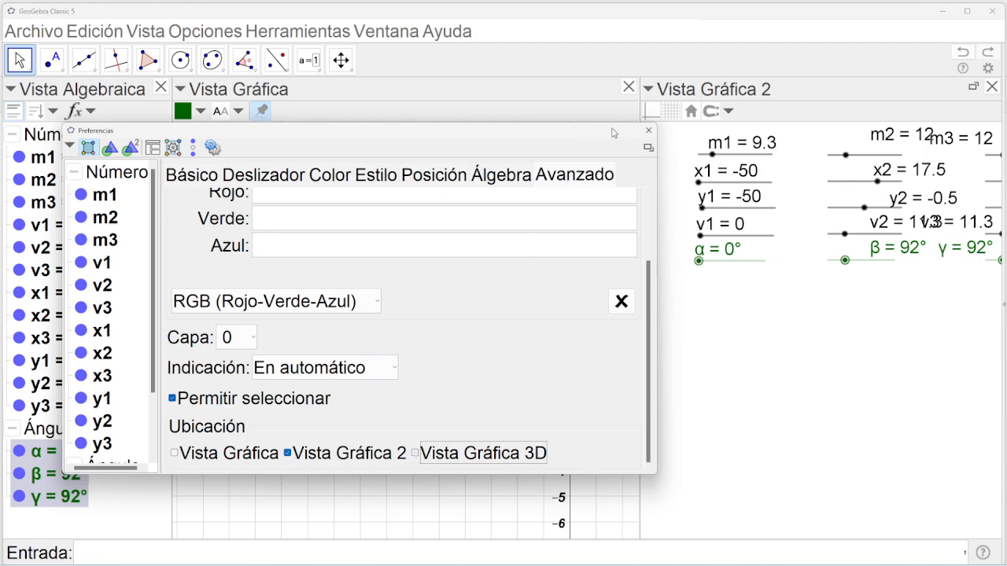
Close Vista Gráfica, widen Vista Gráfica 2 to fill the window, and set x1 to -39.5.
left_click(648, 130)
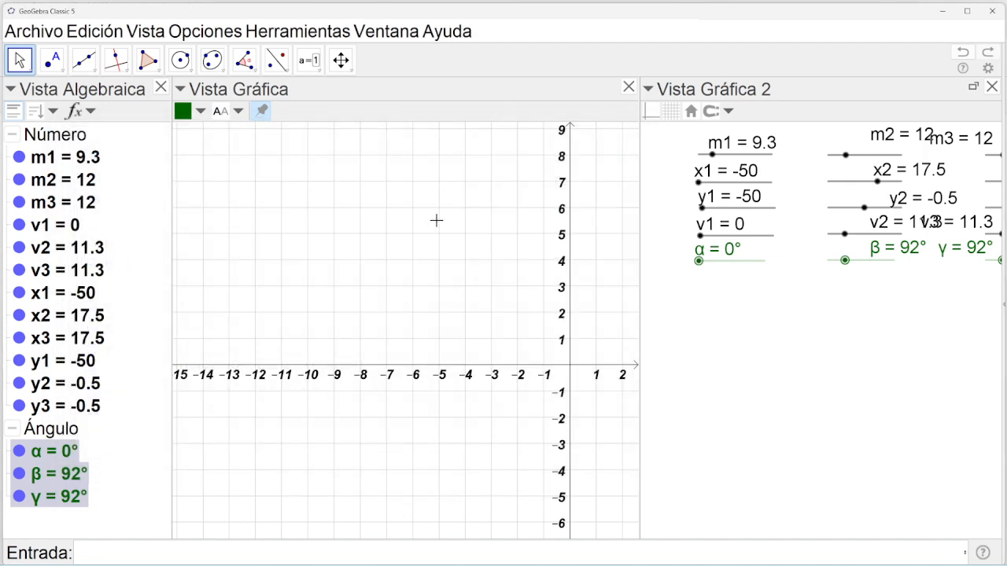
left_click(629, 87)
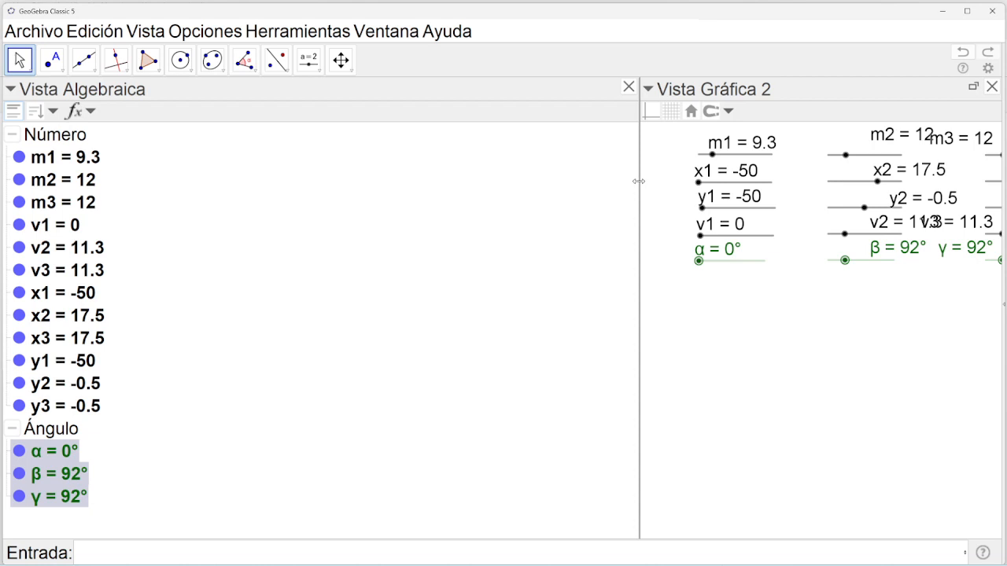
left_click_drag(638, 182, 187, 235)
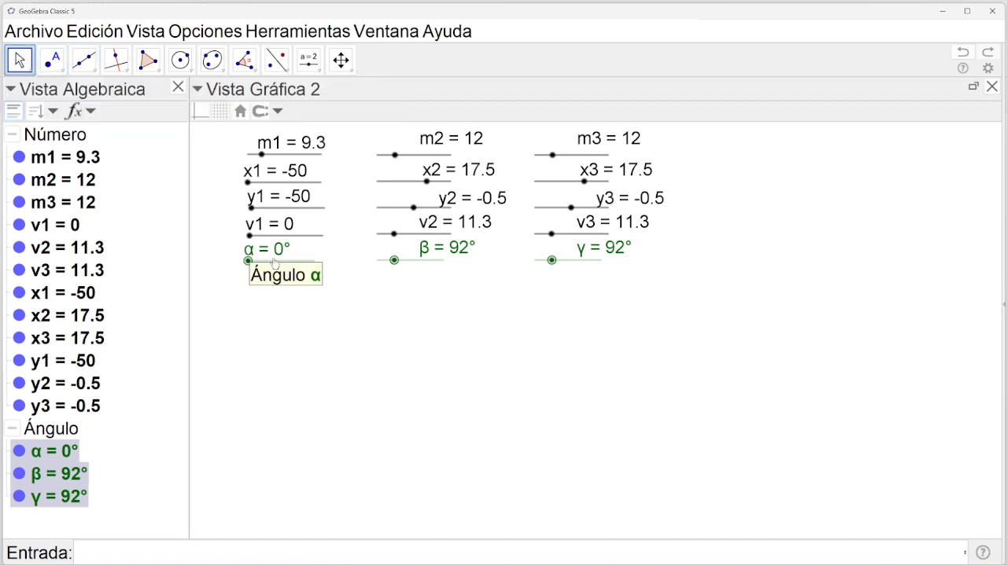
left_click_drag(247, 182, 268, 235)
Set sliders x1, x2 and x3 each to 4.
left_click(251, 208)
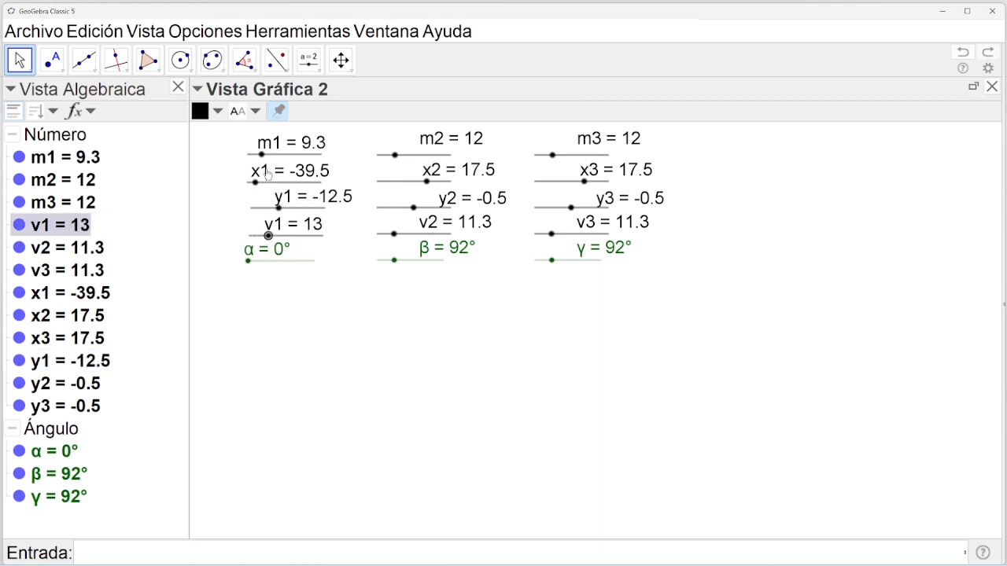
left_click_drag(256, 184, 287, 182)
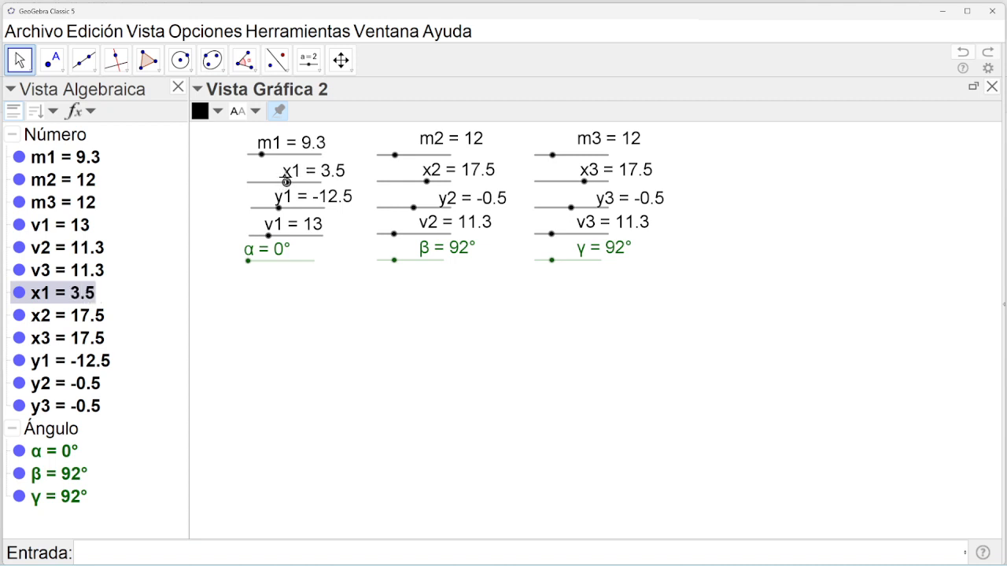
key("Right")
key("Right")
key("Right")
key("Right")
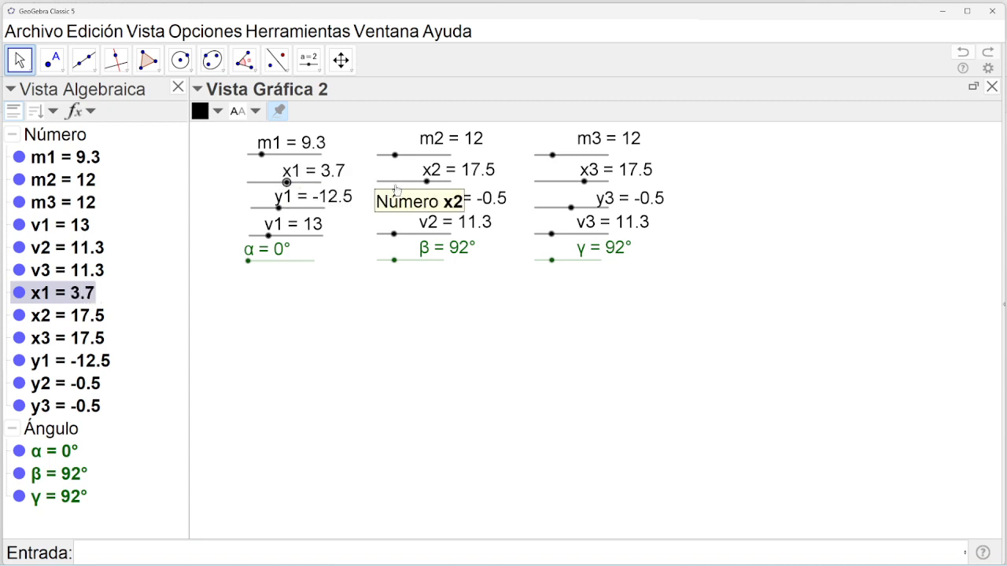
key("Right")
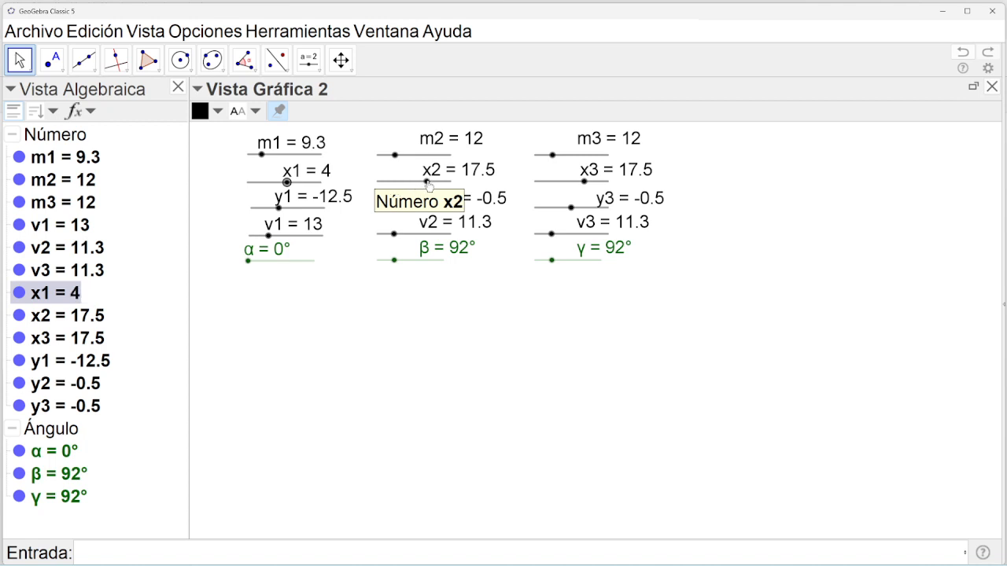
left_click_drag(428, 183, 417, 186)
left_click_drag(583, 184, 572, 181)
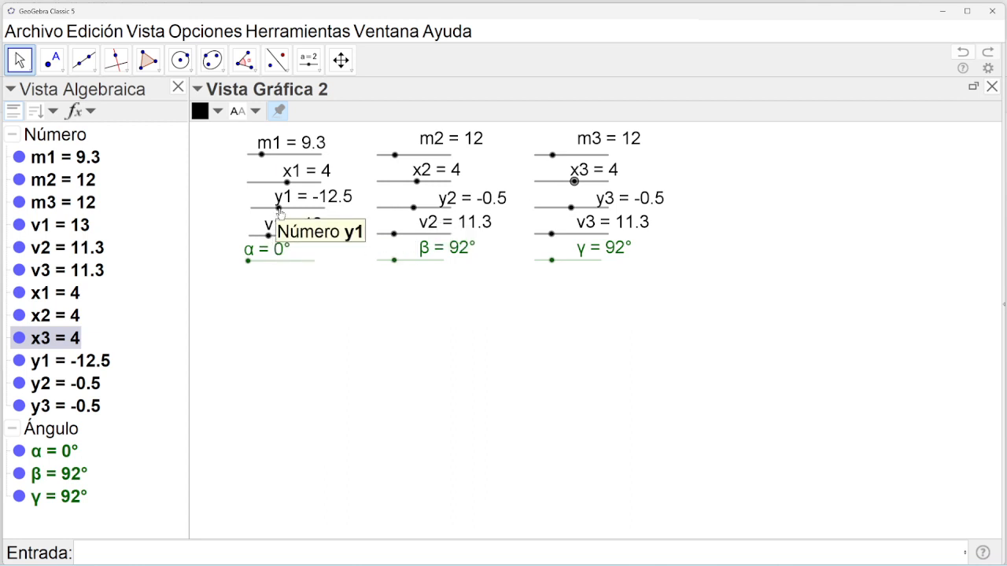
Set slider y1 to 1, y2 to 4, y3 to 7, and v1 to 8.
left_click_drag(280, 211, 288, 208)
mouse_move(414, 209)
left_mouse_down()
mouse_move(429, 209)
mouse_move(415, 209)
left_mouse_up()
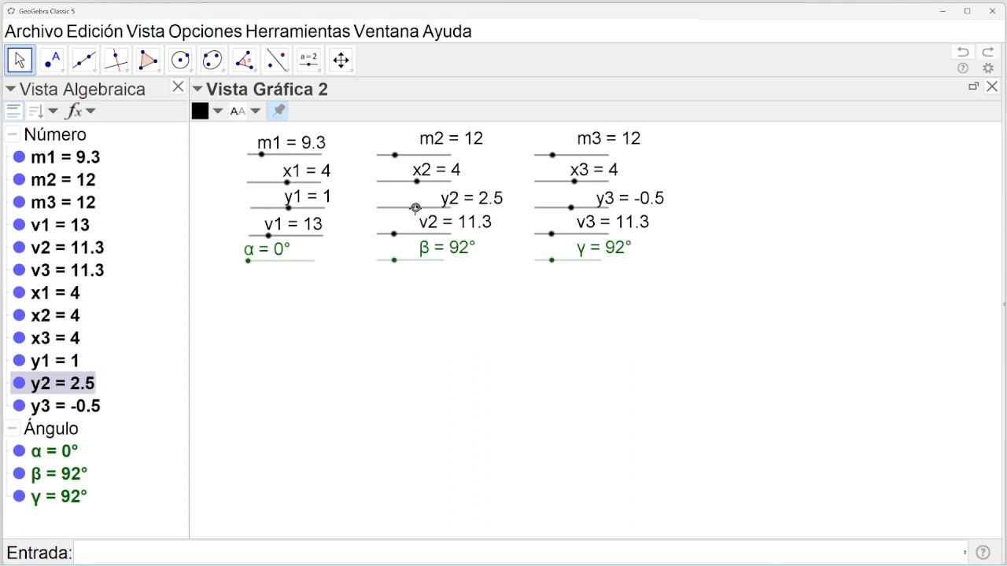
key("Right")
key("Right")
key("Right")
key("Right")
key("Right")
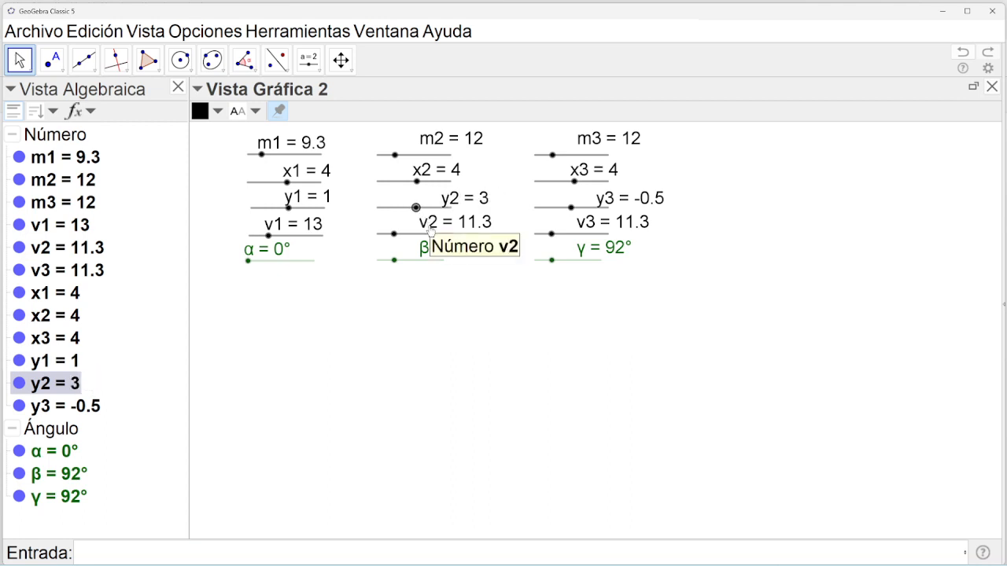
key("Right")
key("Right")
key("Right")
key("Right")
key("Right")
key("Right")
key("Right")
key("Right")
key("Right")
key("Right")
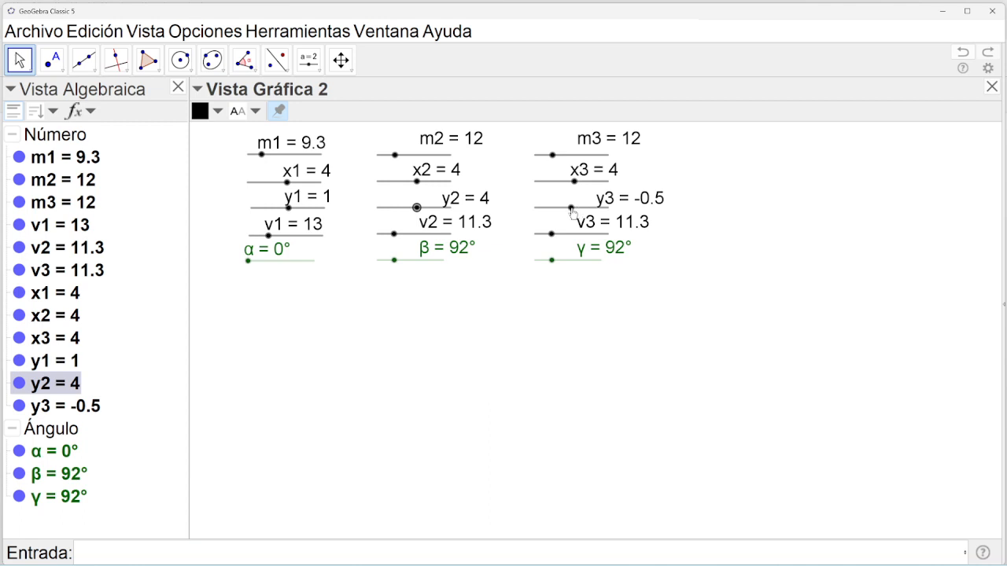
left_click_drag(572, 208, 577, 208)
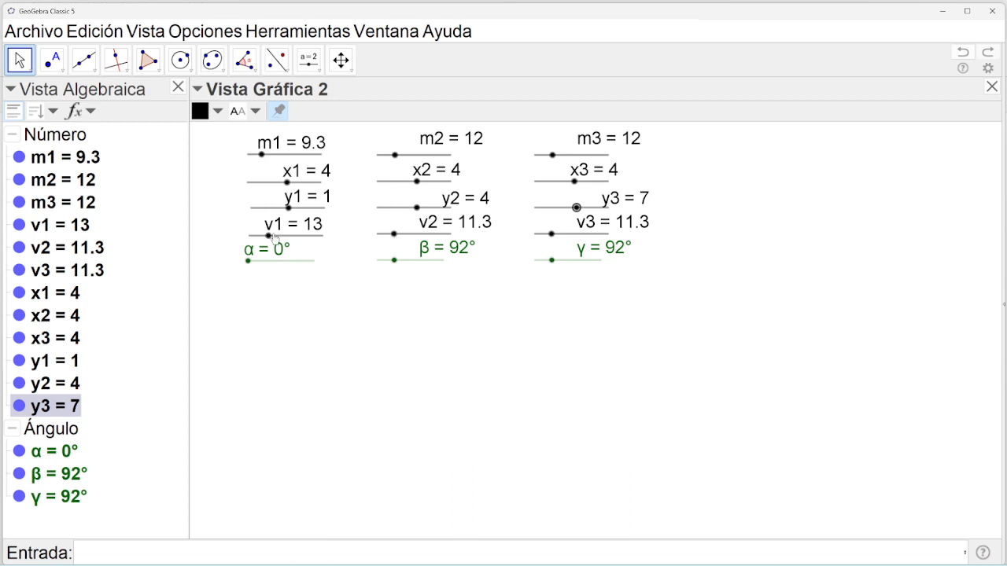
left_click_drag(268, 235, 261, 236)
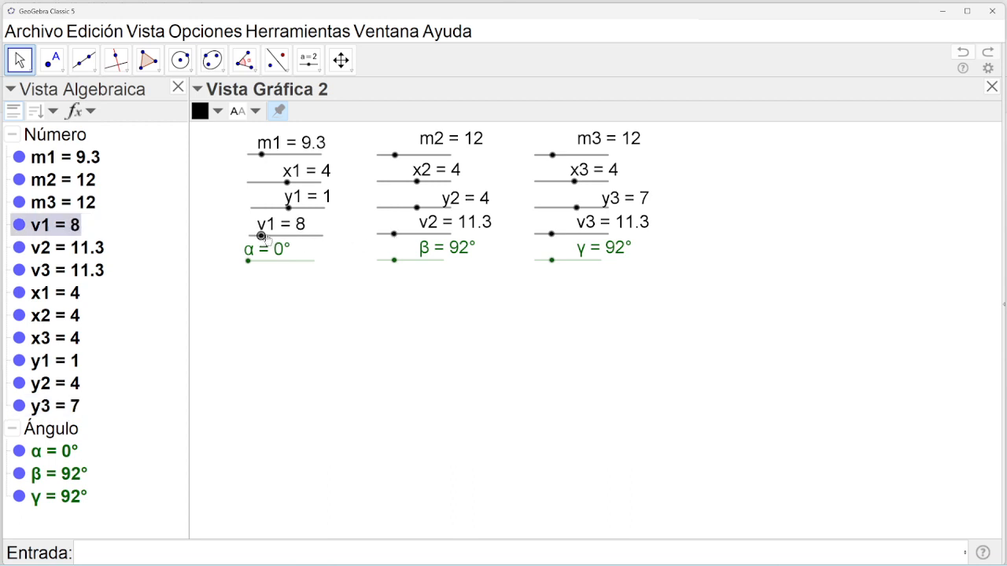
Set slider v2 to 9.8 and angles α, β, γ to 46°, 68°, 96°.
left_click_drag(394, 234, 392, 235)
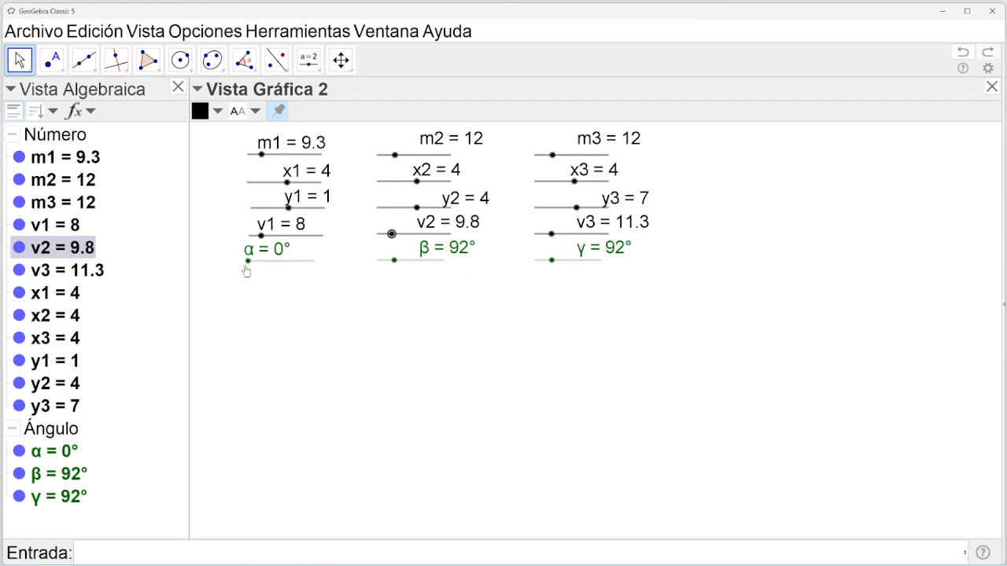
left_click_drag(249, 266, 258, 266)
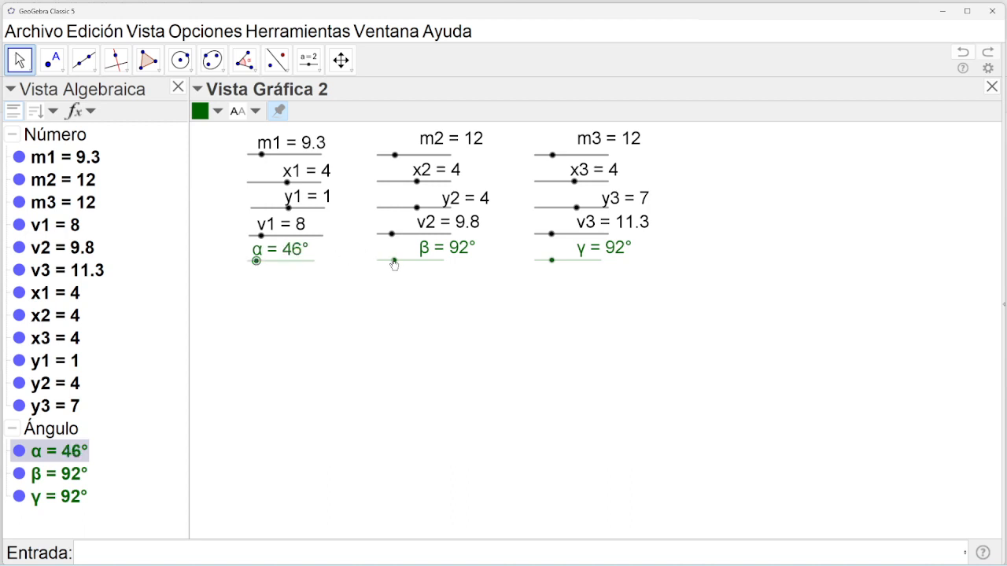
left_click_drag(394, 264, 391, 264)
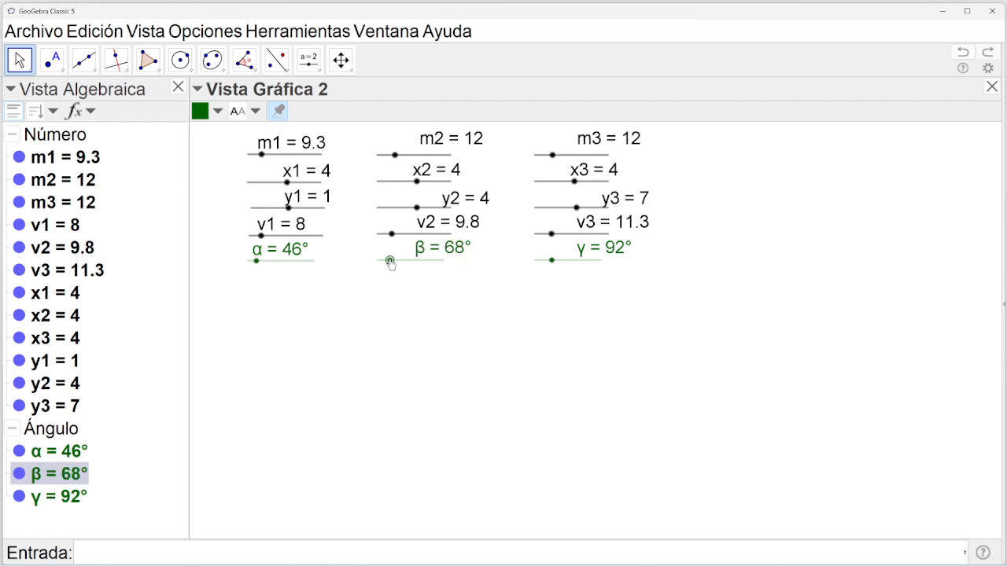
left_click_drag(551, 260, 546, 263)
left_click_drag(548, 262, 553, 263)
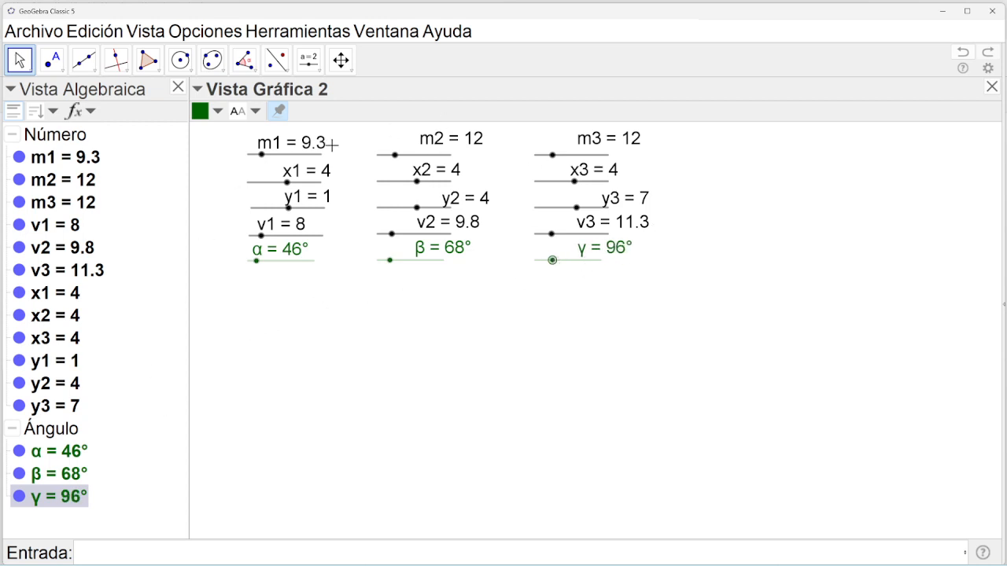
Lower sliders m1, m2, m3 to 6.3, 7.5 and 6.3.
left_click_drag(262, 155, 256, 154)
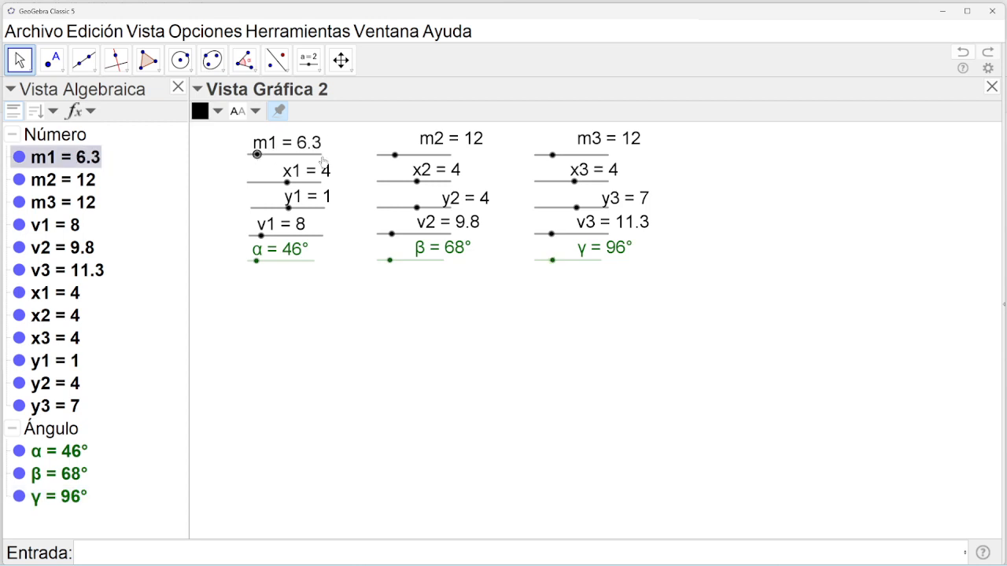
left_click_drag(395, 160, 388, 160)
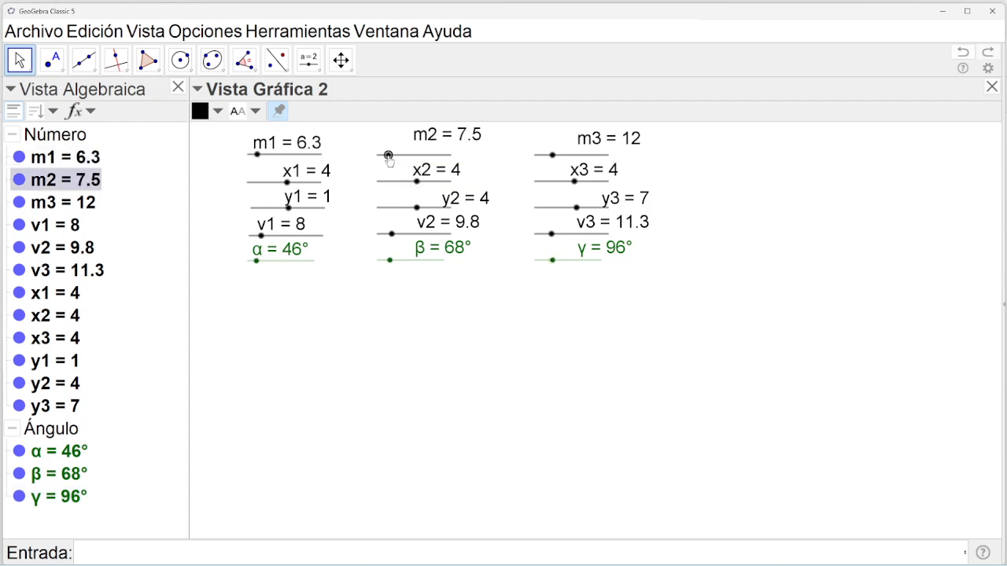
left_click_drag(549, 155, 543, 155)
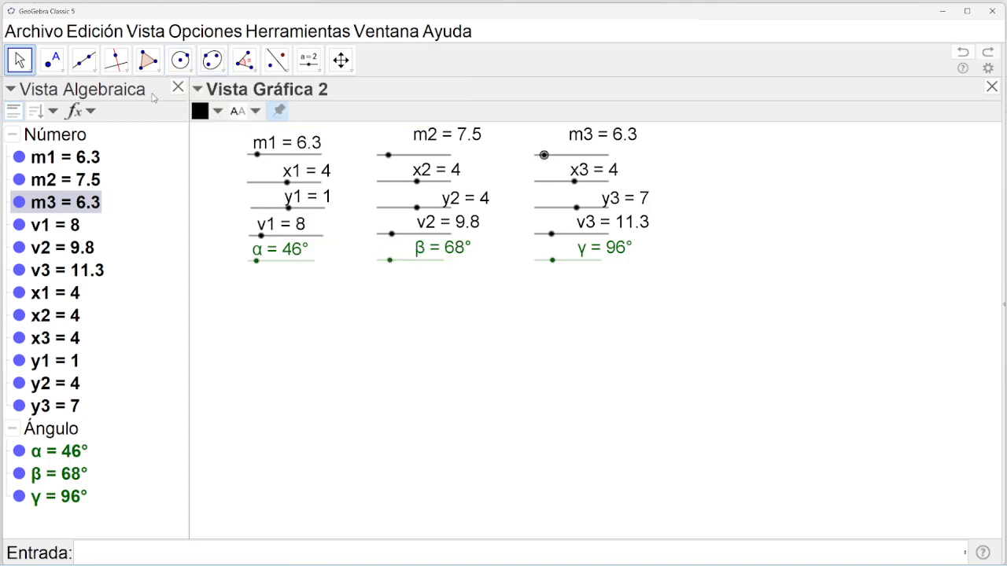
Show the first graphics view and close Vista Gráfica 2 with the sliders.
left_click(147, 33)
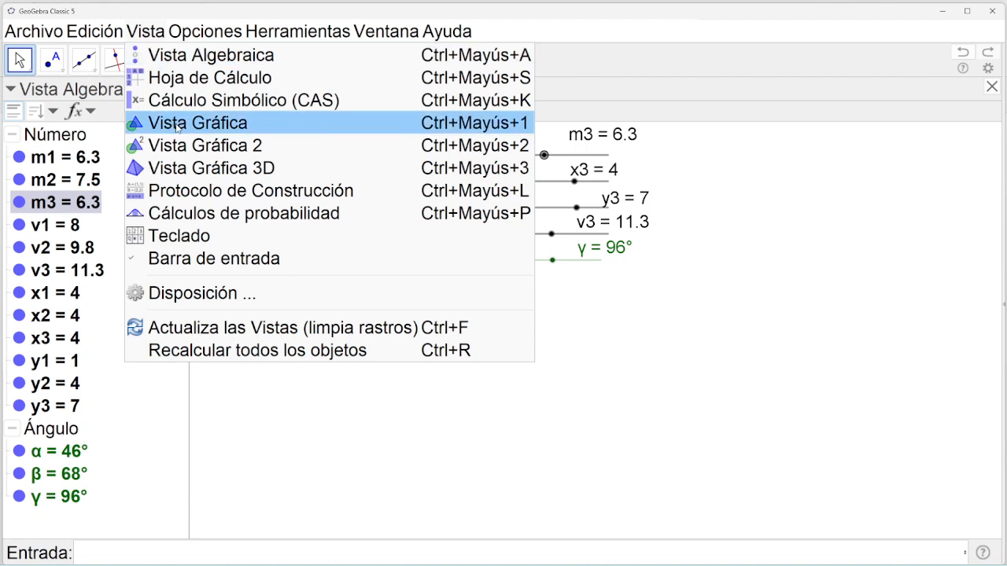
left_click(177, 126)
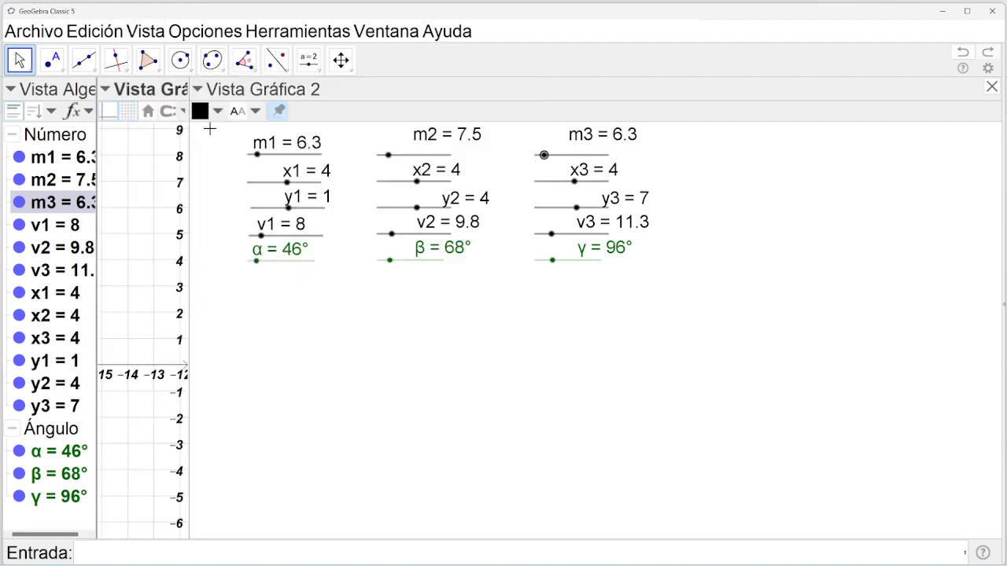
left_click(991, 86)
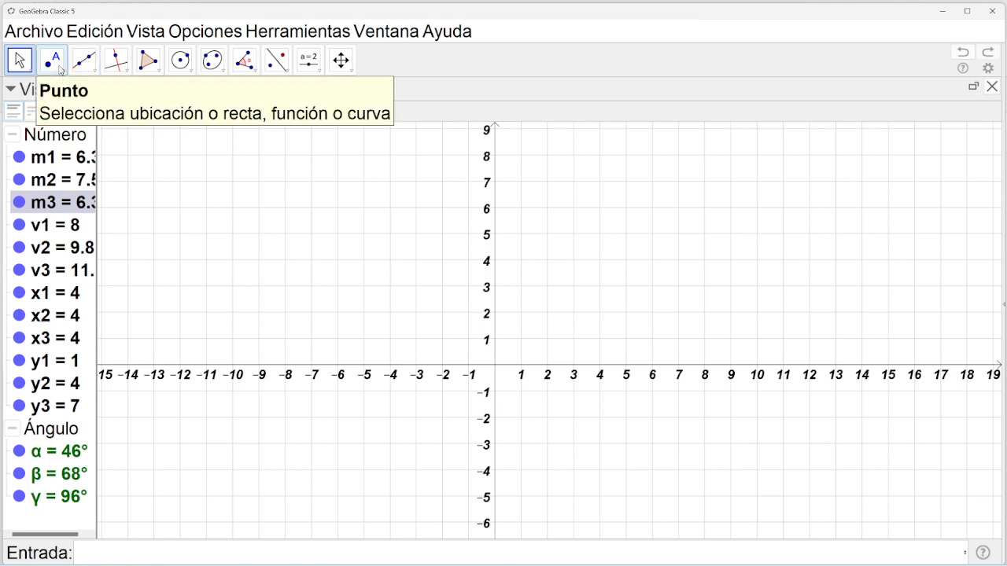
left_click(55, 63)
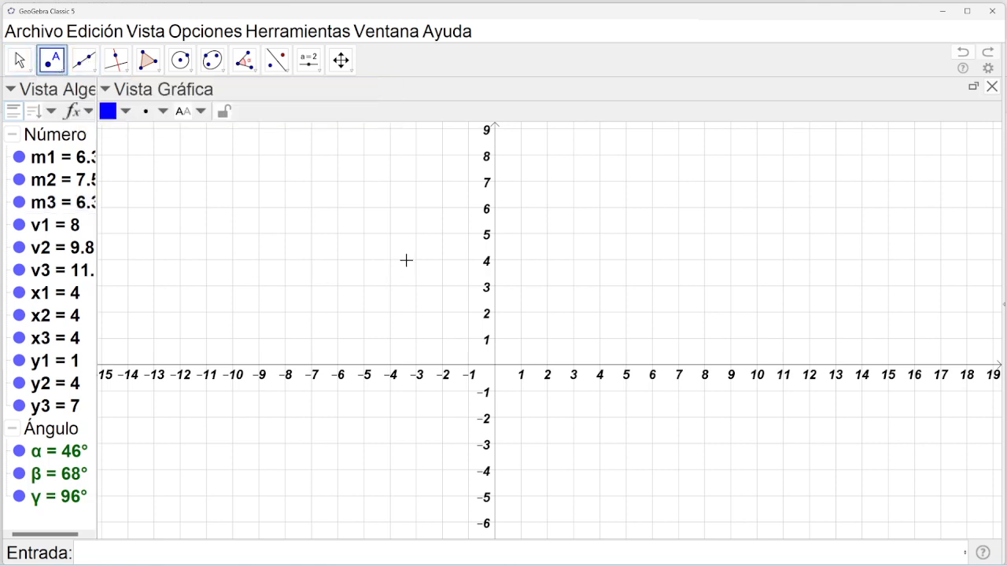
Place free points A, B and C in a vertical column near x = -7.8.
left_click(289, 211)
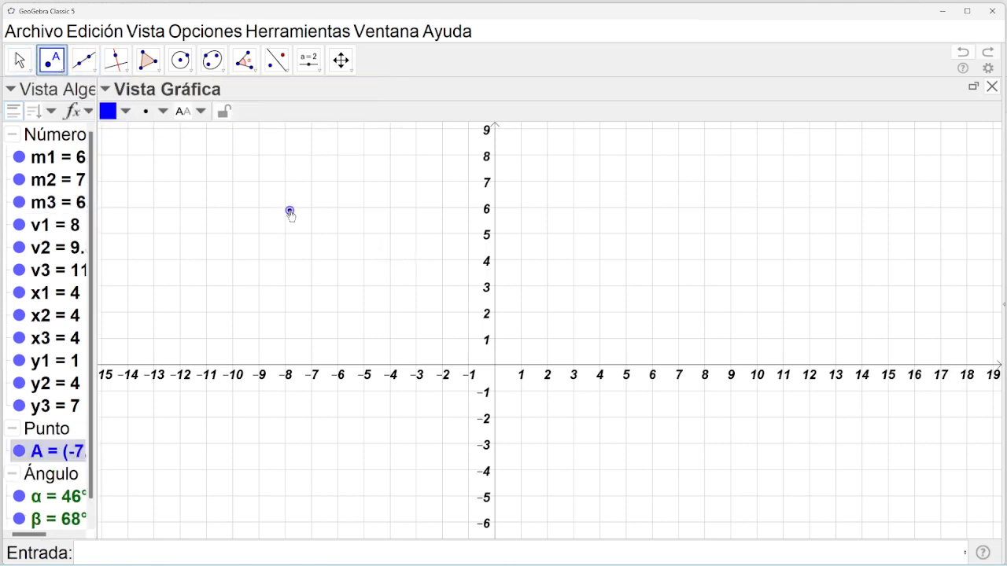
left_click(291, 260)
left_click(291, 314)
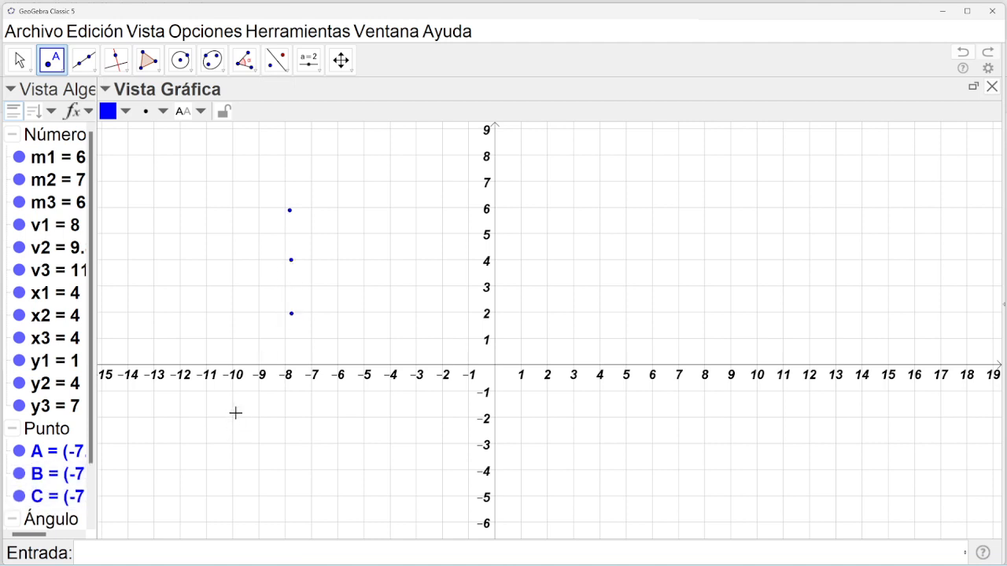
left_click(20, 60)
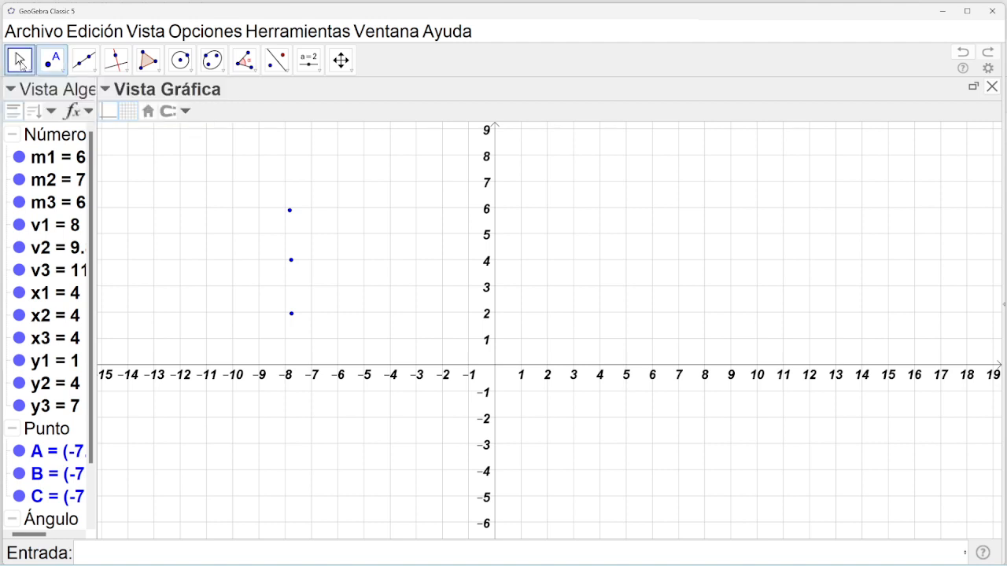
mouse_move(291, 216)
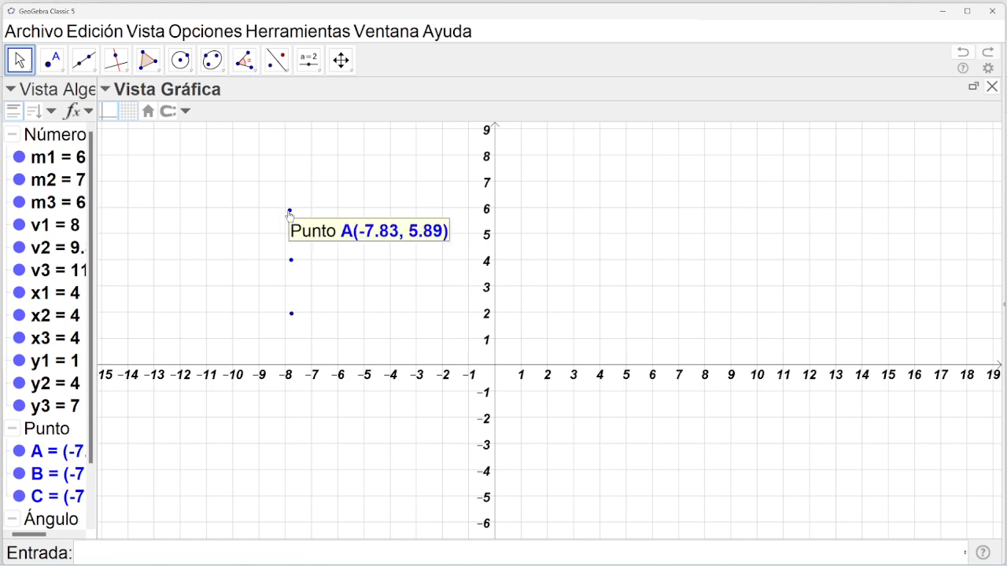
Redefine point A as (x1,y1) in its object properties, moving it to (4, 1).
right_click(290, 213)
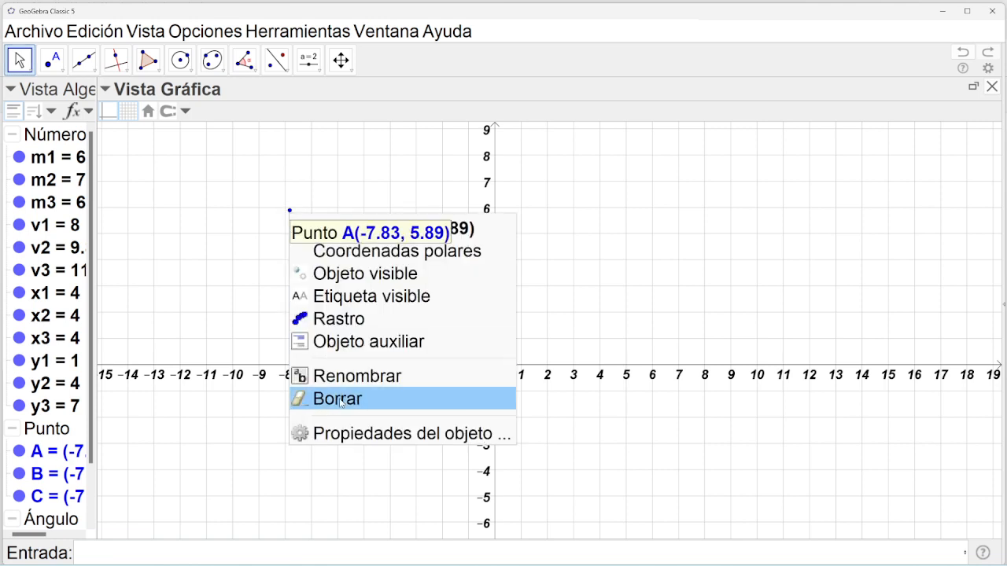
left_click(344, 435)
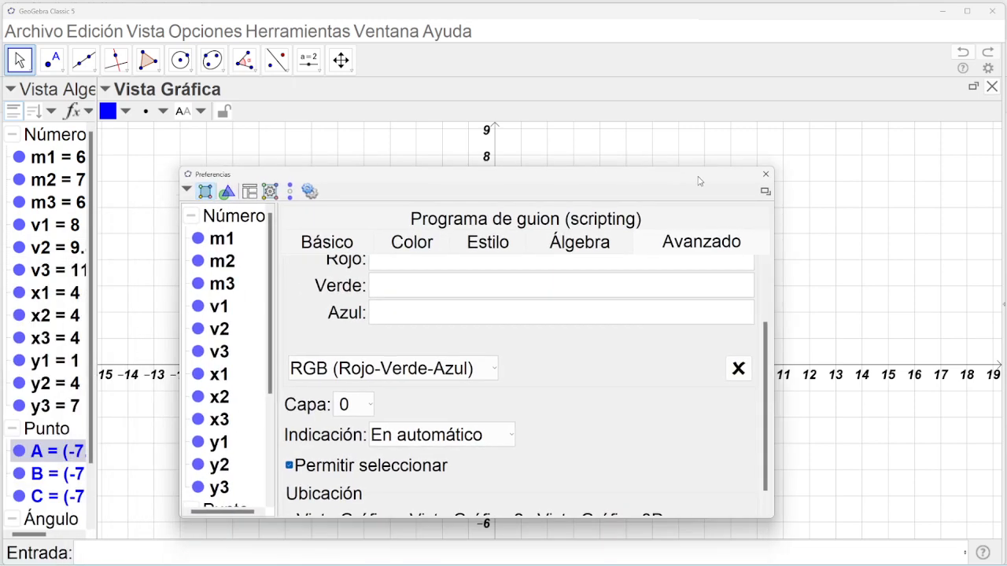
left_click(348, 248)
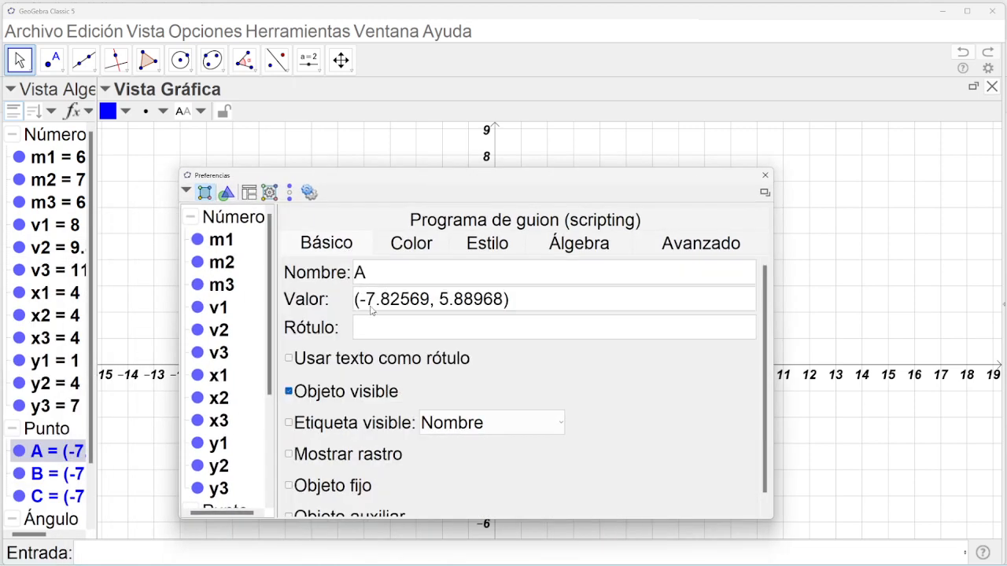
left_click_drag(362, 303, 500, 316)
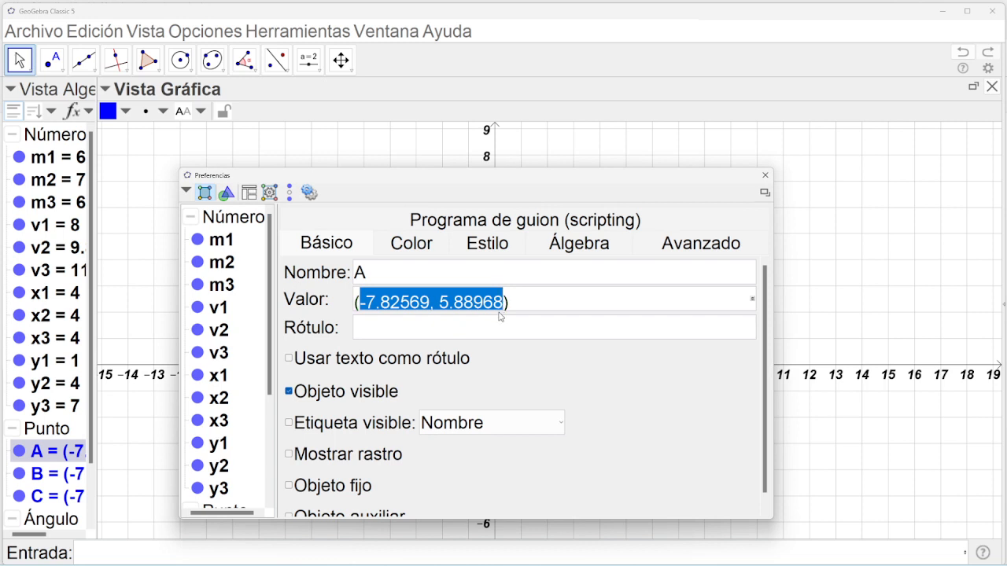
type("x1")
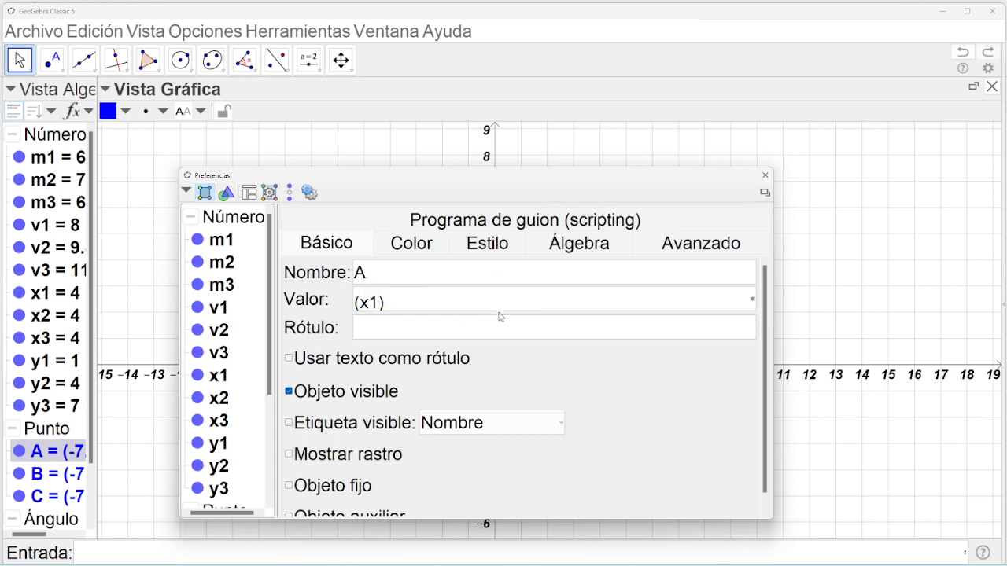
type(",y1")
key("Return")
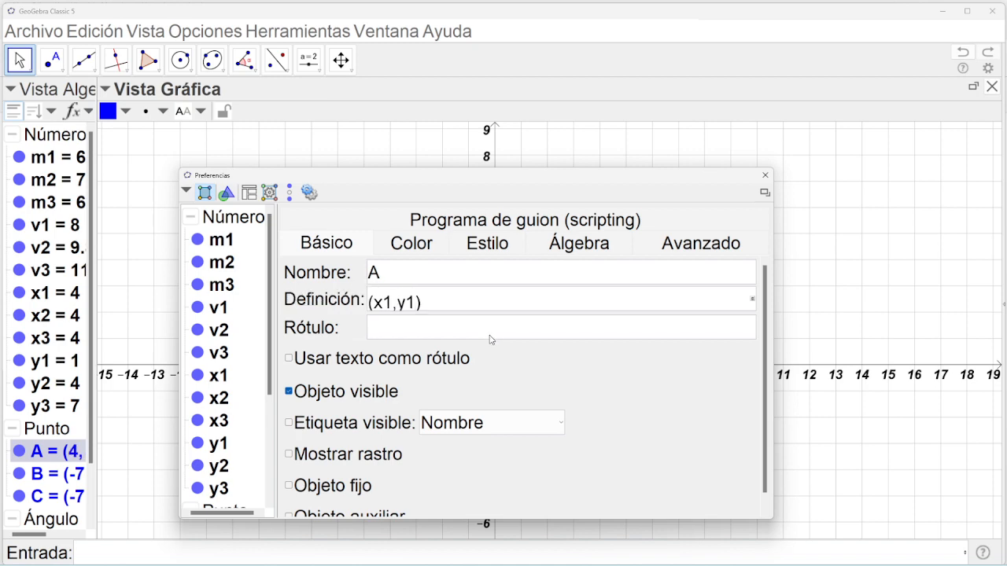
left_click(765, 174)
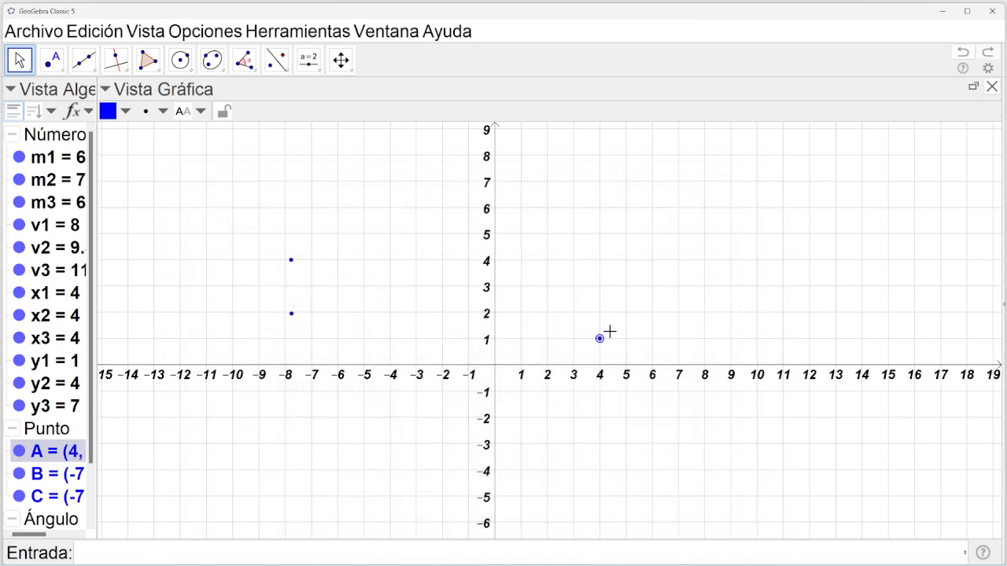
mouse_move(601, 345)
Reopen Vista Gráfica 2 beside a widened main graphics view.
left_click(145, 31)
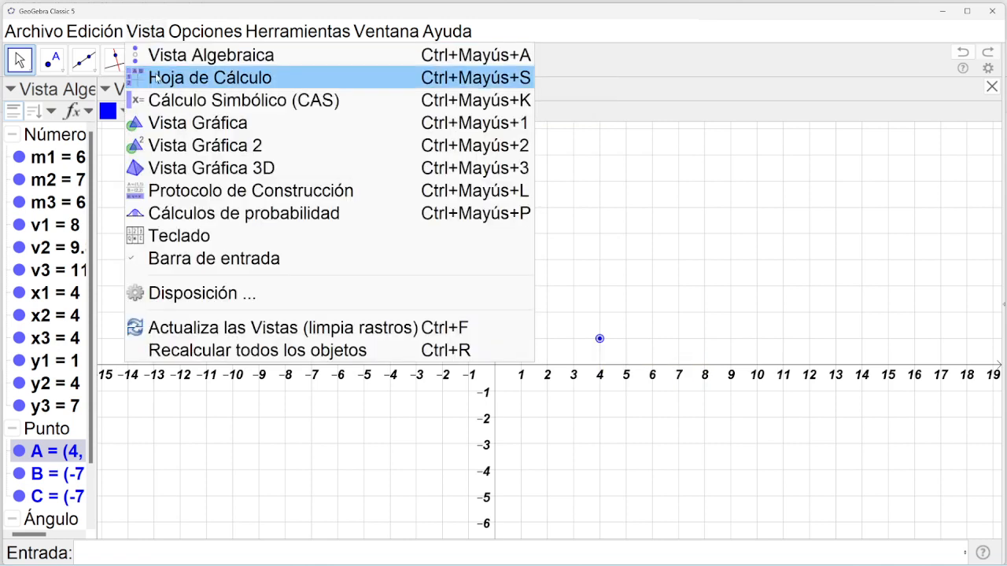
left_click(195, 147)
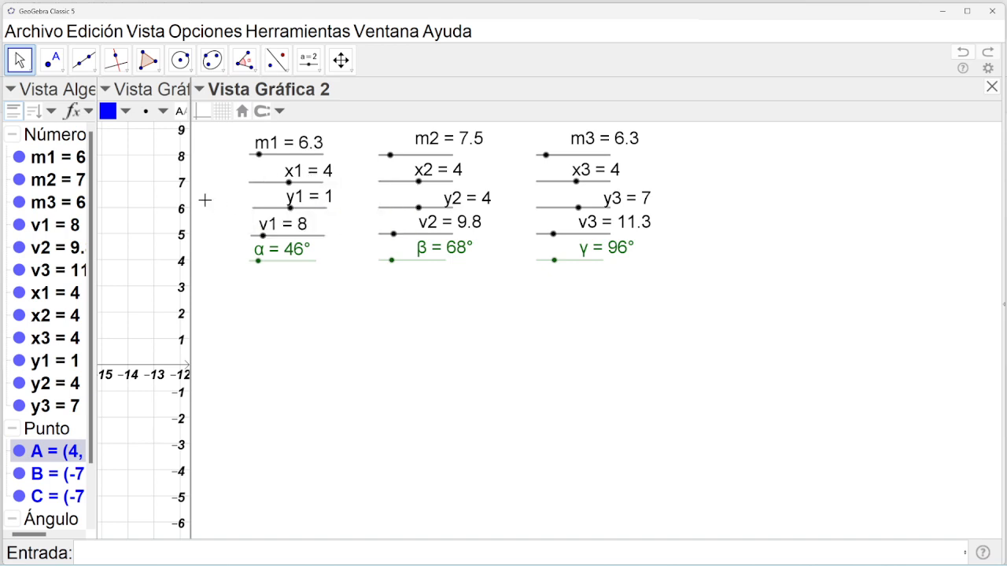
left_click_drag(191, 200, 709, 243)
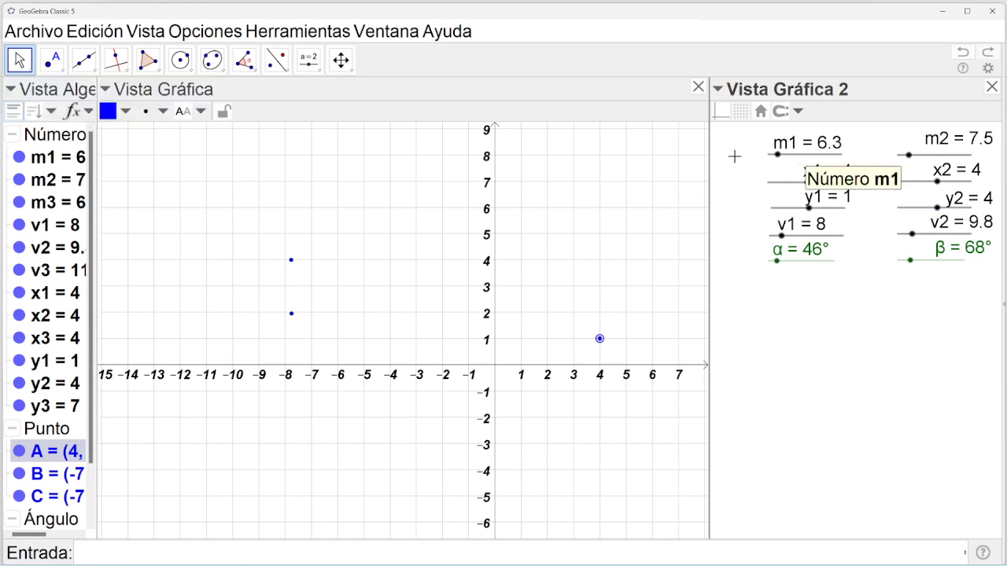
left_click(347, 62)
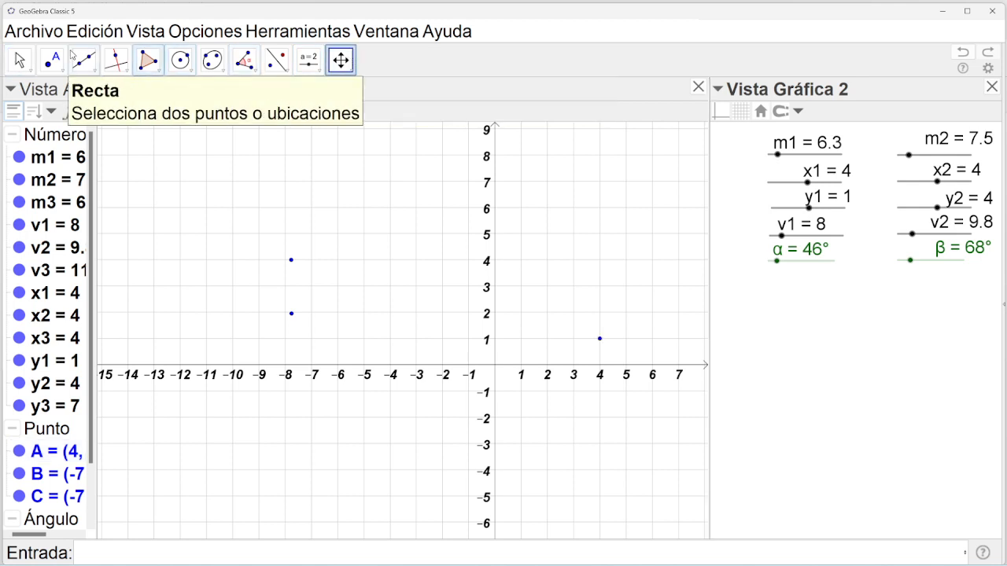
left_click(21, 61)
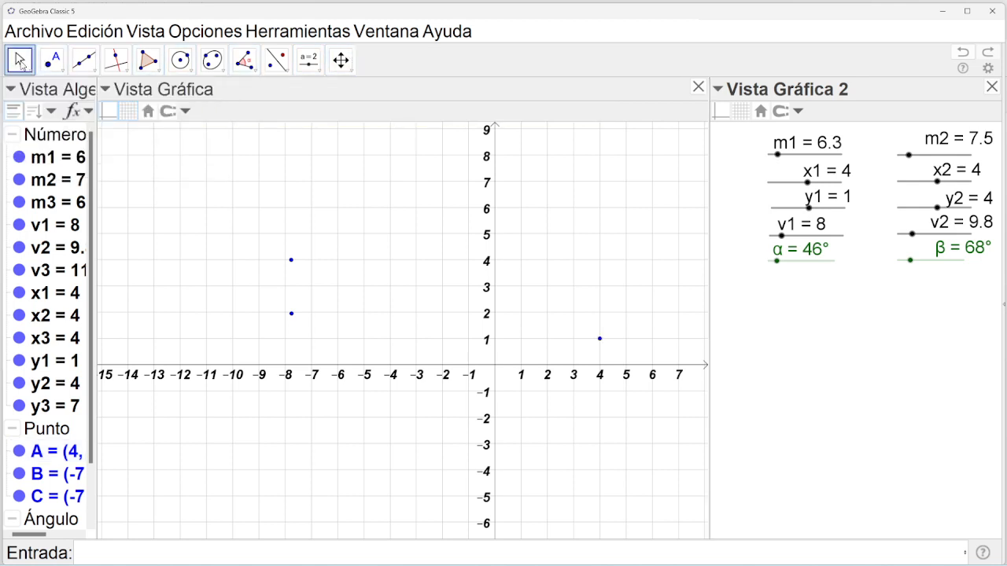
left_click(813, 156)
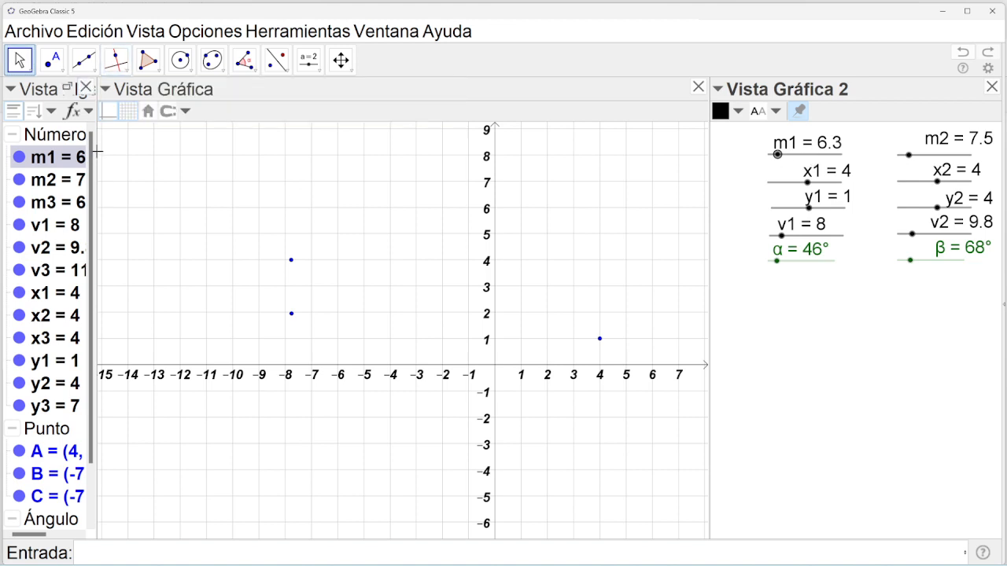
Widen the Algebra view and colour m1, v1, x1, y1, point A and α orange.
left_click_drag(96, 152, 144, 153)
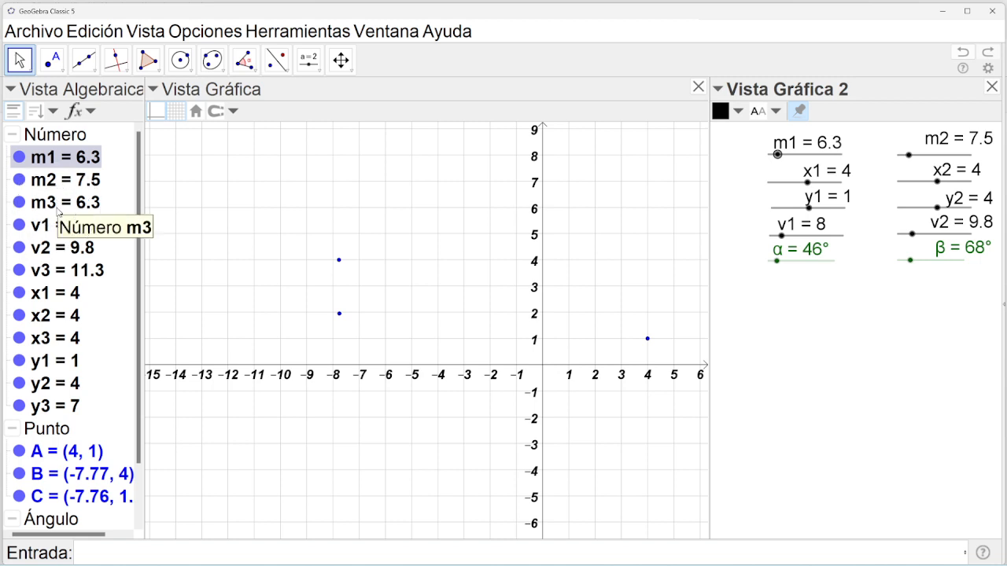
left_click(45, 229, "ctrl")
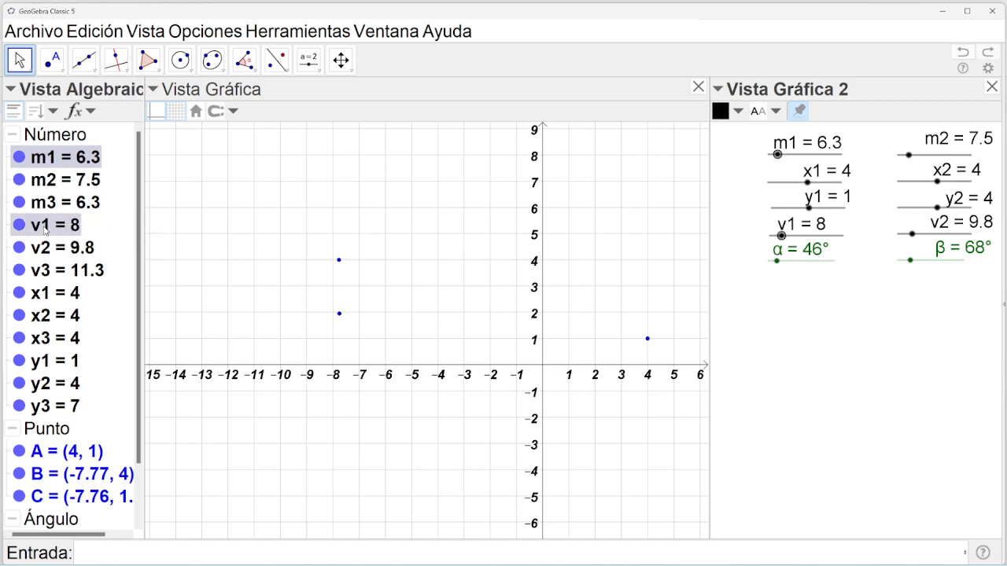
left_click(45, 295, "ctrl")
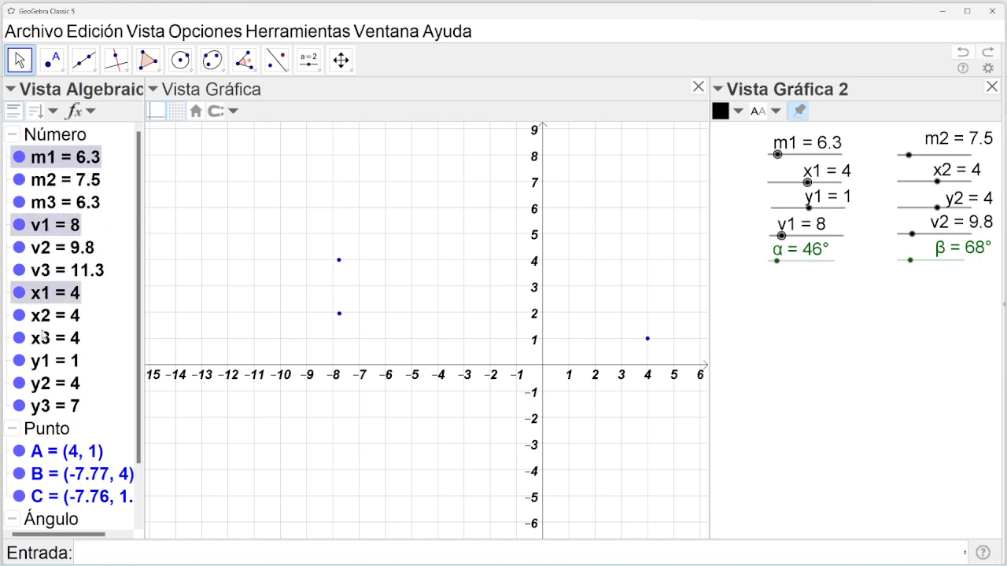
left_click(46, 361, "ctrl")
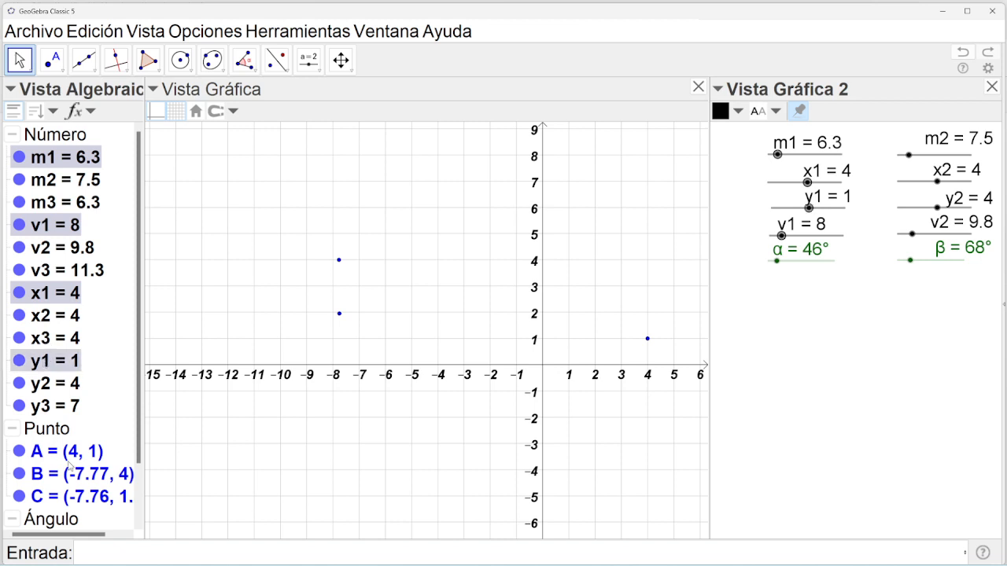
left_click(39, 455, "ctrl")
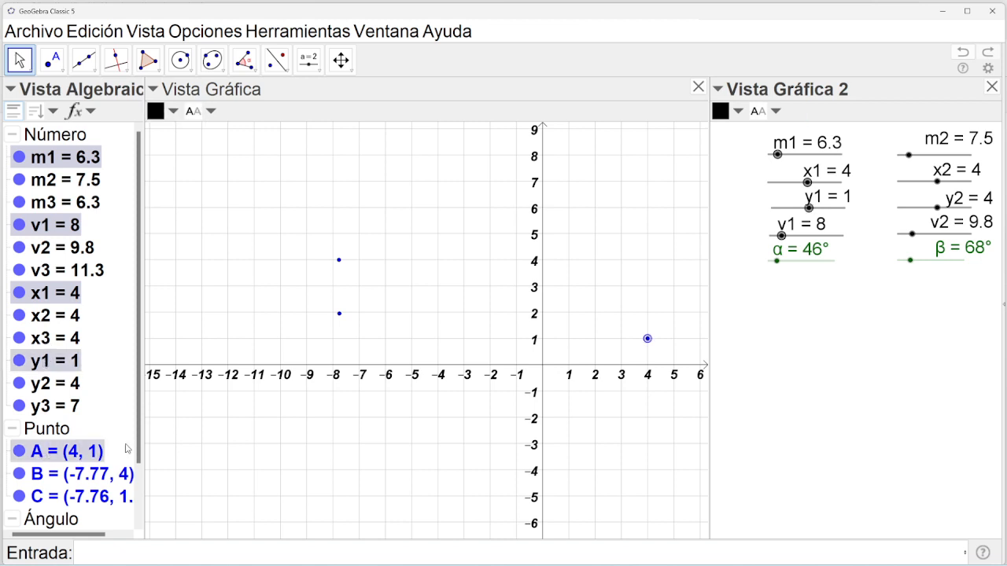
left_click_drag(137, 449, 138, 483)
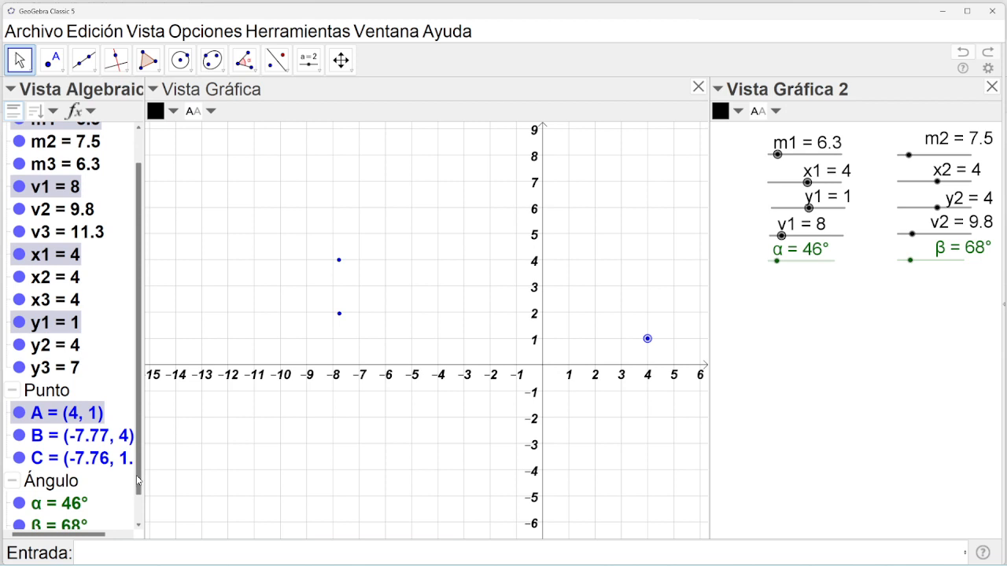
left_click(58, 510, "ctrl")
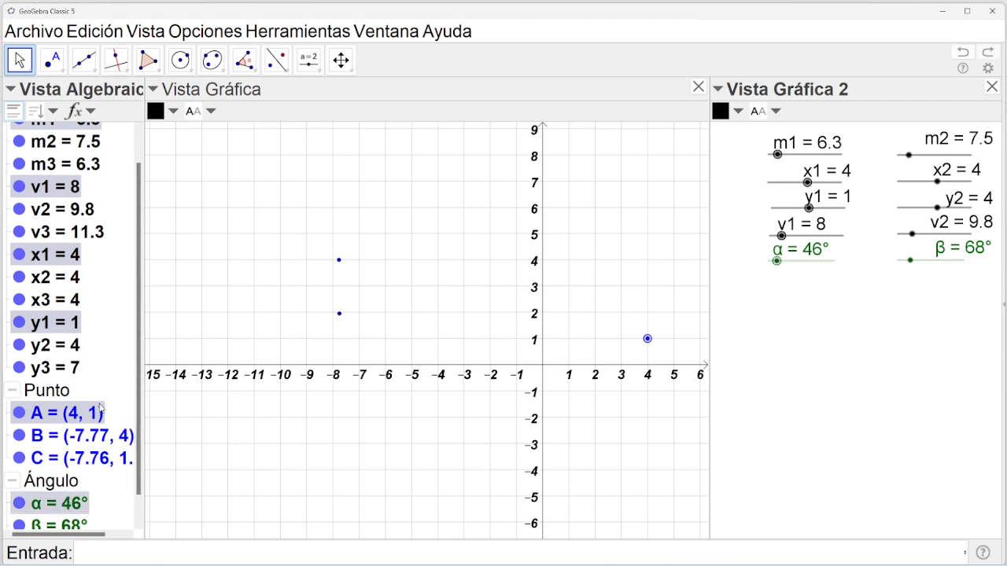
left_click_drag(140, 312, 138, 234)
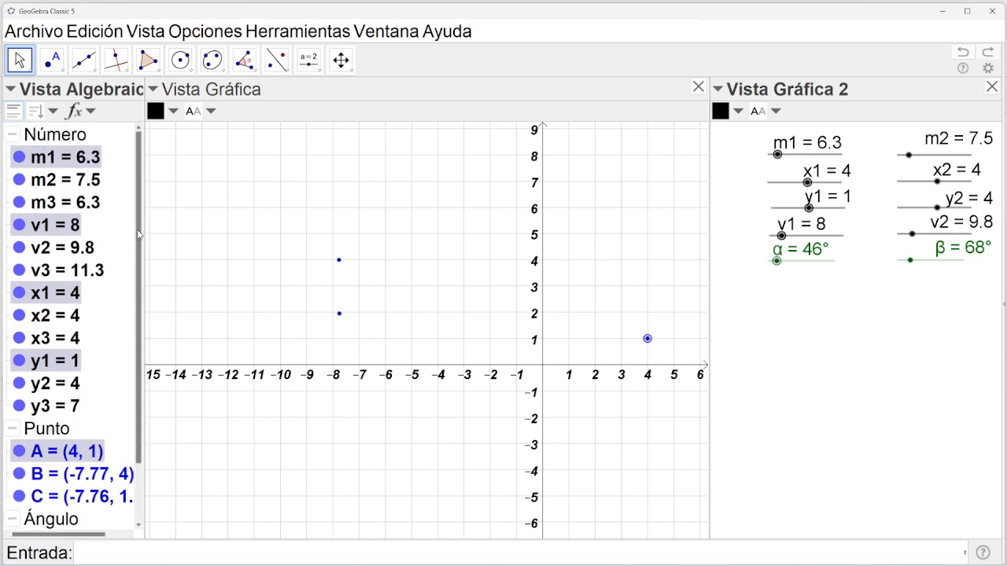
left_click(174, 112)
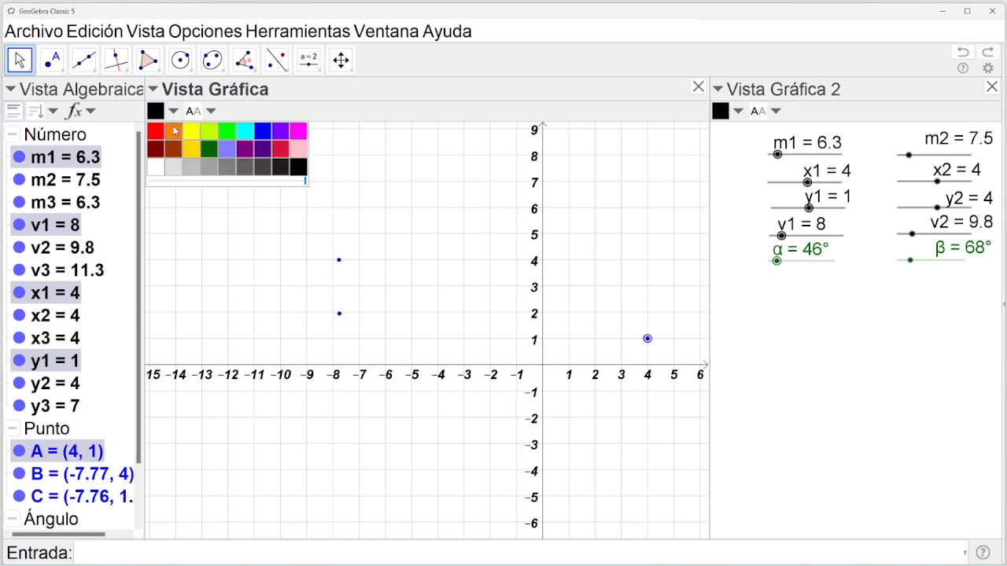
left_click(173, 132)
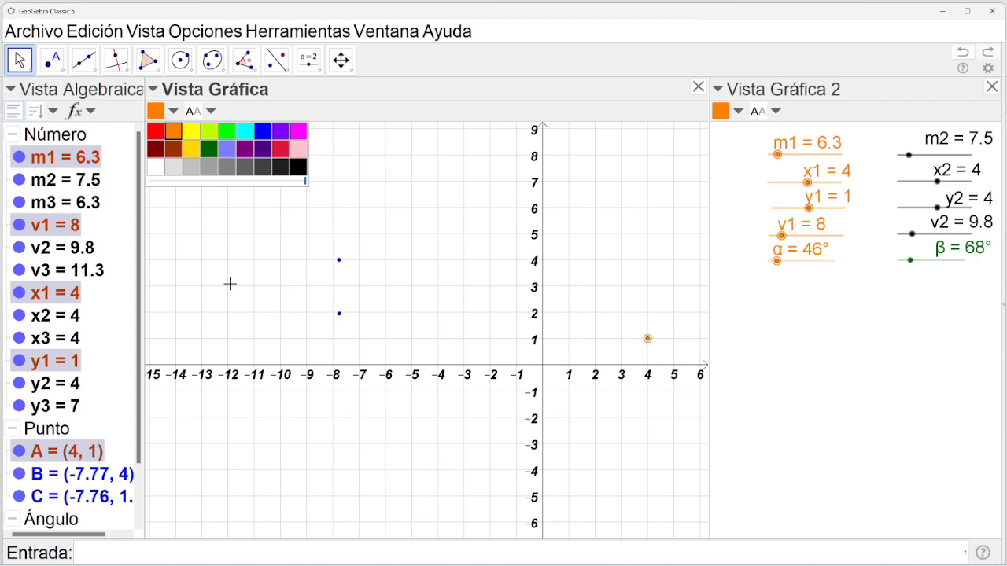
left_click(66, 181)
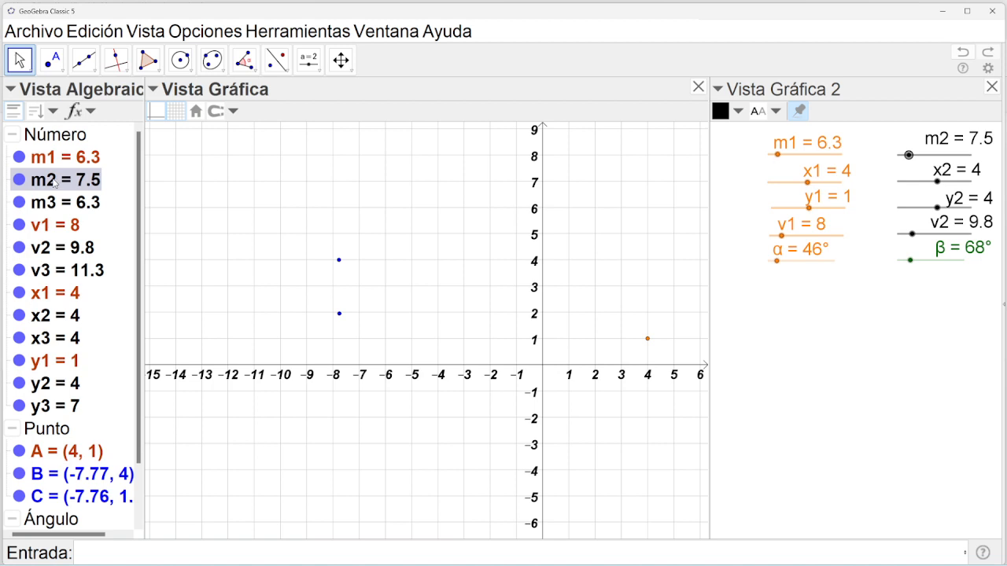
Colour m2, v2, x2, y2, point B and angle β Violeta from the style bar.
left_click(58, 248, "ctrl")
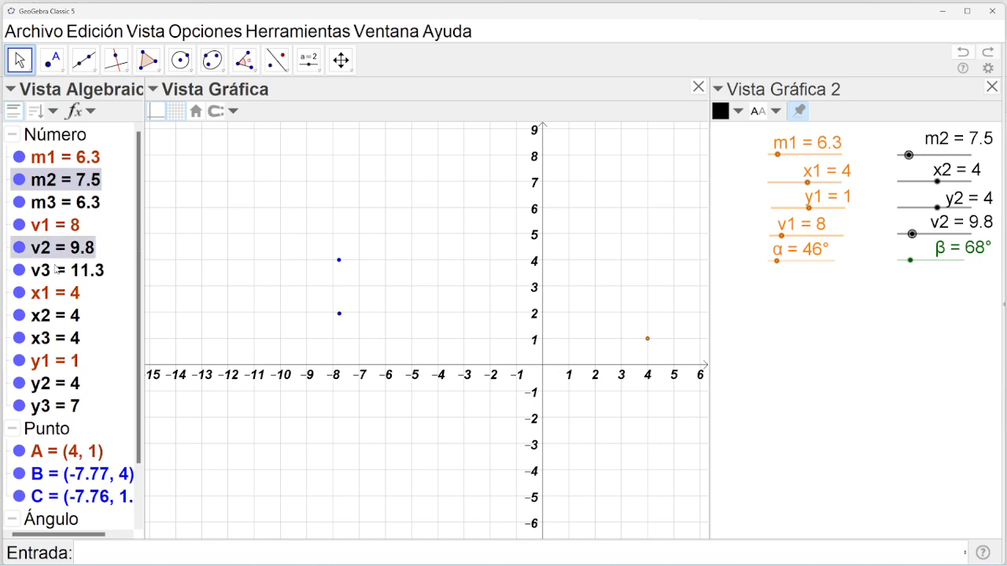
left_click(49, 319, "ctrl")
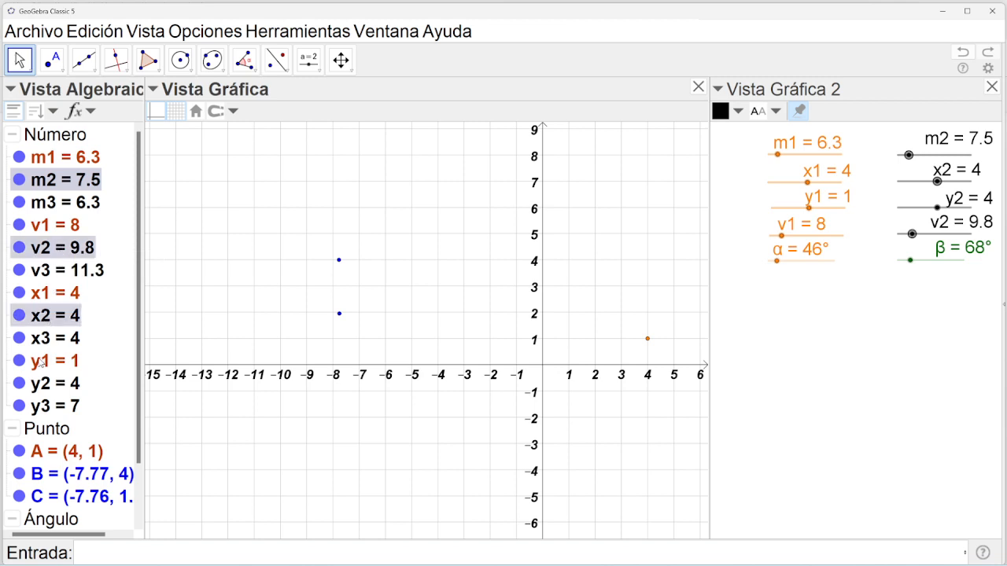
left_click(50, 385, "ctrl")
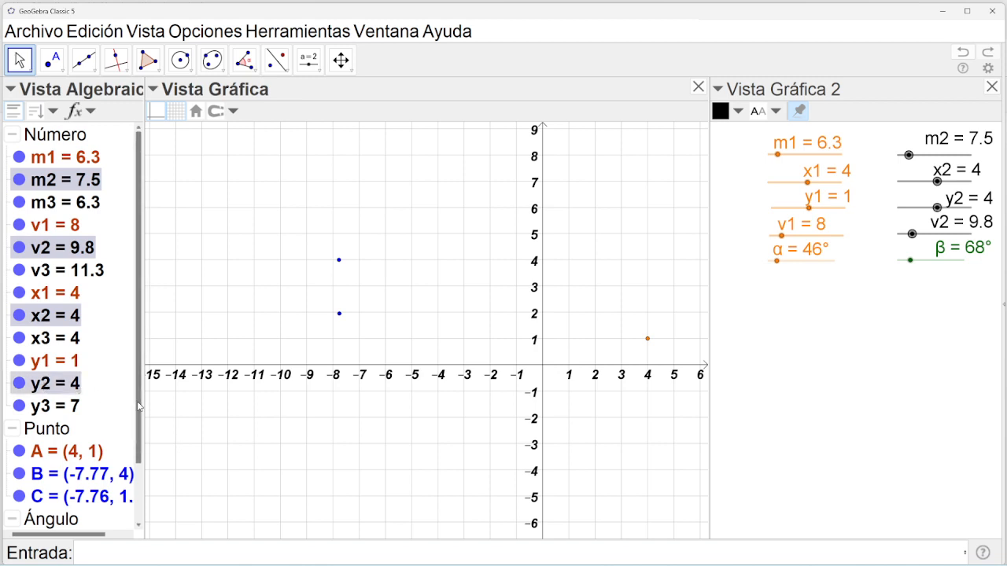
scroll(76, 439, "down", 3)
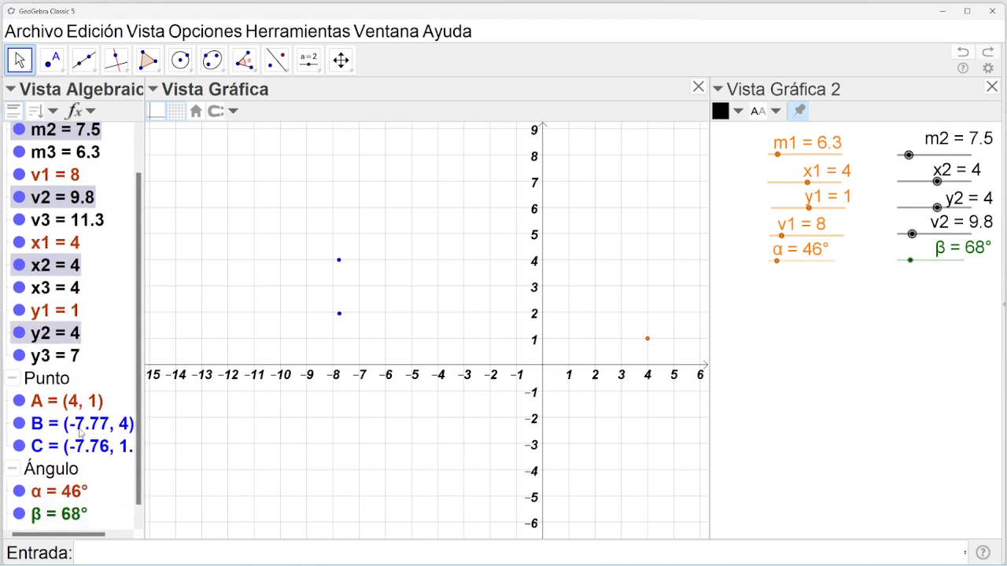
left_click(76, 426, "ctrl")
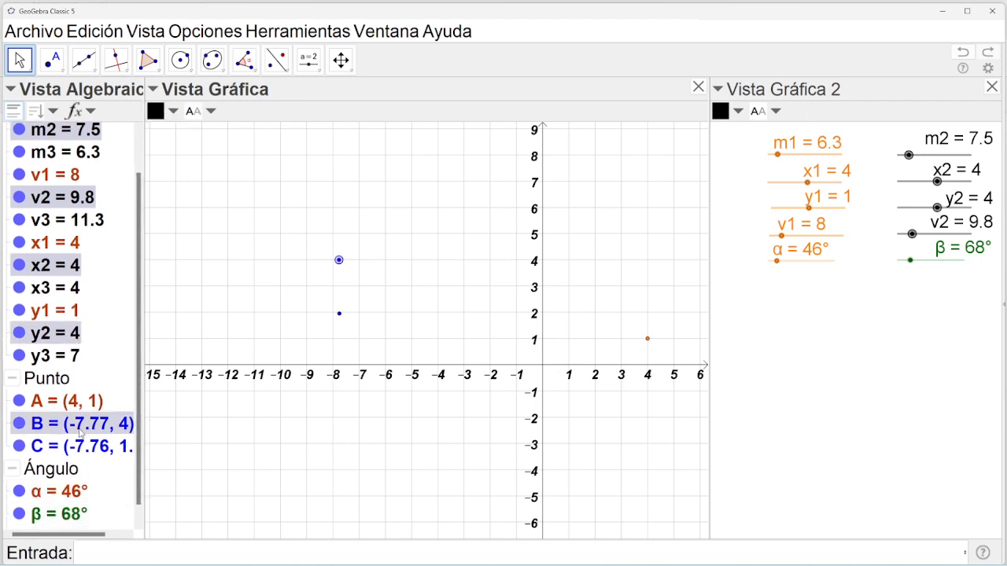
left_click(52, 516, "ctrl")
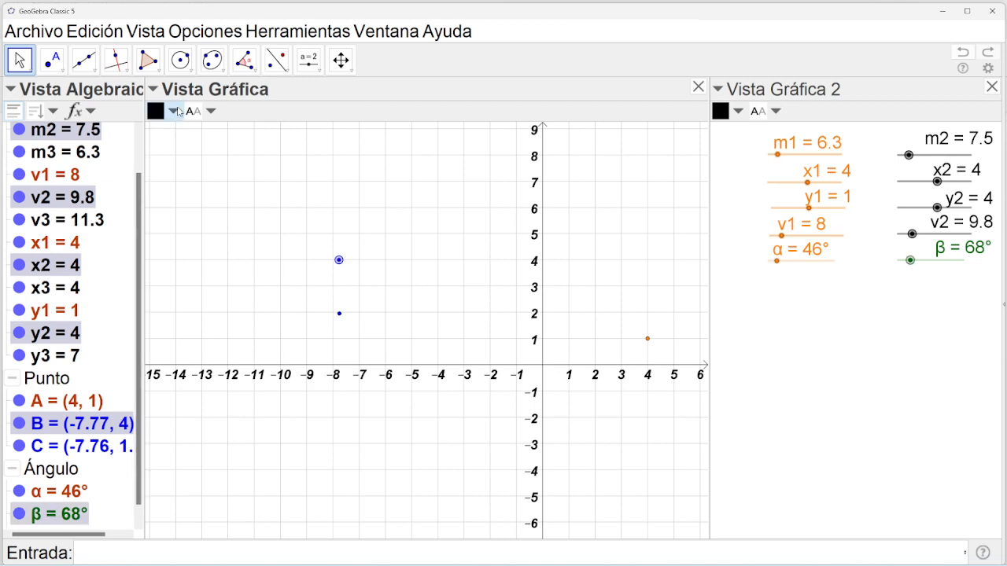
left_click(173, 111)
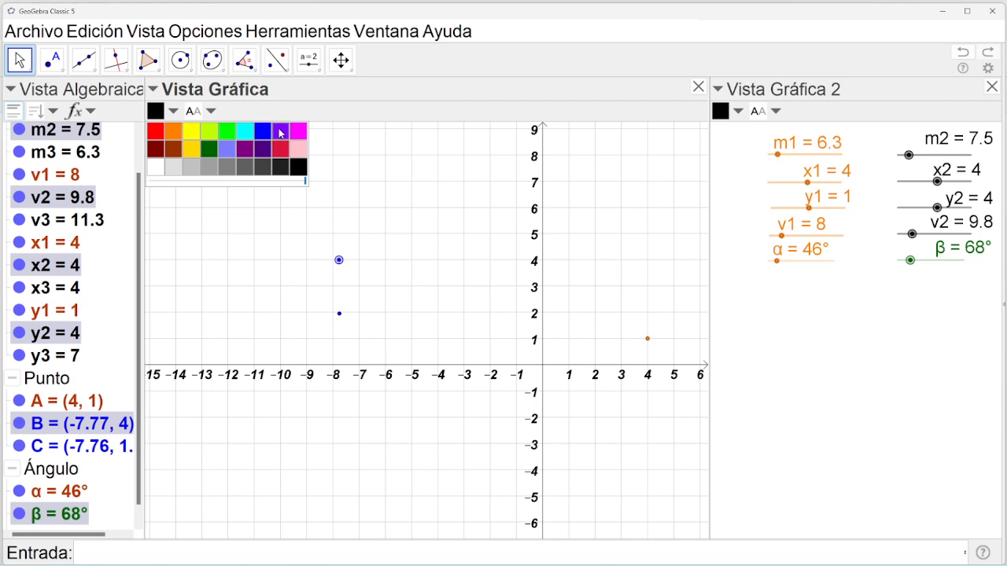
left_click(282, 134)
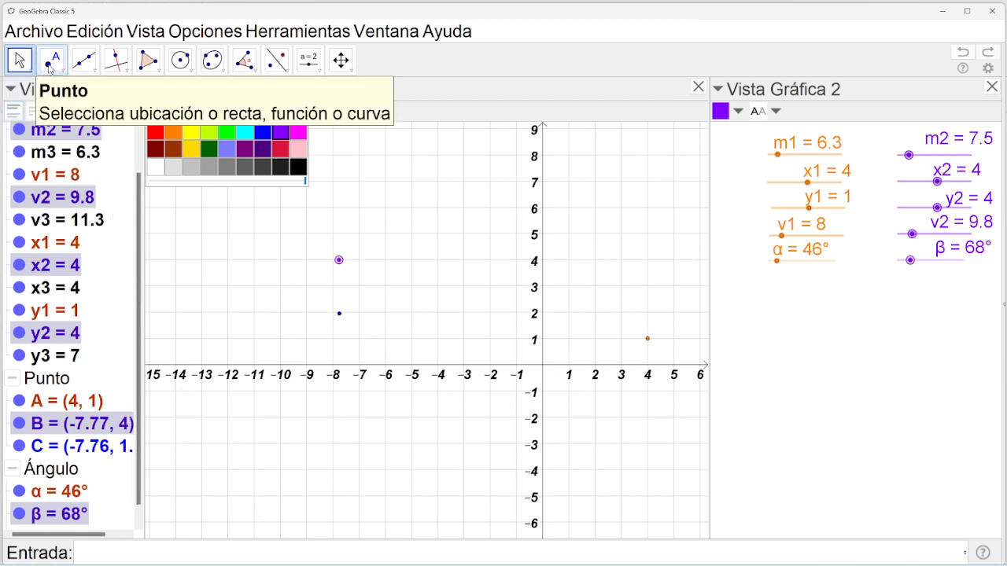
left_click(50, 66)
left_click(22, 63)
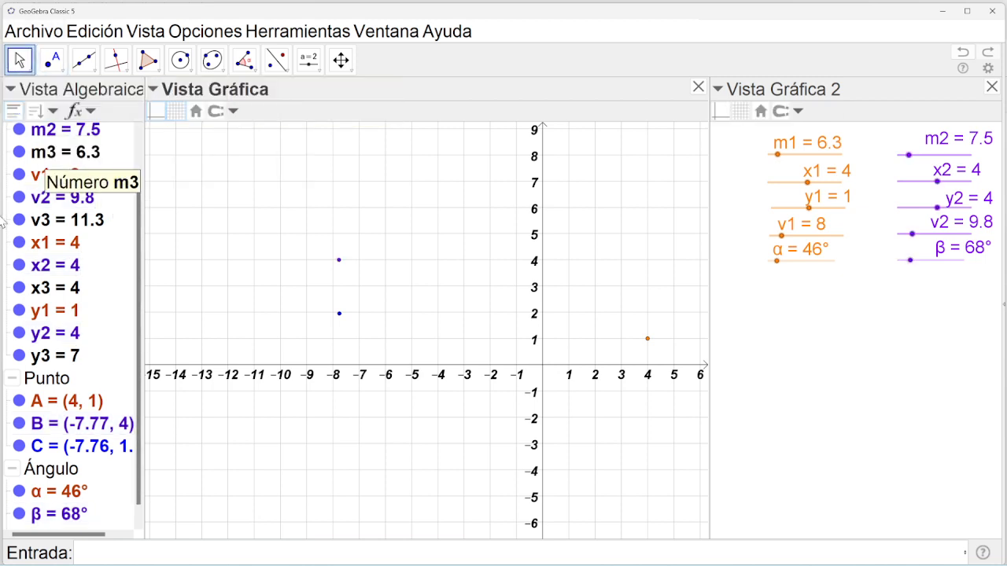
Colour m3, v3, x3, y3, point C and angle γ Verde oscuro.
left_click(87, 153)
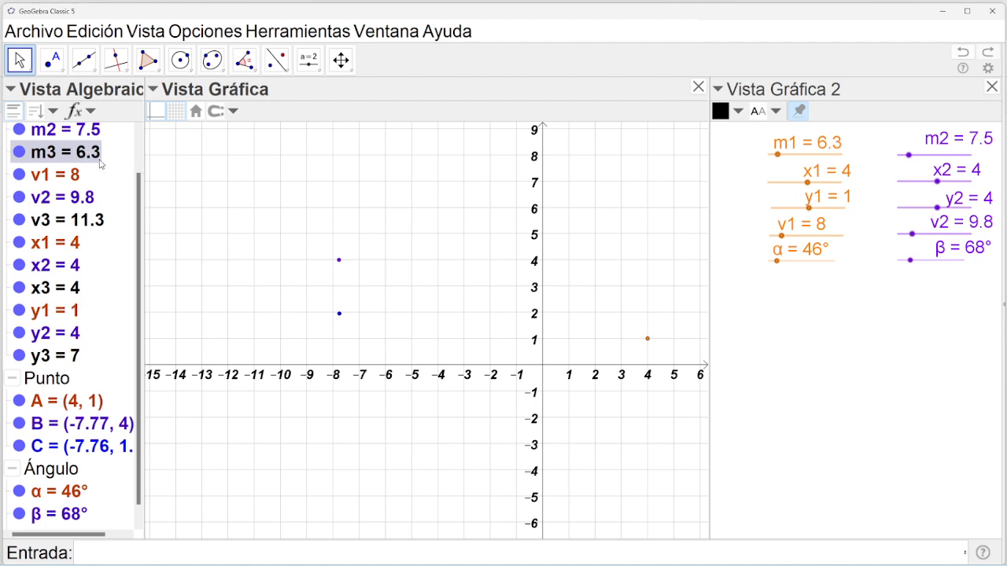
left_click(191, 161)
left_click(87, 153)
left_click(88, 223, "ctrl")
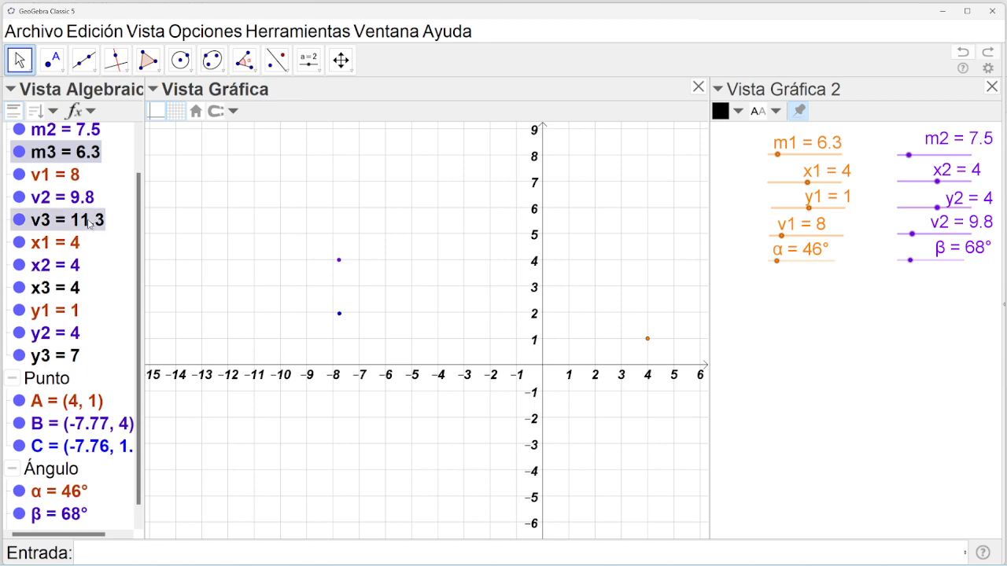
left_click(66, 290, "ctrl")
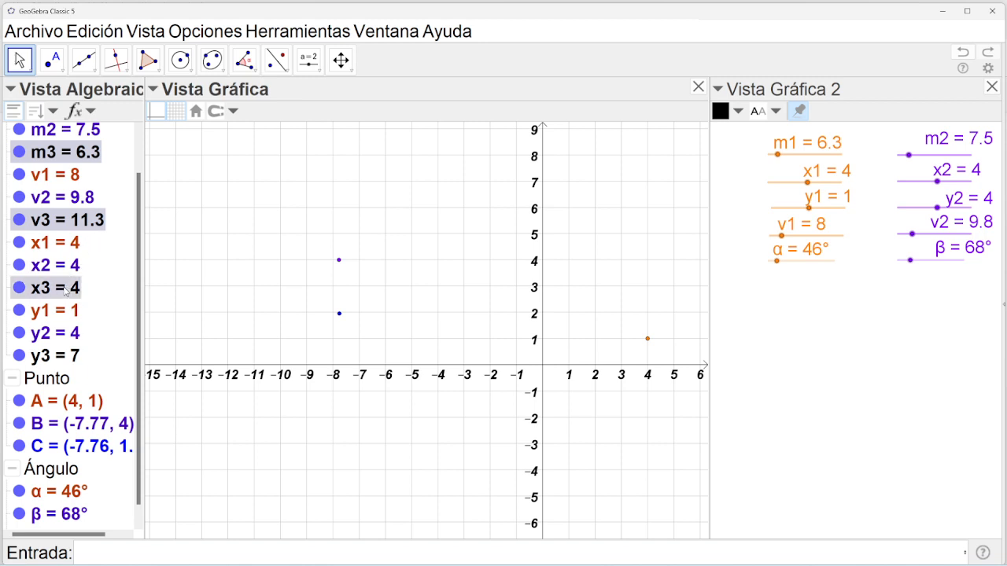
left_click(55, 359, "ctrl")
left_click(61, 446, "ctrl")
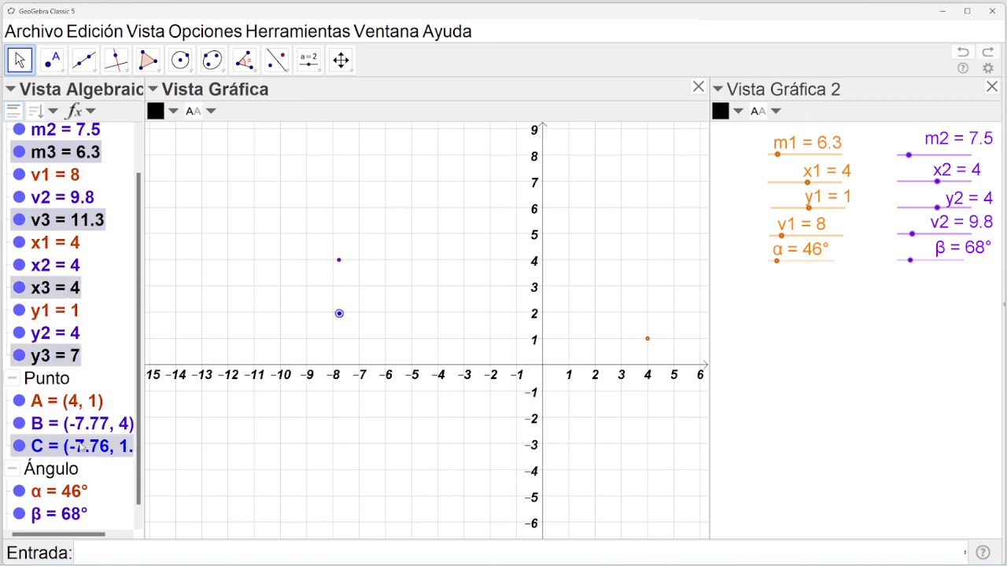
scroll(138, 465, "down", 1)
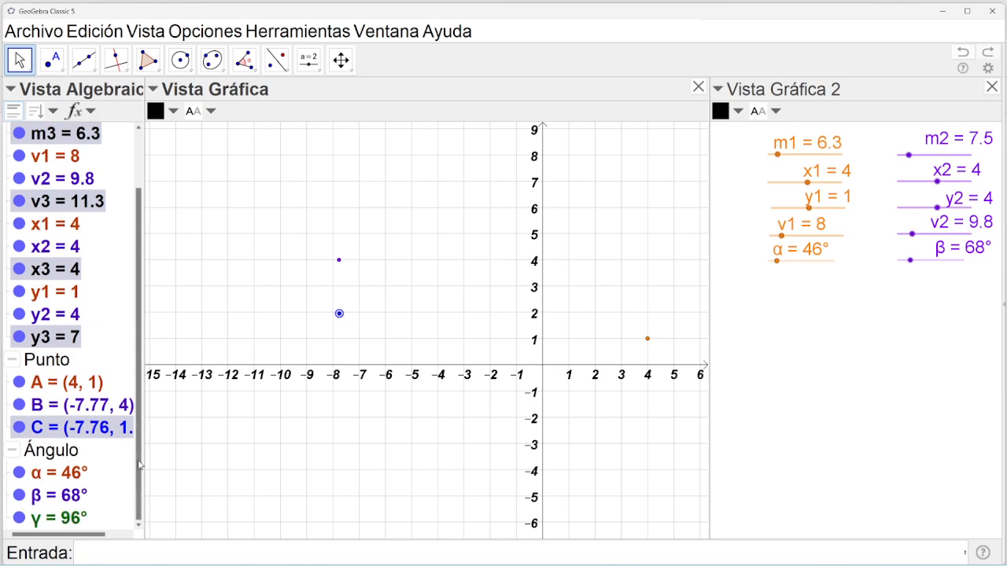
left_click(62, 518, "ctrl")
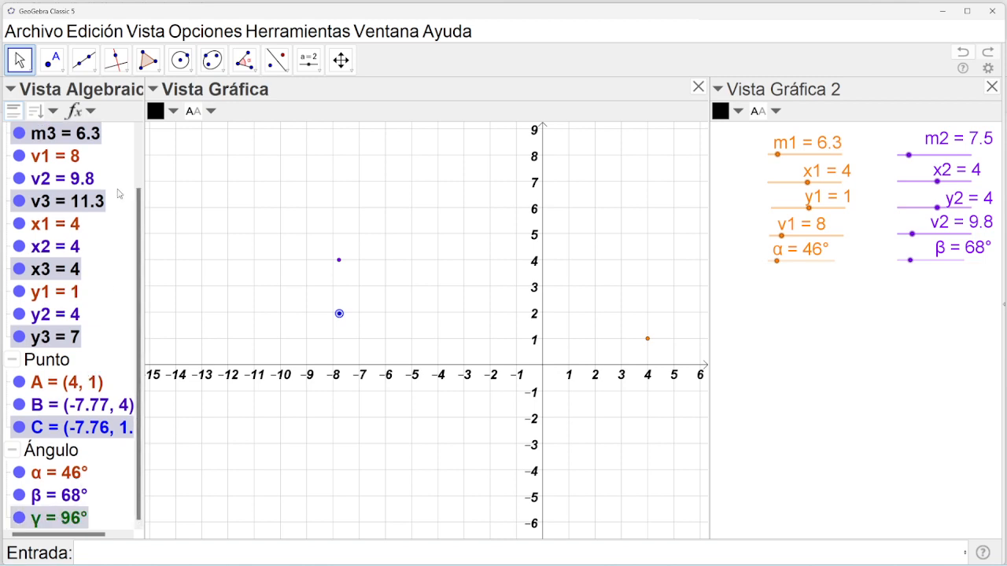
left_click(172, 118)
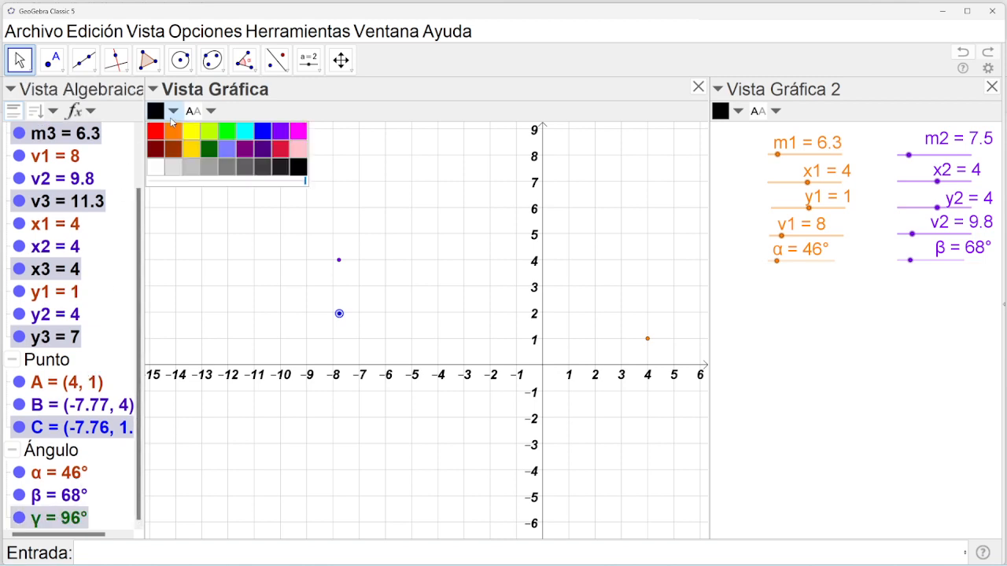
left_click(208, 150)
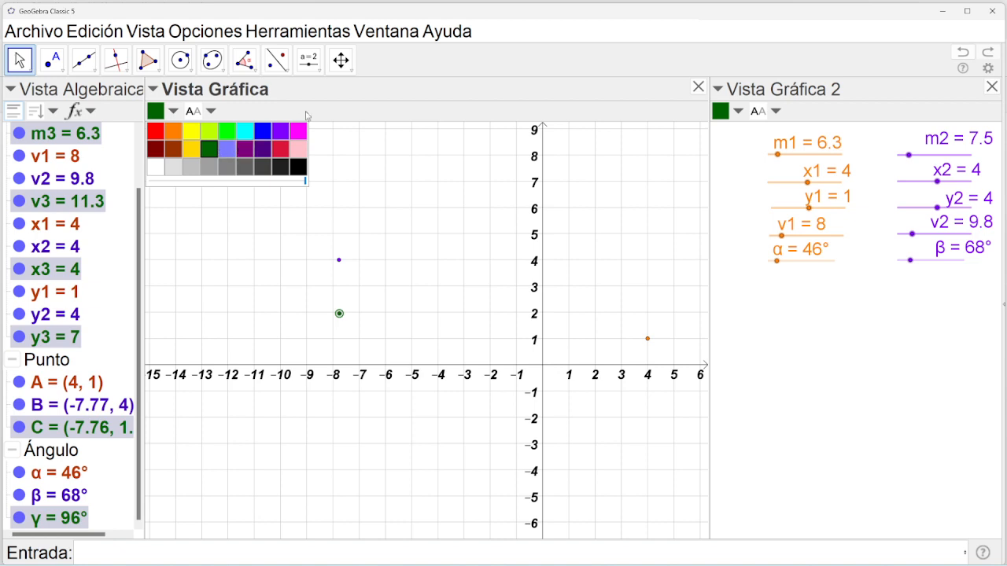
left_click(341, 60)
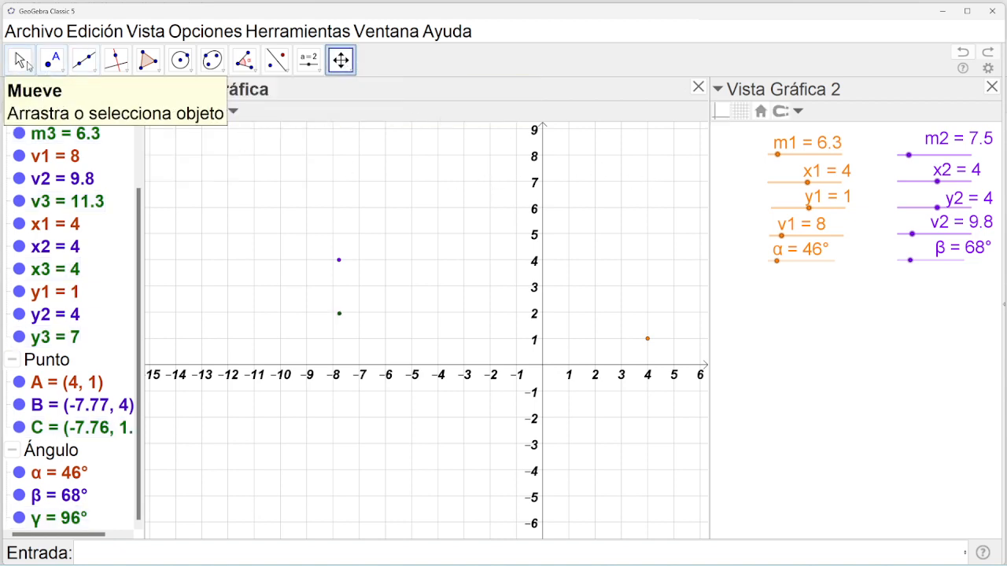
left_click(20, 60)
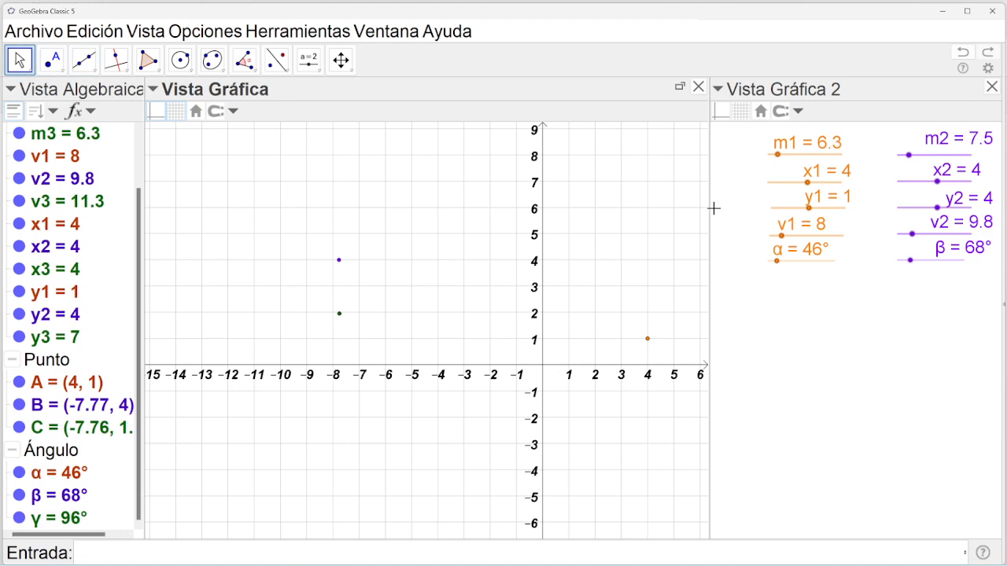
left_click_drag(602, 217, 532, 222)
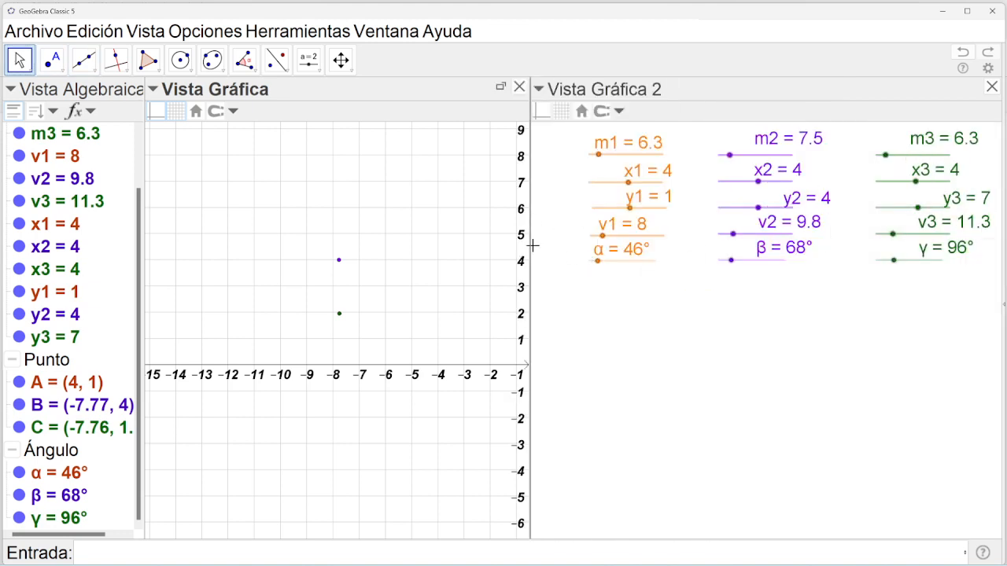
left_click_drag(528, 246, 698, 236)
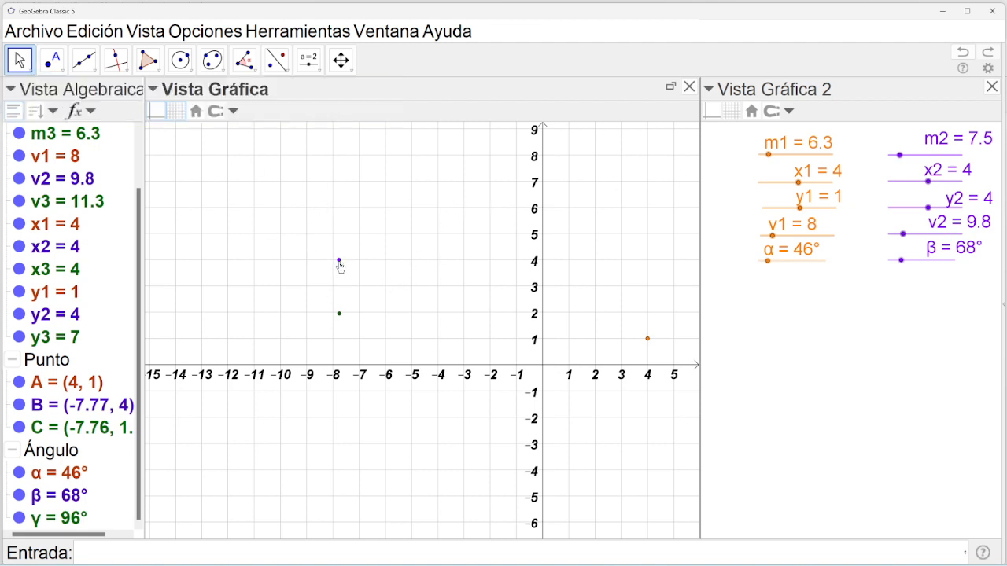
mouse_move(340, 264)
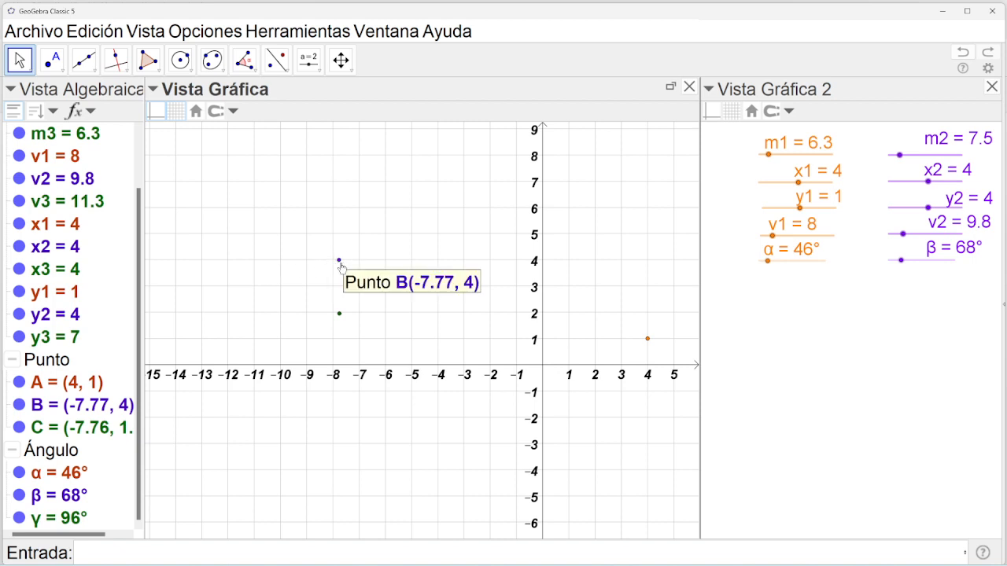
Open point B's object properties and dock them as a side panel.
right_click(339, 265)
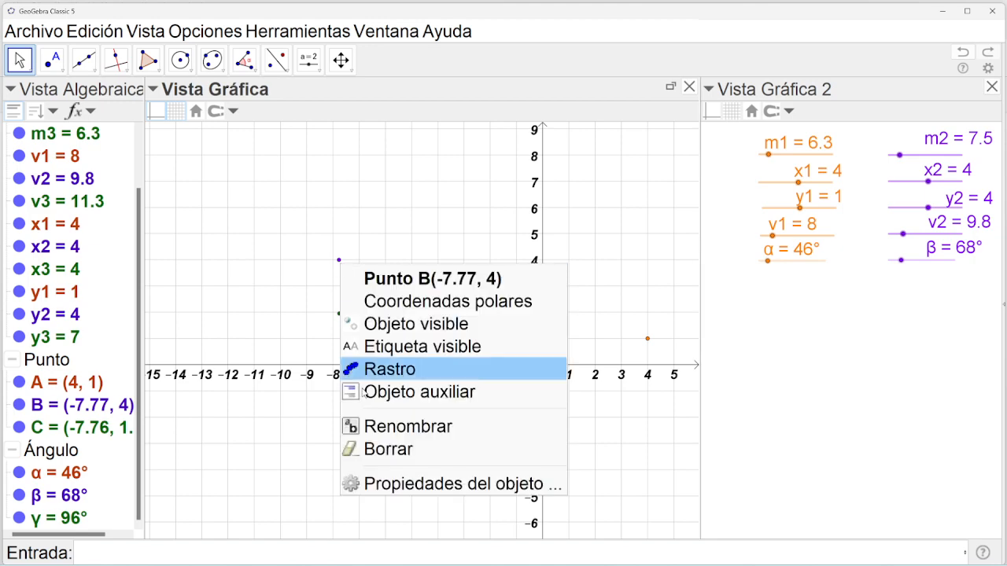
left_click(381, 484)
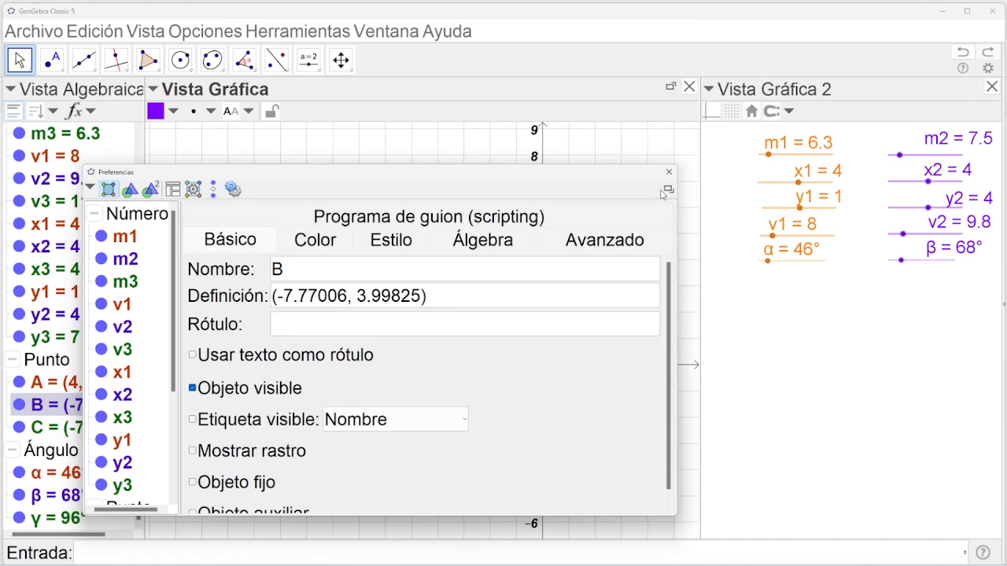
left_click(667, 191)
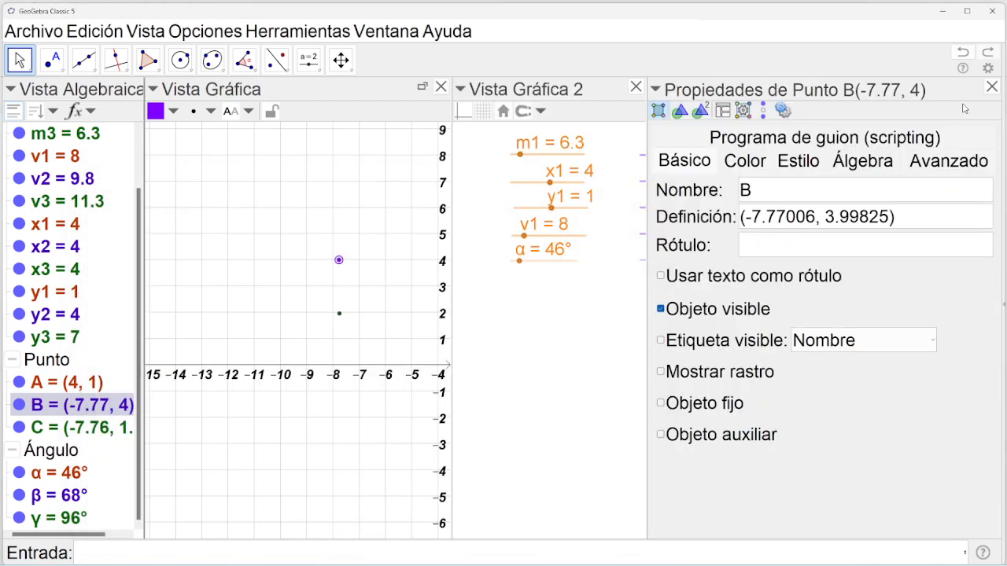
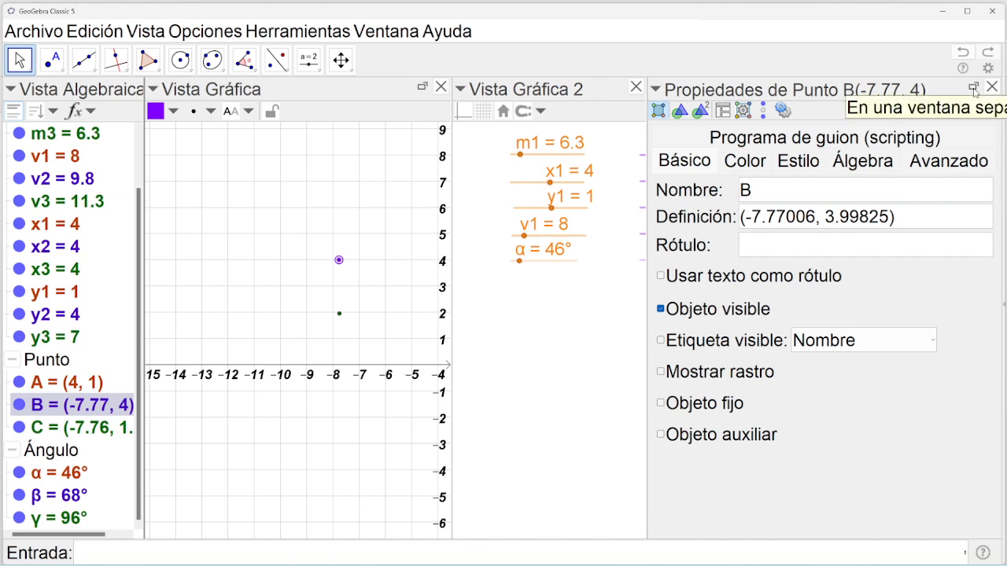
Undock the properties and redefine point B as (x2,y2), placing it at (4, 4).
left_click(974, 91)
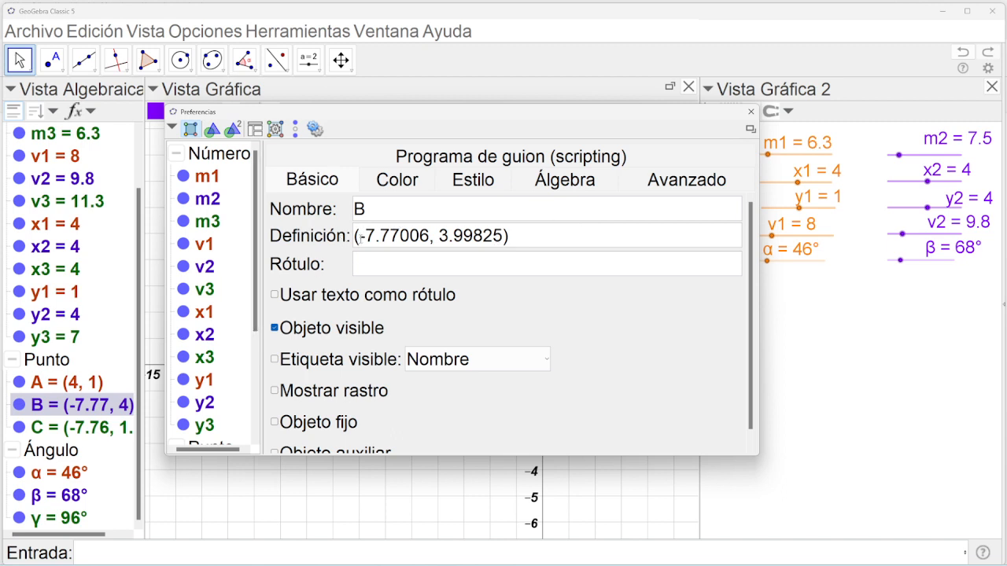
left_click_drag(359, 236, 503, 238)
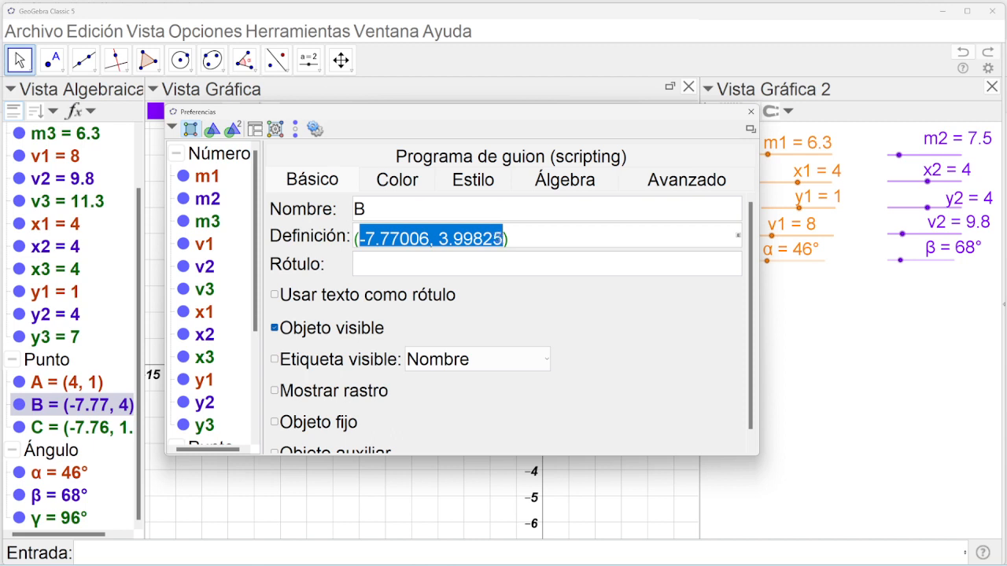
type("x2,")
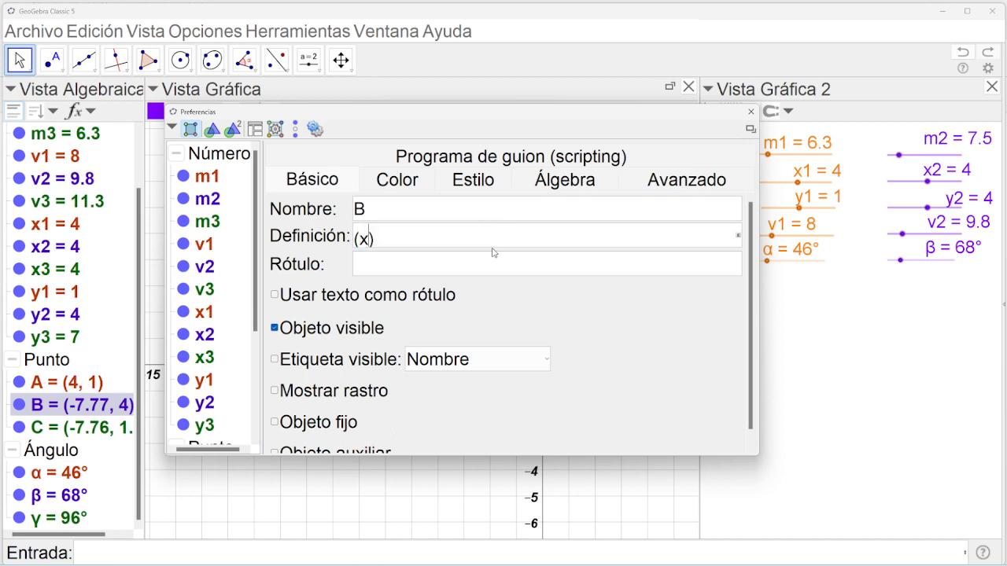
type("y2")
key("Return")
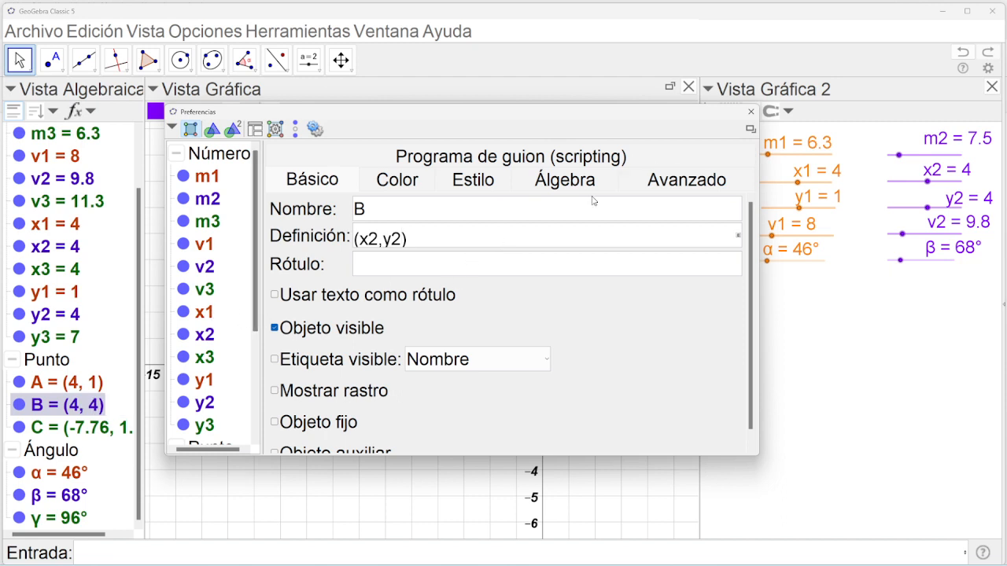
left_click(752, 111)
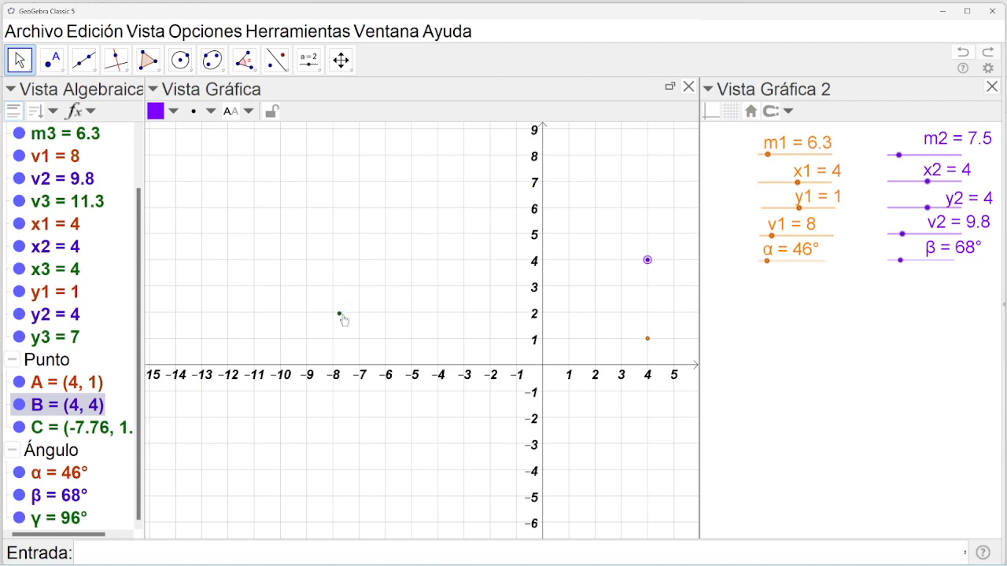
Open the Object Properties and select point C in the object list.
double_click(646, 260)
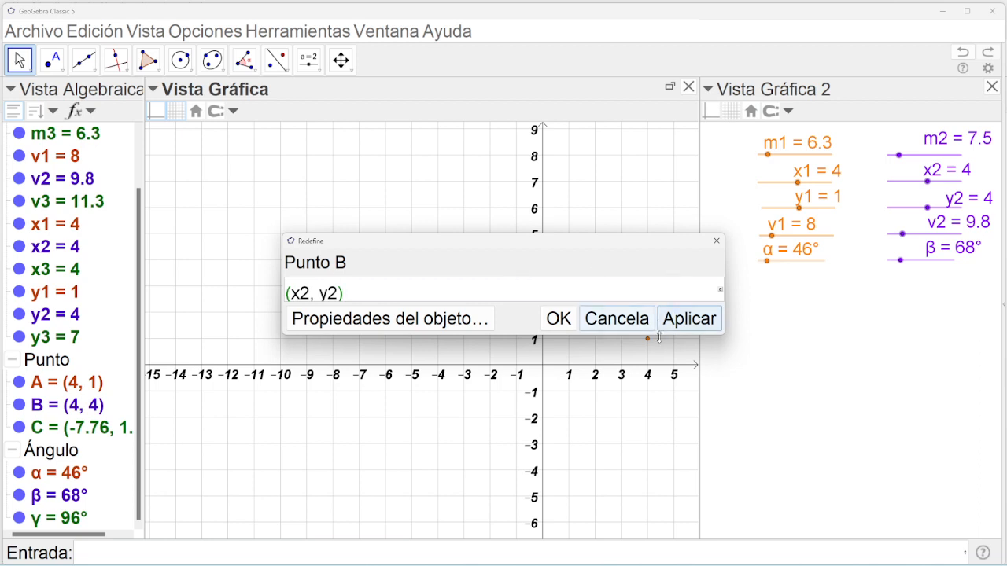
left_click(618, 324)
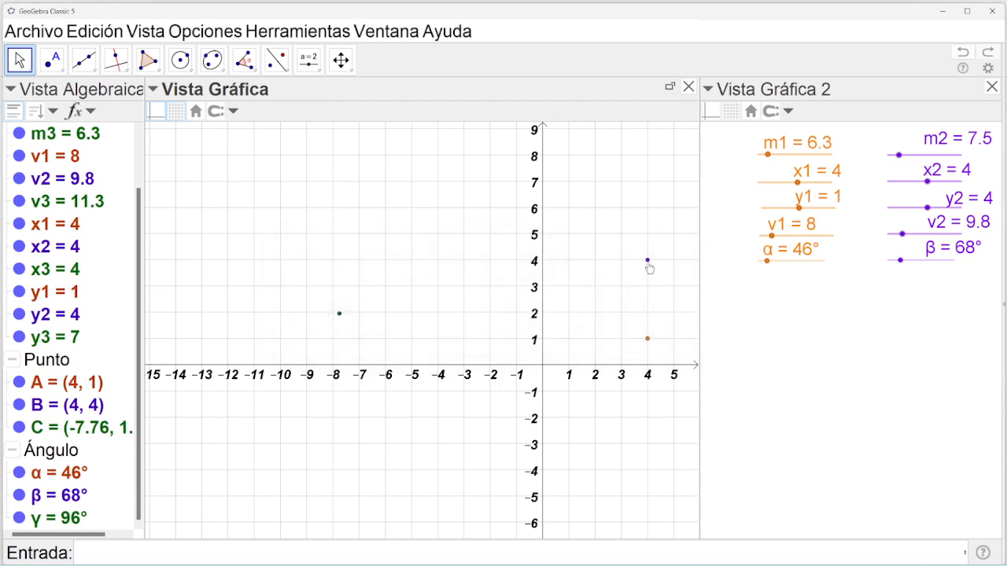
right_click(648, 263)
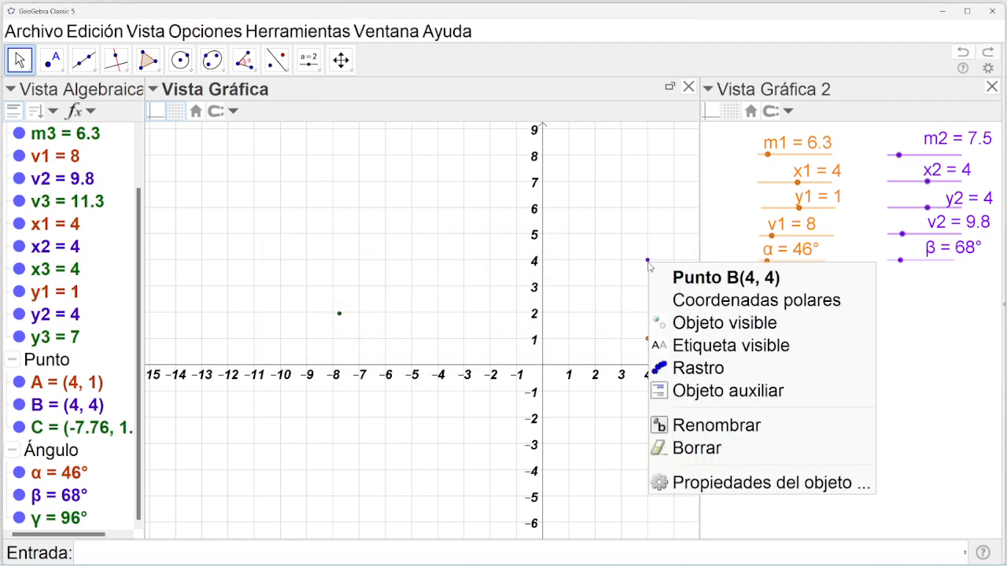
left_click(679, 485)
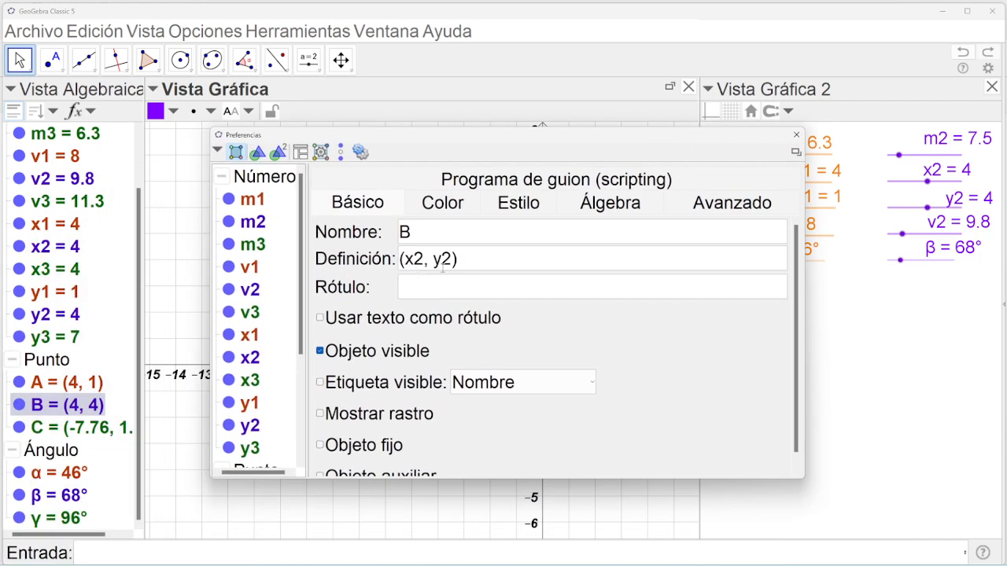
left_click_drag(299, 308, 297, 395)
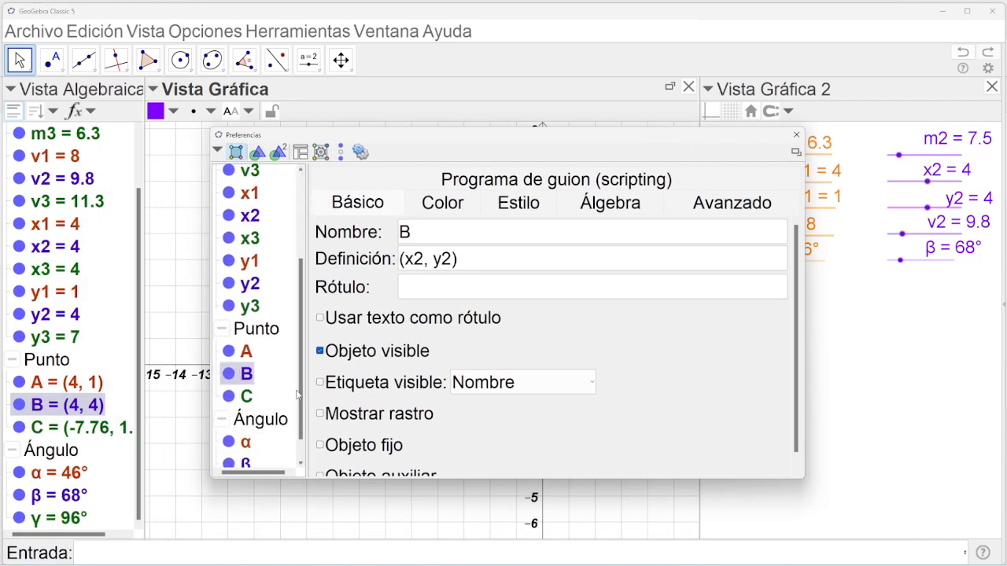
left_click(242, 397)
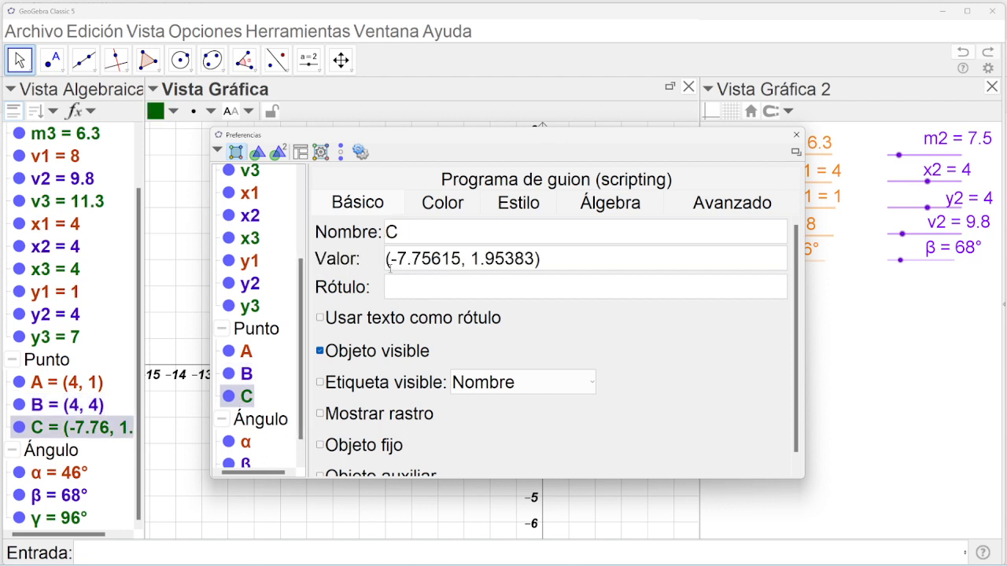
left_click(247, 354)
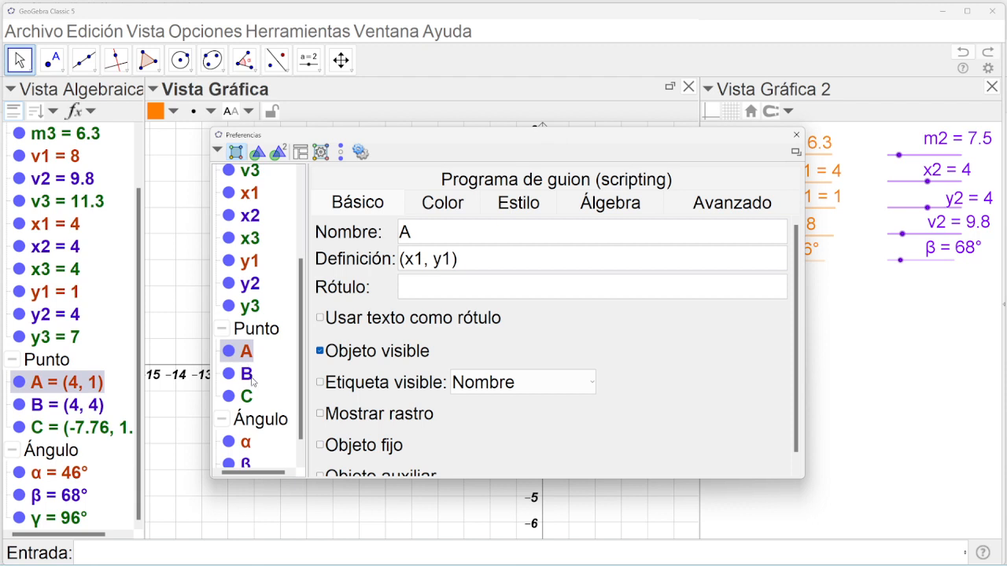
left_click(251, 381)
left_click(244, 400)
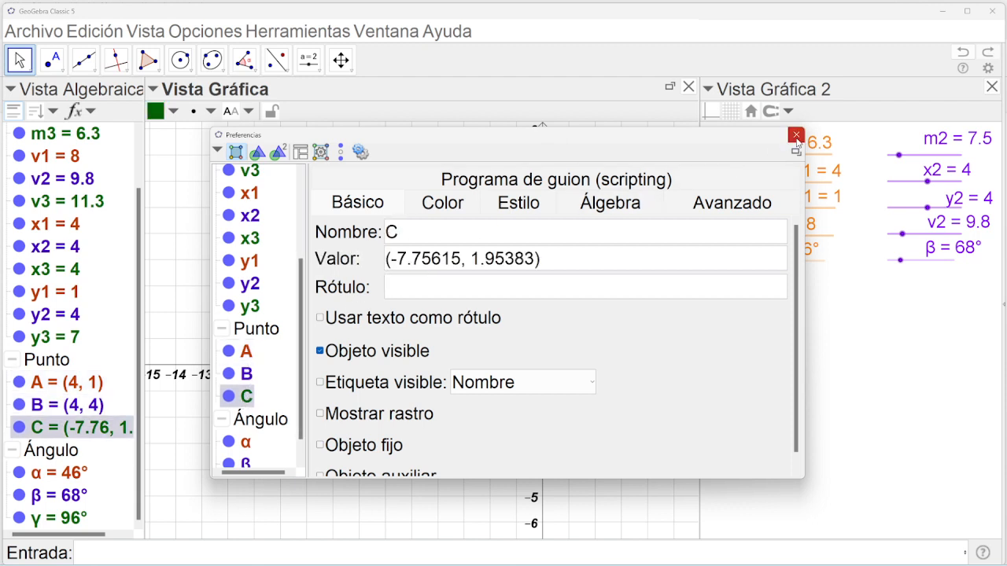
Redefine point C as (x3,y3), placing it at (4, 7), and close the dialog.
left_click_drag(393, 262, 535, 262)
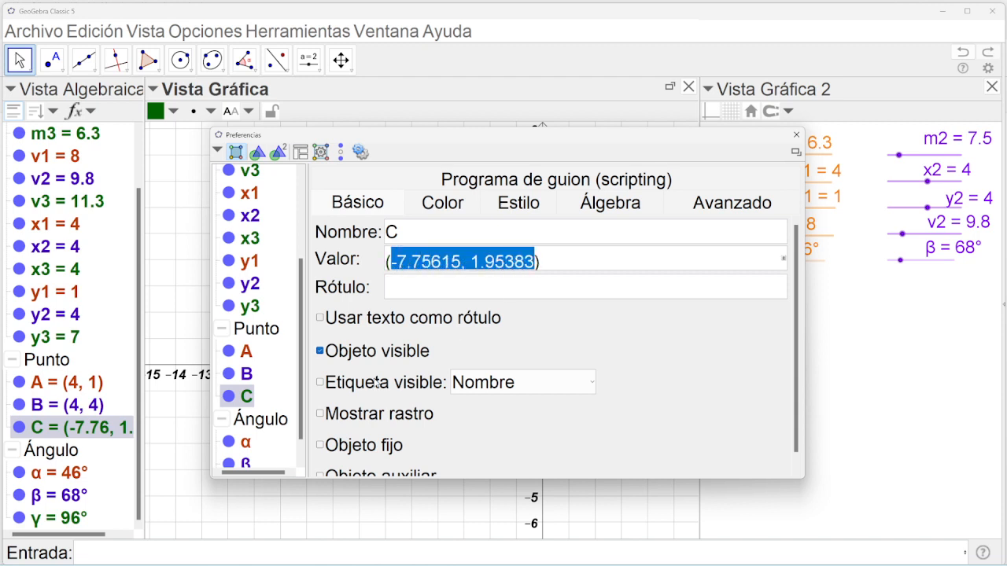
type("x3,")
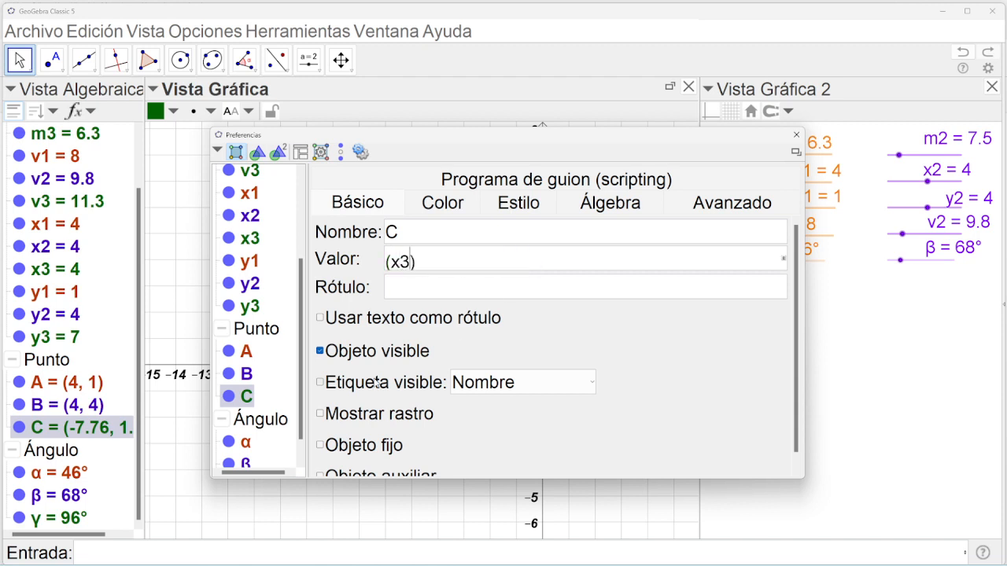
type("y3")
key("Return")
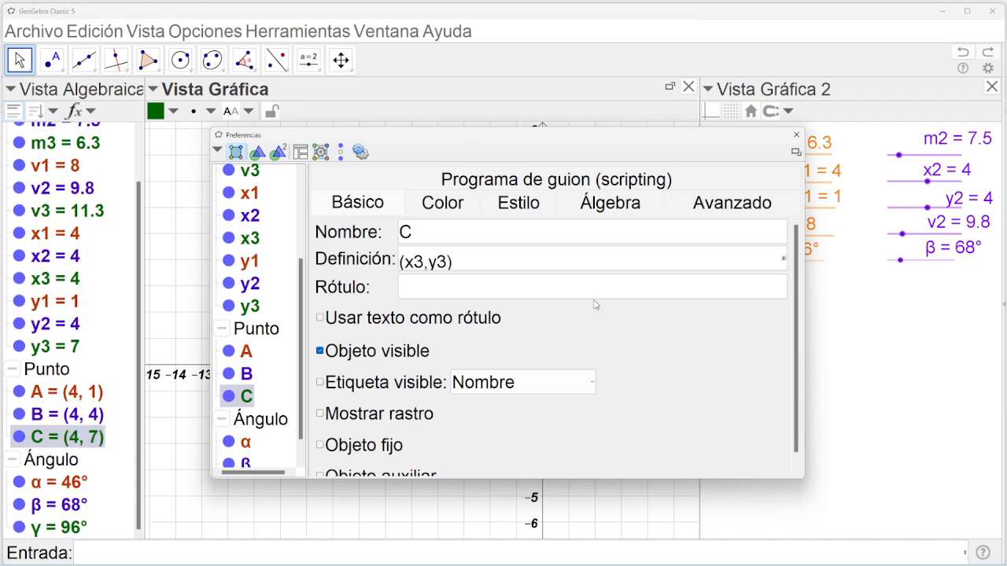
left_click(796, 134)
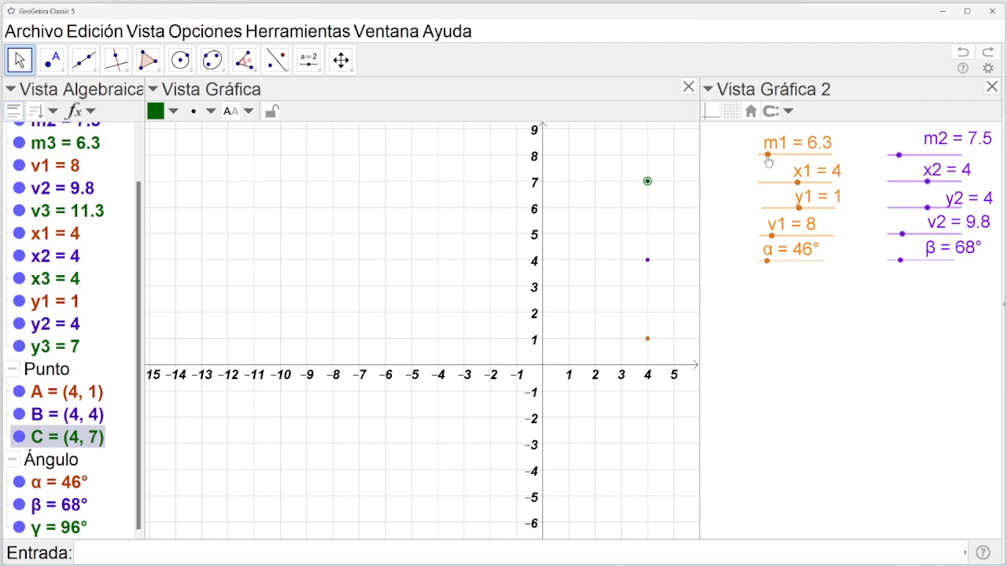
Set m1 to 5, widen Graphics 2 to show all sliders, and open m1's properties.
mouse_move(767, 159)
left_mouse_down()
mouse_move(792, 157)
mouse_move(765, 155)
left_mouse_up()
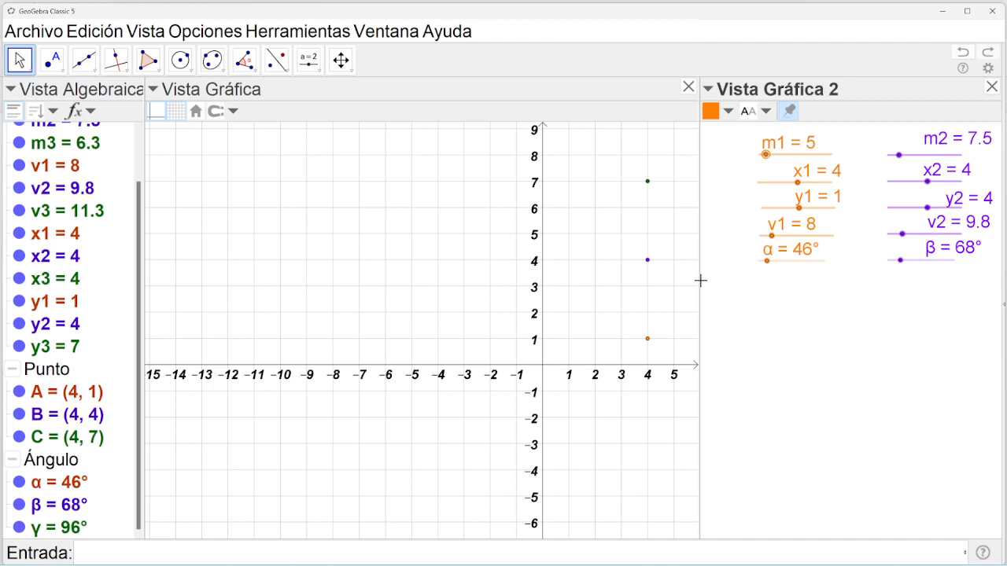
left_click_drag(699, 281, 387, 291)
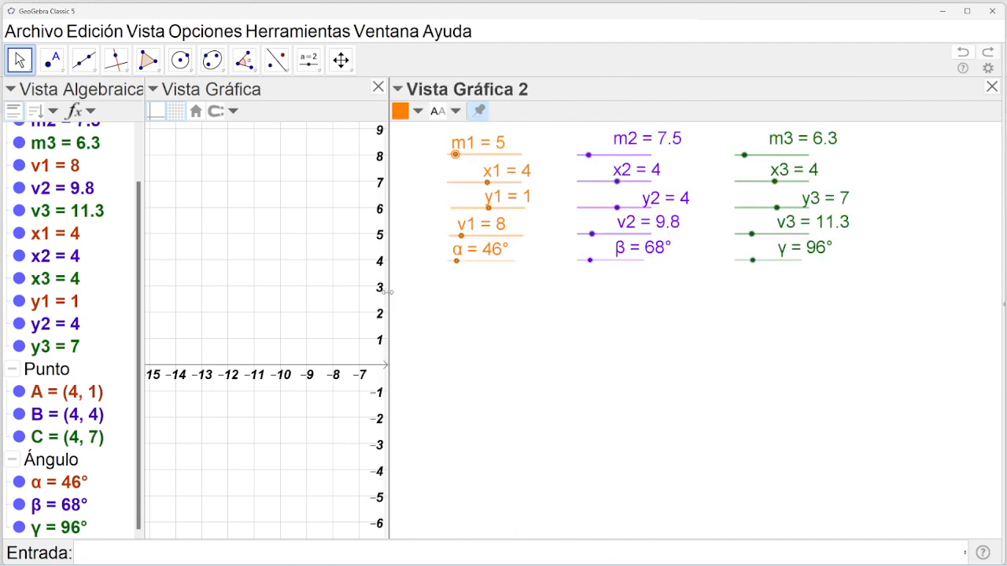
right_click(470, 158)
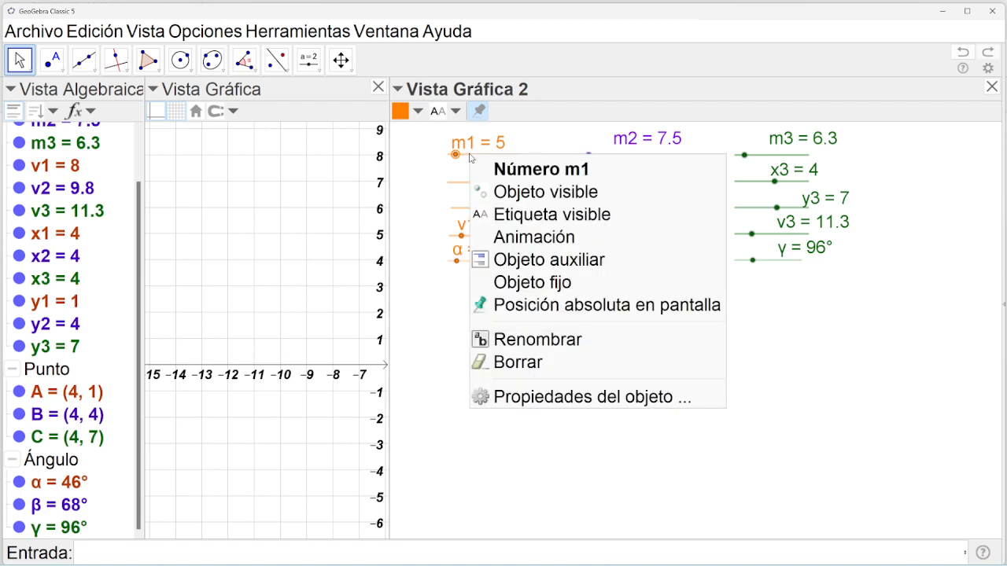
left_click(558, 397)
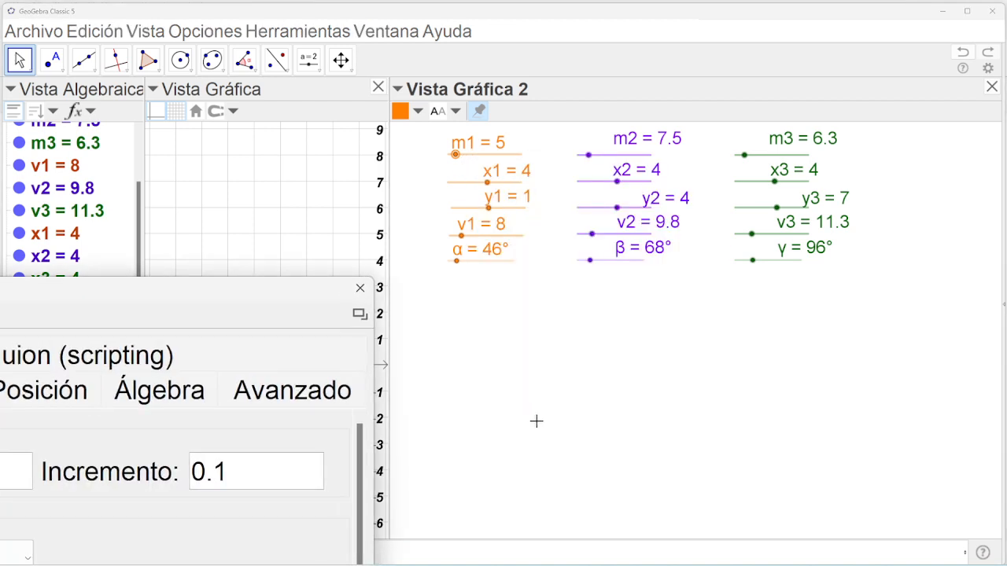
Reposition the properties window and open slider m1's On Update script.
left_click_drag(279, 291, 776, 113)
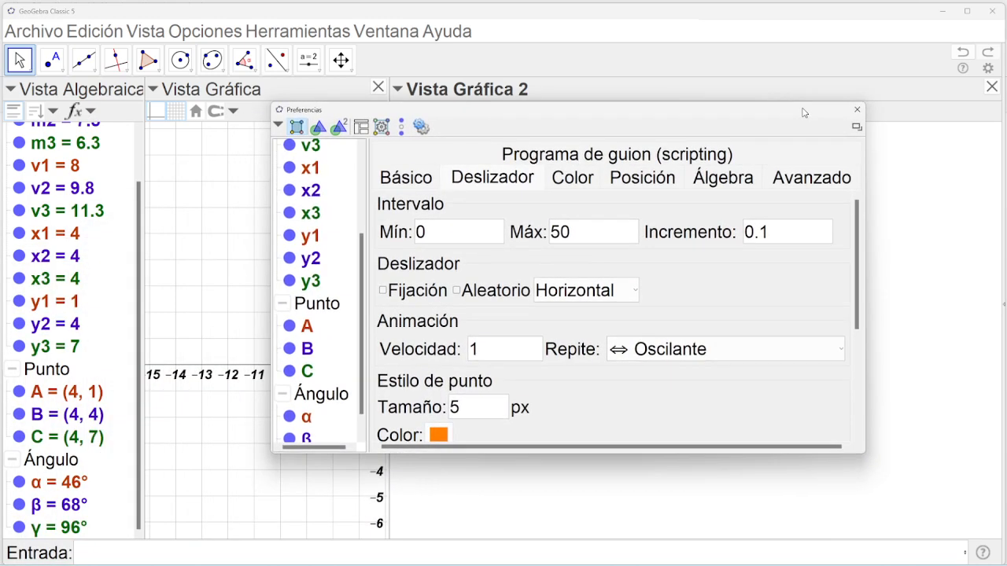
left_click_drag(361, 260, 366, 173)
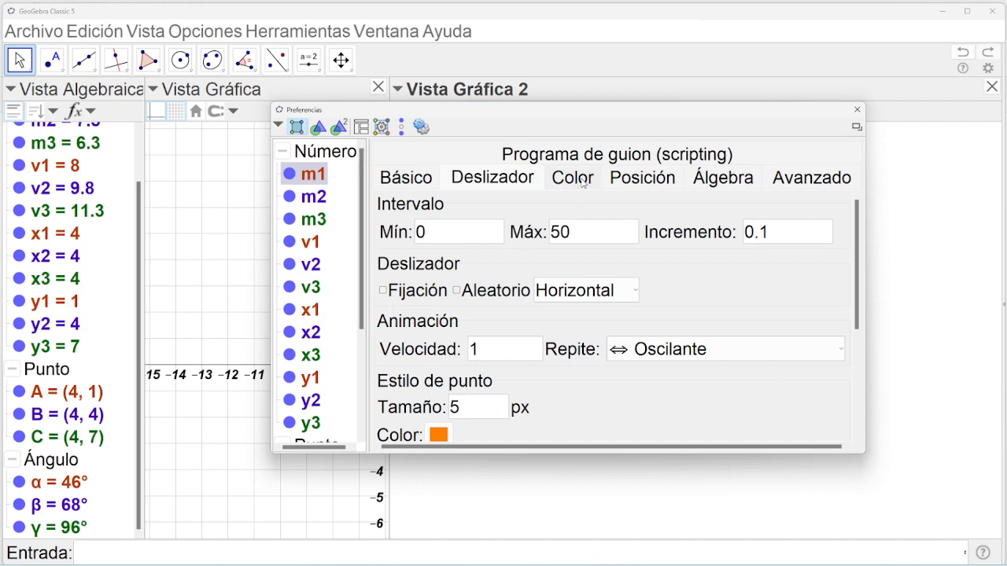
left_click(589, 157)
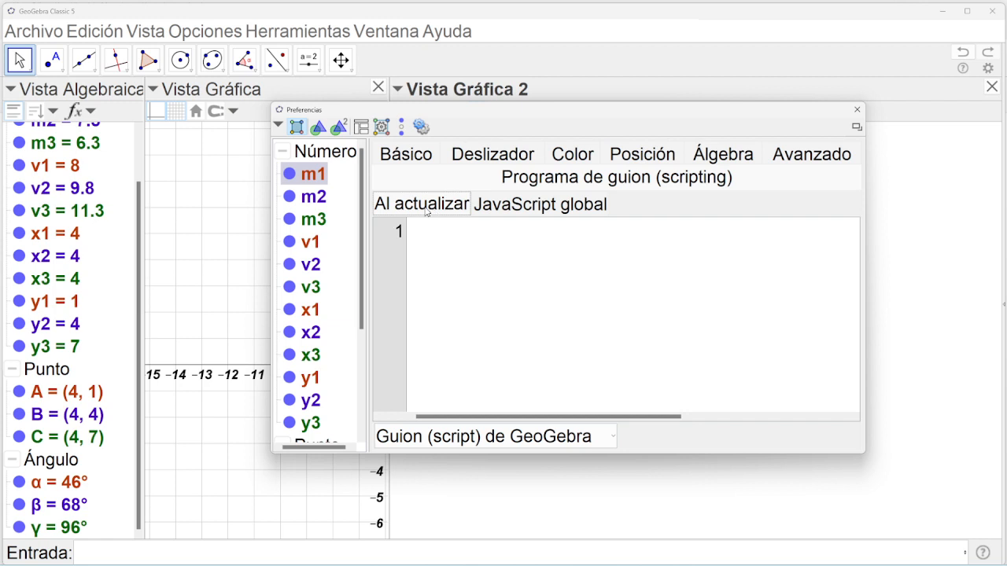
left_click(510, 207)
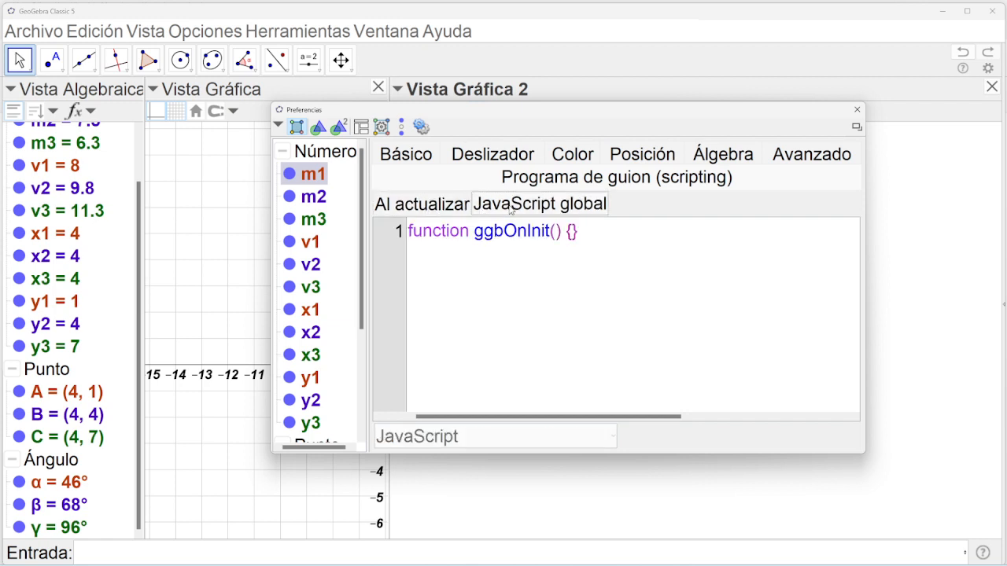
left_click(435, 206)
left_click(432, 252)
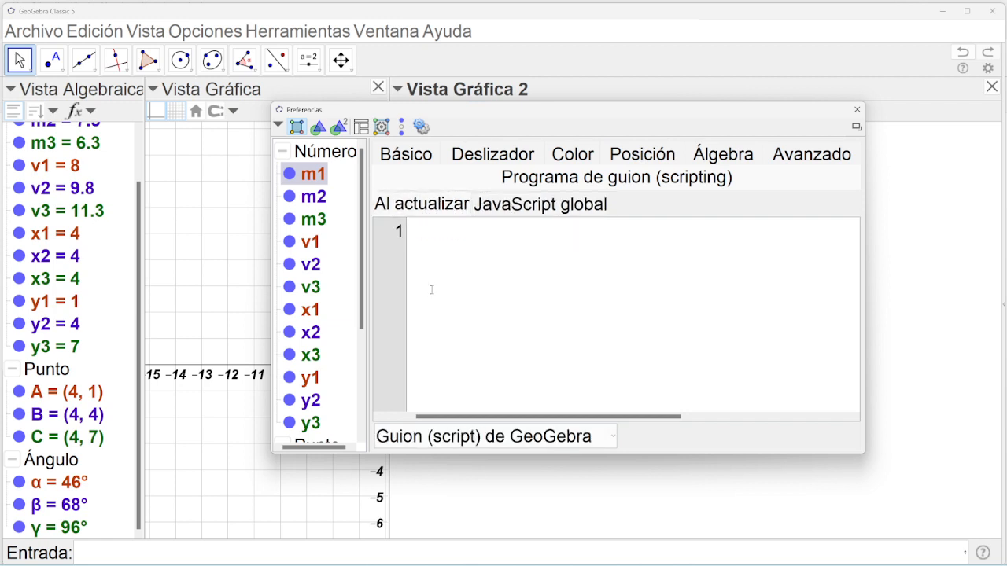
Enter TamañoPunto(A, m1) as m1's update script, then select slider m2.
type("Tamaño")
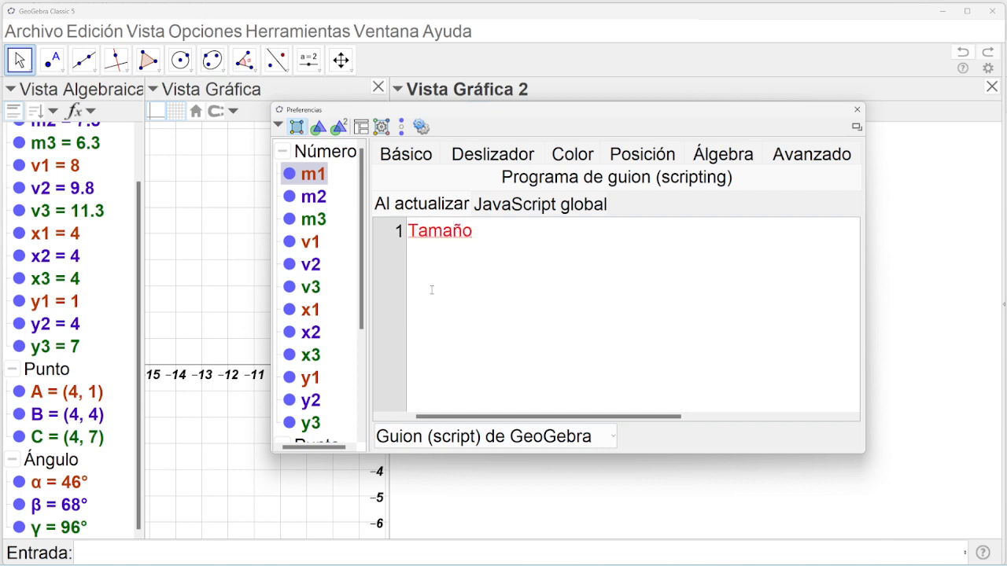
type("Punto")
left_click_drag(482, 230, 473, 231)
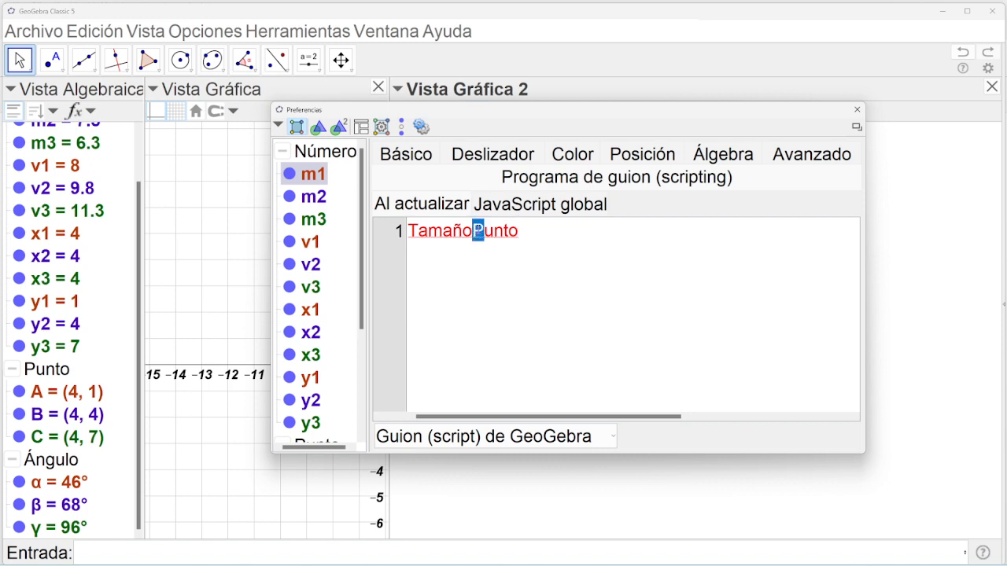
left_click(474, 231)
left_click(530, 236)
type("(")
key("BackSpace")
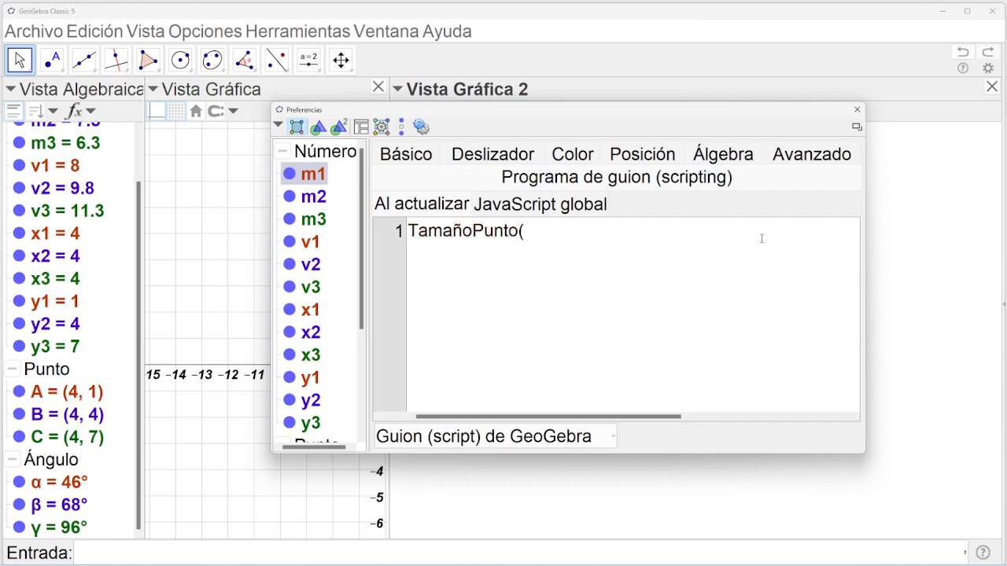
type("A, m1)")
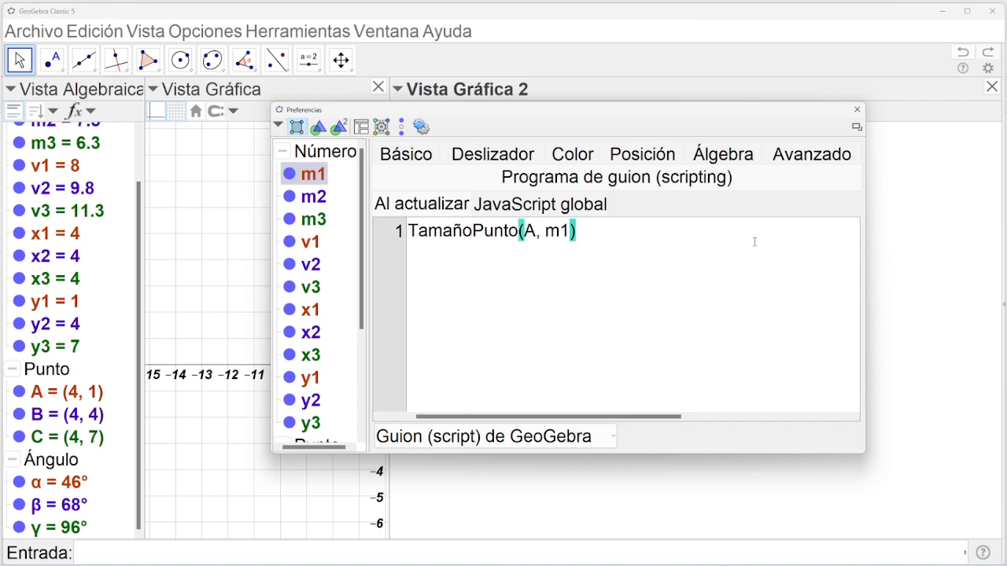
key("shift+Left")
key("shift+Left")
key("shift+Left")
key("shift+Left")
key("shift+Left")
key("shift+Left")
key("shift+Left")
key("shift+Left")
key("shift+Left")
key("shift+Left")
key("shift+Left")
key("shift+Left")
key("shift+Left")
key("shift+Left")
key("shift+Left")
key("shift+Left")
key("shift+Left")
key("shift+Left")
key("ctrl+c")
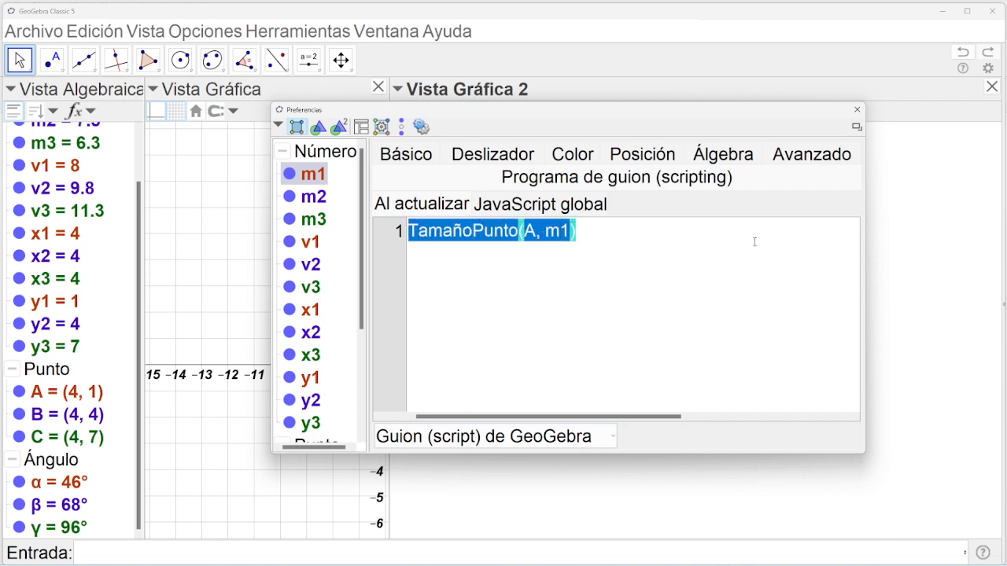
left_click(699, 265)
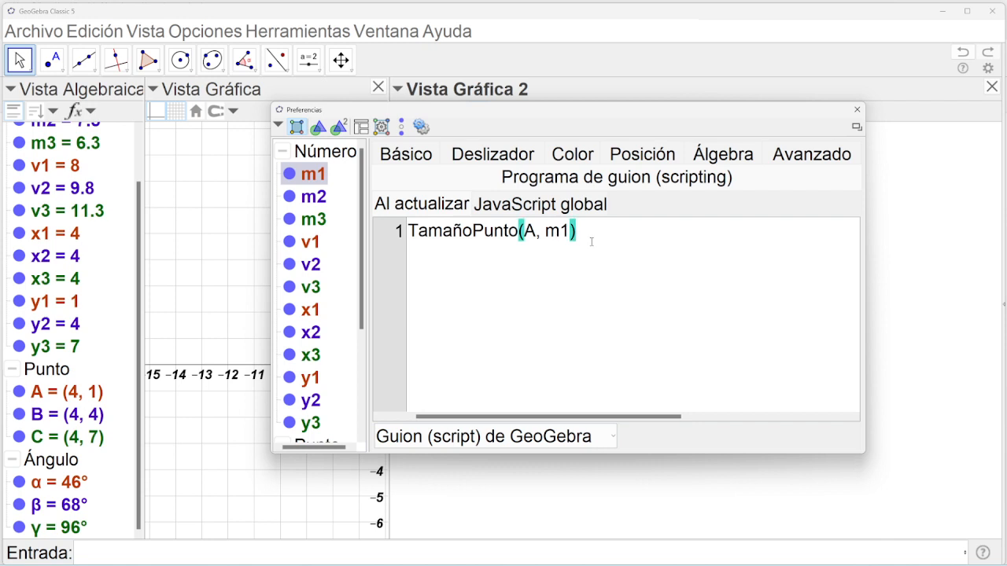
left_click(322, 202)
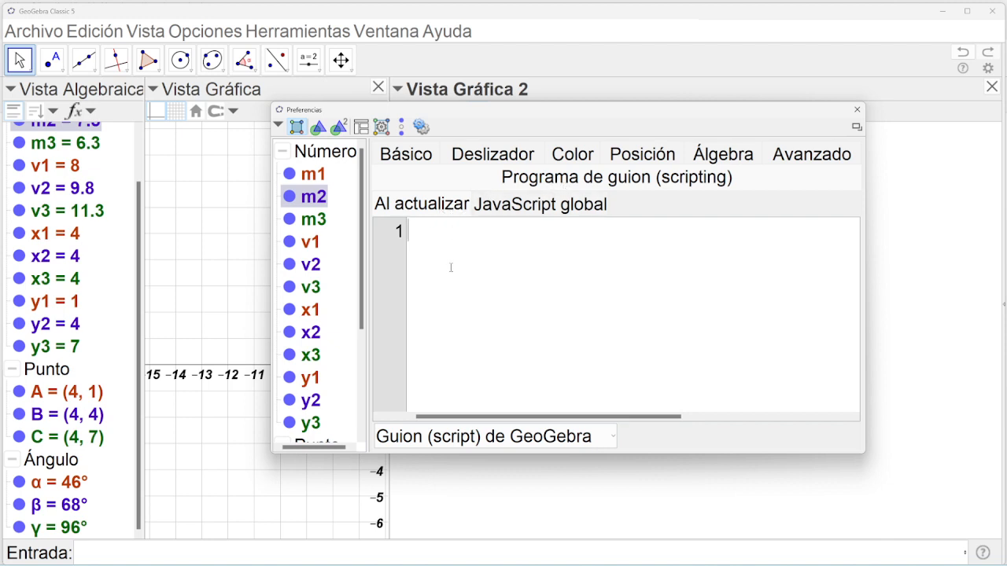
Give slider m2 the update script TamañoPunto(B, m2).
key("ctrl+v")
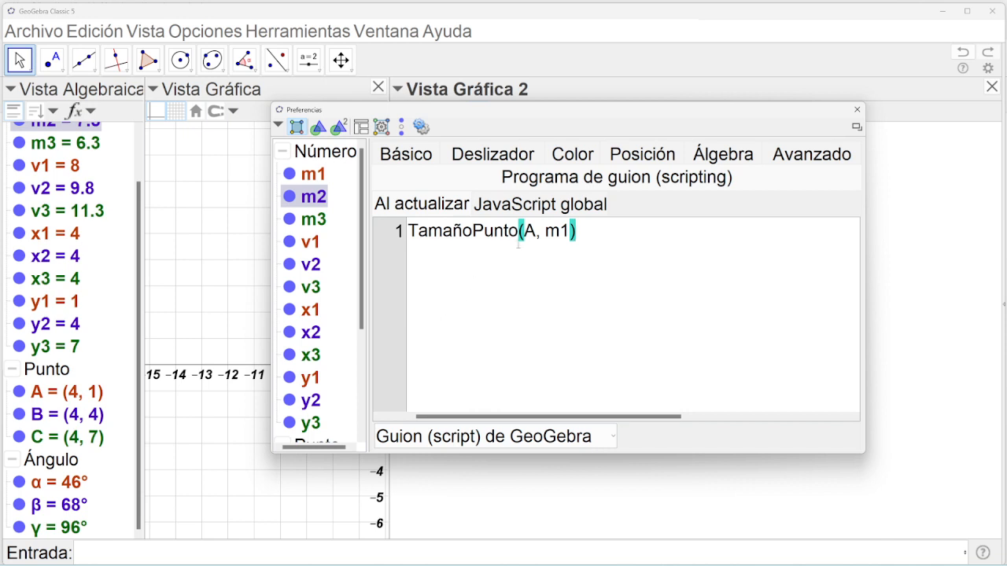
double_click(537, 230)
type("B")
left_click_drag(568, 231, 560, 231)
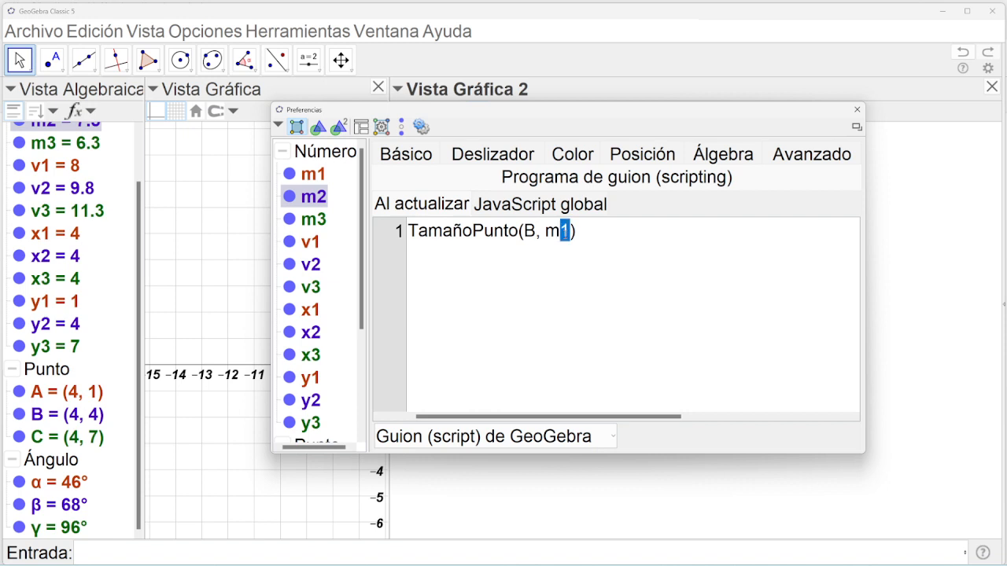
type("2")
Give slider m3 the update script TamañoPunto(C, m3).
left_click(318, 223)
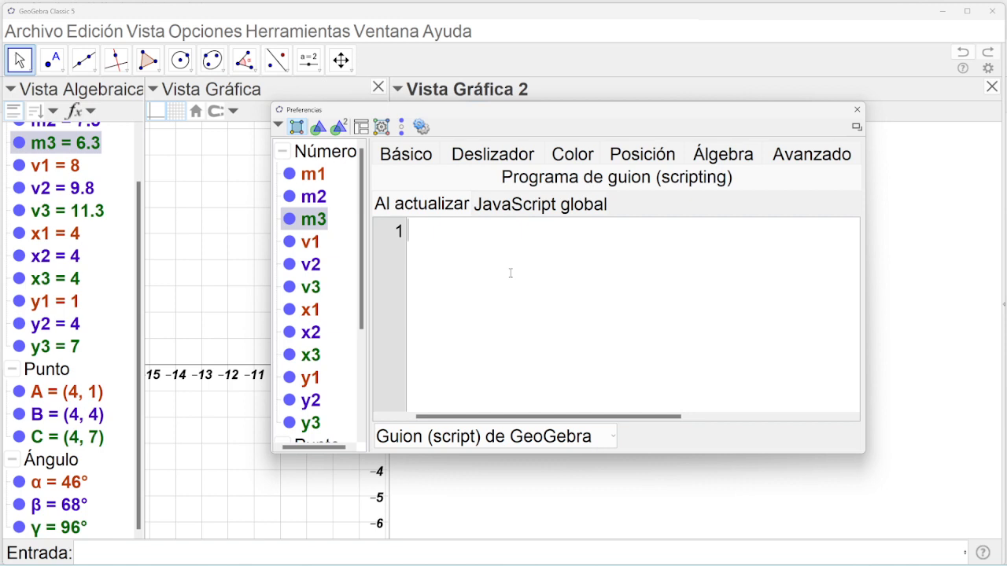
key("ctrl+v")
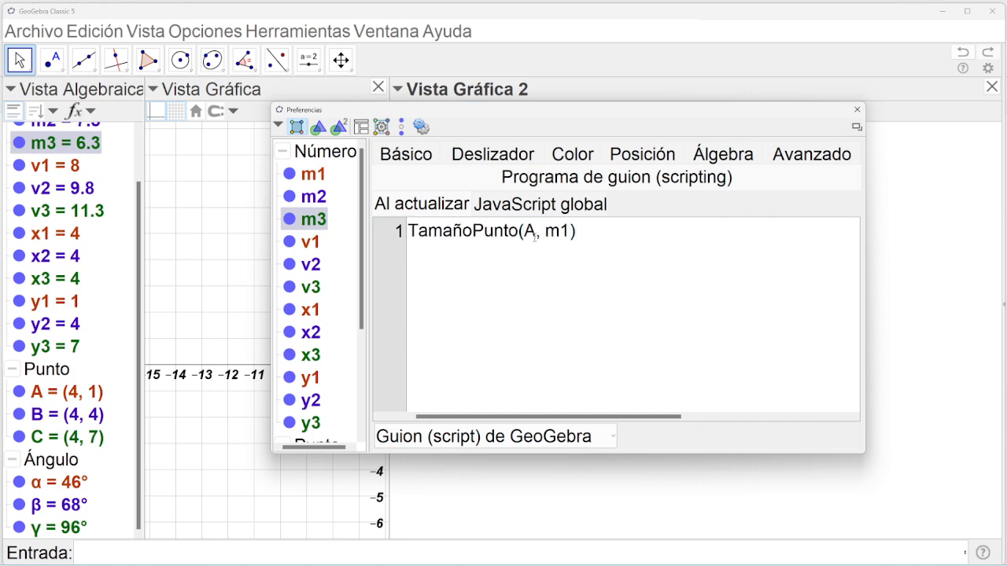
double_click(534, 234)
type("C")
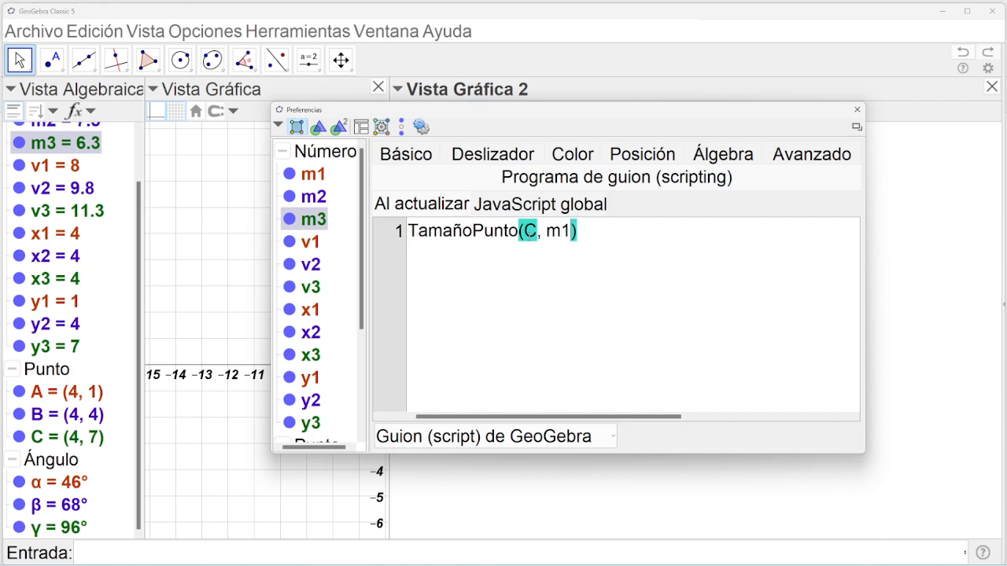
key("BackSpace")
type("3")
Close the preferences, widen the main graphics view and pan points A, B, C into view.
left_click_drag(363, 311, 352, 259)
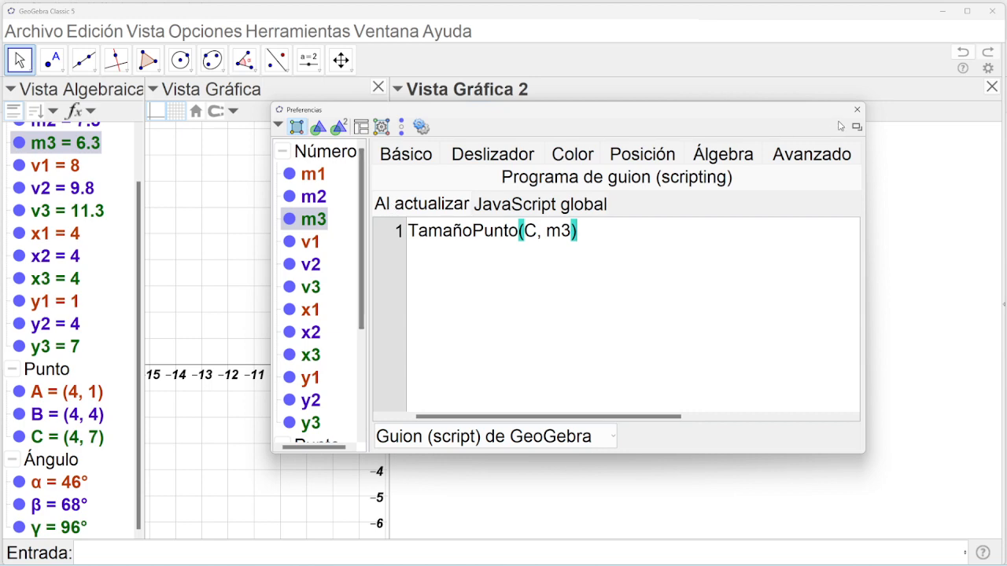
left_click(856, 110)
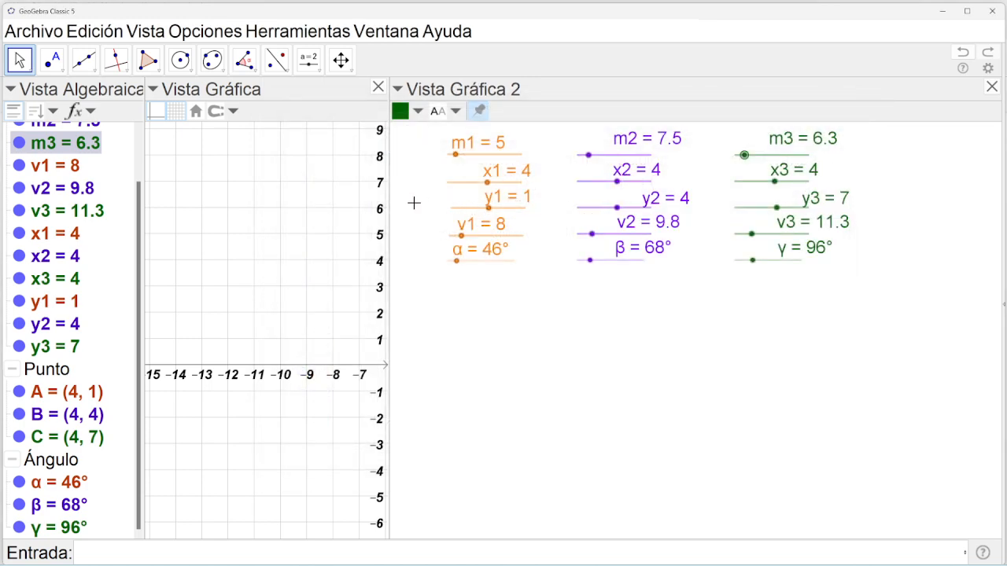
left_click_drag(388, 210, 618, 211)
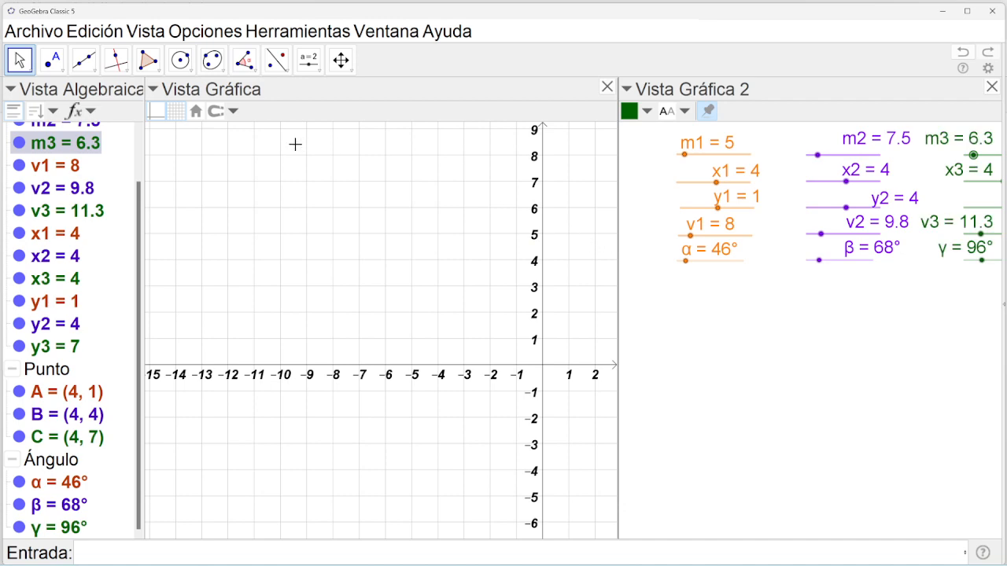
left_click(340, 59)
left_click_drag(442, 259, 234, 281)
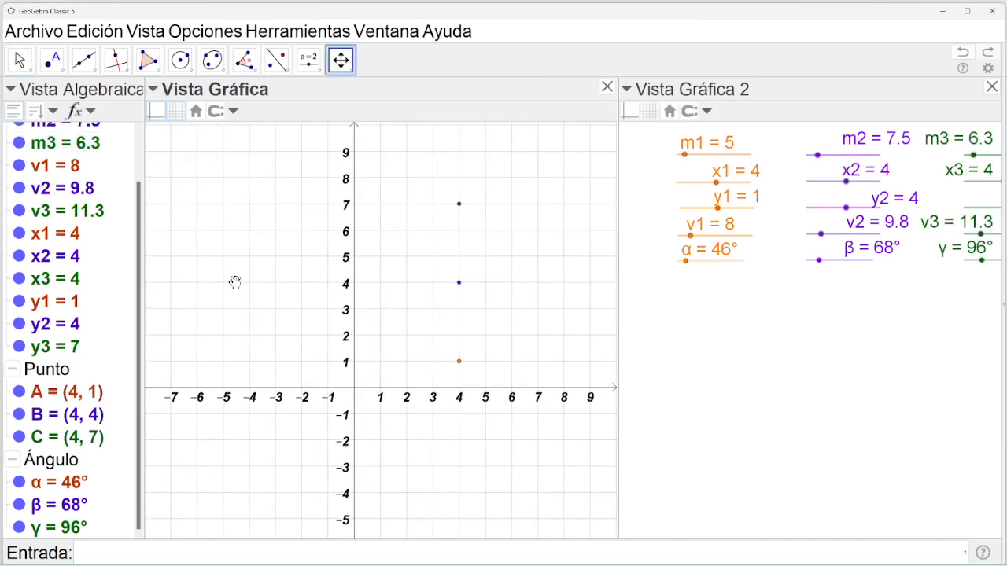
left_click_drag(575, 304, 401, 327)
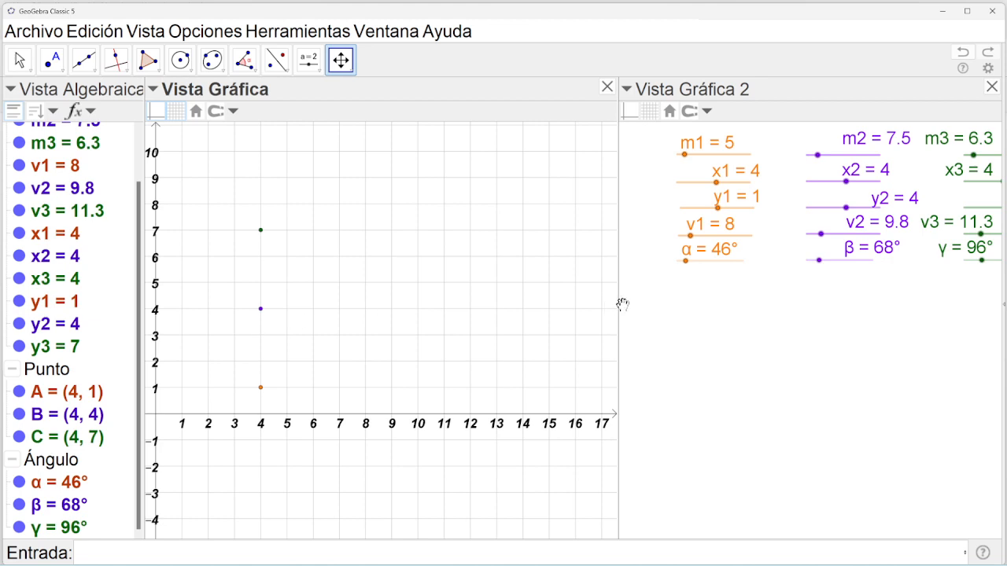
Drag sliders m1, m2, m3 to 10.5, 13.5 and 10.8, resizing points A, B, C.
left_click_drag(617, 303, 480, 315)
left_click(17, 67)
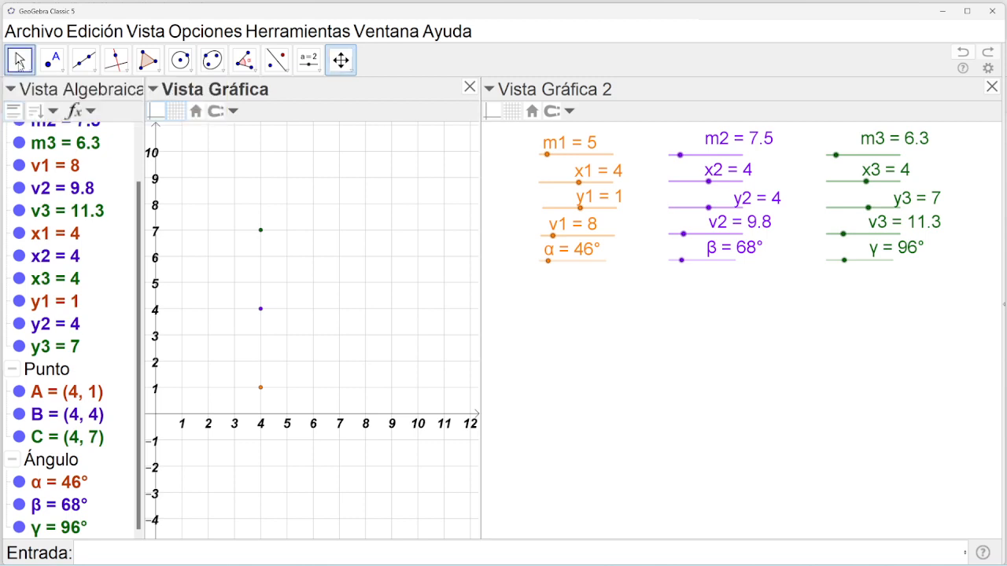
left_click_drag(548, 154, 581, 155)
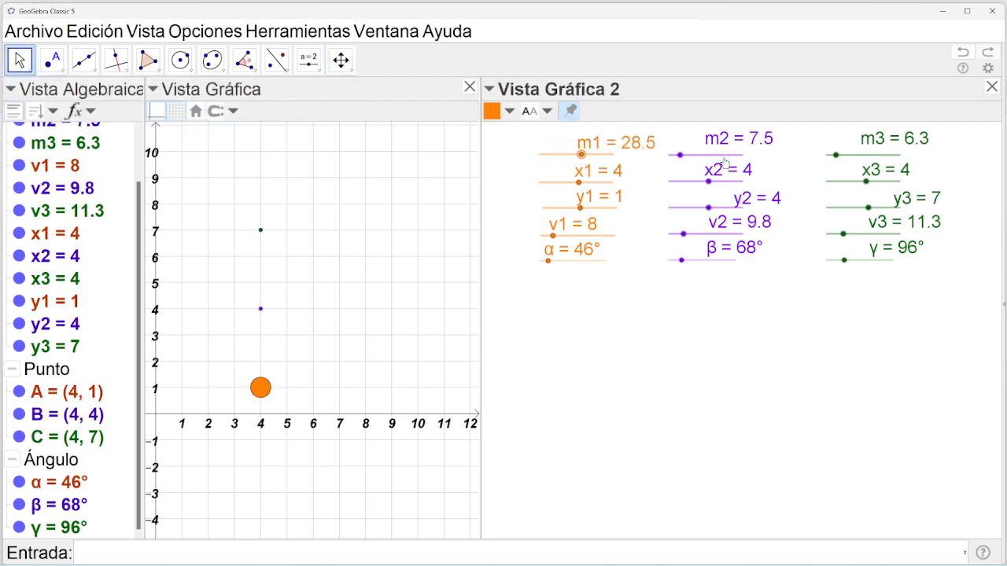
left_click_drag(683, 160, 714, 159)
mouse_move(836, 155)
left_mouse_down()
mouse_move(903, 161)
mouse_move(844, 163)
left_mouse_up()
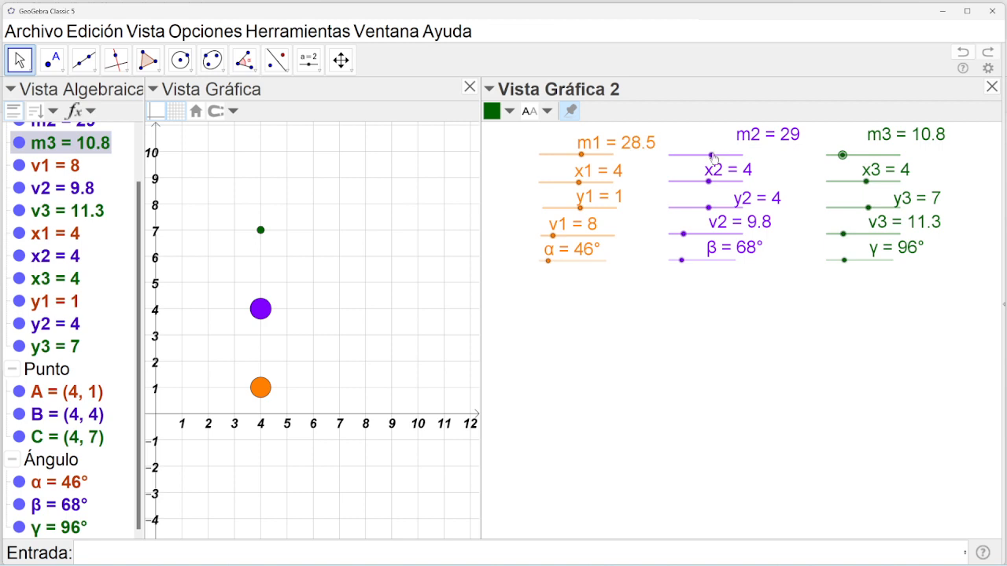
left_click_drag(712, 155, 689, 158)
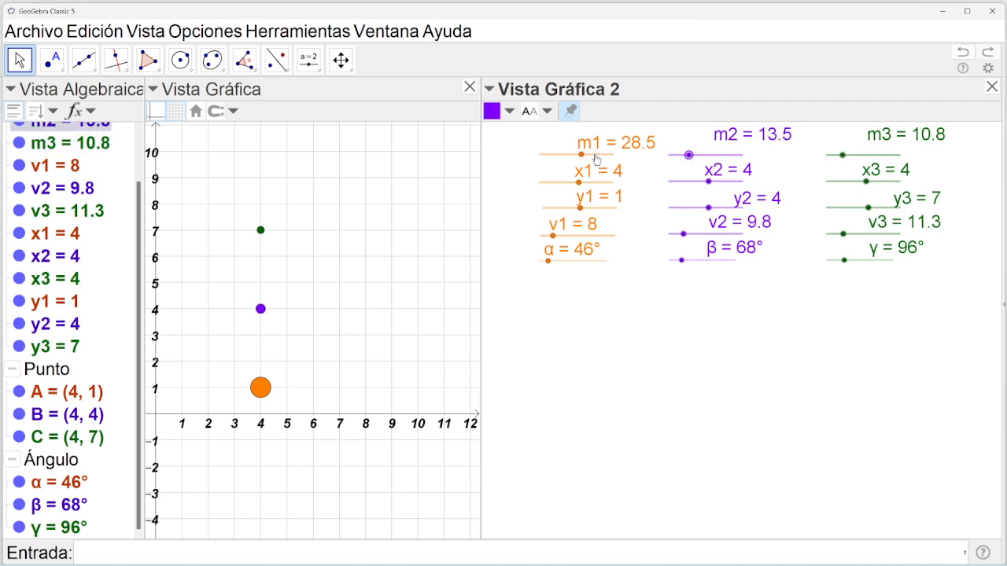
left_click_drag(581, 154, 556, 161)
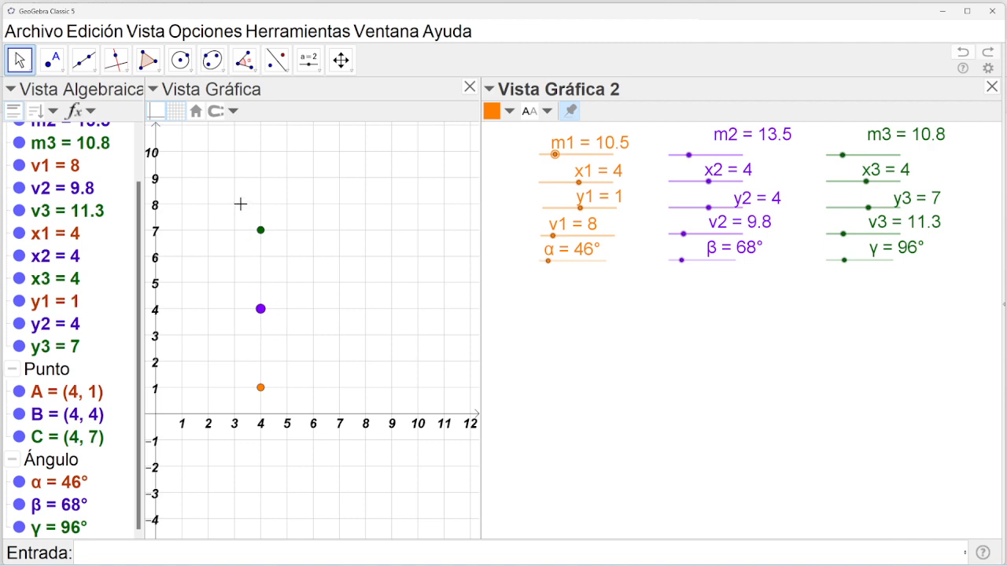
Close the second graphics view and shift the main view slightly right.
left_click(342, 61)
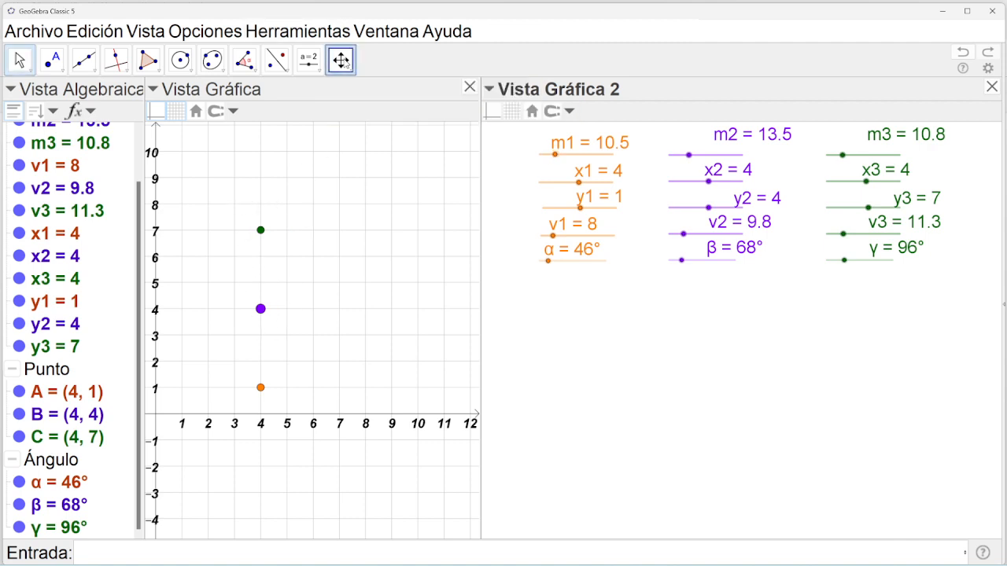
left_click(345, 63)
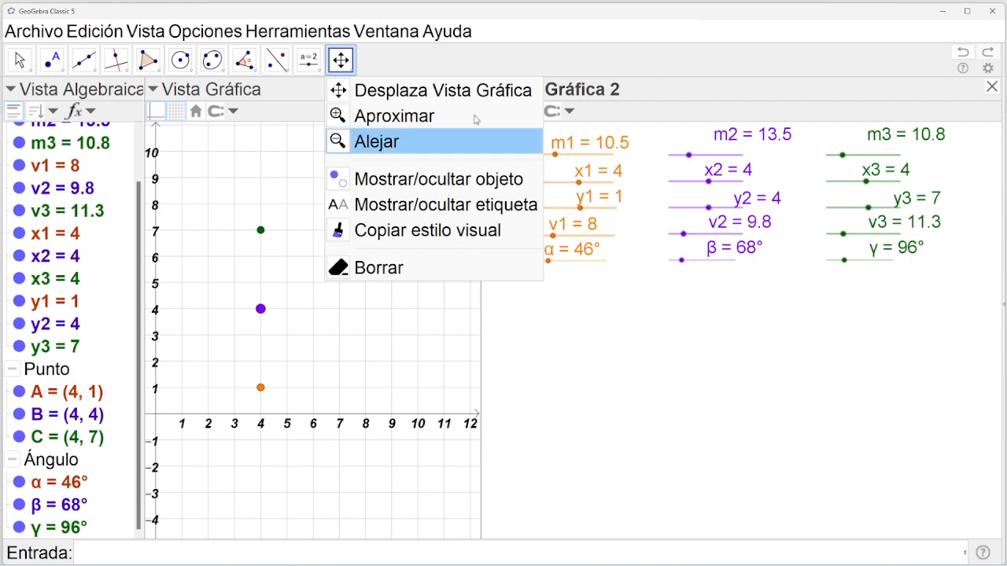
left_click(417, 67)
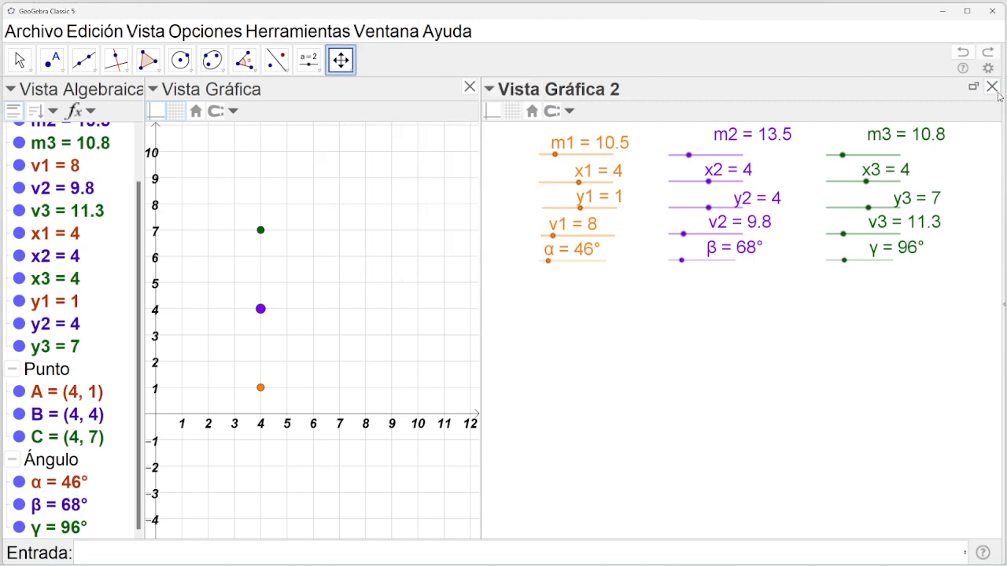
left_click(992, 87)
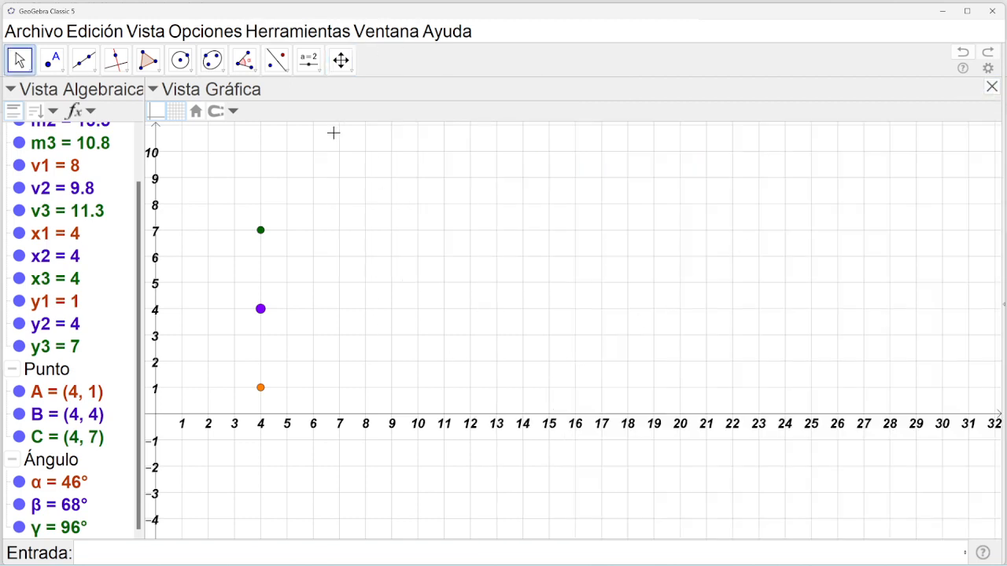
left_click(340, 60)
left_click_drag(408, 351, 555, 322)
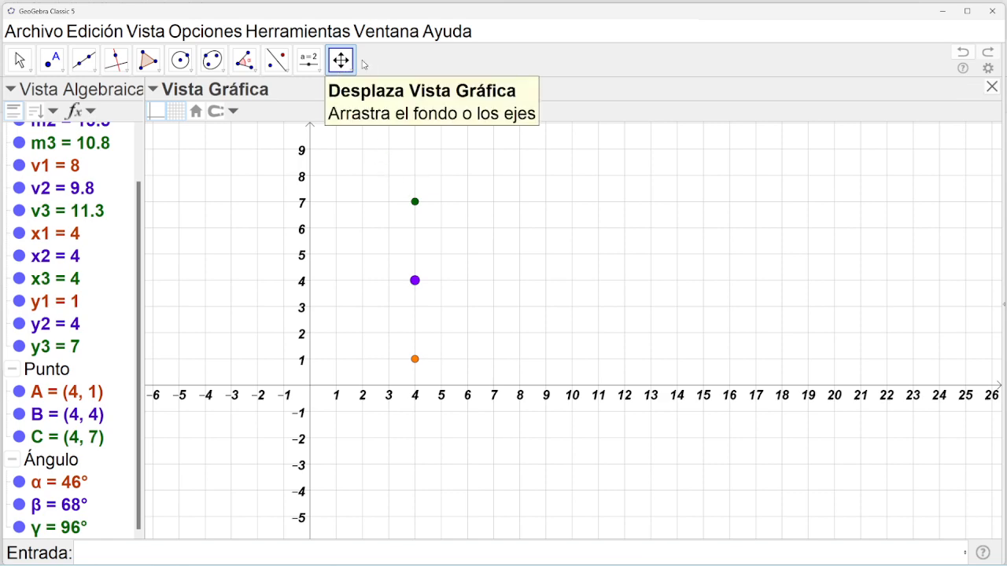
Reopen Graphics 2 from the View menu, then close it again.
left_click(149, 32)
mouse_move(185, 38)
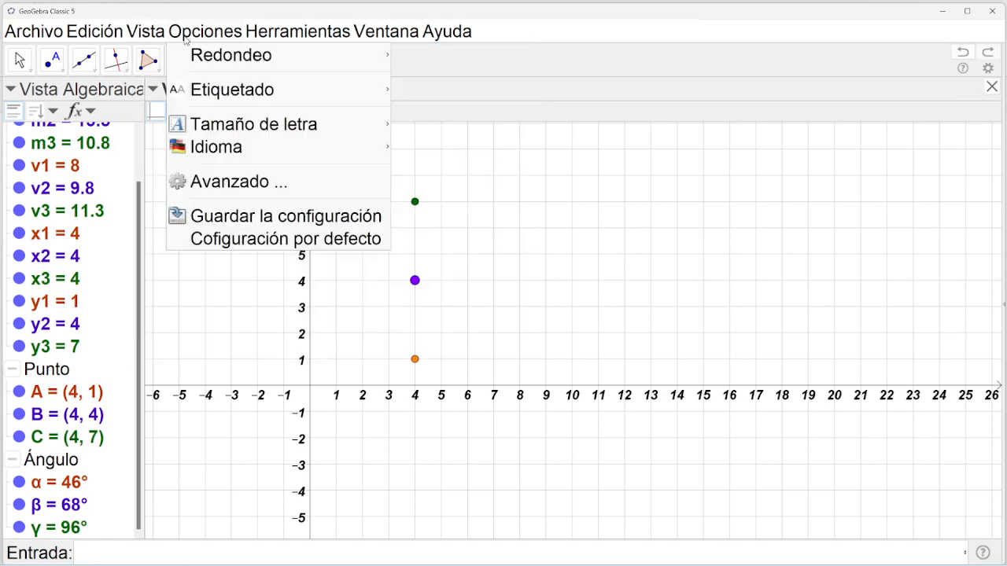
left_click(202, 144)
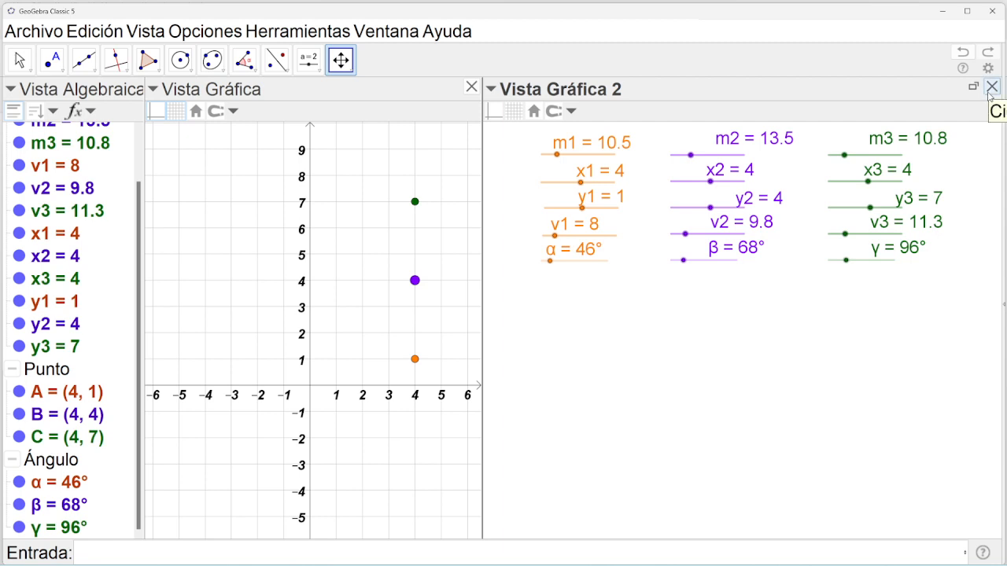
left_click(991, 88)
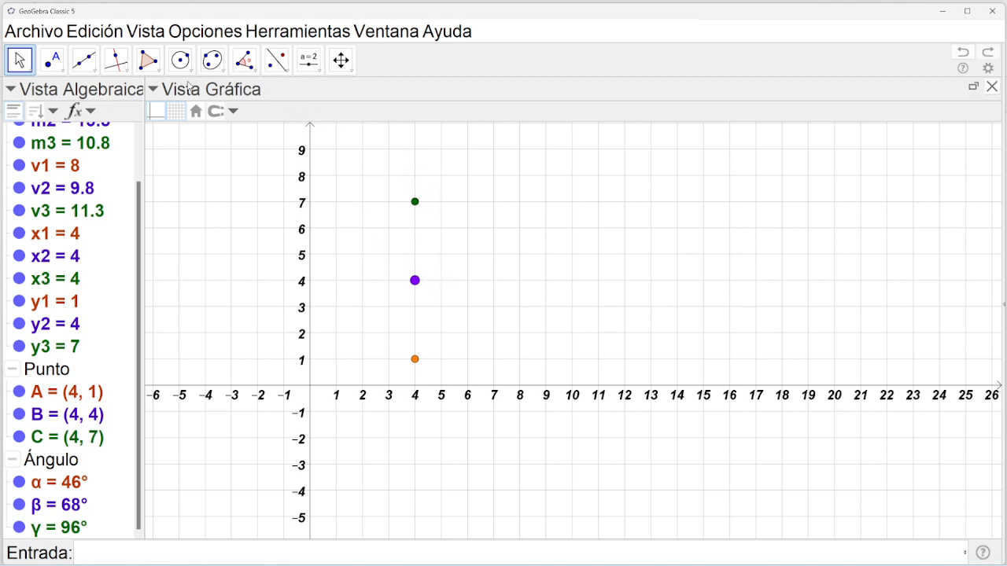
Draw radius-1 circles centred on points C, B and A.
left_click(180, 60)
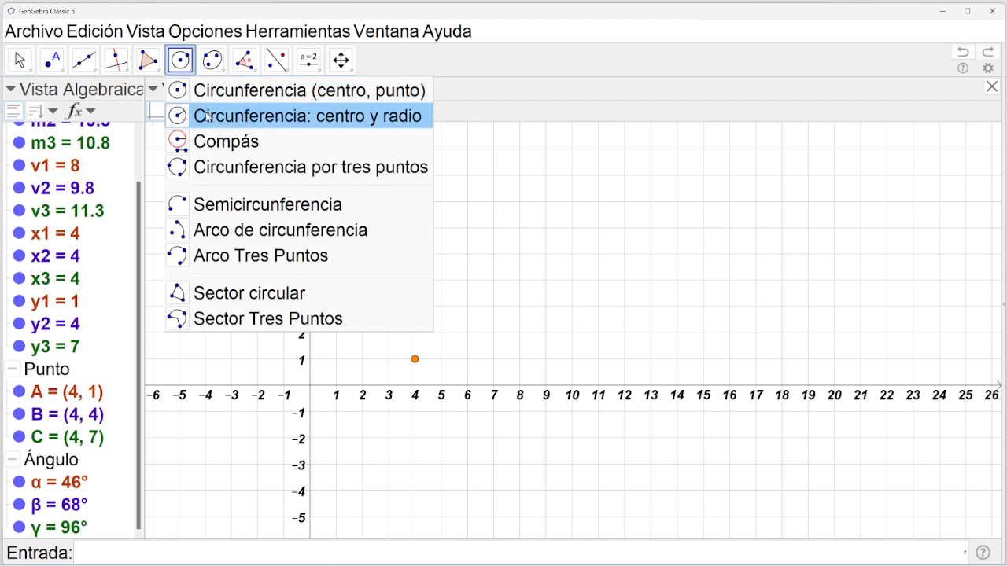
left_click(359, 118)
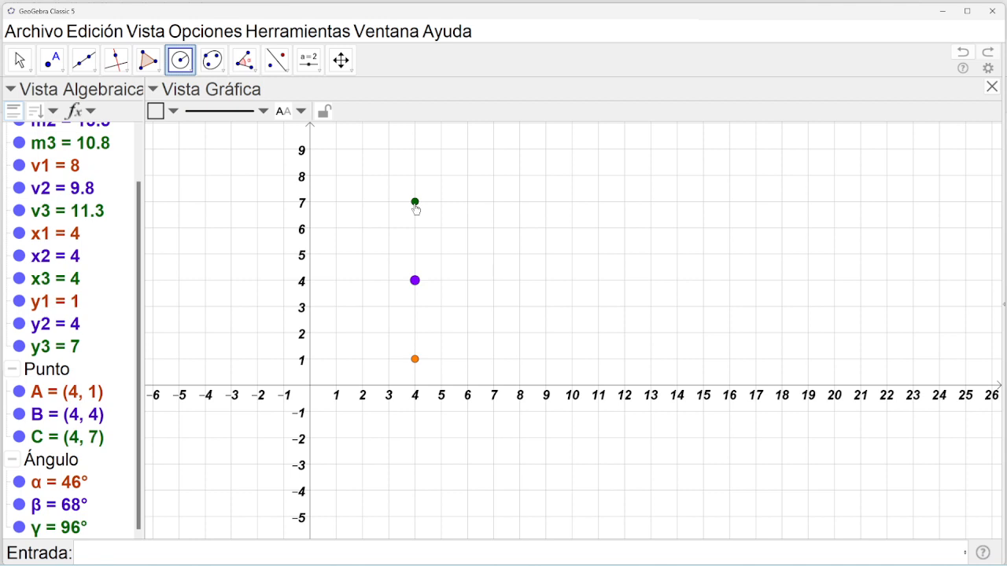
left_click(416, 206)
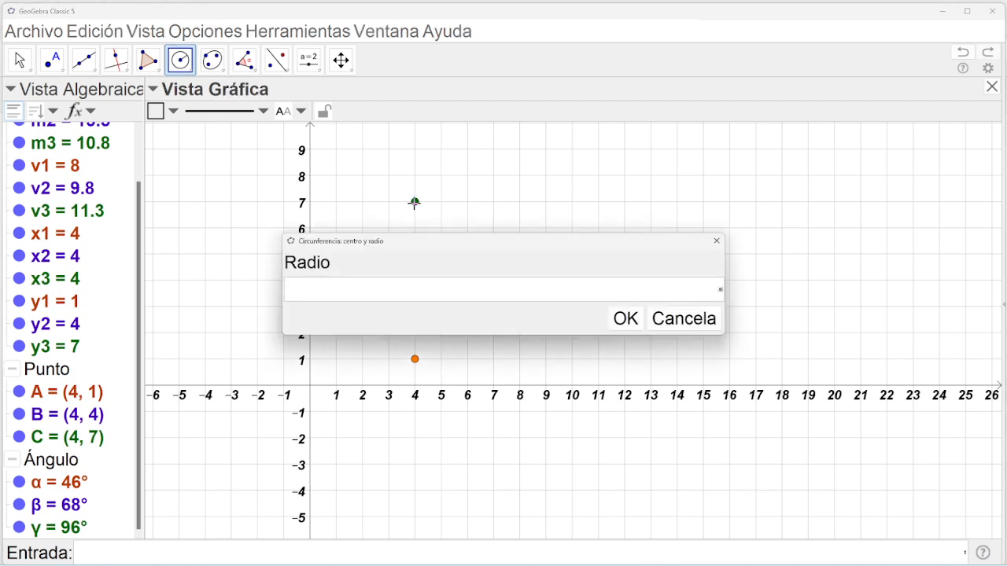
type("1")
left_click(623, 318)
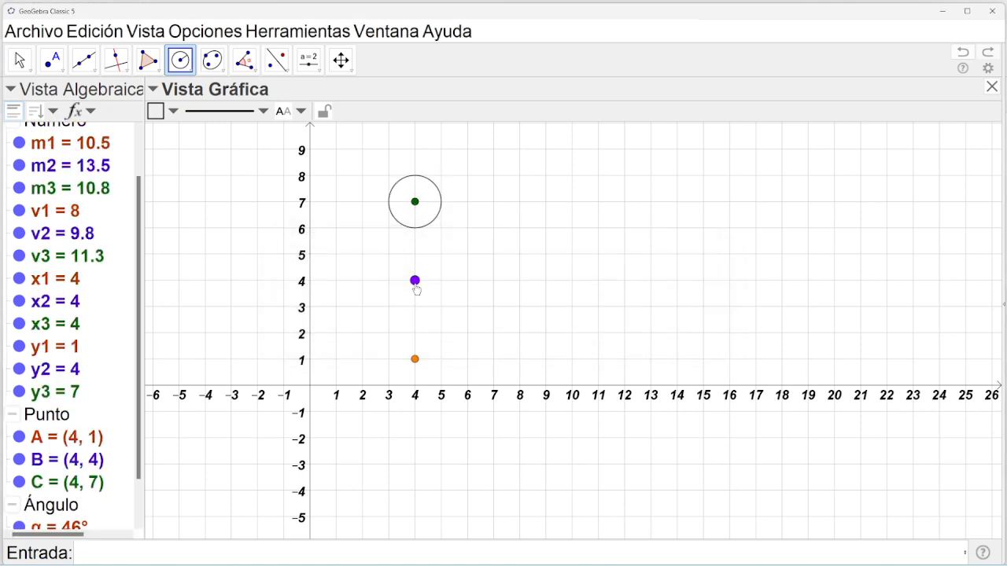
left_click(415, 283)
type("1")
left_click(625, 318)
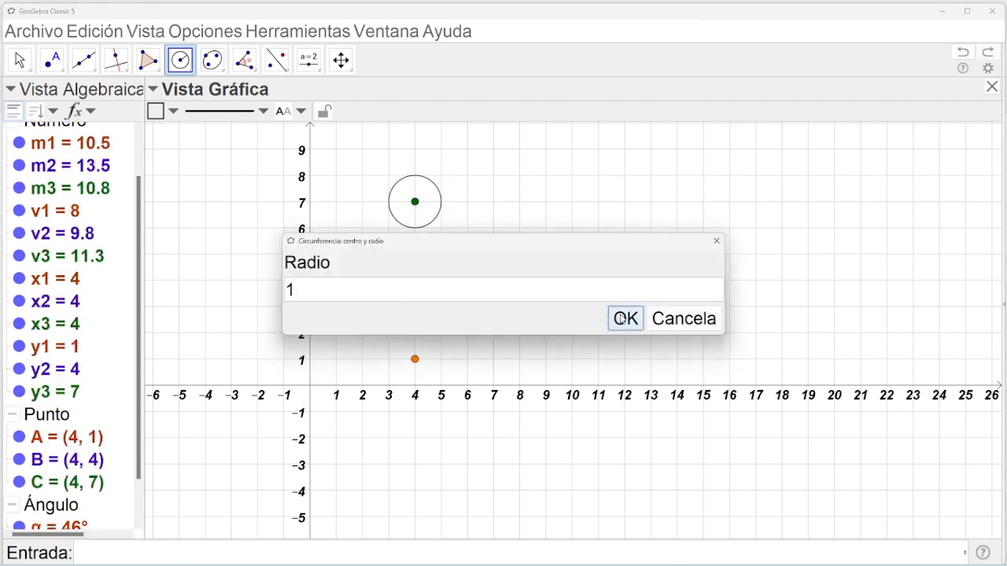
left_click(417, 361)
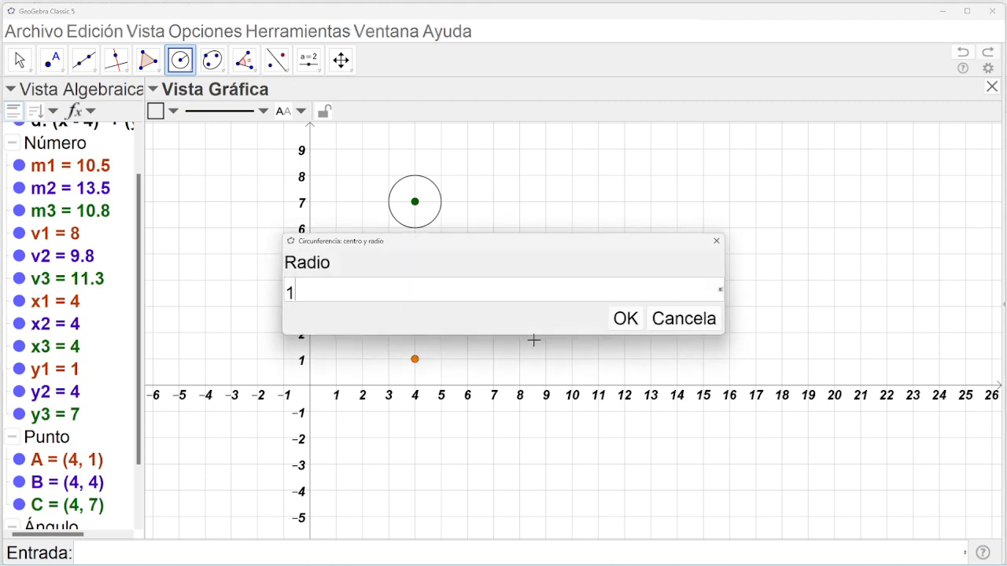
left_click(626, 318)
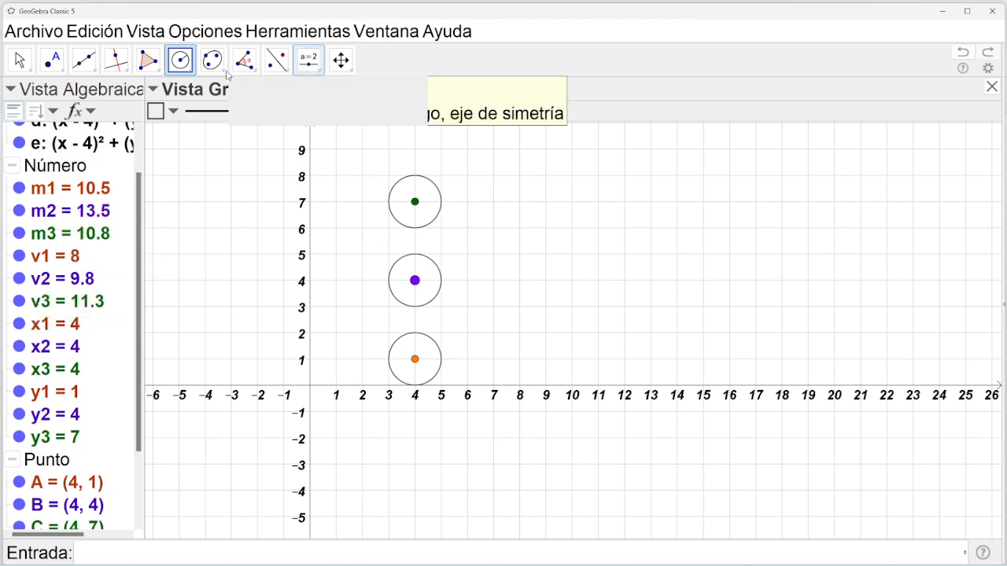
Draw lines through C, B and A perpendicular to the y-axis (y = 7, 4, 1).
left_click(123, 73)
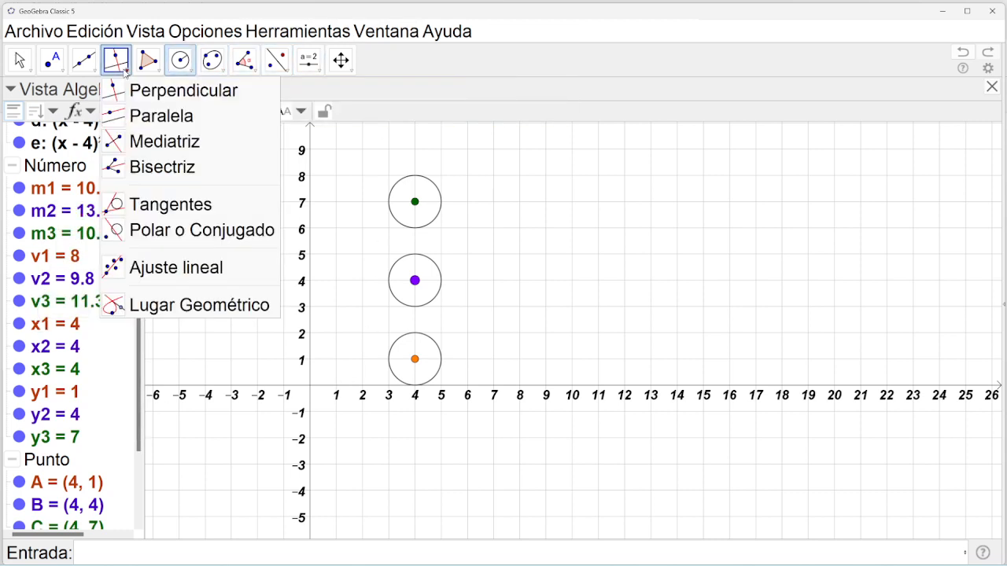
left_click(141, 95)
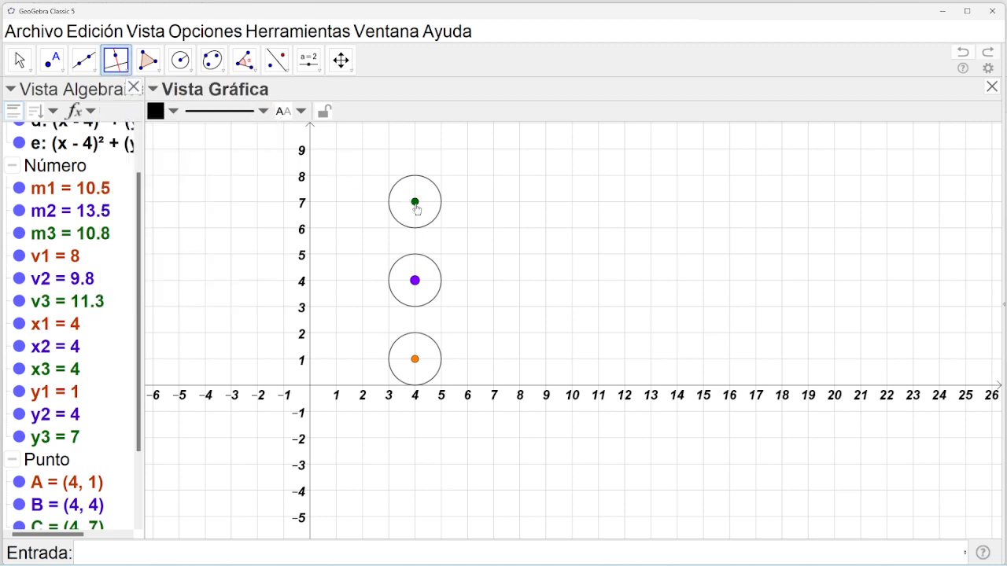
left_click(416, 206)
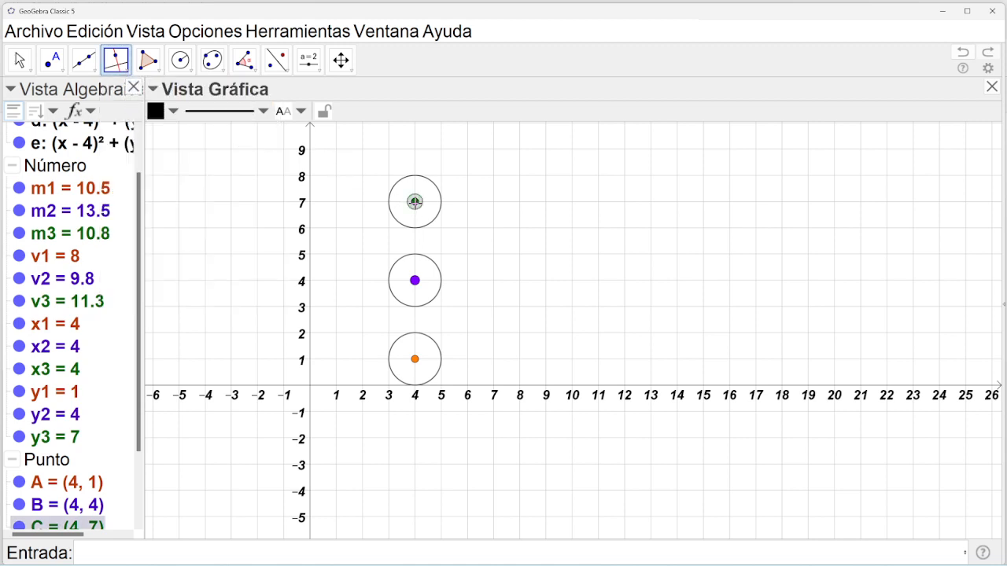
left_click(311, 210)
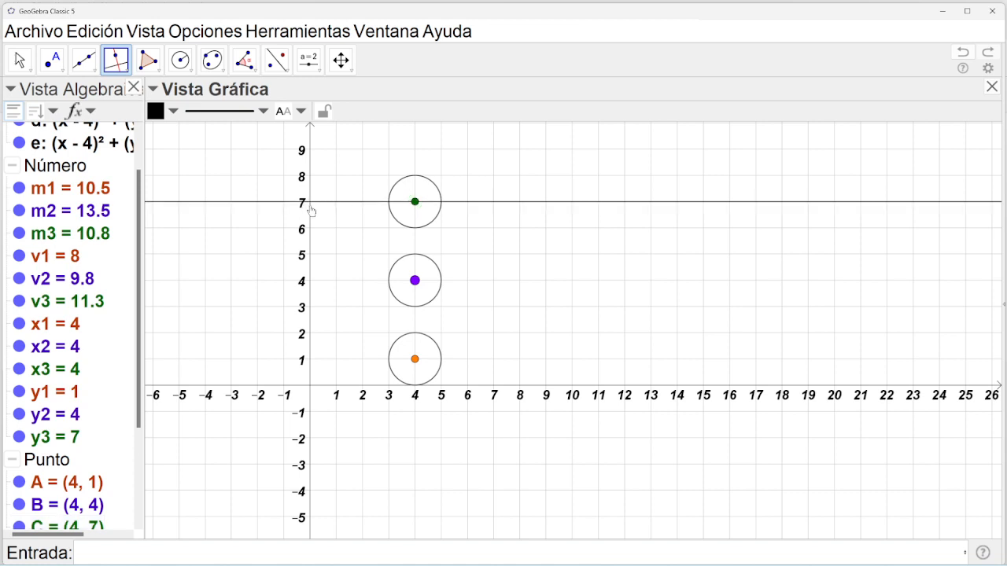
left_click(416, 280)
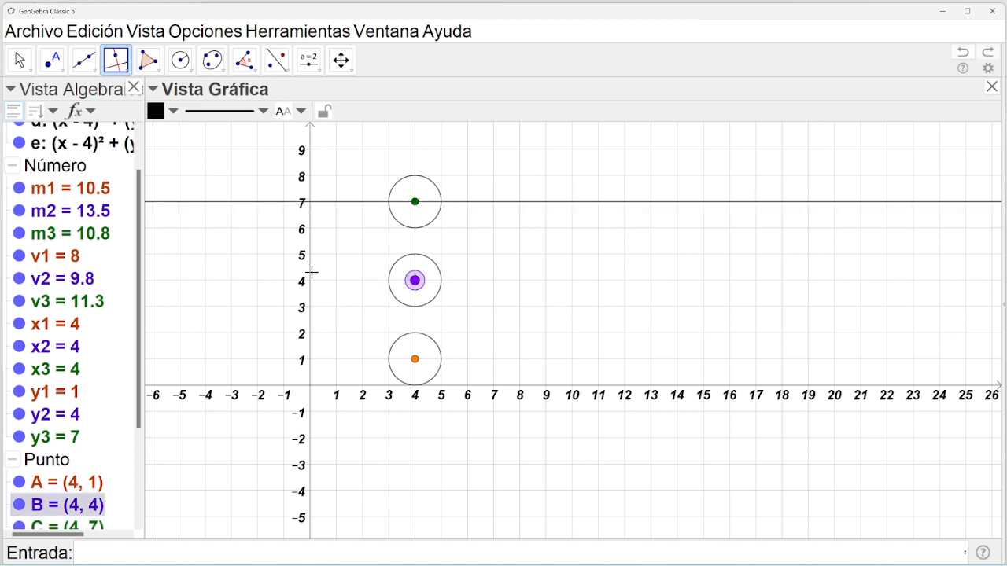
left_click(311, 280)
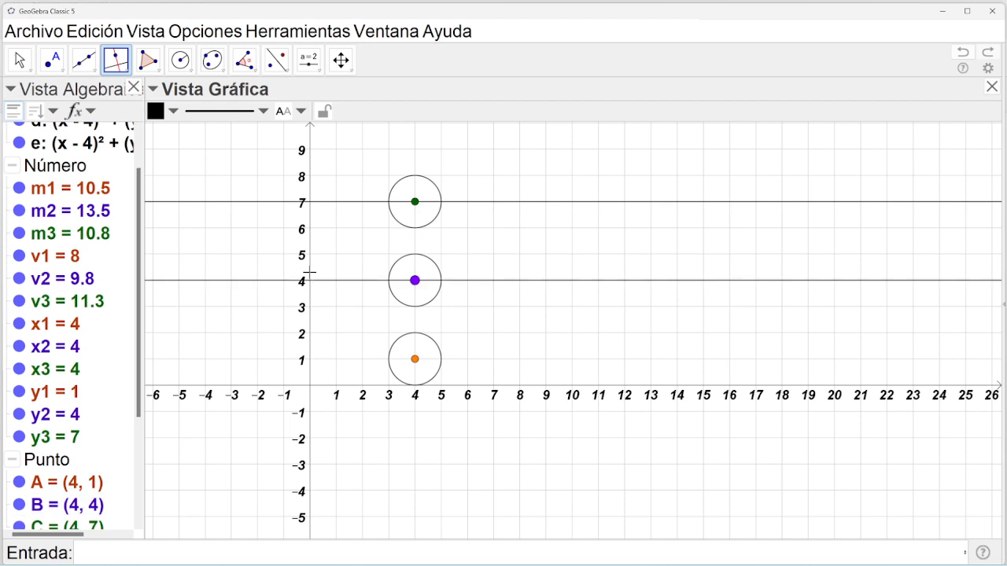
left_click(414, 359)
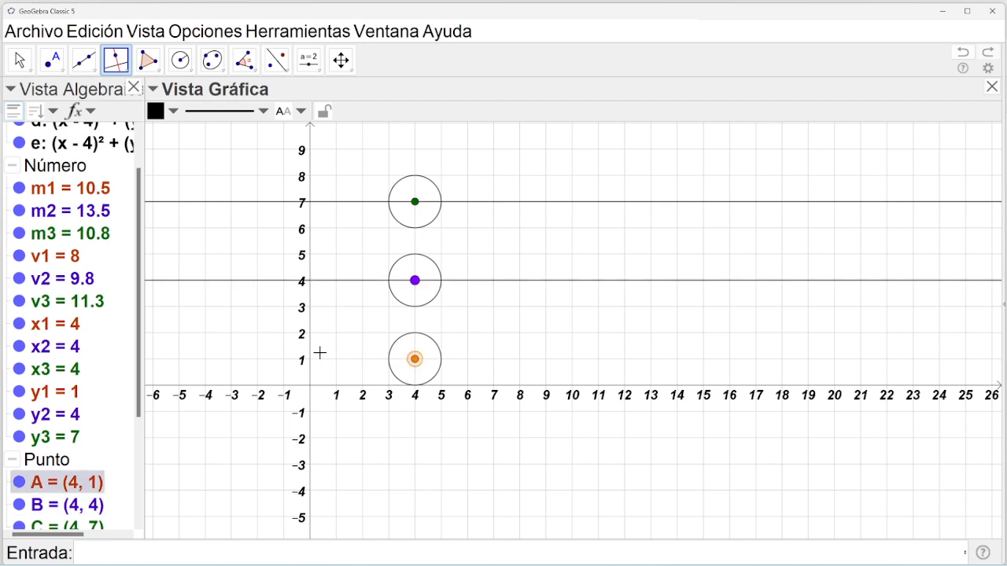
left_click(311, 354)
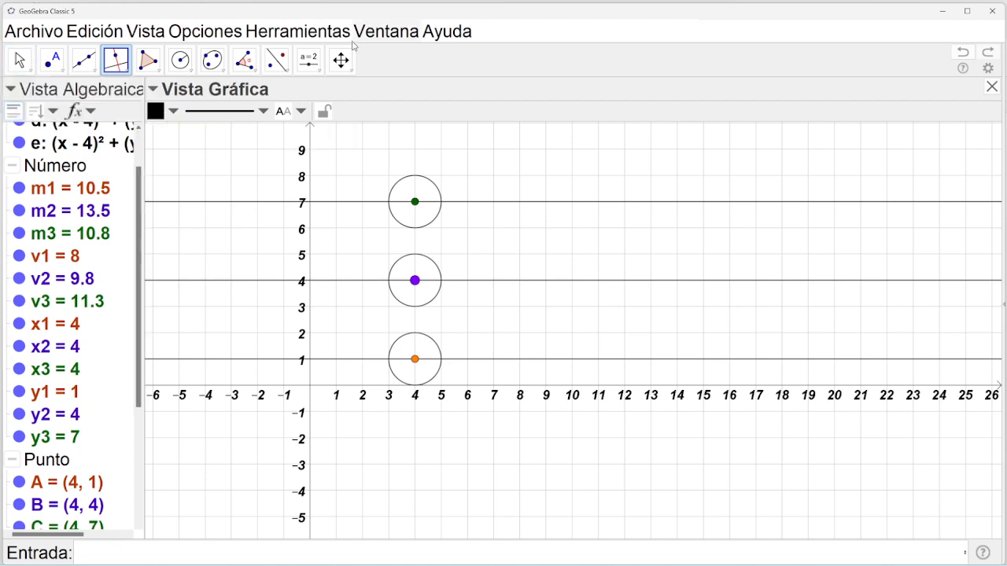
Intersect line y = 7 with the top circle, then undo the unwanted pair of points.
left_click(60, 75)
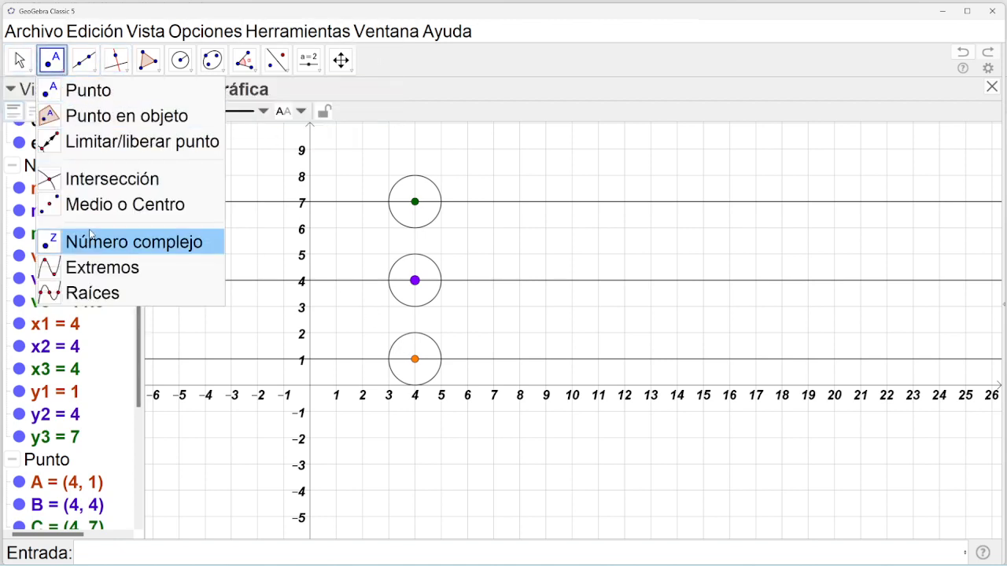
left_click(99, 186)
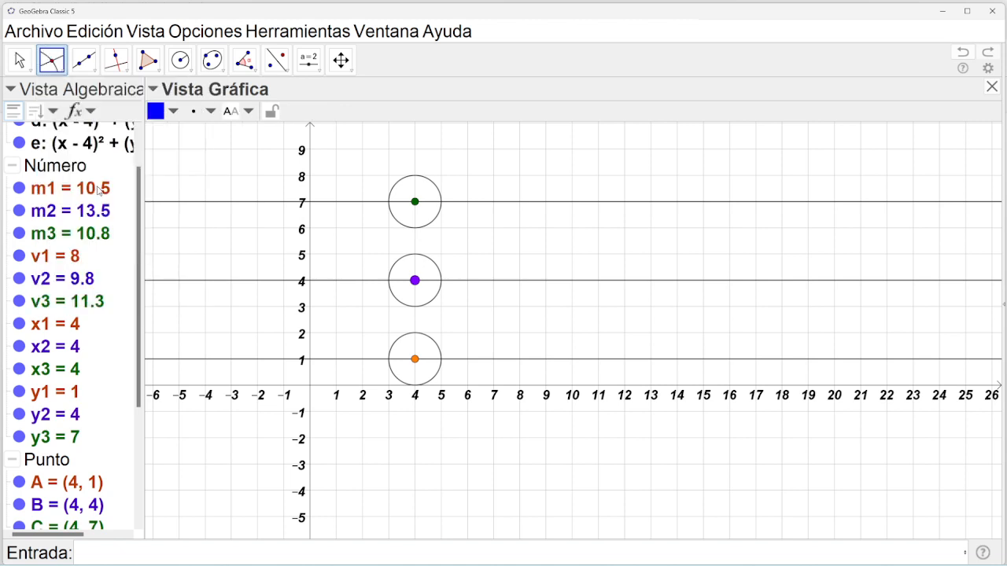
left_click(451, 202)
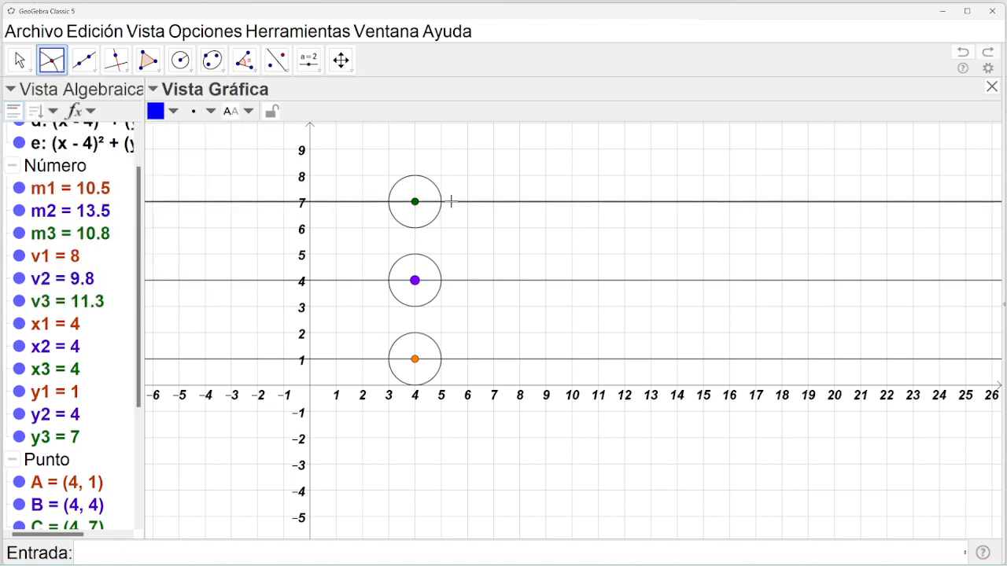
left_click(438, 192)
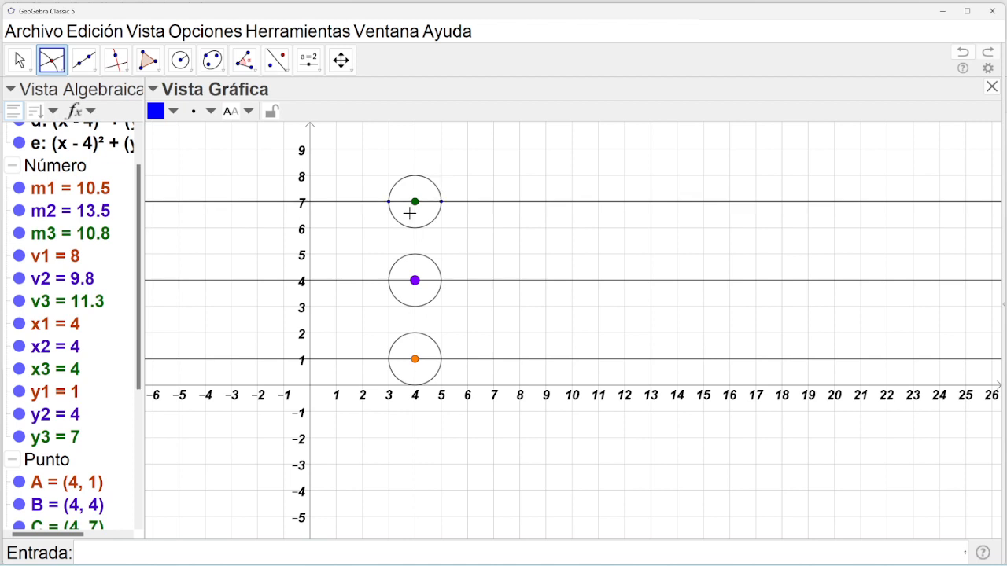
left_click(20, 60)
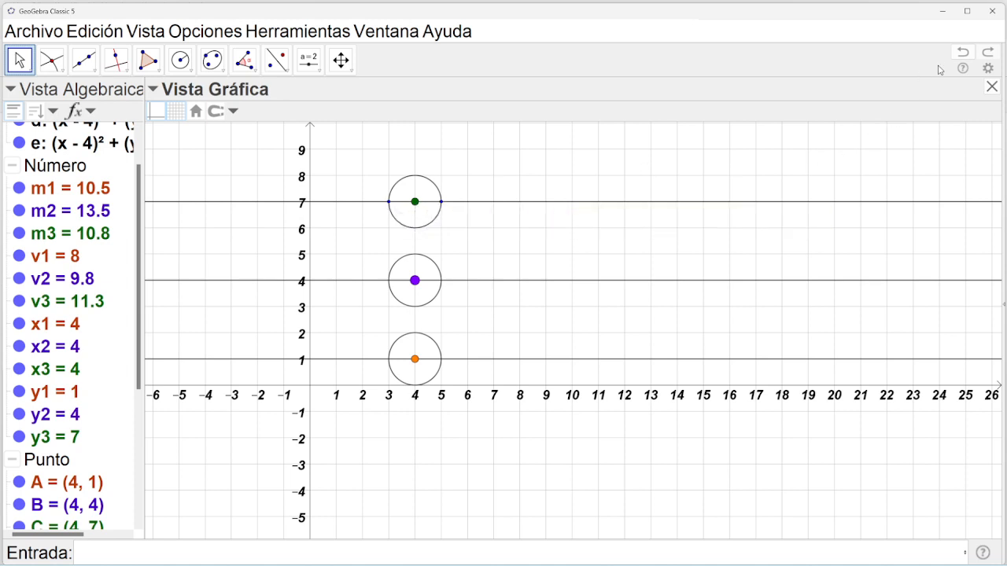
left_click(961, 55)
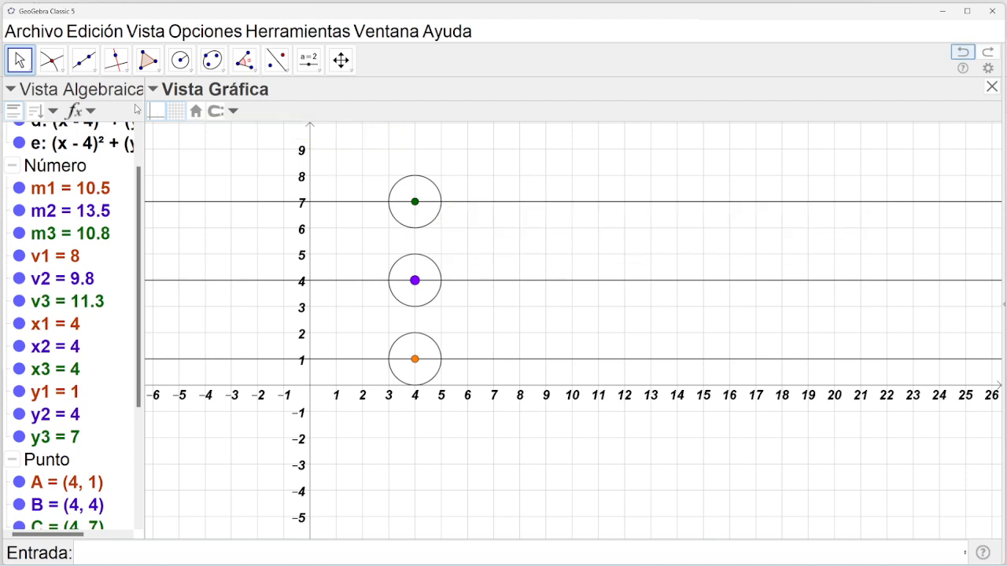
Add the intersection where line y = 1 meets the bottom circle's right side, at (5, 1).
left_click(53, 63)
left_click(53, 63)
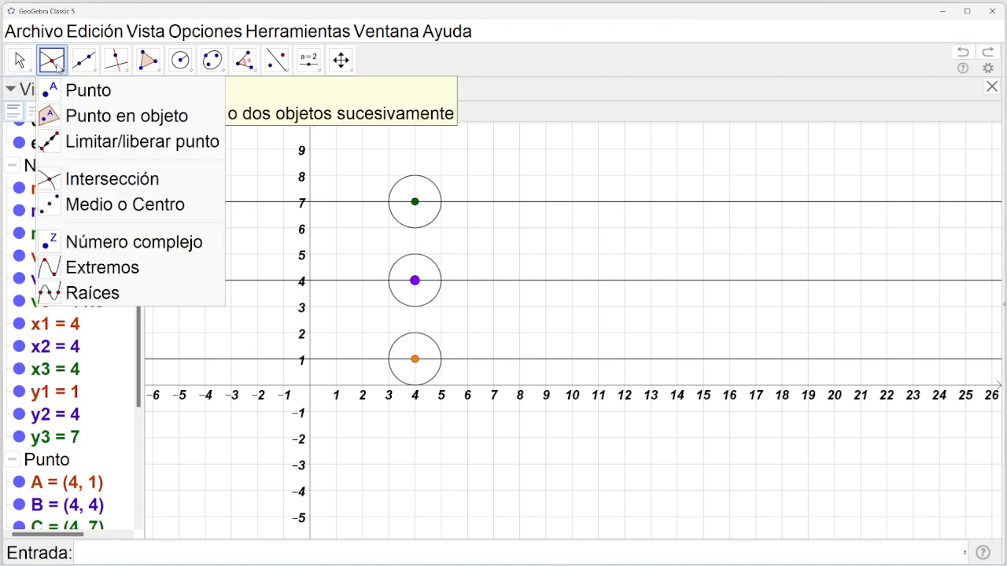
left_click(89, 180)
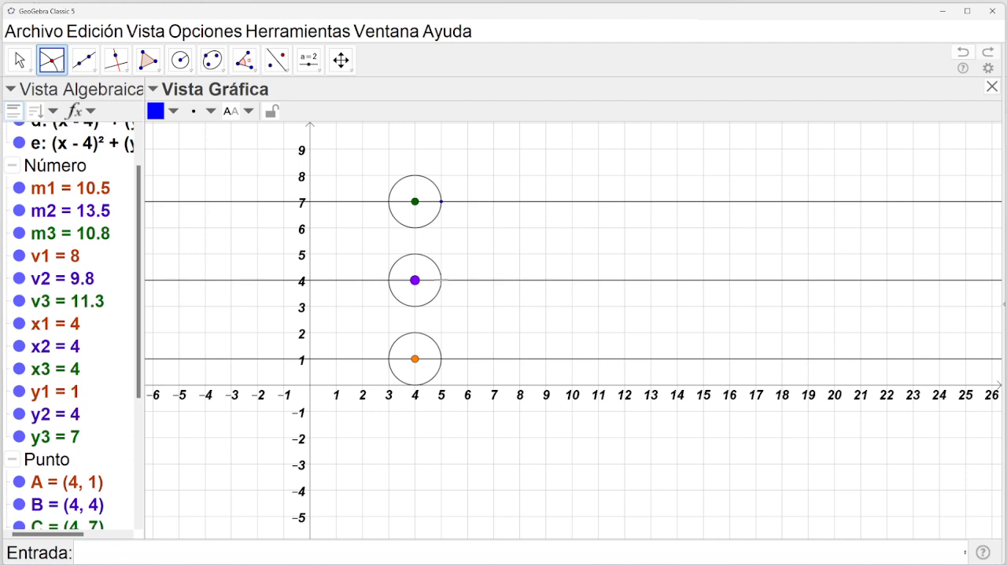
left_click(441, 361)
Hide circles c, d and e by unticking Objeto visible, toggling them back off after re-showing.
scroll(140, 190, "up", 2)
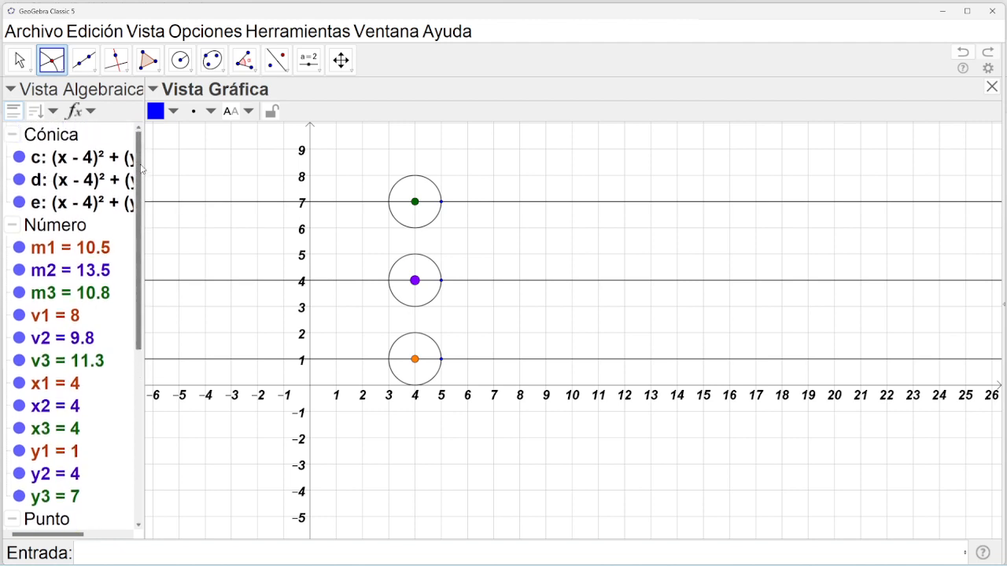
left_click(42, 138)
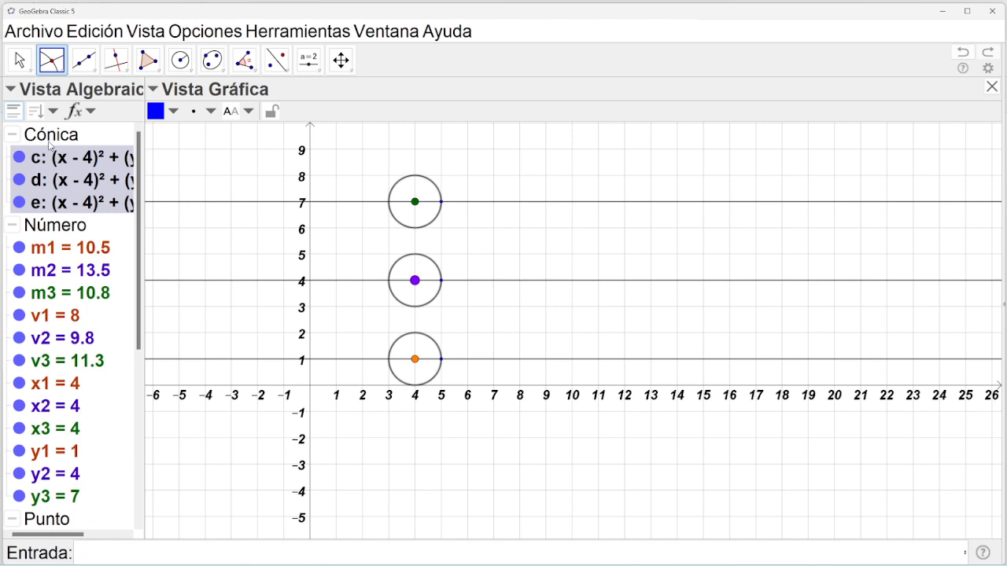
right_click(50, 144)
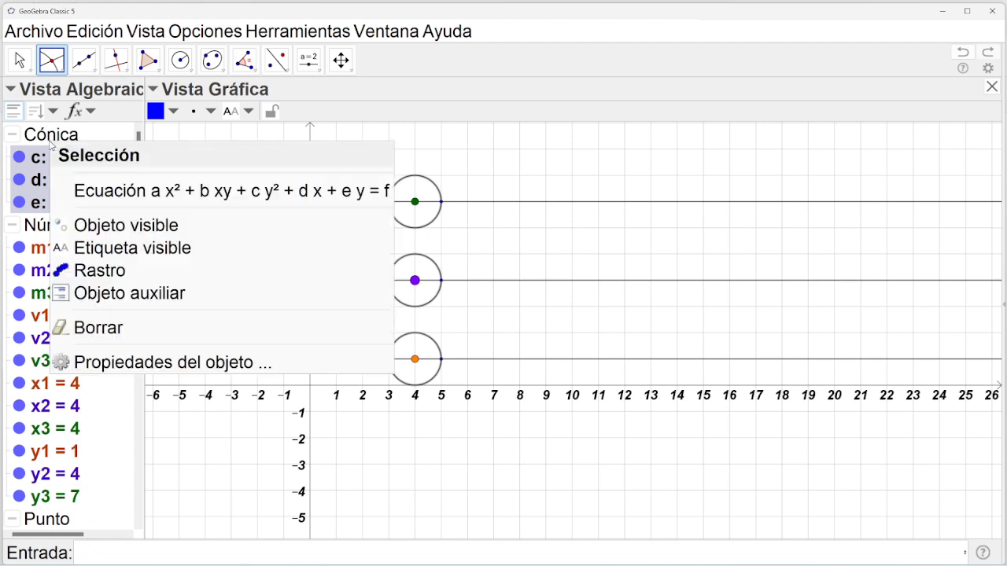
left_click(116, 228)
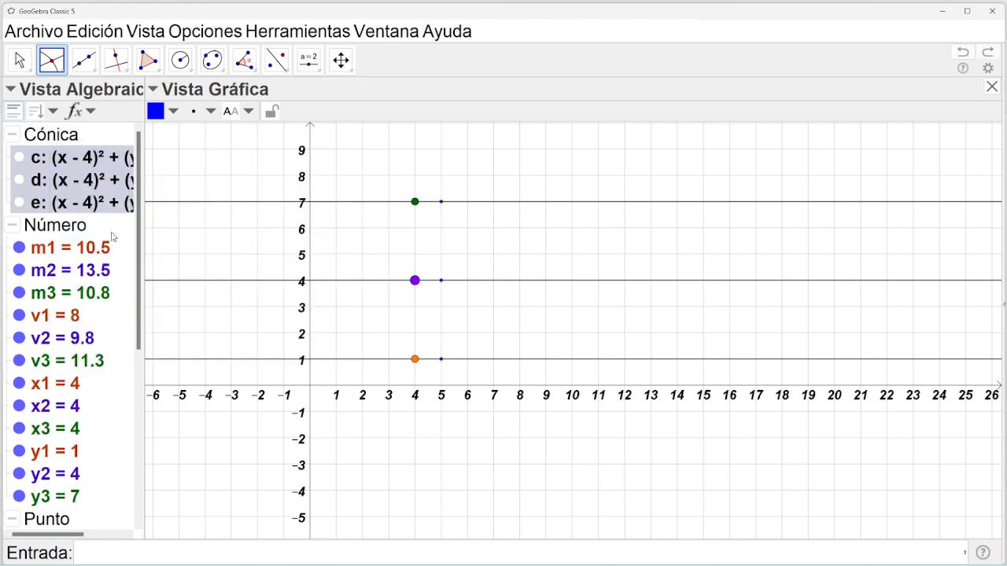
left_click(19, 158)
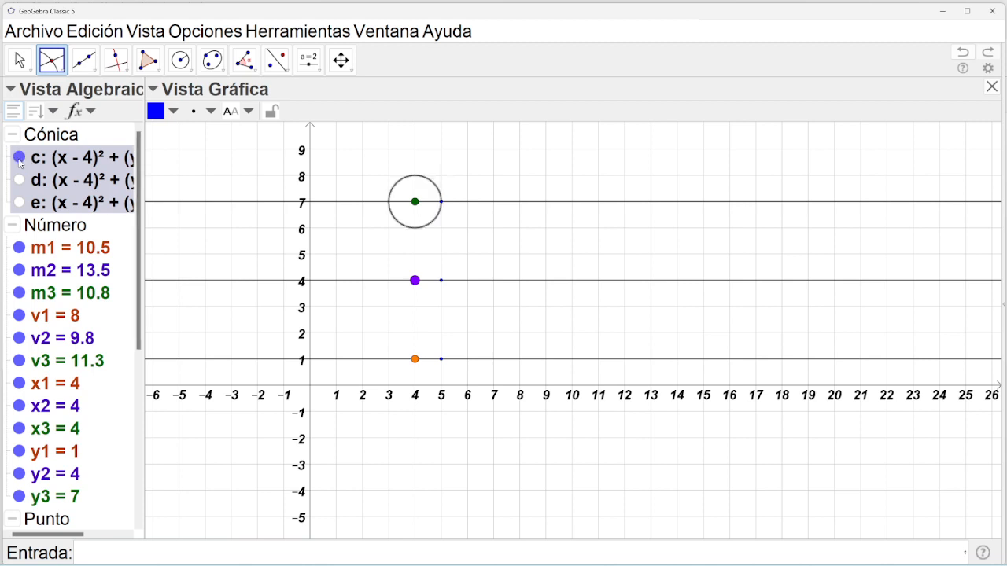
left_click(19, 181)
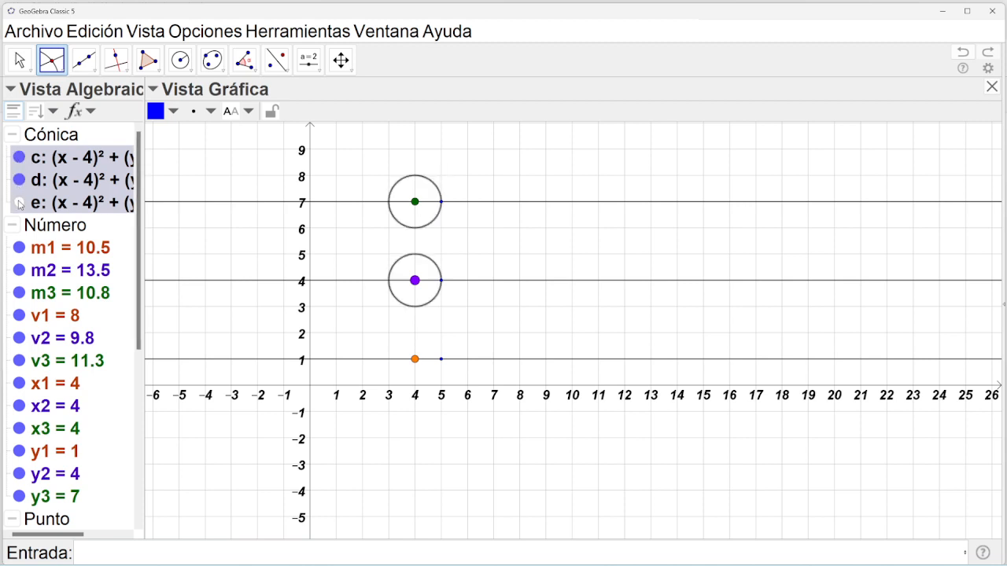
left_click(19, 203)
left_click(19, 201)
left_click(19, 181)
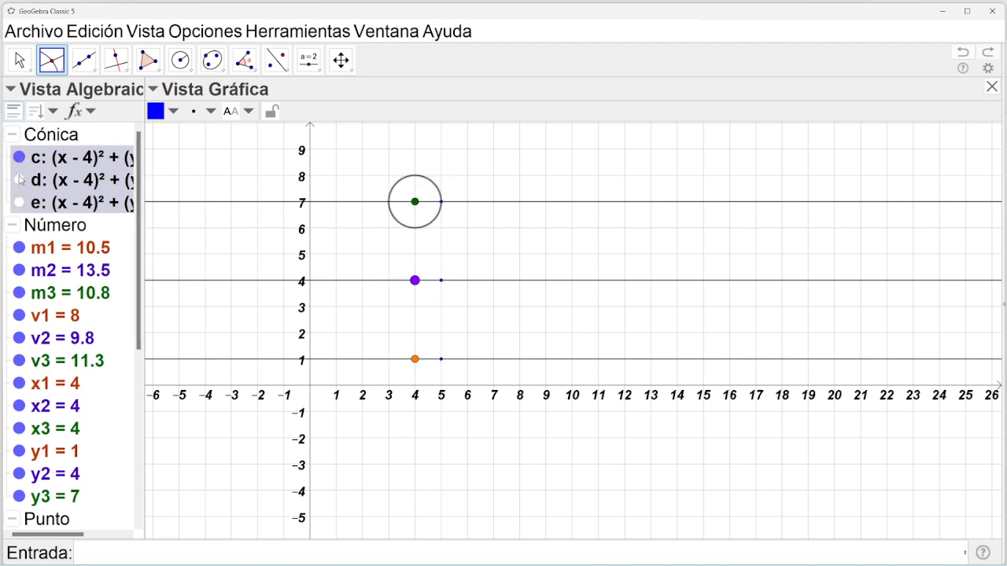
left_click(19, 158)
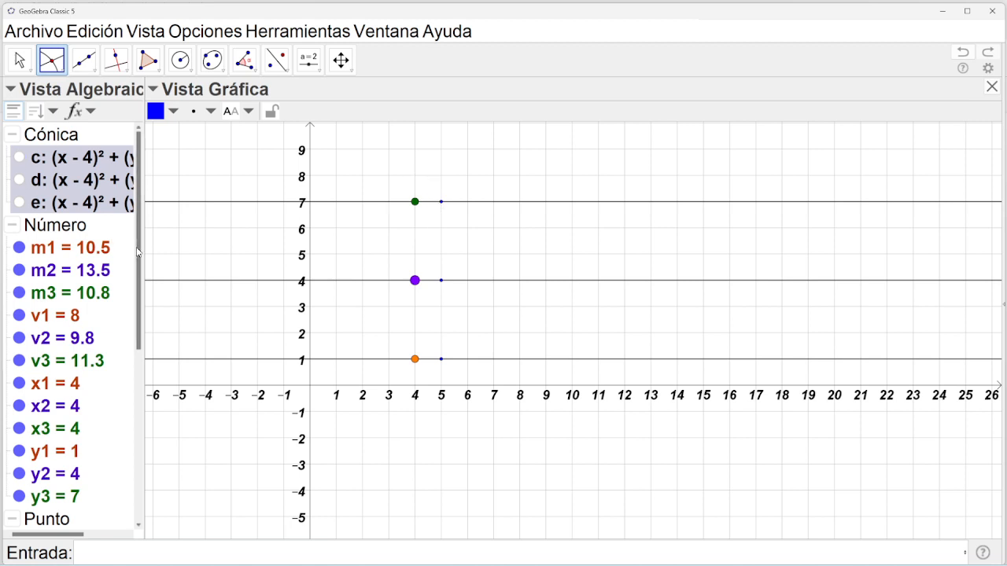
Hide the horizontal lines y = 1, y = 4 and y = 7.
scroll(128, 397, "down", 6)
scroll(128, 397, "down", 2)
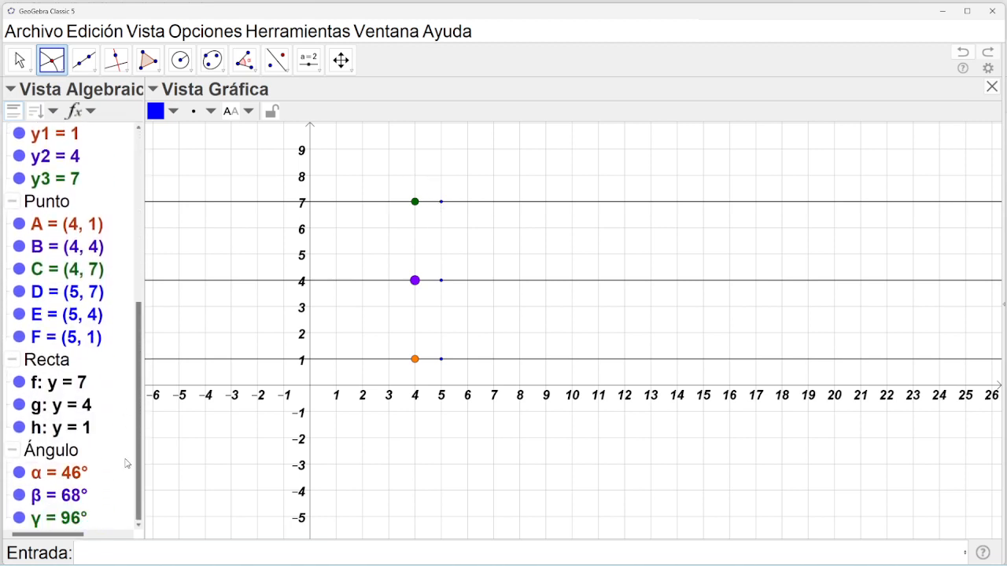
left_click(20, 428)
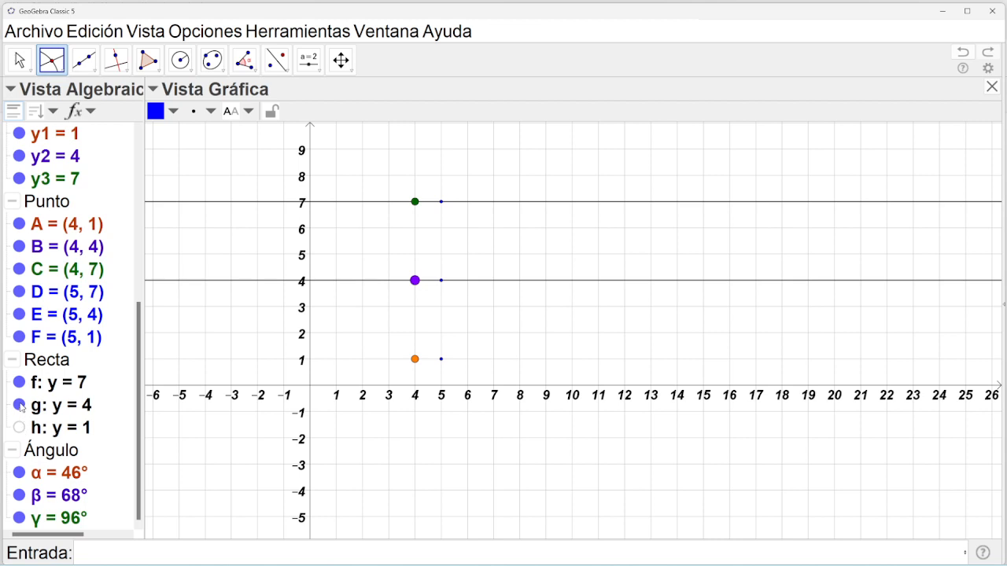
left_click(20, 406)
left_click(20, 383)
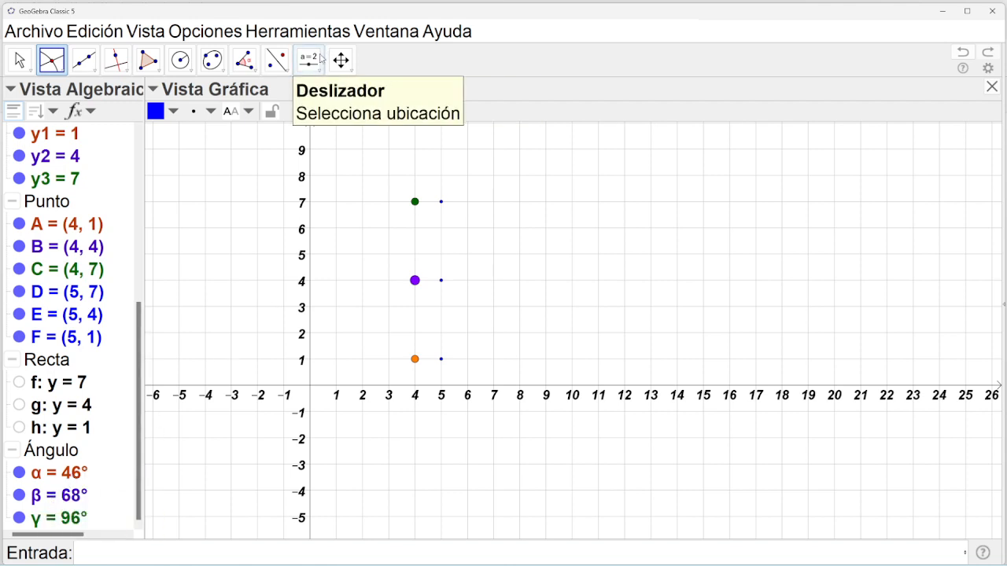
Choose Angle with Given Size and show circles e, d and c again.
left_click(244, 60)
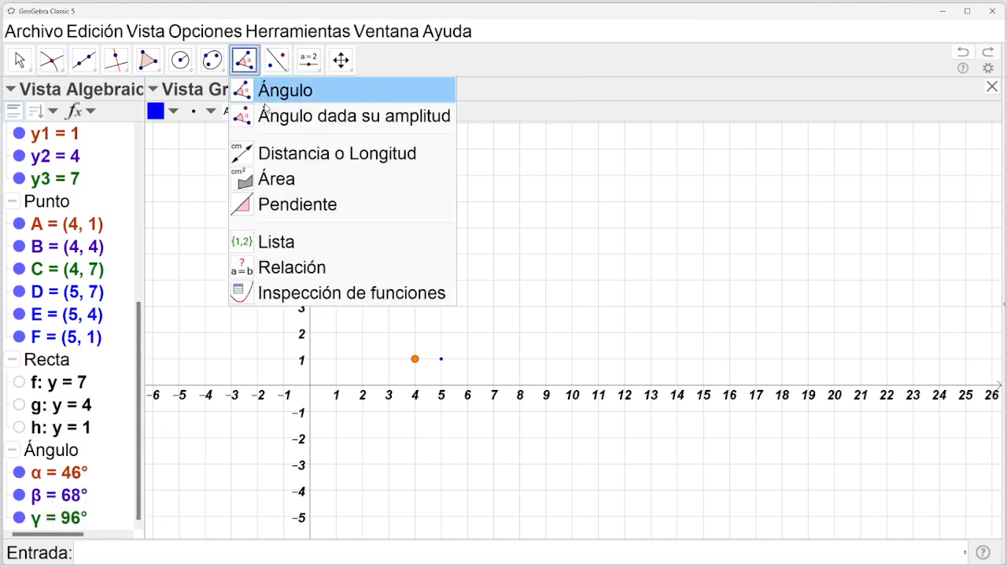
left_click(289, 119)
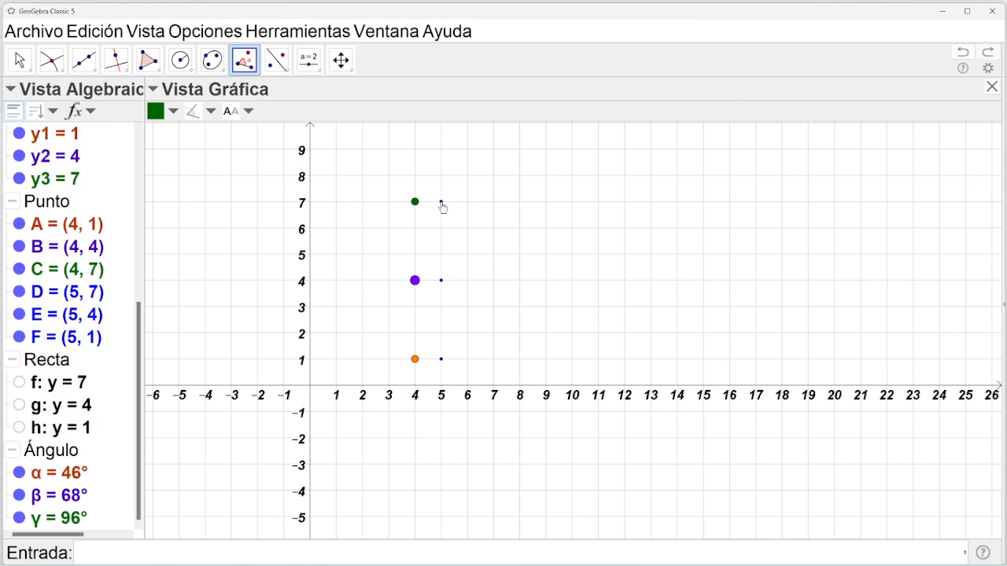
left_click_drag(140, 347, 128, 183)
left_click(19, 188)
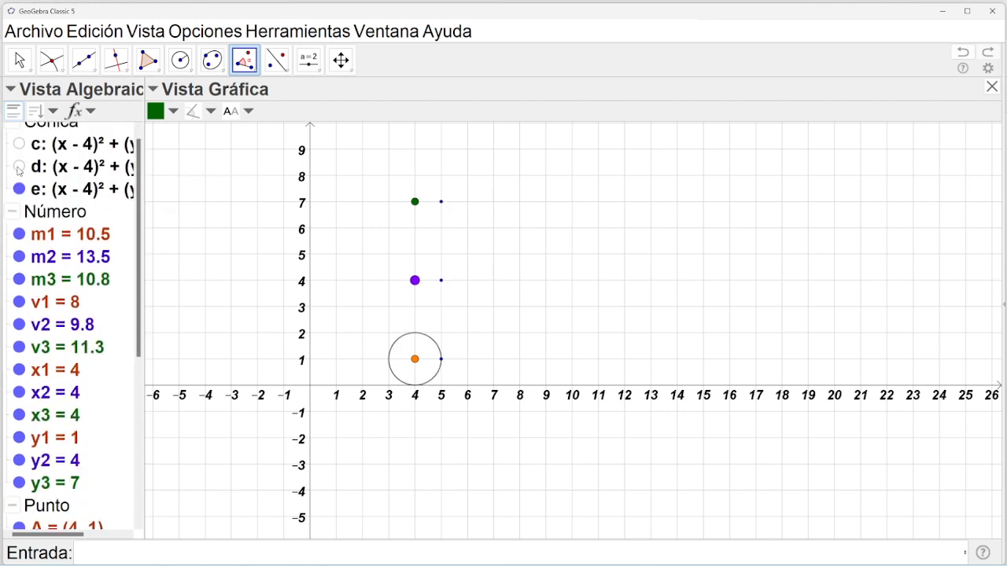
left_click(19, 166)
left_click(19, 144)
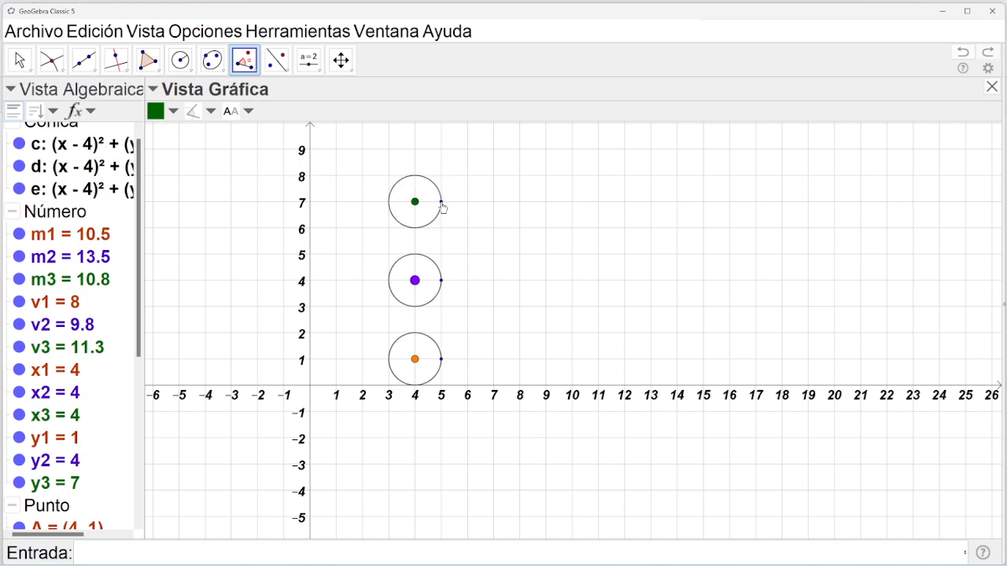
Create an angle on the top circle's point about centre C with amplitude α.
left_click(441, 202)
left_click(414, 201)
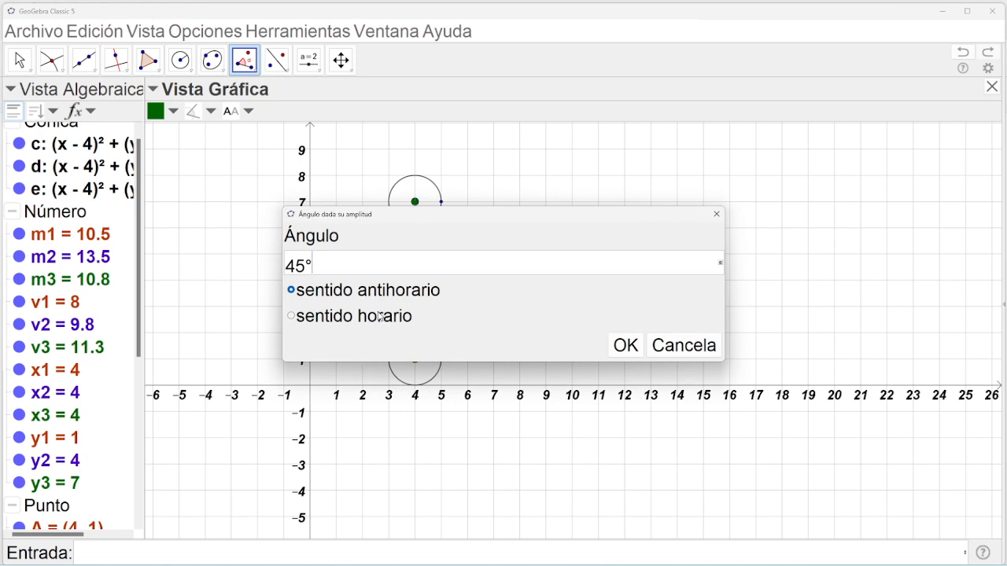
key("BackSpace")
key("BackSpace")
left_click(720, 263)
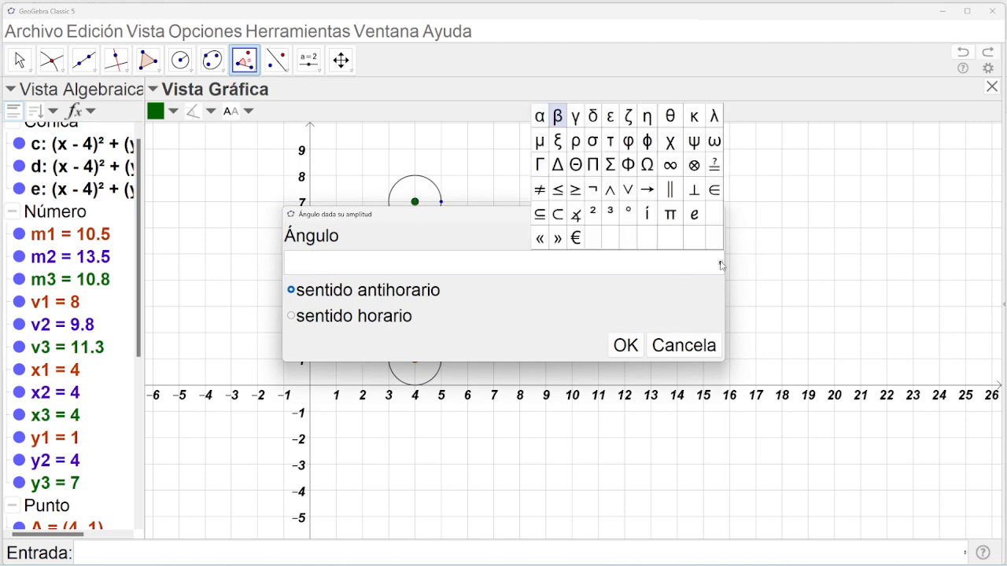
left_click(540, 117)
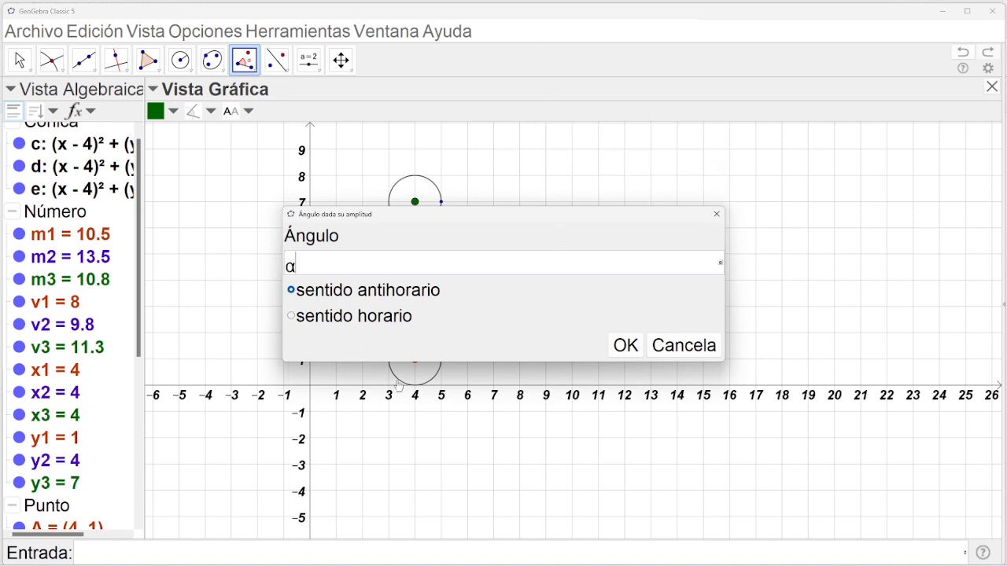
left_click(623, 345)
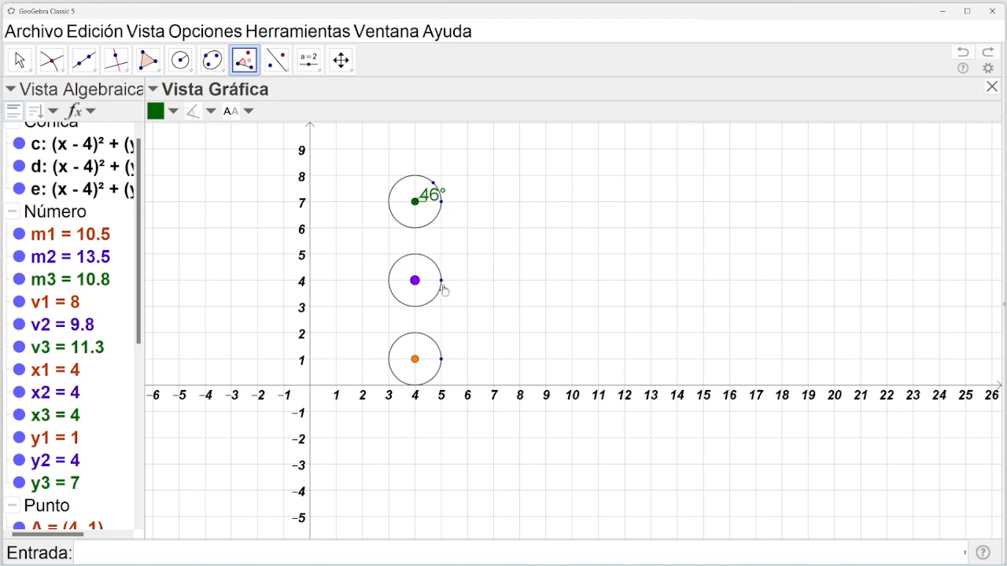
Add a given-size angle with amplitude β on the middle circle's point about its purple centre.
left_click(441, 282)
left_click(415, 281)
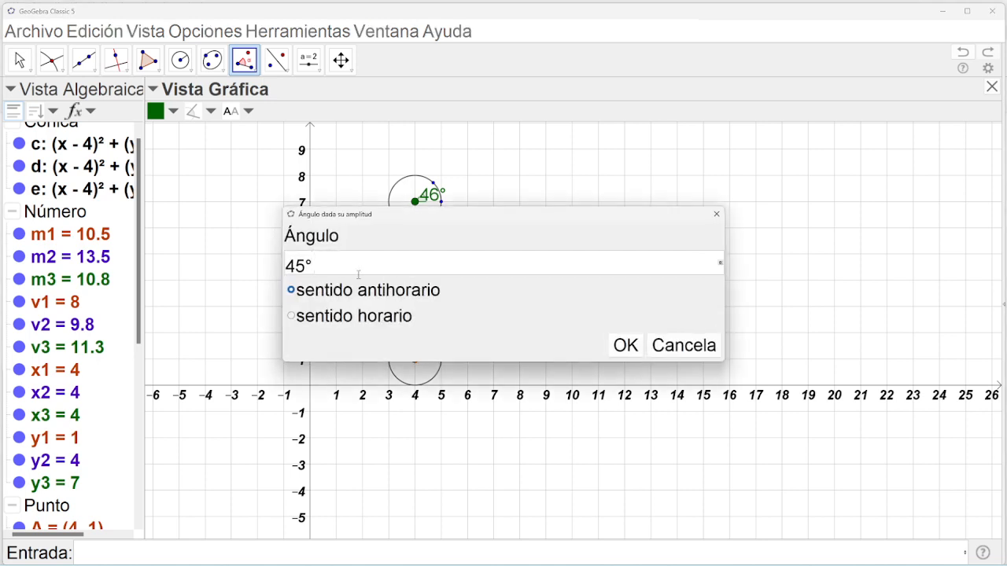
key("BackSpace")
key("BackSpace")
key("BackSpace")
left_click(720, 264)
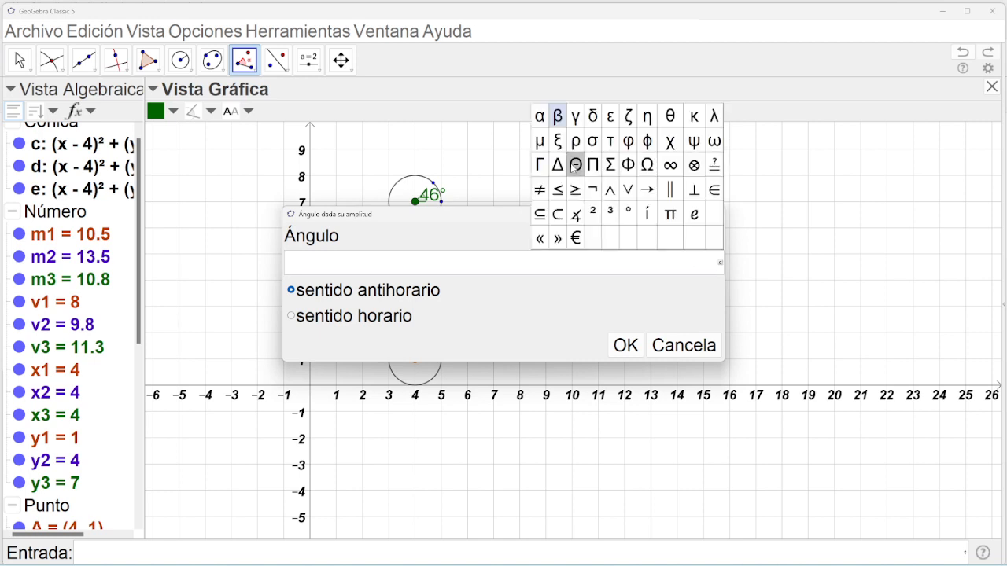
left_click(558, 118)
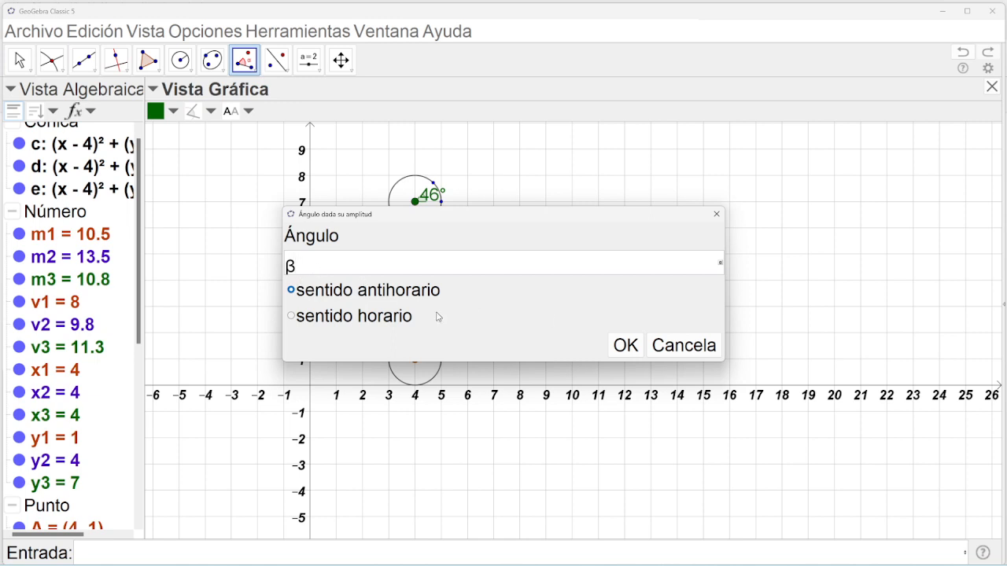
left_click(626, 346)
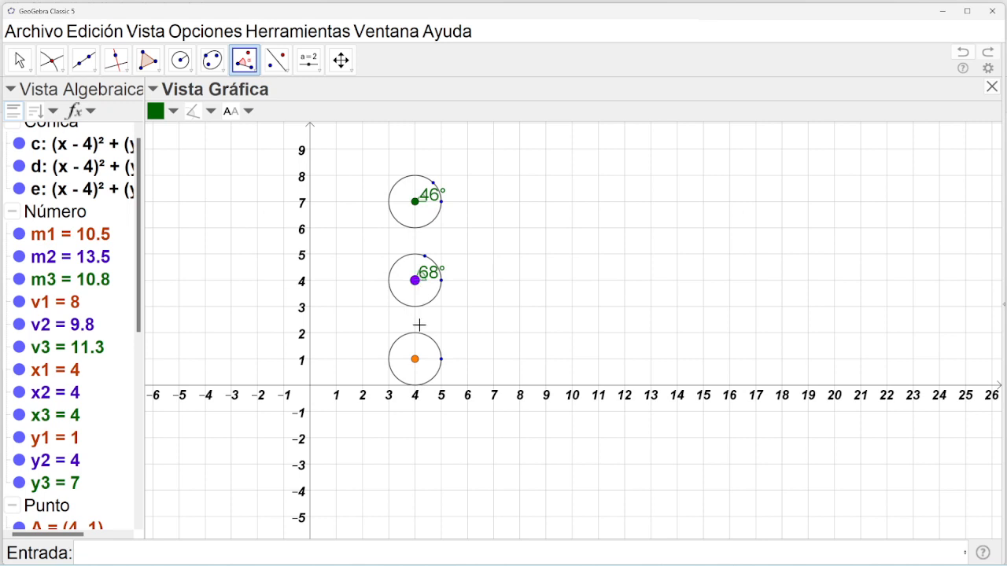
Add a given-size angle with amplitude γ on the bottom circle's point about its orange centre.
left_click(441, 360)
left_click(416, 361)
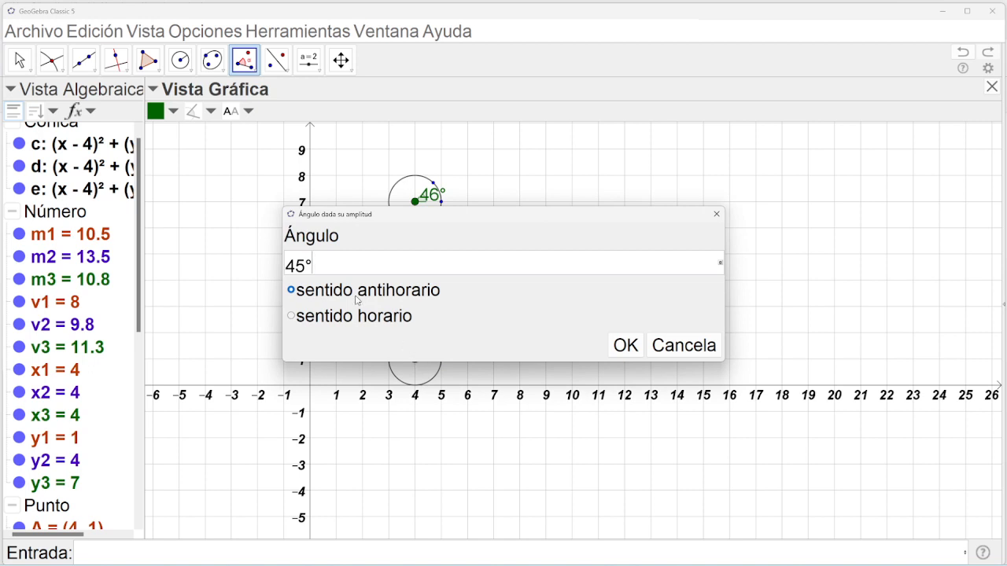
key("BackSpace")
key("BackSpace")
key("BackSpace")
left_click(719, 264)
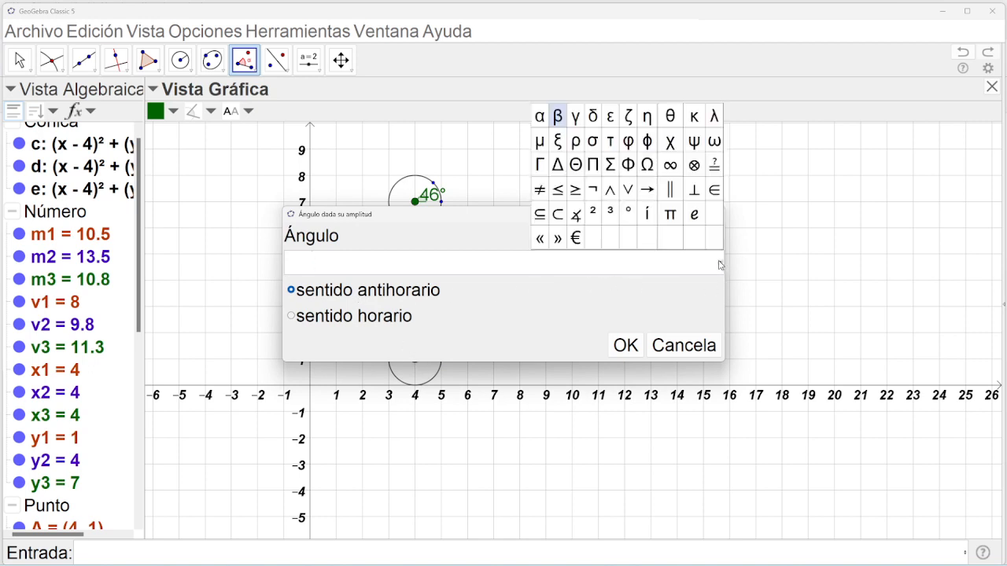
left_click(580, 118)
left_click(625, 346)
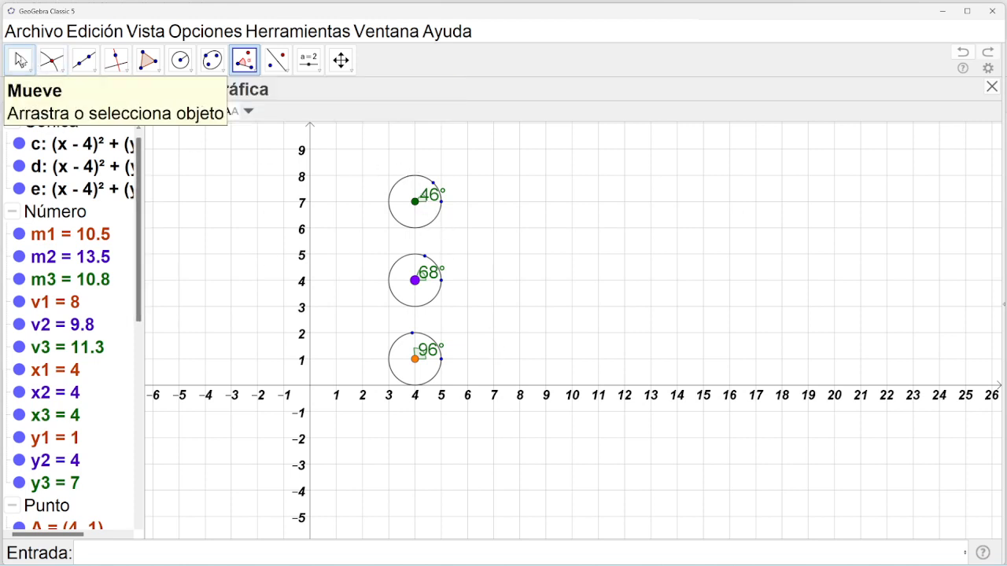
Drag the 46°, 68° and 96° angle labels outside their circles to the right.
left_click(20, 60)
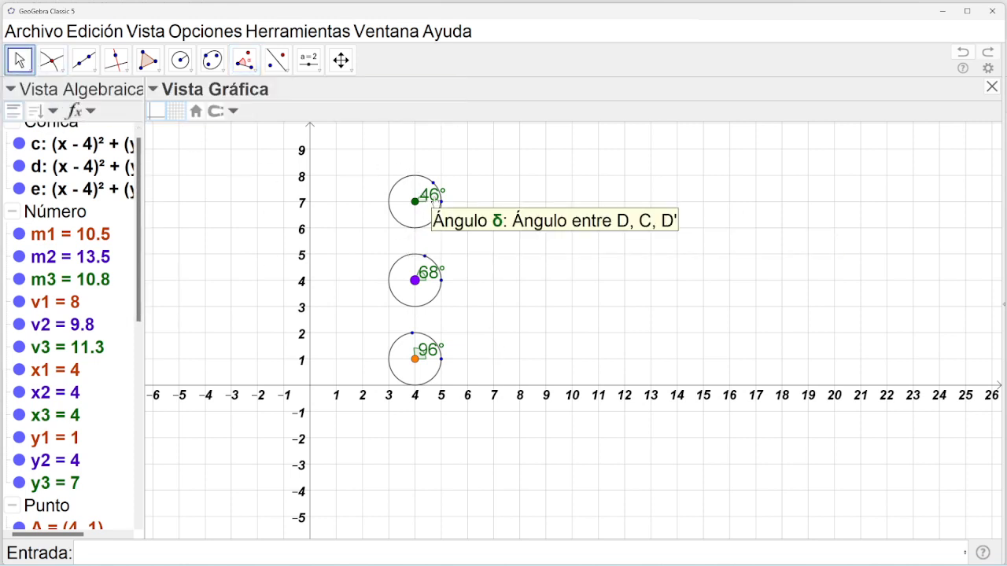
left_click_drag(435, 203, 455, 200)
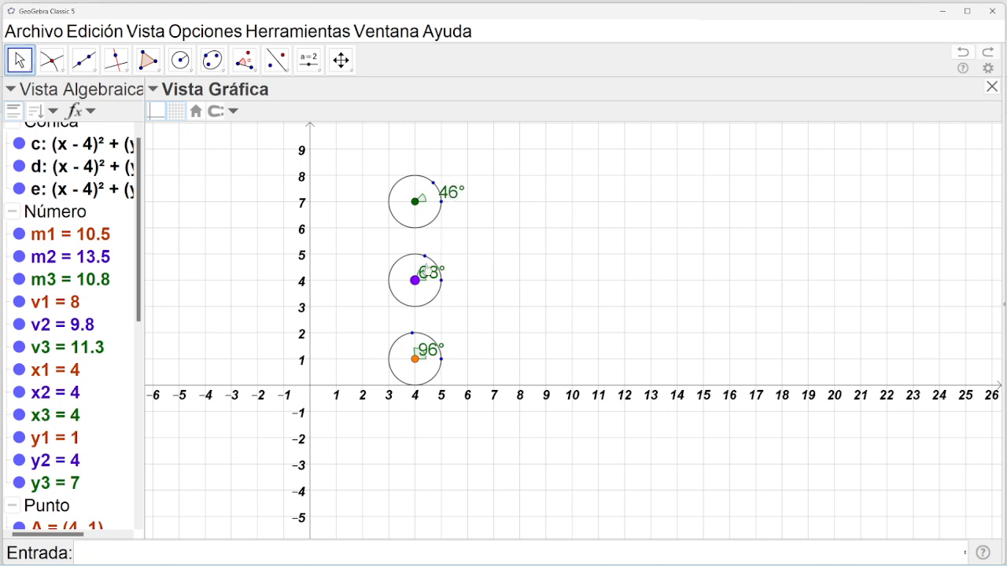
left_click_drag(421, 271, 453, 269)
left_click_drag(428, 357, 458, 354)
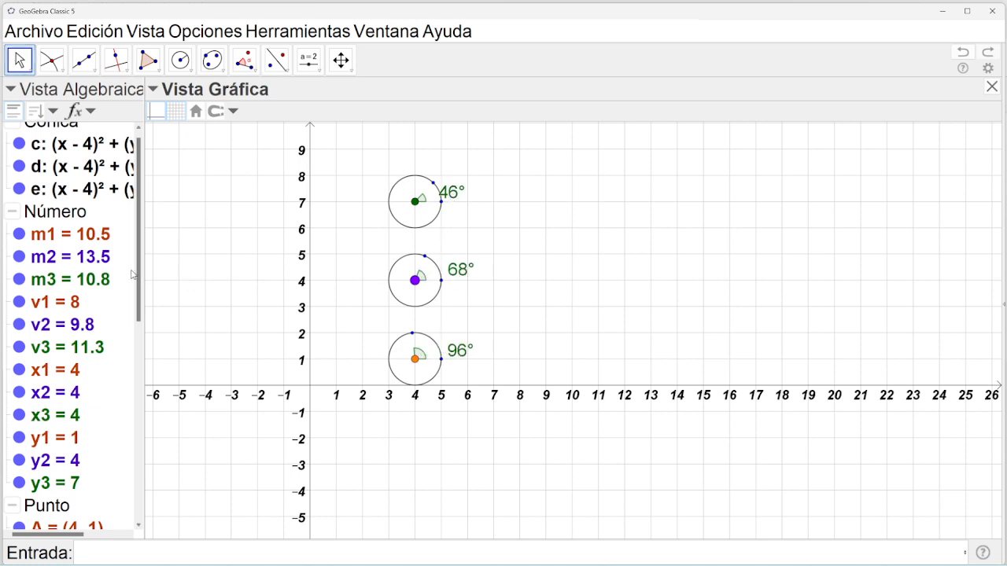
Colour the middle angle ε blue and the bottom angle ζ orange.
scroll(115, 496, "down", 10)
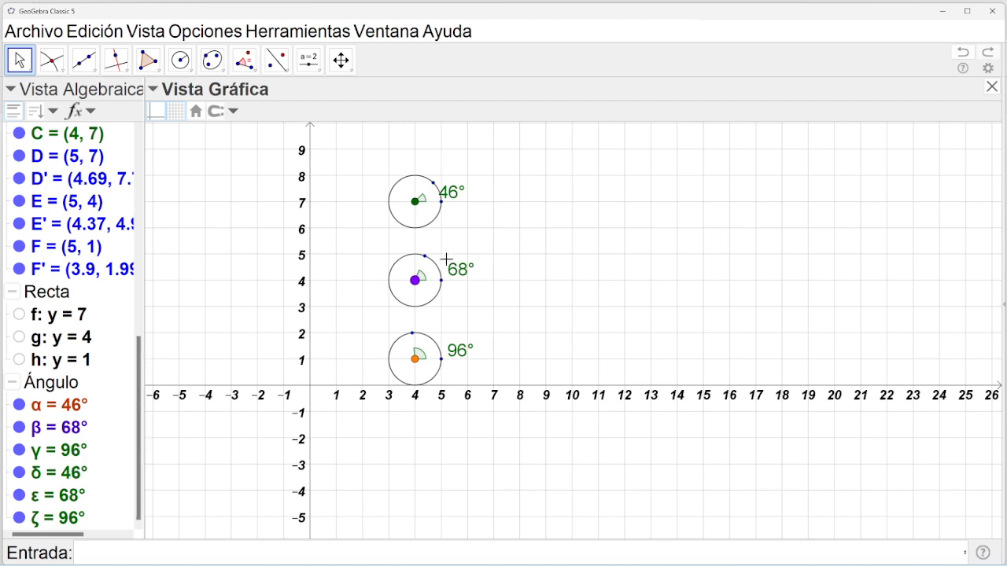
left_click(422, 277)
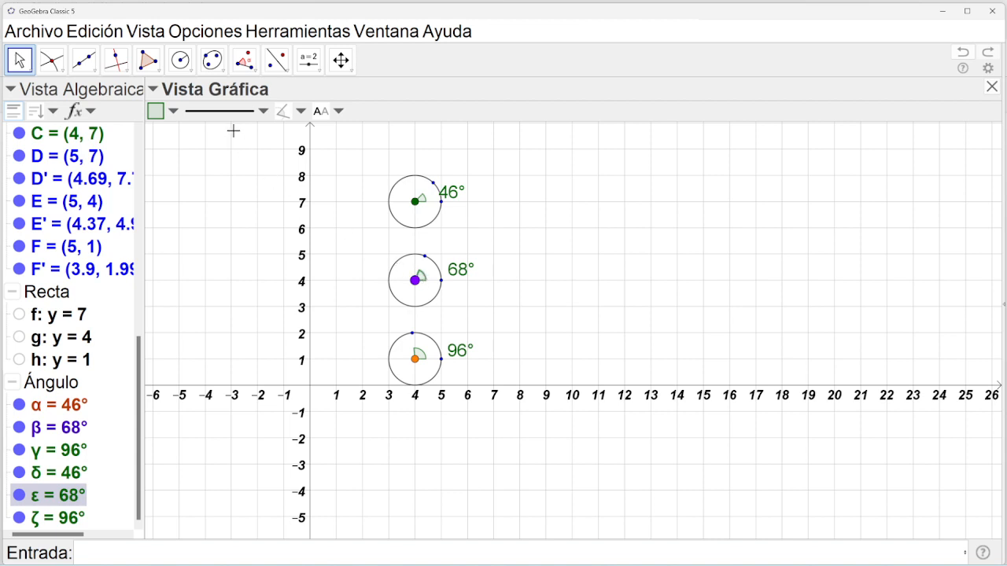
left_click(175, 116)
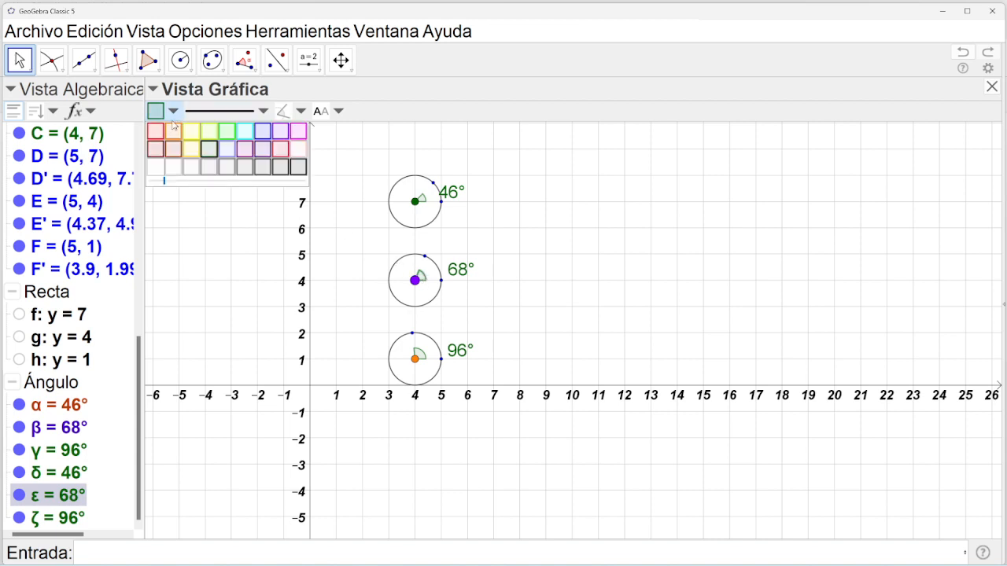
left_click(267, 135)
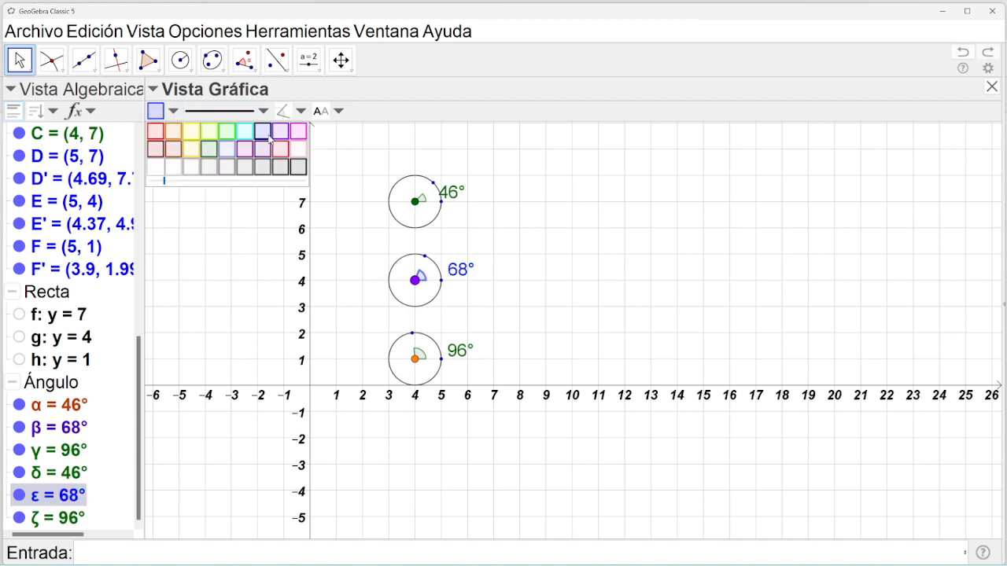
left_click(421, 354)
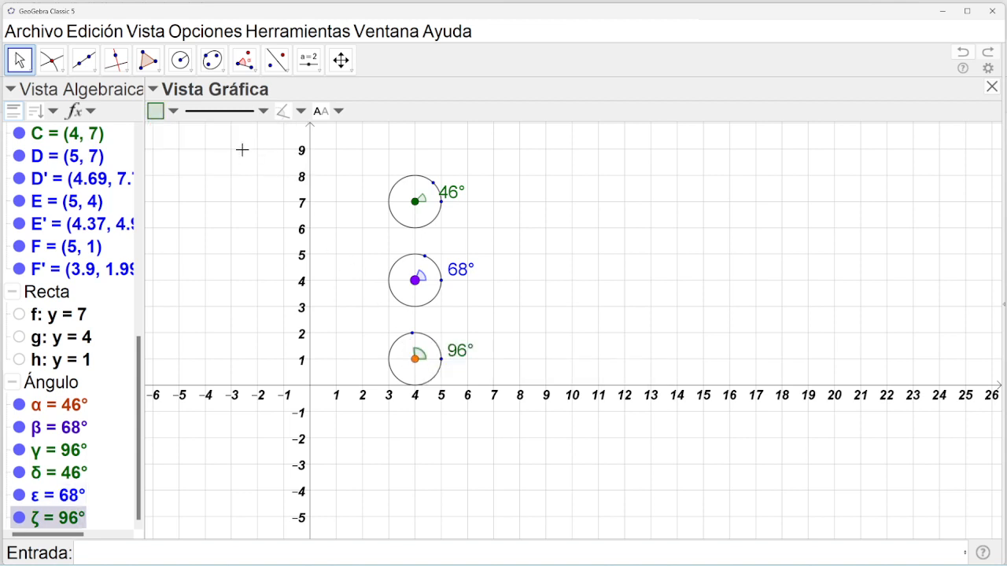
left_click(175, 115)
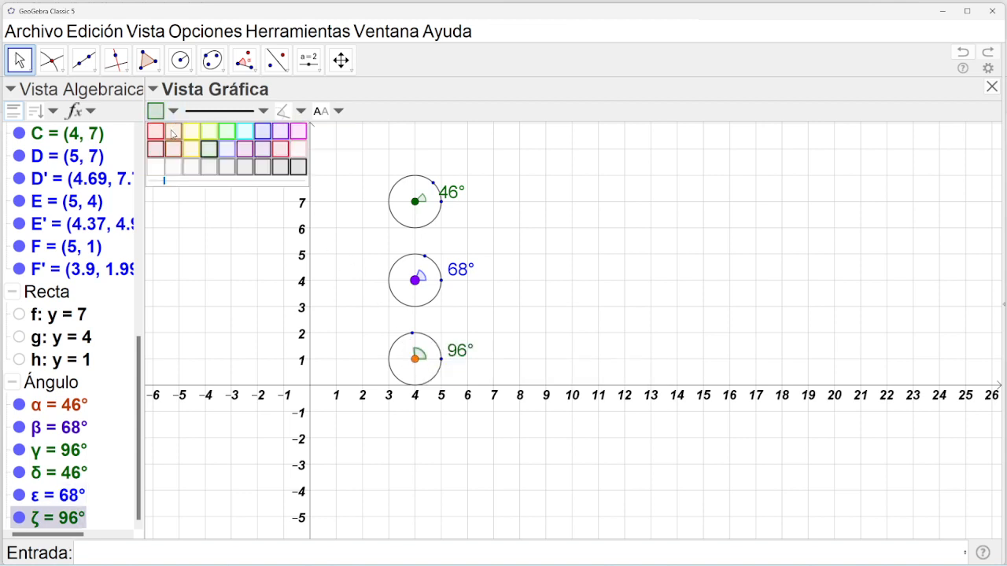
left_click(173, 132)
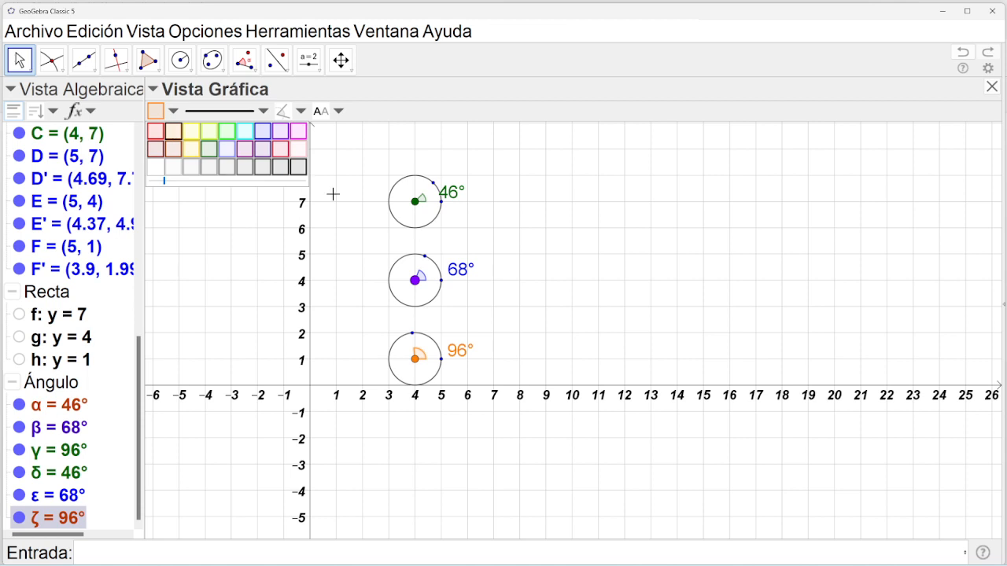
left_click(342, 62)
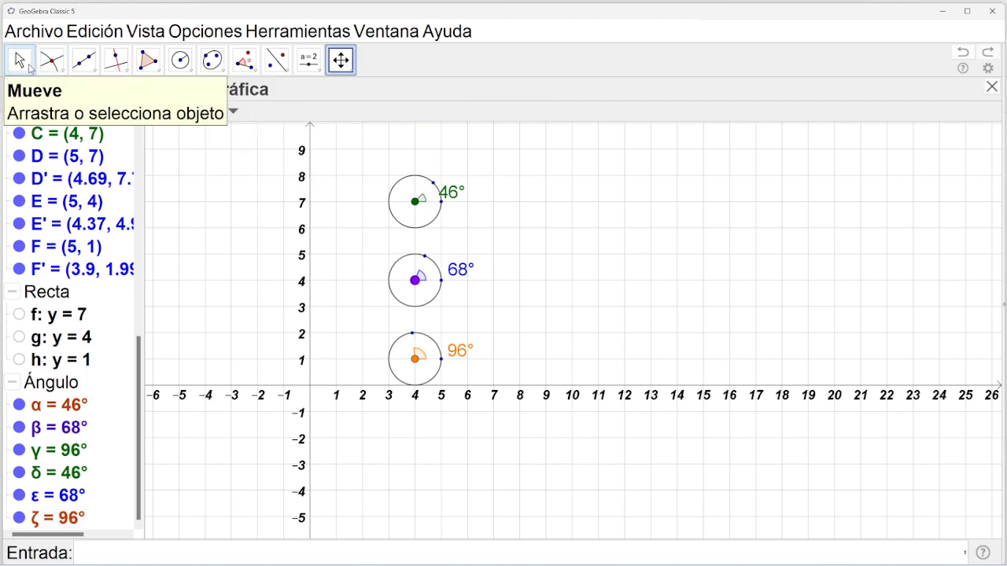
Hide circles c, d and e, after deleting circle c and undoing it.
left_click_drag(139, 347, 138, 142)
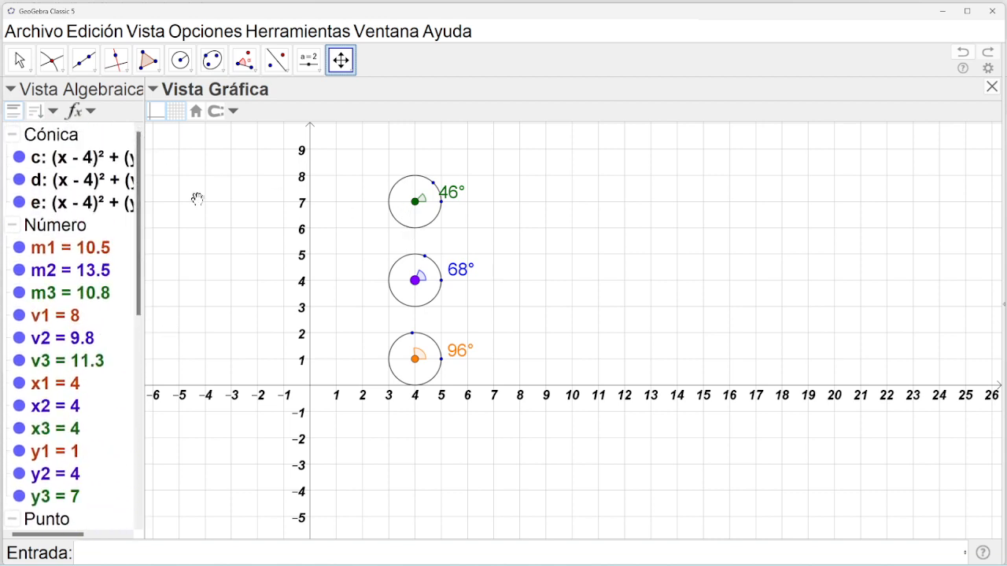
left_click(30, 68)
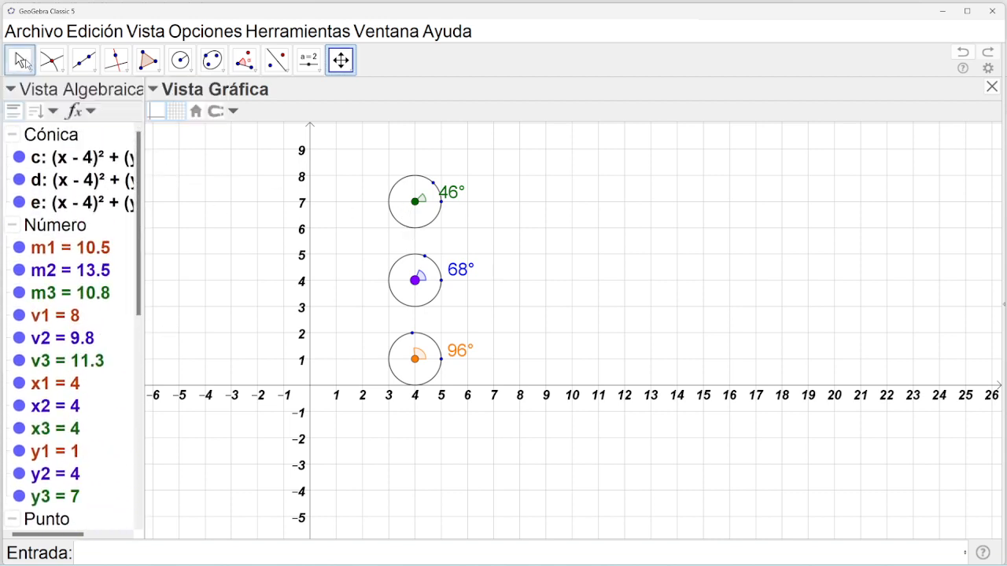
left_click(85, 159)
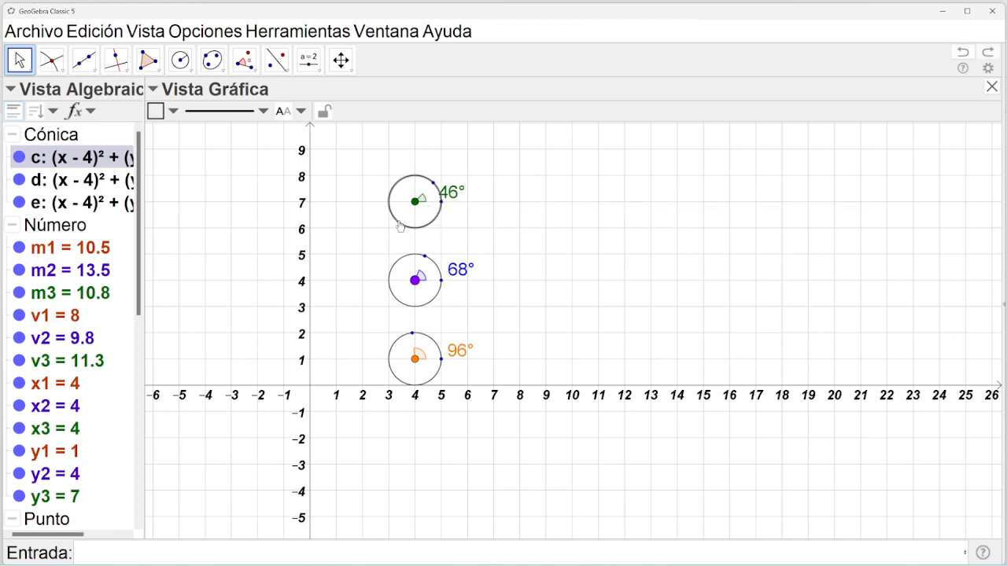
key("Delete")
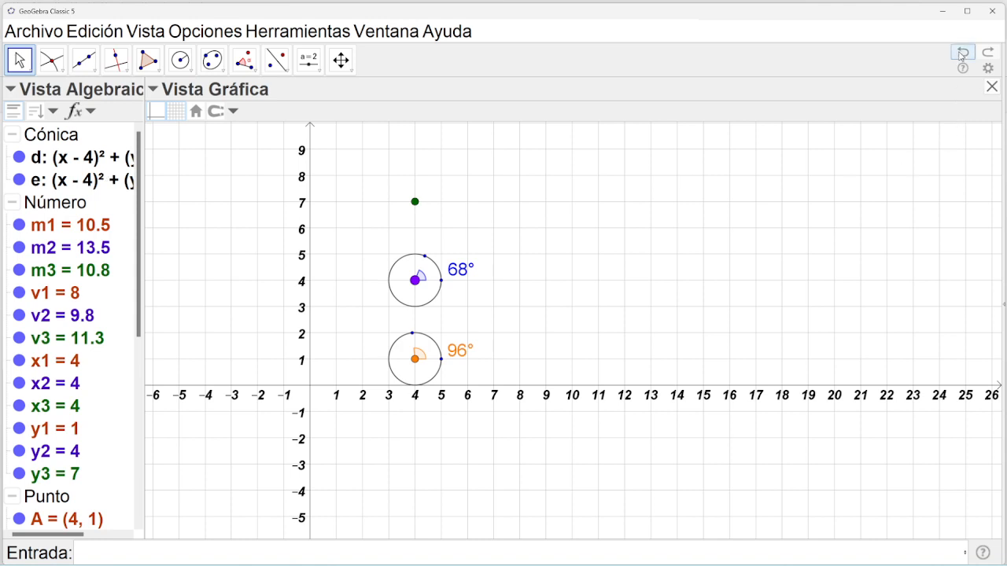
left_click(961, 53)
left_click(18, 159)
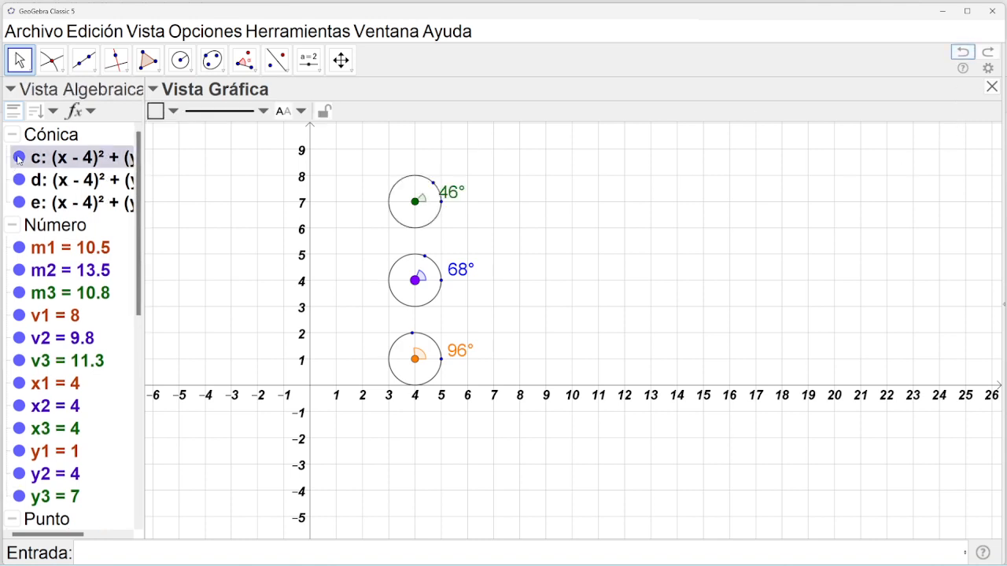
left_click(19, 181)
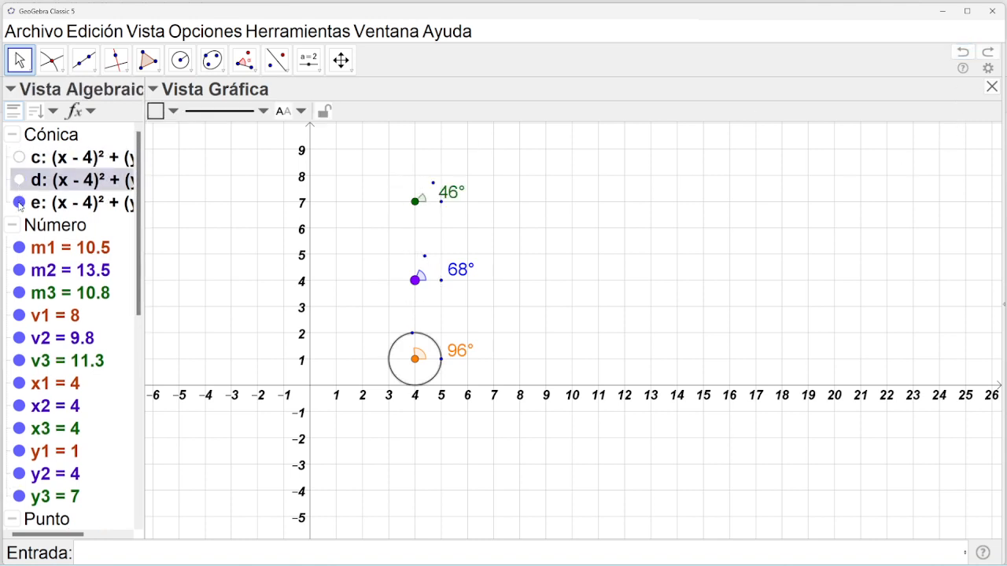
left_click(19, 203)
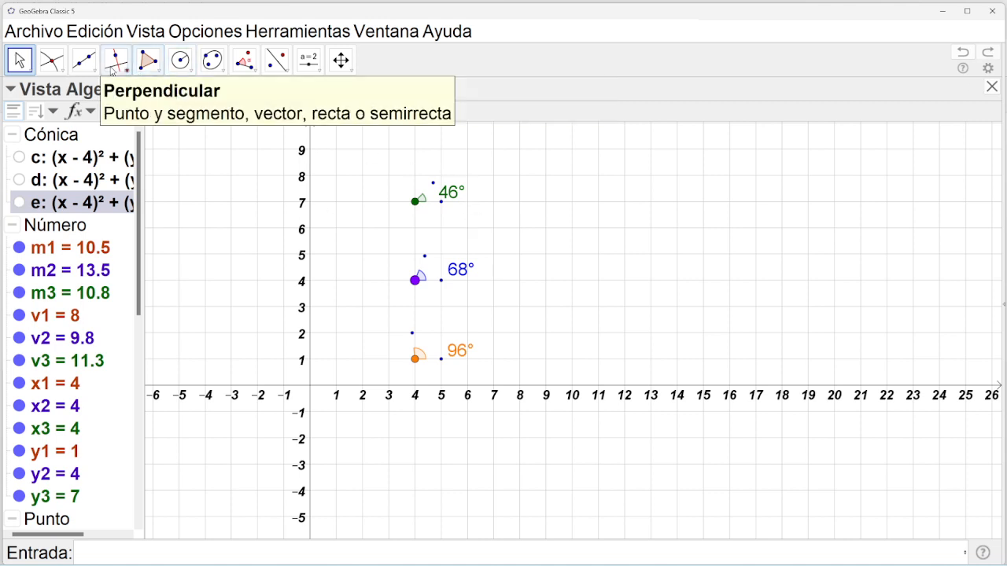
Draw segments C–D', B–E' and A–F', then hide point F'.
left_click(81, 74)
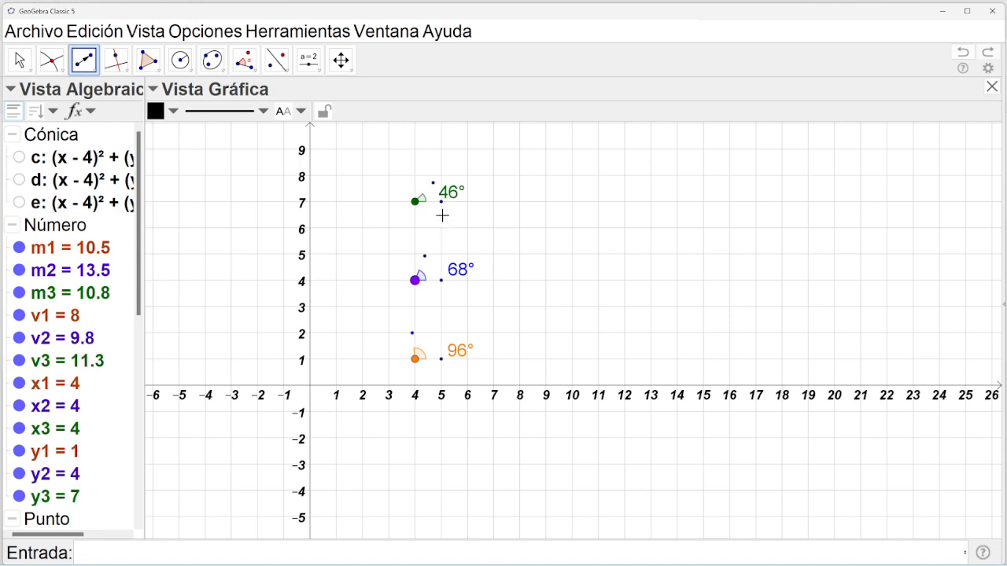
left_click(415, 201)
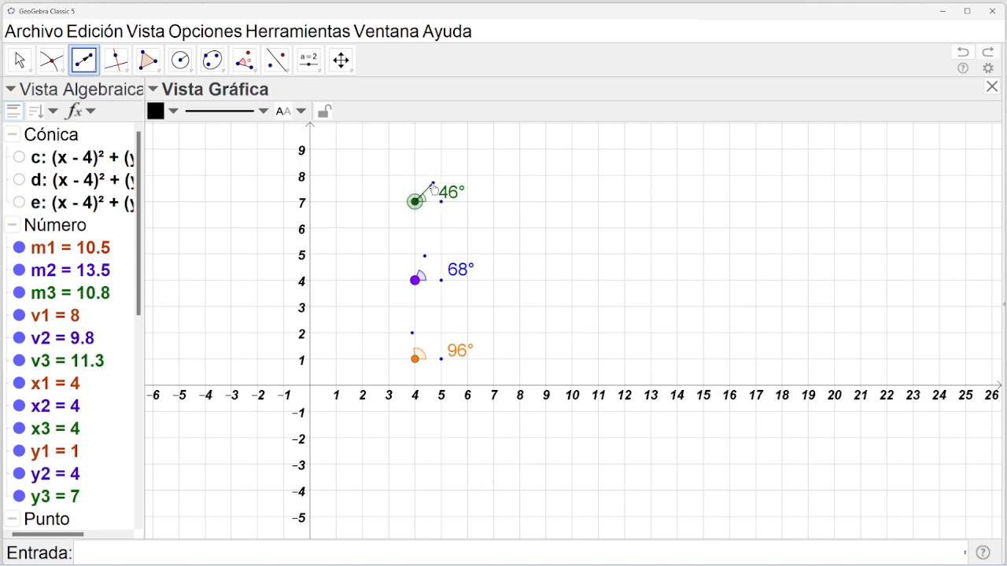
left_click(433, 184)
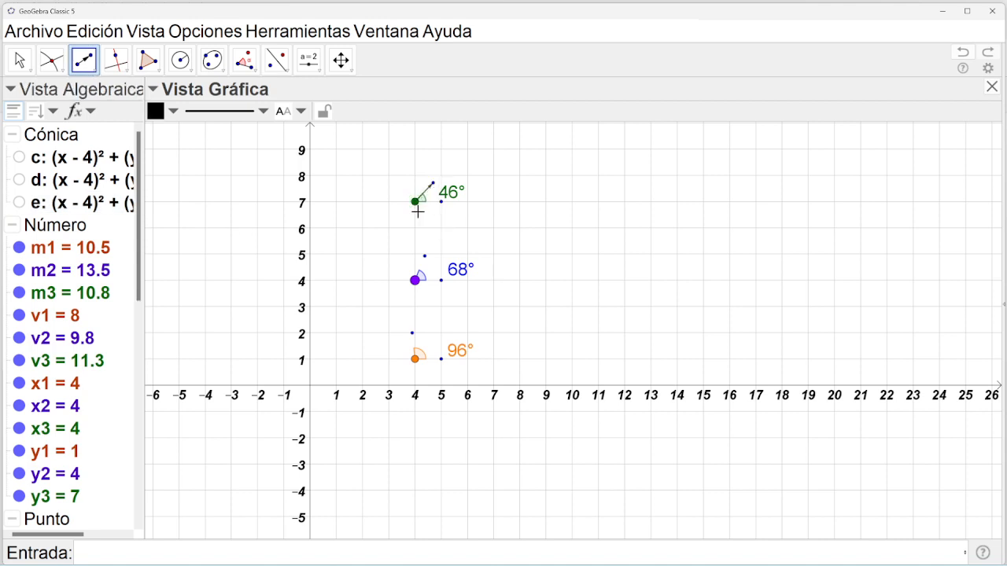
left_click(415, 283)
left_click(425, 257)
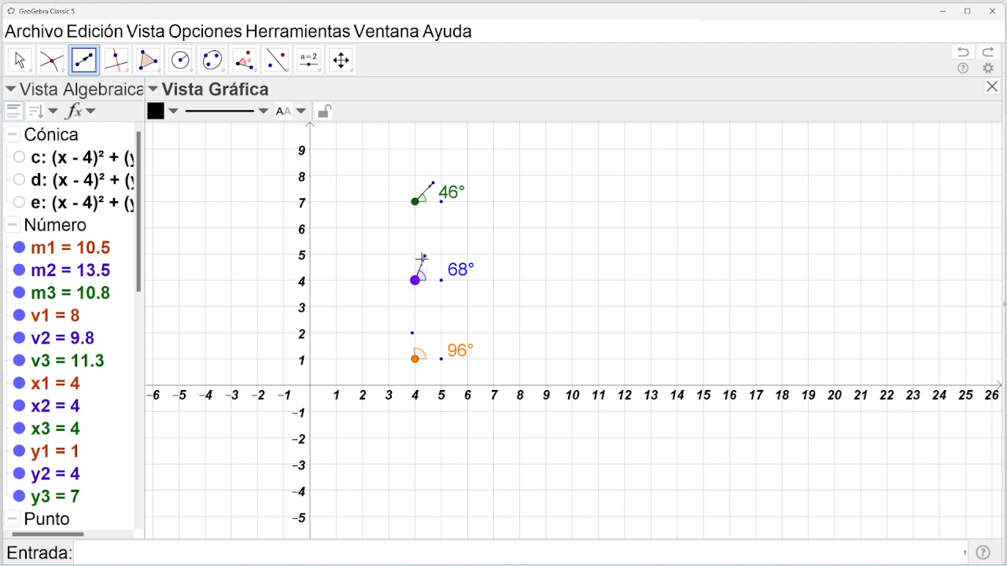
left_click(416, 360)
left_click(412, 335)
left_click_drag(138, 285, 139, 376)
left_click(18, 425)
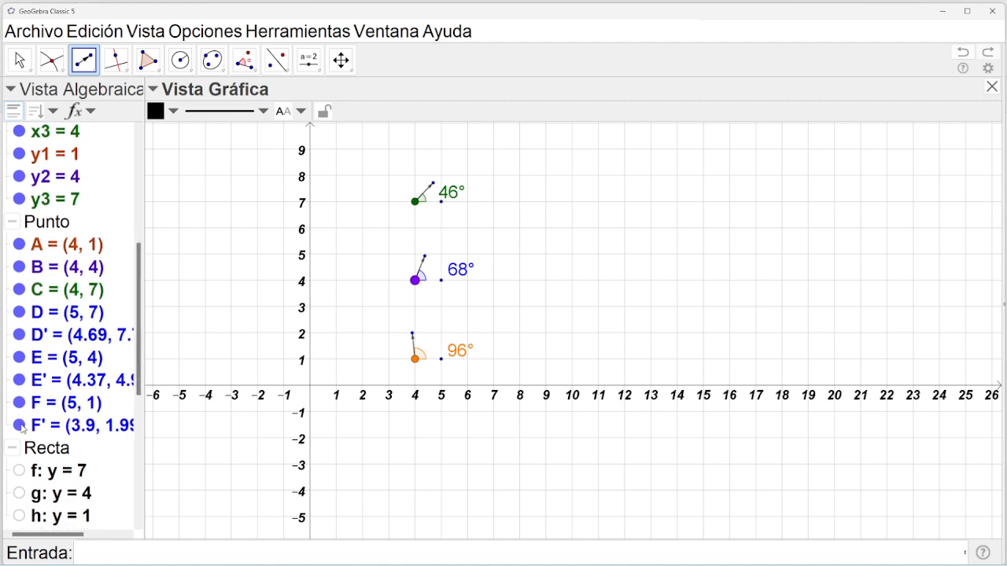
Hide helper points F, E', E, D' and D.
left_click(20, 403)
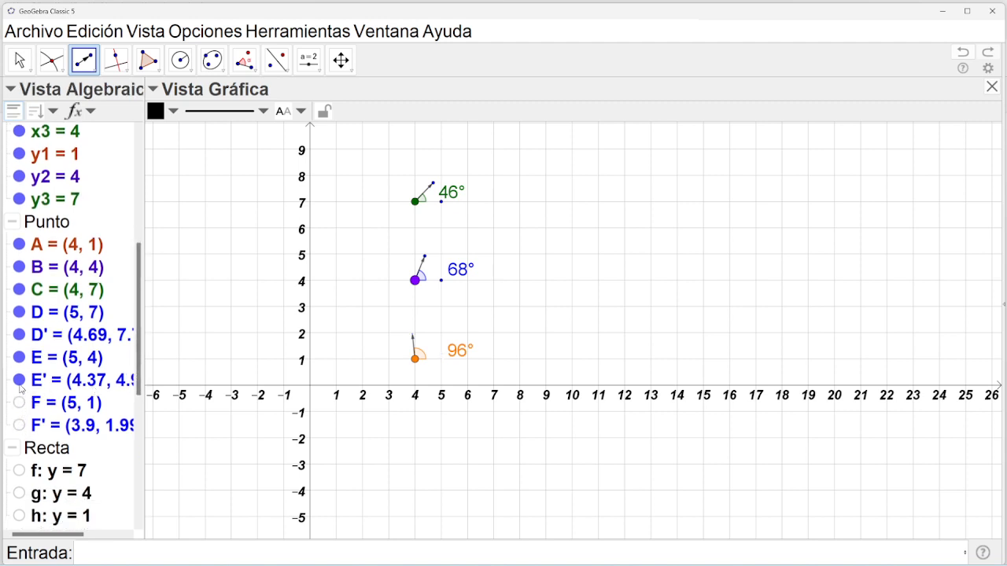
left_click(19, 357)
left_click(20, 381)
left_click(19, 336)
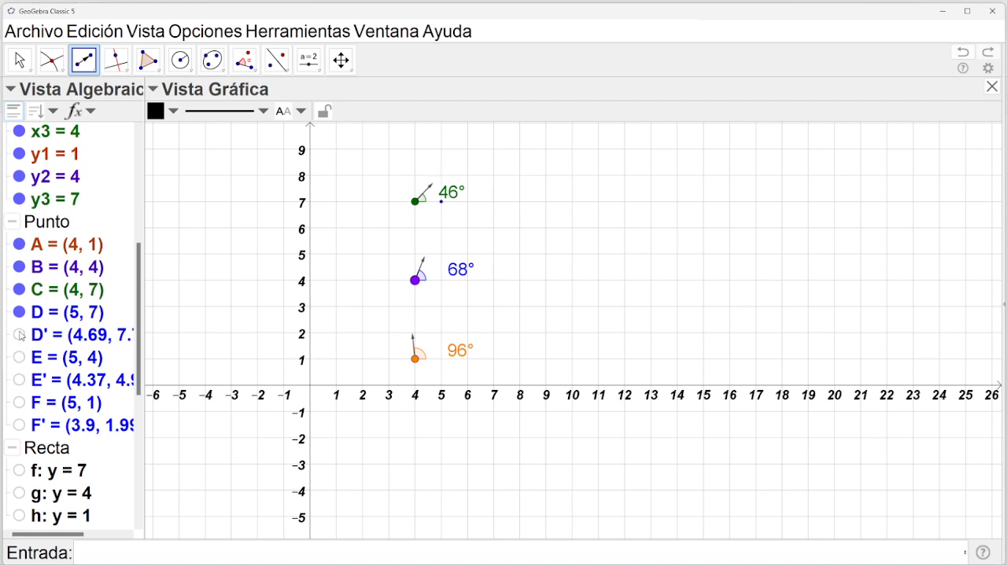
left_click(20, 313)
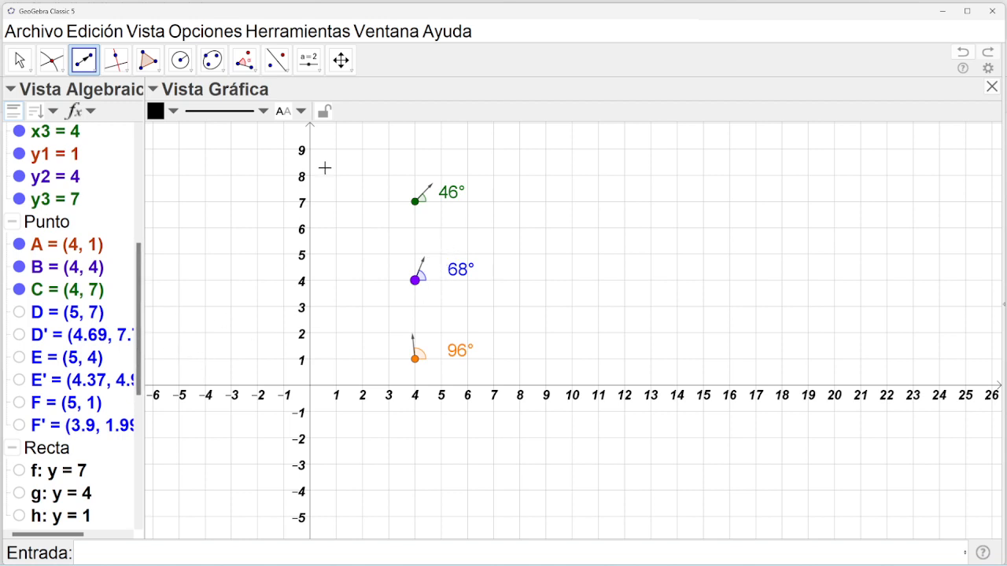
In Vista Gráfica 2, set sliders α = 110°, β = 100°, γ = 88°, then close it.
left_click(156, 33)
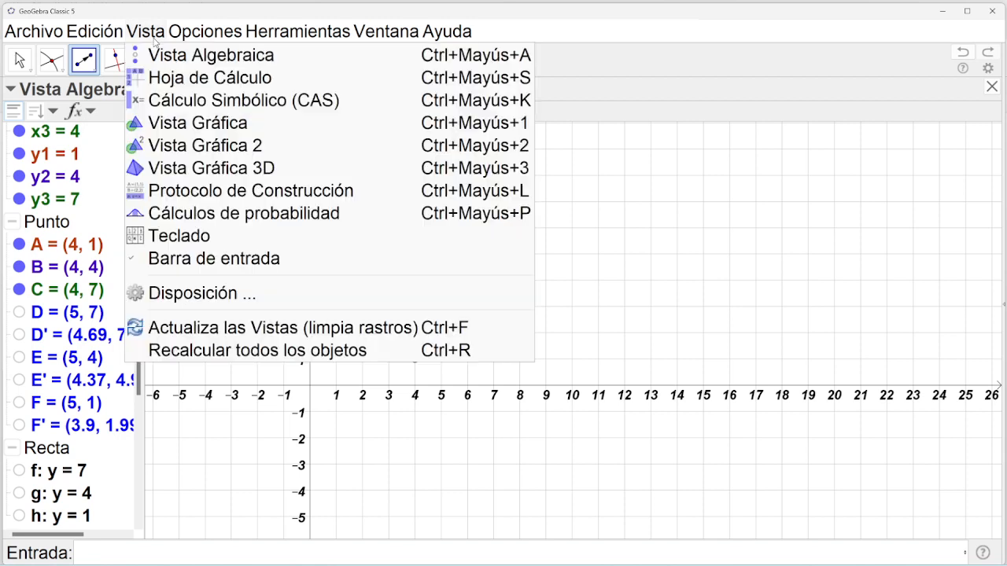
left_click(194, 145)
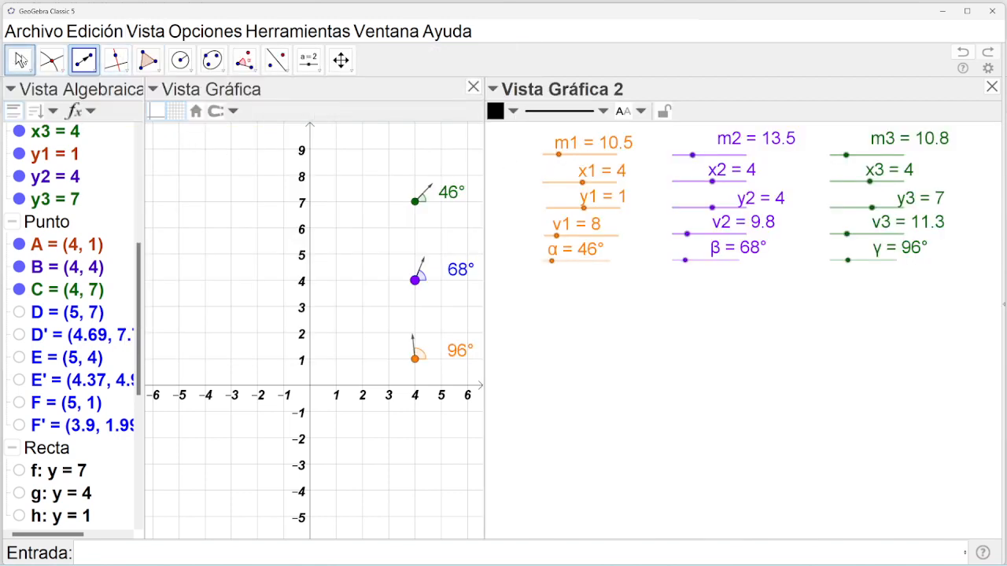
left_click(21, 60)
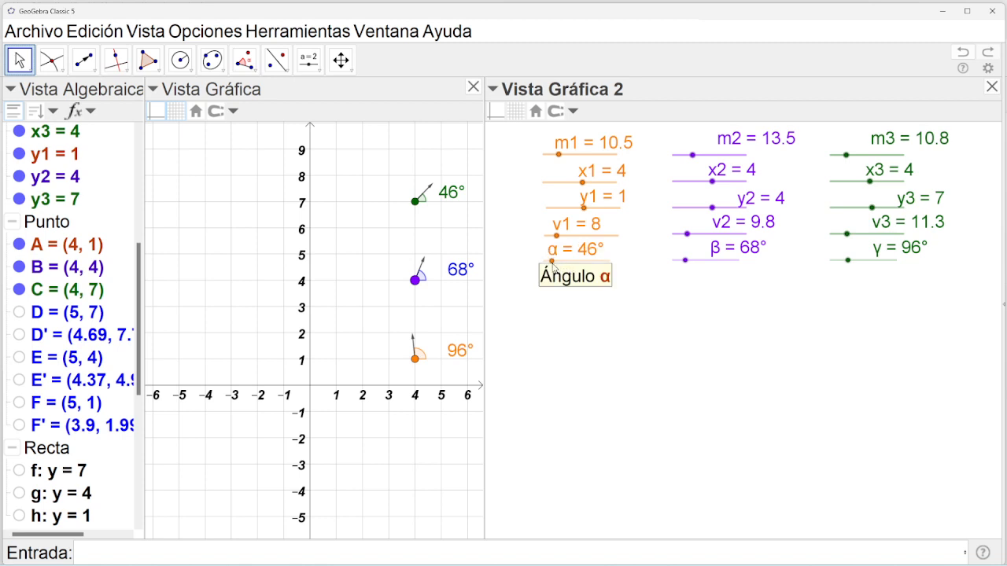
left_click_drag(553, 264, 570, 264)
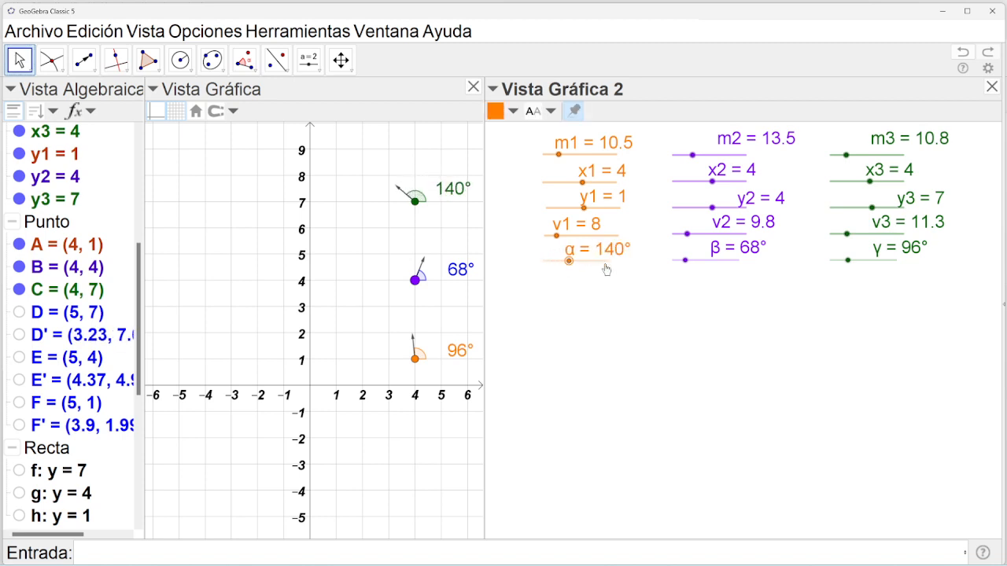
left_click_drag(686, 264, 700, 264)
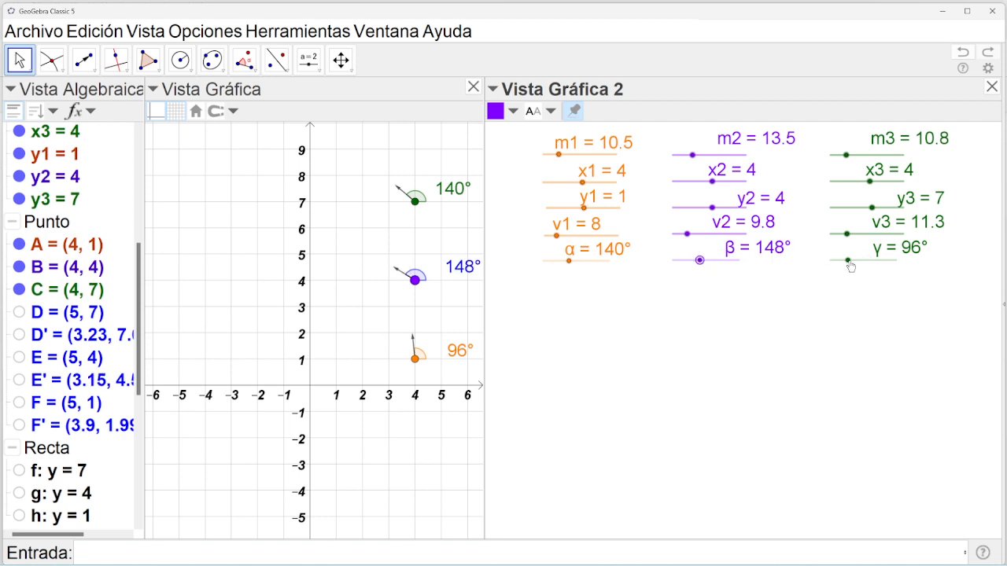
mouse_move(849, 263)
left_mouse_down()
mouse_move(881, 265)
mouse_move(846, 271)
left_mouse_up()
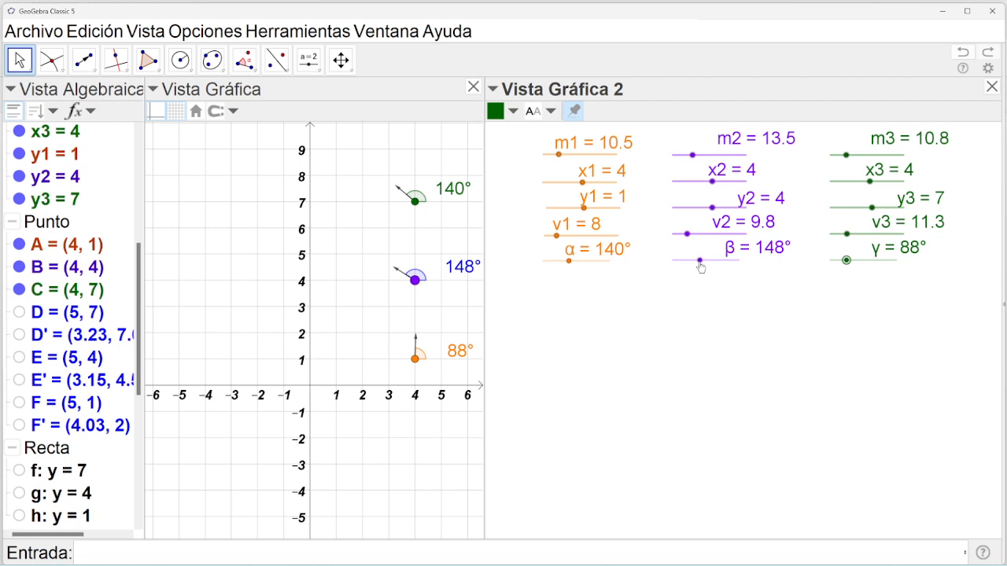
left_click_drag(699, 265, 692, 264)
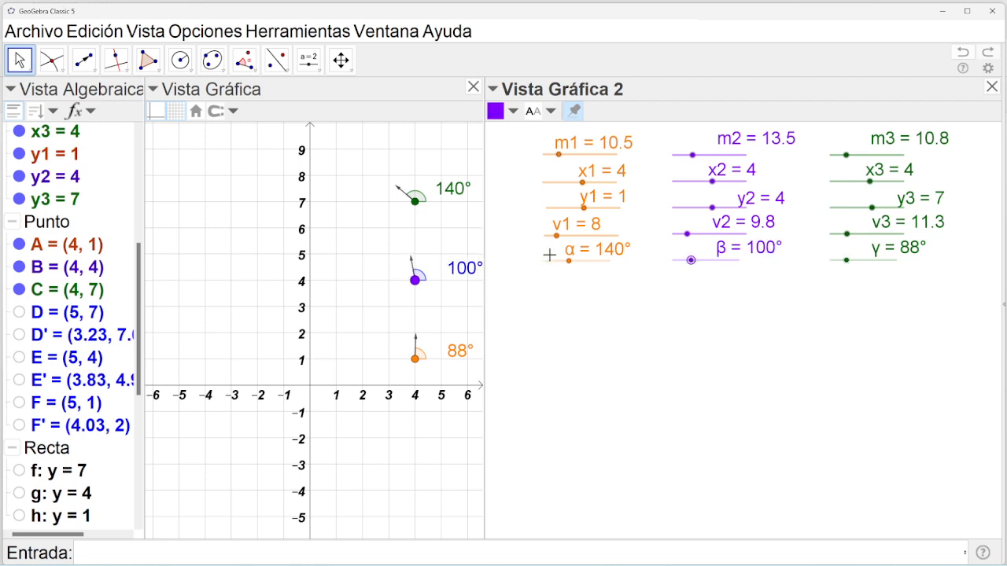
left_click_drag(569, 263, 563, 266)
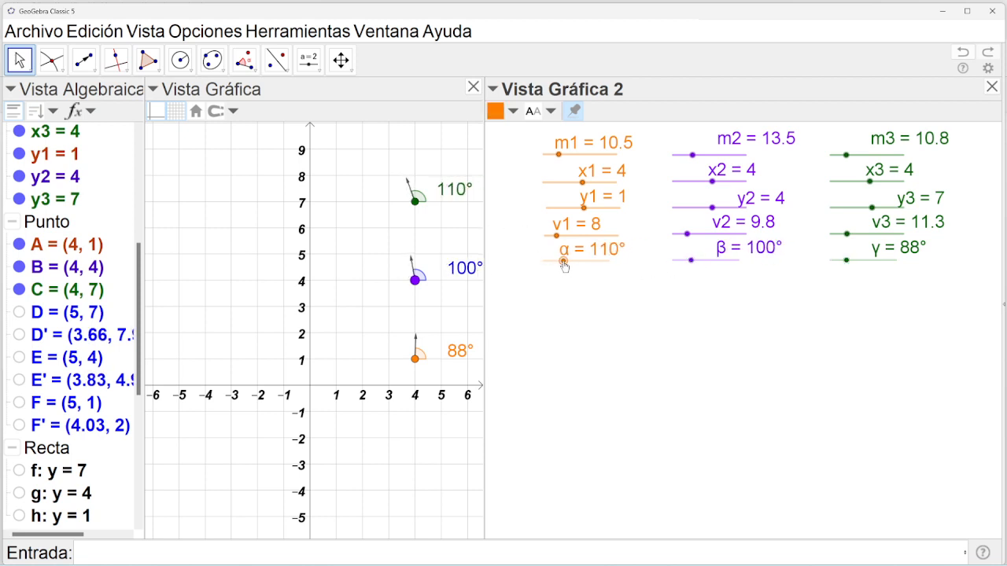
left_click(992, 87)
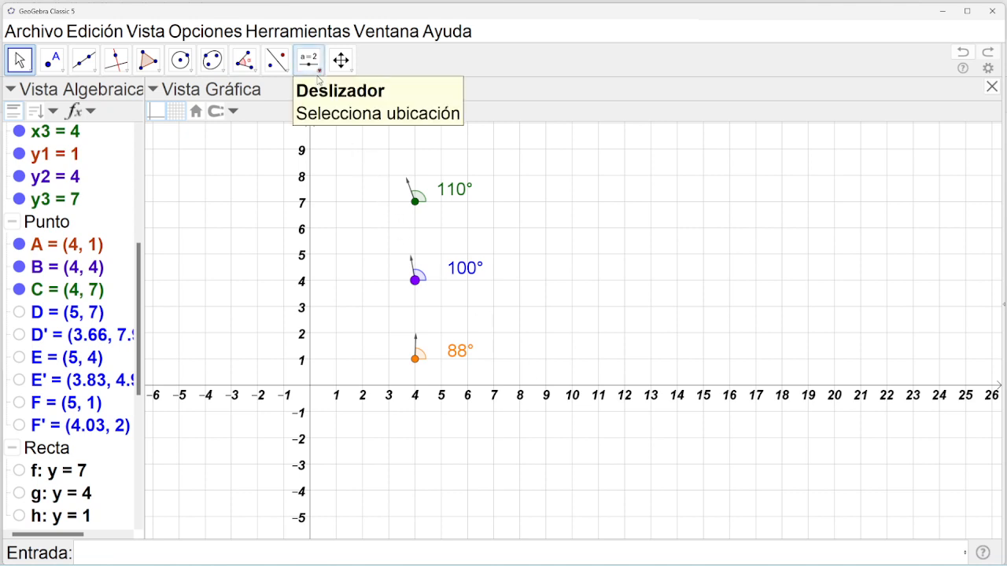
Place point G right of the figure and colour it magenta.
left_click(51, 59)
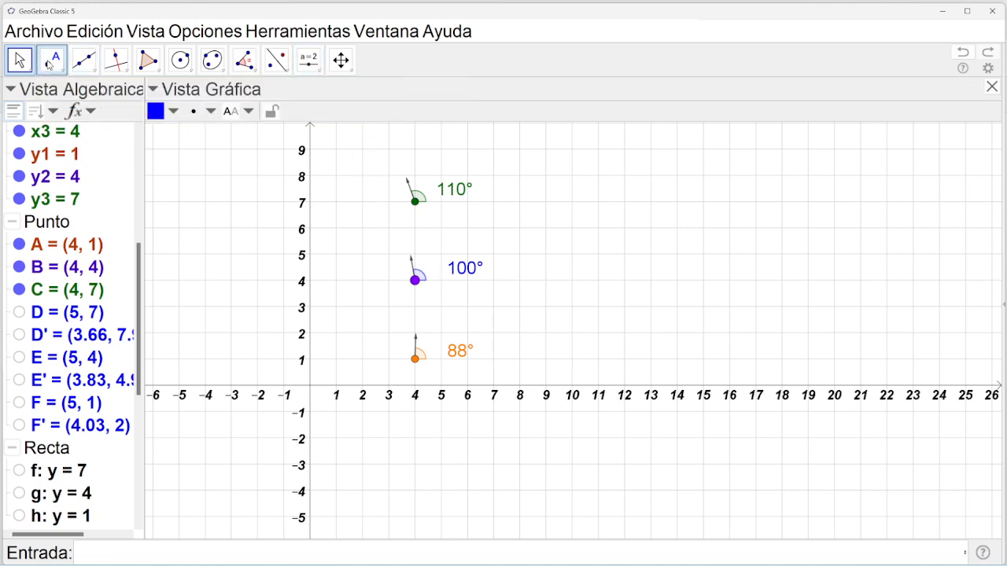
left_click(681, 255)
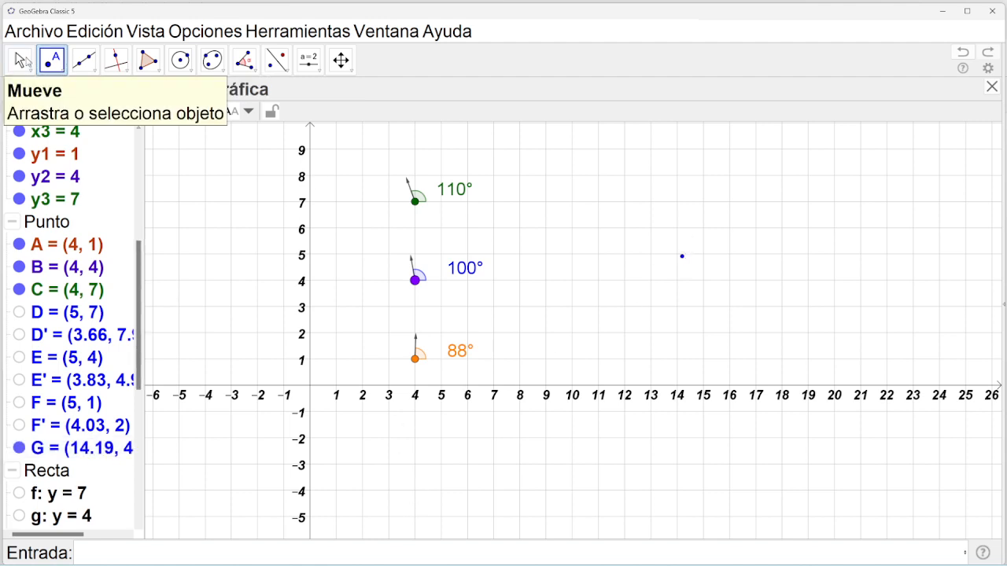
left_click(22, 62)
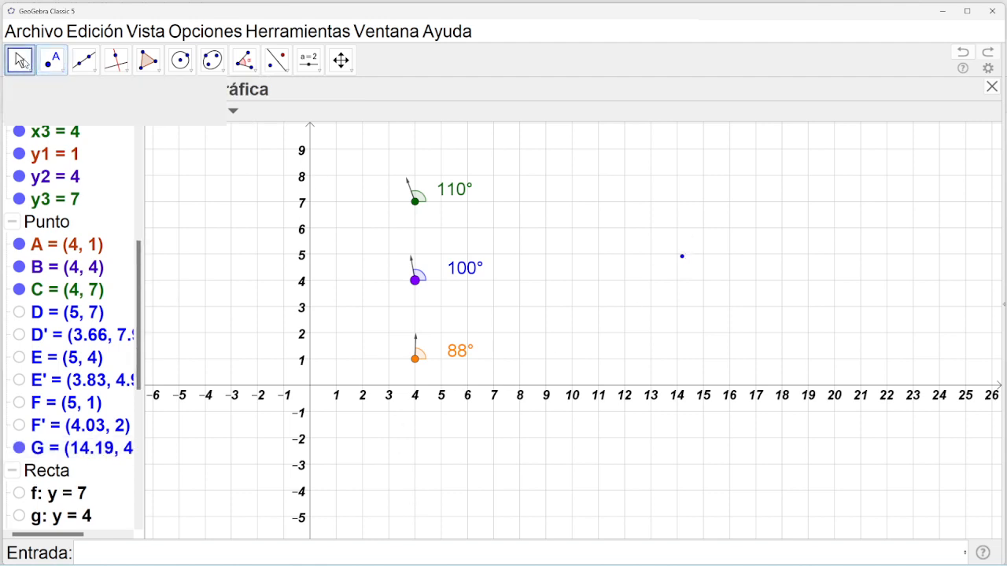
left_click(683, 258)
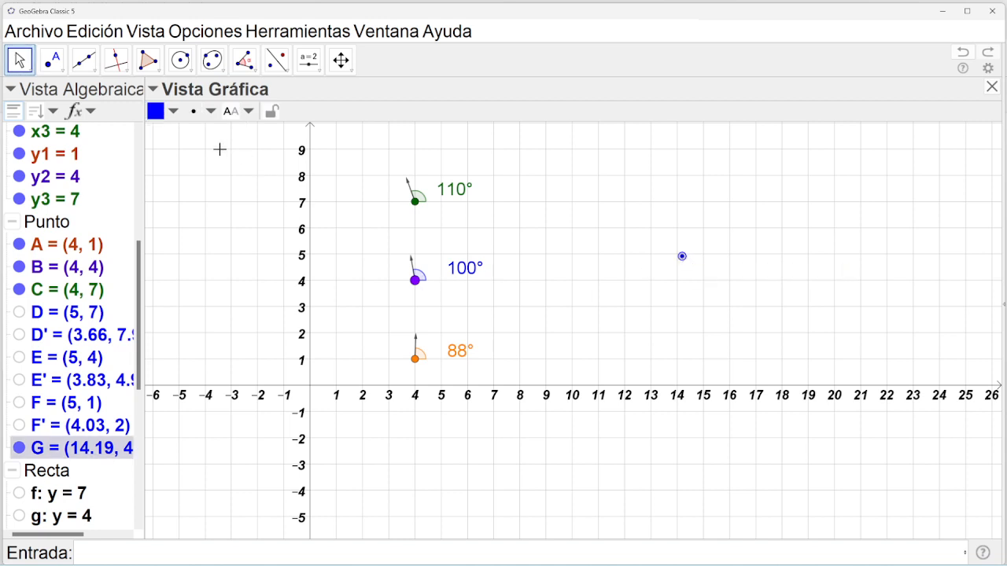
left_click(177, 116)
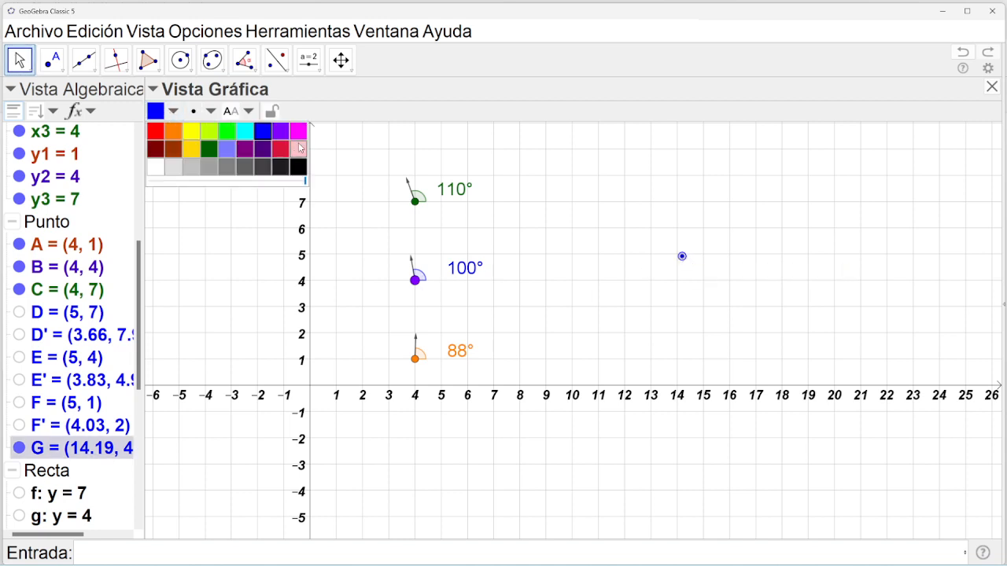
left_click(299, 132)
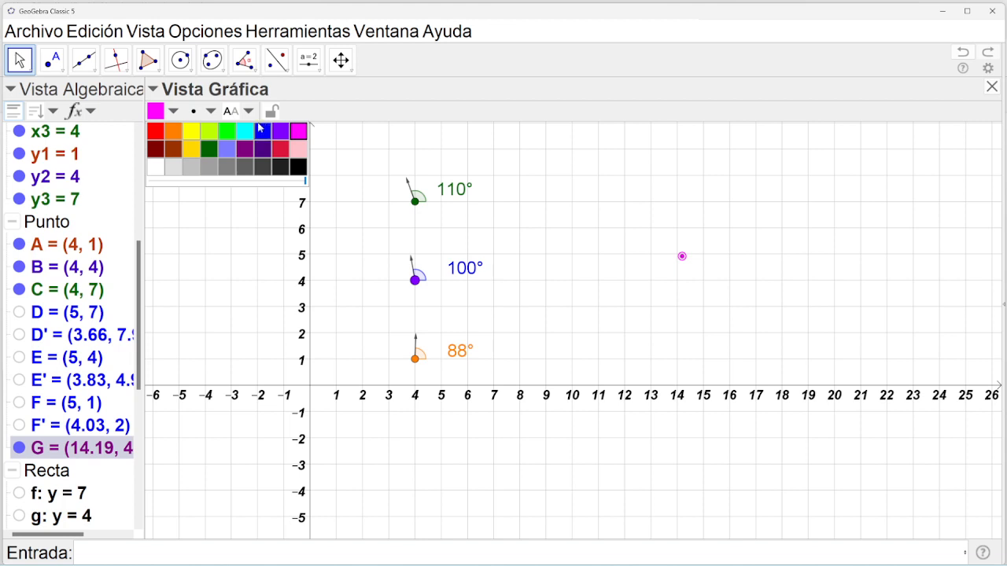
Give point G the cross (×) point style at a larger size.
left_click(204, 114)
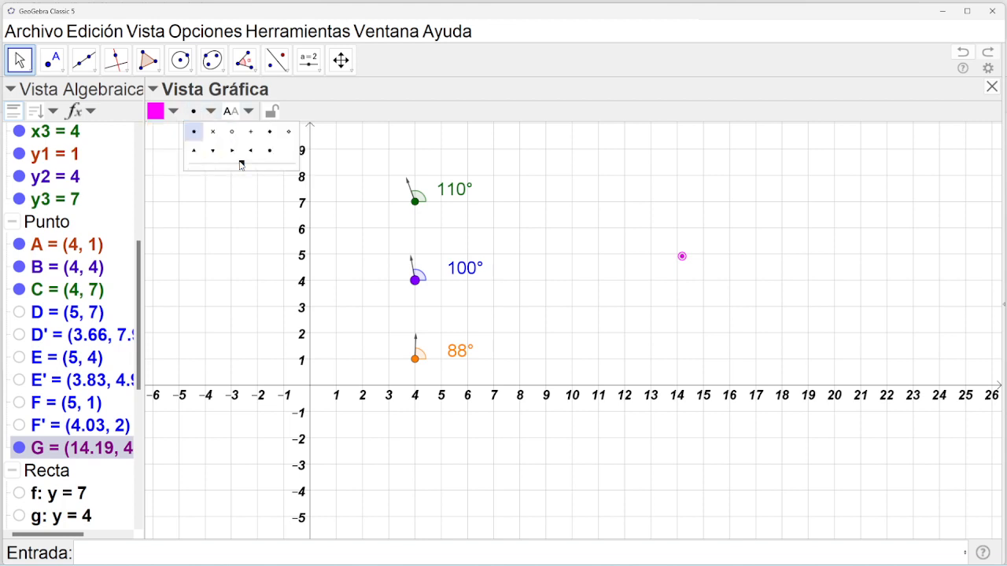
left_click_drag(244, 166, 255, 165)
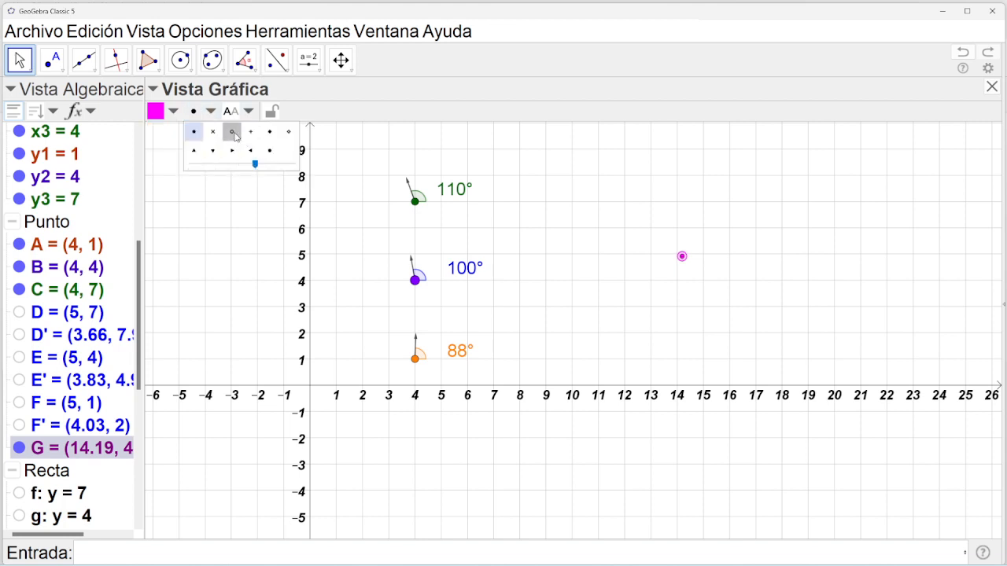
left_click(234, 134)
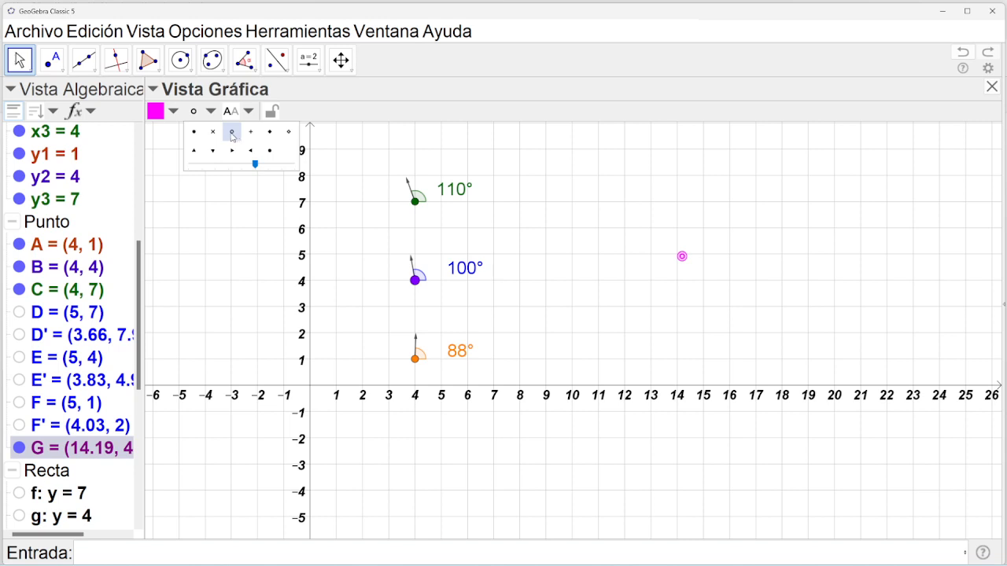
left_click(214, 133)
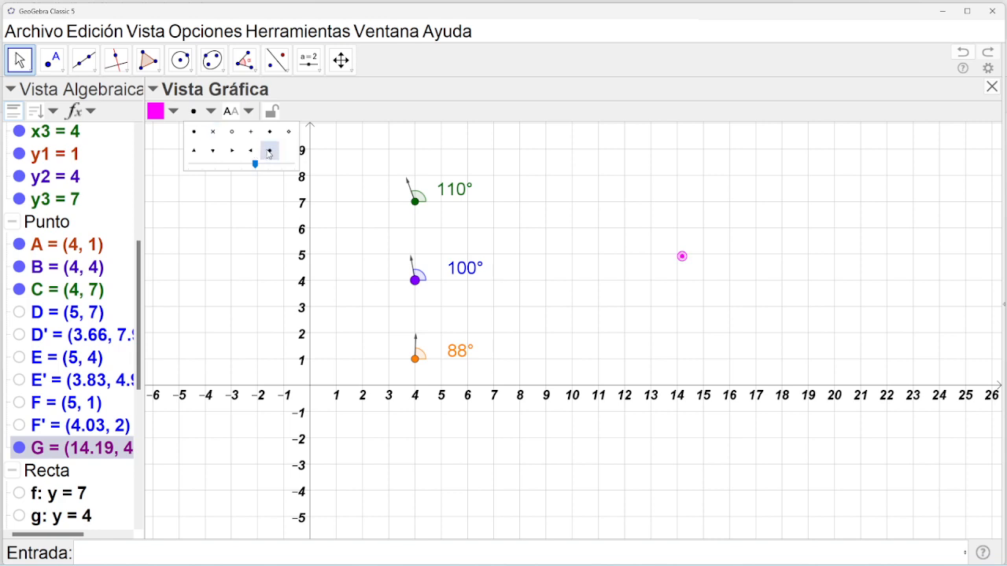
left_click(289, 132)
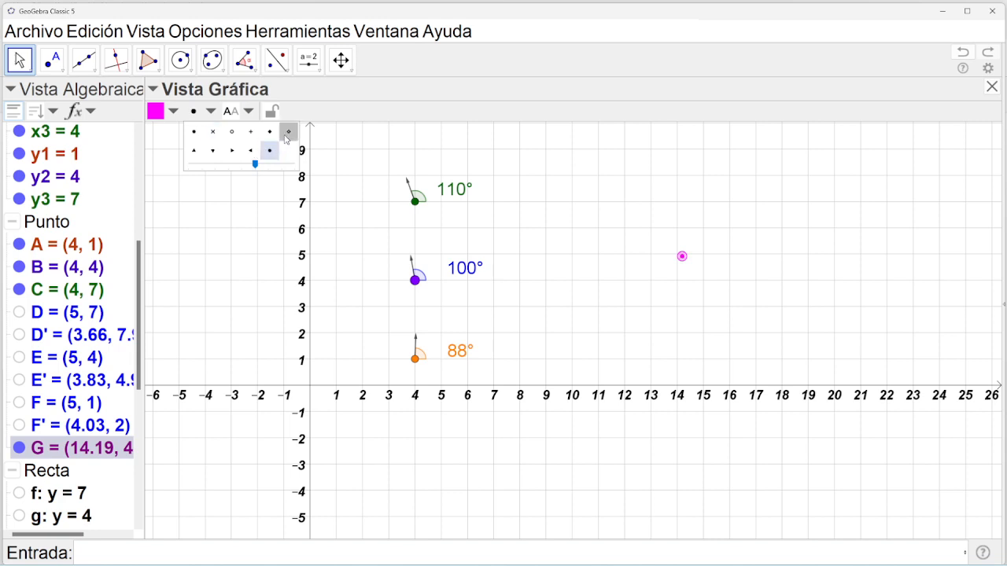
left_click(214, 134)
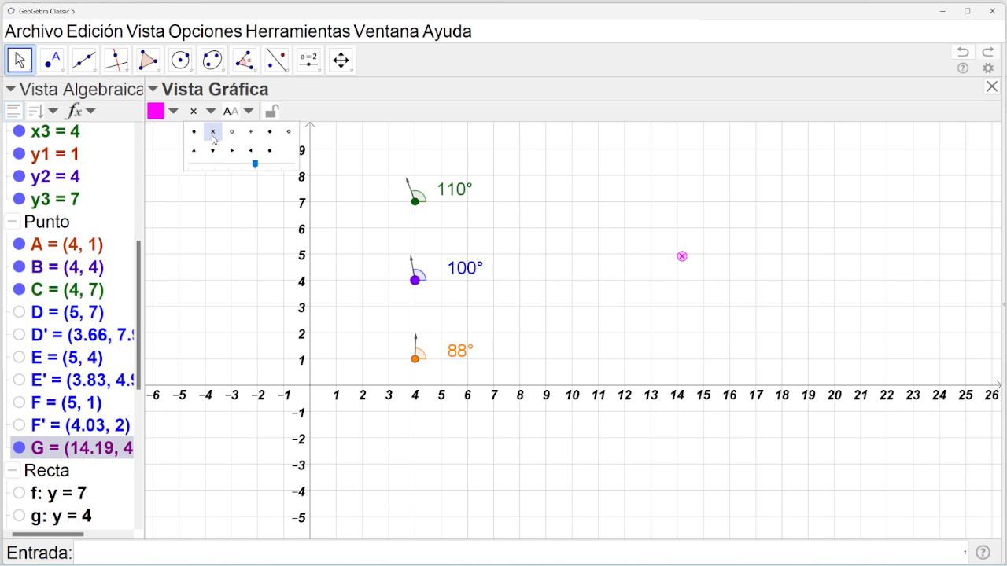
left_click(334, 70)
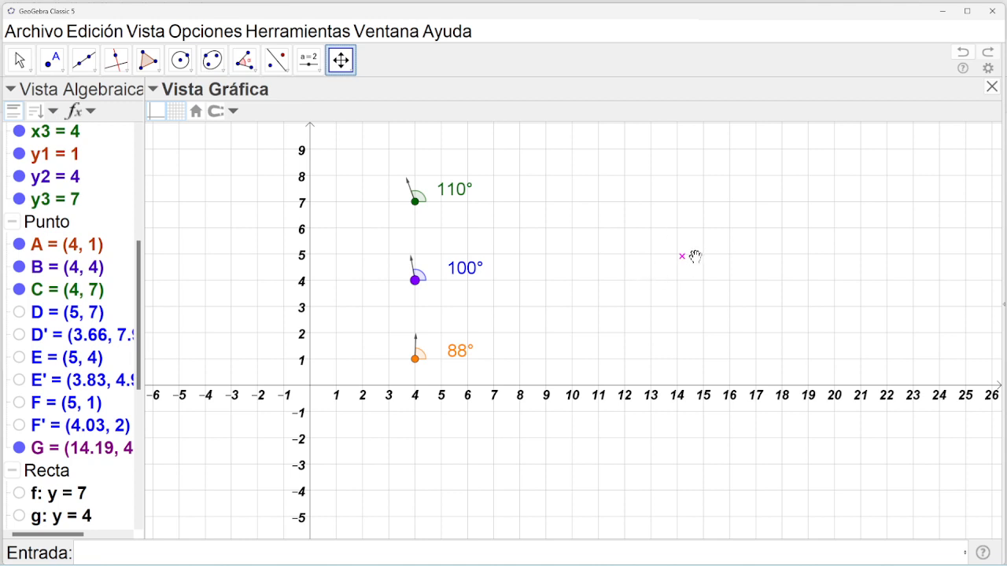
Enlarge point G's cross marker to maximum size, then choose the Texto tool.
left_click(19, 60)
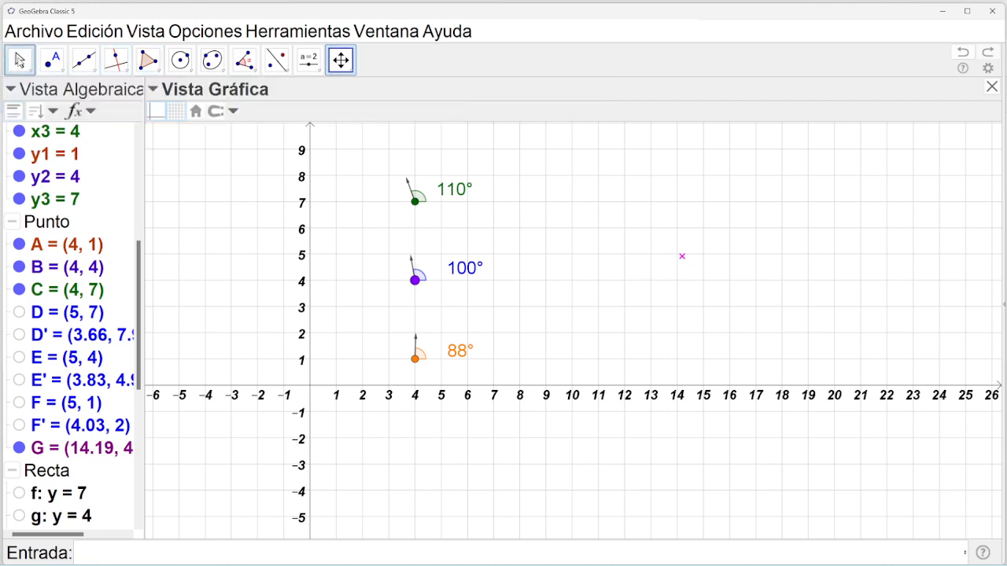
left_click(682, 259)
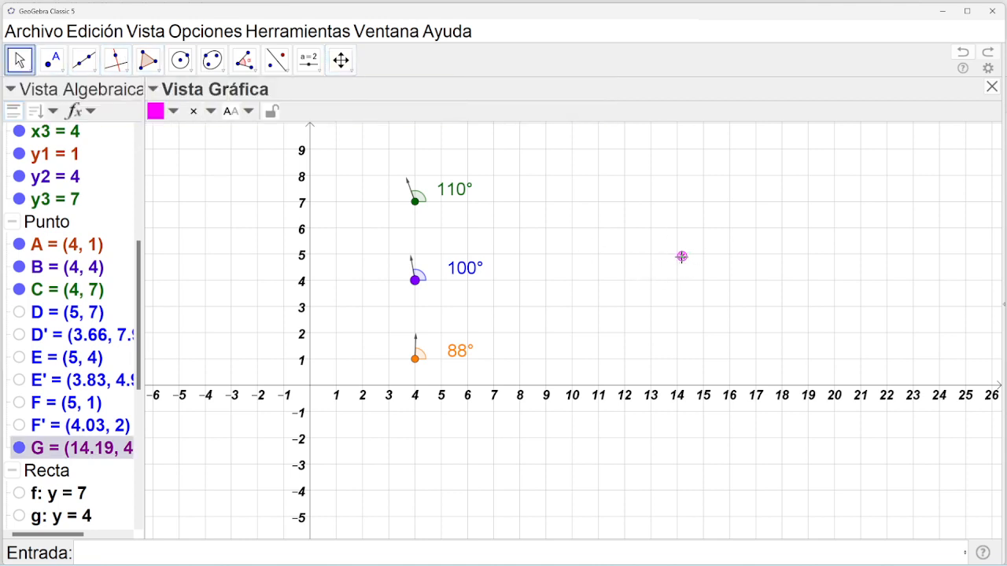
left_click(211, 114)
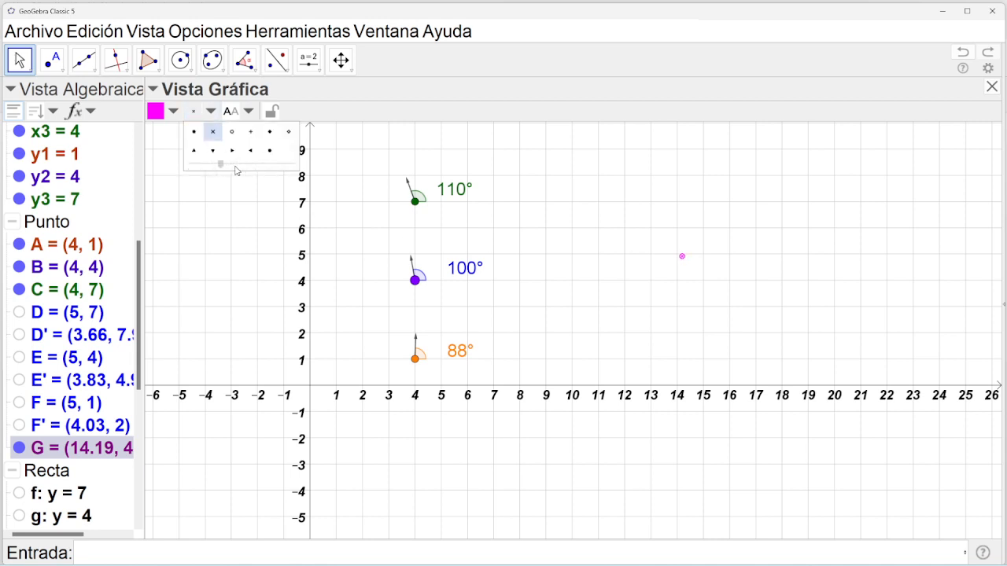
left_click_drag(236, 165, 260, 173)
left_click(341, 60)
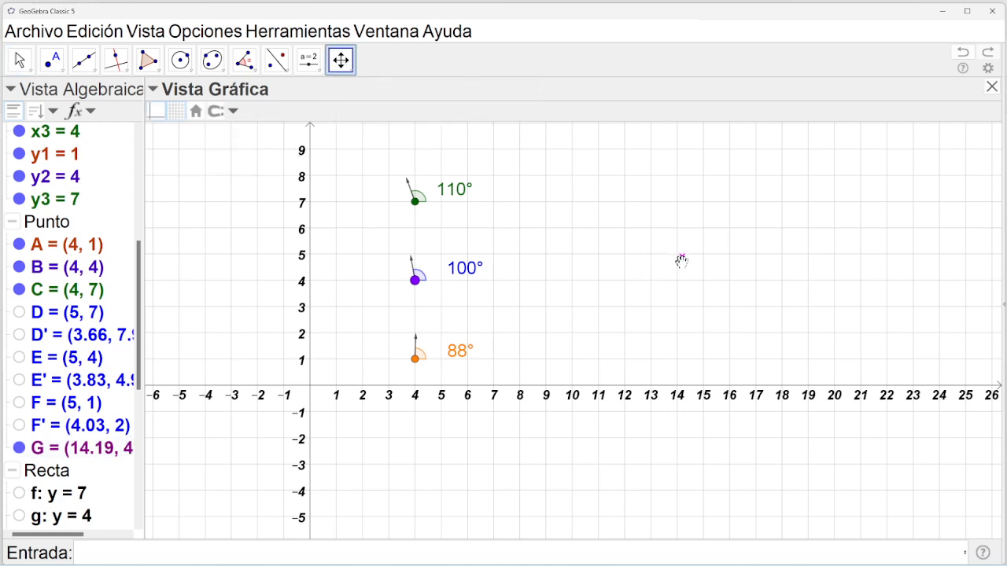
left_click(20, 60)
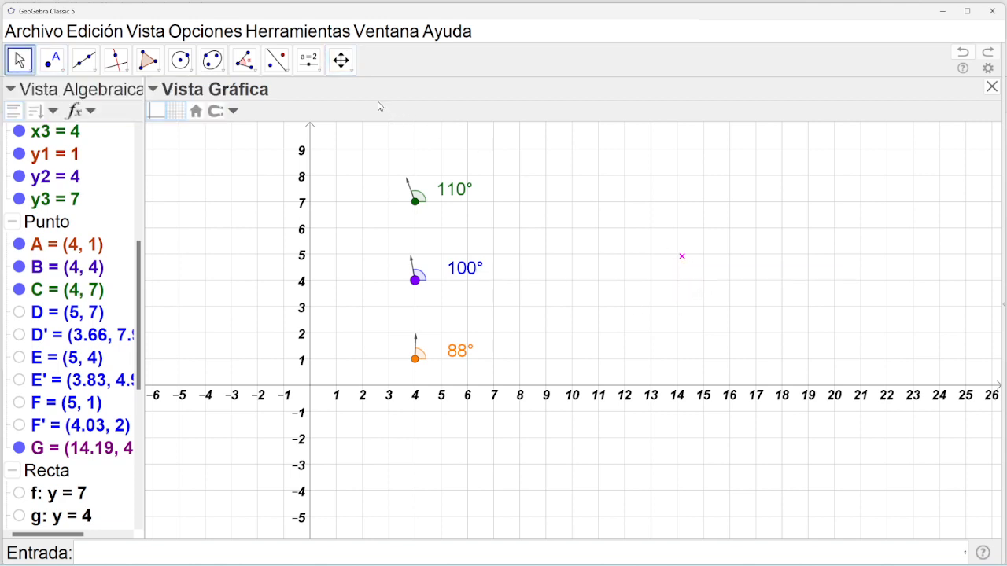
left_click(314, 73)
left_click(346, 117)
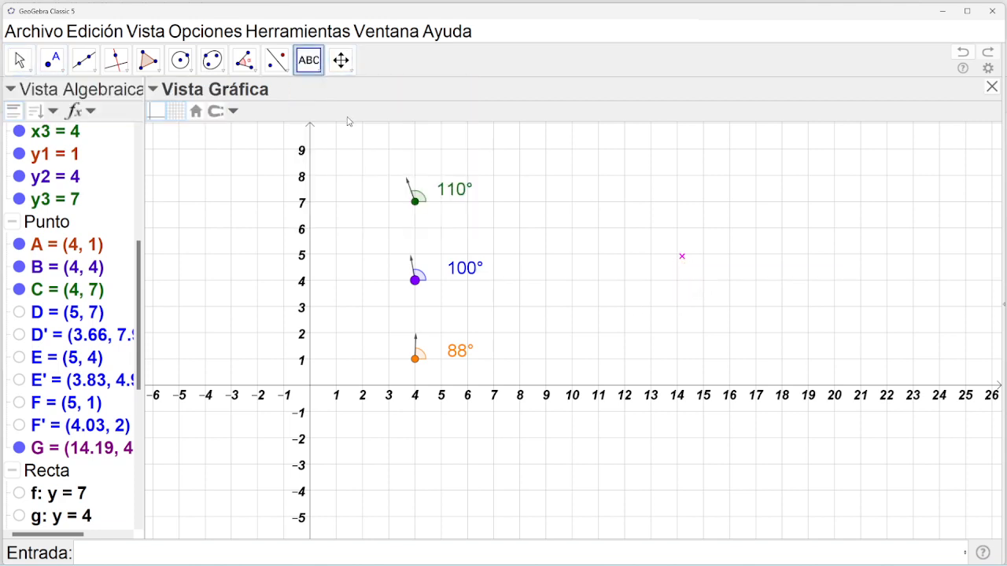
Start a LaTeX text on the canvas reading x_{cm}=\frac{1}{M}.
left_click(627, 167)
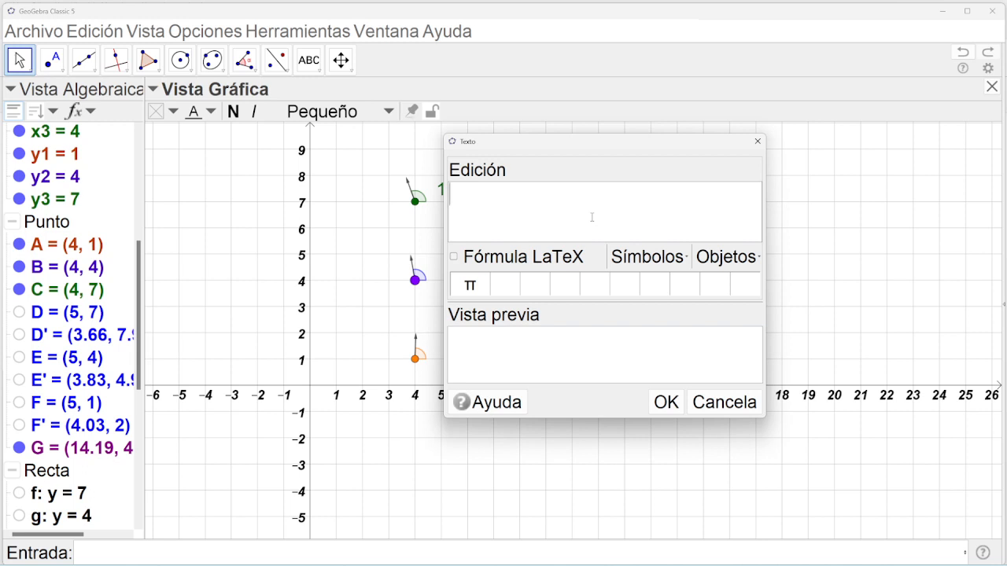
type("$x_{cm}")
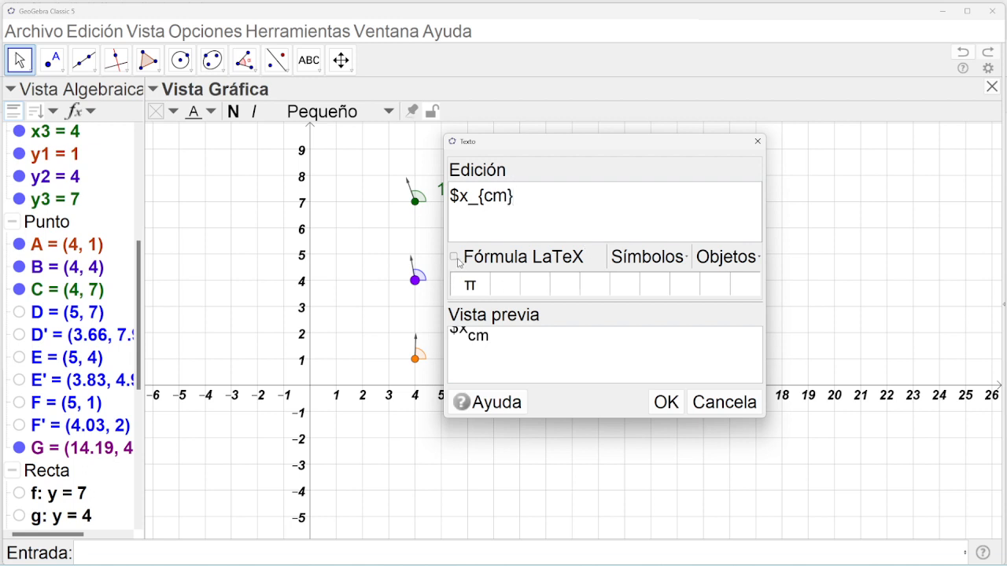
left_click(454, 257)
left_click(544, 220)
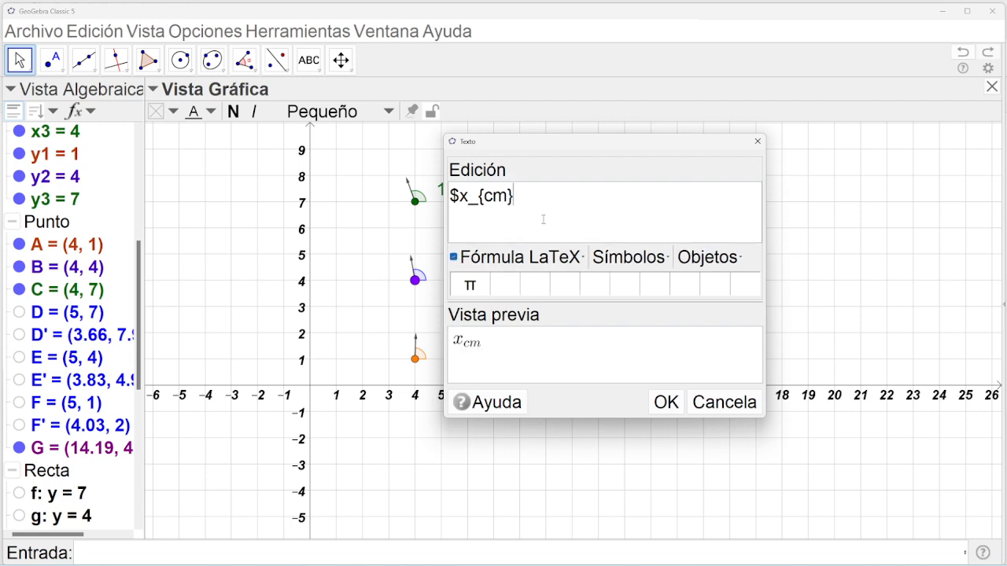
type("=\\fra")
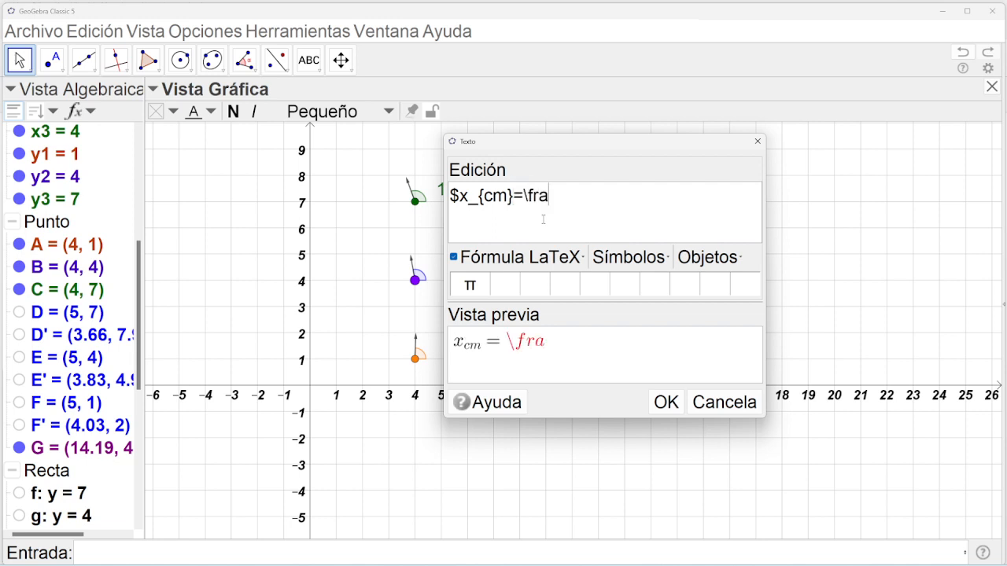
type("c{1}{")
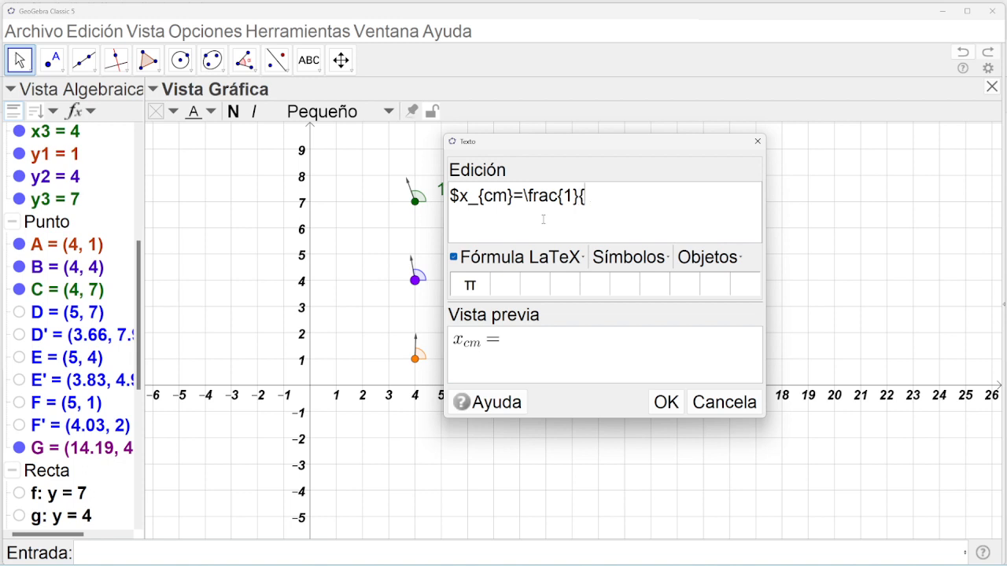
type("M")
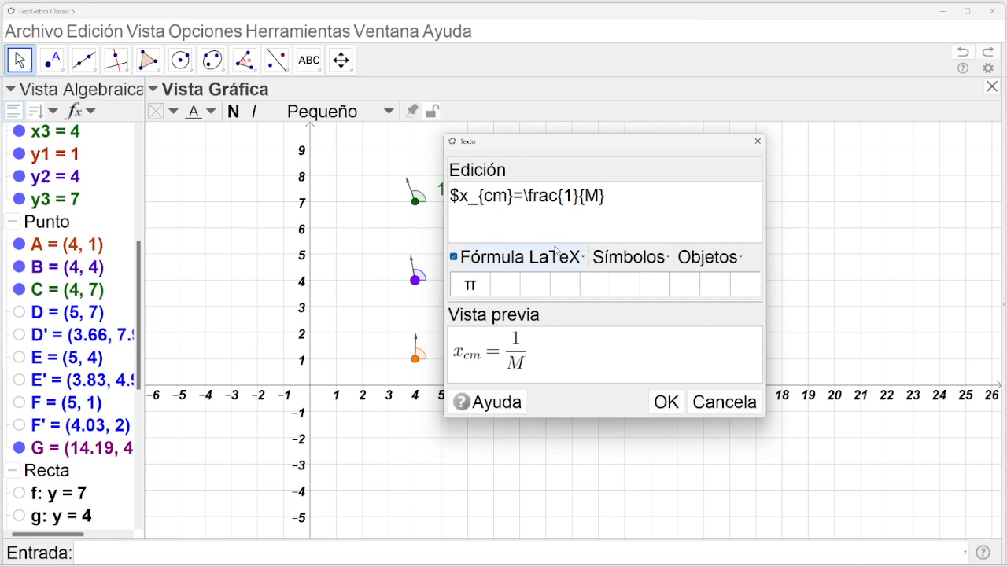
Append square brackets containing x1m1+x2m2+x3m3 to the formula.
left_click(555, 253)
mouse_move(597, 328)
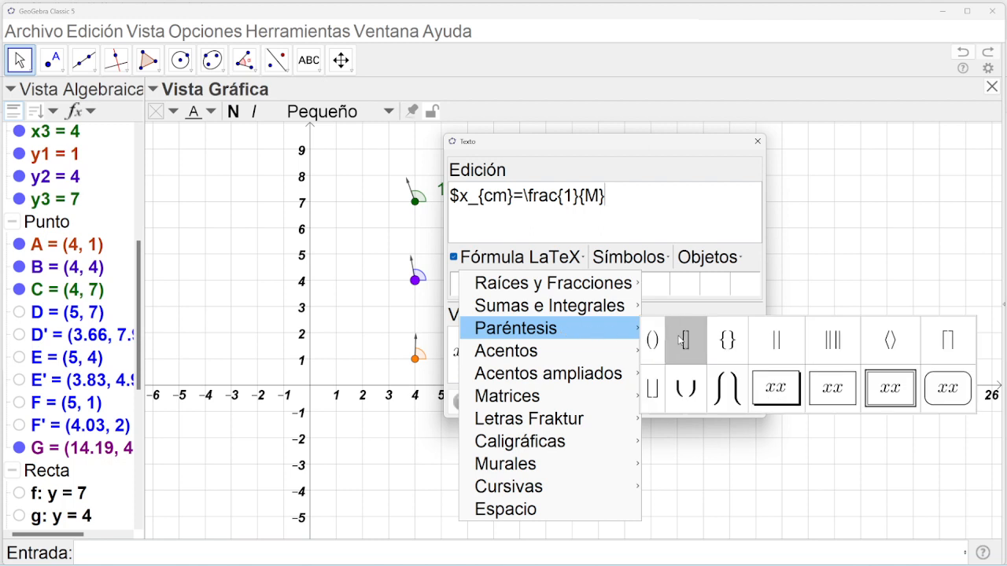
left_click(681, 340)
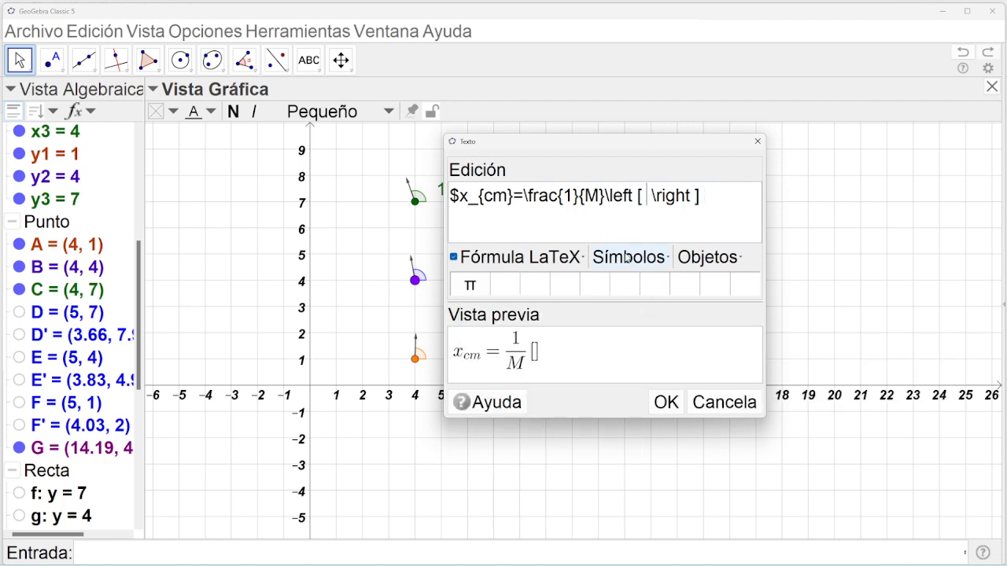
type("x")
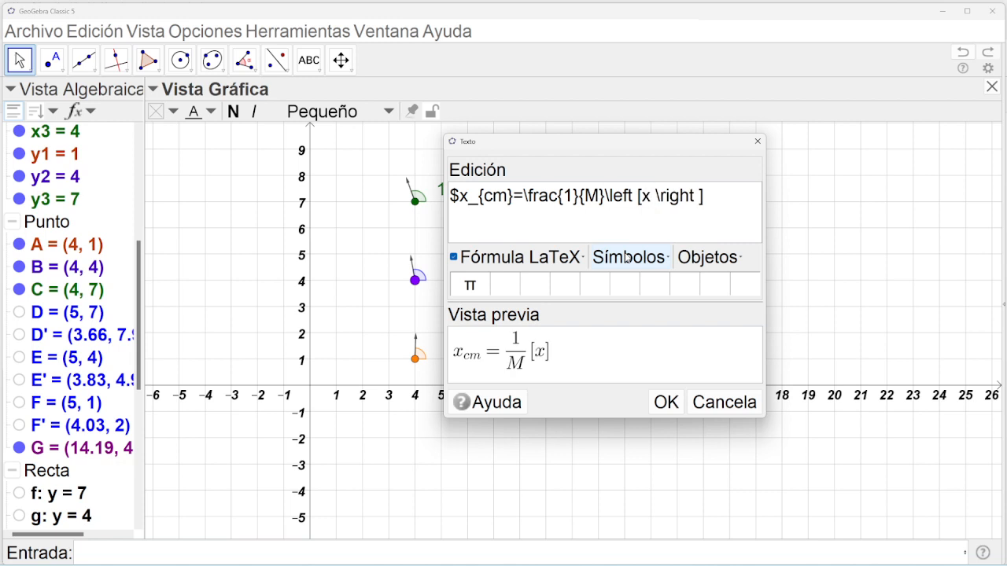
type("1+")
key("BackSpace")
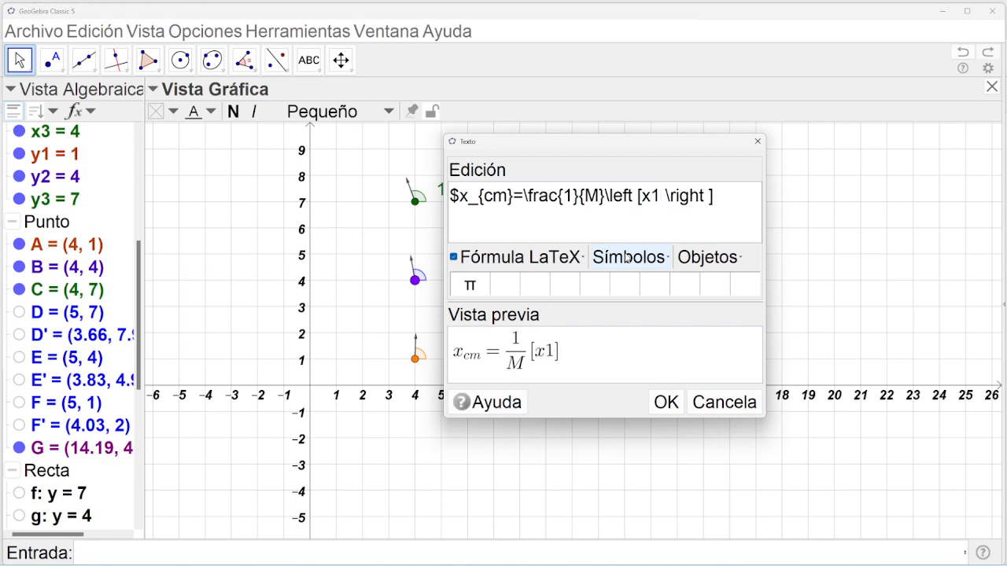
type("m1")
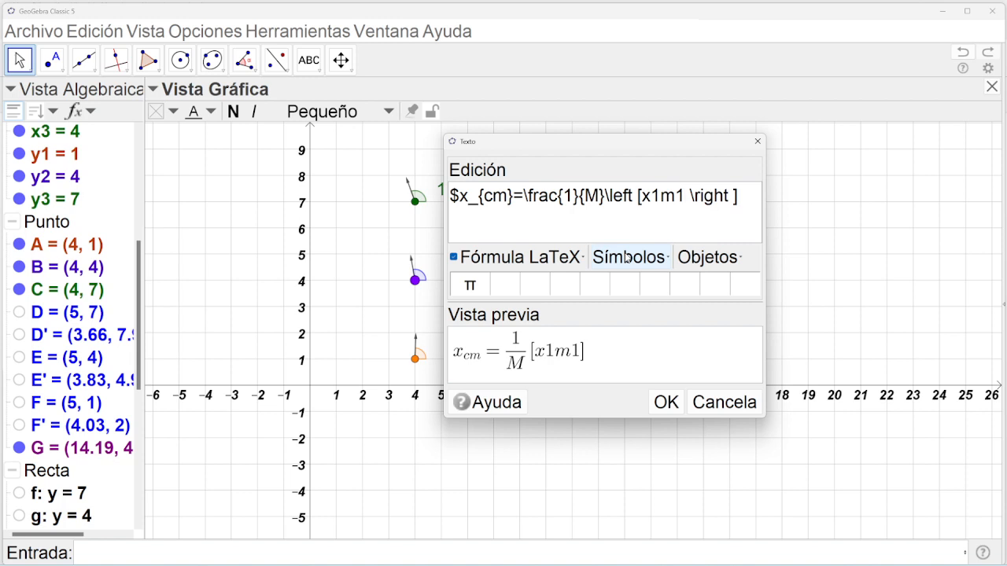
type("+x2")
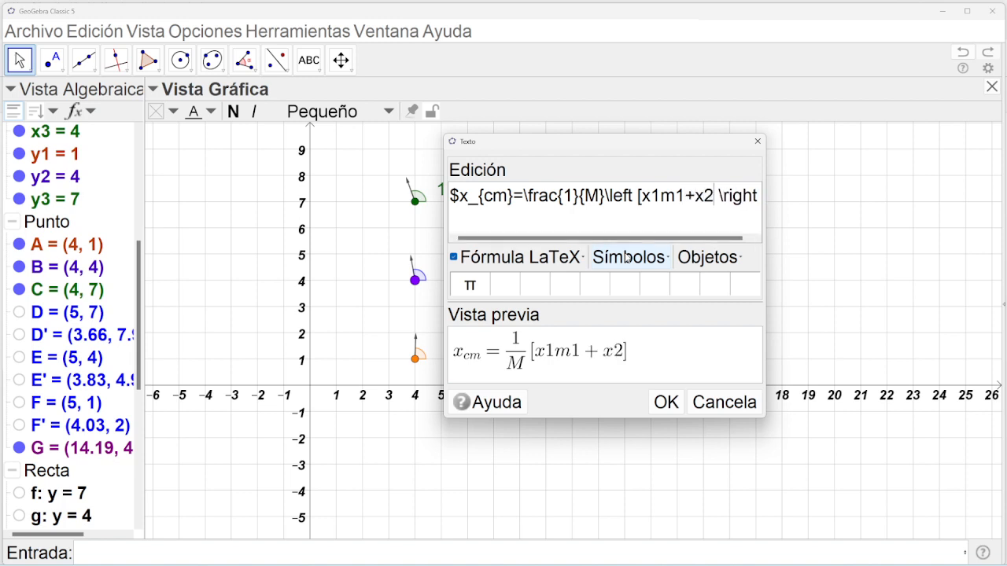
type("m2+x3")
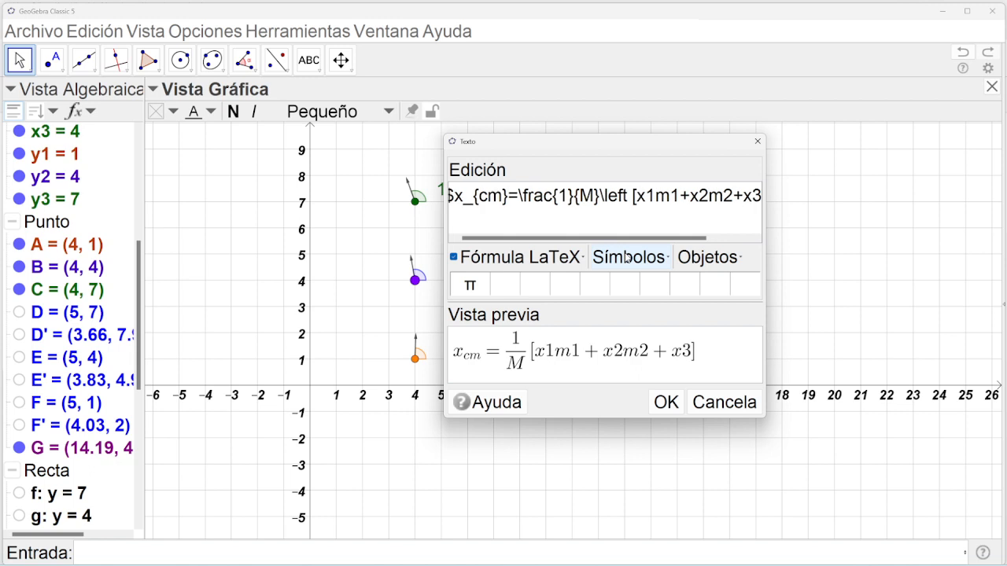
type("m3")
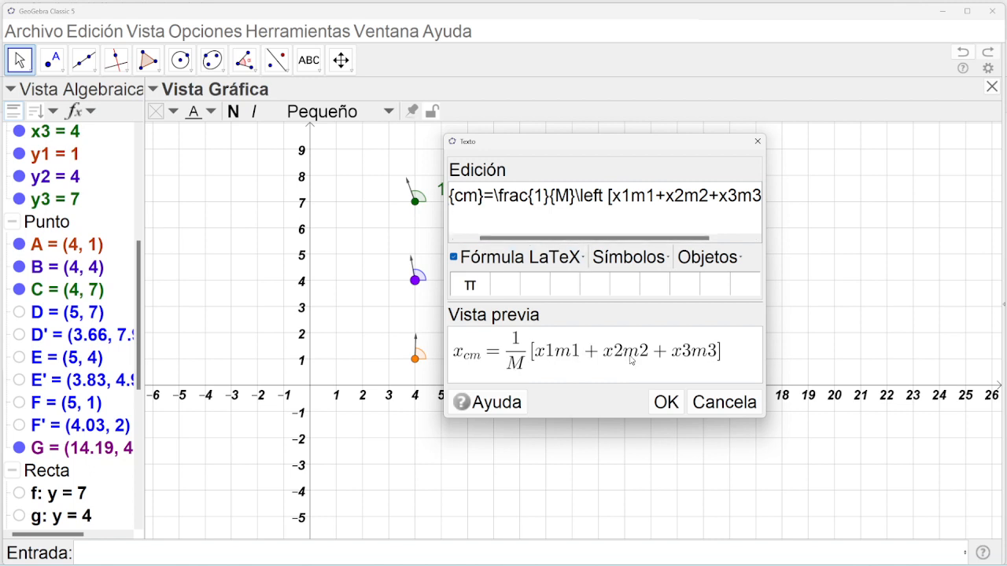
Place the x_cm formula, set its text size to Mediano, and move it to the top right.
left_click(666, 403)
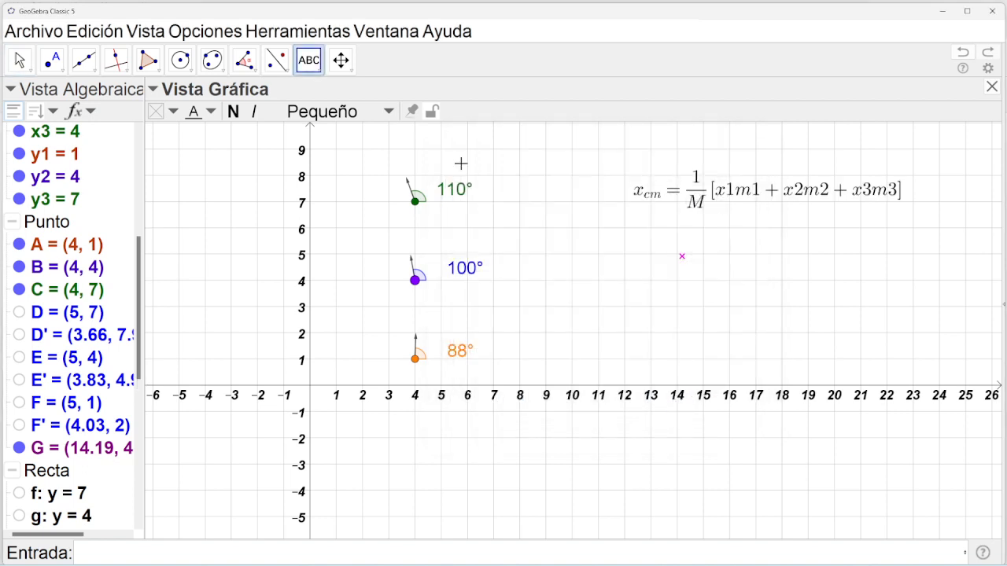
left_click(28, 61)
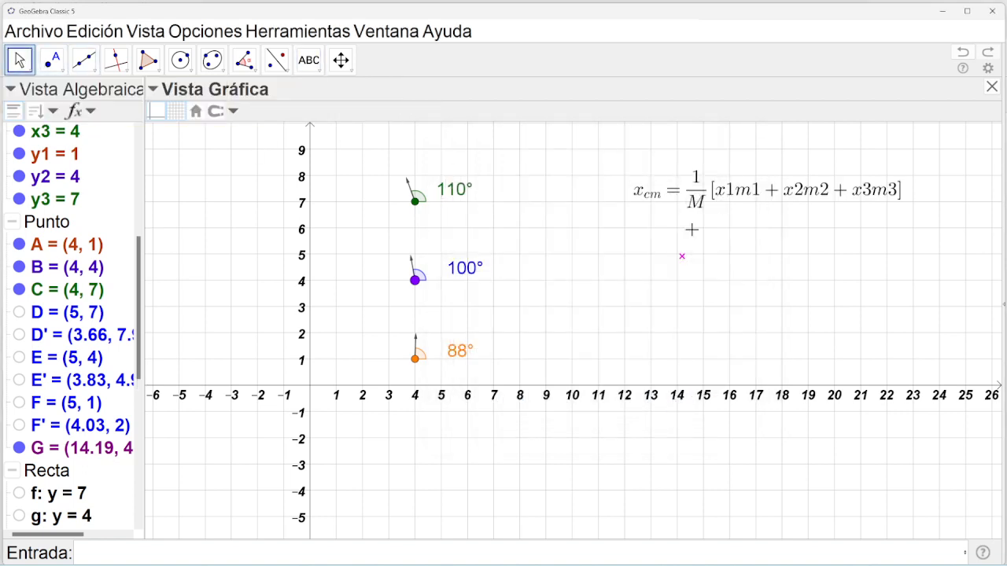
left_click(718, 191)
left_click_drag(718, 191, 710, 182)
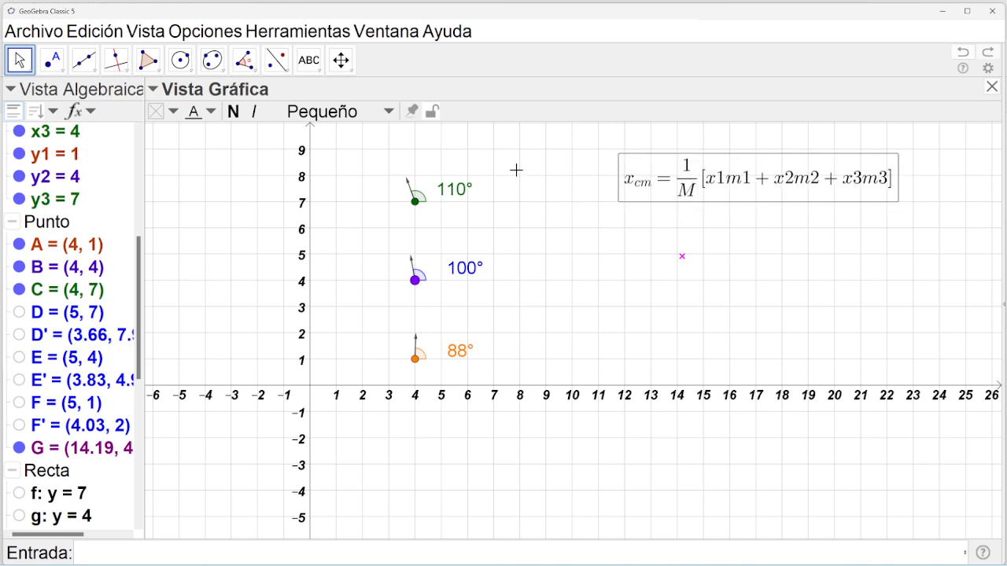
left_click(337, 116)
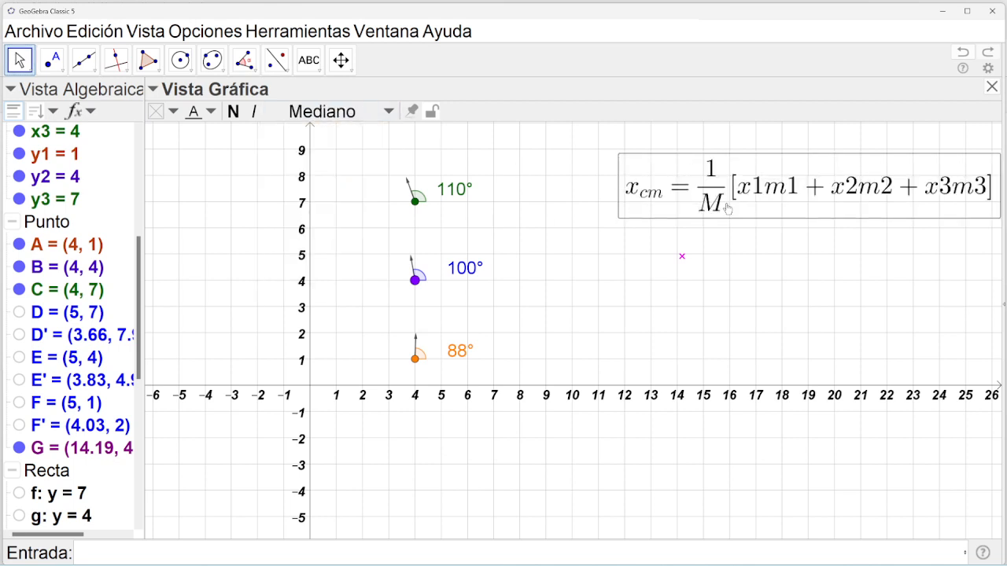
left_click_drag(728, 209, 672, 189)
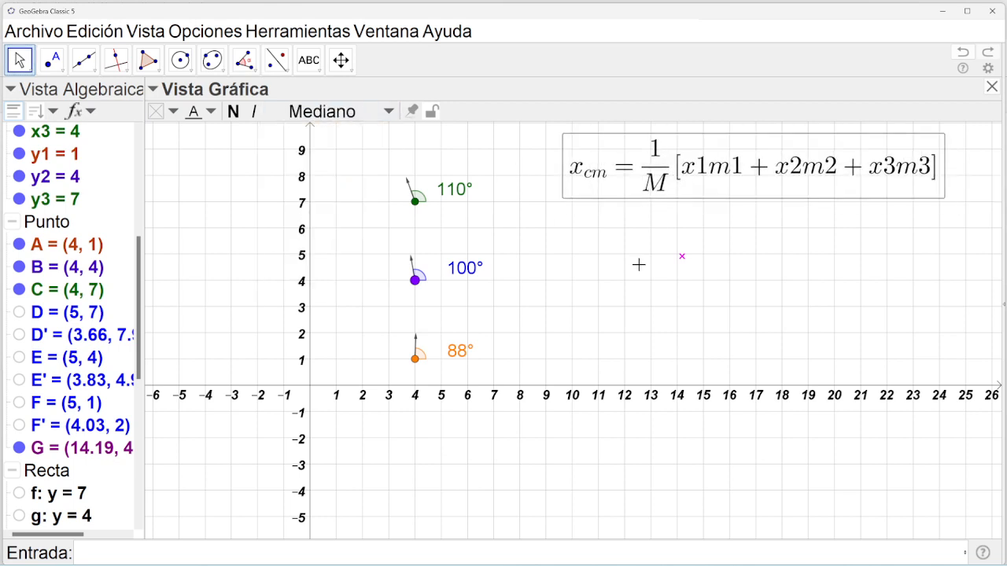
left_click(639, 265)
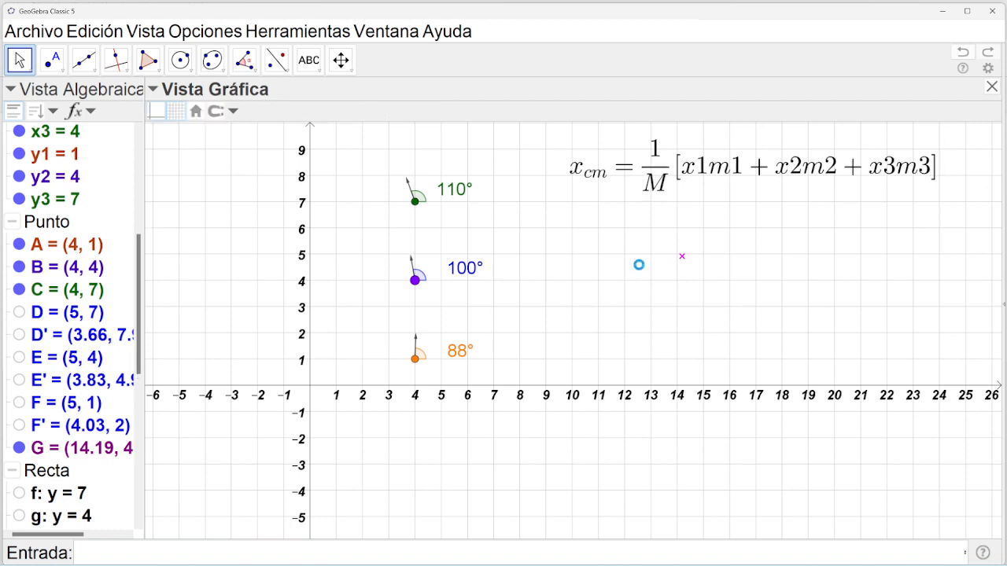
Duplicate the x_cm formula and move the copy down near y = 1.
left_click_drag(667, 183, 669, 226)
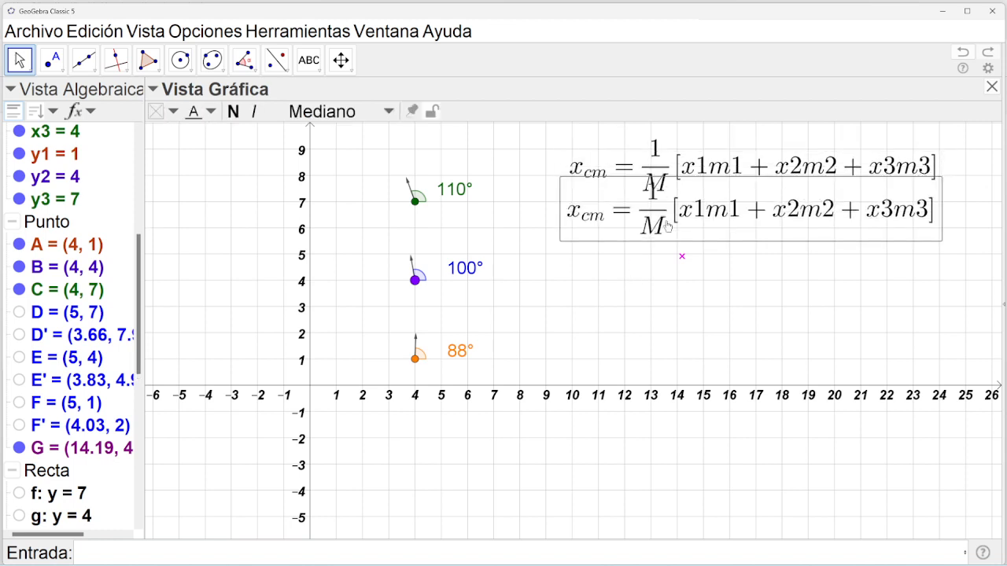
left_click_drag(692, 168, 688, 158)
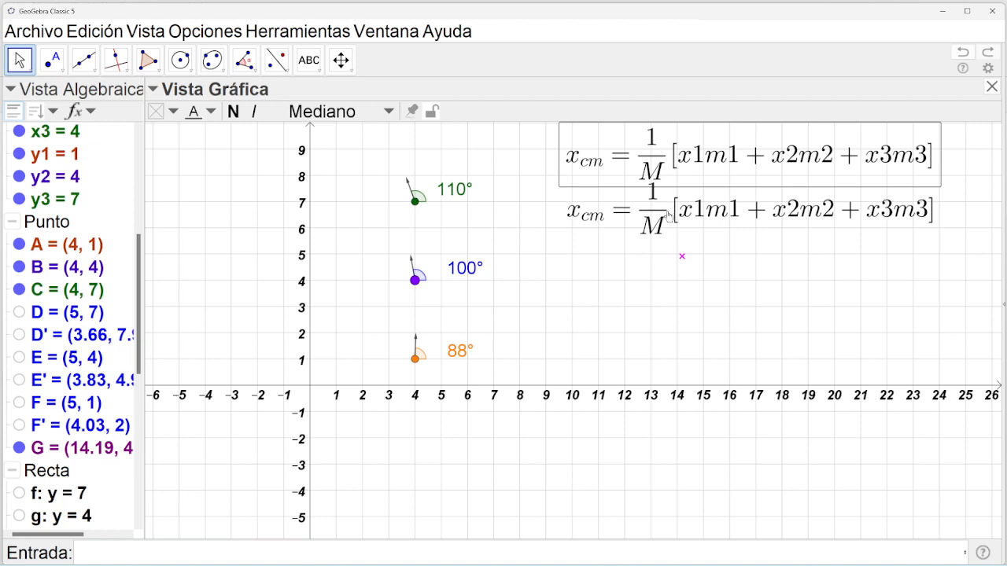
left_click_drag(669, 216, 674, 330)
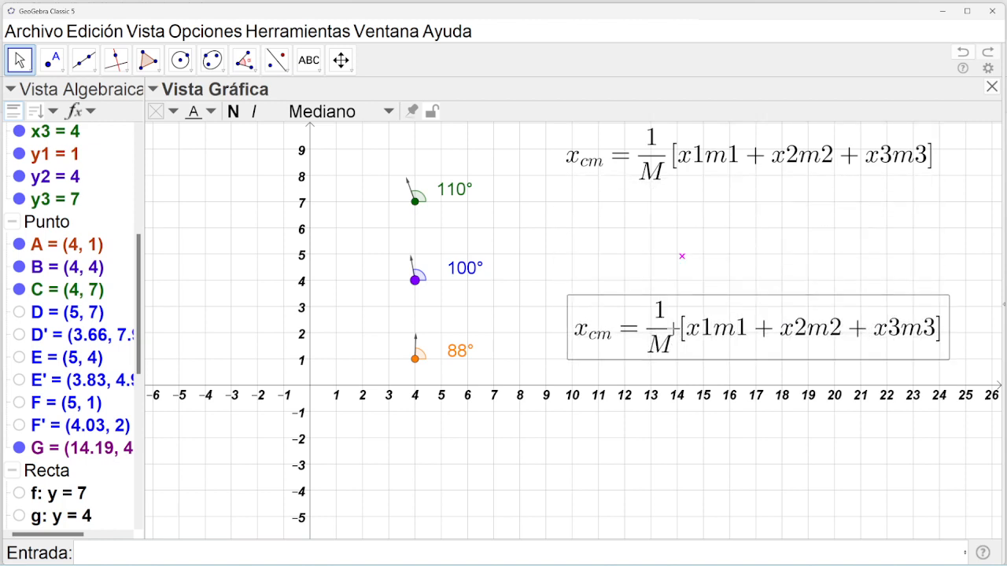
Change the lower copy's x's to y's so it reads y_cm = 1/M [y1m1 + y2m2 + y3m3].
double_click(674, 328)
left_click_drag(469, 196, 459, 199)
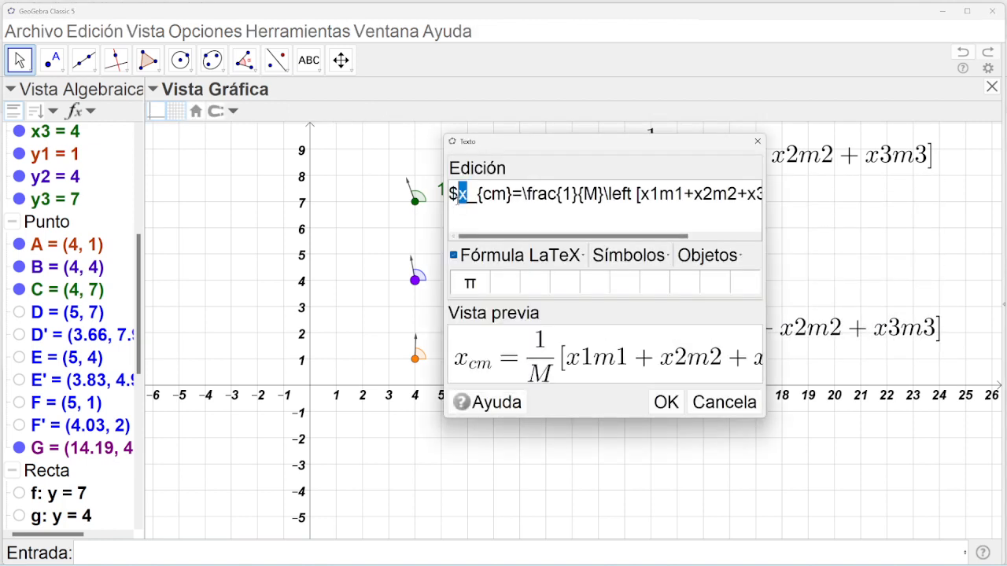
type("y")
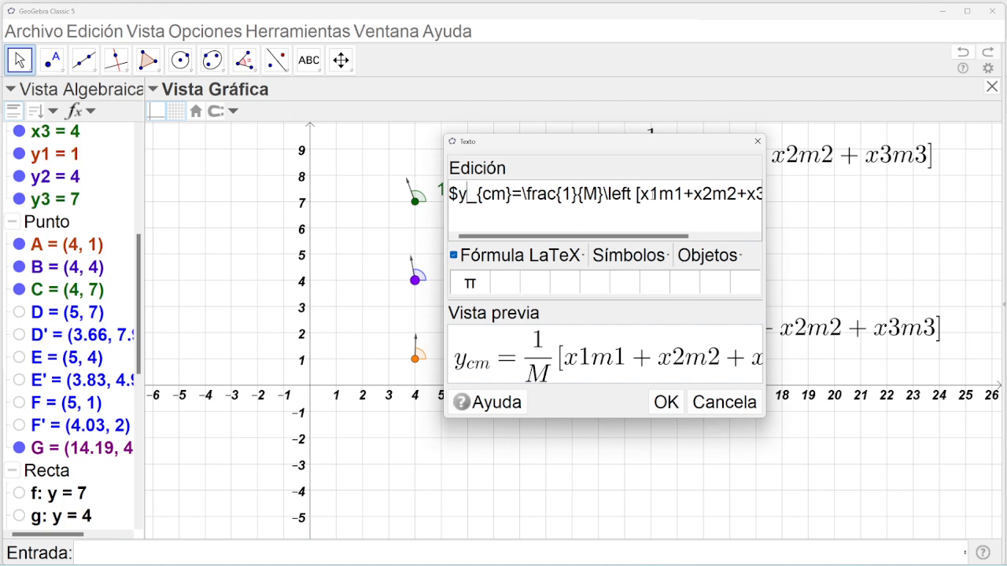
left_click_drag(650, 197, 704, 196)
type("y1m1+y")
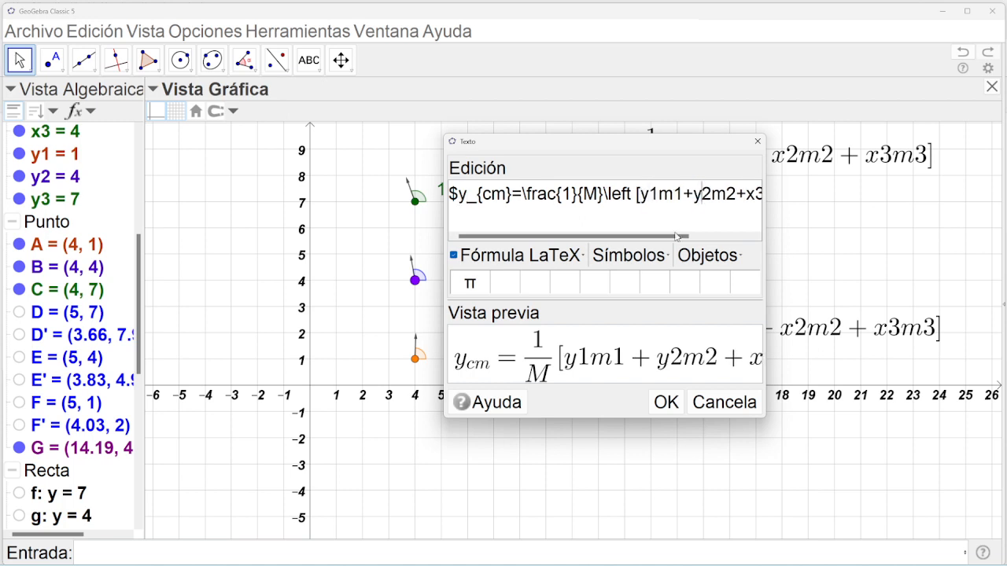
left_click_drag(672, 235, 734, 235)
left_click_drag(663, 195, 670, 195)
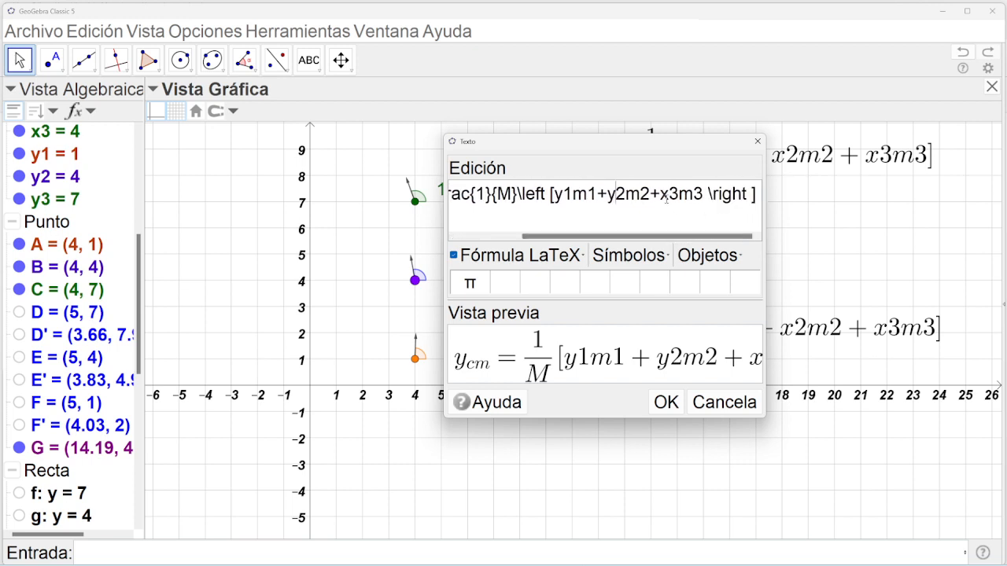
type("y")
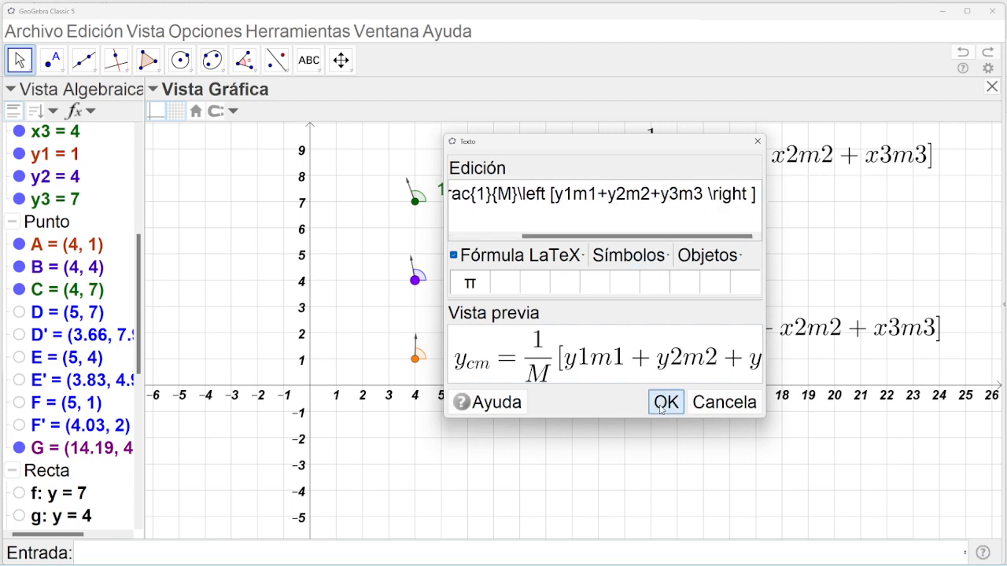
left_click(666, 402)
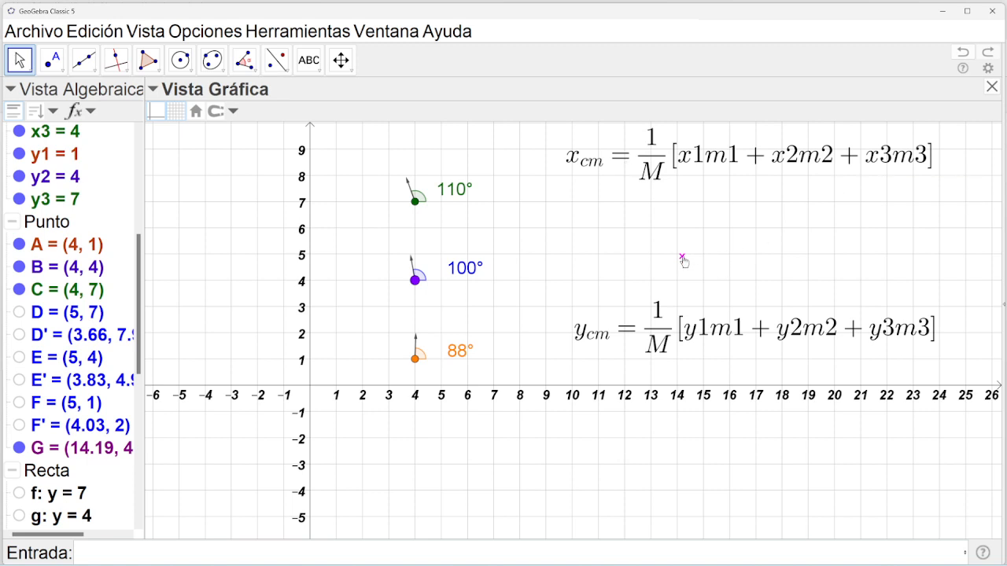
Open point G's definition, reposition the window, and close it without changes.
mouse_move(683, 259)
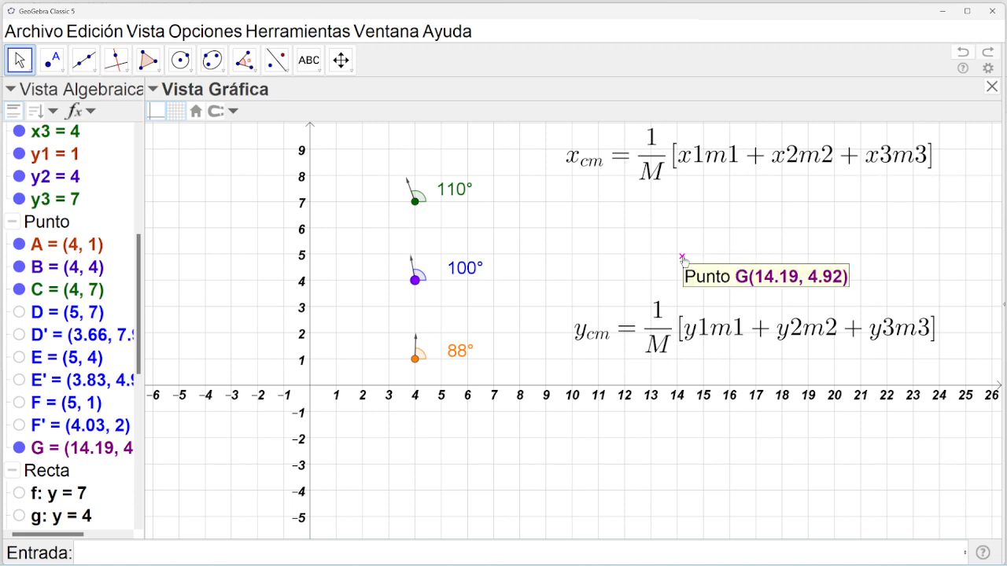
double_click(682, 259)
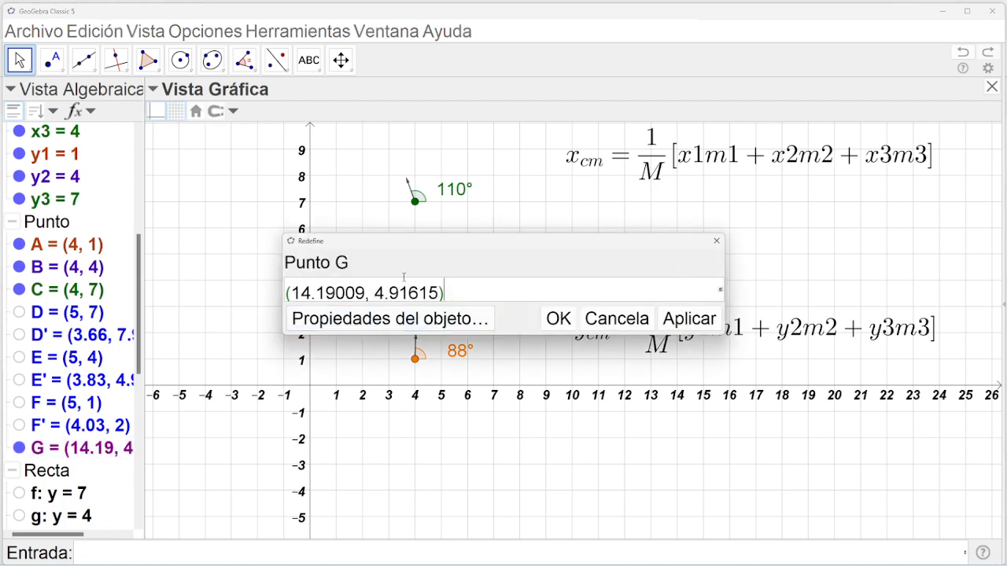
left_click_drag(418, 246, 402, 308)
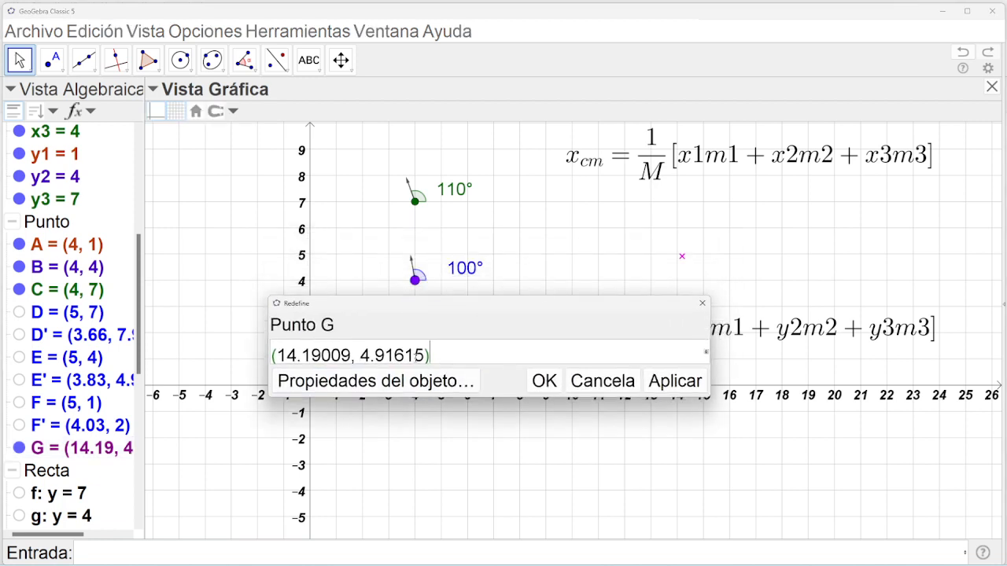
left_click(702, 303)
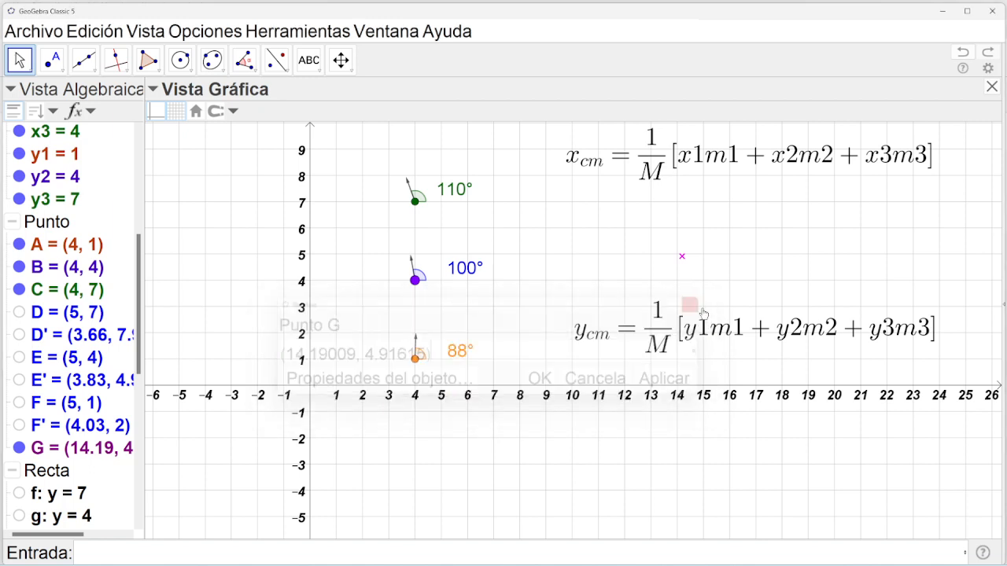
View G's Básico properties, then reopen its definition (14.19009, 4.91615) below the x-axis.
left_click(682, 257)
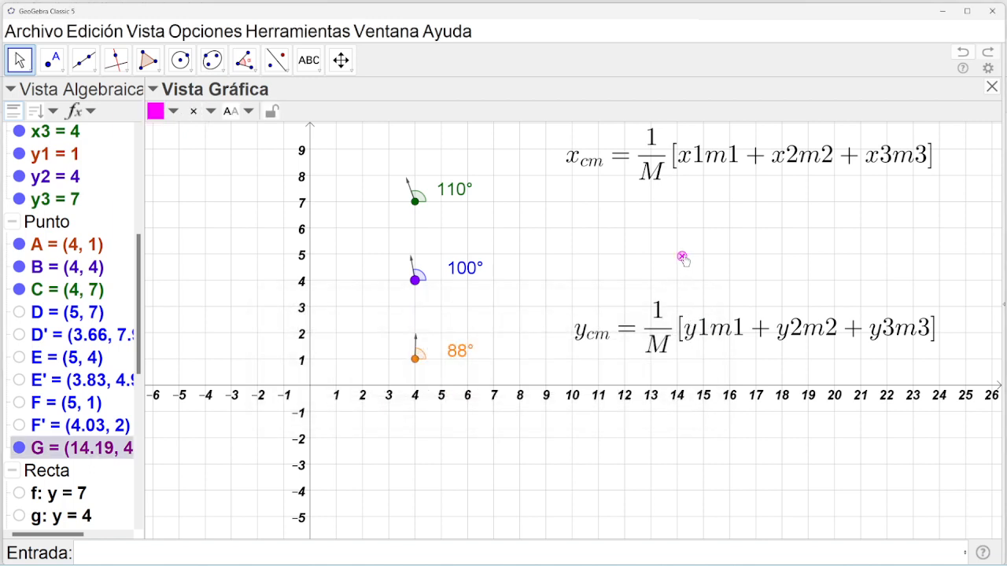
right_click(682, 258)
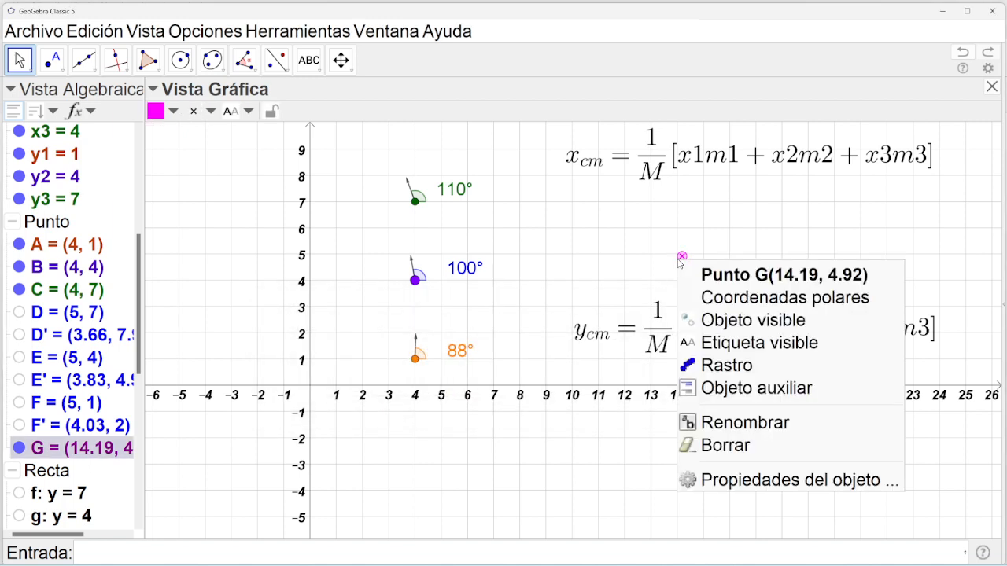
left_click(762, 480)
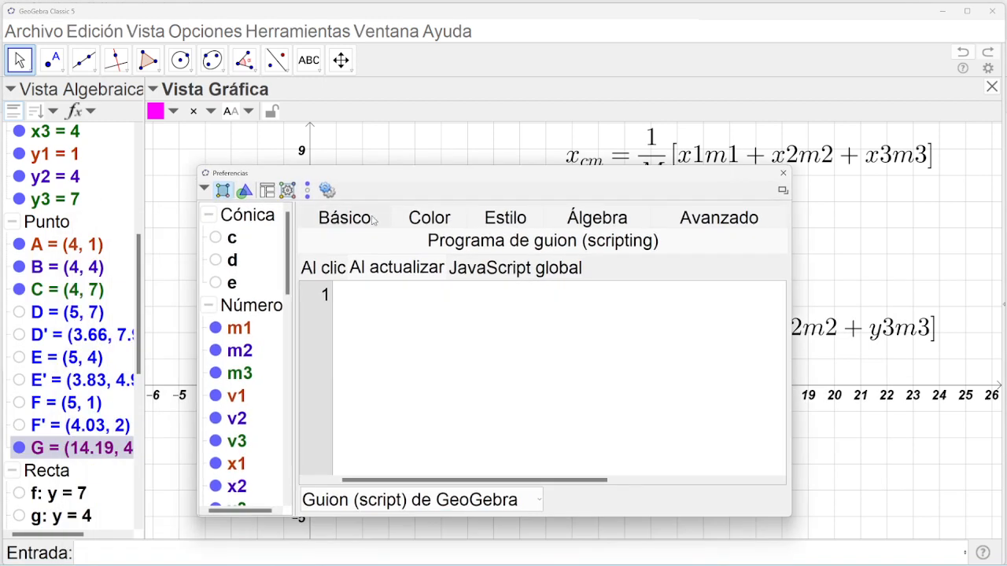
left_click(364, 222)
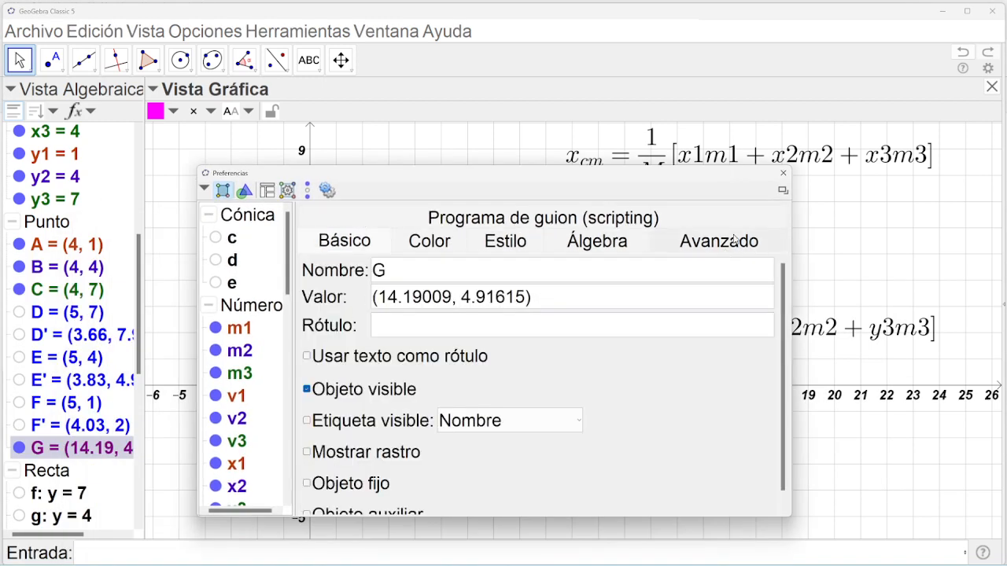
left_click(783, 172)
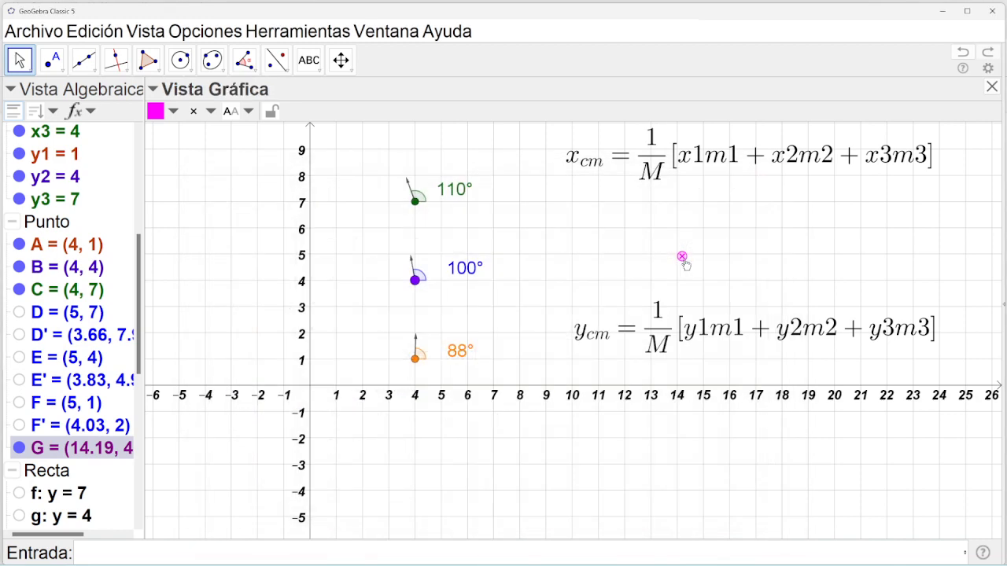
double_click(682, 257)
left_click_drag(527, 253, 622, 427)
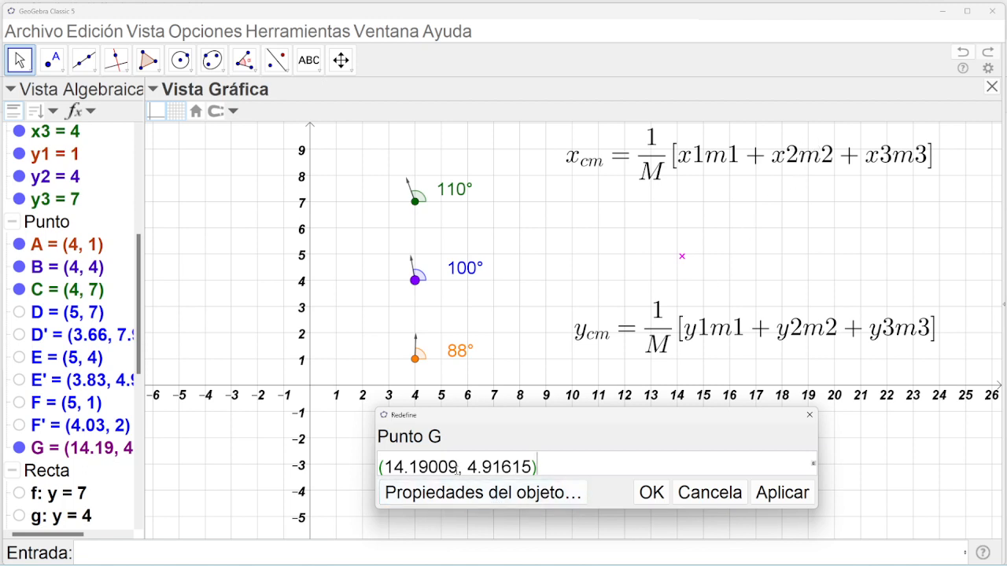
Try replacing G's x coordinate 14.19009 with the x_cm text, then cancel the redefinition.
left_click(463, 467)
left_click_drag(459, 467, 390, 470)
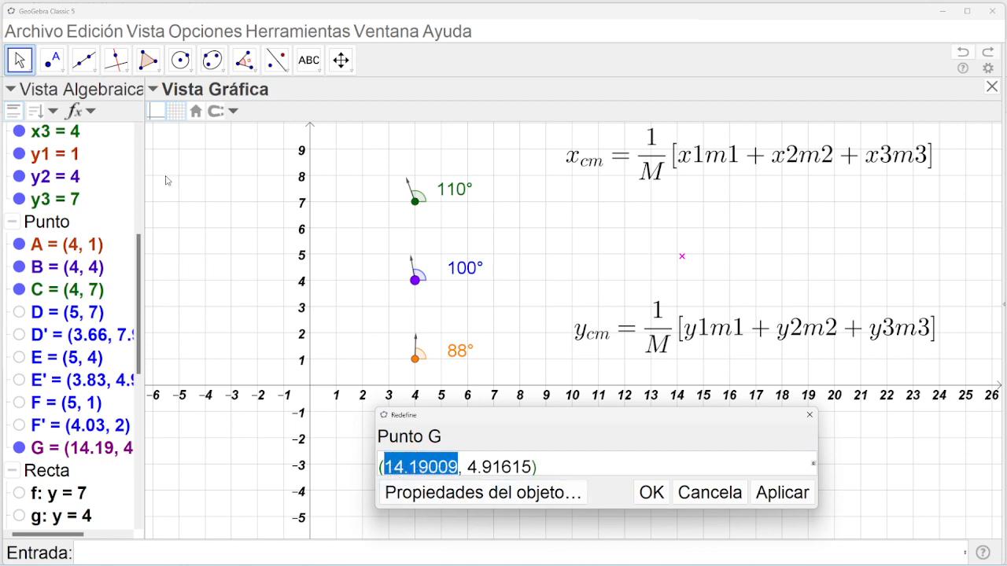
left_click(661, 161)
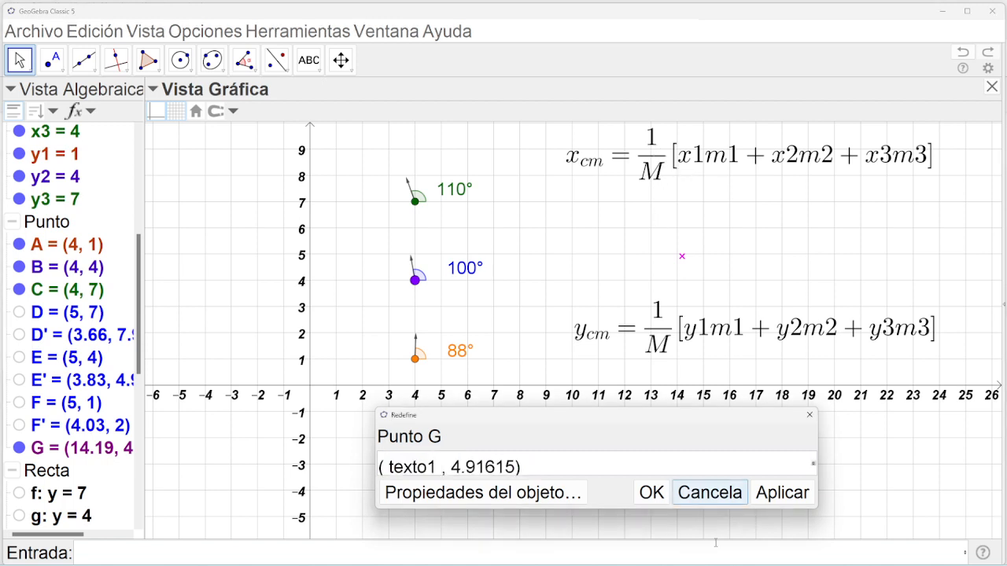
left_click(709, 493)
left_click(686, 155)
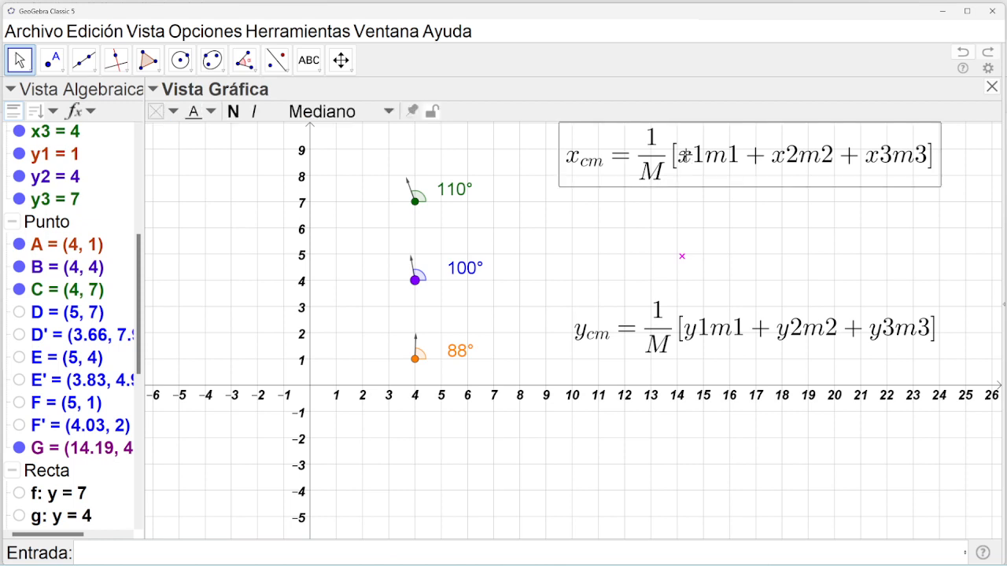
In the x_cm text editor, paste a copy of the formula onto a new second line.
double_click(686, 156)
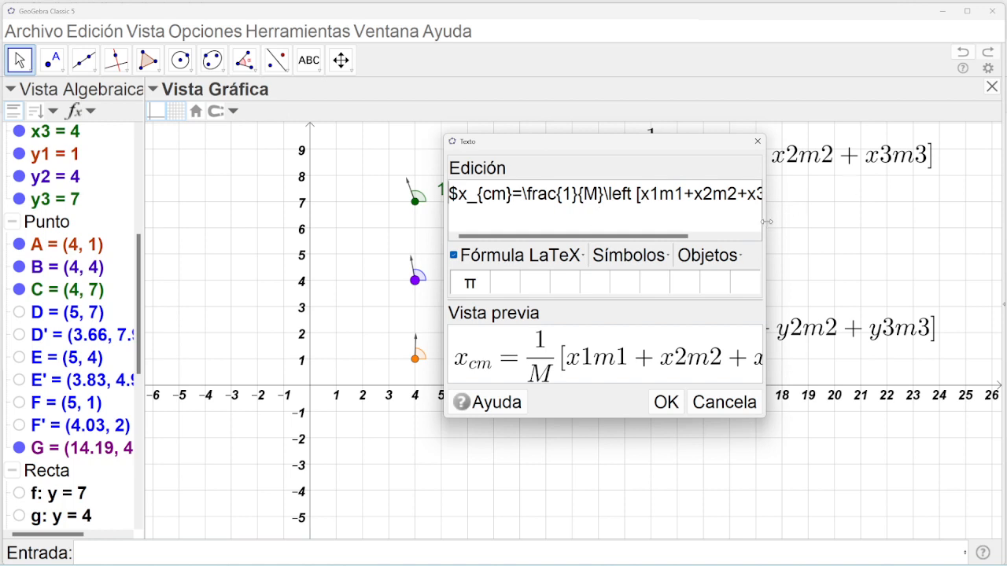
left_click_drag(767, 221, 993, 221)
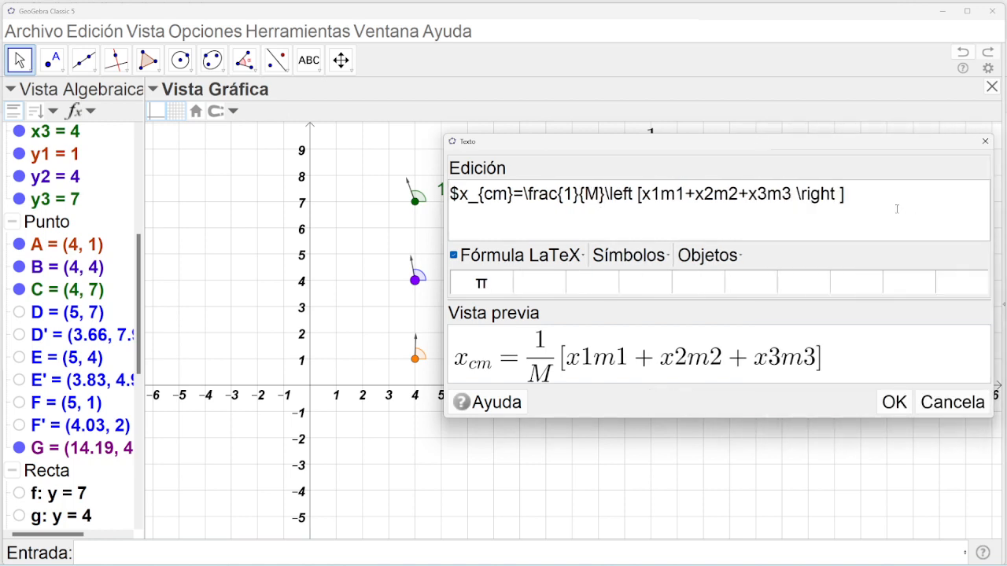
type("$")
key("Return")
key("ctrl+a")
key("ctrl+c")
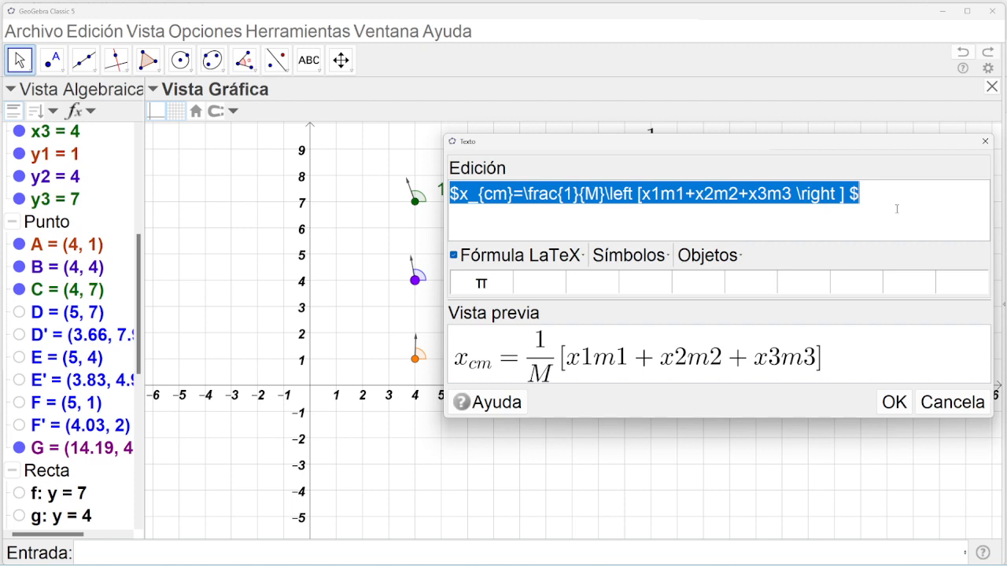
left_click(897, 208)
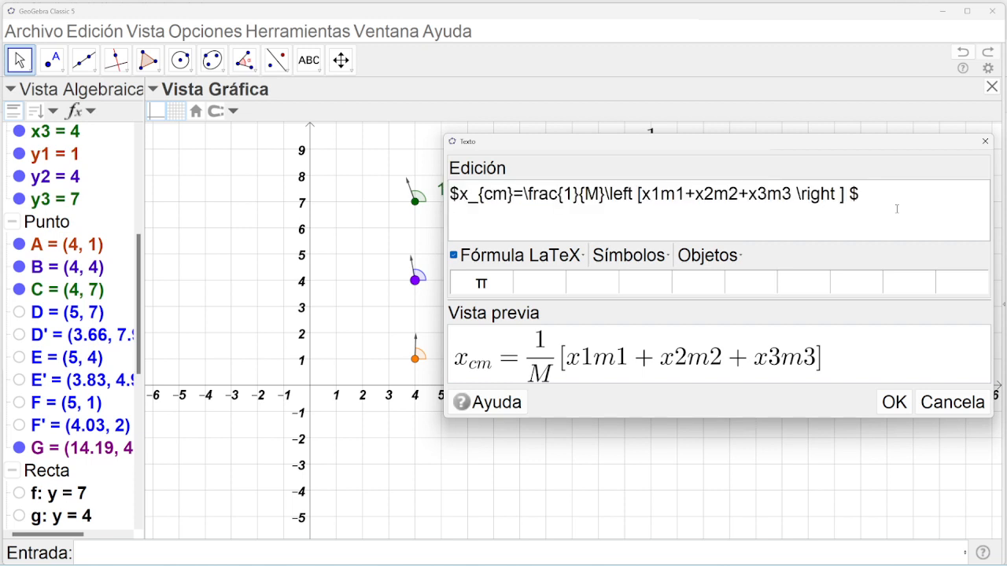
key("ctrl+v")
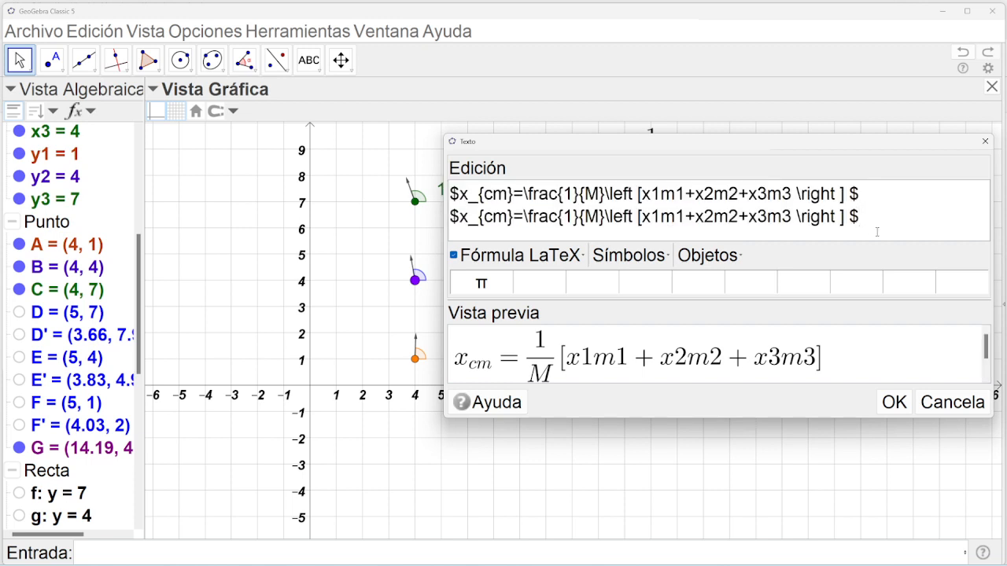
Rewrite the second line as x_cm = \frac{x1m1+x2m2+x3m3}{M} and confirm the text.
double_click(570, 217)
key("BackSpace")
left_click_drag(634, 218, 781, 217)
key("ctrl+c")
key("BackSpace")
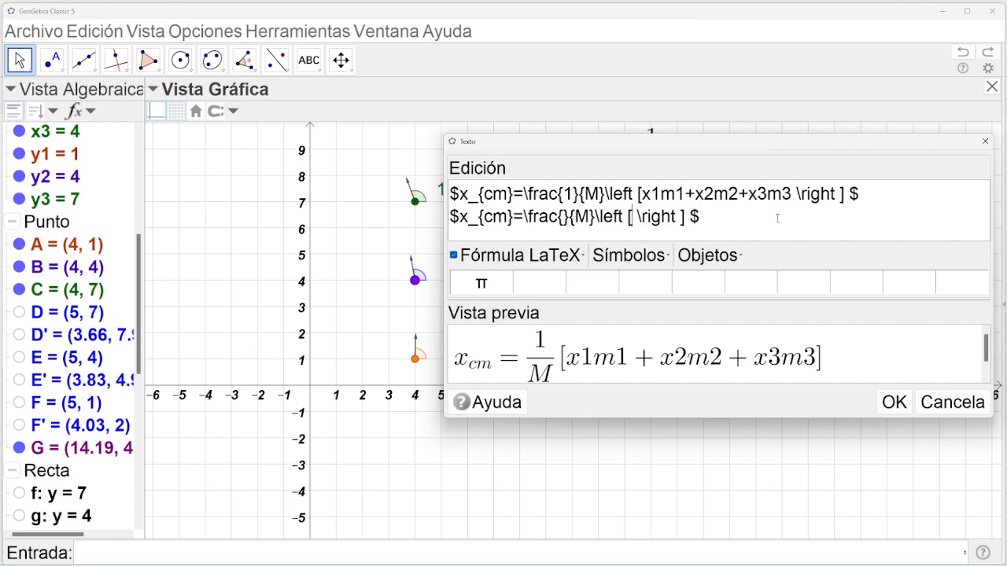
key("BackSpace")
key("BackSpace")
key("BackSpace")
key("BackSpace")
key("BackSpace")
key("BackSpace")
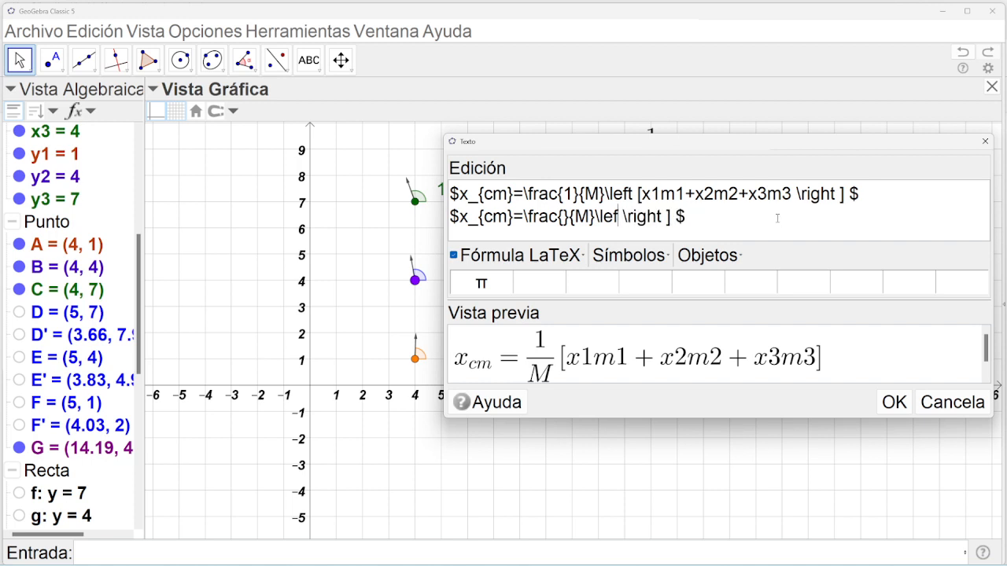
key("BackSpace")
key("Delete")
key("Delete")
key("Delete")
key("Delete")
key("Delete")
key("Delete")
key("Delete")
key("Delete")
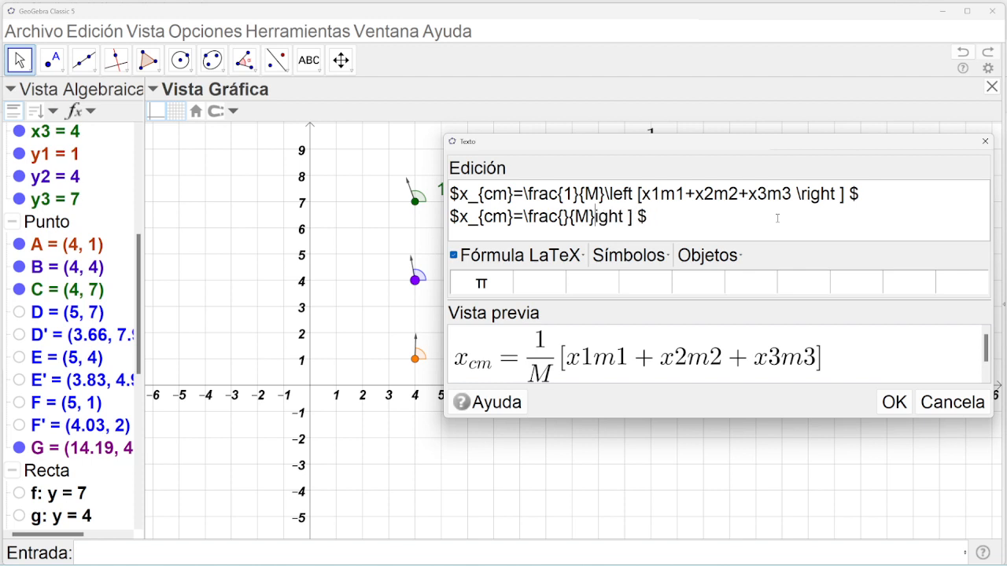
key("Delete")
key("Right")
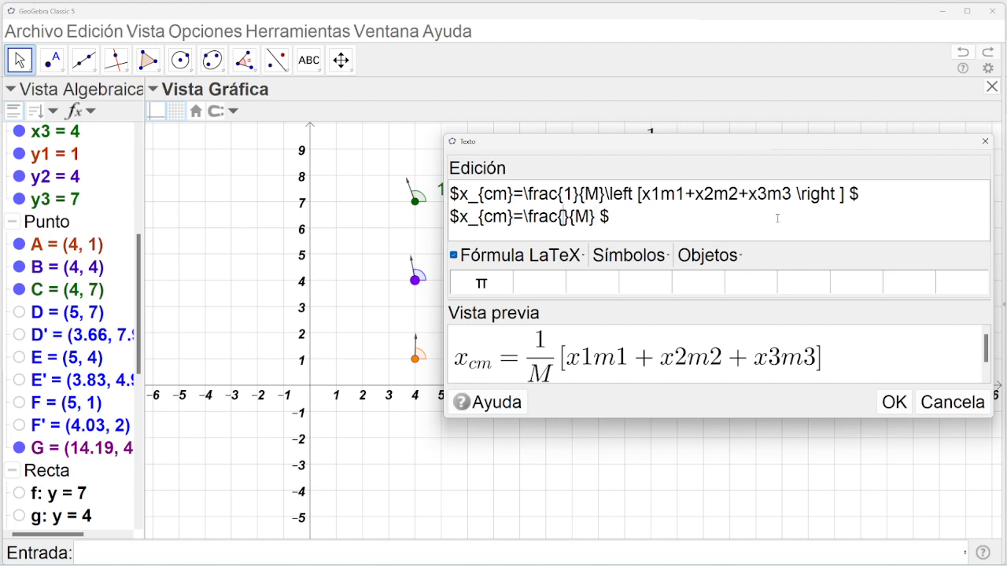
key("ctrl+v")
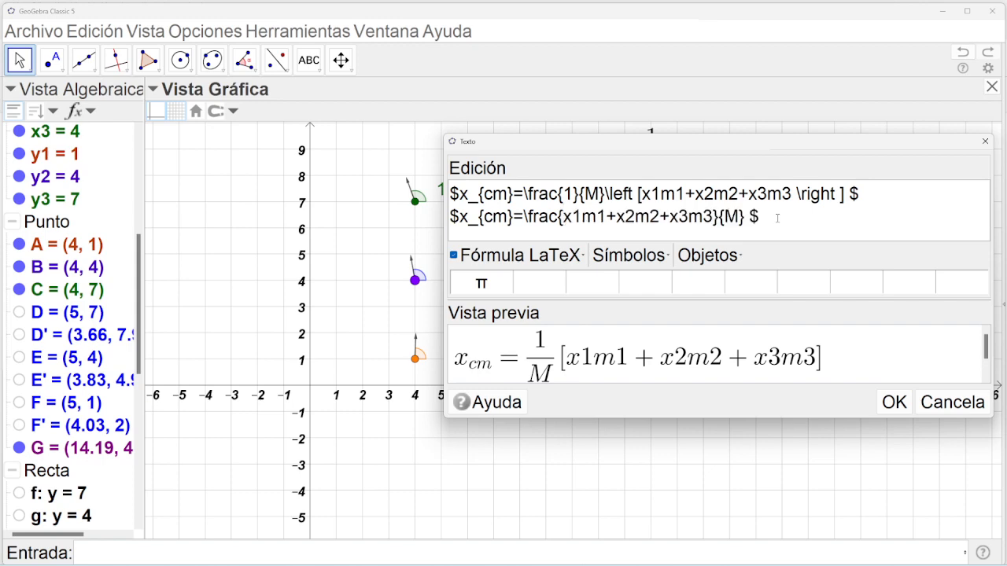
left_click(878, 399)
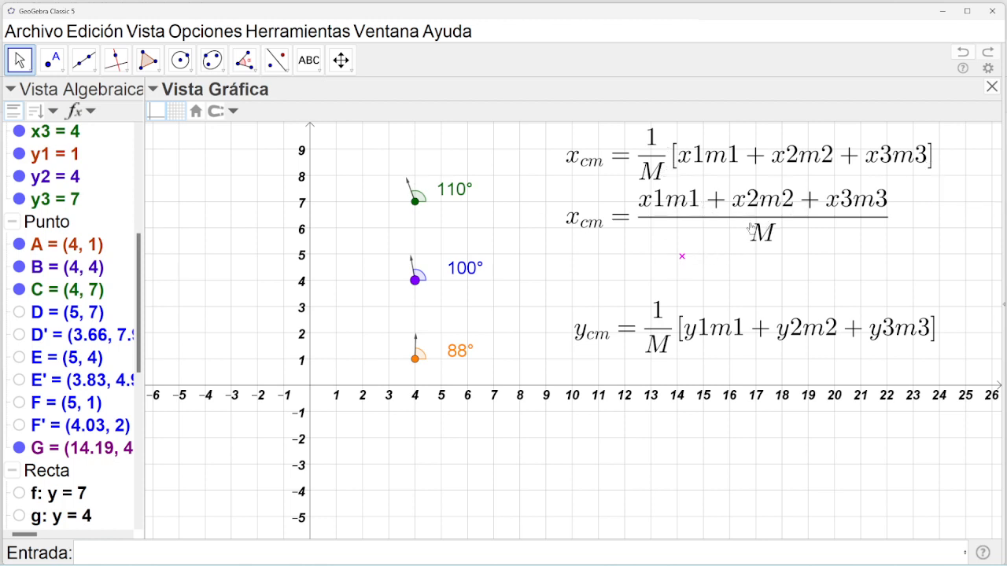
Redefine G's x-coordinate as (x1m1+x2m2+x3m3)/(m1+m2+m3), moving G to (4, 4.92).
double_click(682, 260)
left_click_drag(568, 245, 577, 338)
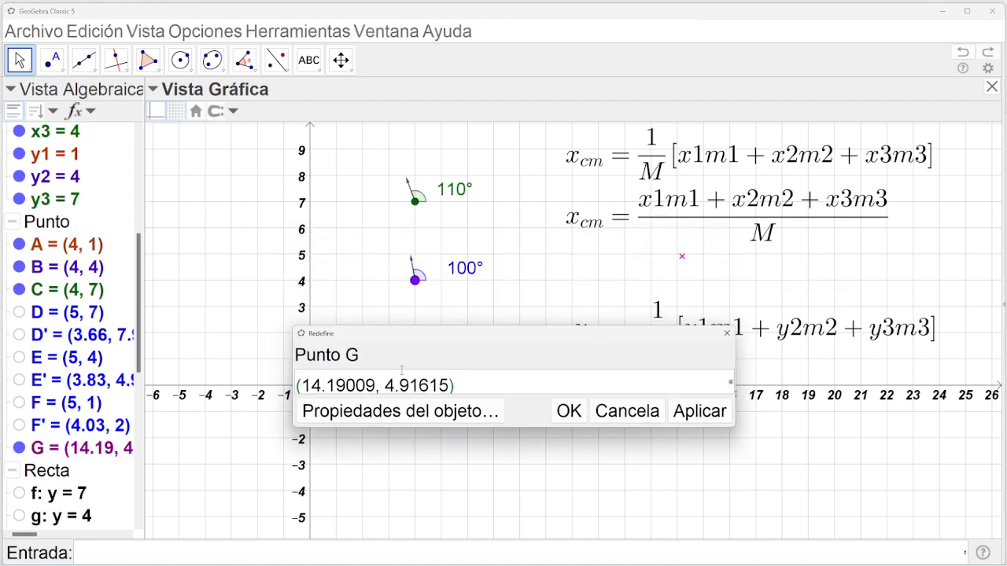
double_click(369, 385)
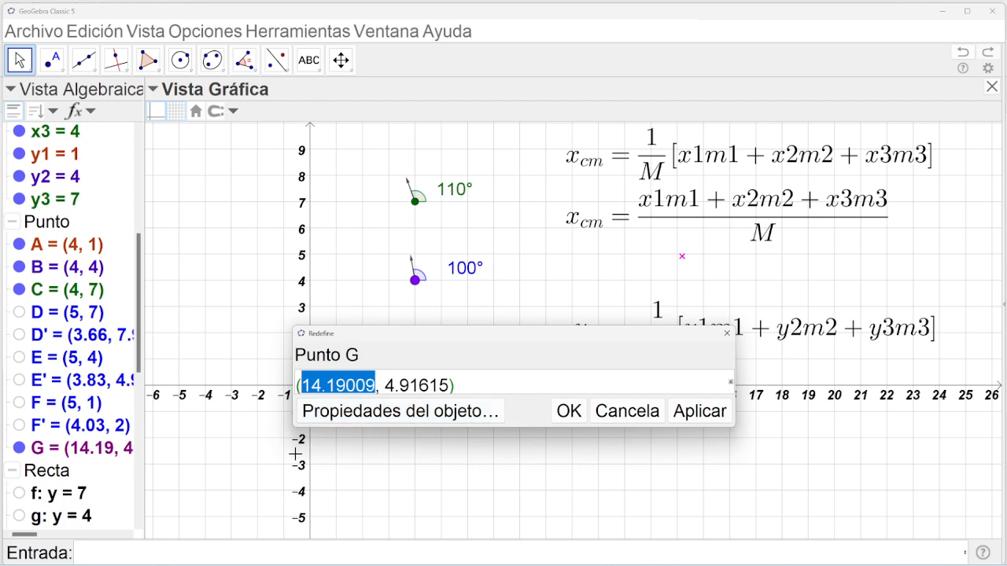
type("(")
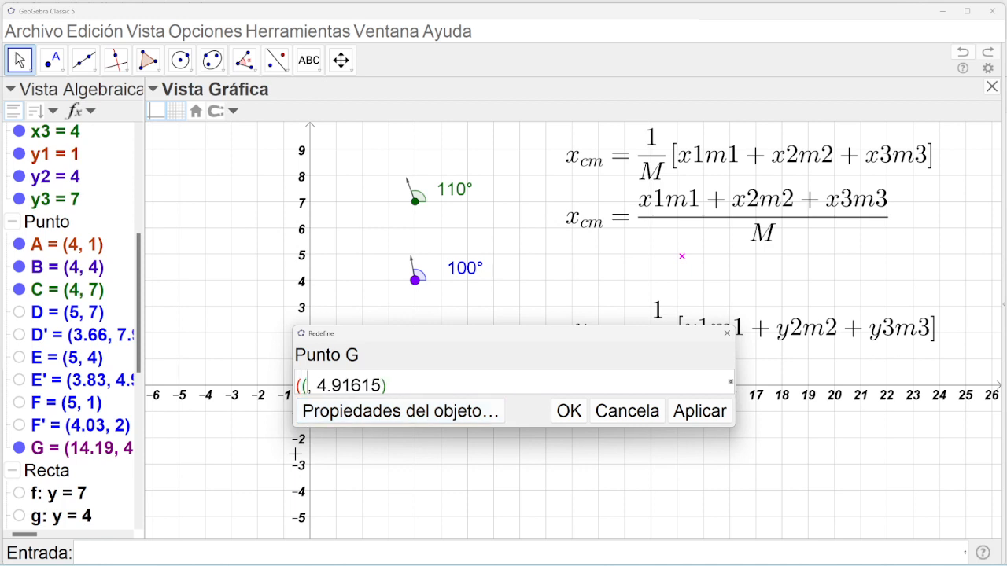
type("x1m1+x2m2+x3m3")
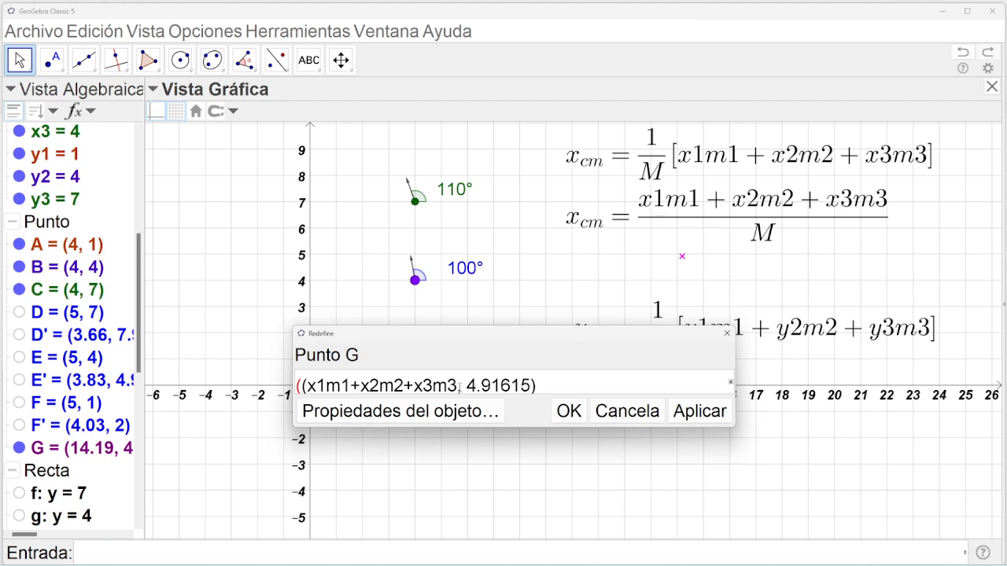
type(")/")
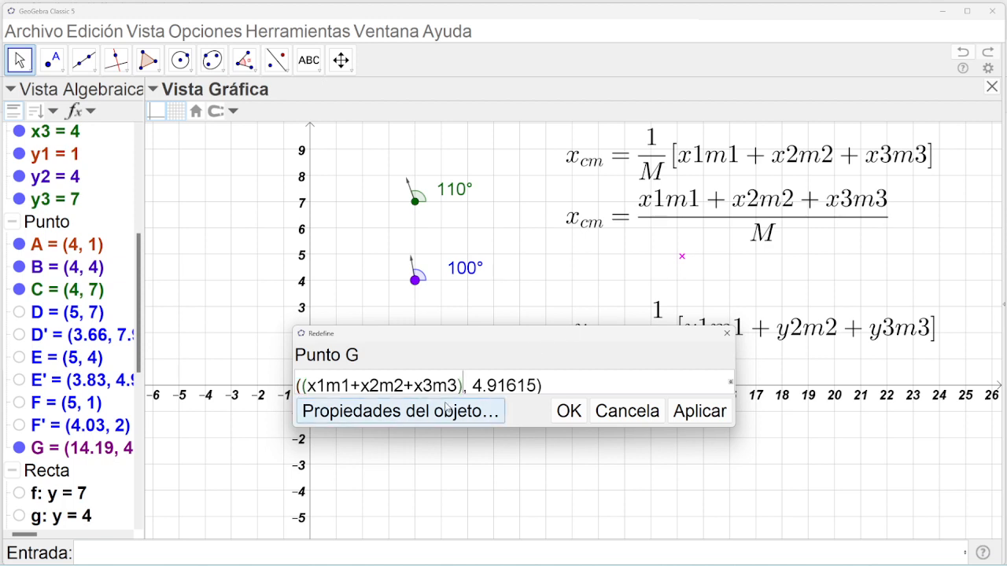
type("(")
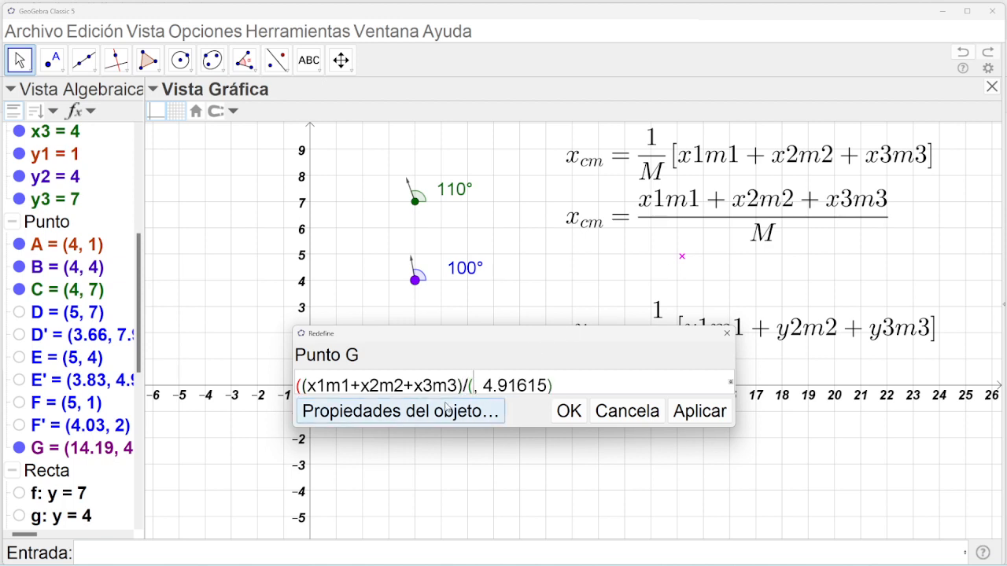
type("m1")
key("BackSpace")
type("´+")
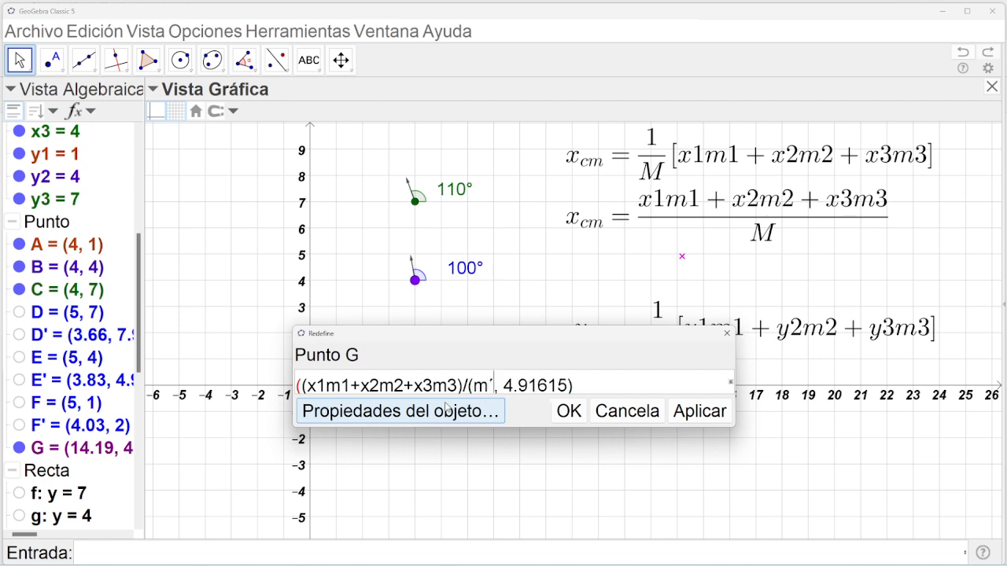
key("BackSpace")
key("BackSpace")
type("1")
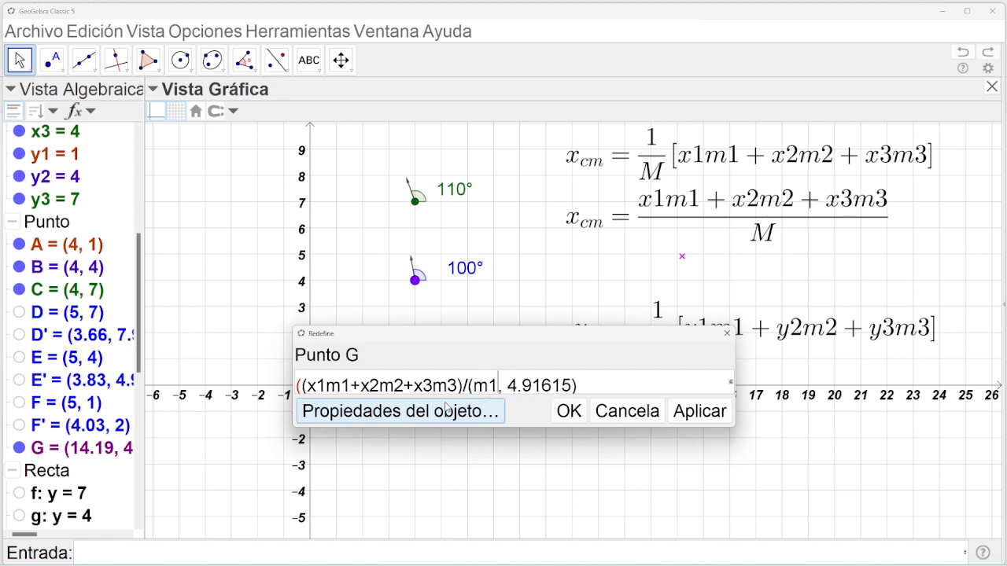
type("+m2+m")
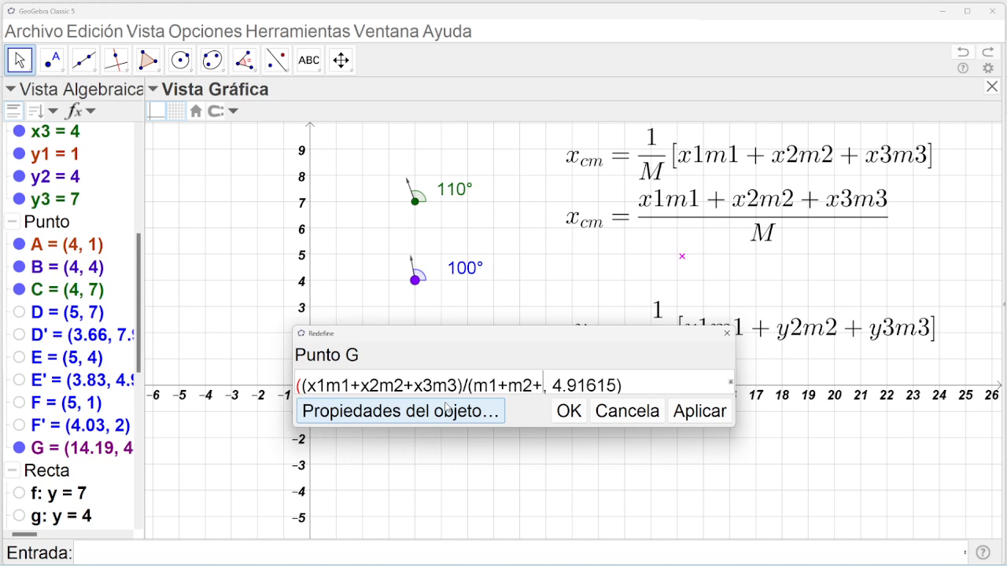
type("3")
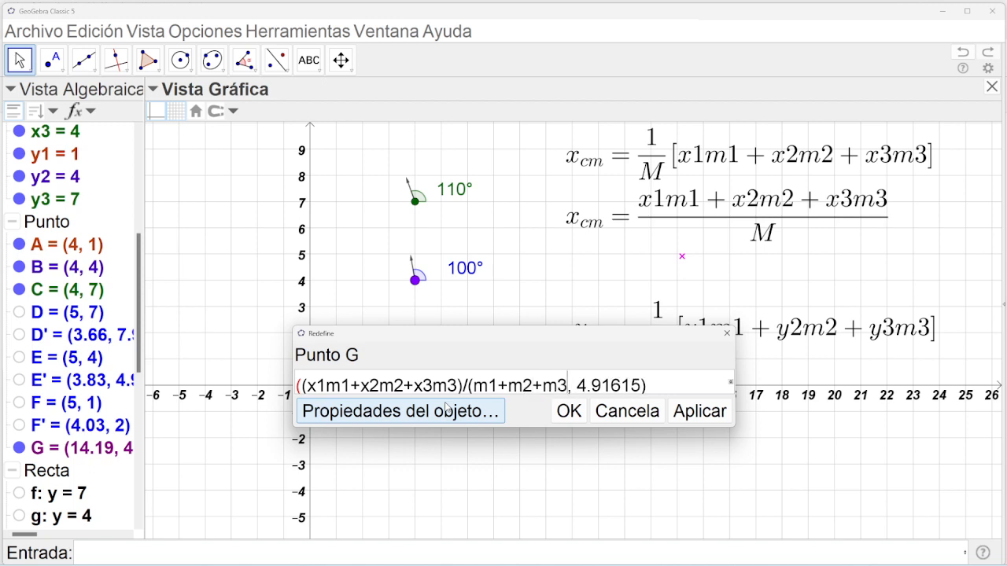
type(")")
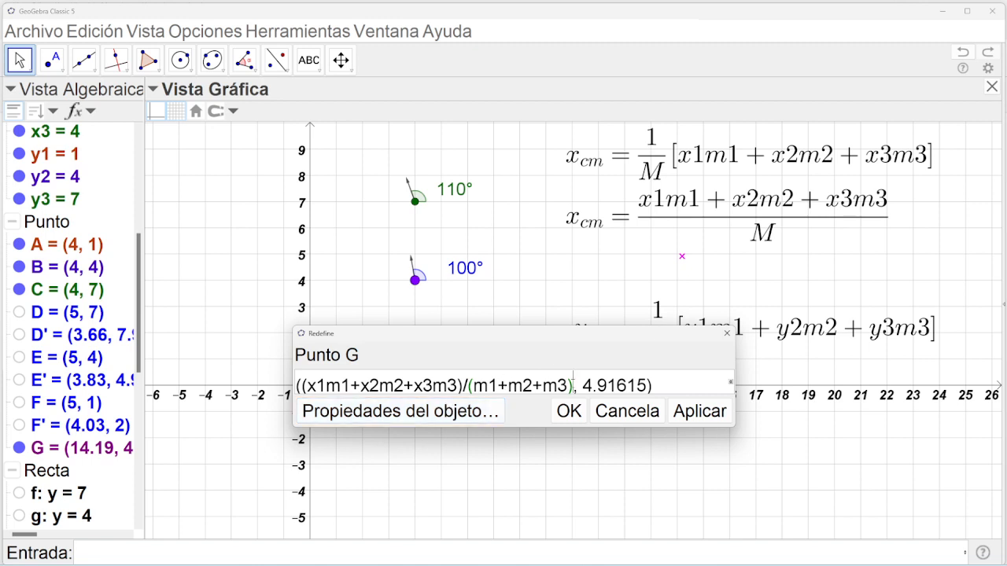
left_click(574, 386)
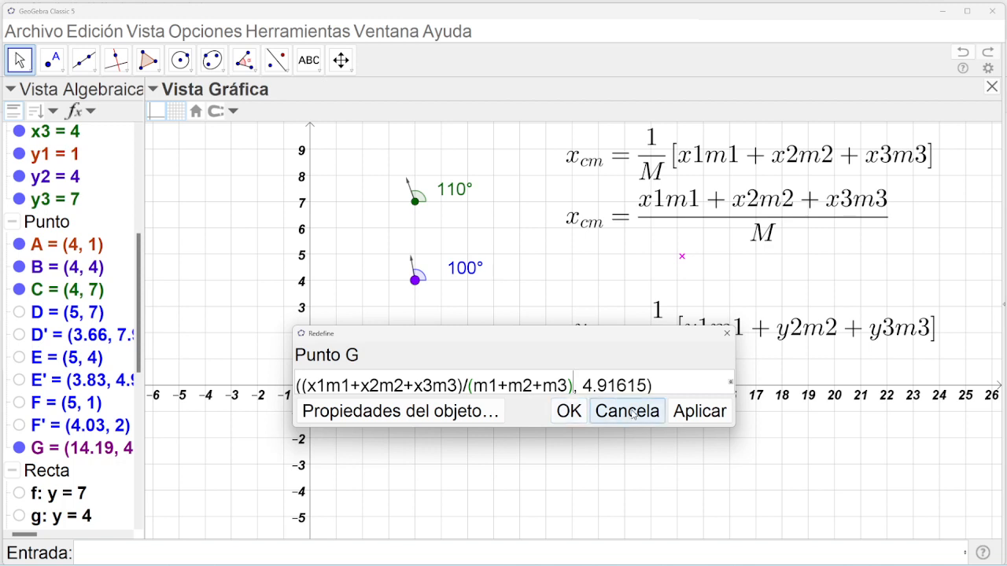
left_click(701, 416)
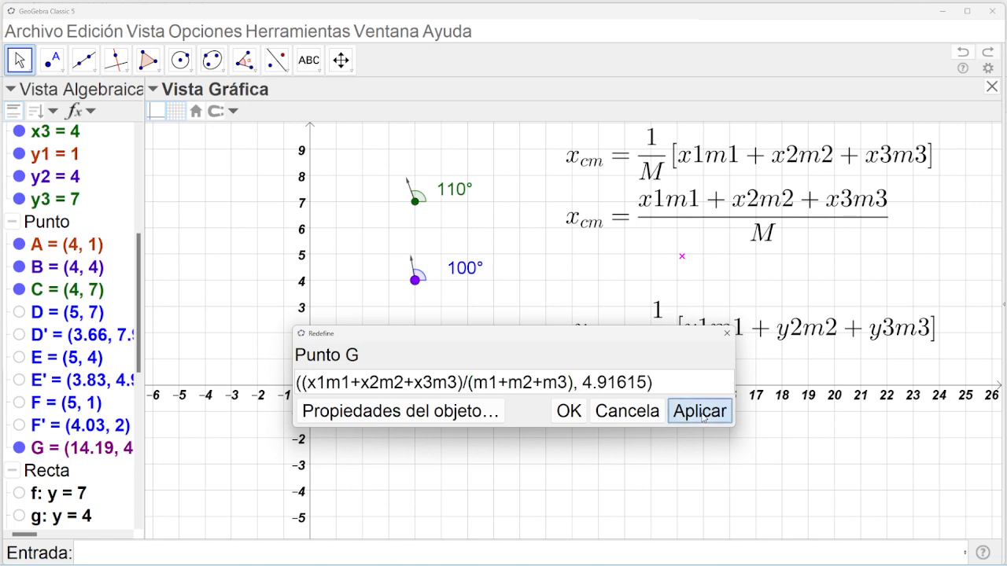
left_click(632, 418)
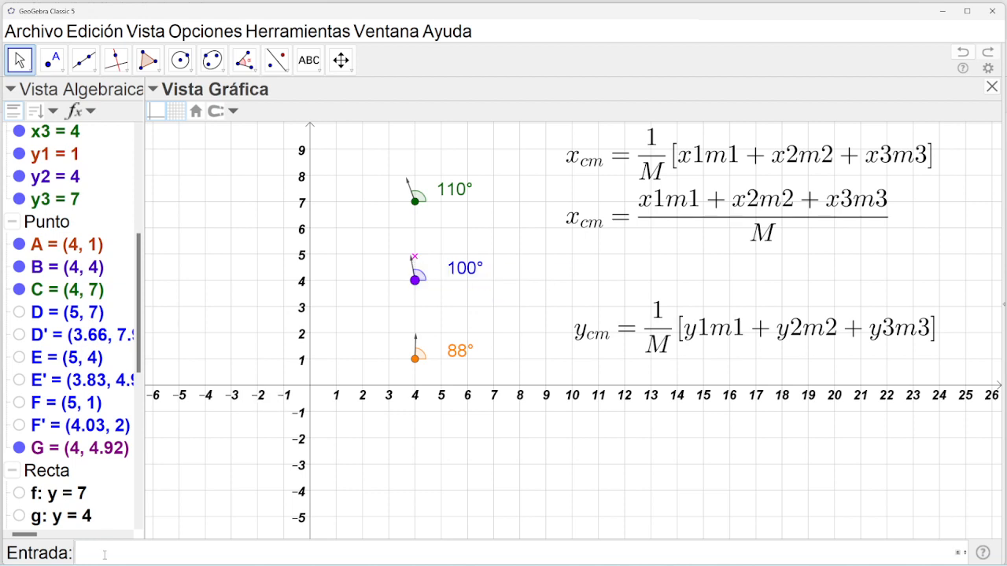
Create the number a = m1+m2+m3 as the total mass.
left_click(104, 554)
type("m1+m2")
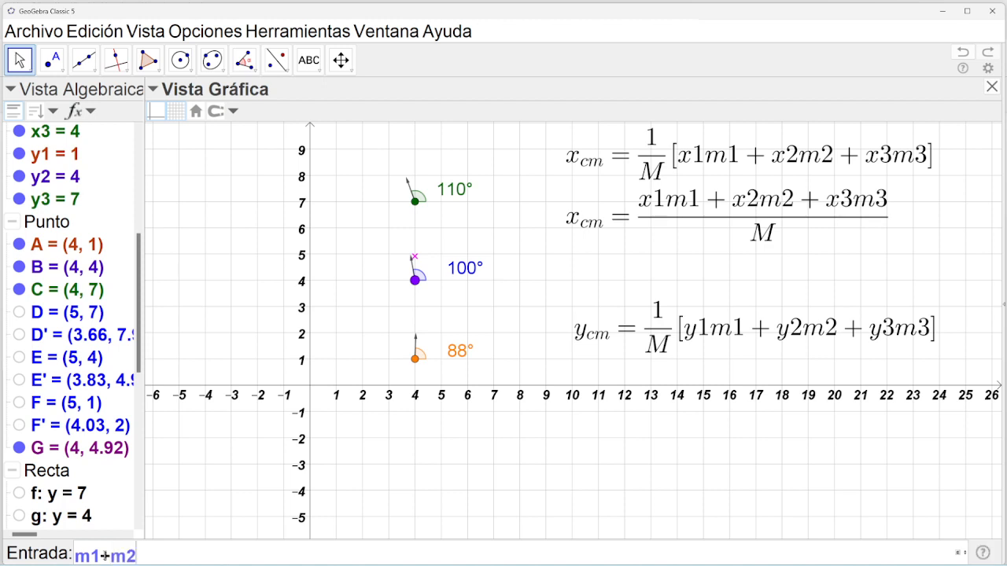
type("+m2")
key("BackSpace")
type("3")
key("Return")
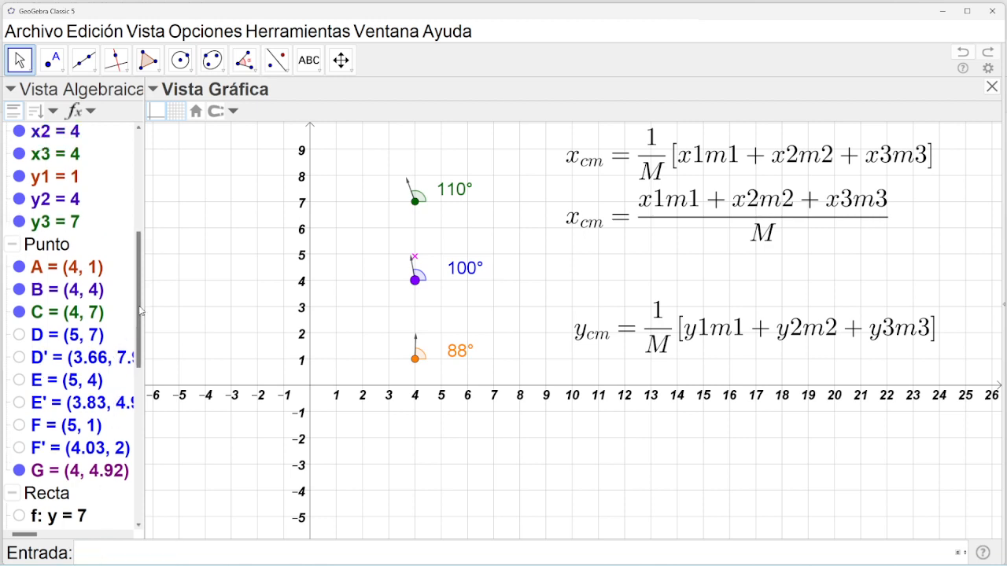
left_click_drag(143, 310, 152, 222)
scroll(72, 236, "up", 1)
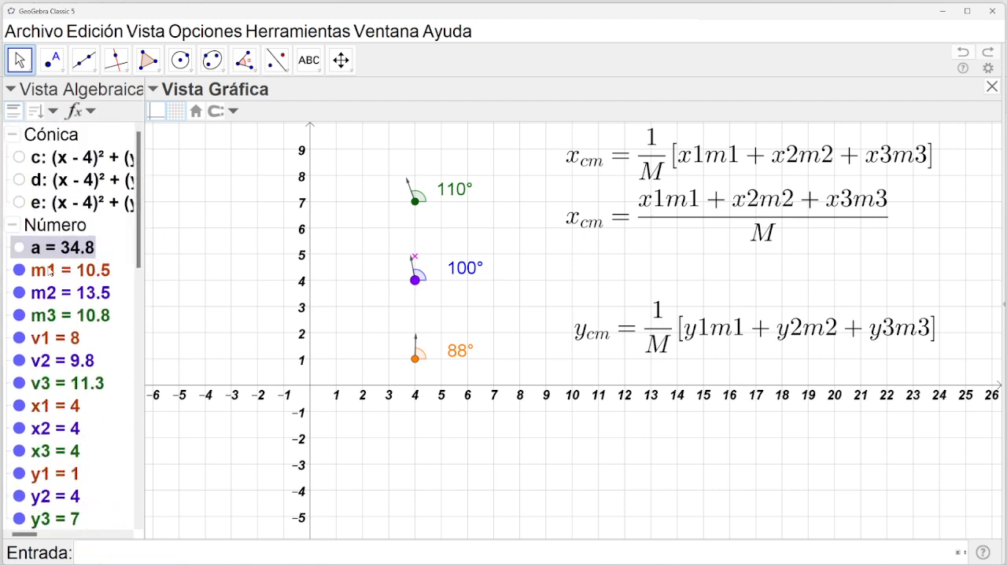
double_click(72, 248)
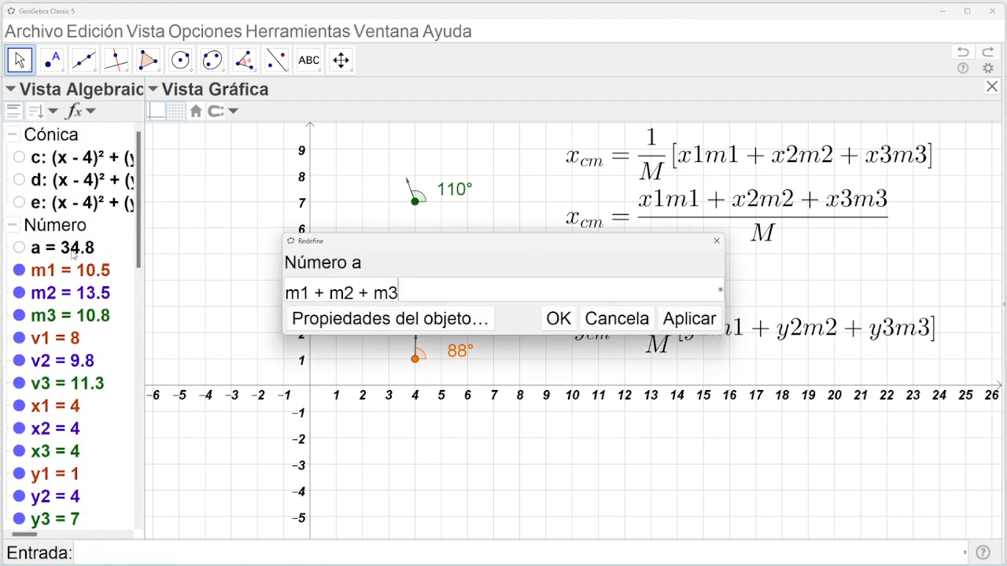
left_click(716, 241)
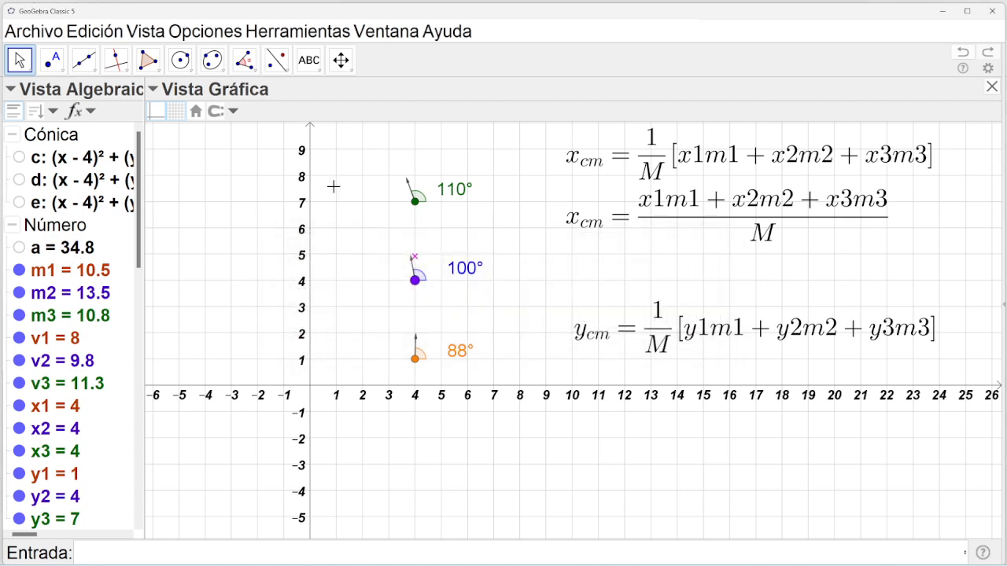
In G's definition, replace the denominator with a and copy the x expression into the y-coordinate.
left_click(415, 258)
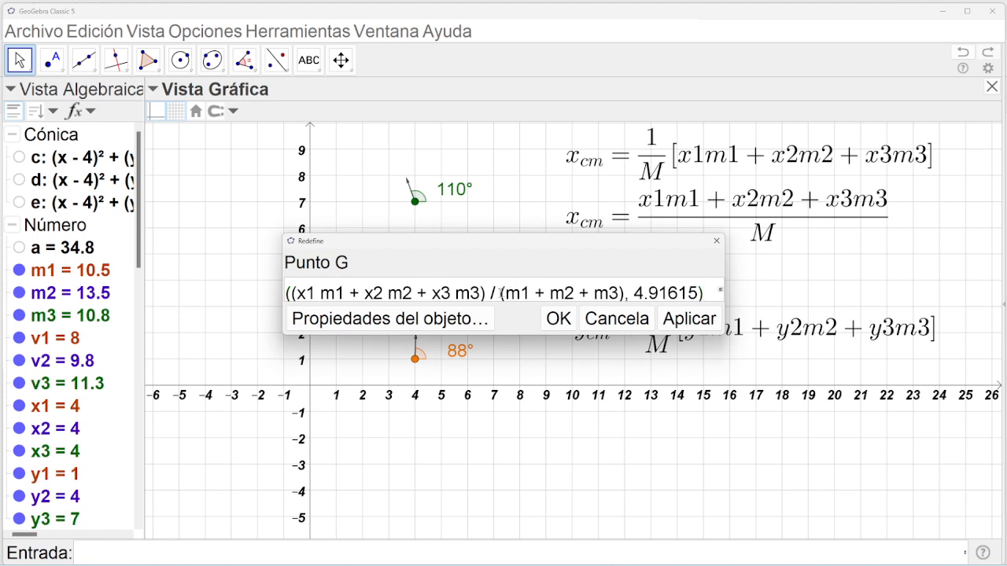
left_click_drag(501, 293, 626, 294)
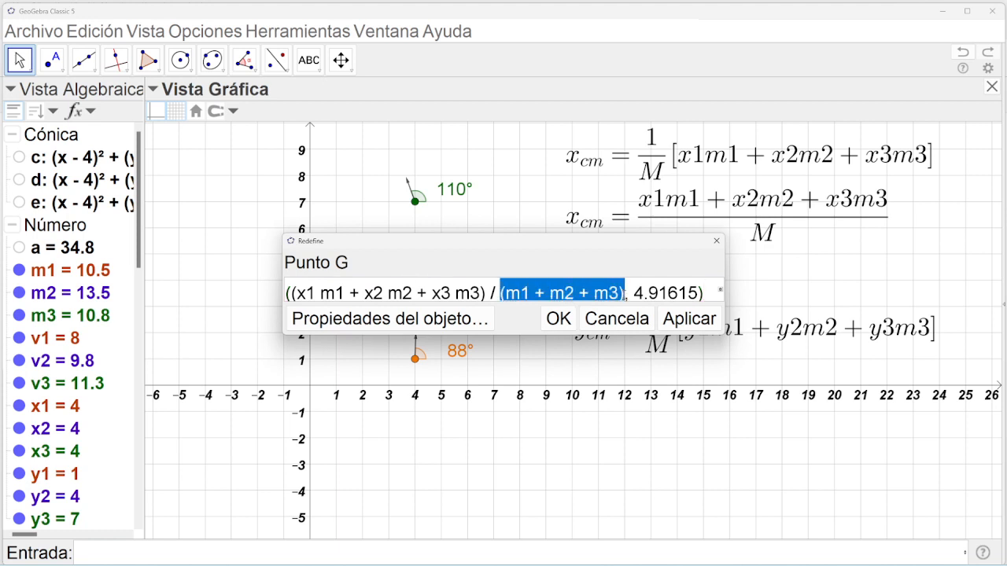
type("a")
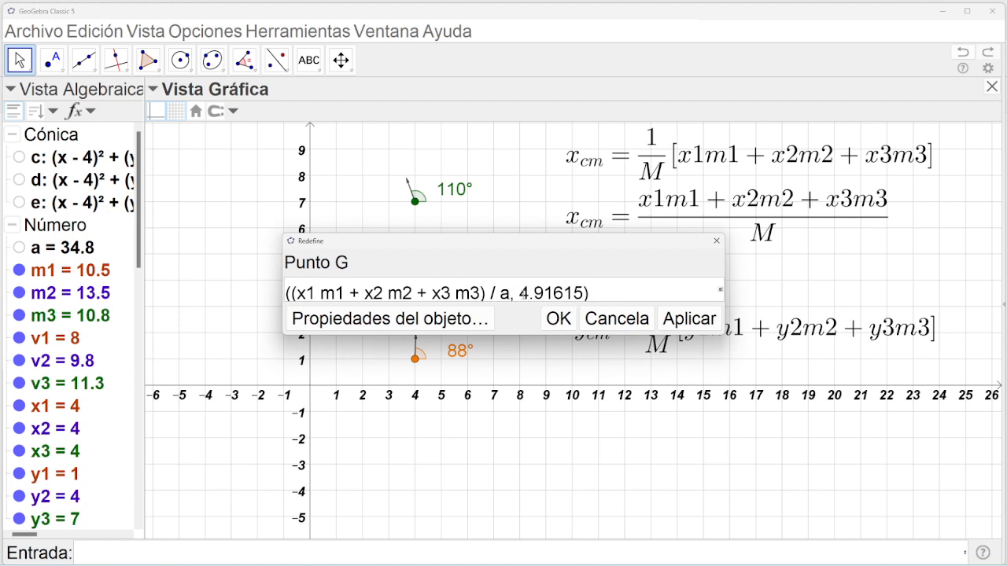
left_click_drag(511, 292, 292, 292)
key("ctrl+c")
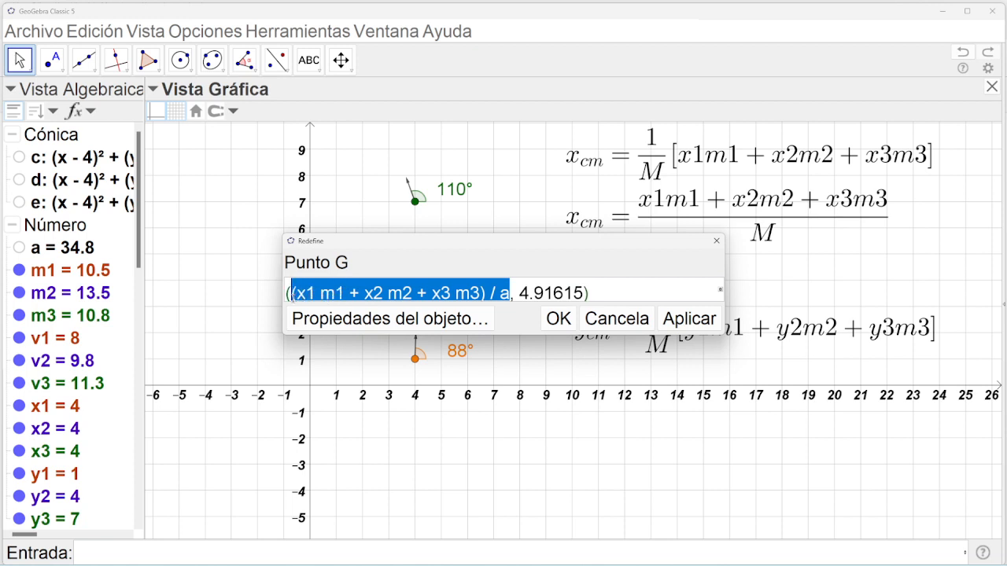
left_click_drag(520, 292, 582, 293)
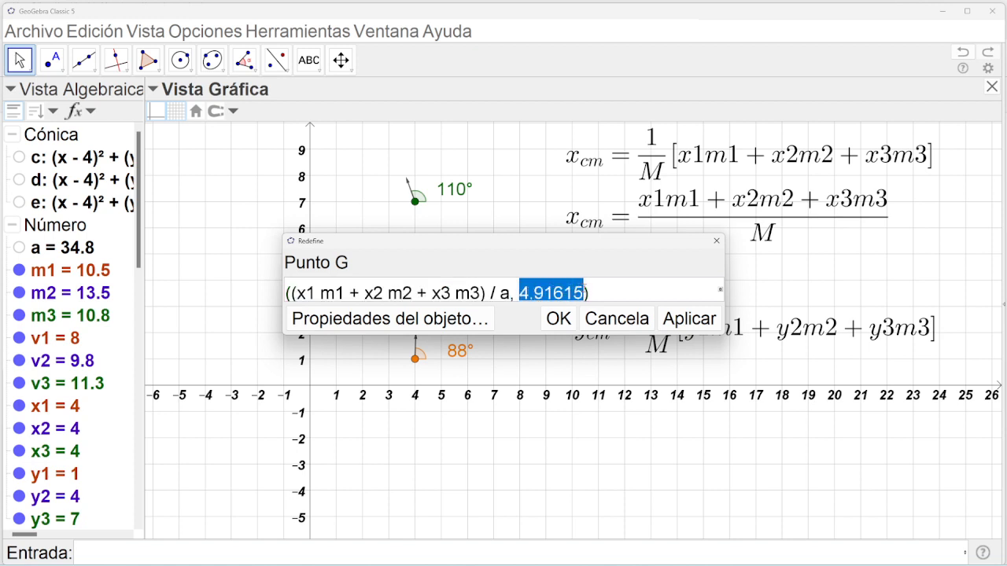
key("ctrl+v")
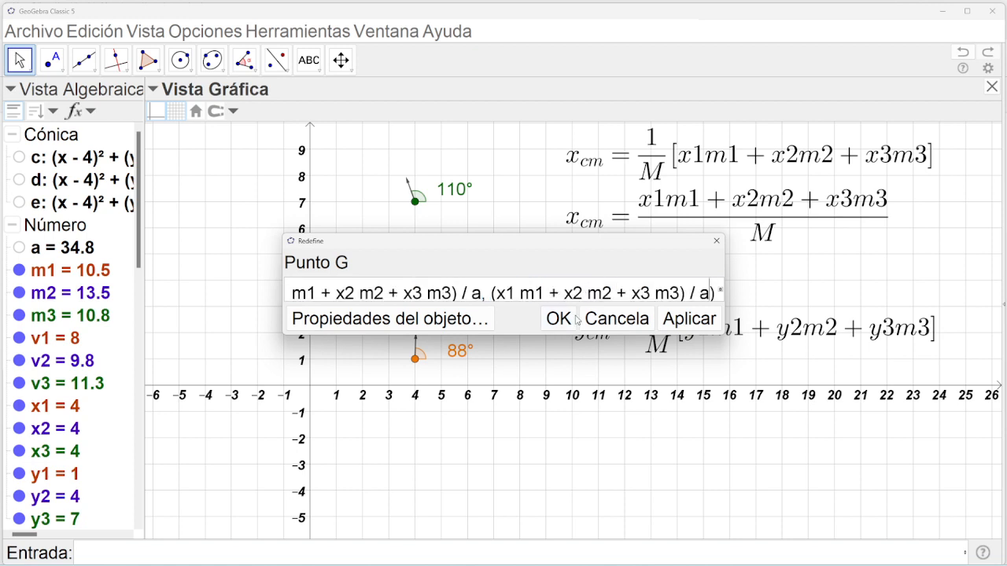
Change x1, x2, x3 to y1, y2, y3 in G's y-coordinate and confirm the definition.
left_click_drag(497, 293, 505, 292)
type("y")
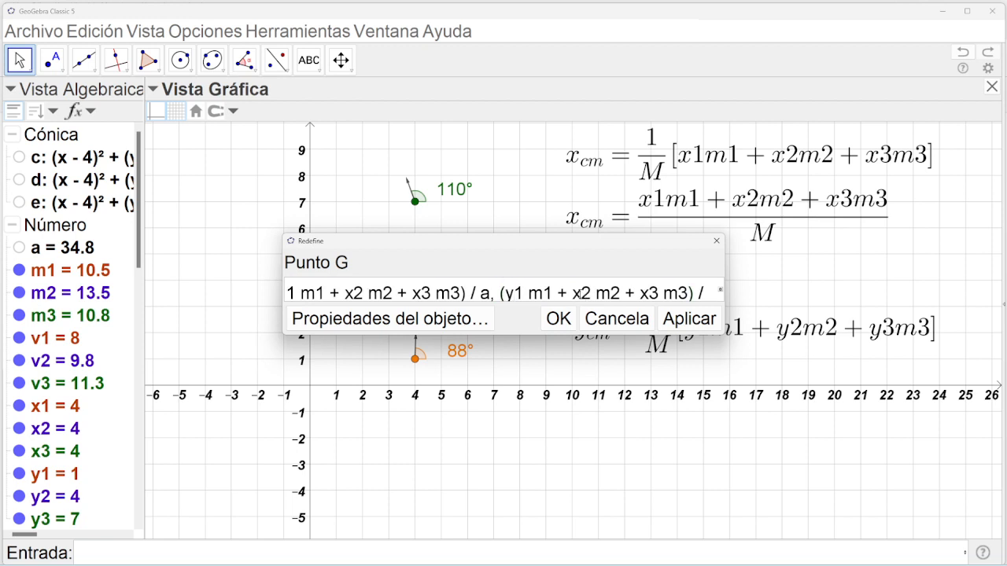
left_click_drag(573, 292, 582, 292)
type("y")
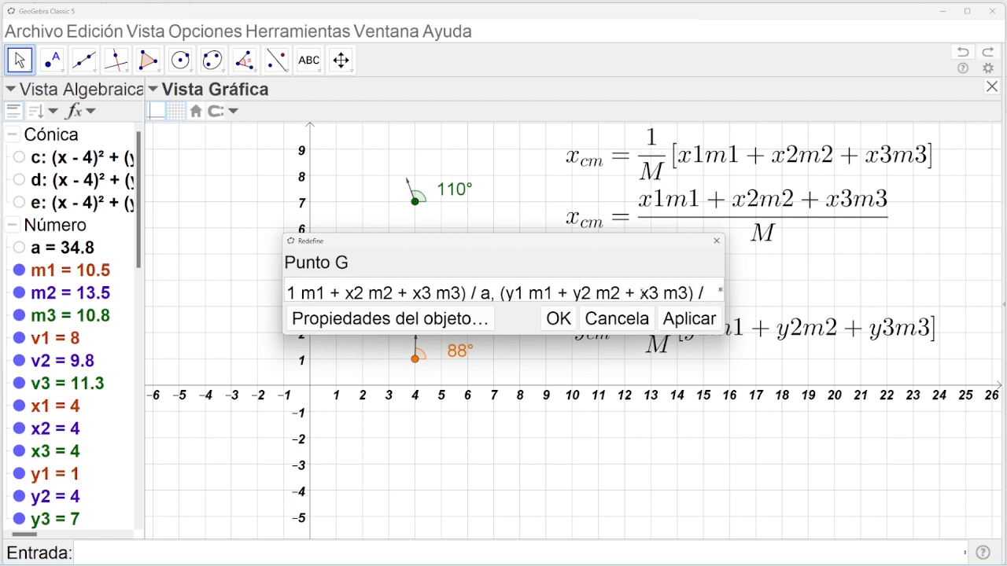
left_click_drag(649, 293, 639, 293)
type("y")
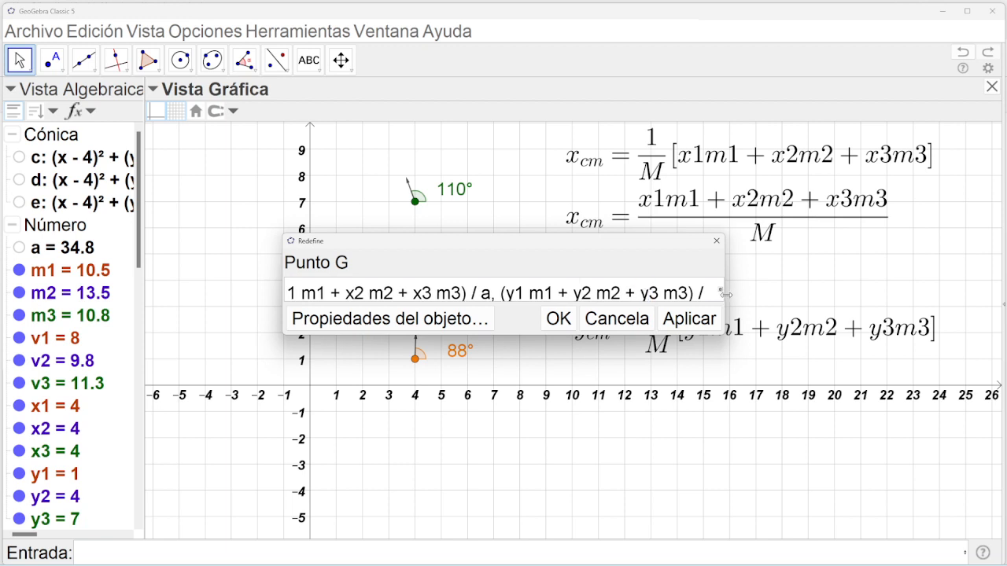
left_click_drag(725, 294, 870, 294)
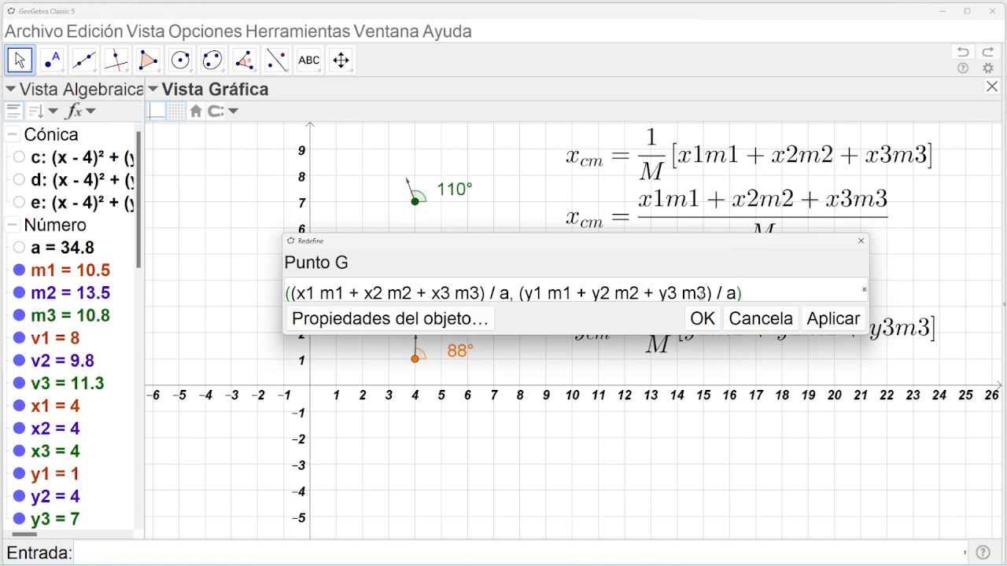
left_click(708, 320)
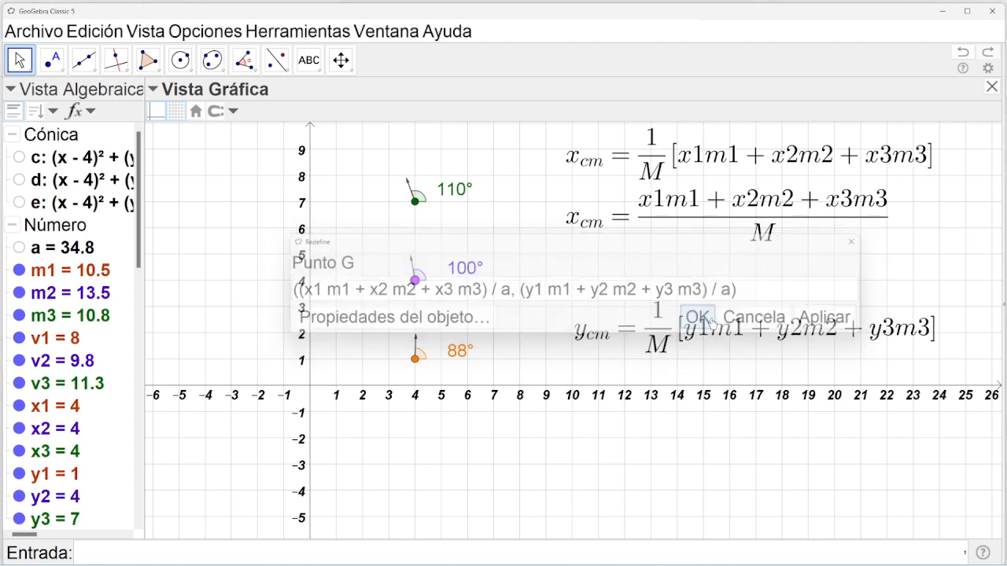
Delete the y_cm and x_cm formula texts from the graphics view.
mouse_move(416, 283)
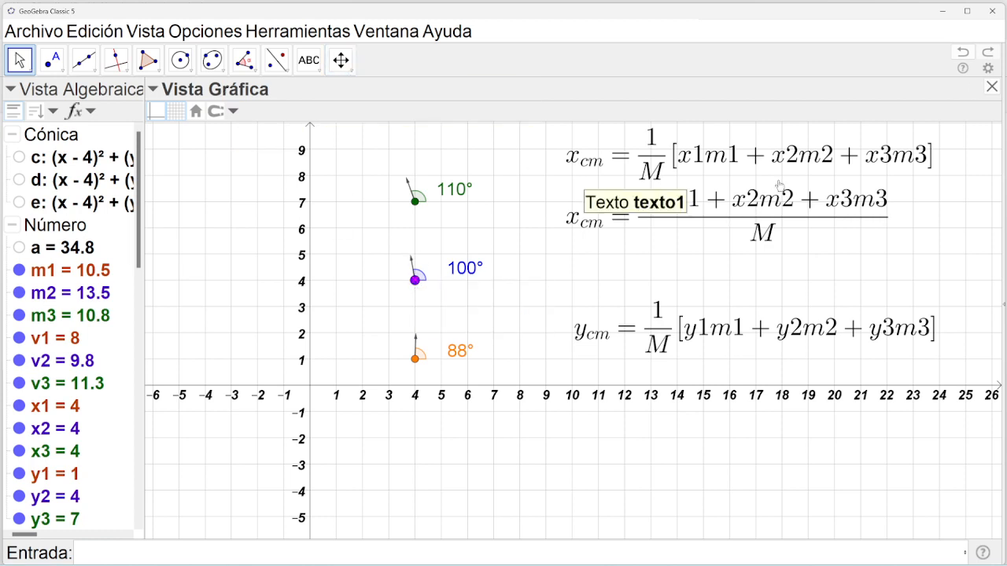
left_click(751, 329)
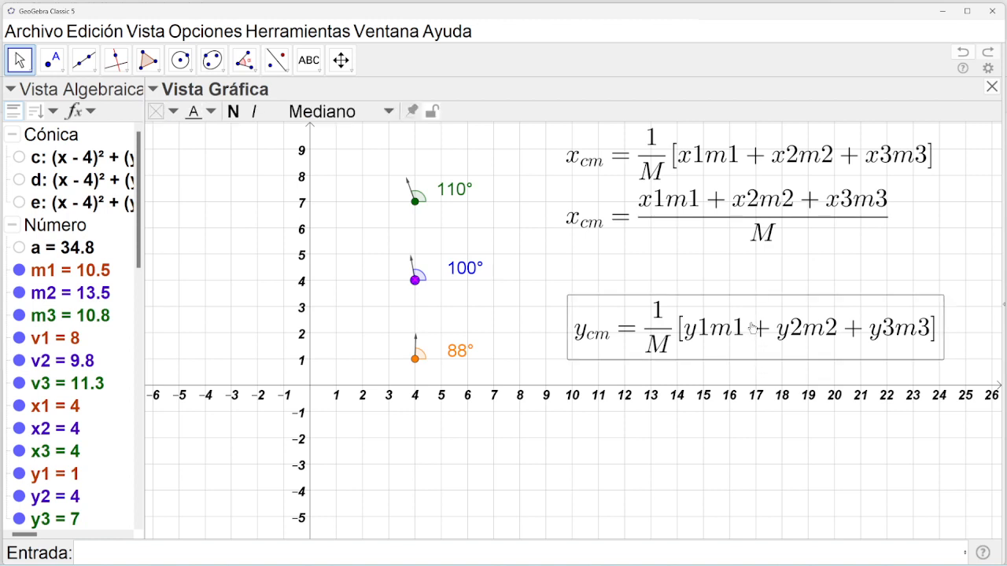
key("Delete")
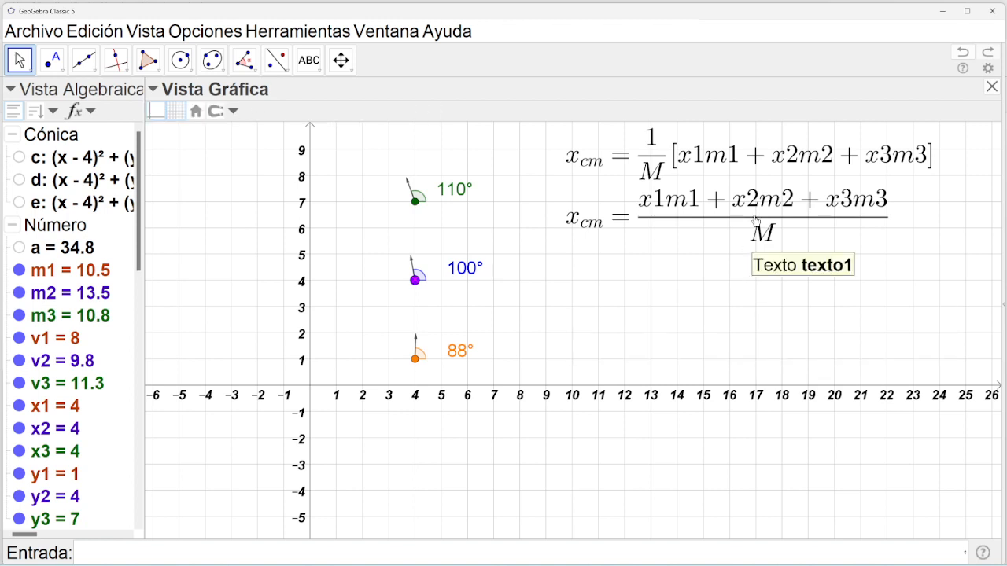
left_click(754, 216)
key("Delete")
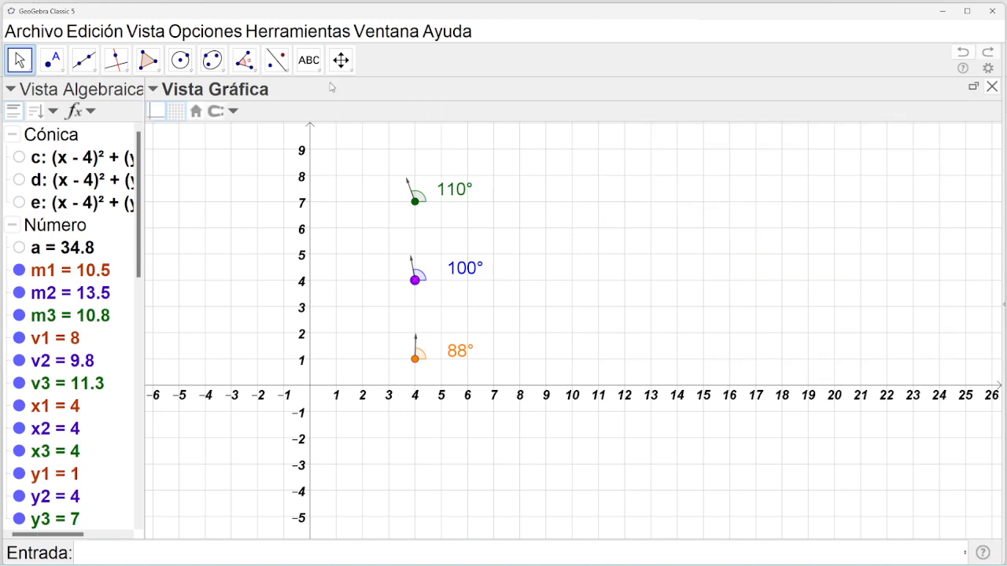
left_click(146, 31)
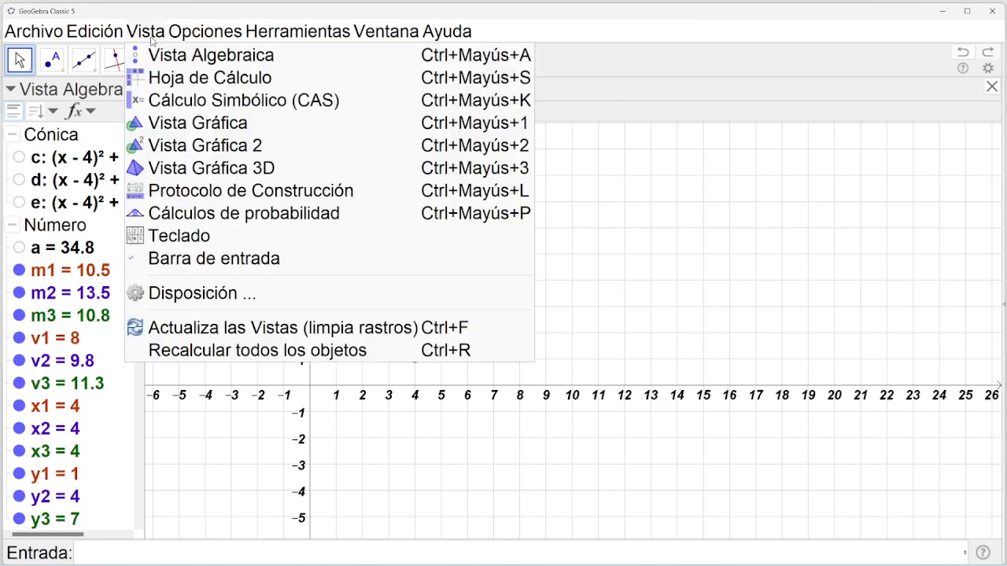
Show Vista Gráfica 2, pan the main view, and set x1 to 0.5, x2 and x3 to 2.
left_click(185, 145)
left_click(341, 60)
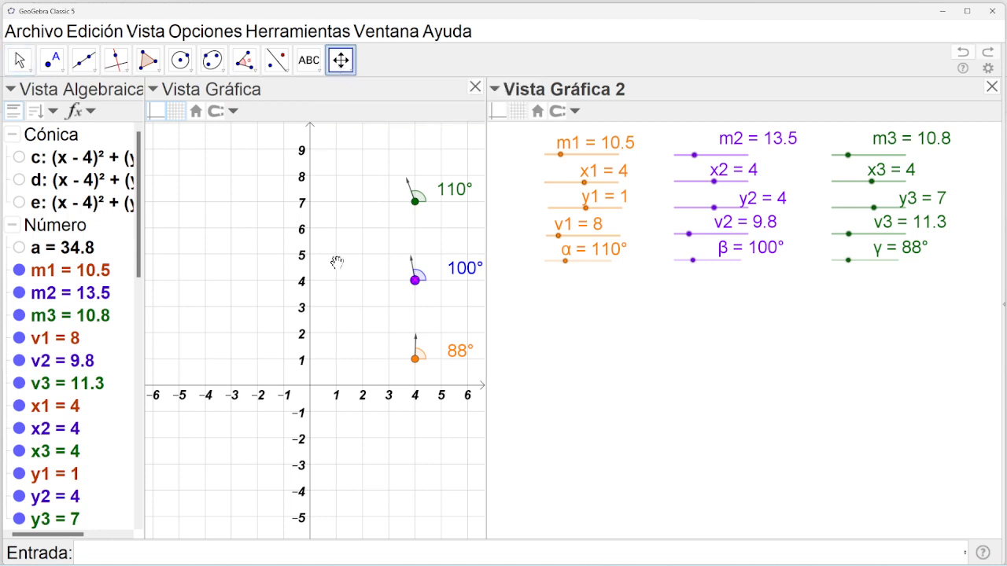
left_click_drag(335, 261, 270, 289)
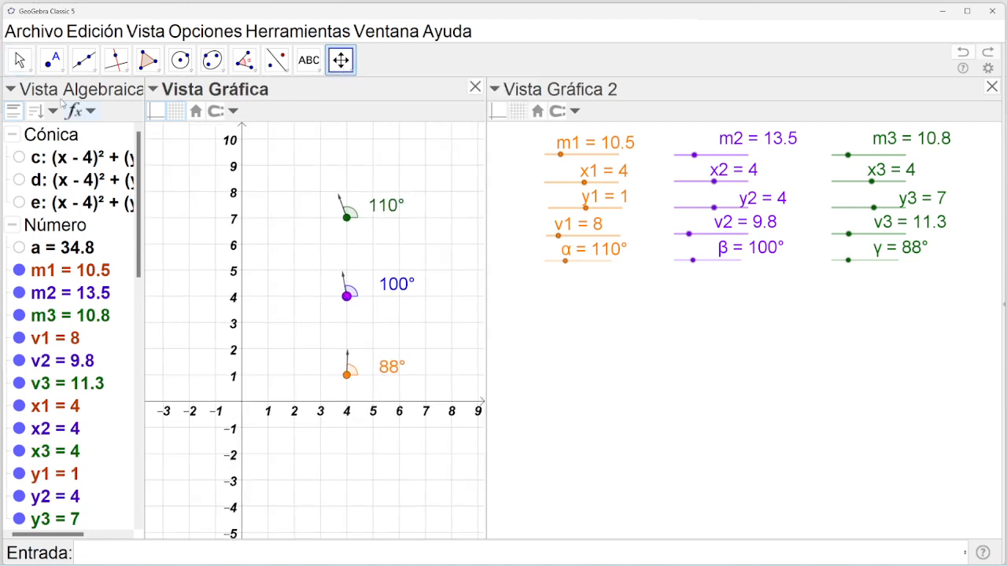
left_click(19, 60)
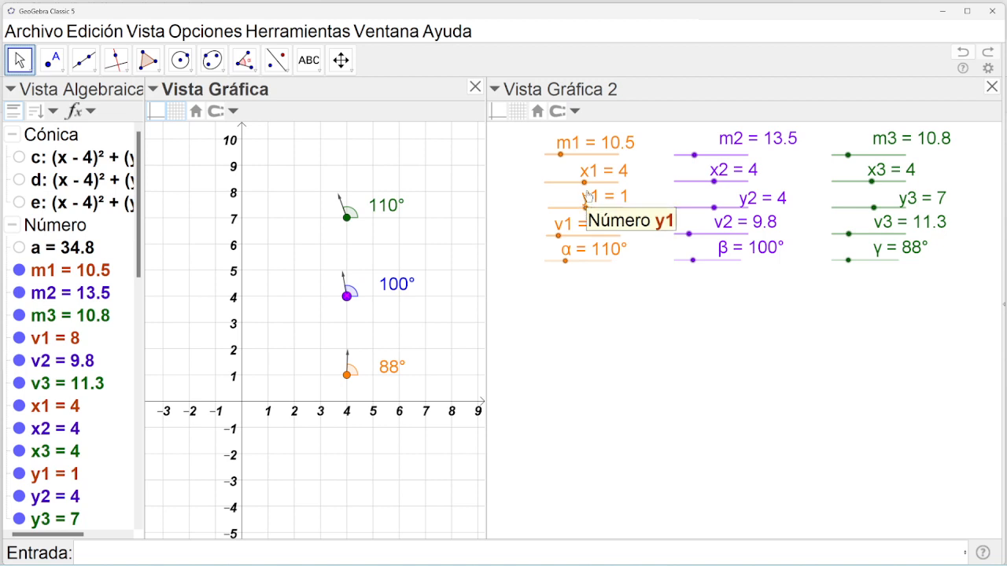
left_click_drag(583, 182, 580, 183)
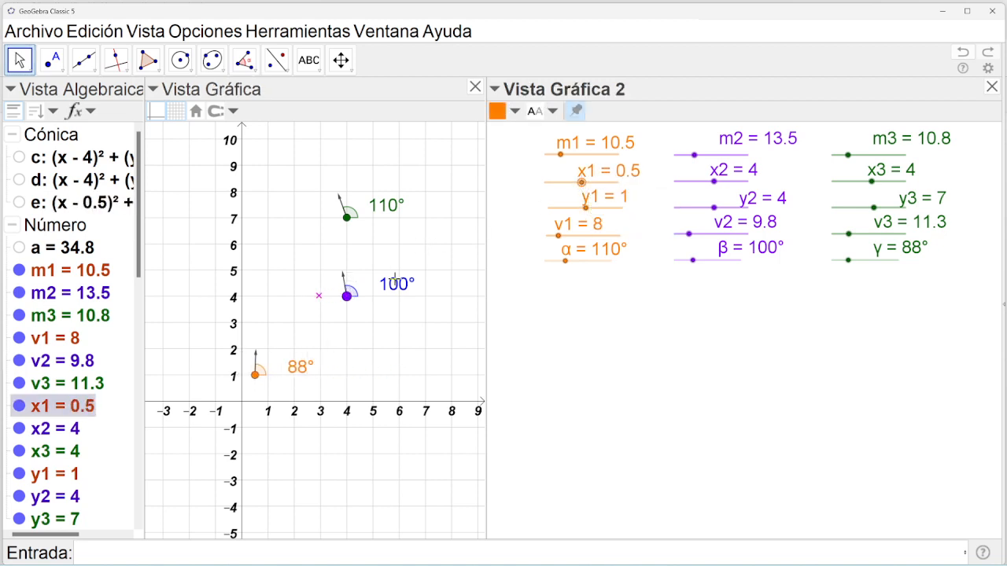
left_click_drag(715, 183, 716, 180)
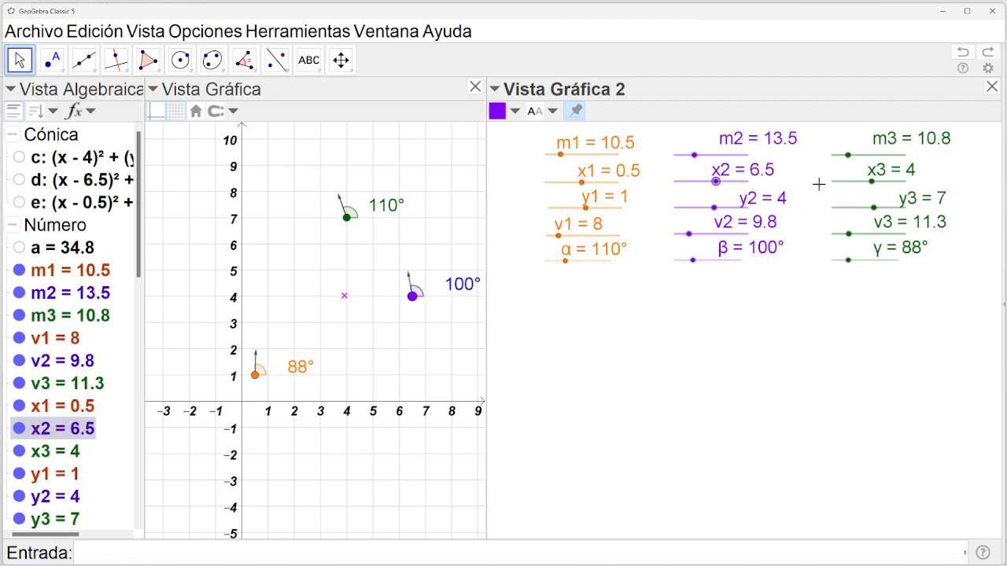
left_click_drag(873, 184, 871, 184)
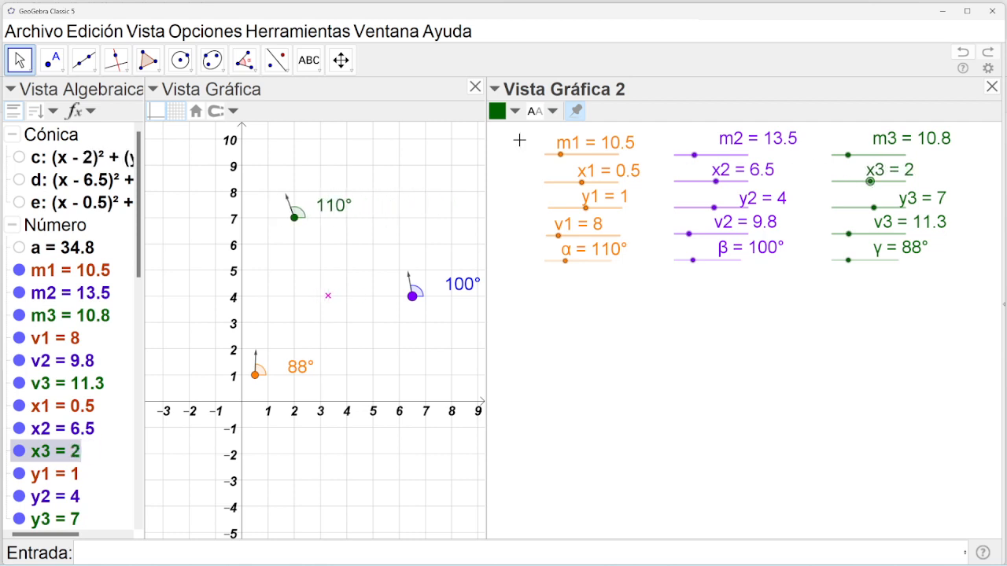
Raise m1 to 30 and set m2 to 18.8, then close Vista Gráfica 2 and pan the view.
left_click_drag(563, 158, 588, 157)
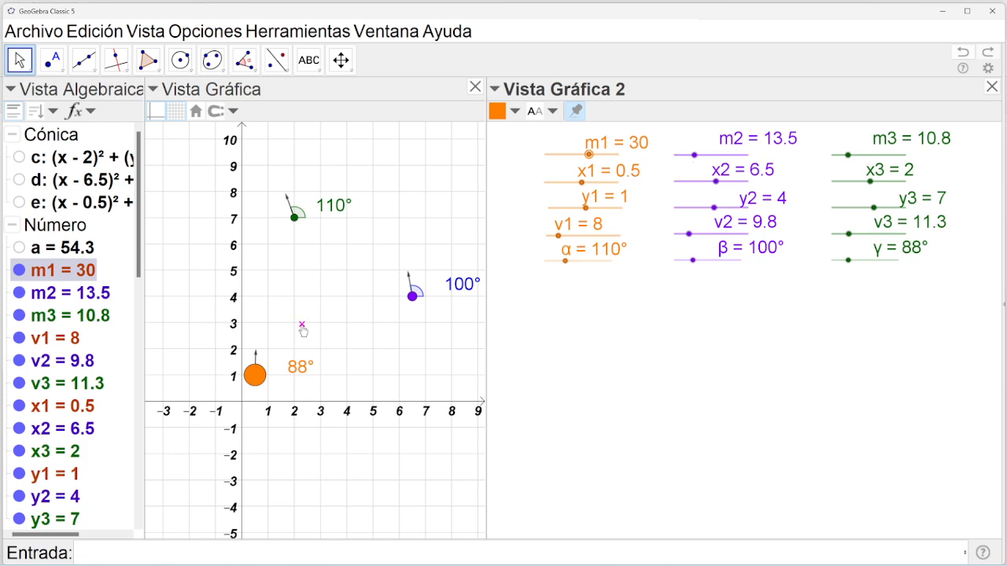
mouse_move(302, 331)
left_click_drag(695, 157, 715, 182)
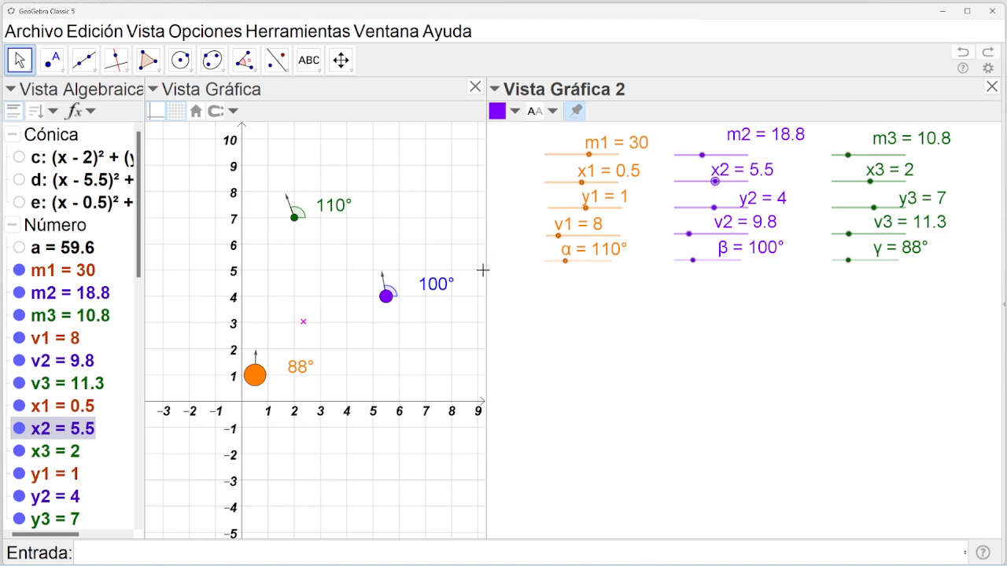
left_click(991, 87)
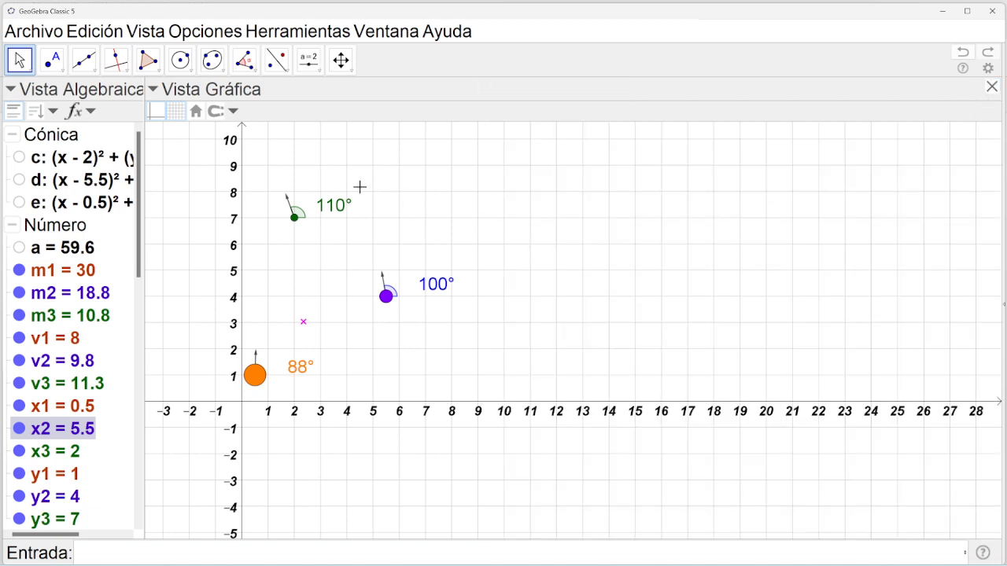
left_click(341, 59)
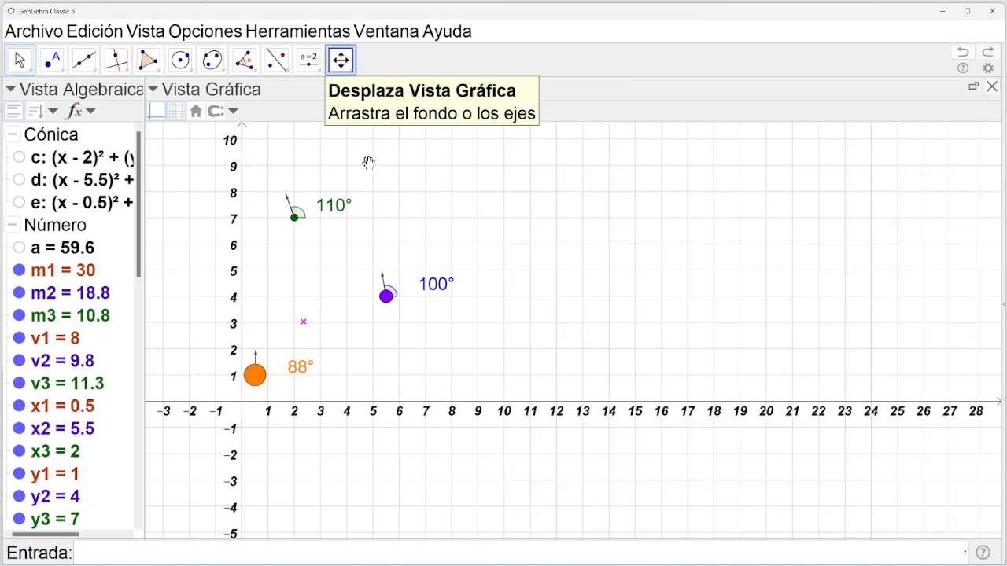
left_click_drag(542, 347, 590, 325)
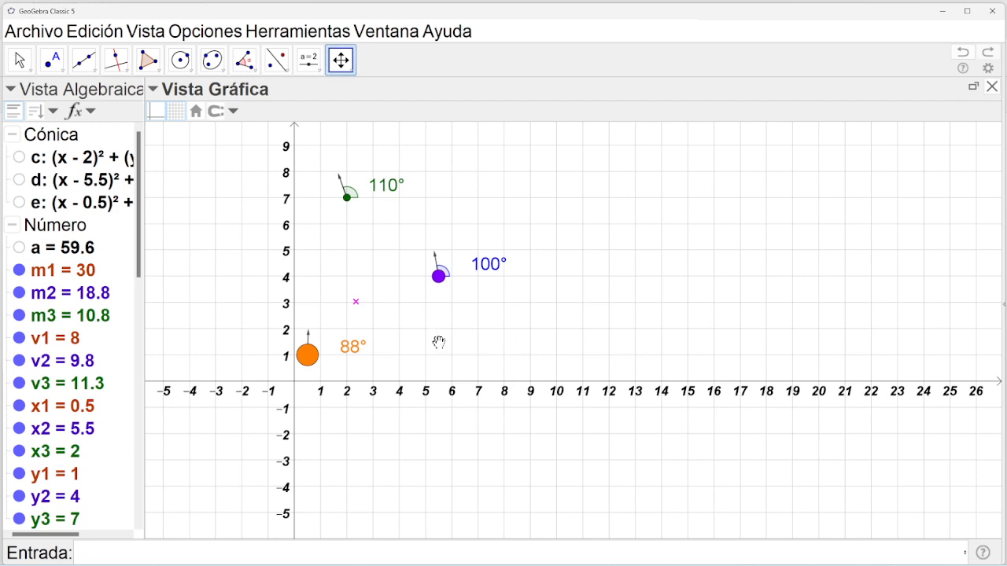
Add a LaTeX text 'cm' and drag it just below point G.
left_click(308, 60)
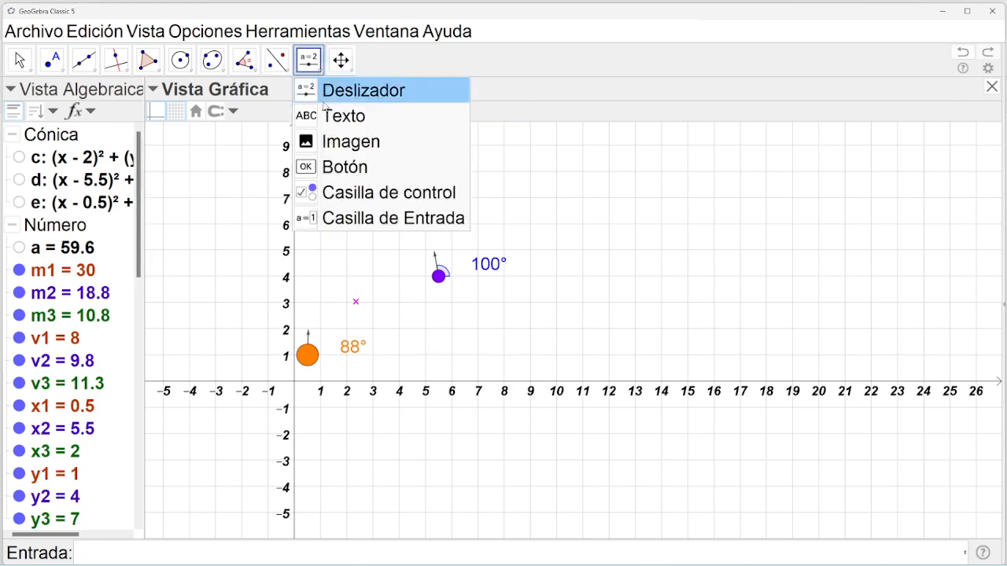
left_click(331, 115)
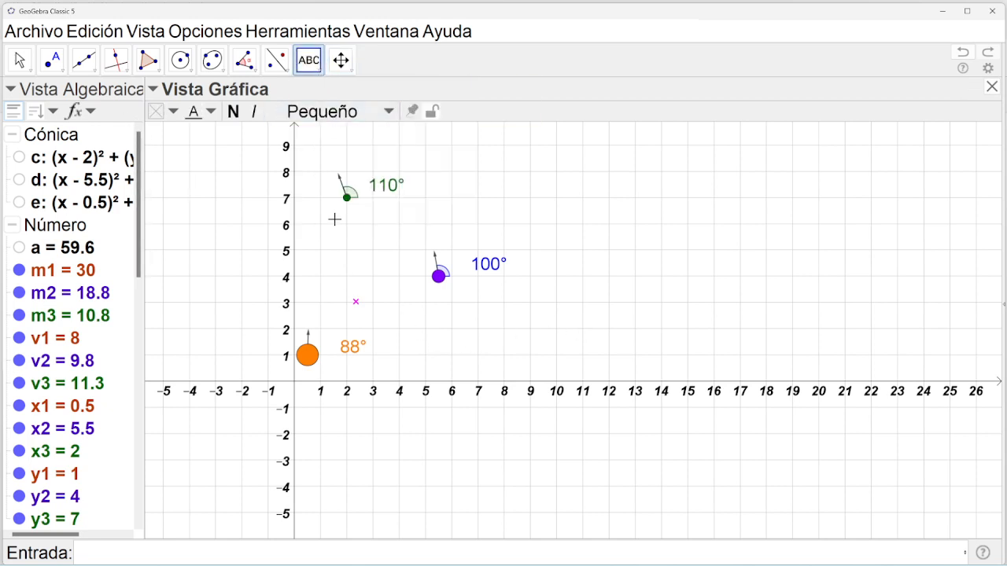
left_click(356, 306)
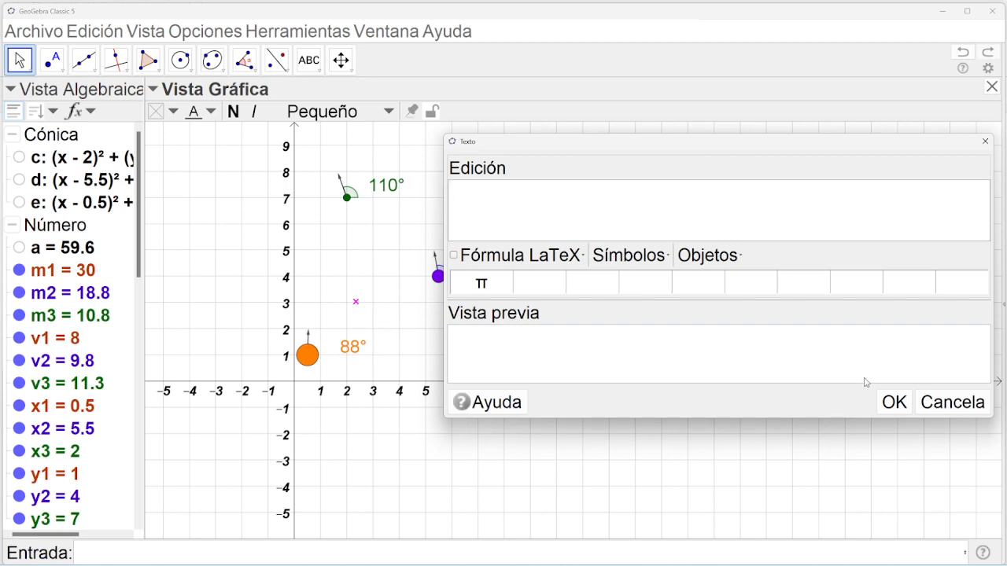
left_click(952, 402)
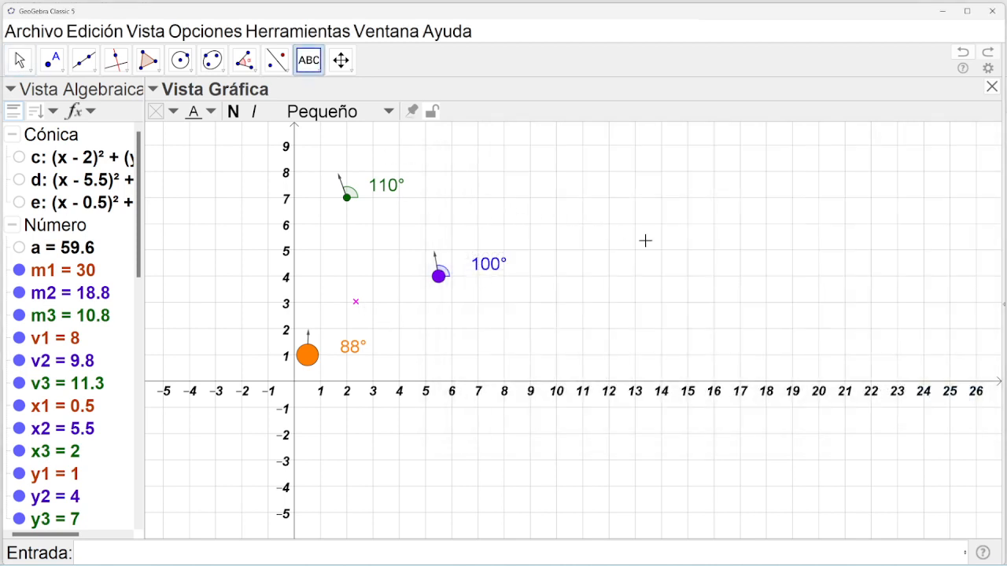
left_click(645, 240)
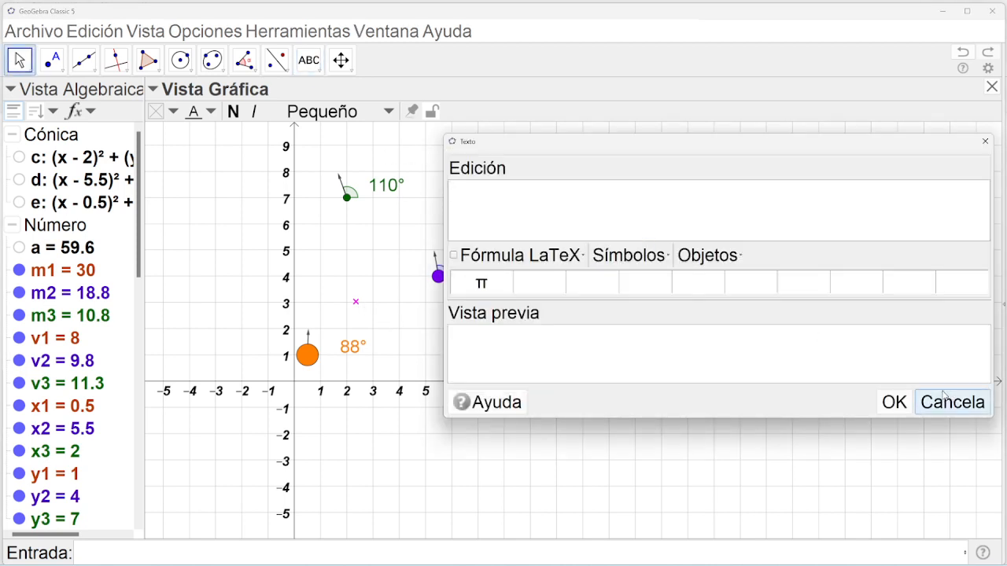
type("cm")
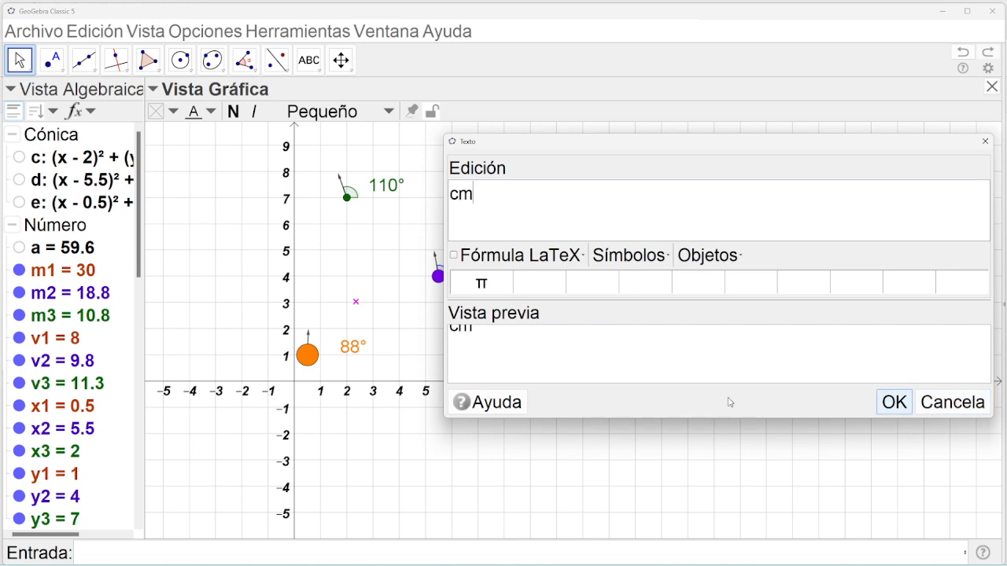
left_click(454, 255)
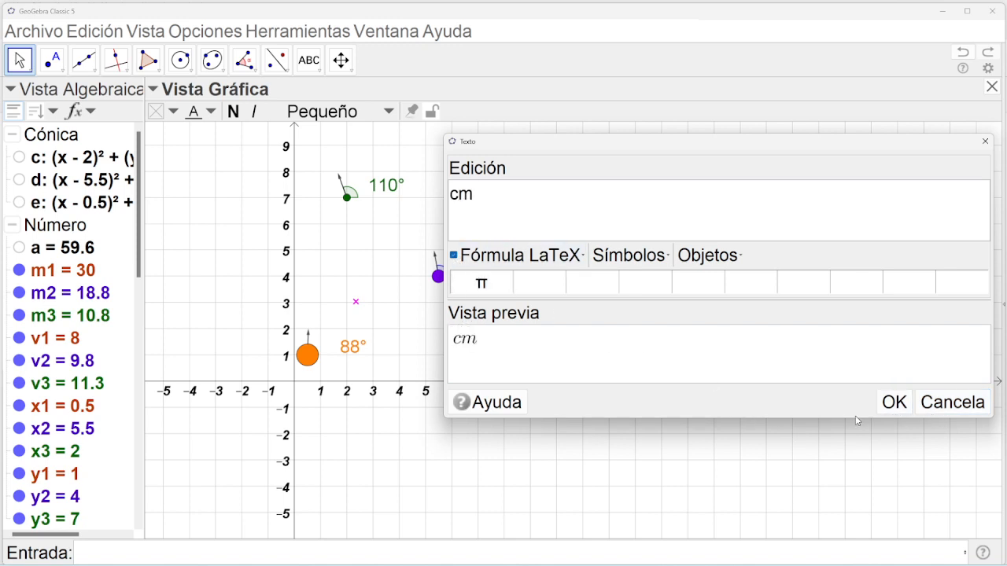
left_click(894, 403)
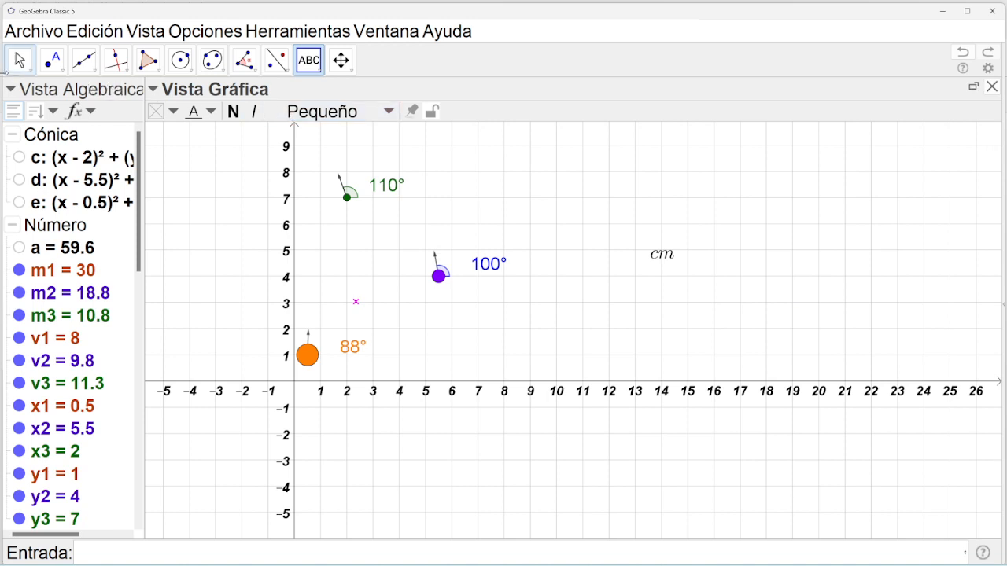
left_click(17, 62)
left_click(660, 259)
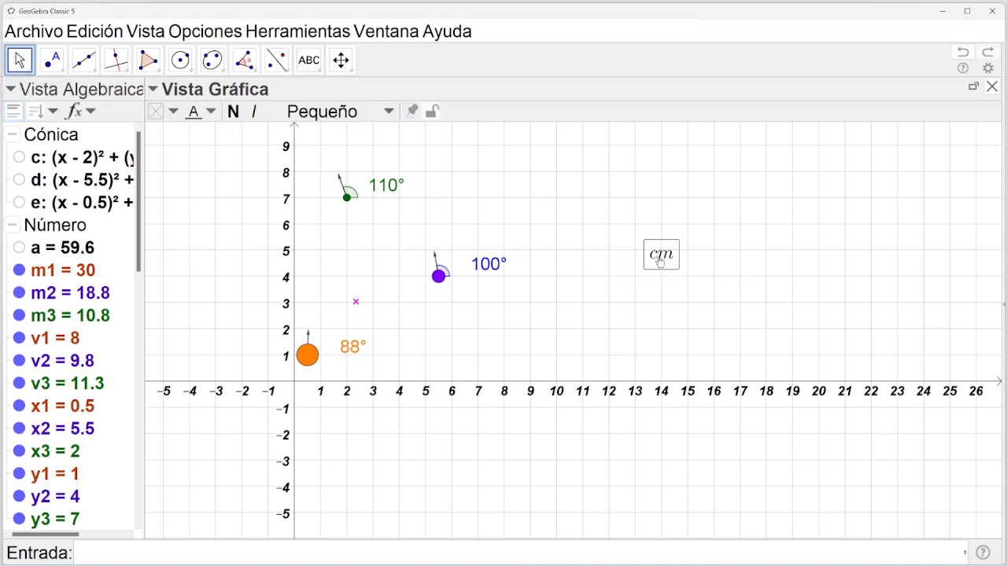
left_click_drag(660, 261, 369, 320)
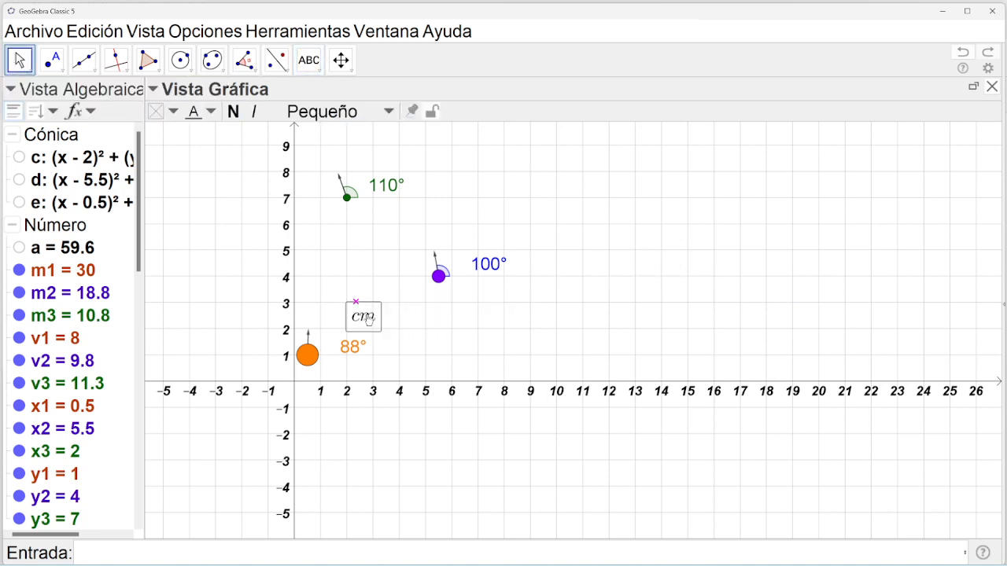
left_click(138, 32)
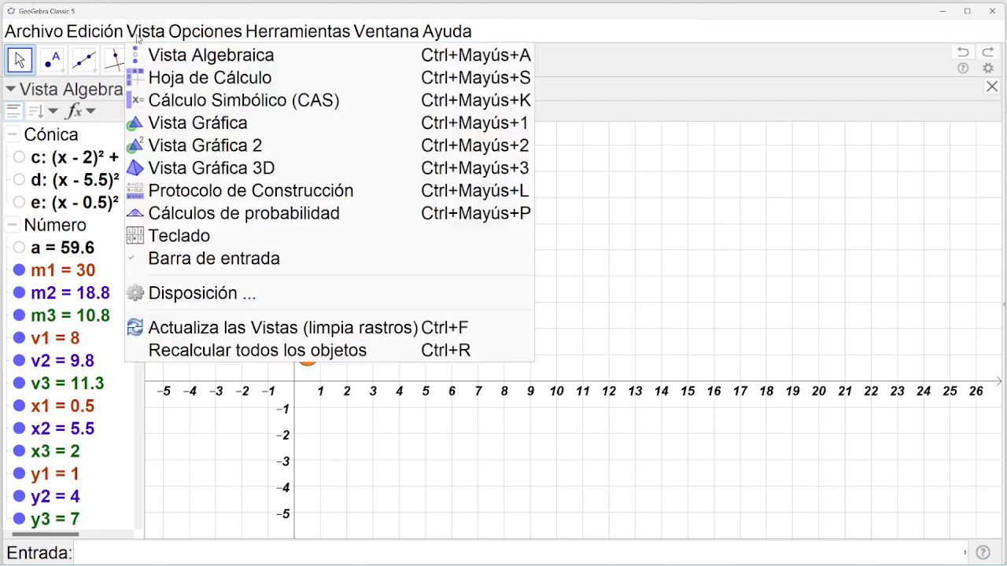
Using the Vista Gráfica 2 sliders, set m1 to 7, x1 to -4 and x2 to 6.5.
left_click(165, 145)
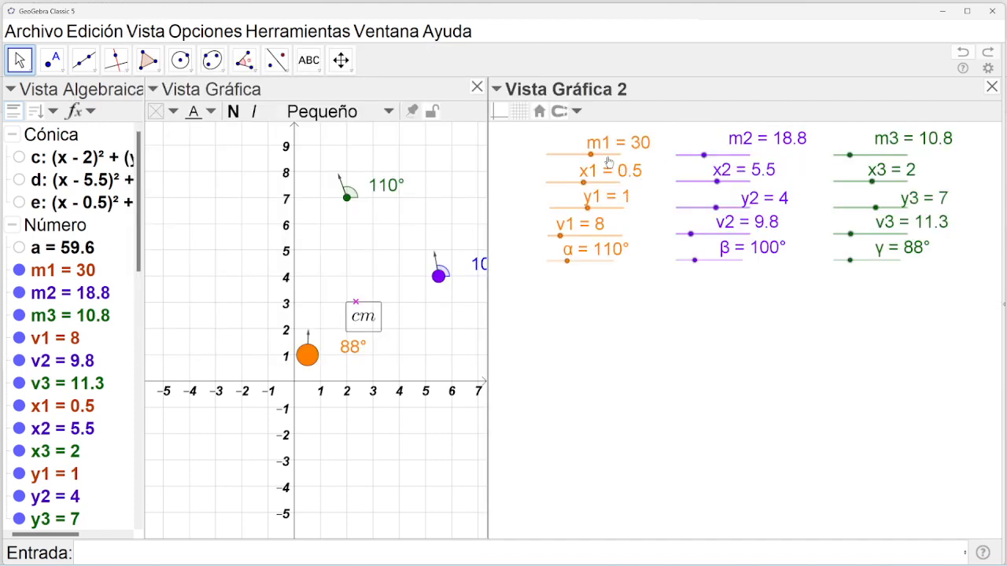
left_click_drag(591, 155, 557, 154)
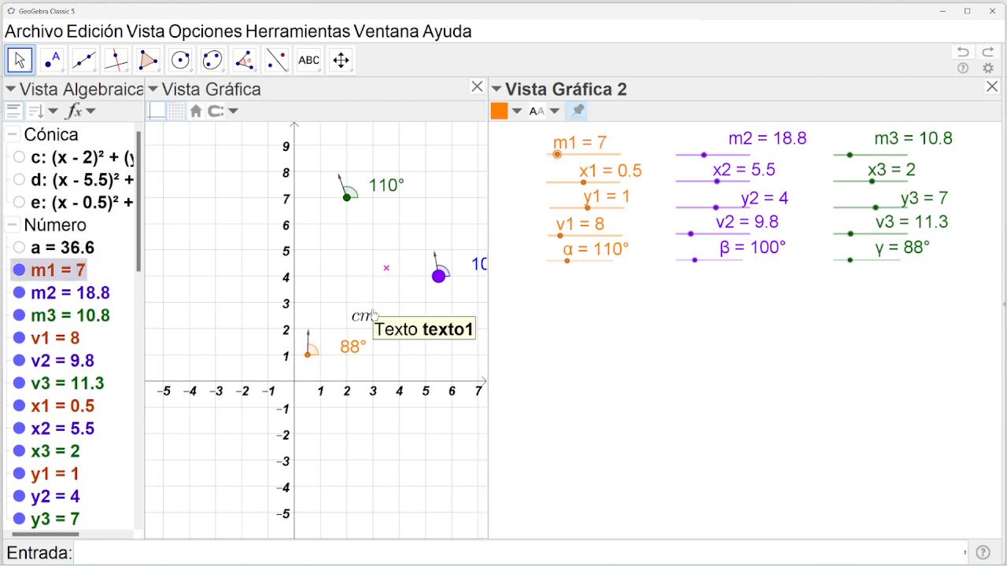
left_click_drag(582, 189, 580, 182)
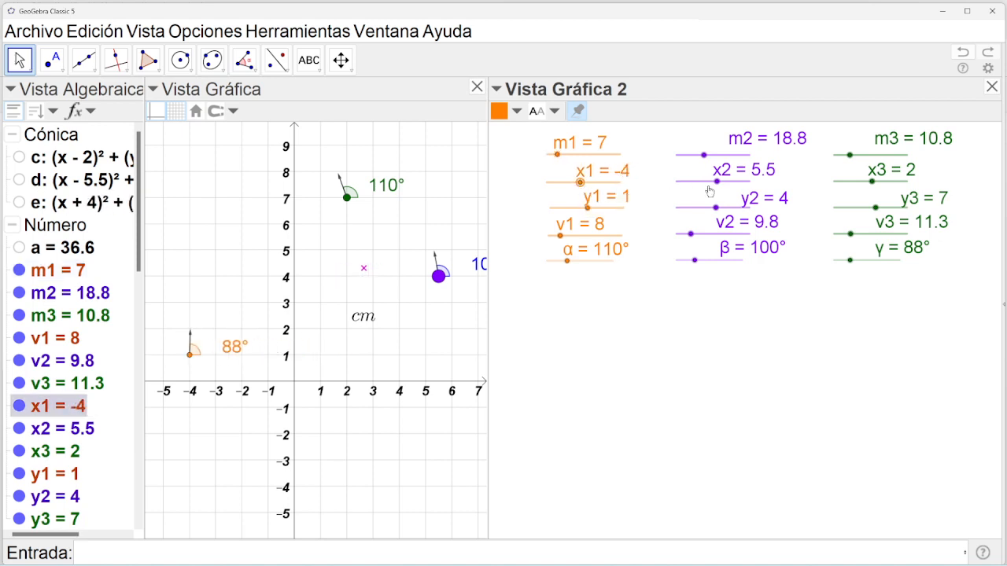
mouse_move(716, 182)
left_mouse_down()
mouse_move(732, 182)
mouse_move(718, 182)
left_mouse_up()
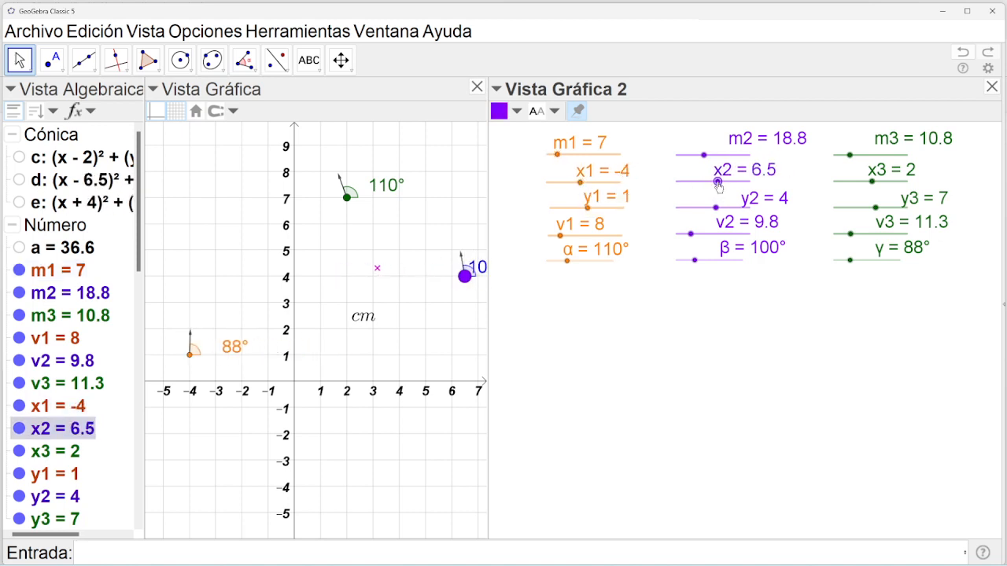
left_click(992, 87)
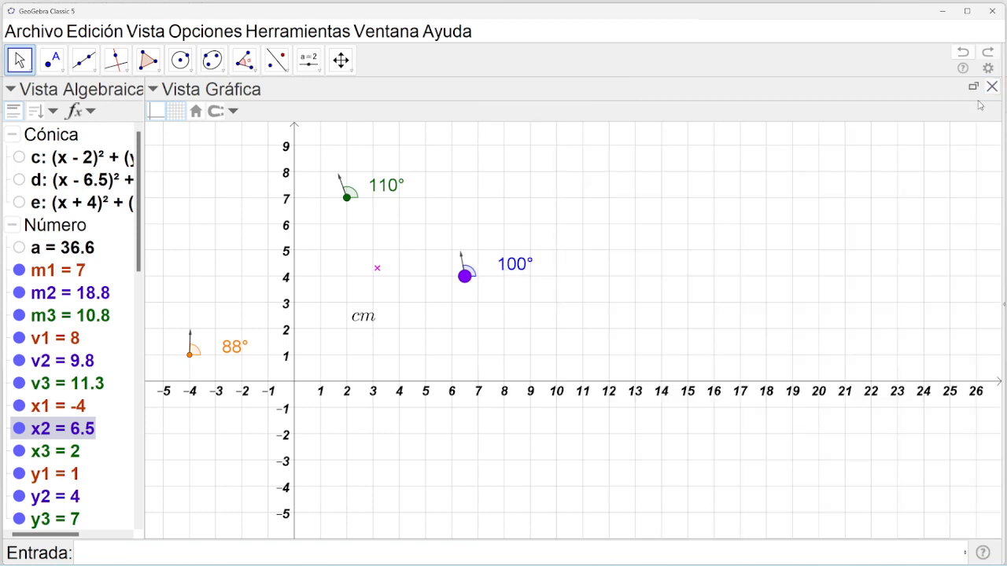
Delete the cm label and write a new LaTeX text Centro\ de\ masa near the centre of mass.
left_click(364, 316)
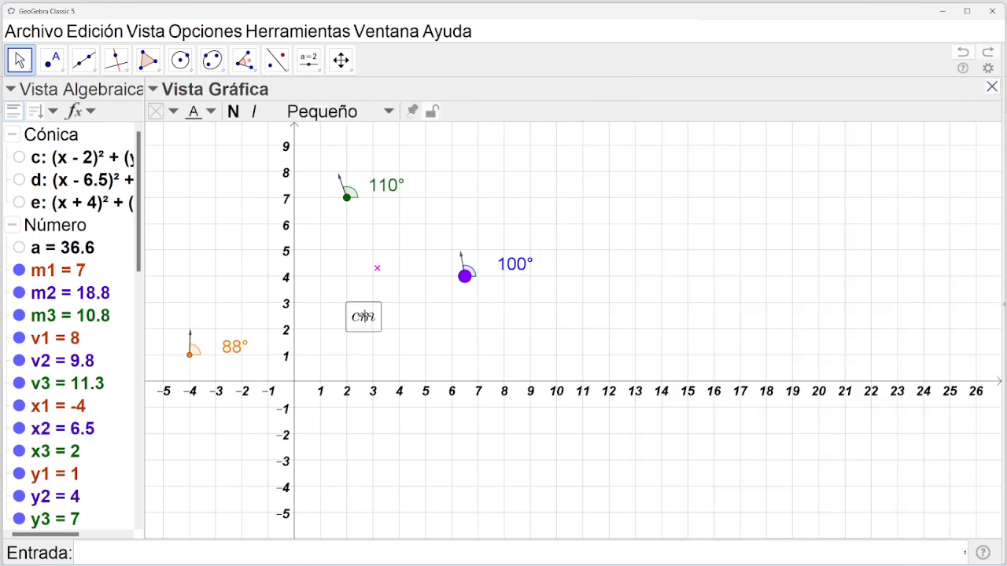
key("Delete")
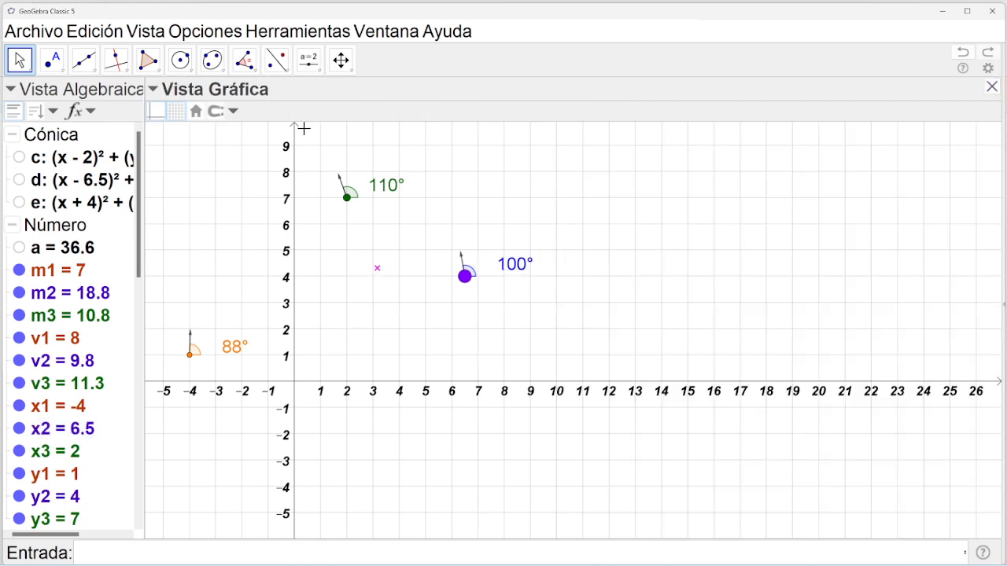
left_click(308, 60)
left_click(337, 115)
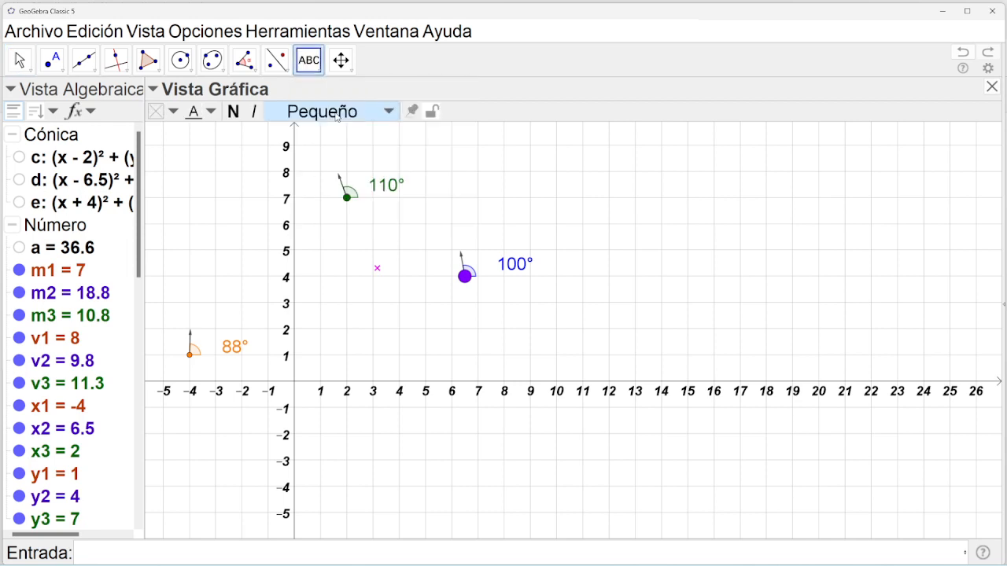
left_click(379, 272)
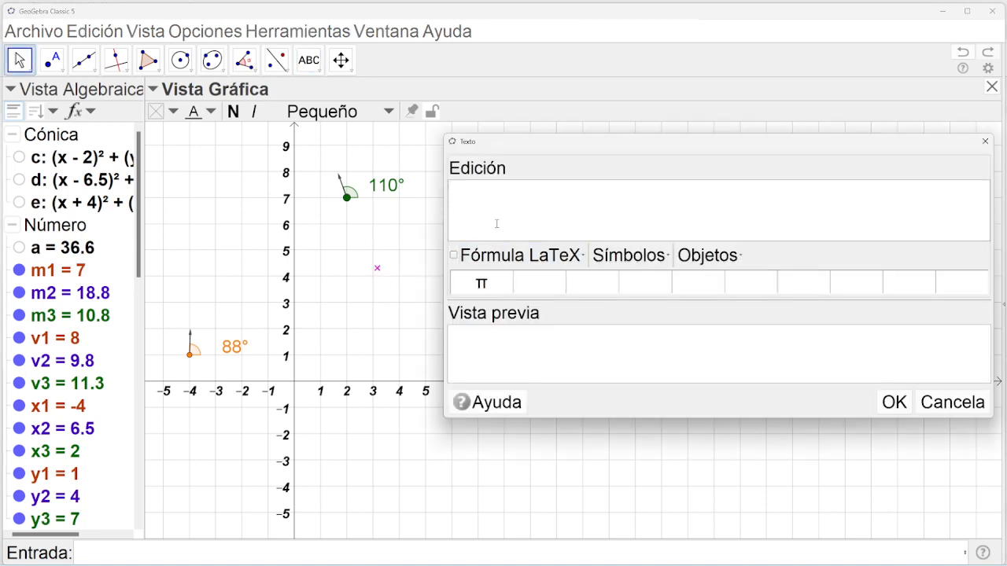
left_click(454, 258)
type("CM")
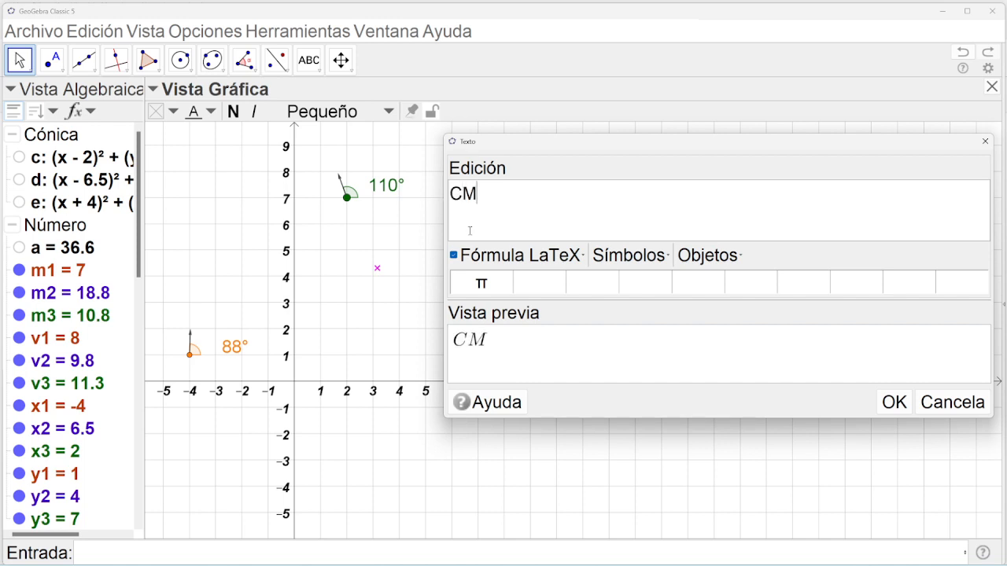
key("BackSpace")
type("entro")
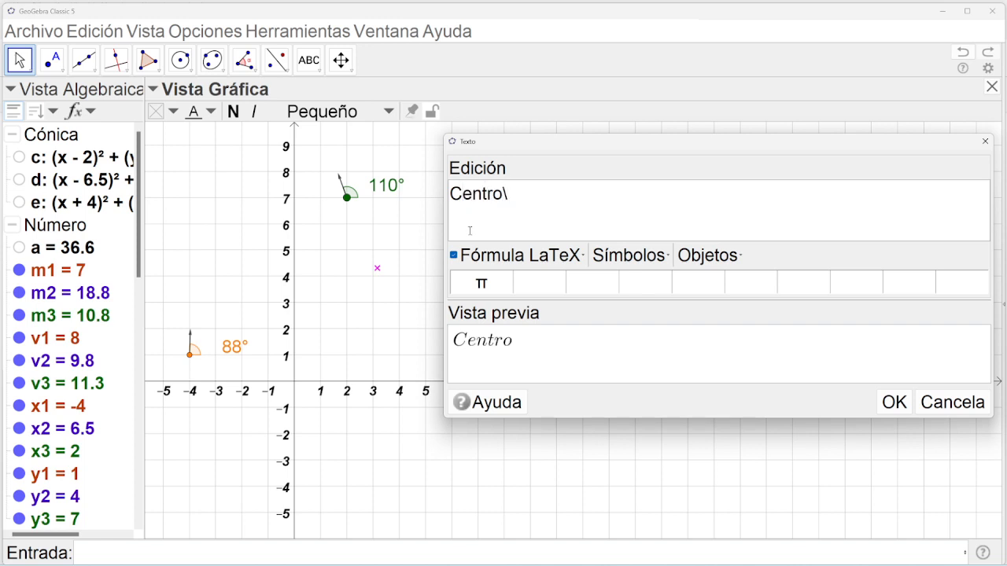
type("\\ de\\ masa")
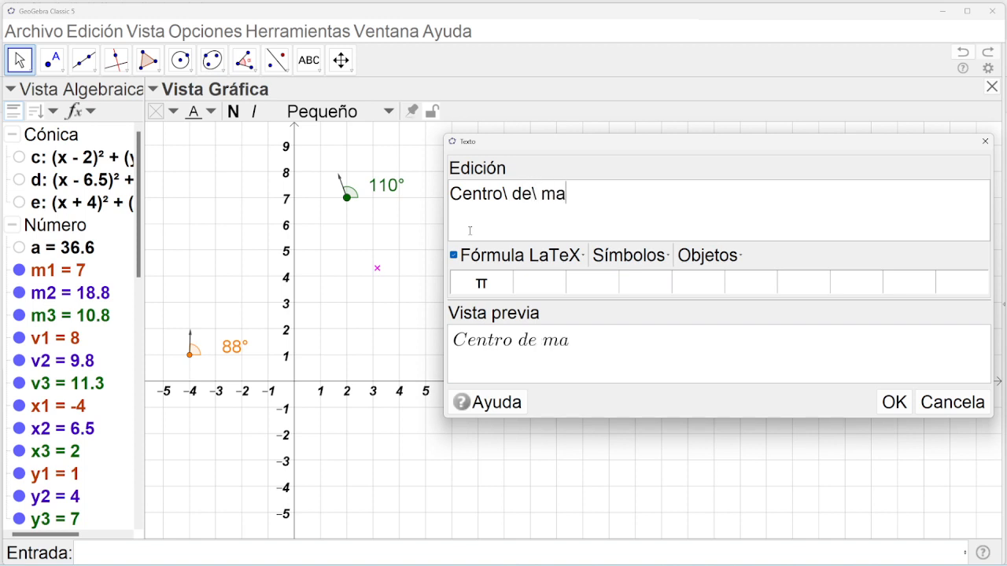
Place the Centro de masa text below the CM point and set its size to Extra reducido.
left_click(893, 402)
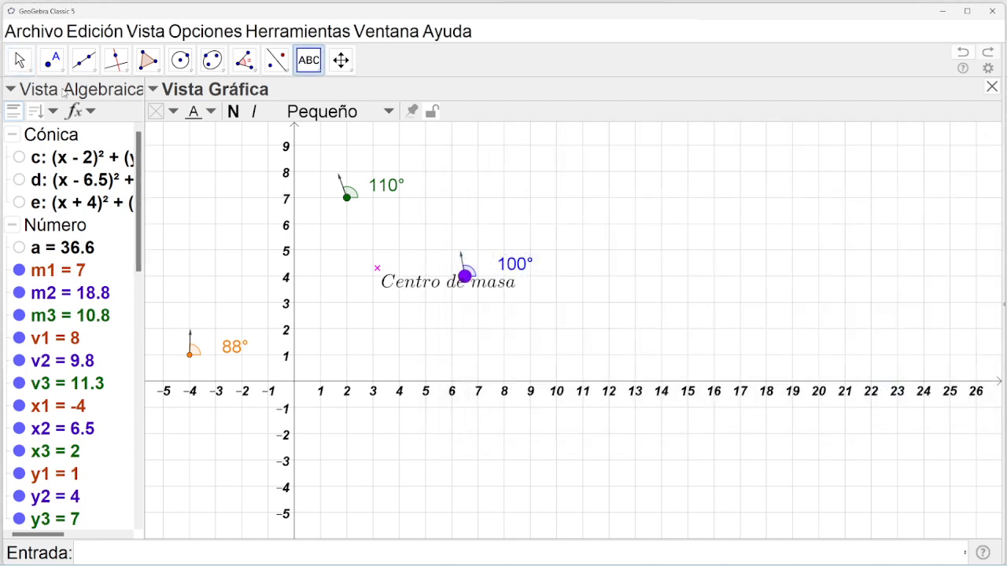
left_click(19, 60)
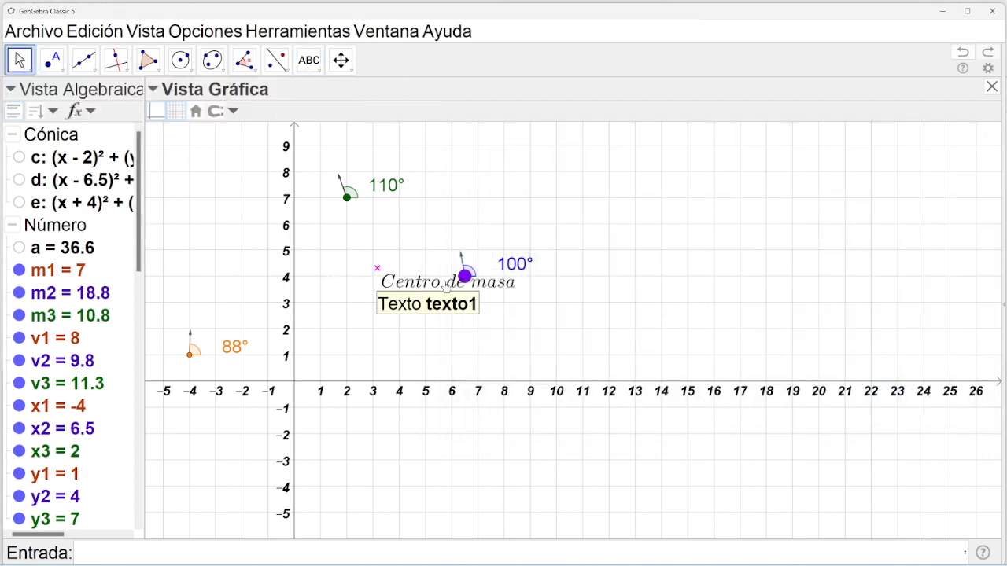
left_click_drag(369, 292, 338, 297)
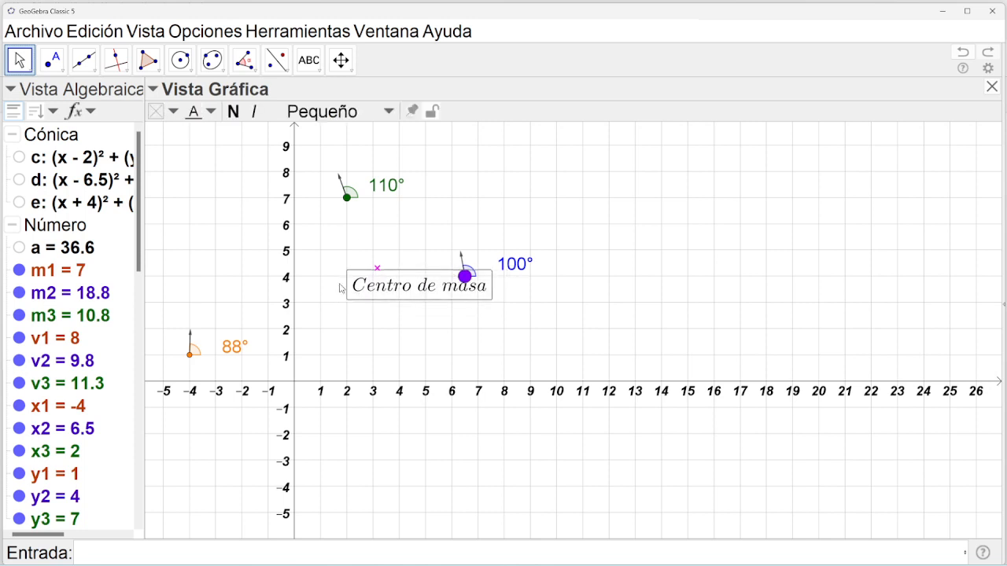
left_click(358, 111)
left_click(334, 140)
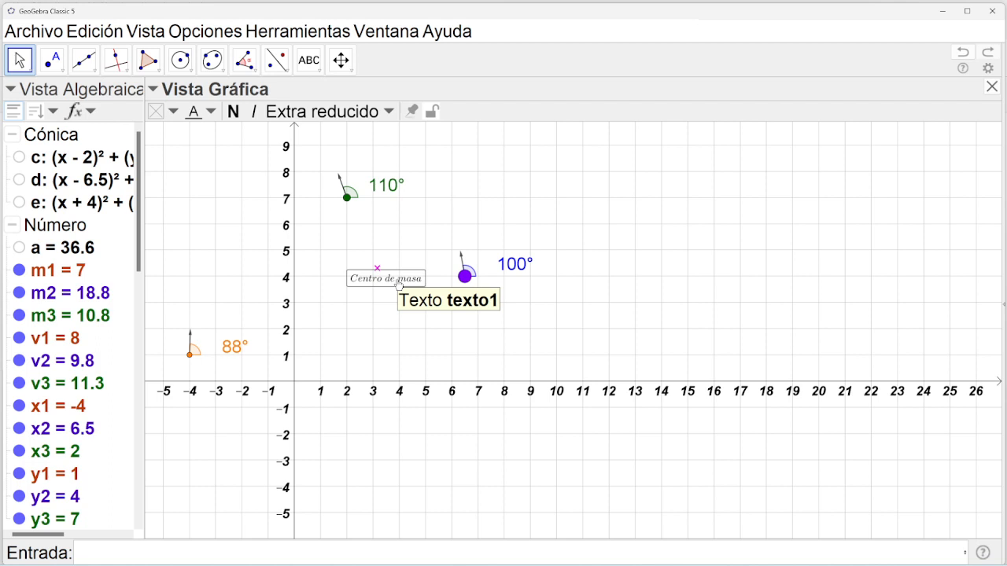
left_click(150, 35)
In Vista Gráfica 2, set m1 to 15.3 and x1 to 0.5, then close the panel.
left_click(175, 146)
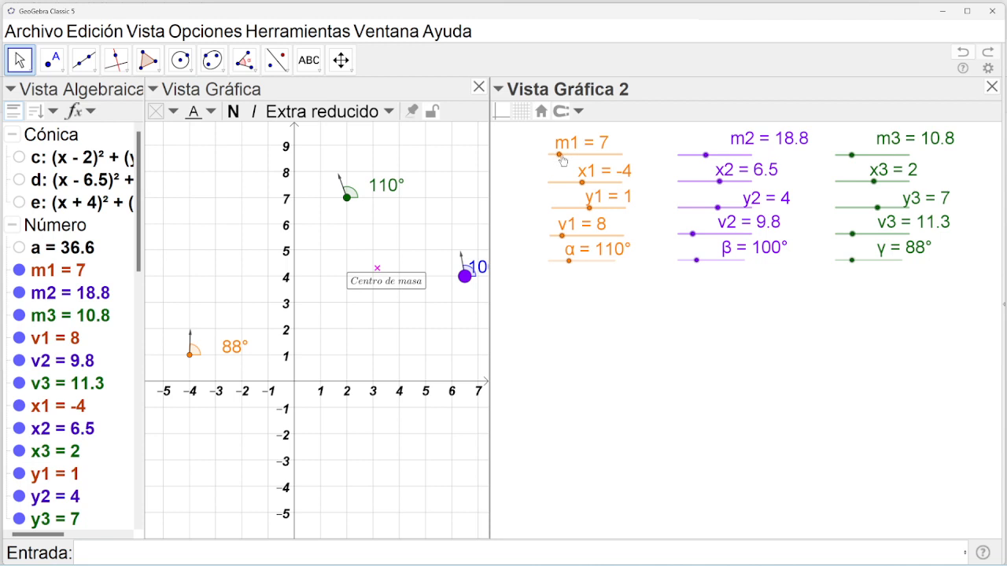
left_click_drag(561, 157, 571, 158)
left_click_drag(583, 158, 583, 191)
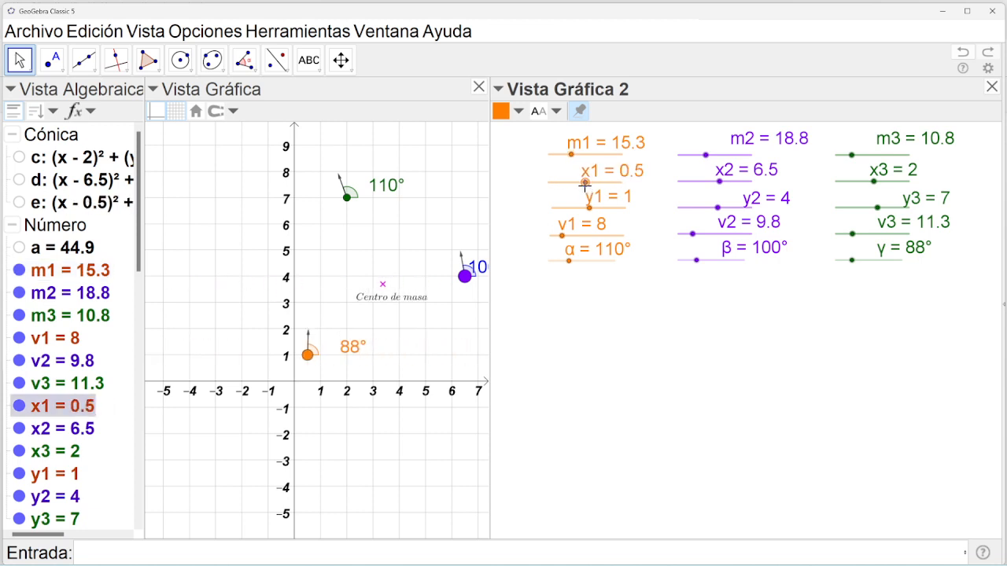
left_click(991, 87)
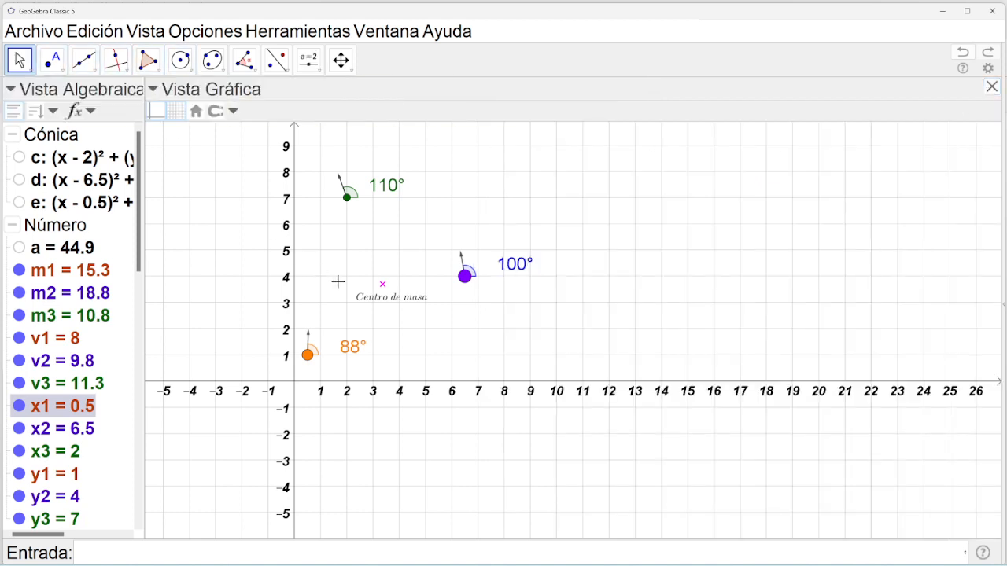
Start a LaTeX text at the purple point B, typed as (x2,y2).
left_click(465, 277)
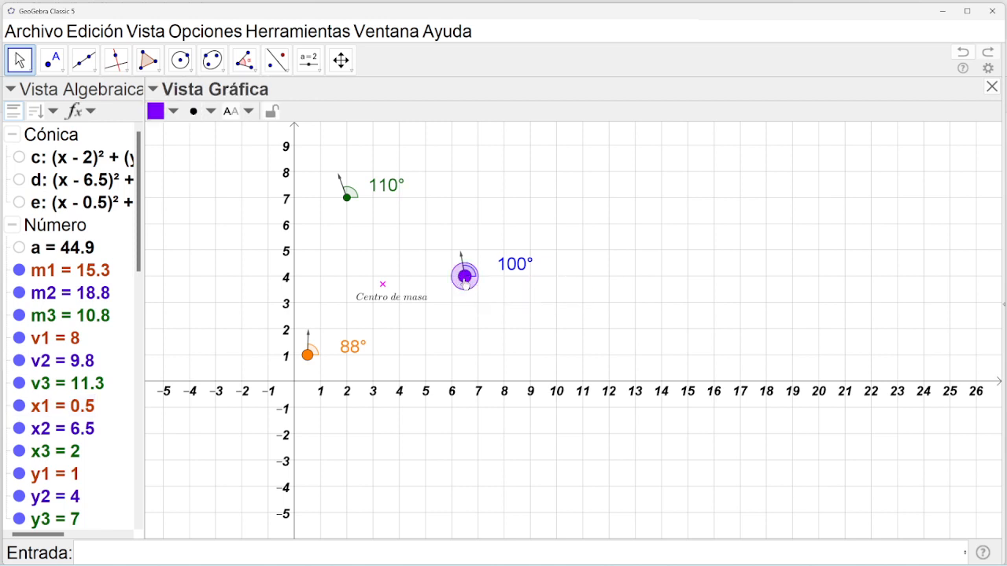
right_click(465, 279)
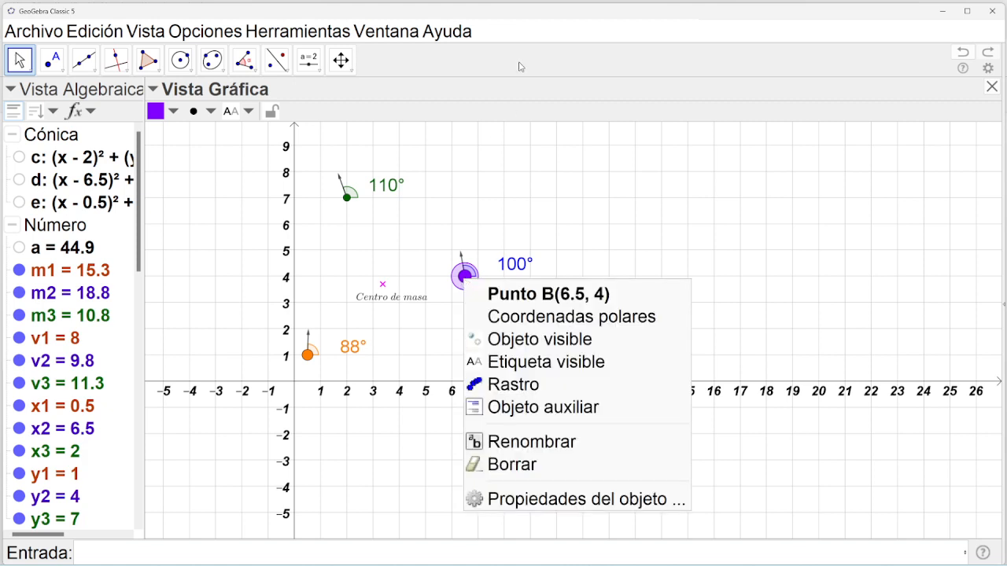
left_click(500, 93)
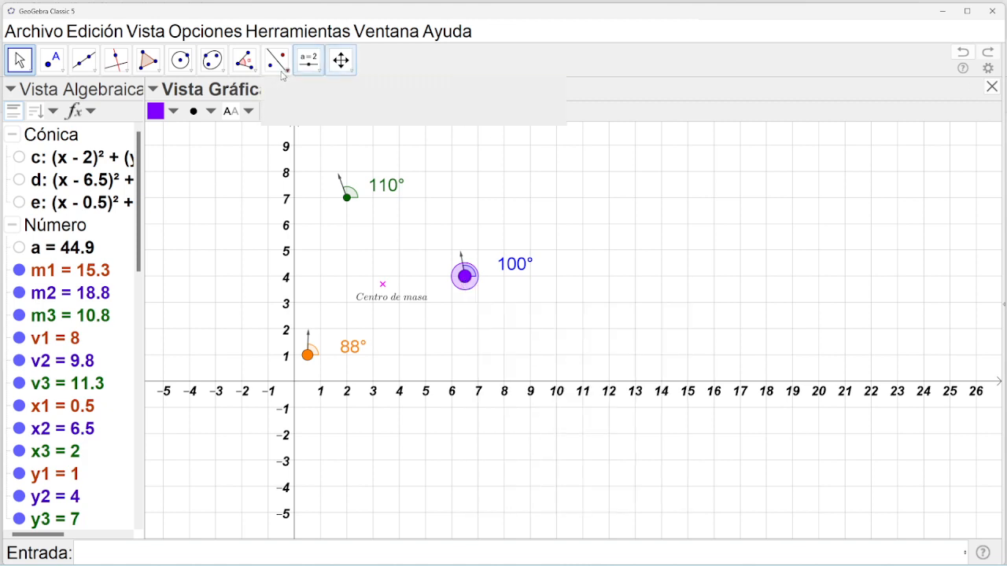
left_click(308, 60)
left_click(336, 119)
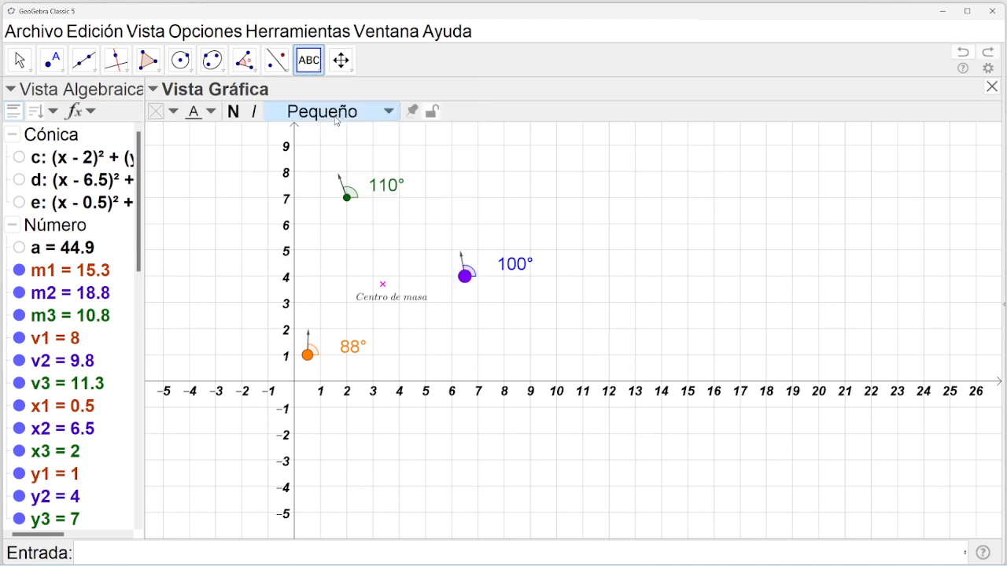
left_click(465, 279)
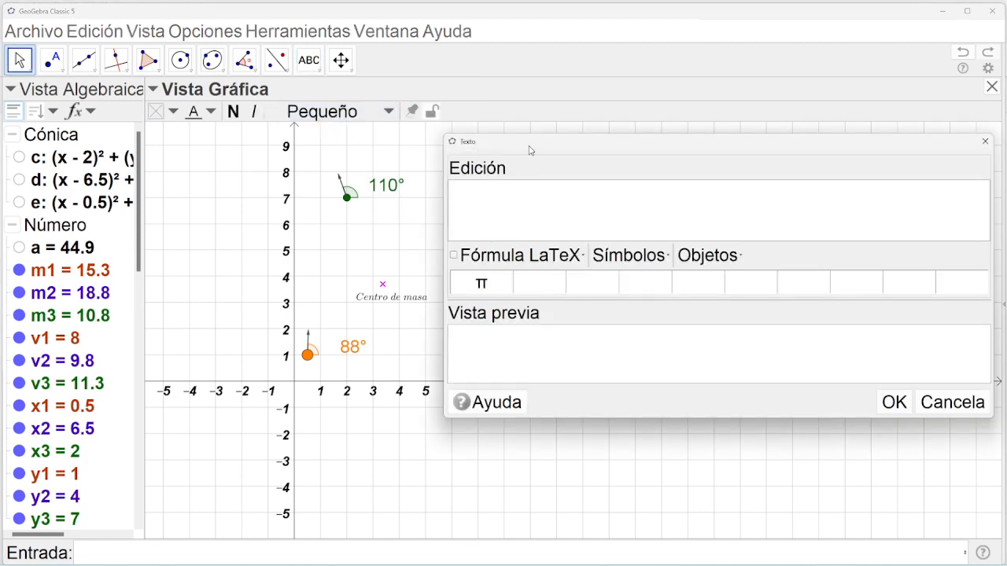
left_click_drag(574, 143, 557, 324)
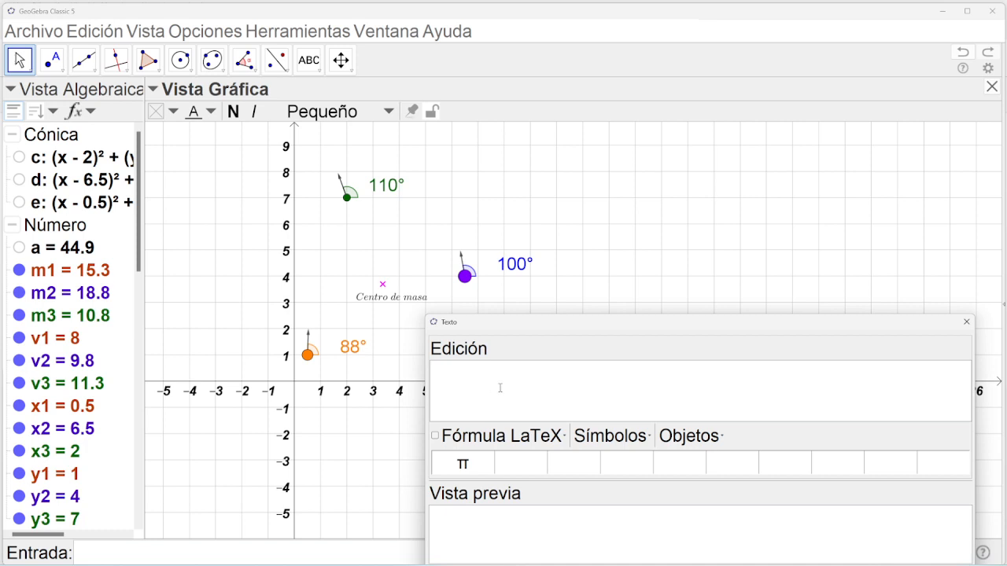
type("(x2,y2)")
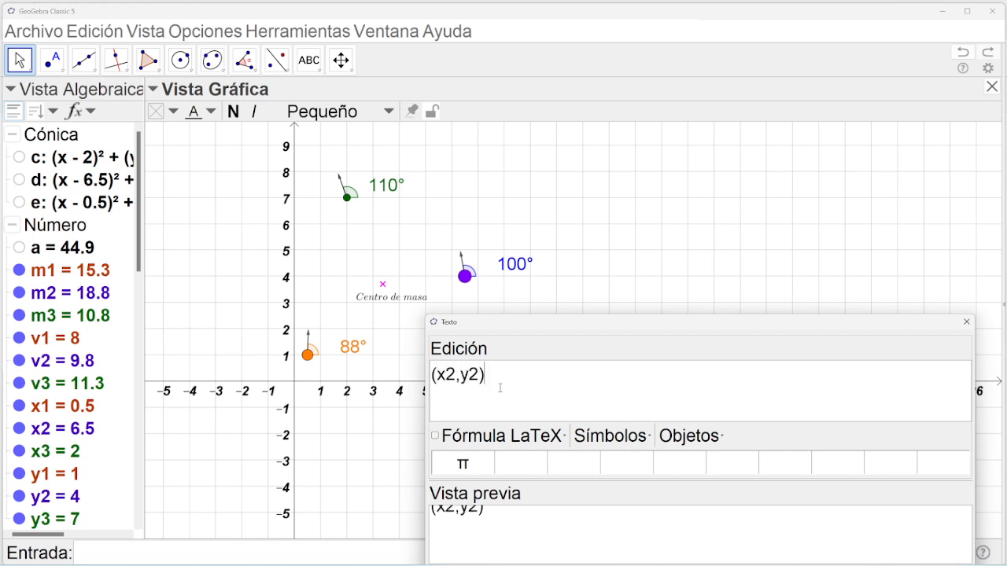
left_click(435, 436)
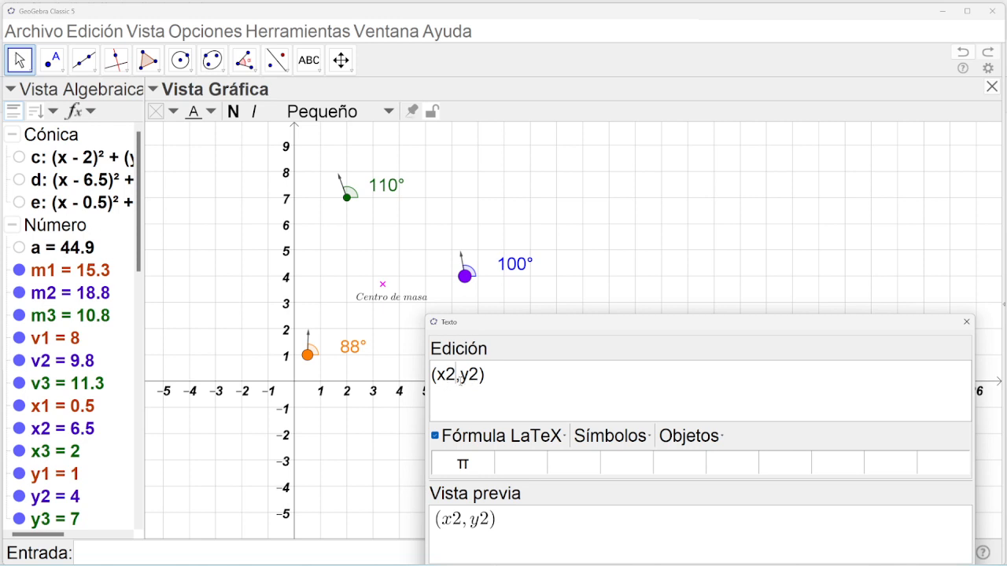
Insert the live x2 and y2 objects so the label reads (6.5, 4), and place it.
key("BackSpace")
key("BackSpace")
key("BackSpace")
key("BackSpace")
key("BackSpace")
key("BackSpace")
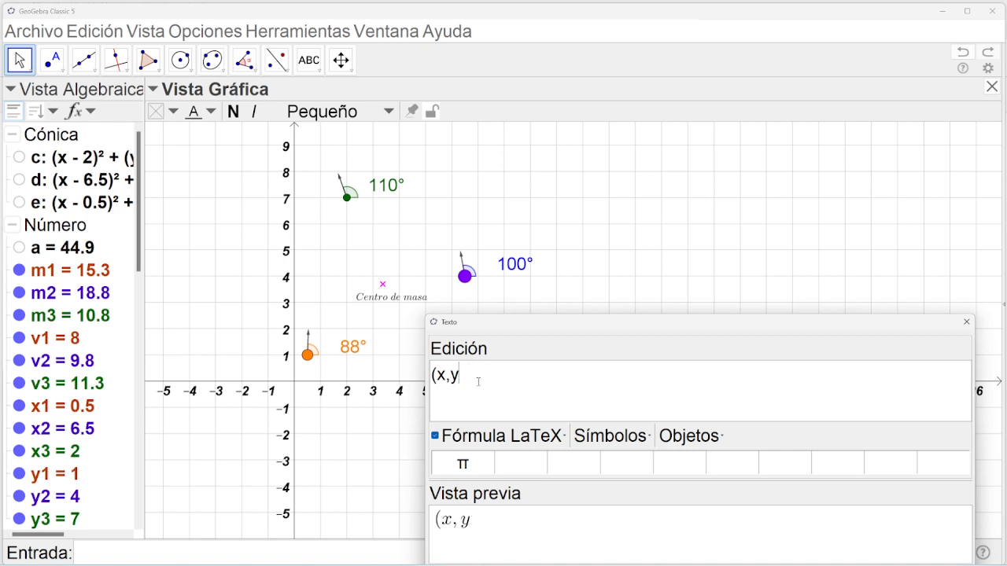
left_click(710, 444)
left_click_drag(772, 427, 774, 548)
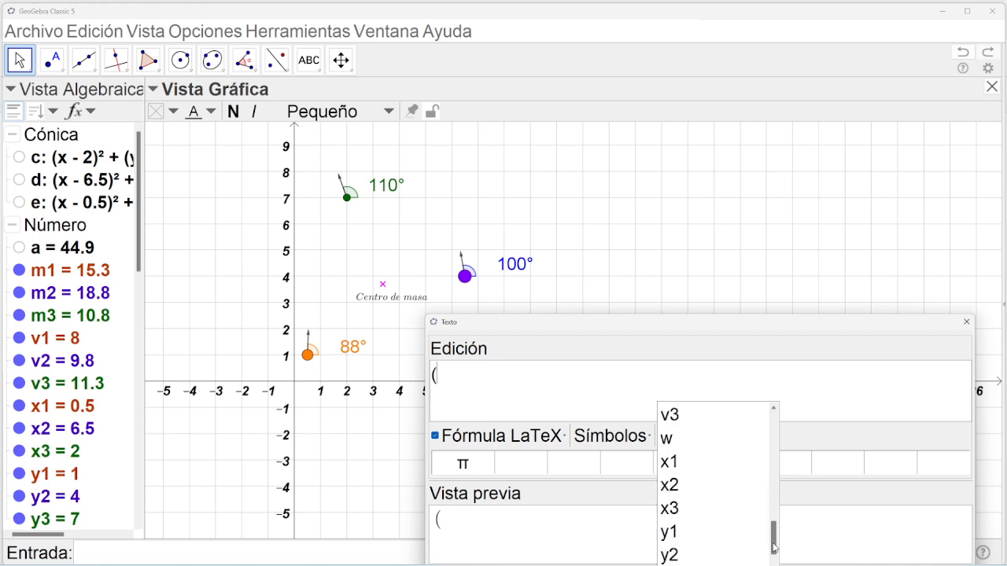
left_click(682, 487)
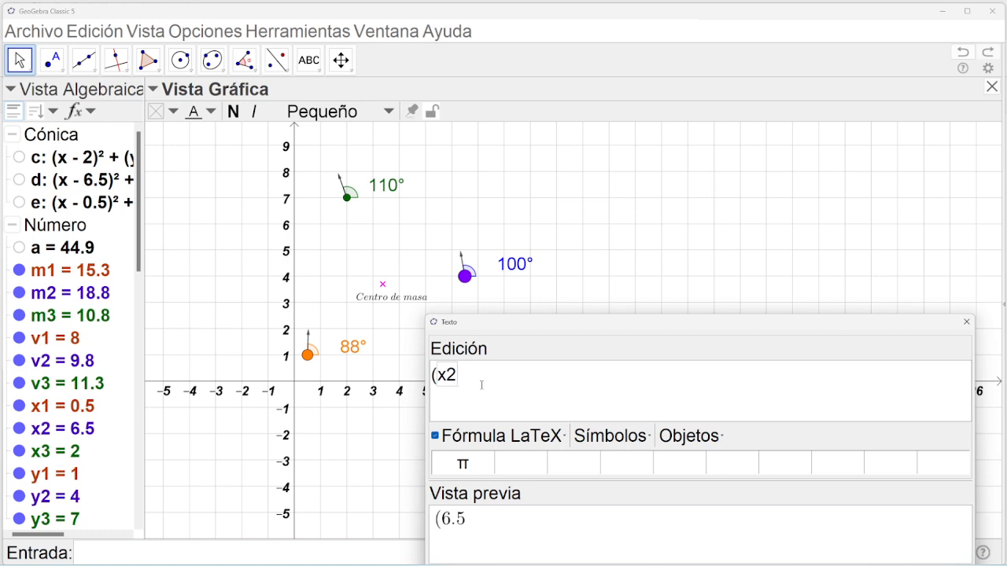
type(",")
left_click(689, 436)
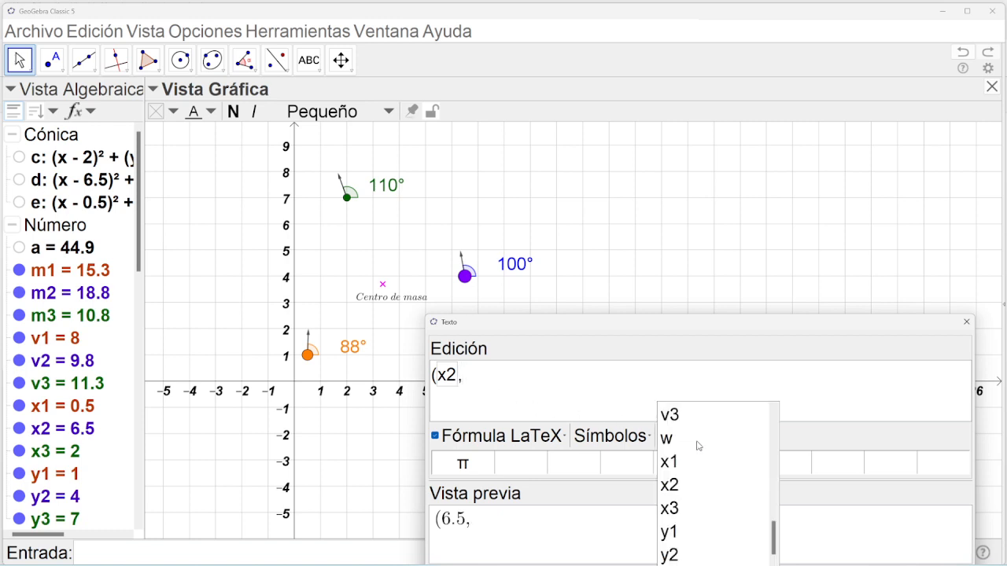
left_click(668, 556)
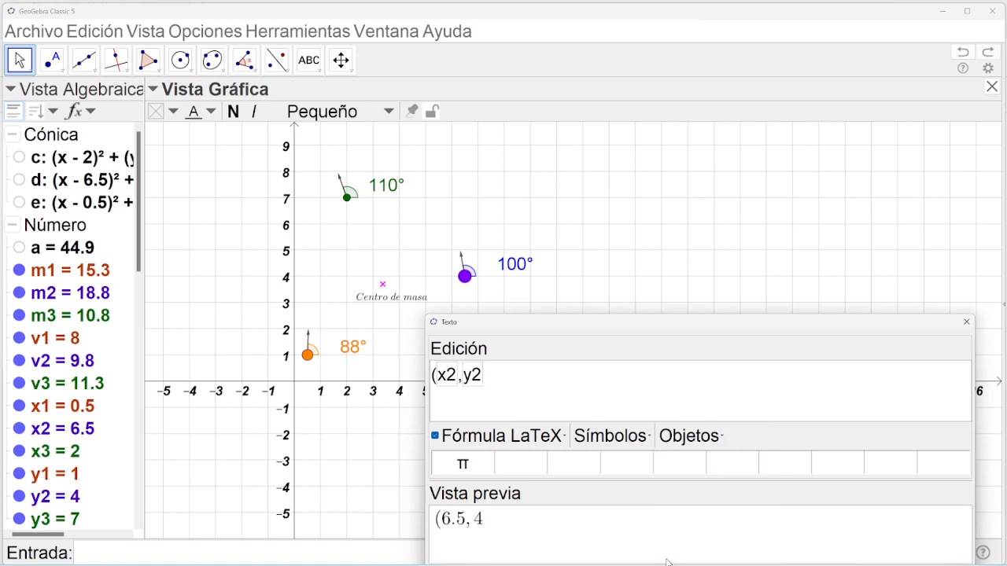
type(")")
left_click_drag(715, 330, 703, 241)
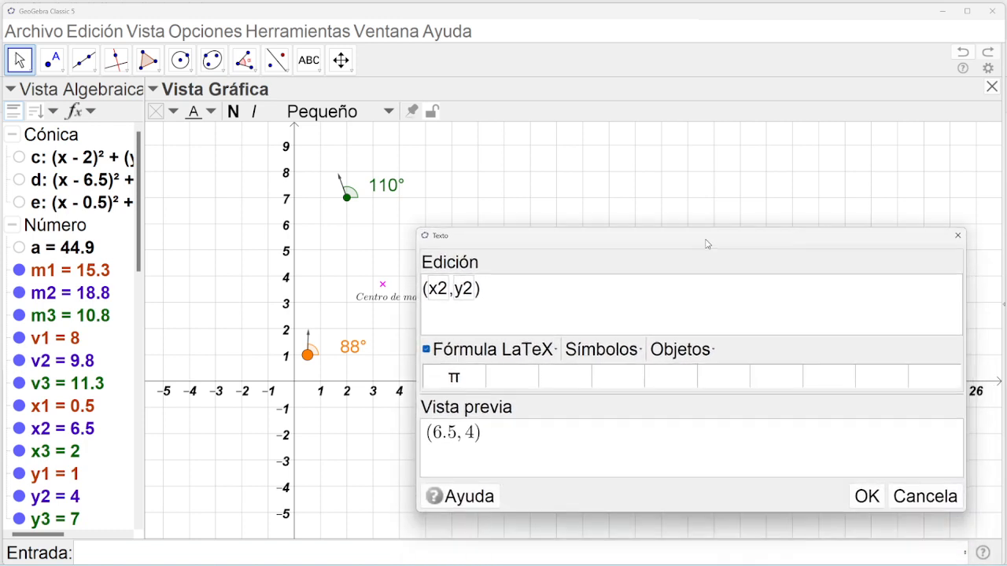
left_click(864, 494)
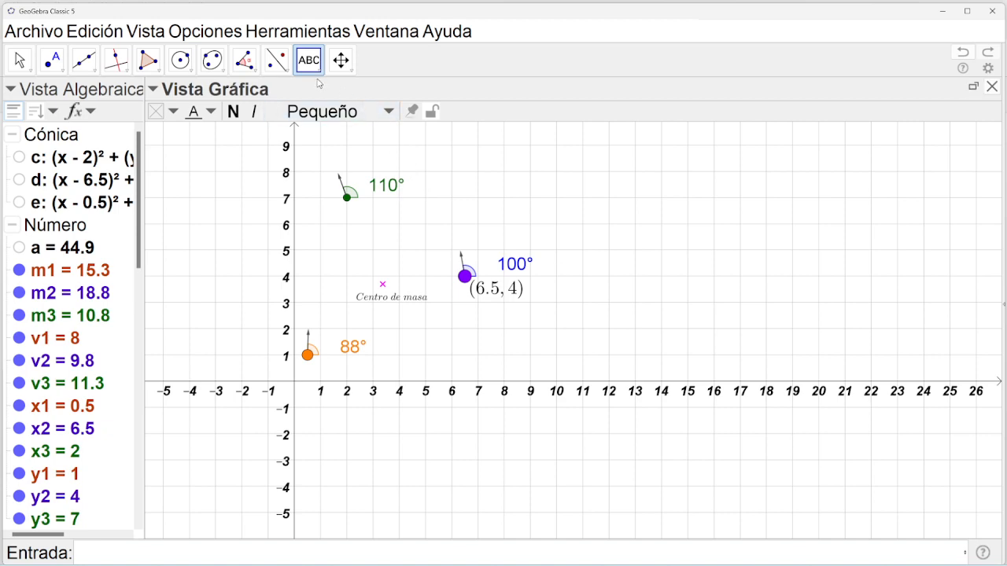
left_click(145, 31)
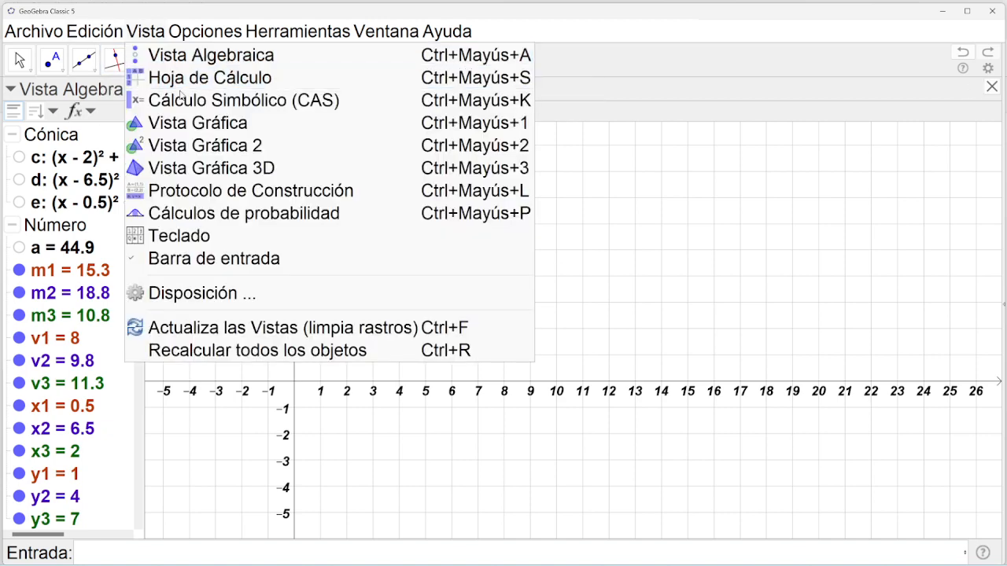
Show Vista Gráfica 2, pan the main view left, and move the purple point to (7, 1) with the x2 and y2 sliders.
left_click(186, 148)
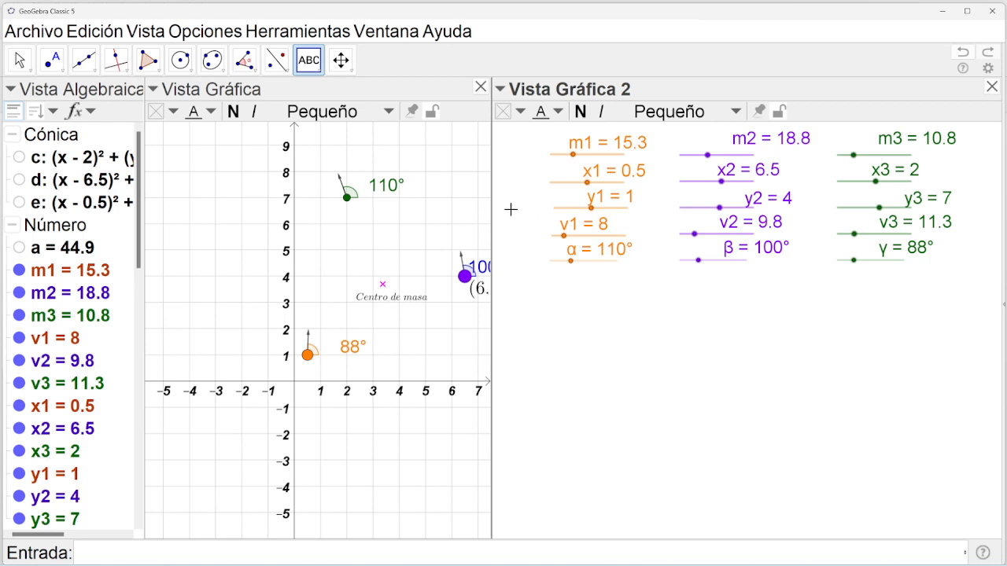
left_click(341, 59)
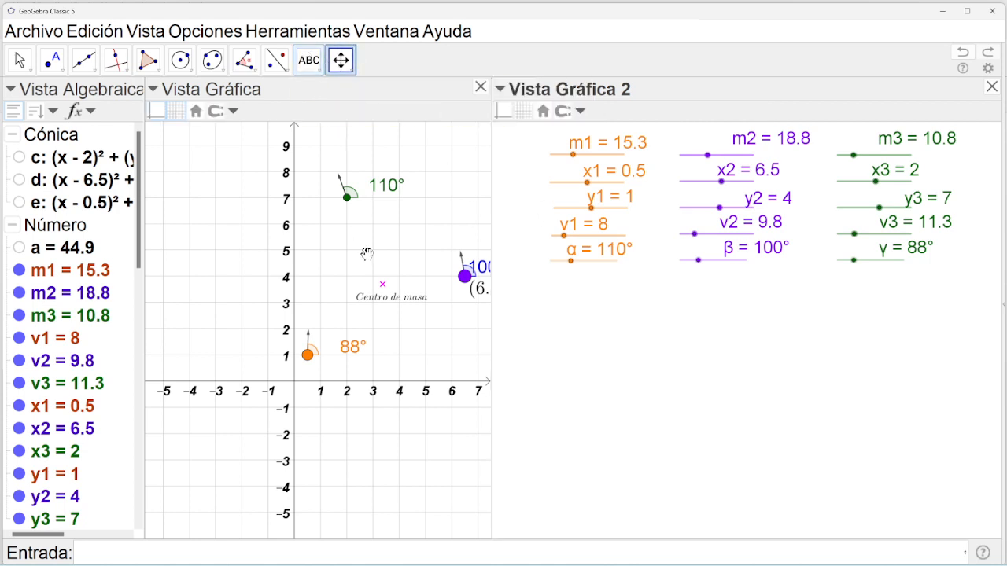
left_click_drag(367, 255, 279, 257)
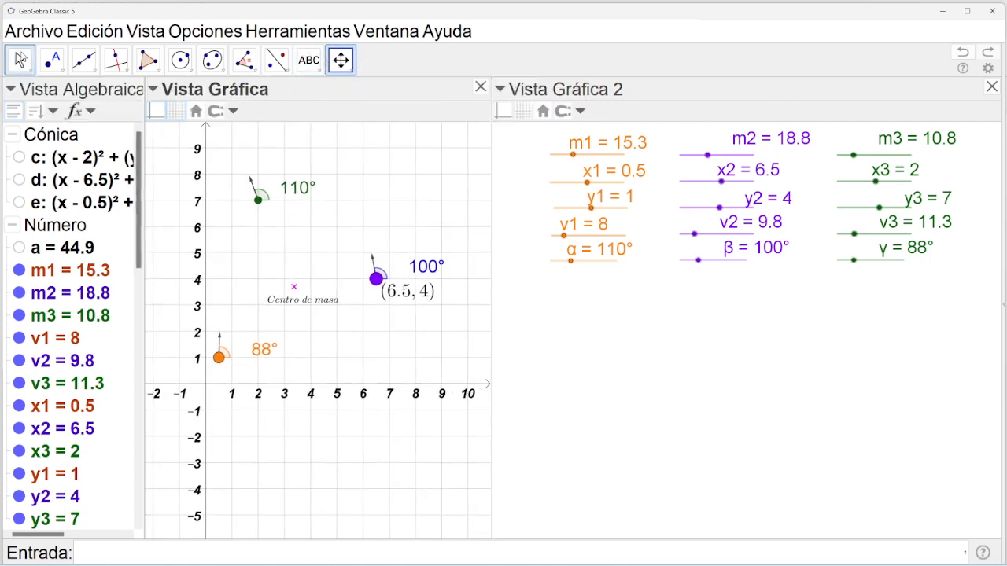
left_click(20, 60)
mouse_move(722, 181)
left_mouse_down()
mouse_move(708, 183)
mouse_move(720, 186)
left_mouse_up()
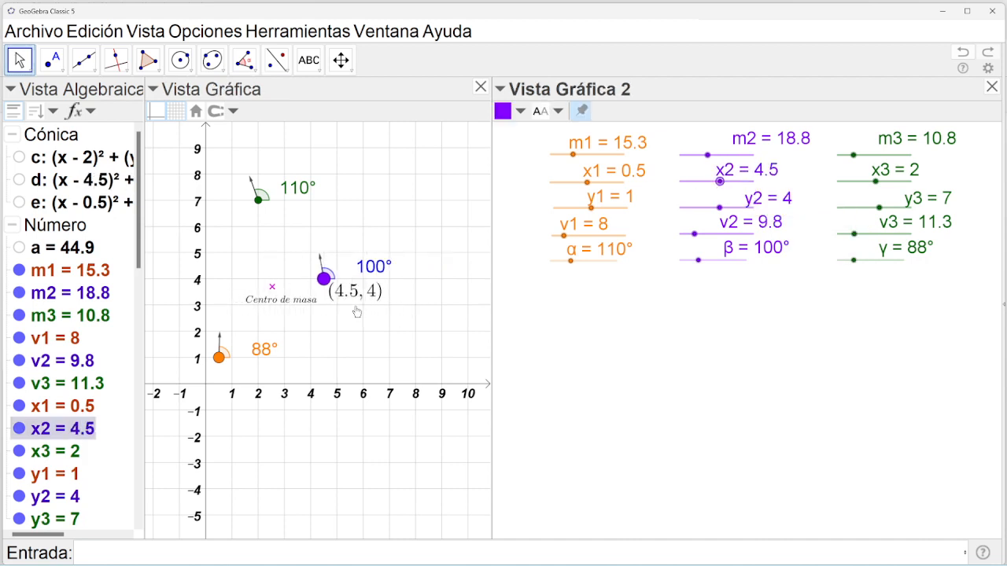
left_click_drag(719, 207, 717, 207)
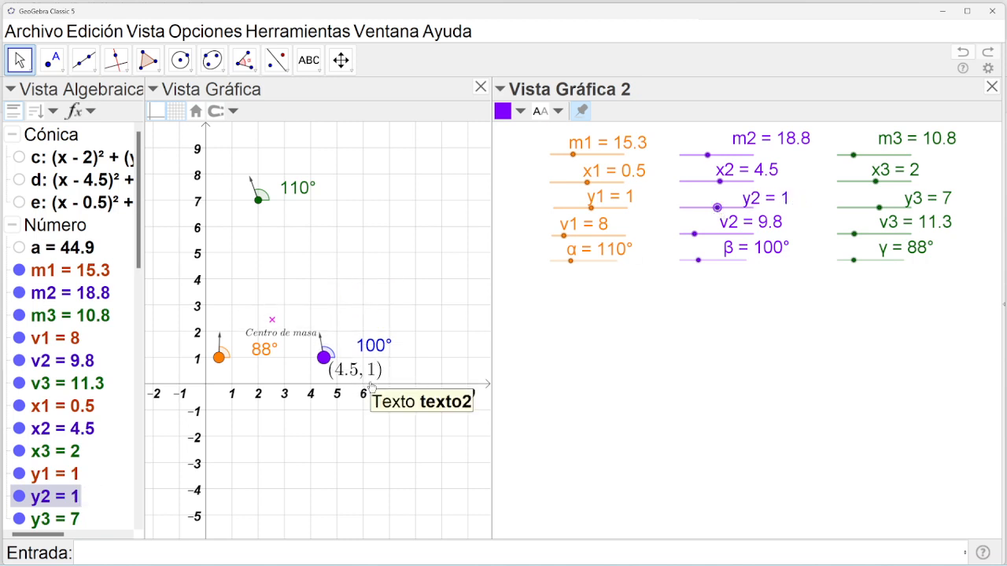
left_click_drag(718, 182, 722, 183)
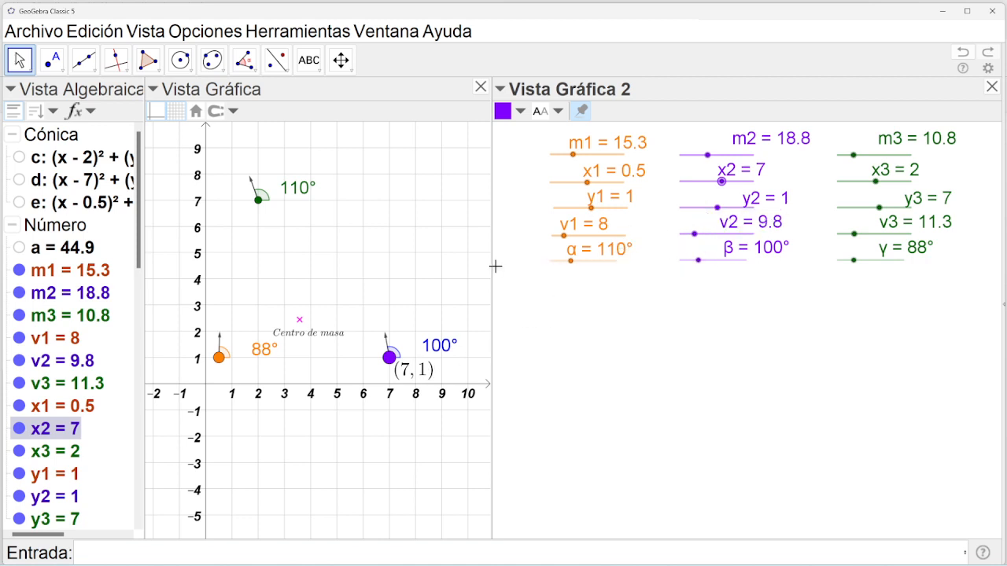
left_click(308, 60)
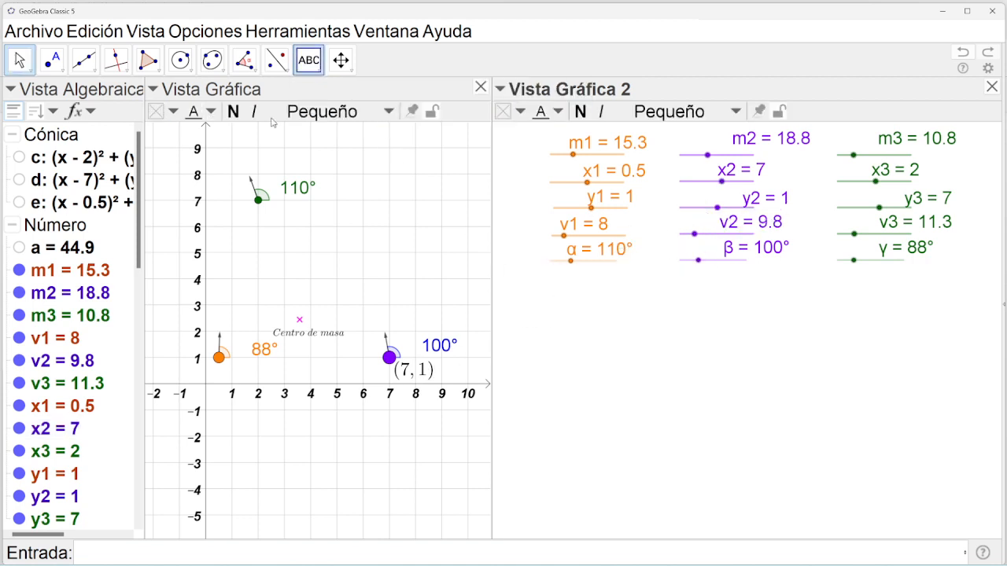
Start a text at the green point that begins with '(' and the x3 object.
left_click(259, 201)
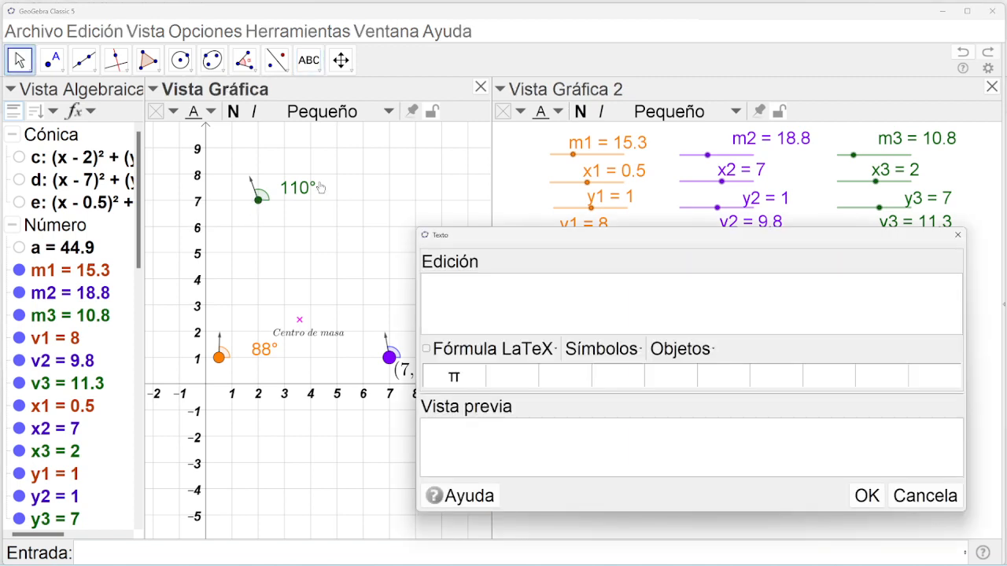
left_click(958, 234)
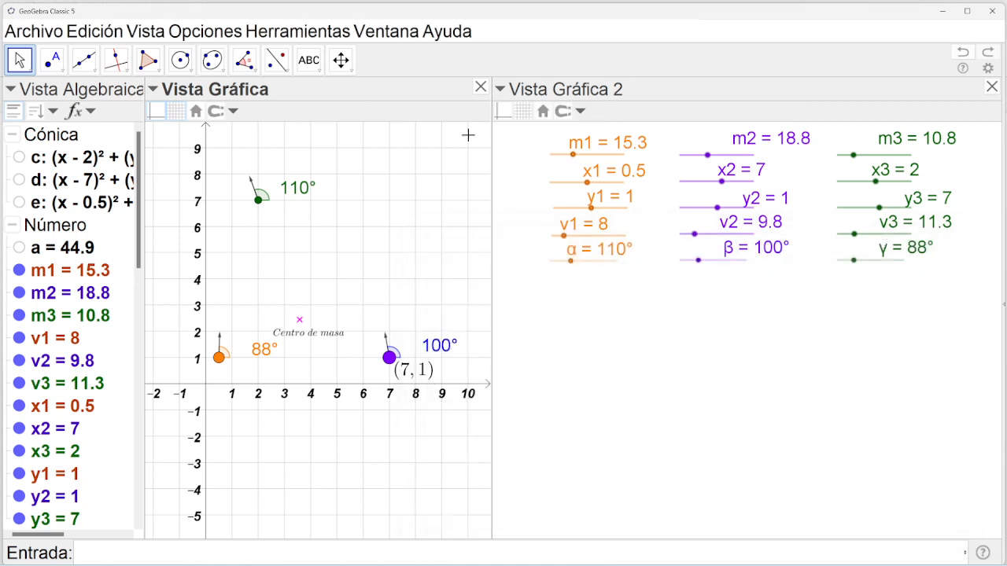
left_click(308, 60)
left_click(315, 115)
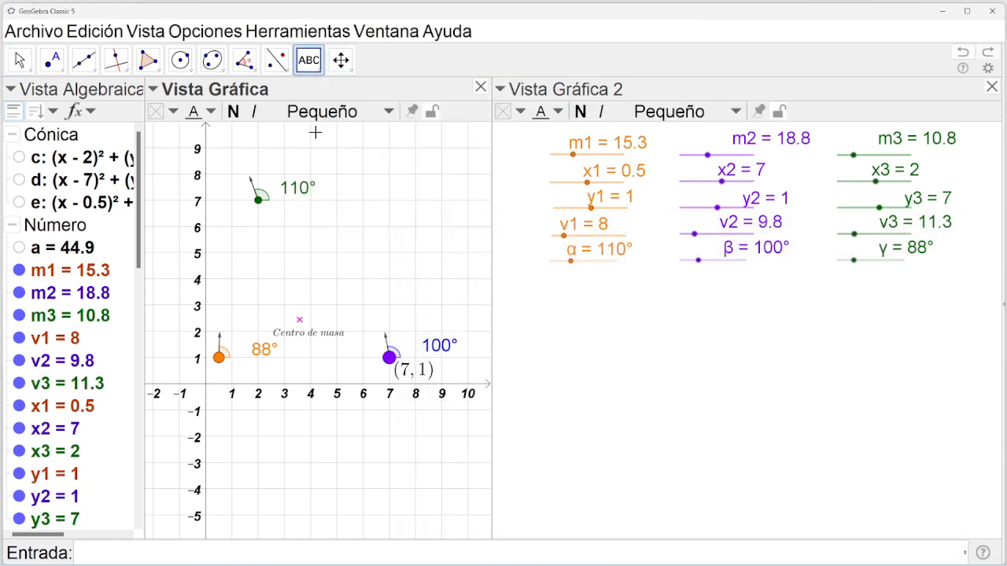
left_click(259, 204)
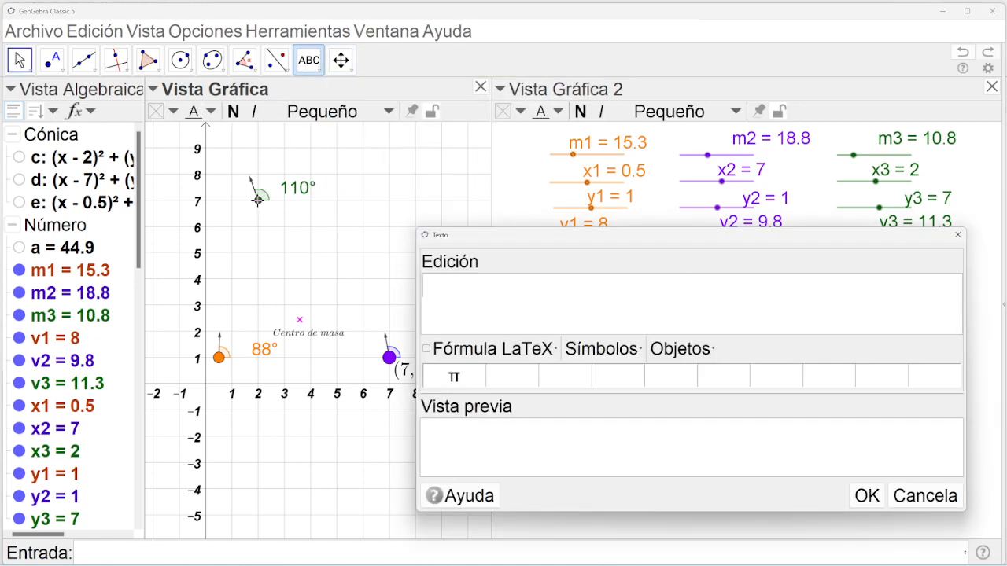
type("(")
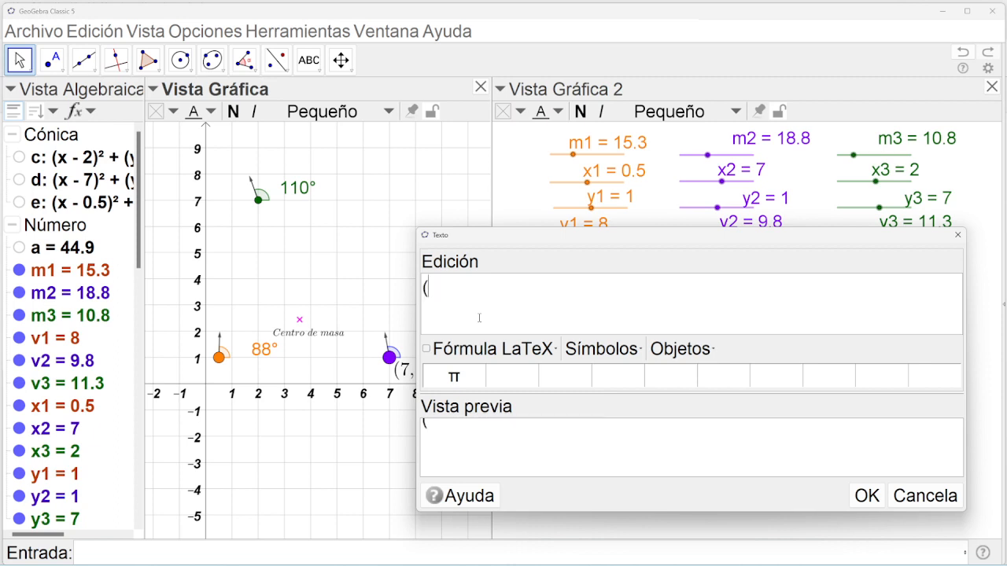
left_click(704, 350)
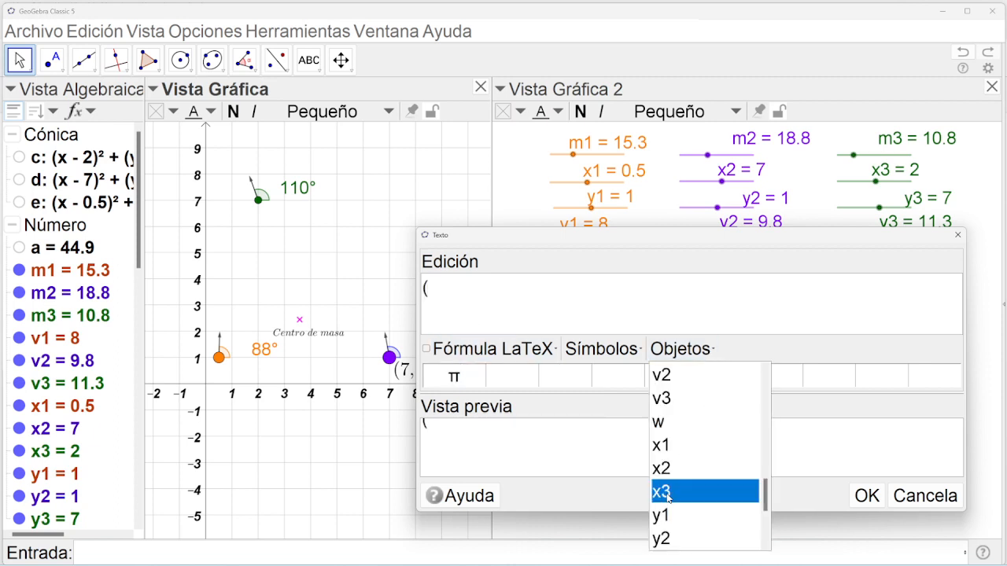
left_click(665, 493)
Complete the green point's label as LaTeX (x3, y3) and place it on the graph.
type(",")
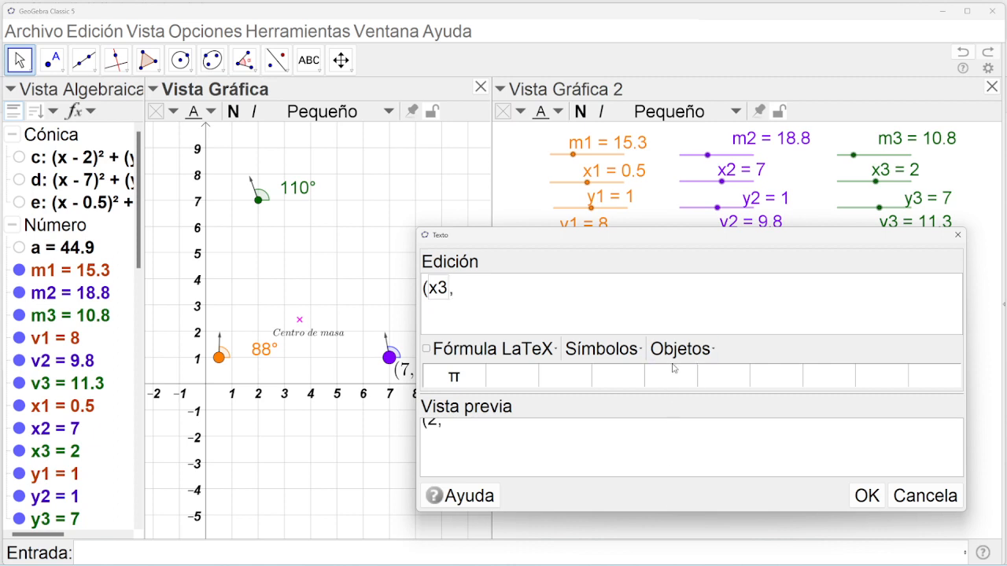
left_click(426, 349)
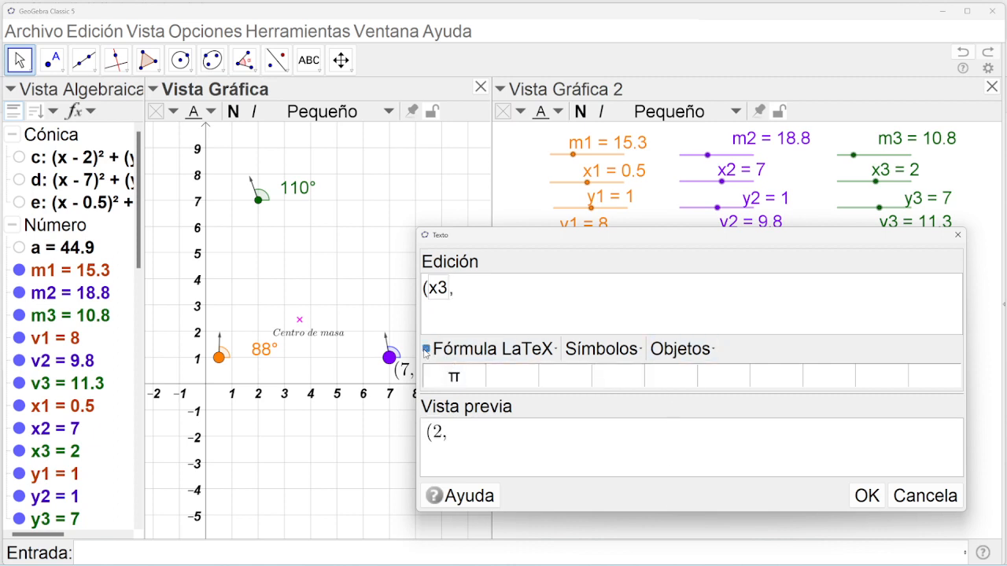
left_click(680, 348)
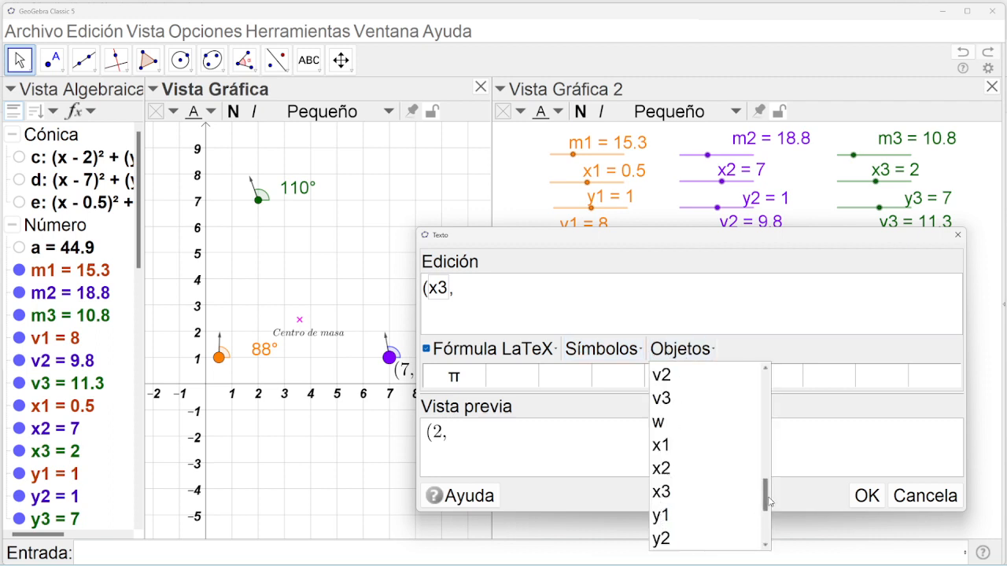
scroll(767, 502, "down", 1)
left_click(660, 491)
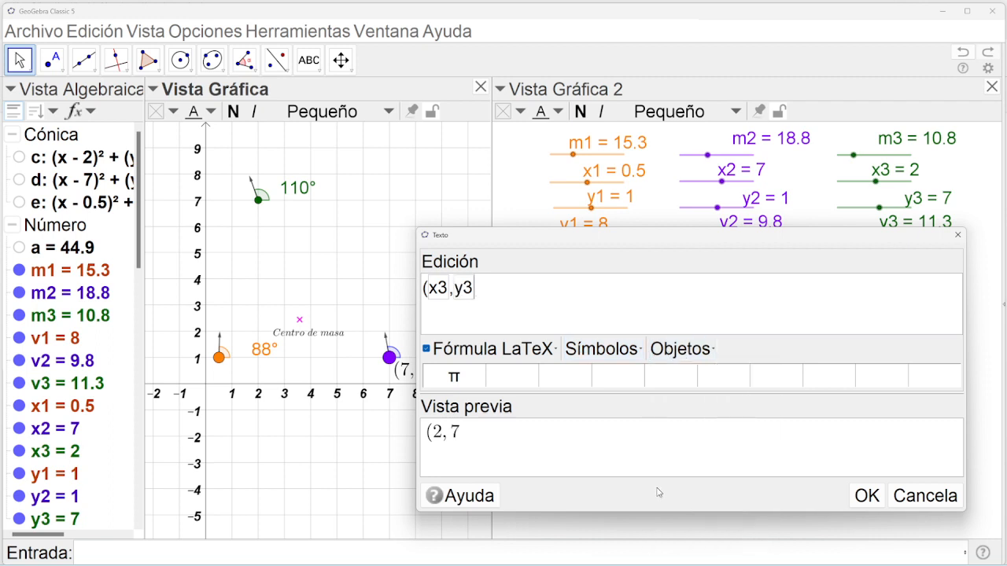
type(")")
left_click(866, 496)
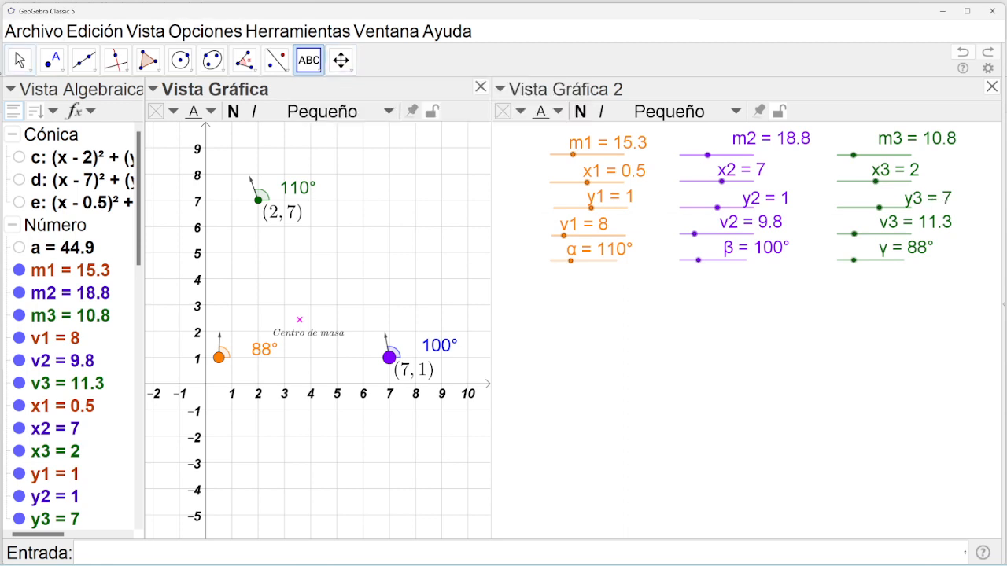
Move the green point to (4, 7.5) by setting x3 to 4 and y3 to 7.5.
left_click(17, 63)
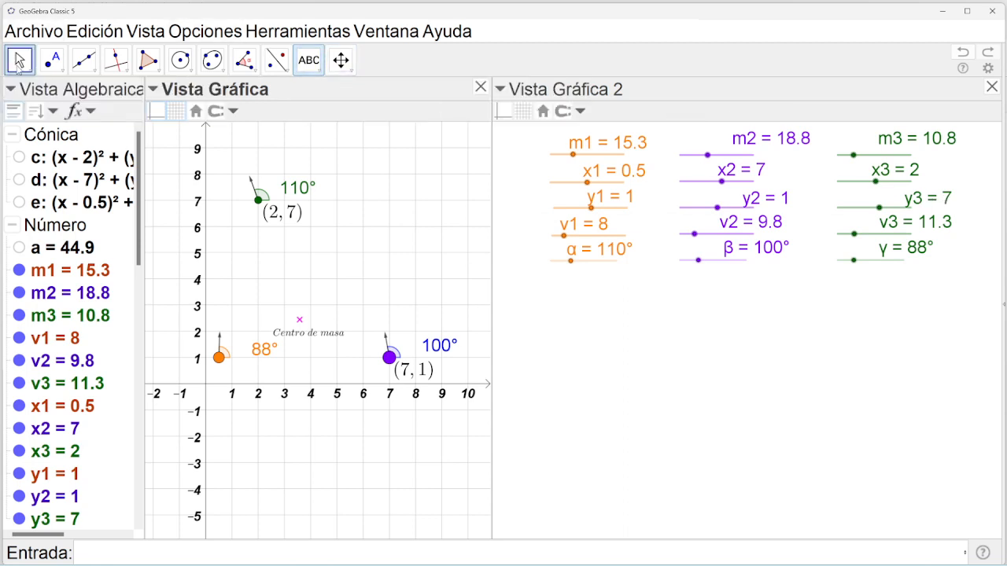
left_click(875, 183)
left_click_drag(875, 183, 877, 183)
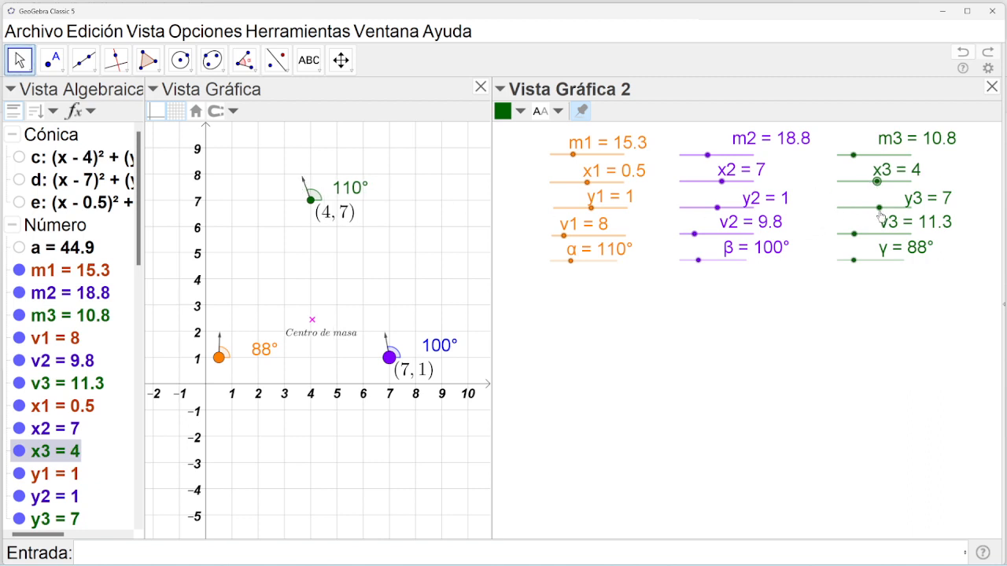
left_click(877, 216)
left_click_drag(878, 208, 880, 208)
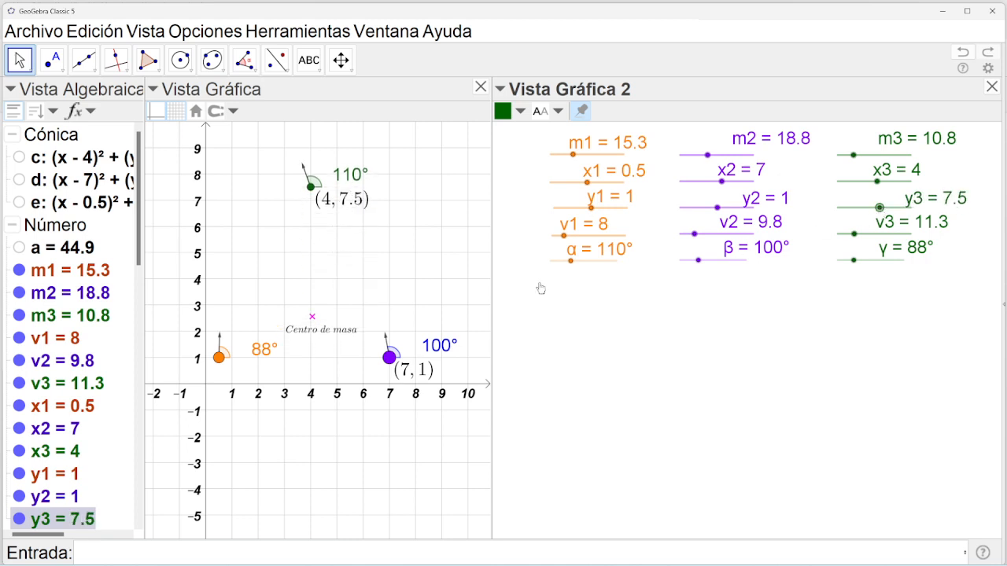
Label the orange point with a LaTeX text (x1, y1) that reads (0.5, 1).
left_click(308, 60)
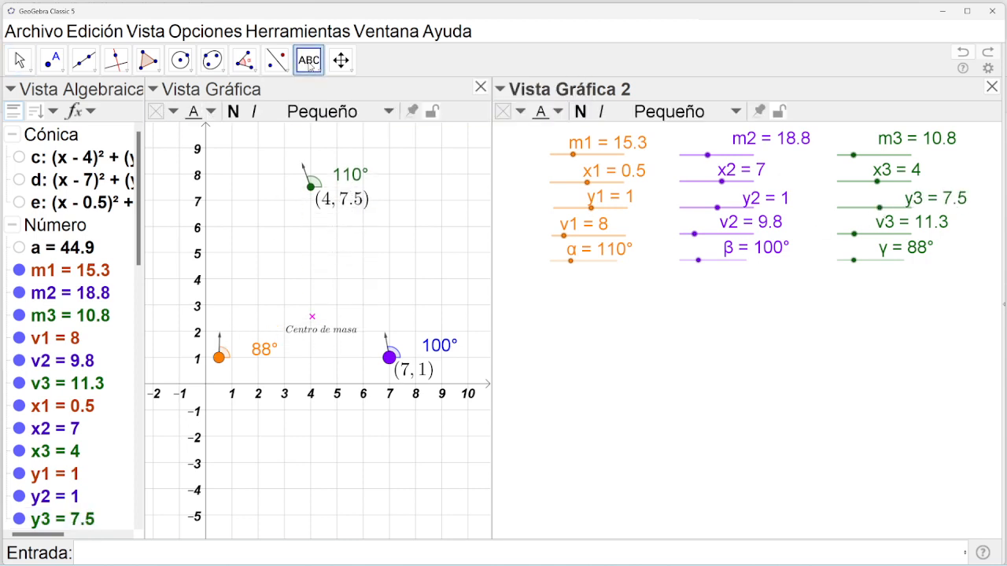
left_click(221, 358)
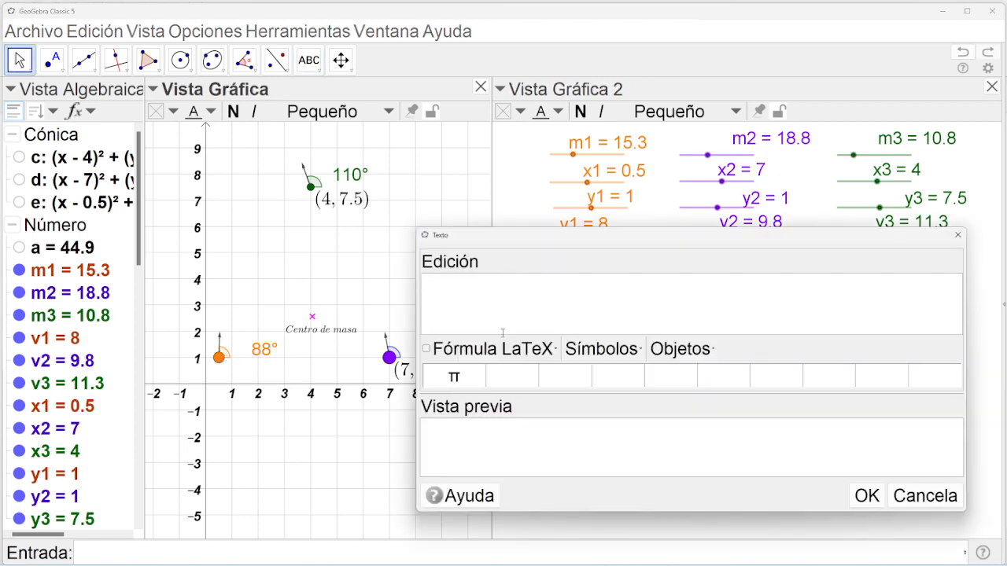
type("(")
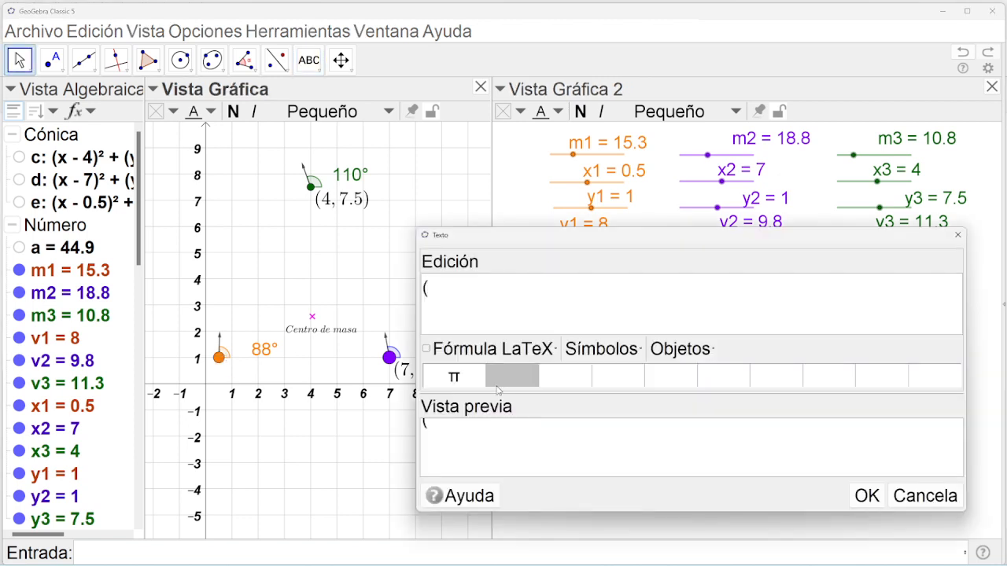
left_click(710, 359)
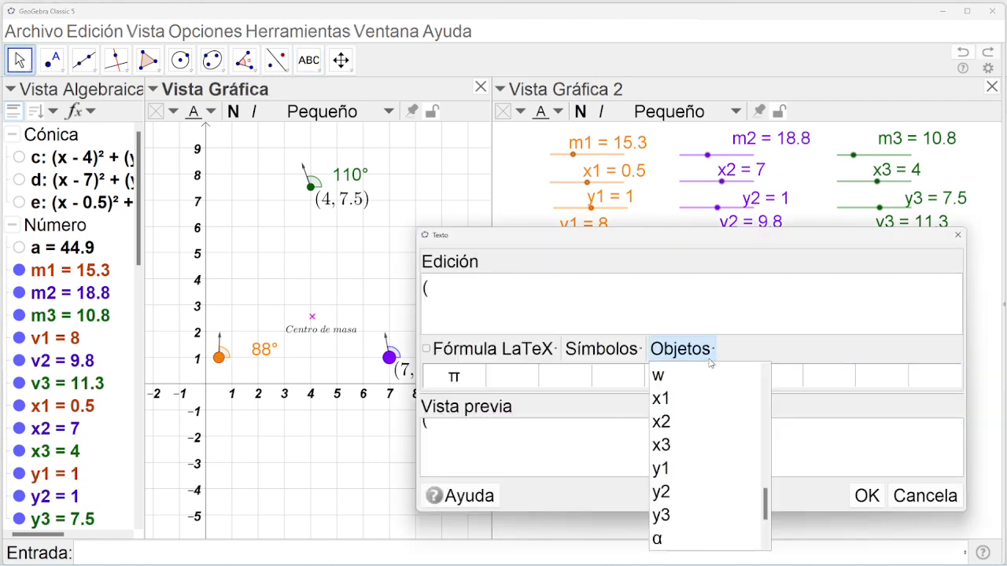
left_click(670, 398)
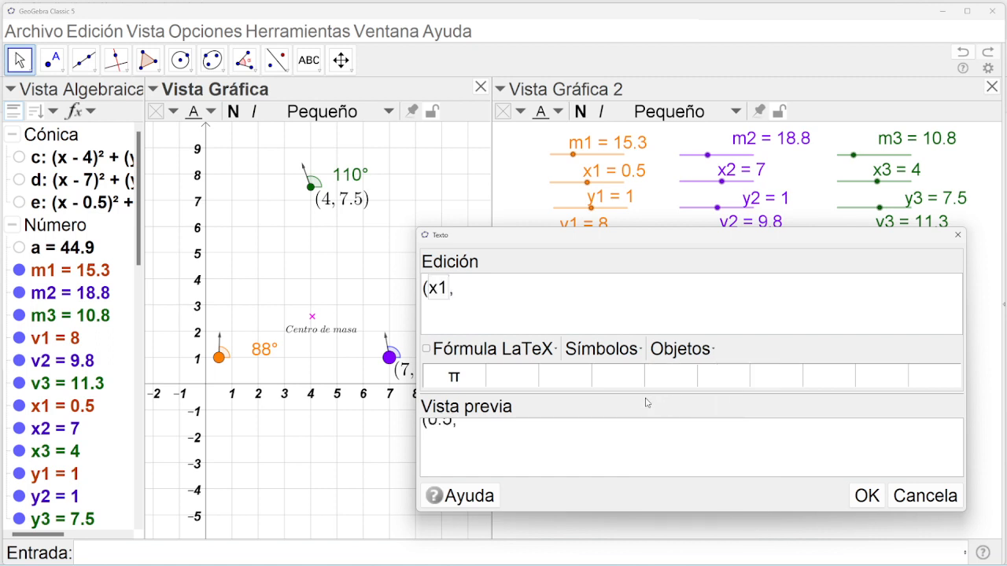
left_click(683, 350)
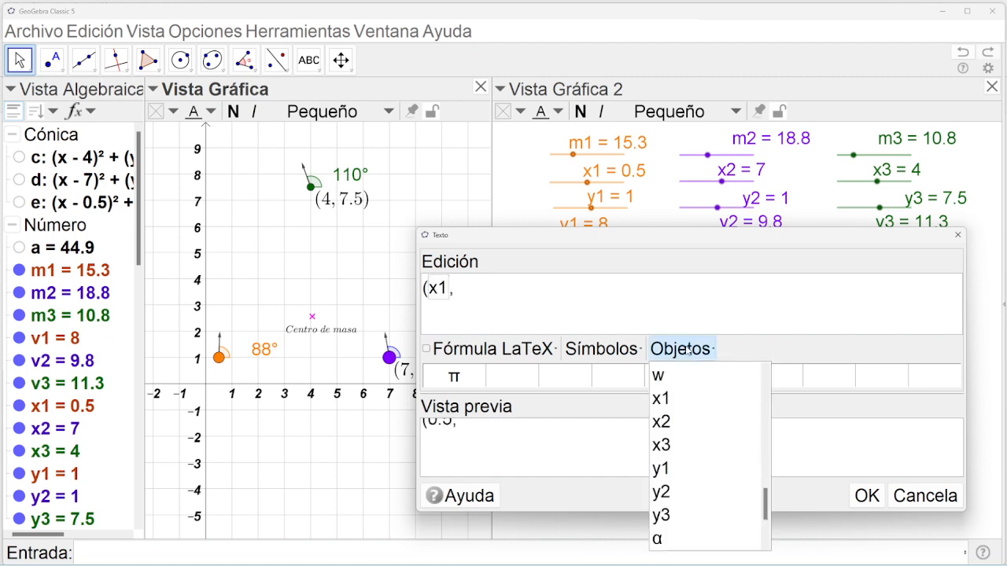
left_click(665, 470)
left_click(427, 349)
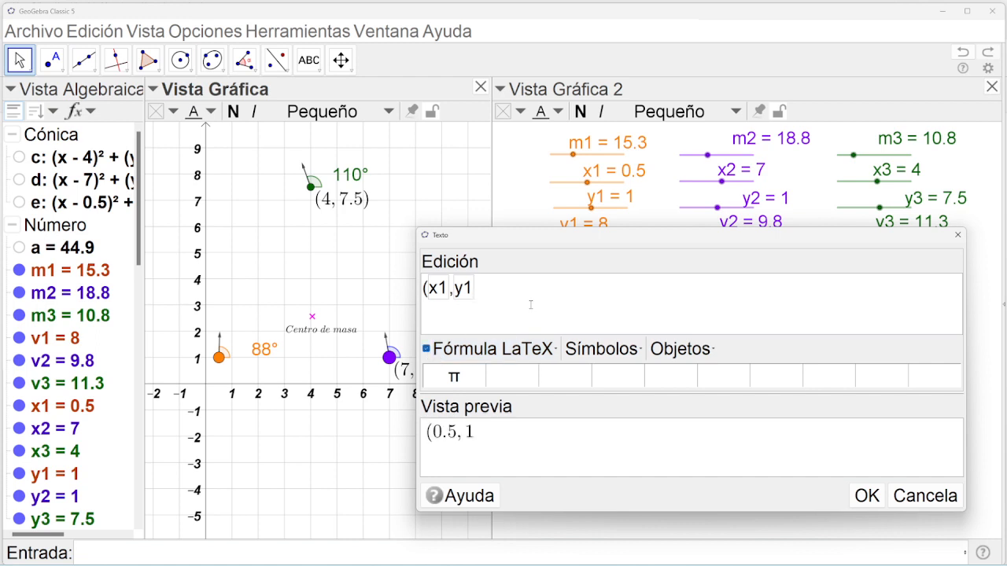
type("=")
key("BackSpace")
type(")")
left_click(866, 495)
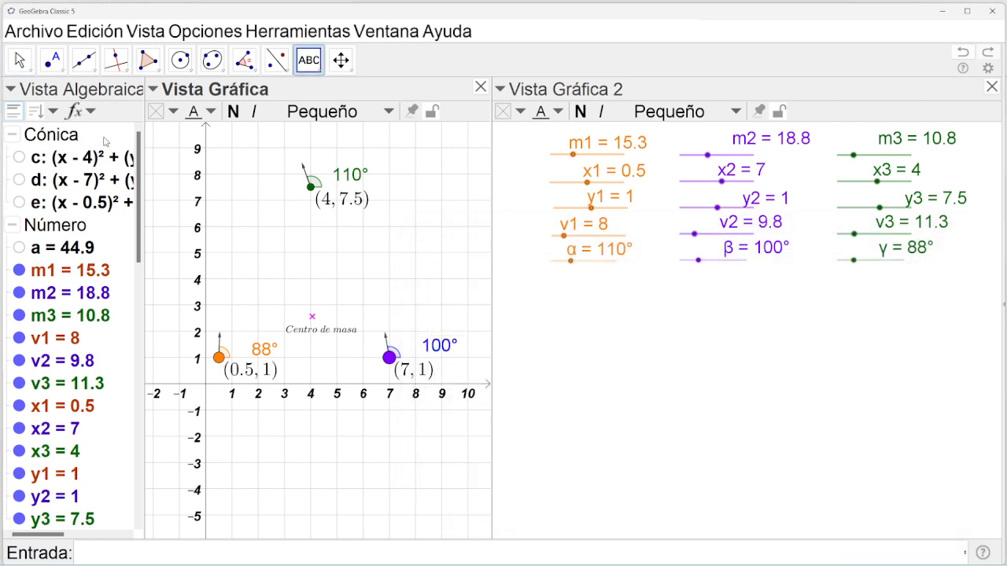
left_click(20, 60)
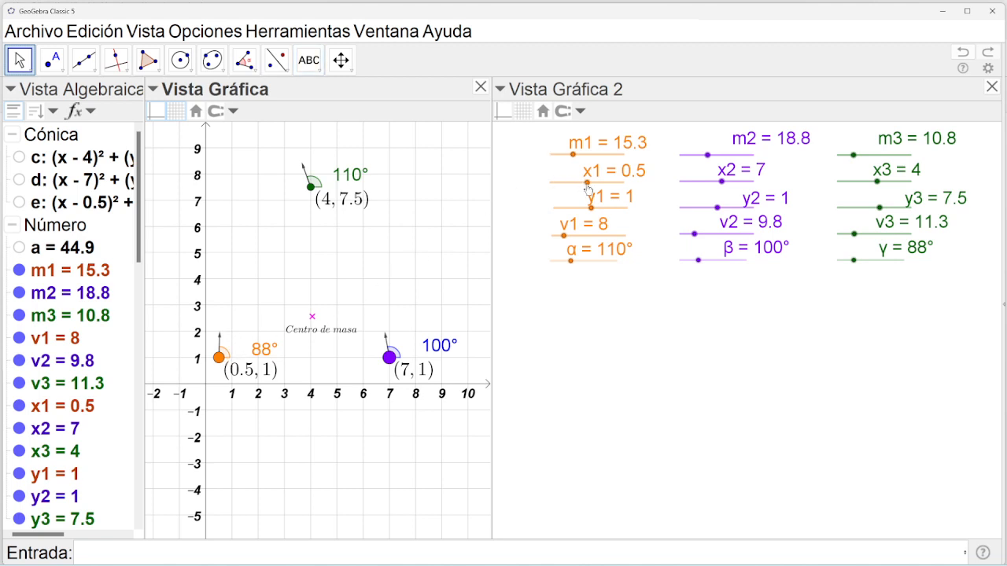
Set x1 to 1.5 and shrink the (4, 7.5) label to Muy pequeño.
left_click_drag(586, 185, 589, 187)
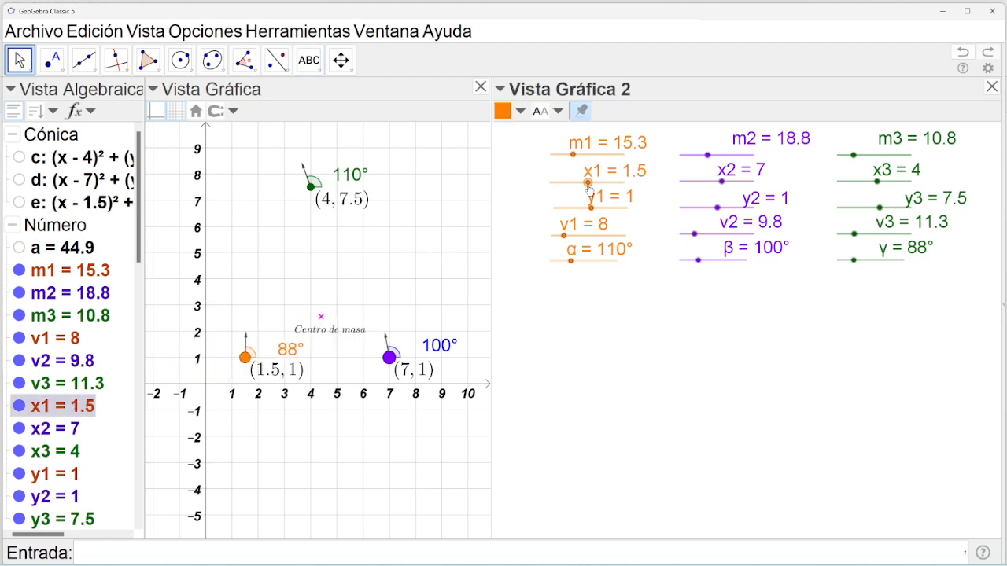
left_click(350, 210)
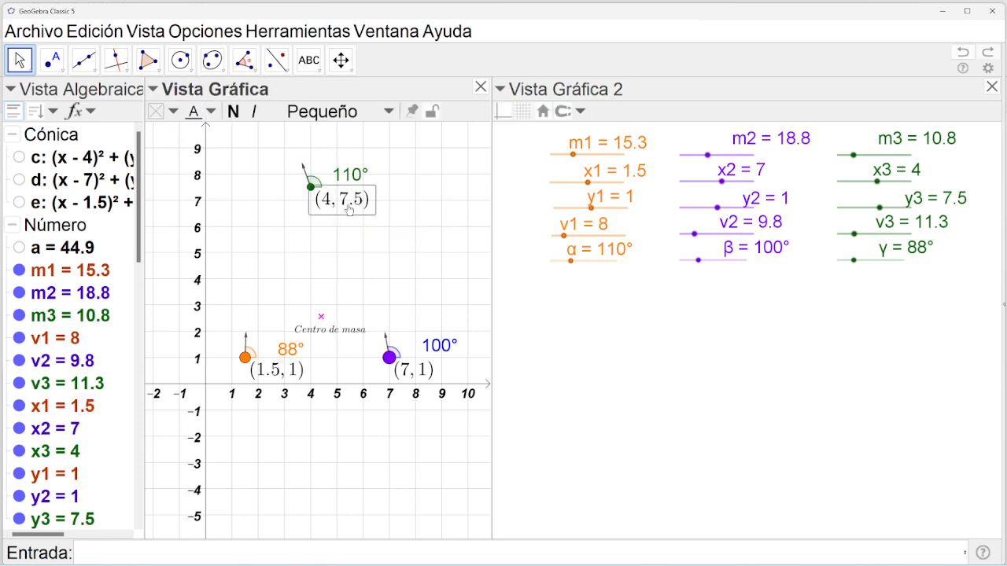
left_click(358, 114)
left_click(338, 207)
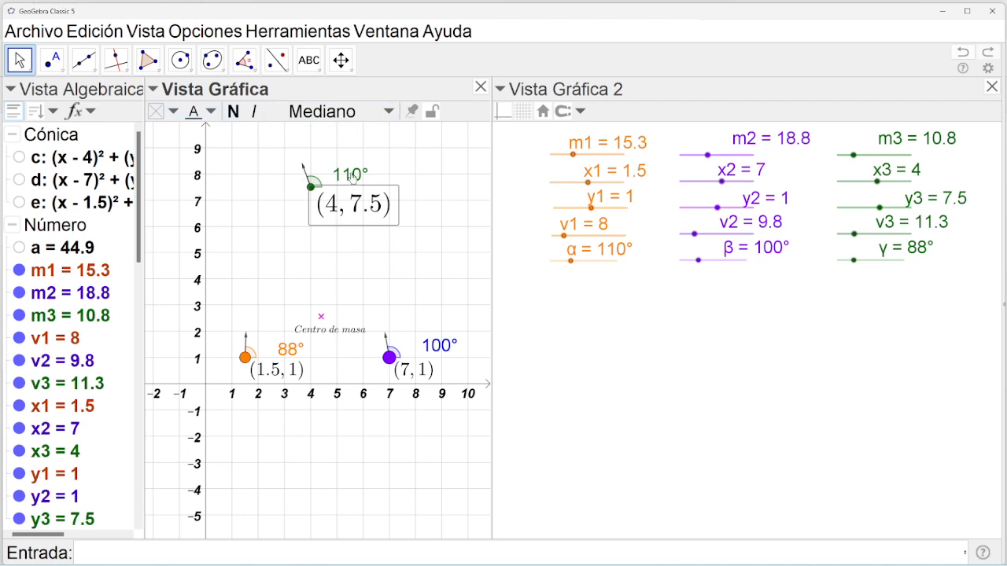
left_click(346, 116)
left_click(336, 171)
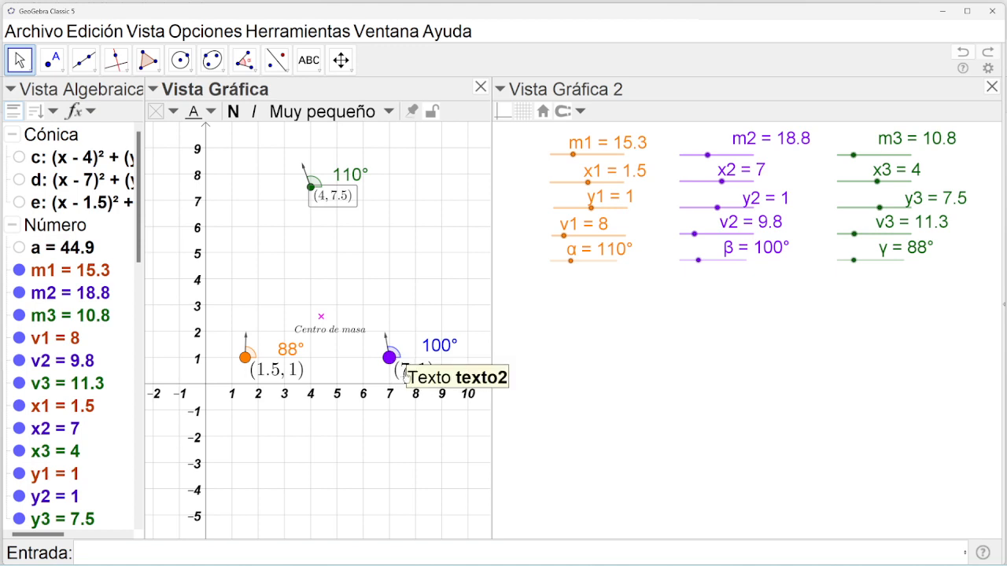
Shrink the (7, 1) and (1.5, 1) labels to Muy pequeño and close Vista Gráfica 2.
left_click(381, 372)
left_click(340, 111)
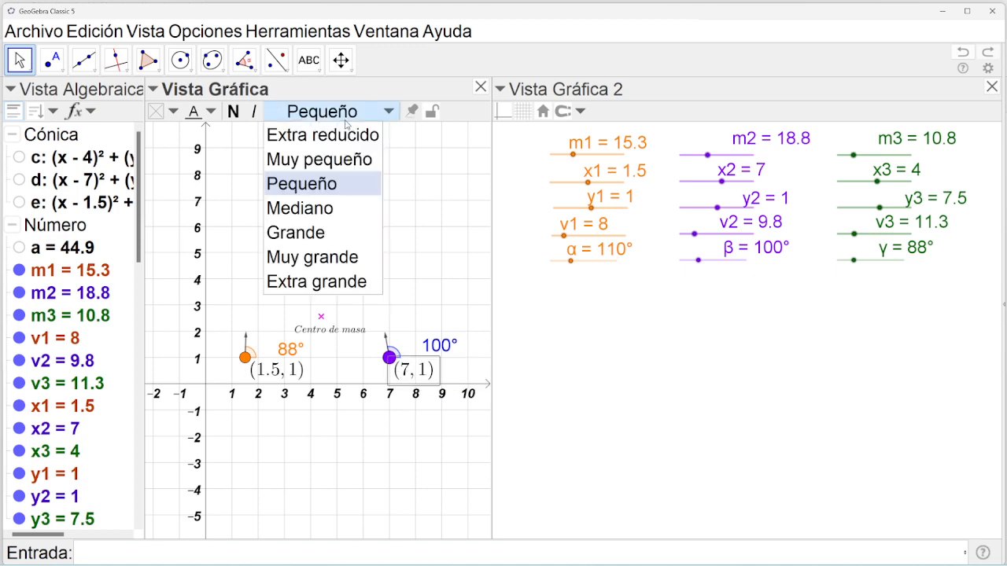
left_click(328, 160)
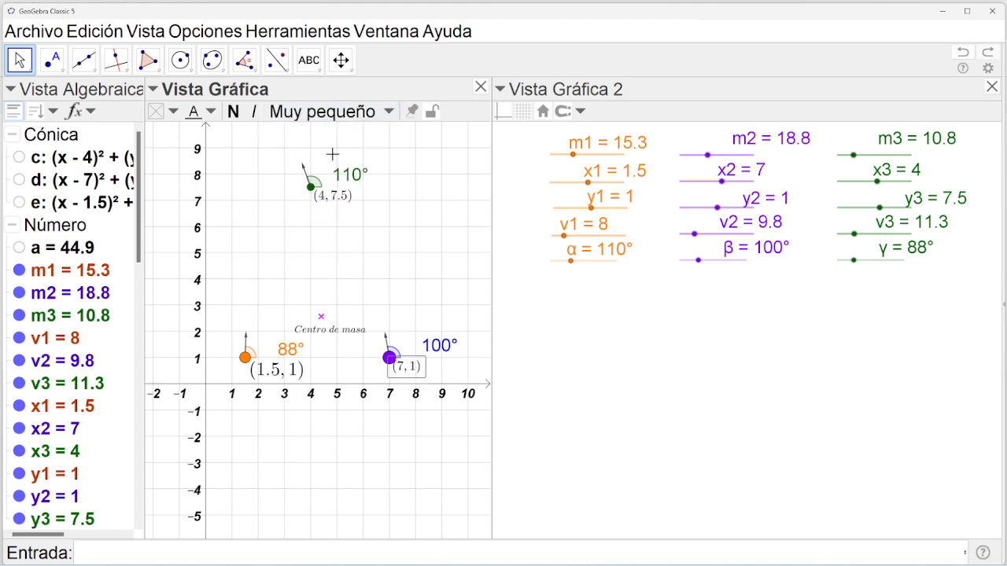
left_click(282, 368)
left_click(329, 118)
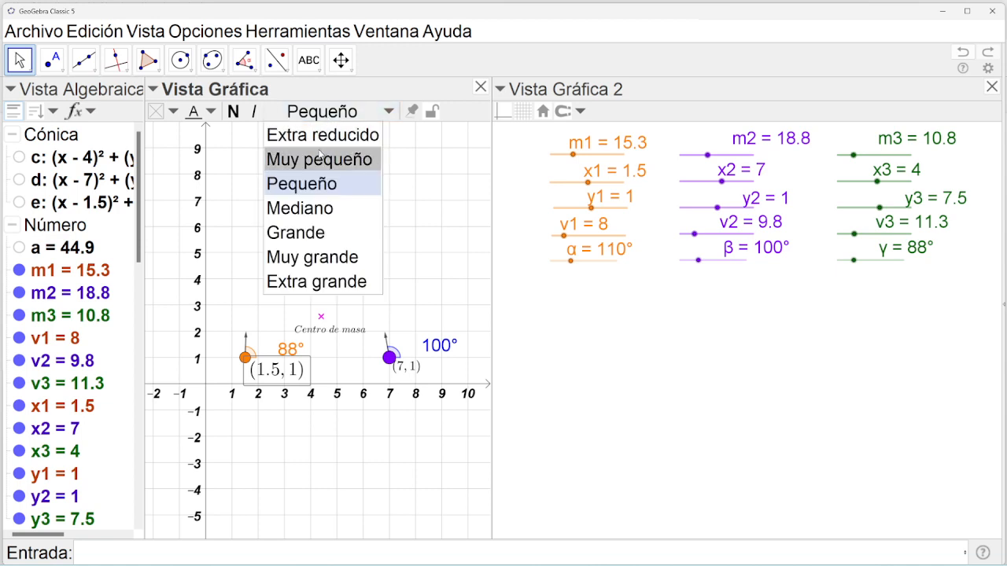
left_click(317, 153)
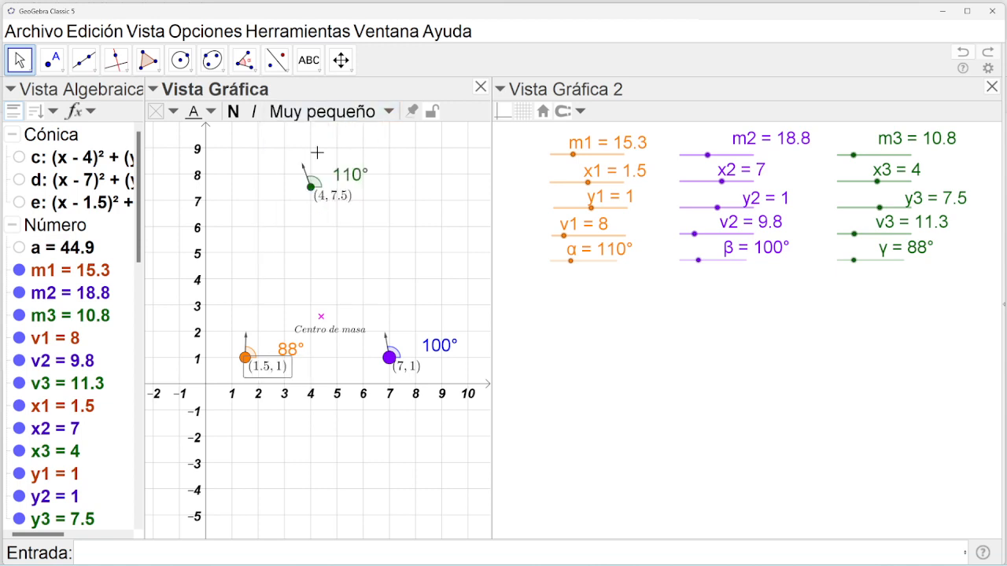
left_click(992, 87)
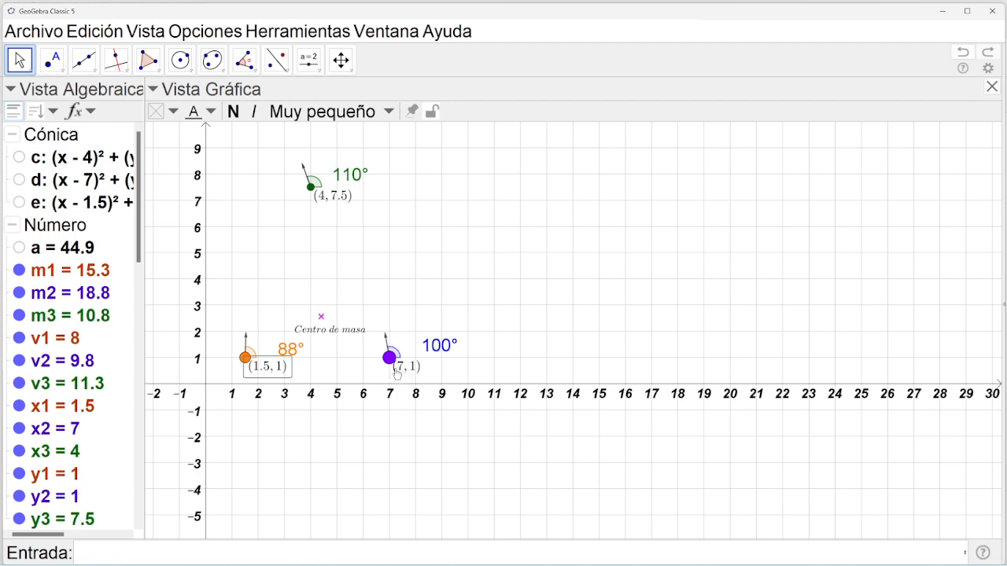
Reapply G's definition ((x1m1+x2m2+x3m3)/a, (y1m1+y2m2+y3m3)/a) unchanged and bring up G's context menu.
left_click(321, 318)
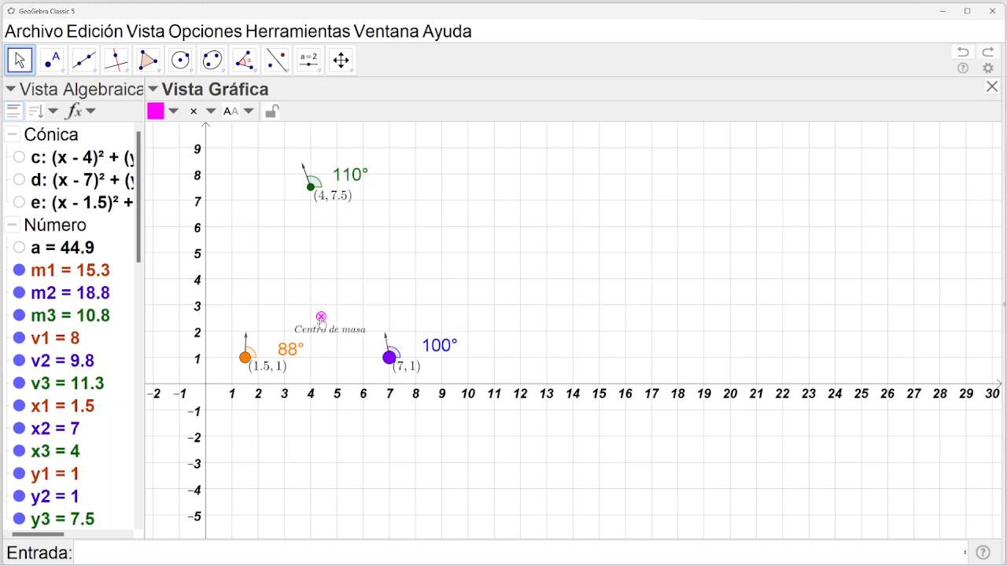
double_click(321, 317)
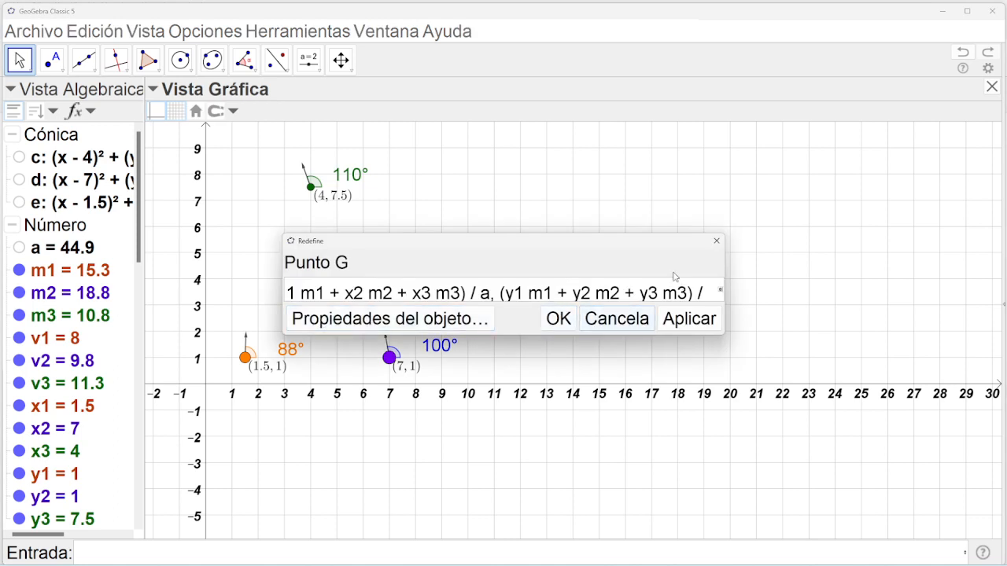
left_click_drag(665, 234, 700, 156)
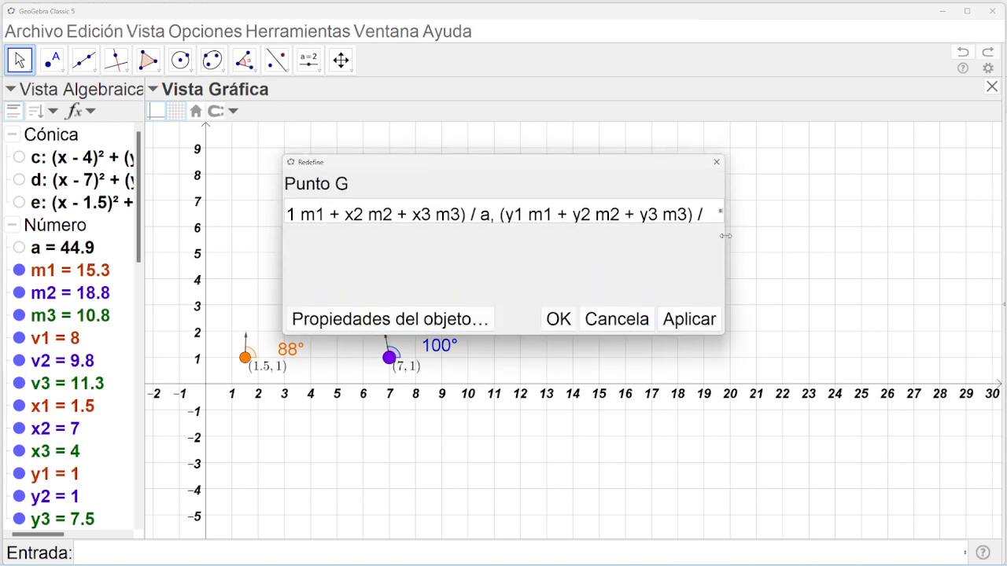
left_click_drag(723, 240, 848, 240)
left_click_drag(744, 215, 288, 220)
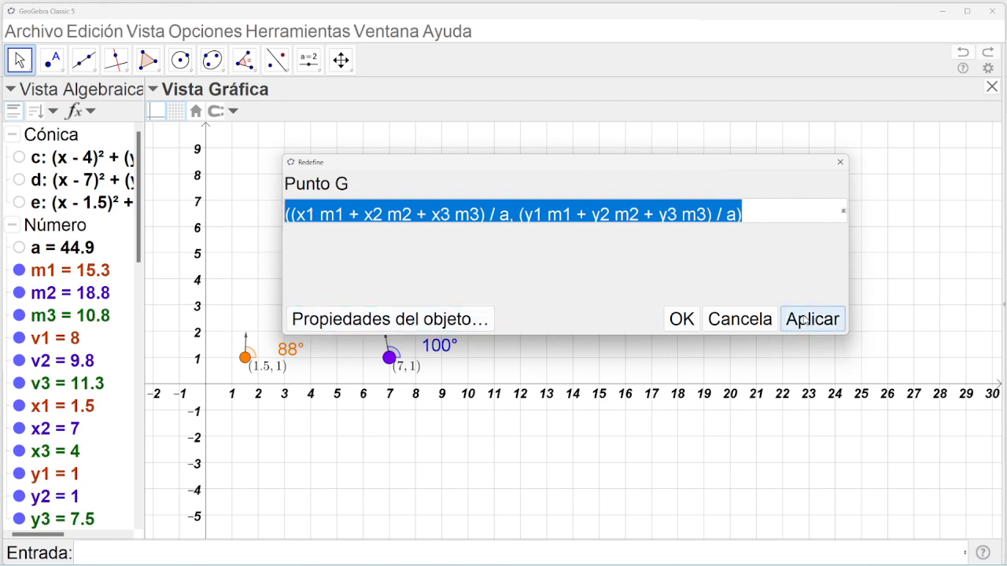
left_click(681, 319)
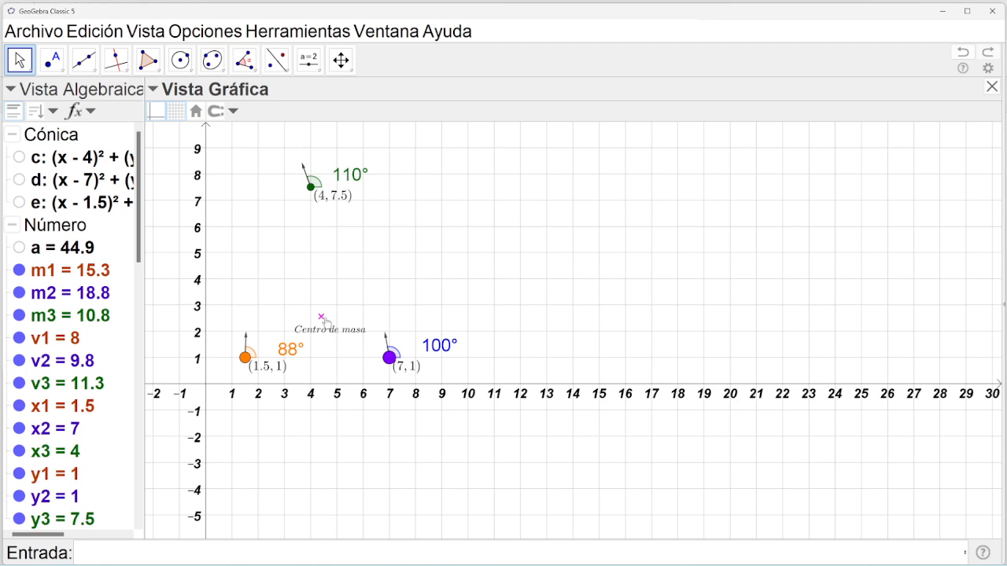
right_click(323, 321)
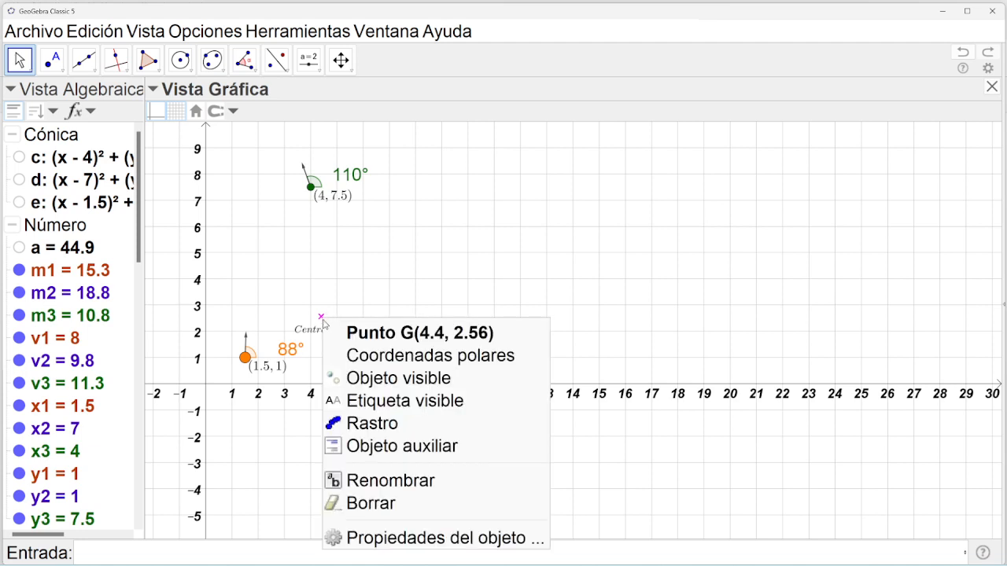
Begin a text at G with '(', look through the points in the Algebra view, then cancel it.
left_click(308, 59)
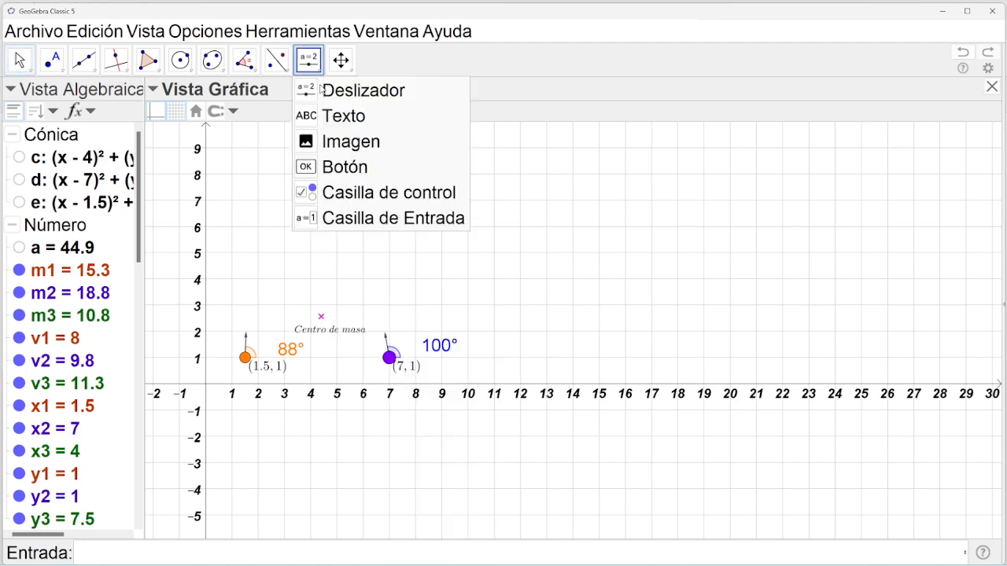
left_click(329, 117)
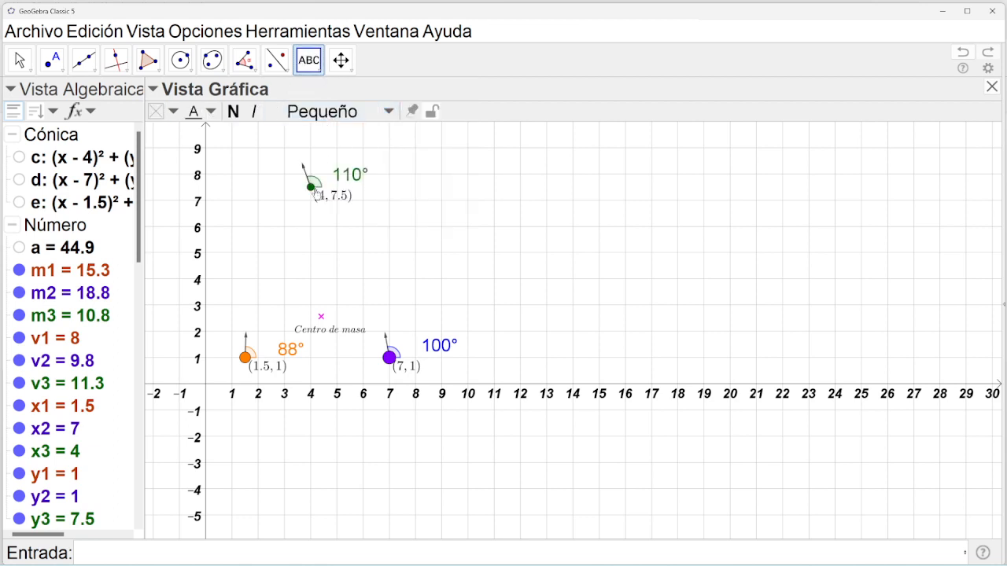
left_click(321, 321)
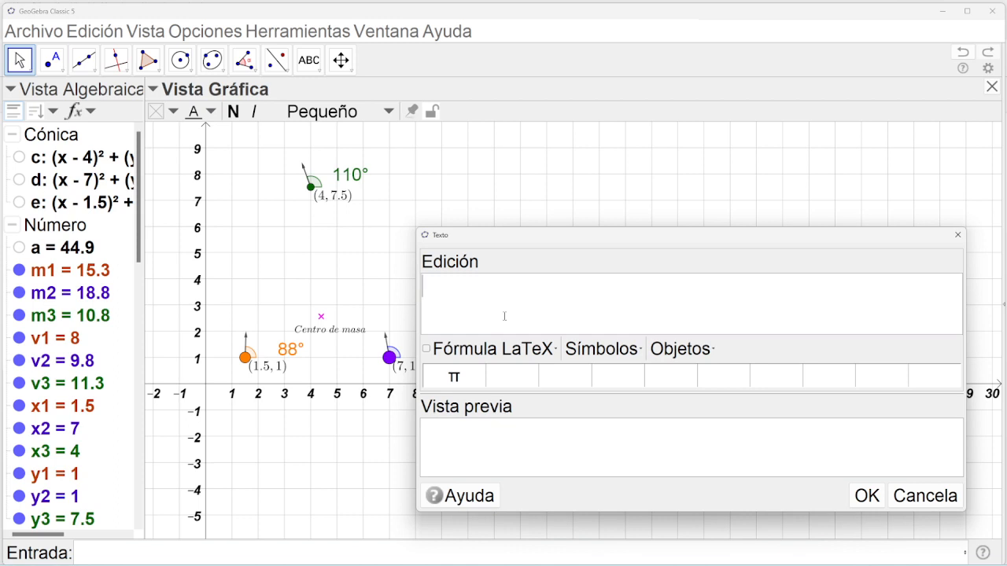
type("(")
left_click(142, 234)
left_click_drag(142, 234, 138, 325)
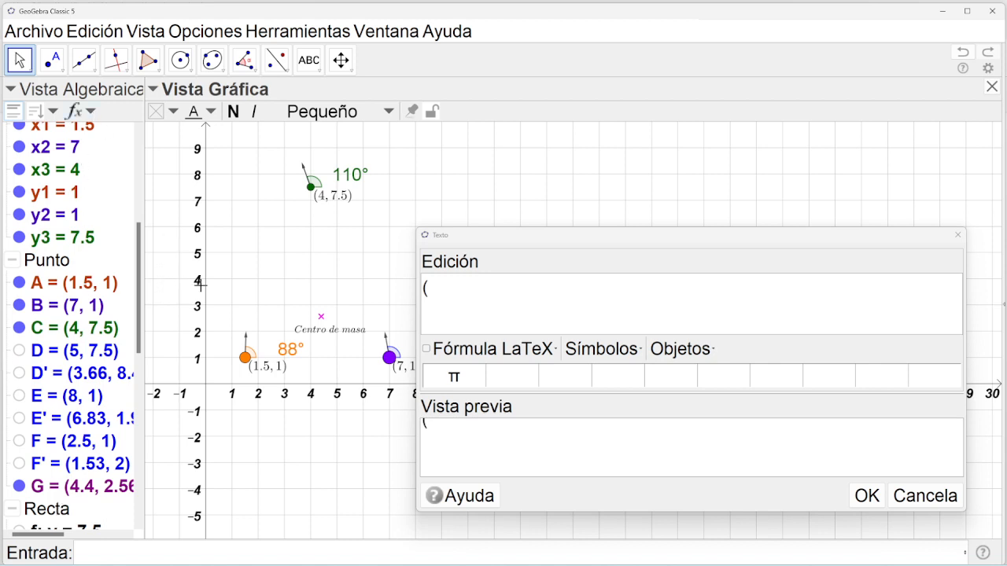
left_click(925, 497)
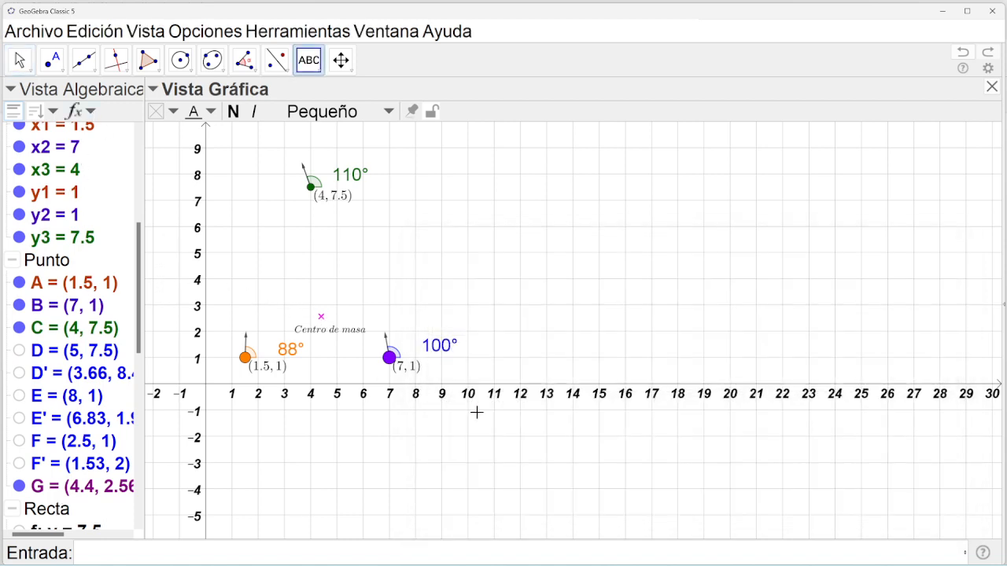
left_click(20, 60)
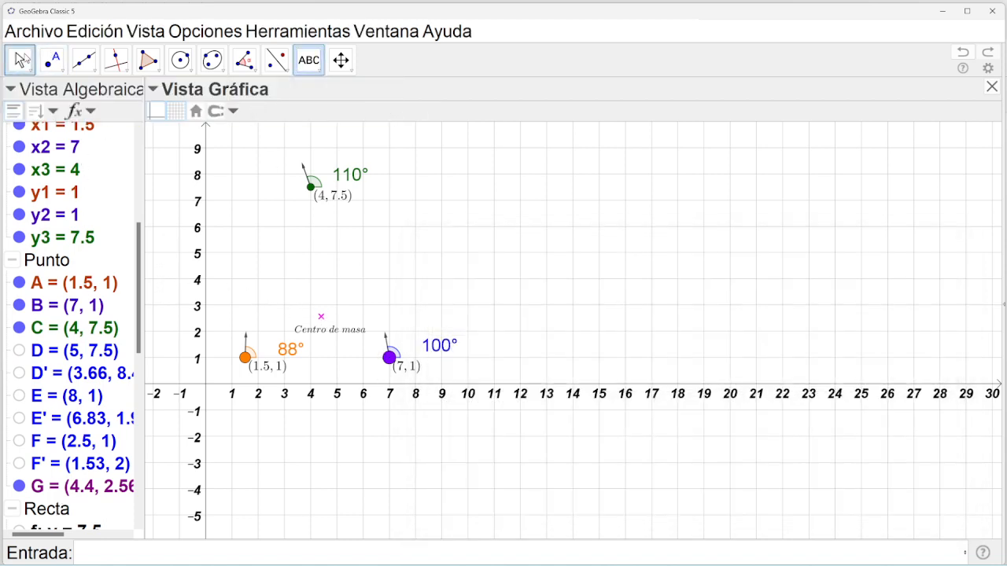
Set point G's label to Valor so it shows (4.4, 2.56).
left_click(321, 317)
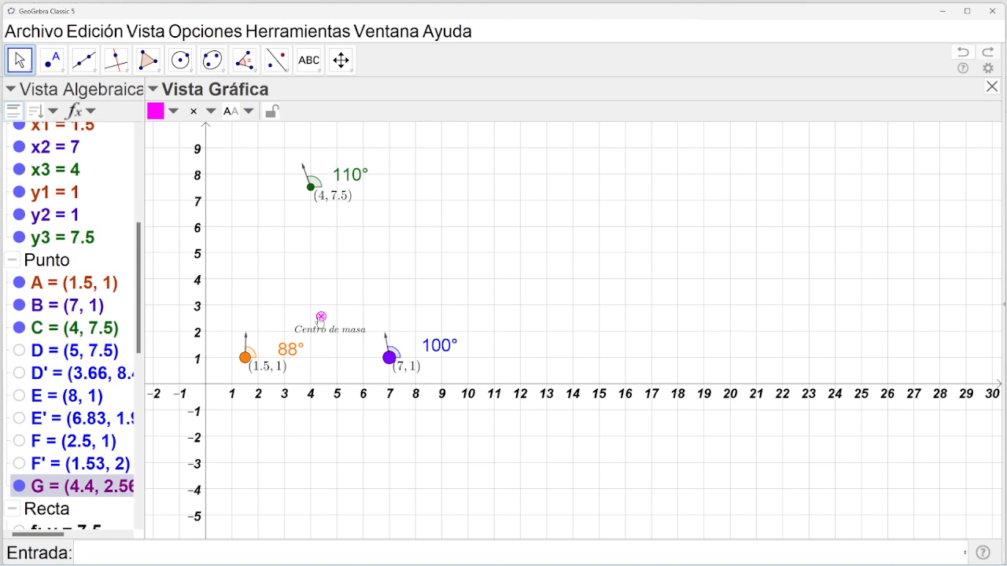
left_click(248, 111)
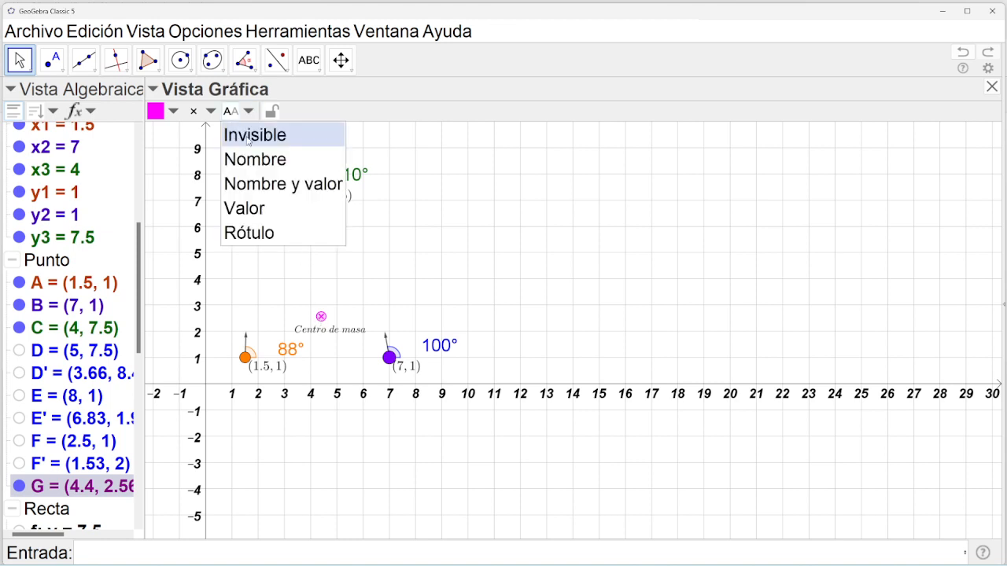
left_click(243, 208)
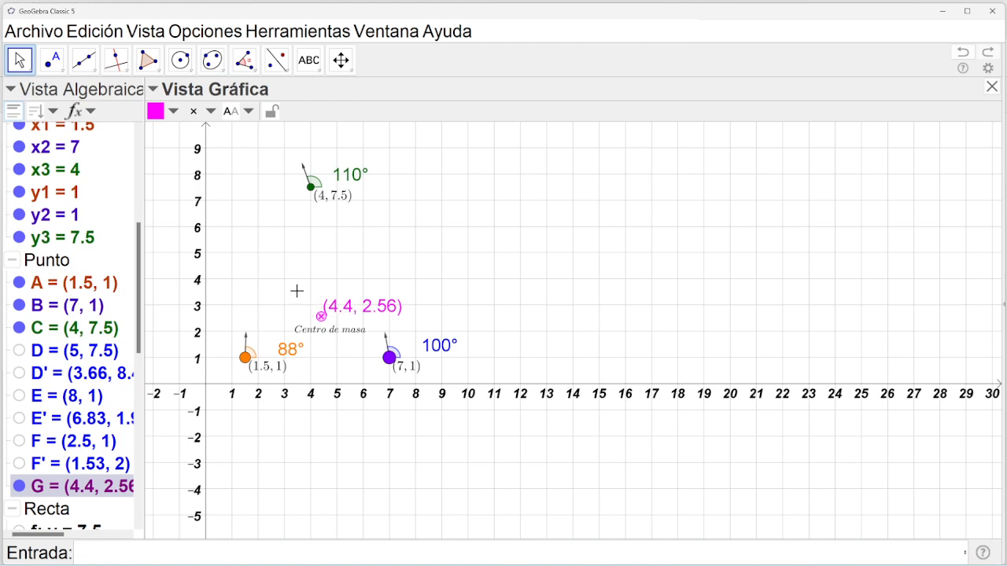
left_click(157, 33)
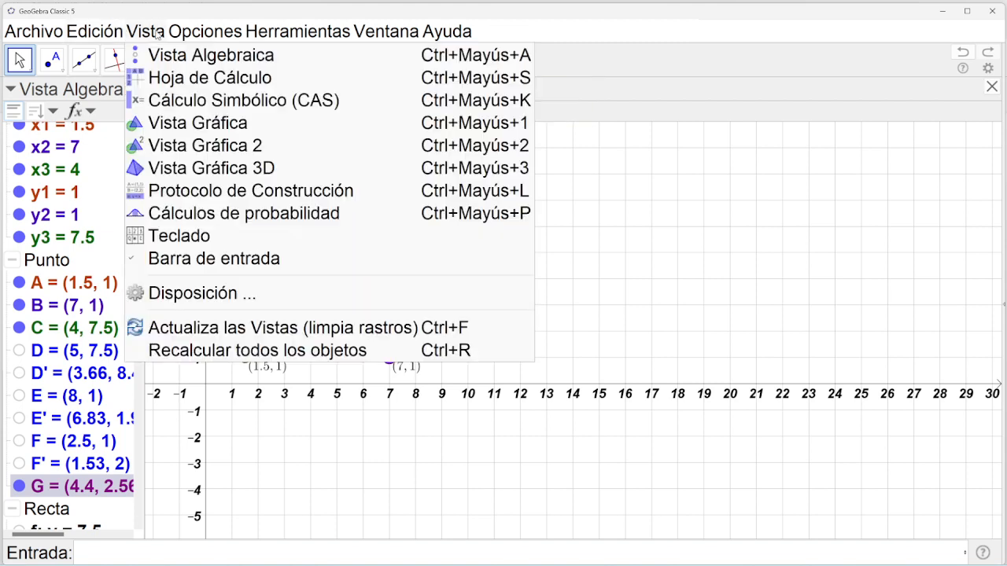
Show Vista Gráfica 2, move mass A with a slider, close it, and undo three times.
left_click(174, 147)
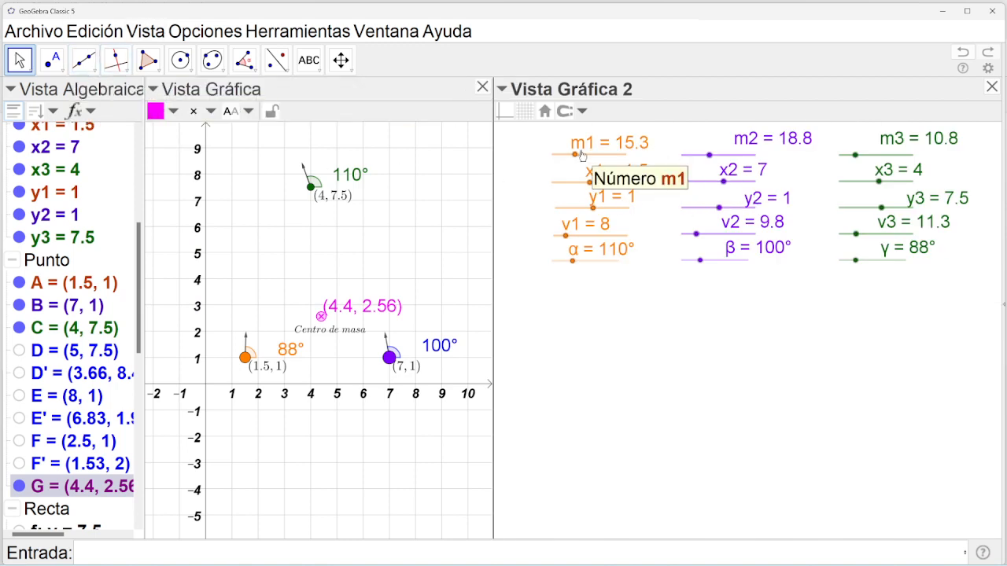
left_click_drag(576, 156, 591, 185)
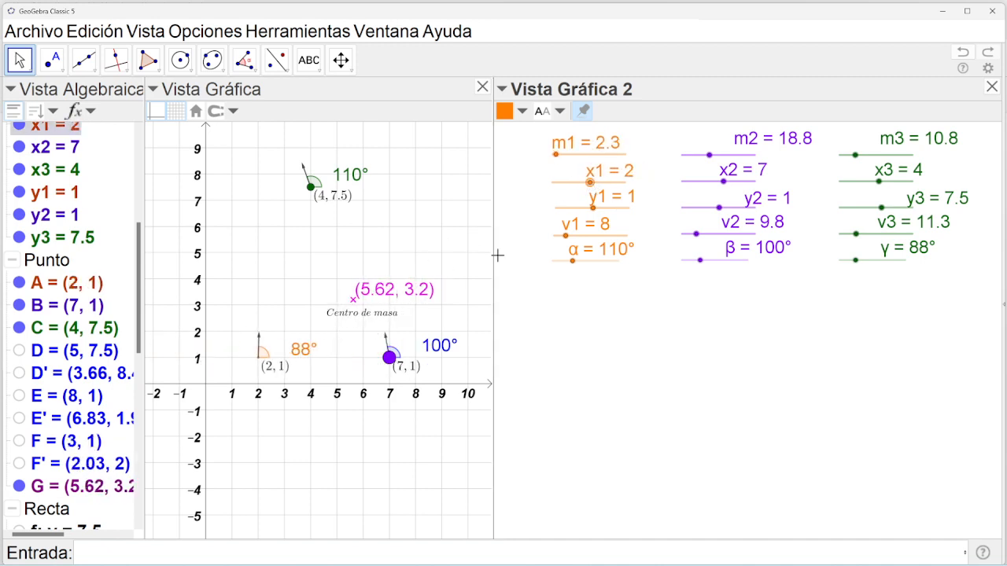
left_click(992, 88)
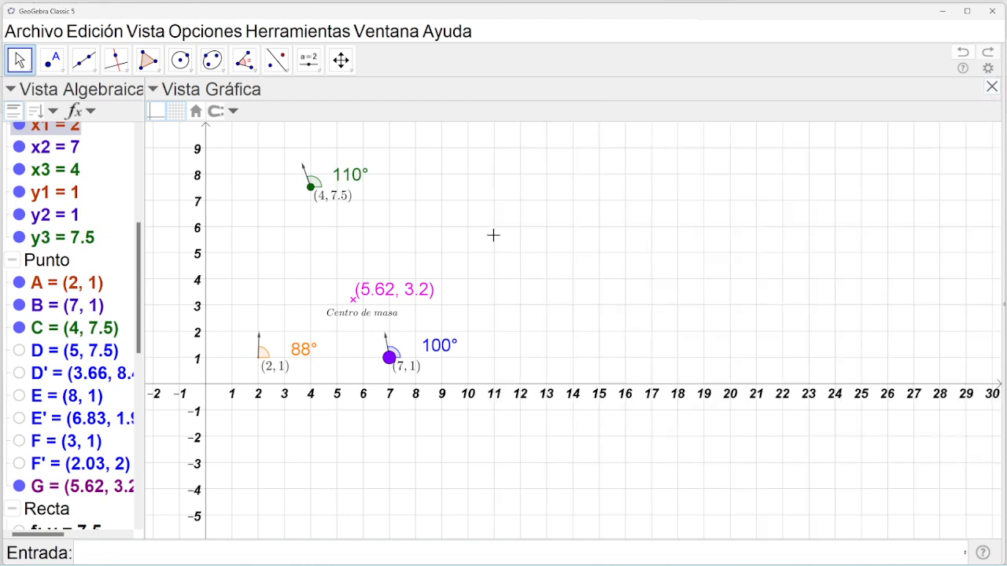
left_click(963, 52)
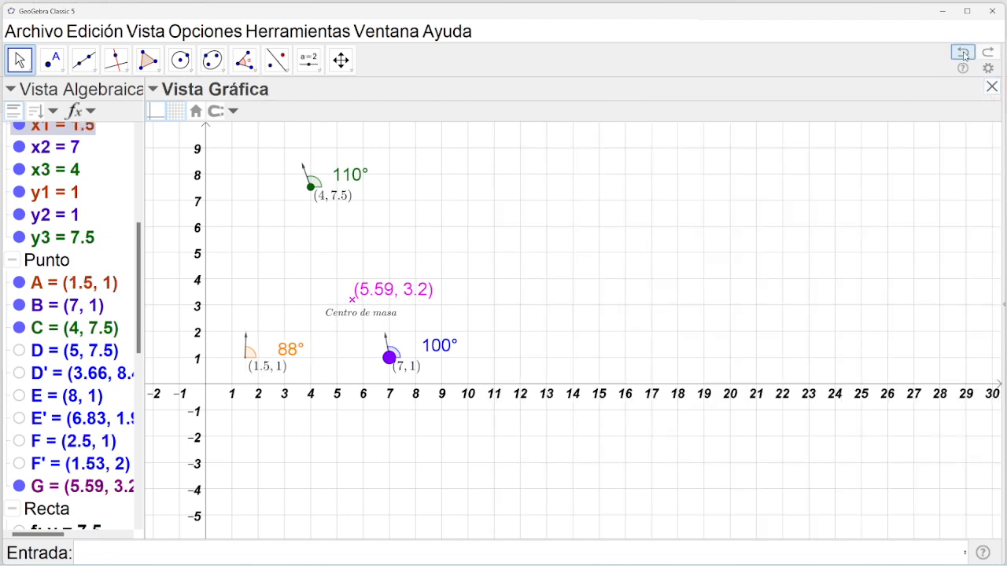
left_click(963, 52)
left_click(964, 54)
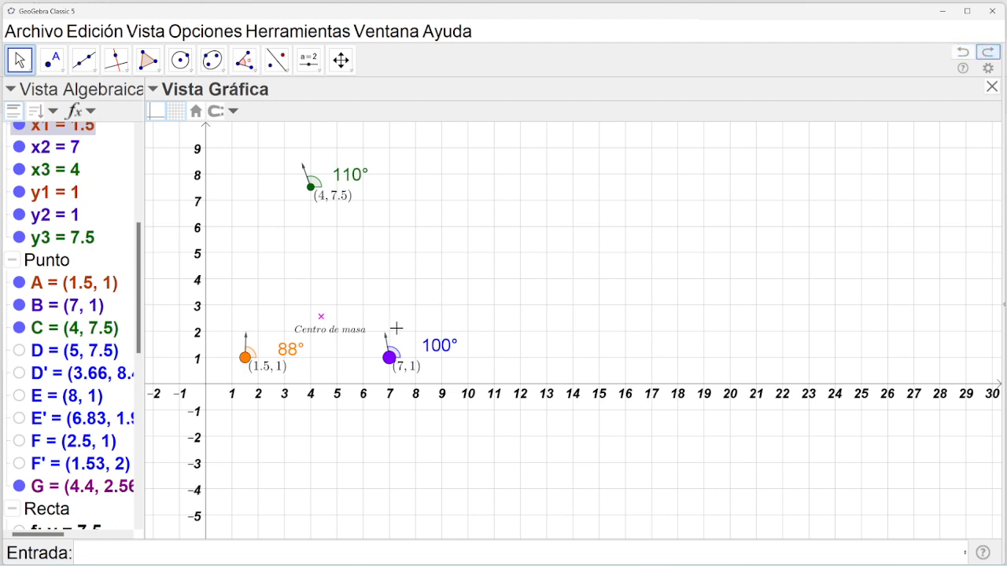
Add a text linked to G showing (4.4, 2.56) and drag it off the Centro de masa caption.
left_click(308, 60)
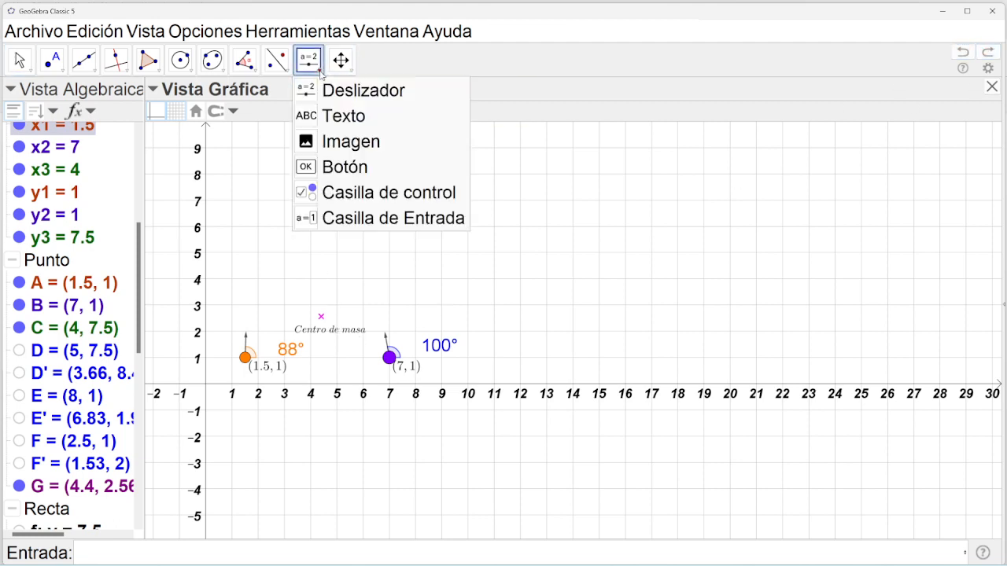
left_click(321, 116)
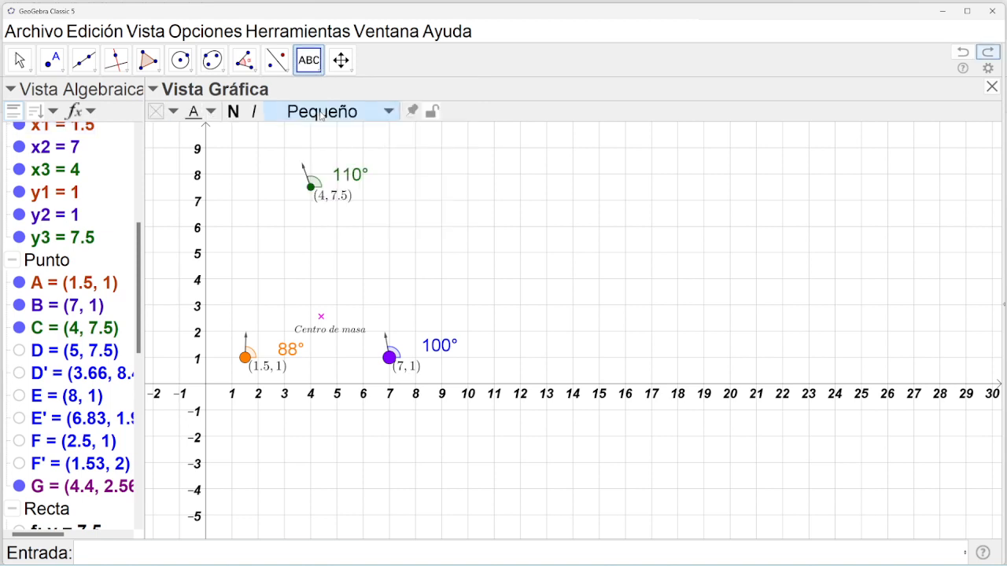
left_click(321, 316)
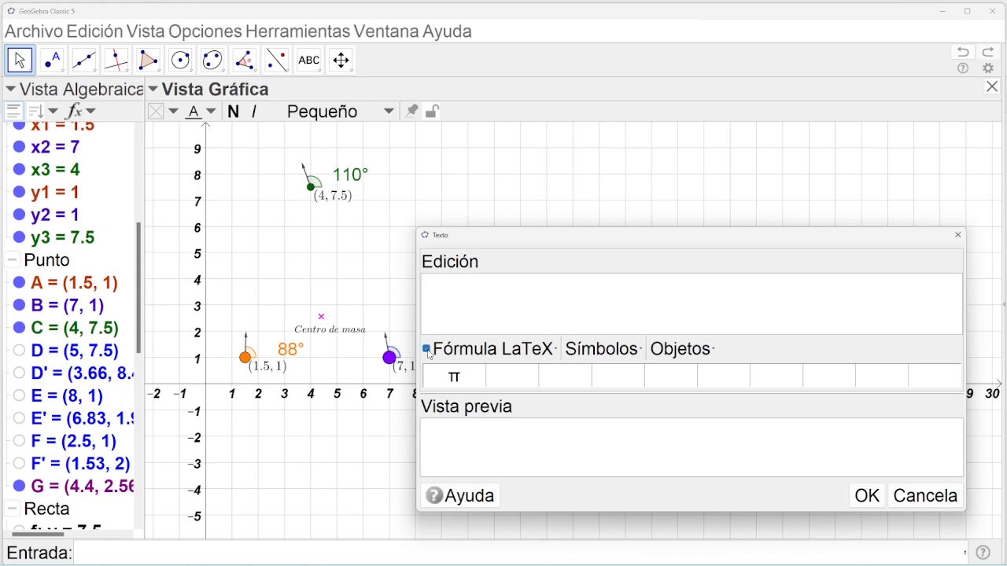
left_click(466, 306)
left_click(691, 353)
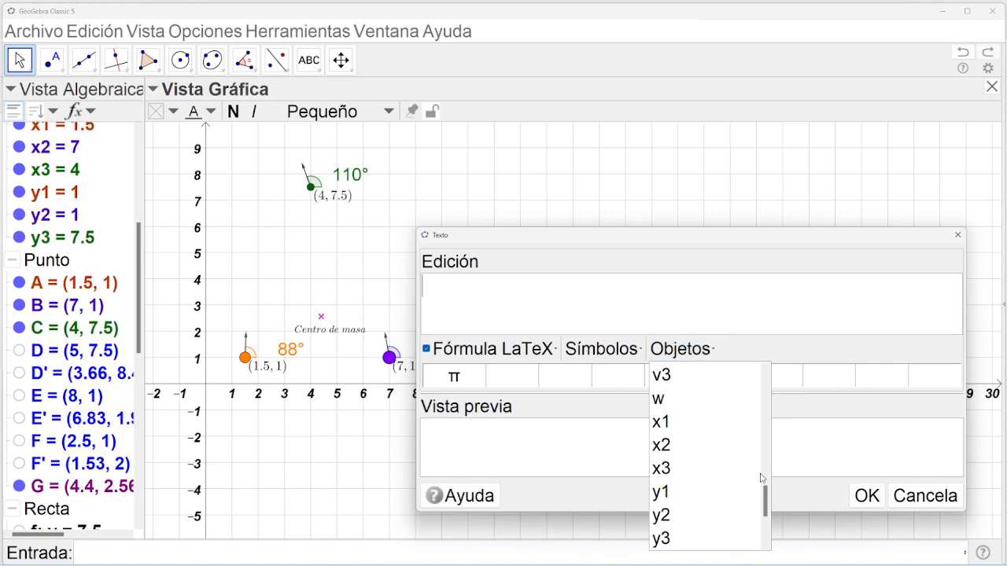
scroll(767, 485, "up", 1)
left_click_drag(767, 485, 767, 430)
left_click(661, 427)
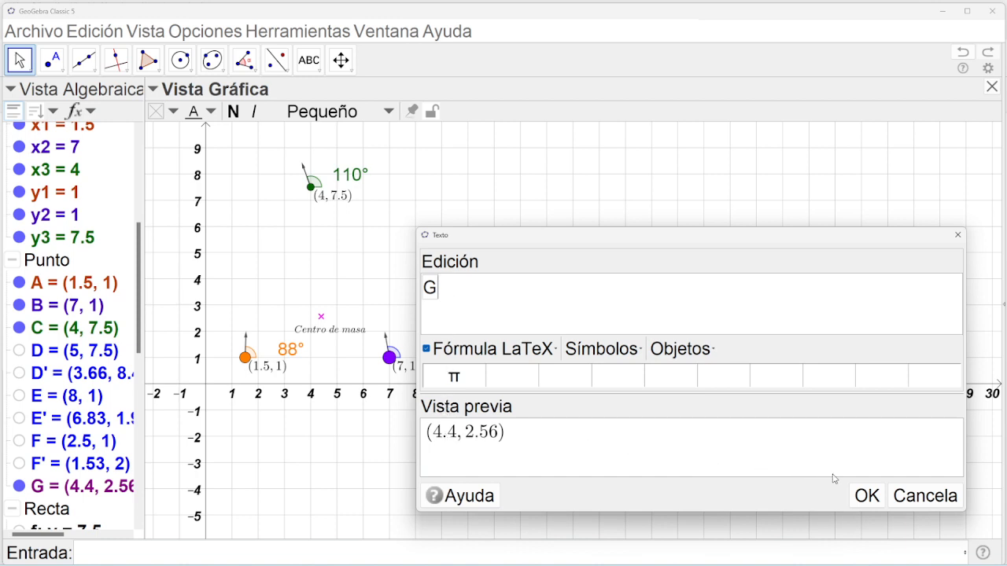
left_click(864, 494)
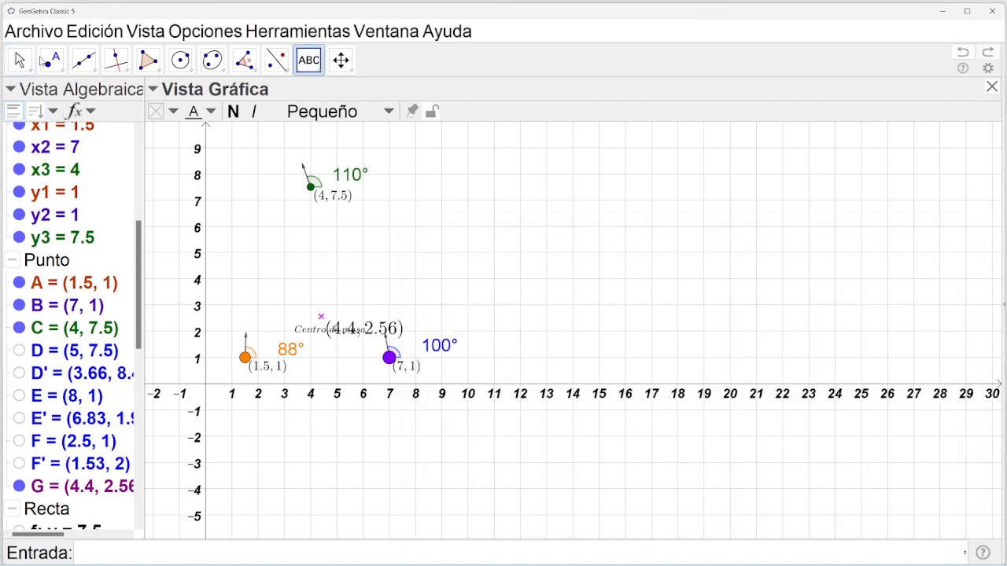
left_click(19, 60)
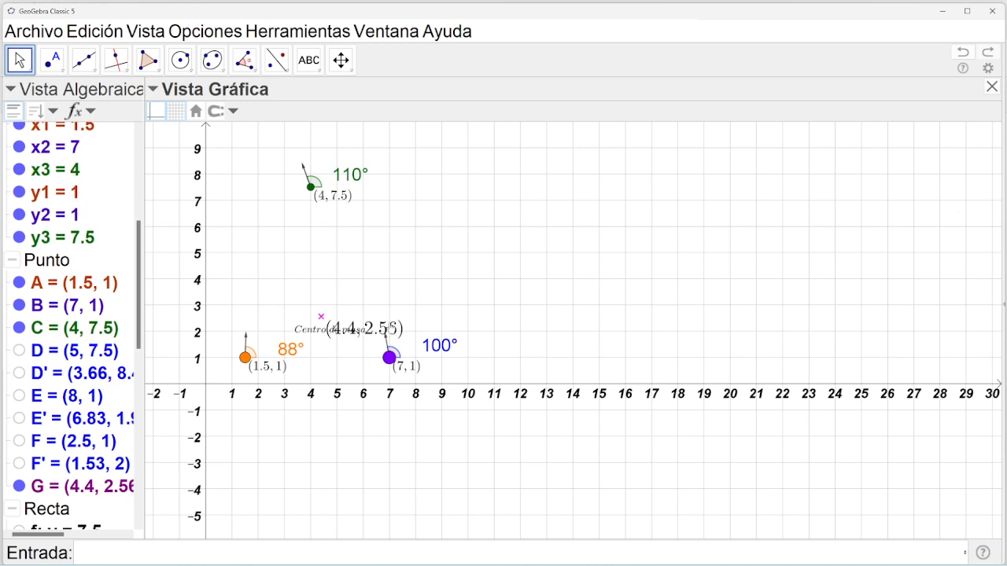
left_click_drag(387, 324, 389, 296)
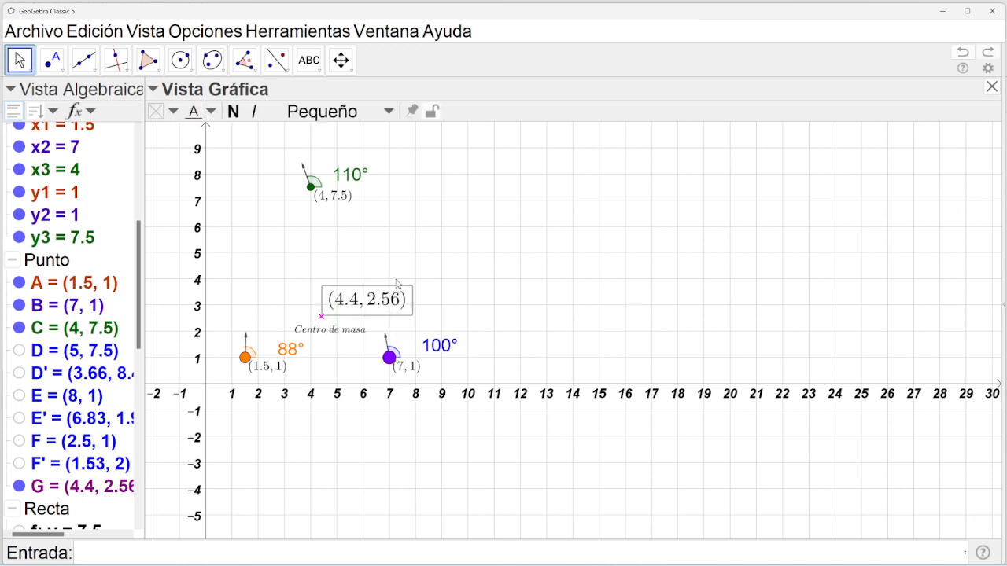
Make G's coordinate text Muy pequeño and magenta, placed just above the centre point.
left_click(346, 111)
left_click(331, 159)
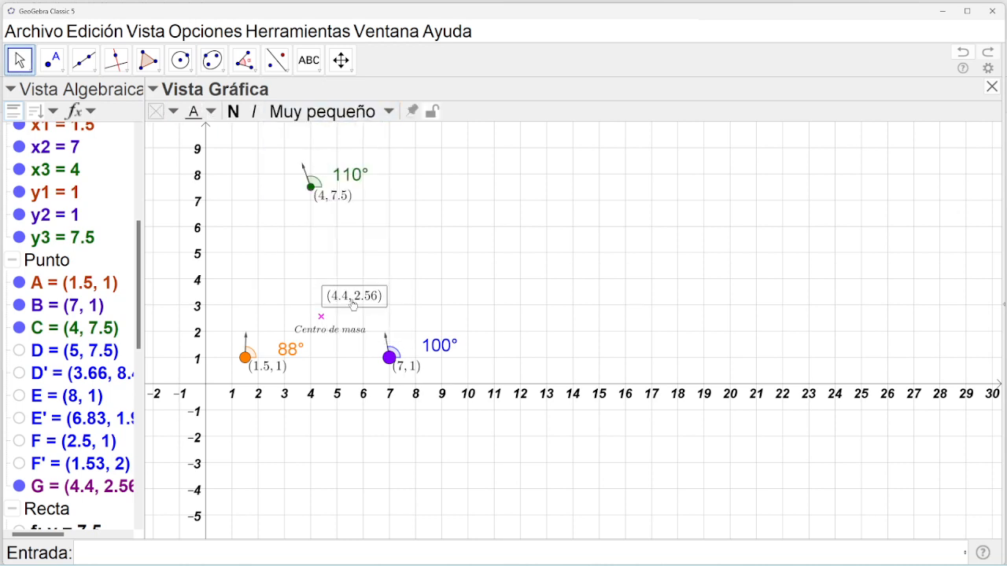
left_click_drag(354, 302, 332, 287)
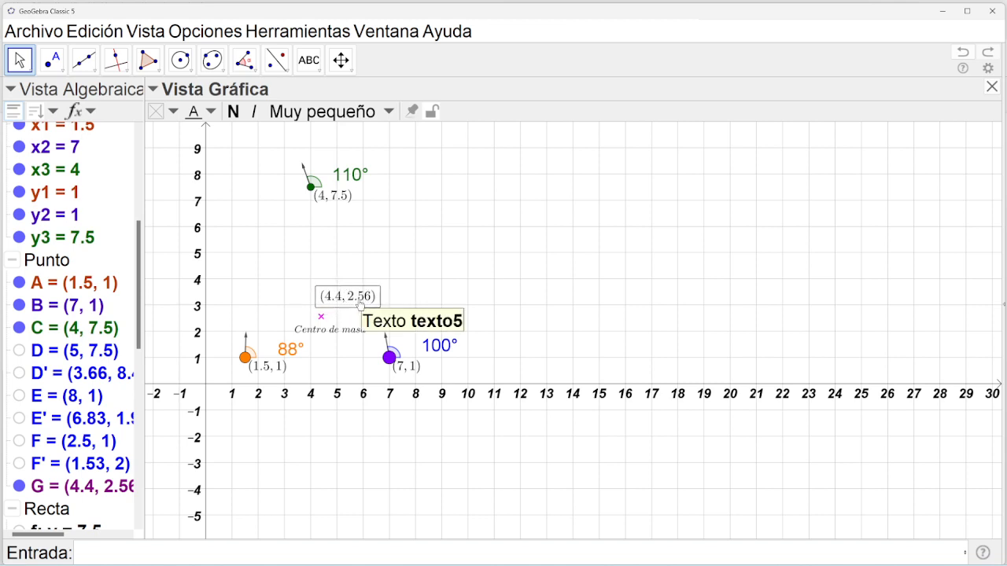
left_click(210, 116)
left_click(334, 132)
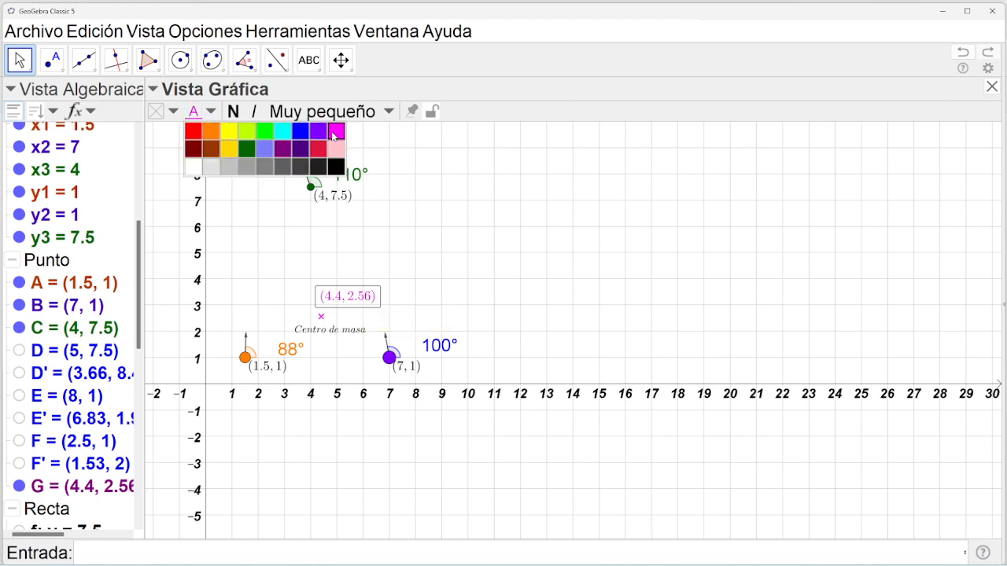
Colour the labels (7, 1) violet, (4, 7.5) dark green and (1.5, 1) orange.
left_click(405, 368)
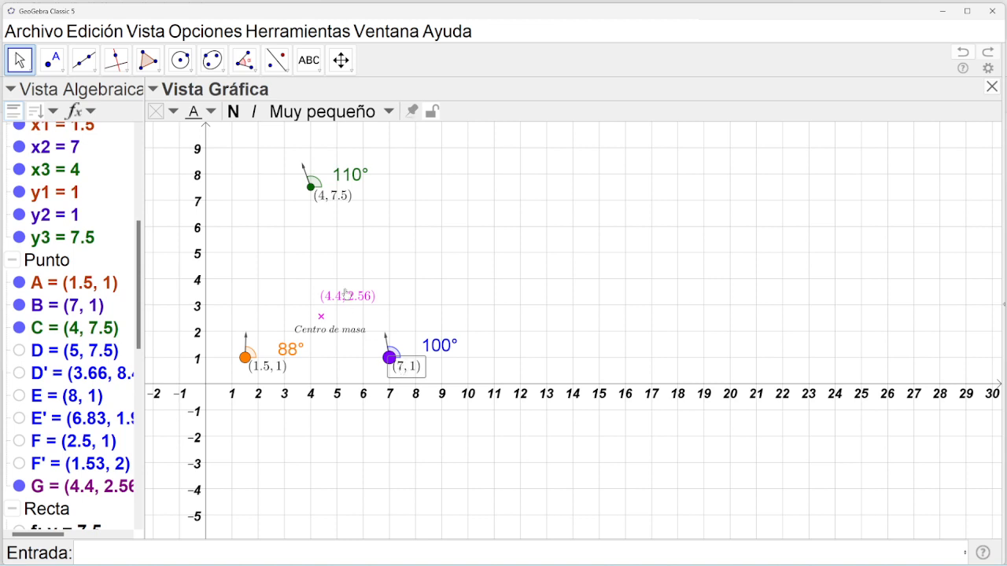
left_click(210, 117)
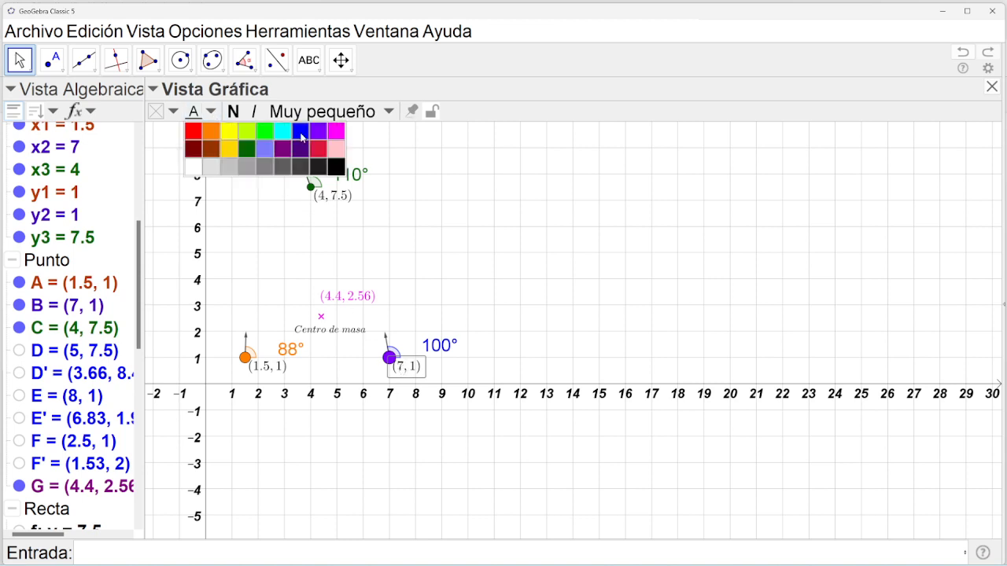
left_click(328, 198)
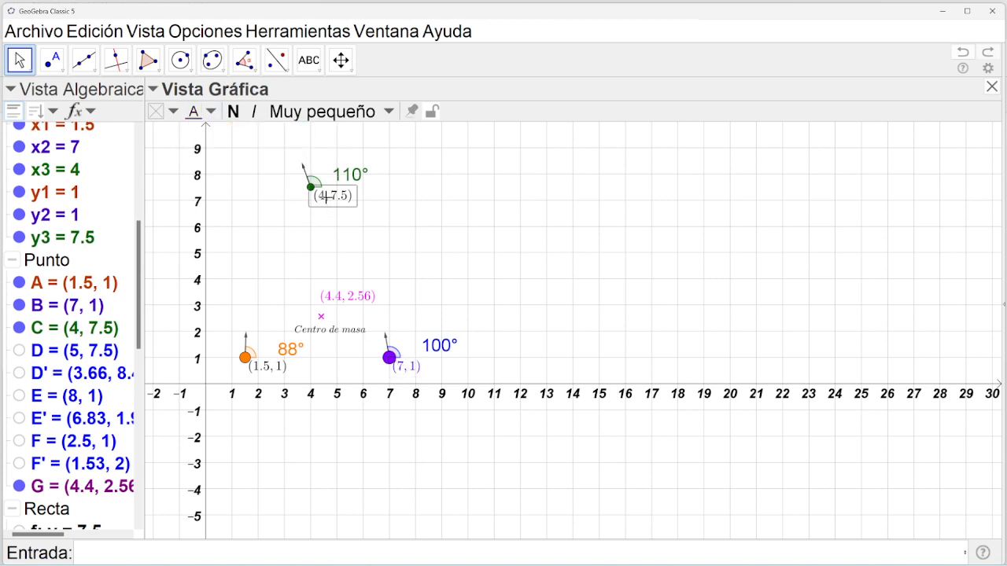
left_click(211, 114)
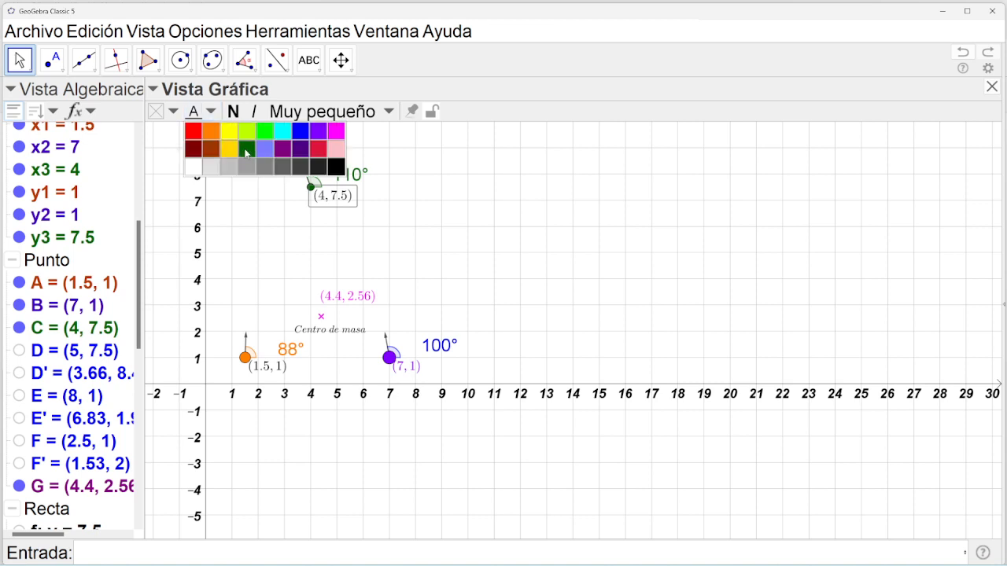
left_click(258, 368)
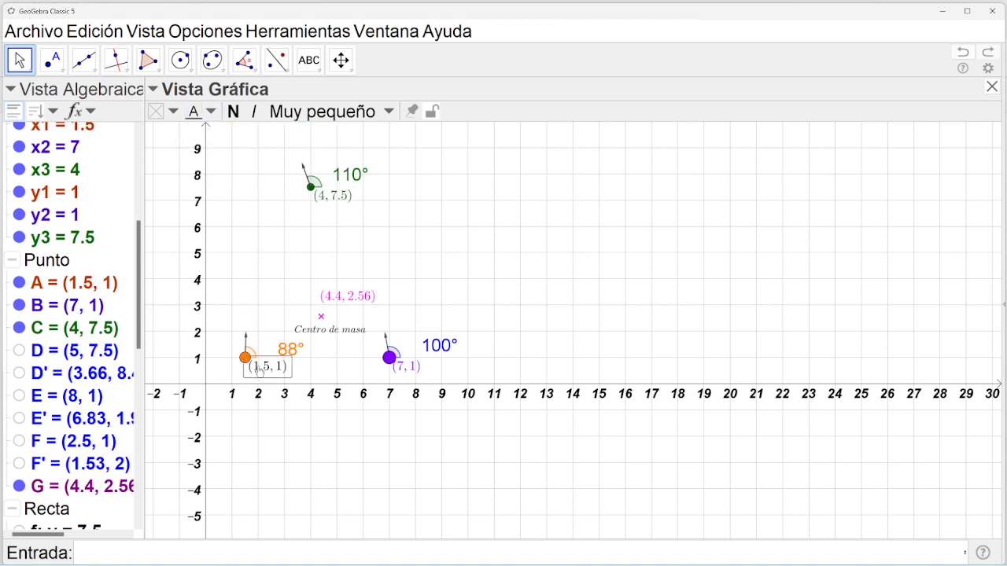
left_click(211, 113)
left_click(211, 130)
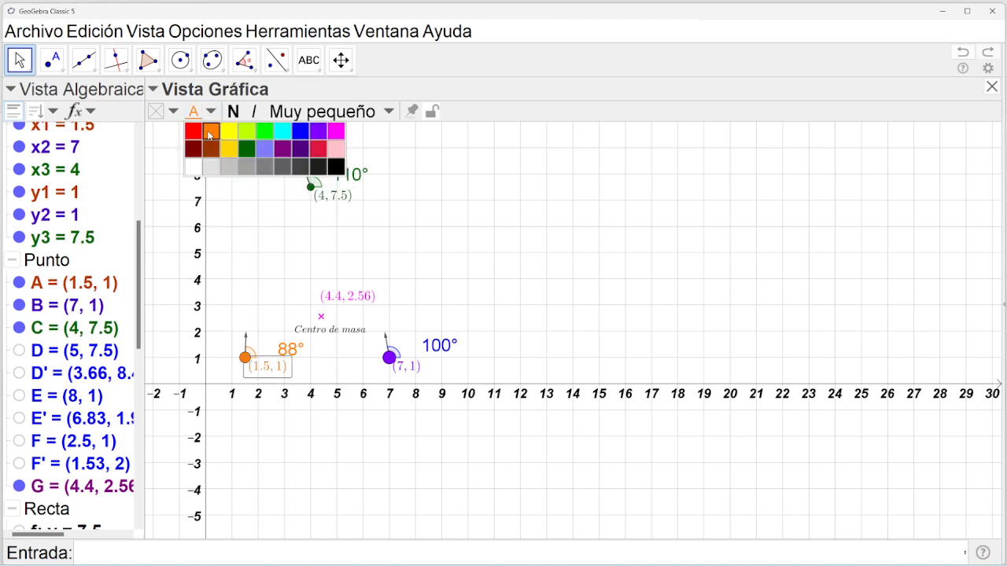
Nudge the (1.5, 1) and (7, 1) labels slightly lower and select point G.
left_click(24, 64)
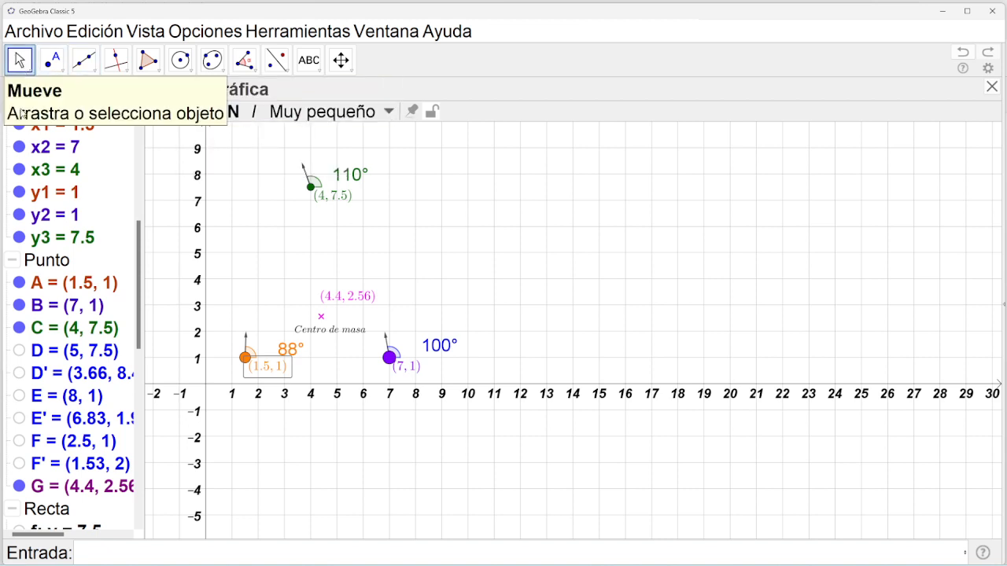
left_click_drag(270, 367, 260, 376)
left_click_drag(406, 370, 409, 382)
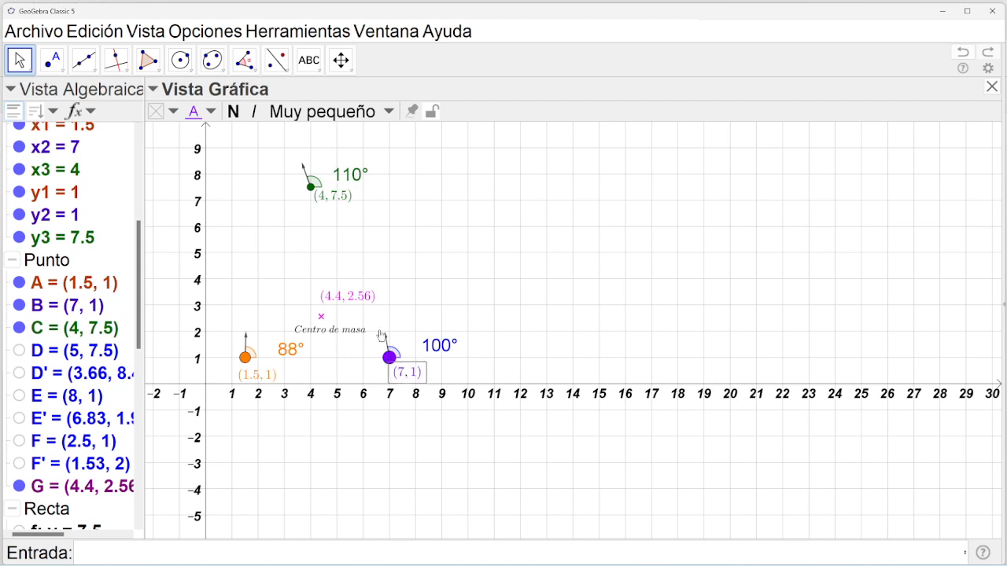
left_click(321, 317)
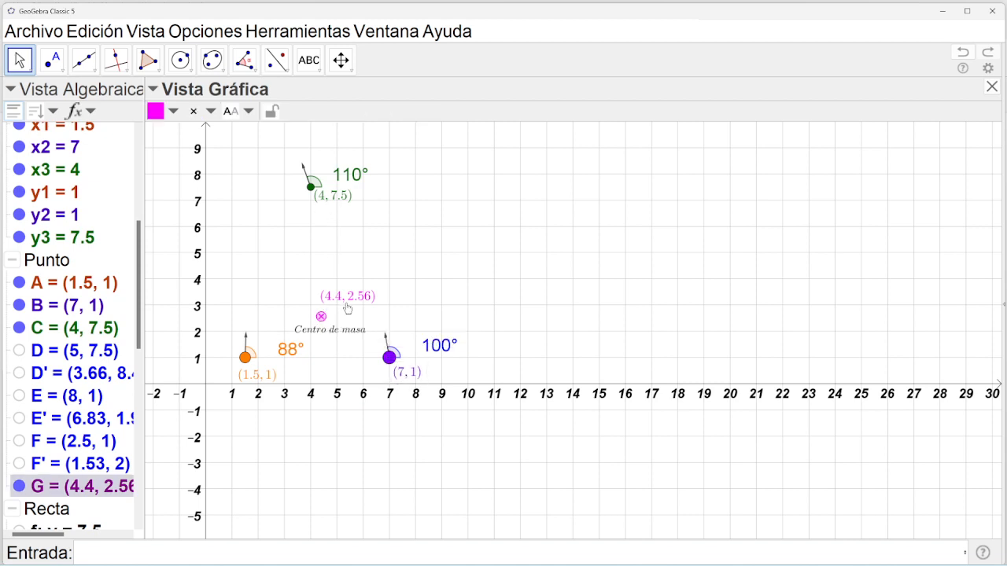
Move G's coordinate text below the caption and prefix it with 'CM=' to read CM = (4.4, 2.56).
left_click_drag(347, 308, 337, 351)
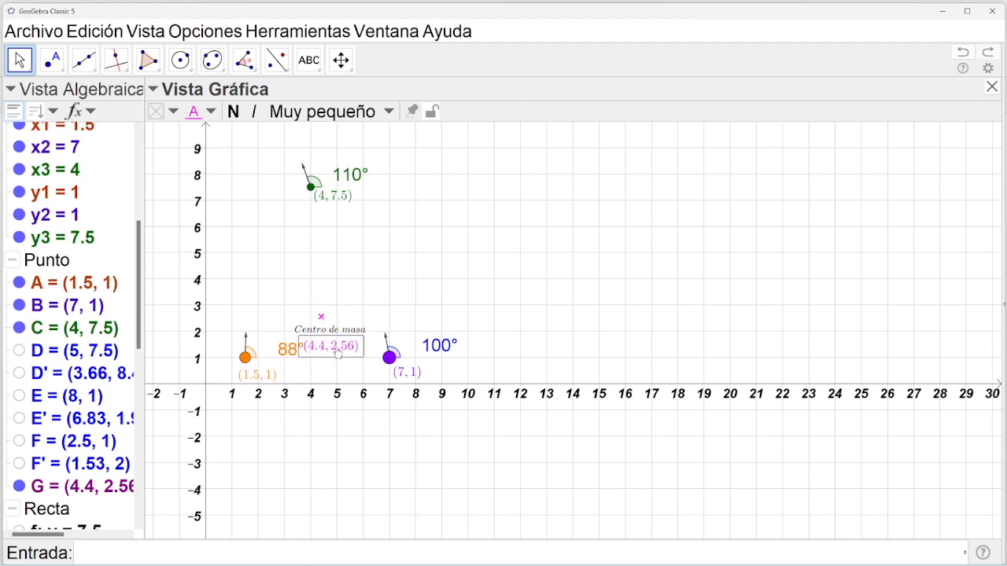
double_click(338, 353)
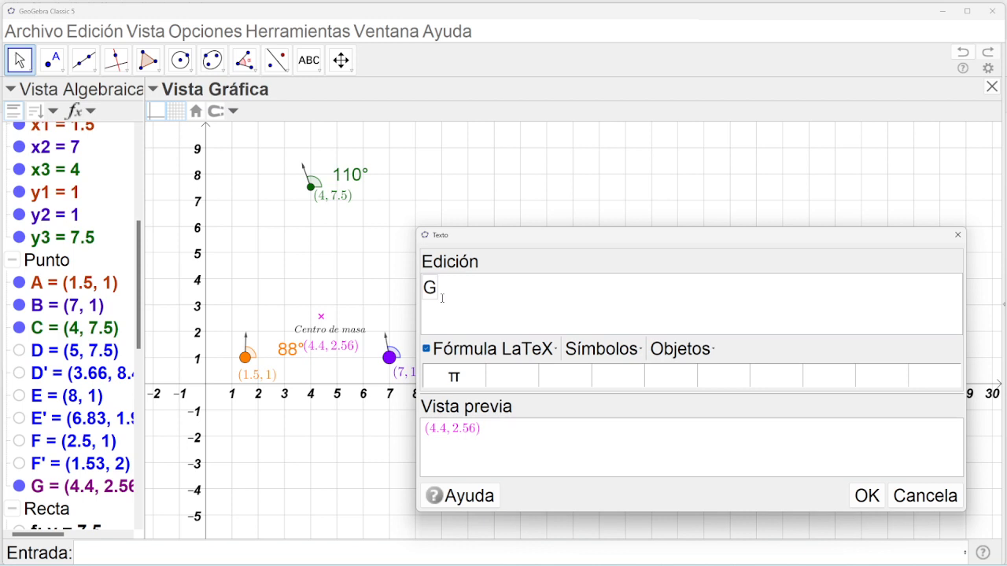
type("c")
key("BackSpace")
type("CM=")
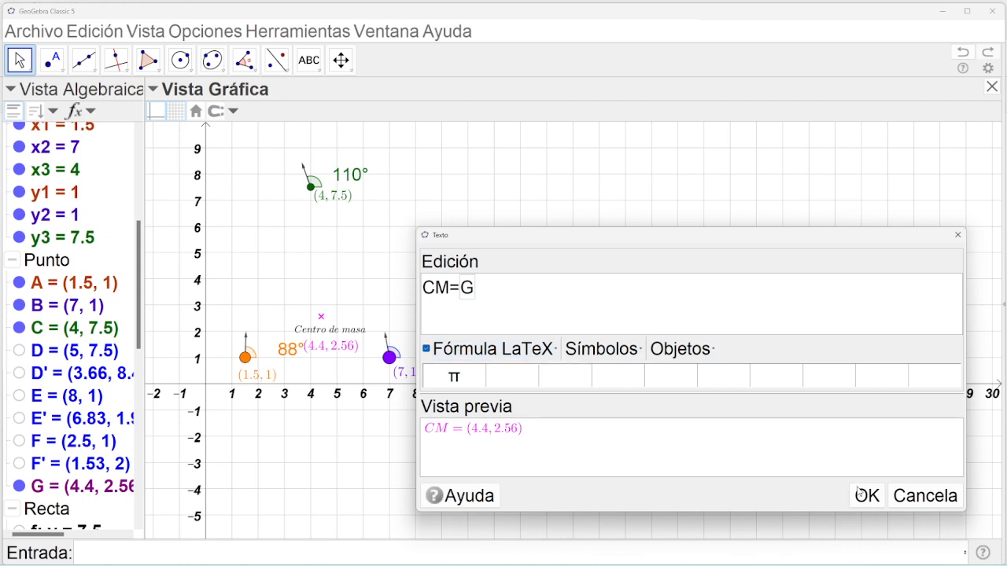
left_click(859, 494)
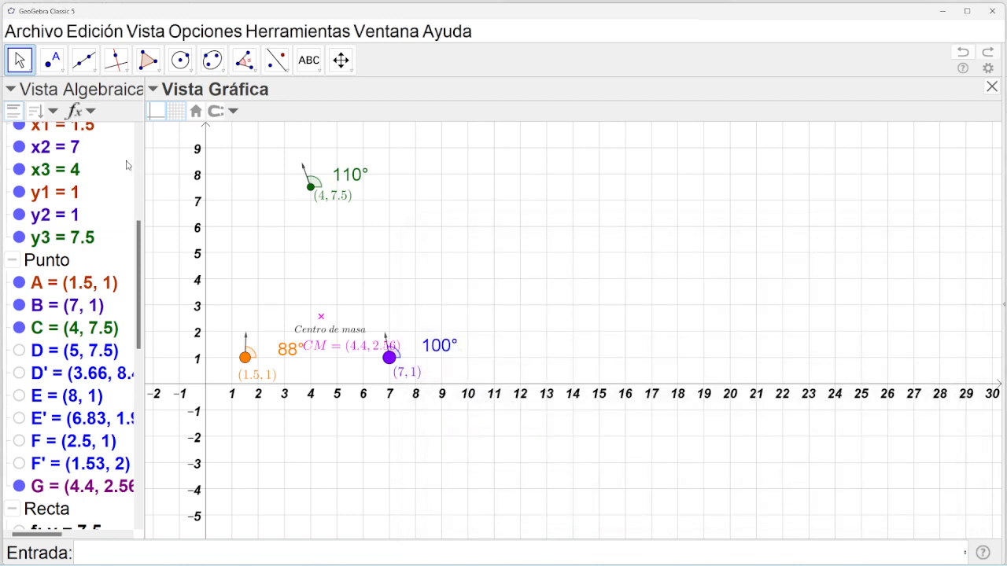
Delete the 'Centro de masa' caption with Borrar.
left_click(323, 329)
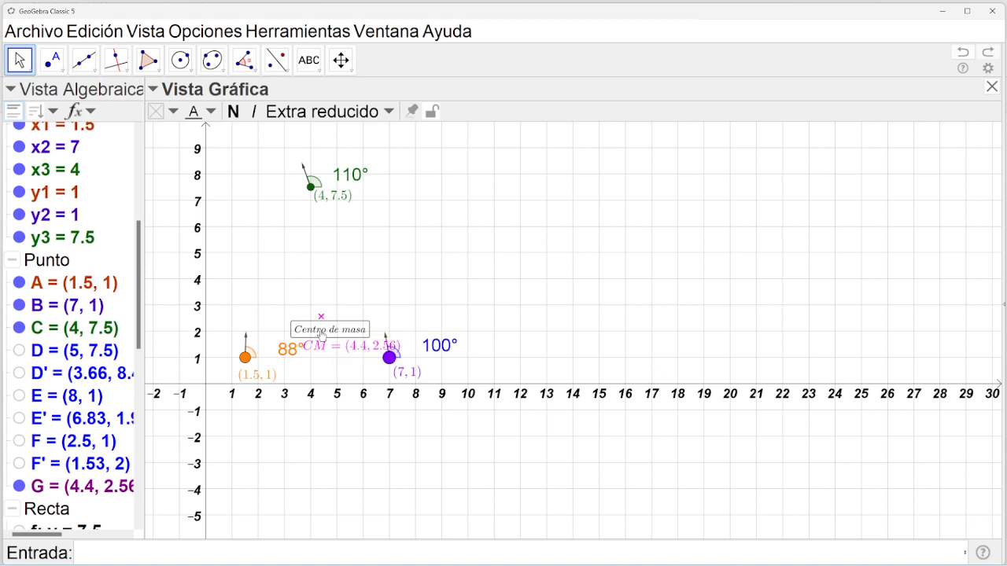
right_click(322, 338)
left_click(356, 520)
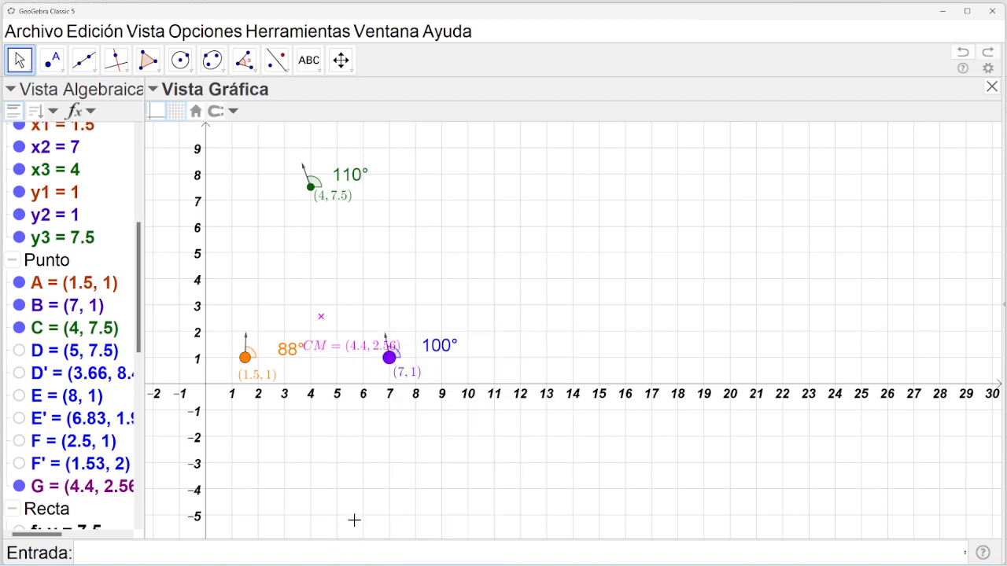
Move the CM = (4.4, 2.56) label beside the centre-of-mass × mark.
left_click(336, 344)
left_click_drag(364, 317, 265, 317)
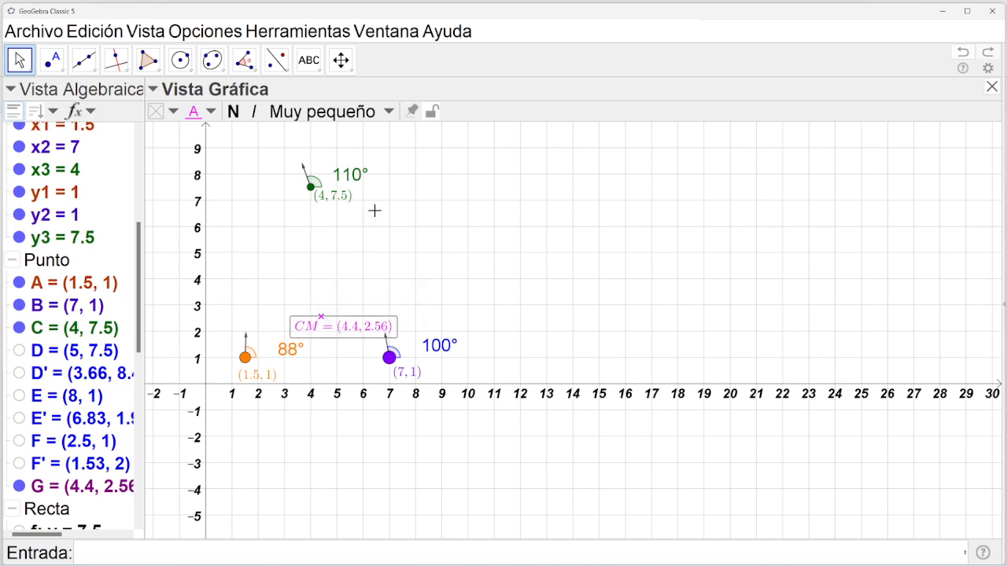
left_click(403, 230)
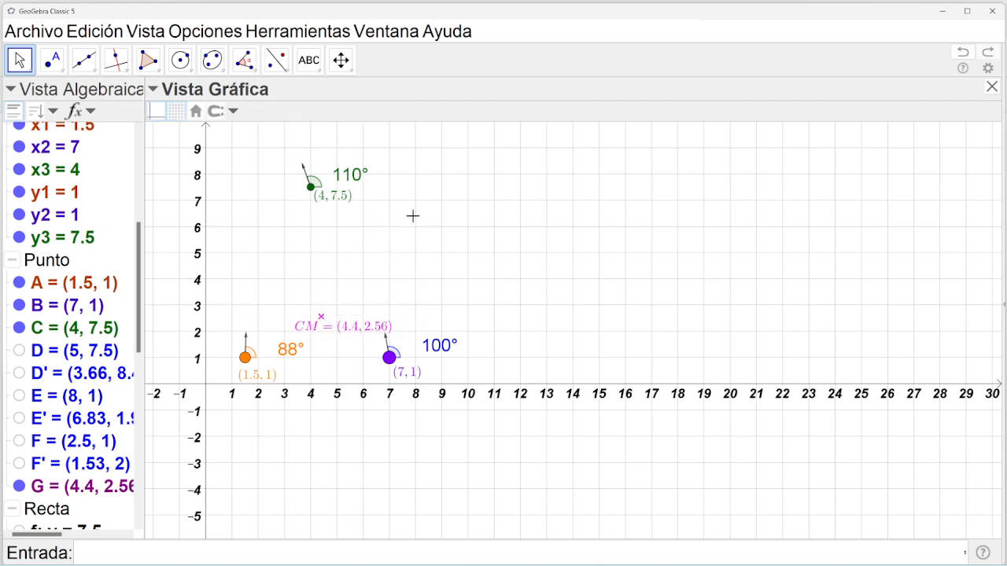
Show Vista Gráfica 2 with the sliders, and set y1 to 5.5 and y2 to -3.5.
left_click(145, 31)
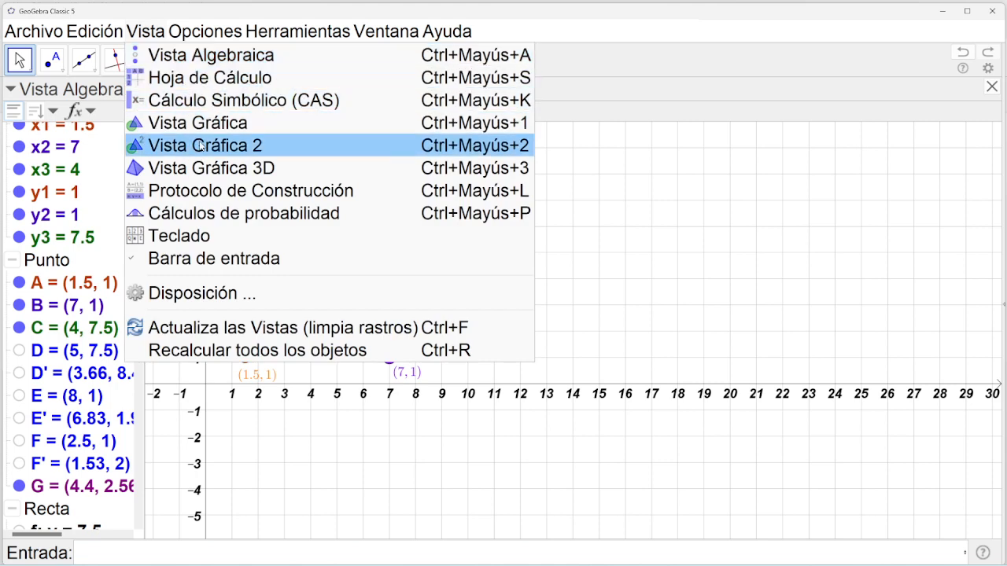
left_click(174, 146)
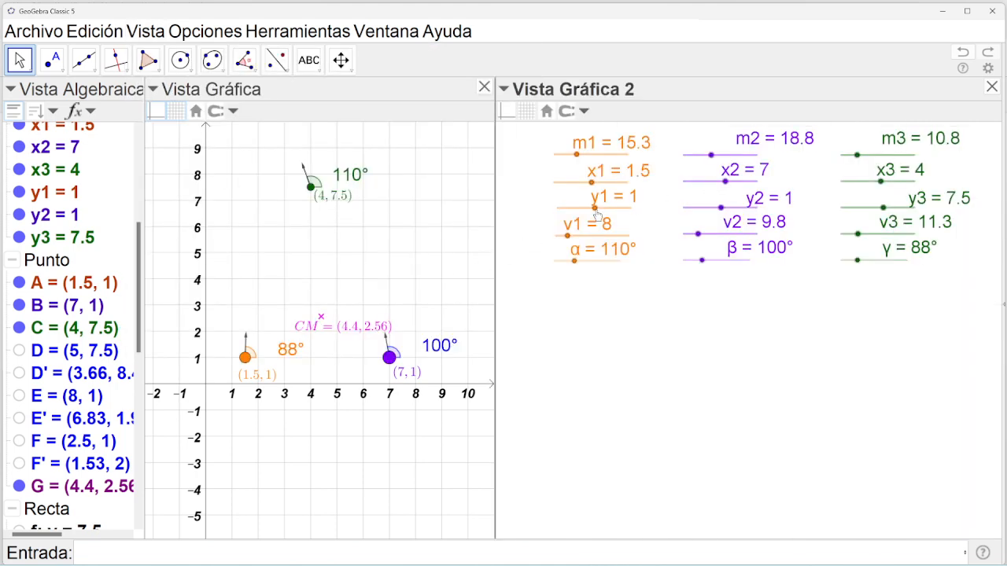
mouse_move(595, 209)
left_mouse_down()
mouse_move(612, 209)
mouse_move(598, 209)
left_mouse_up()
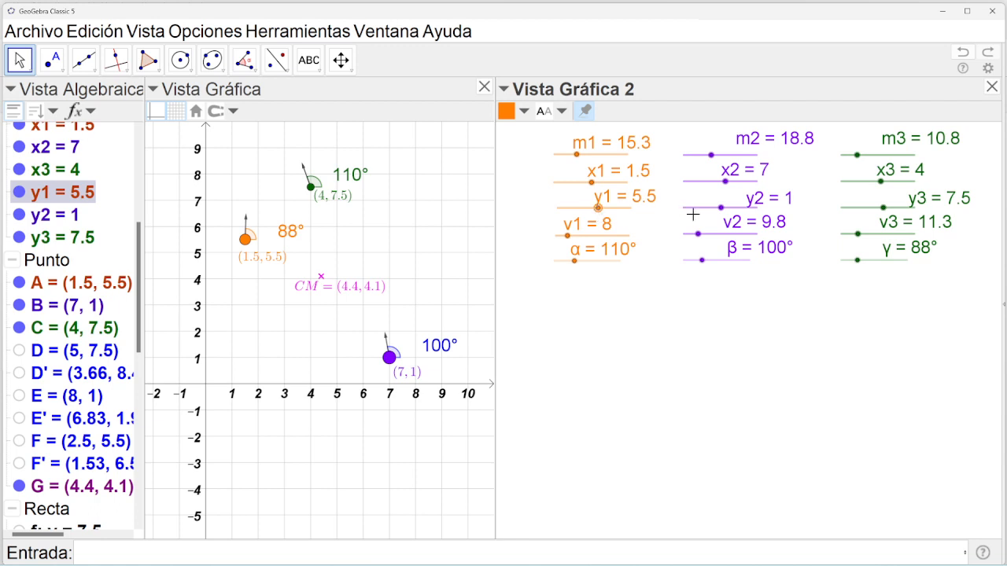
left_click_drag(722, 209, 718, 213)
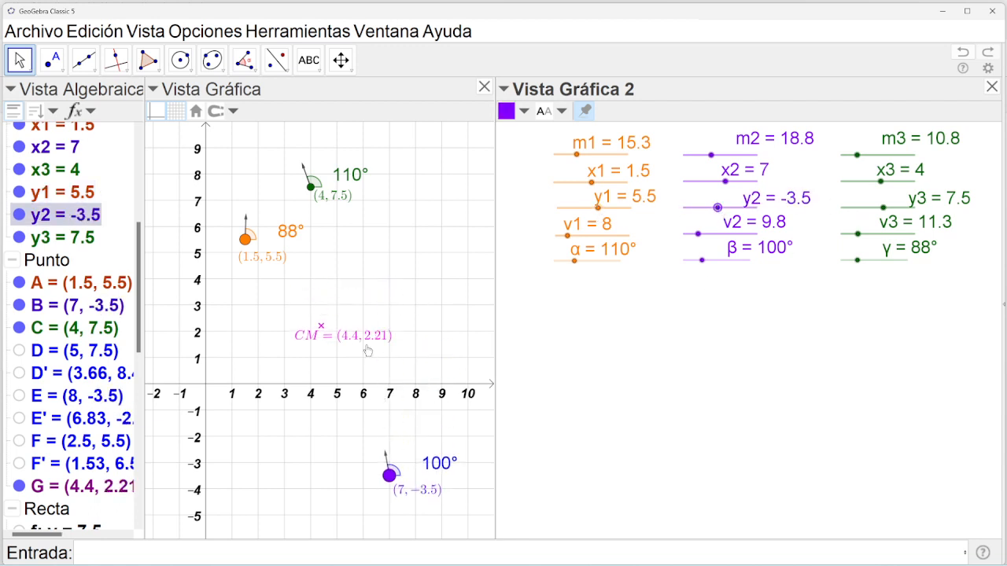
left_click(205, 31)
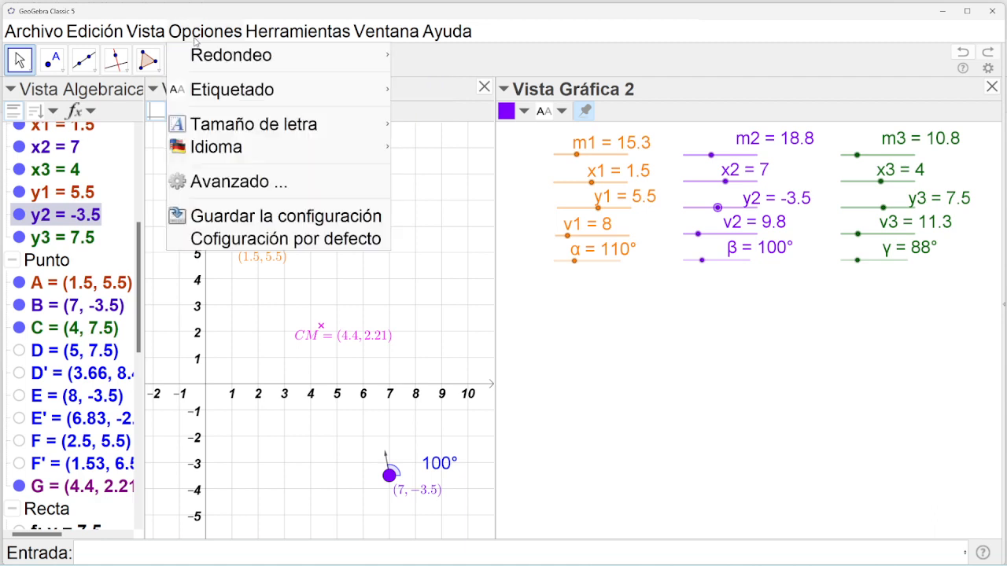
mouse_move(218, 63)
left_click(474, 144)
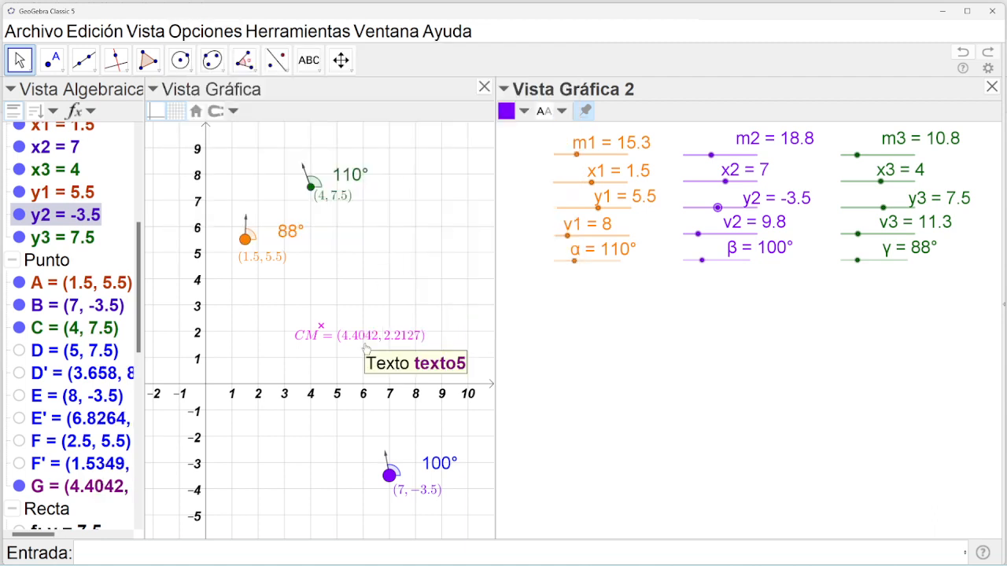
left_click(206, 32)
mouse_move(322, 91)
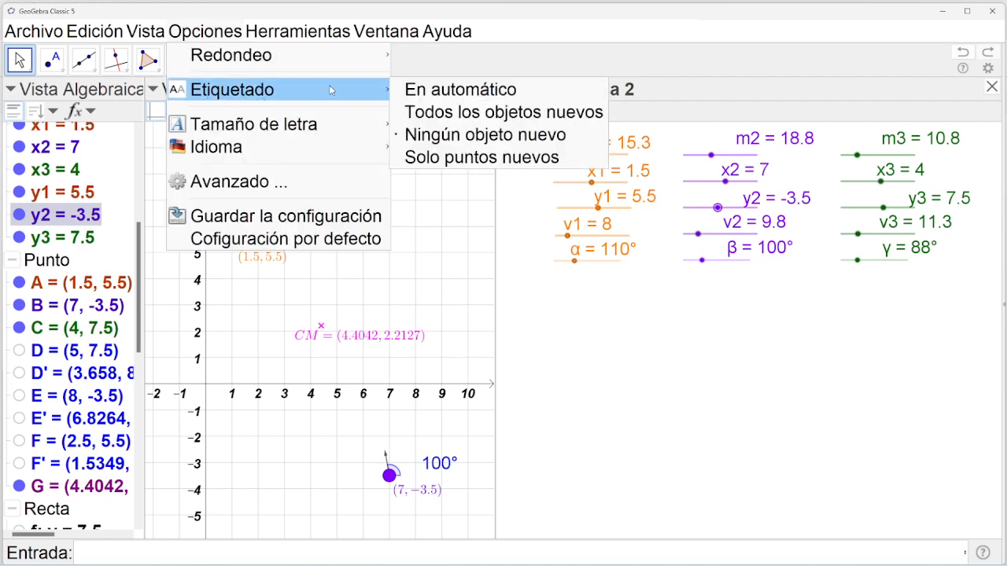
mouse_move(348, 59)
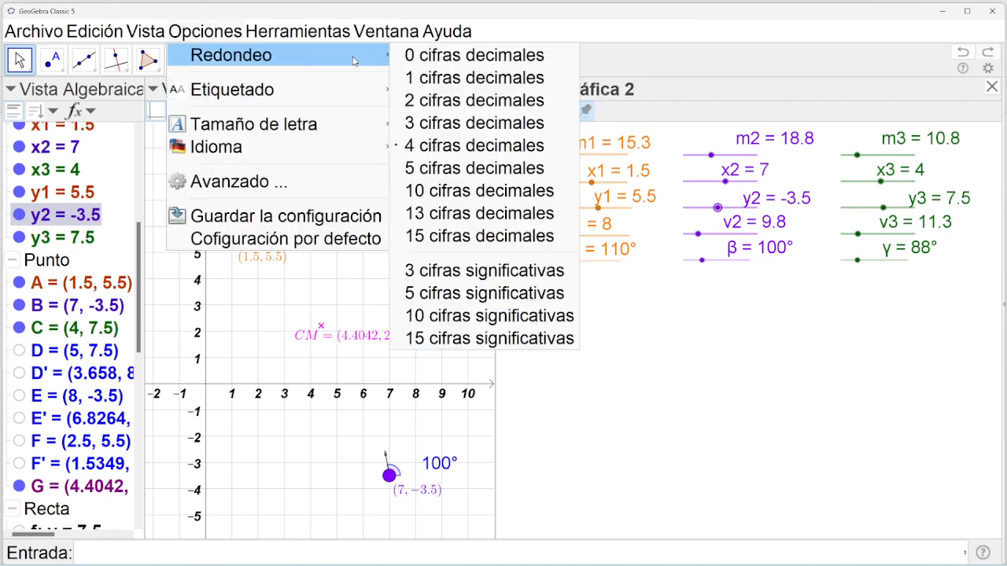
left_click(454, 101)
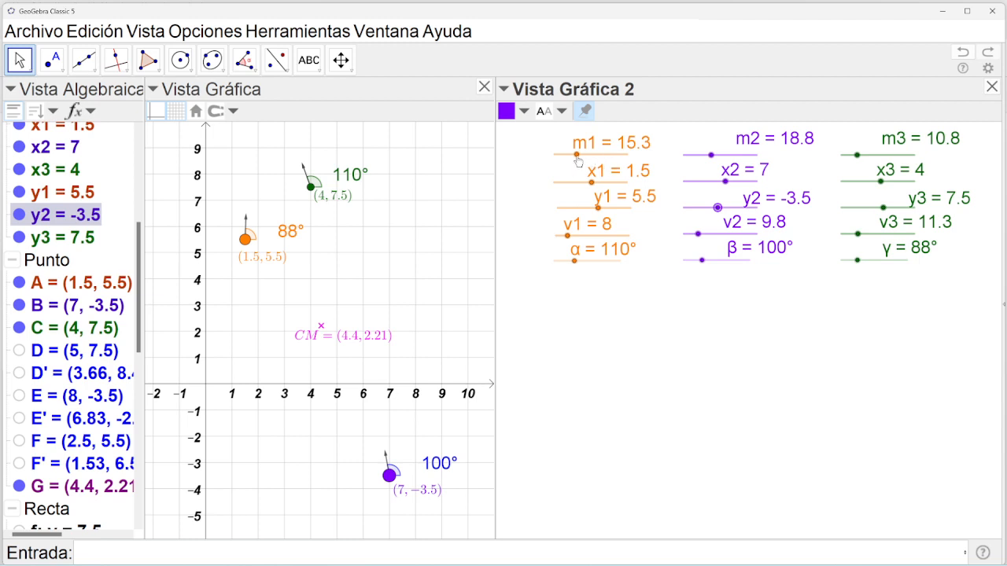
Set m1 to 12.3 and v1 to 24.5 with the sliders, moving CM to (4.76, 1.54).
left_click_drag(577, 154, 597, 218)
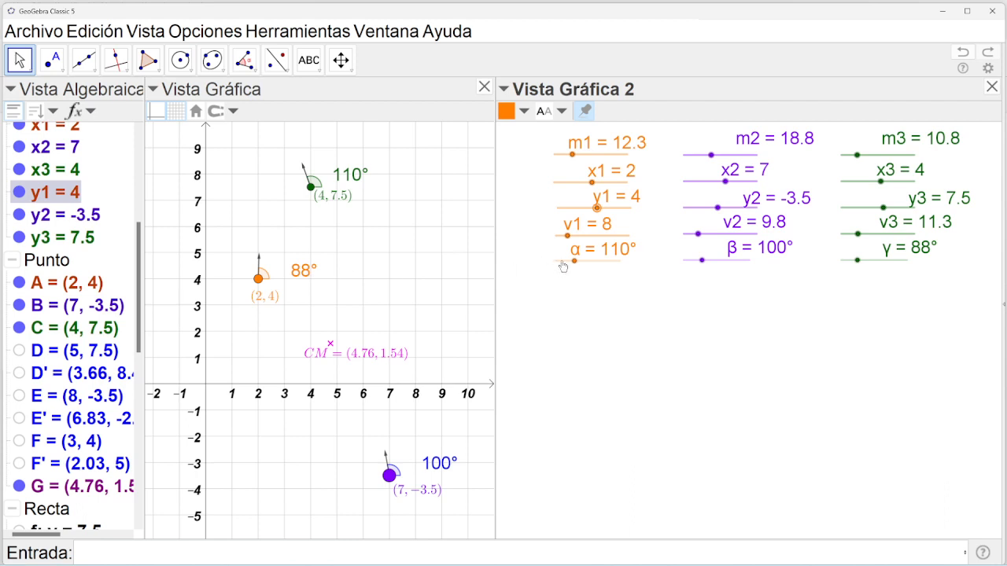
left_click_drag(567, 237, 591, 236)
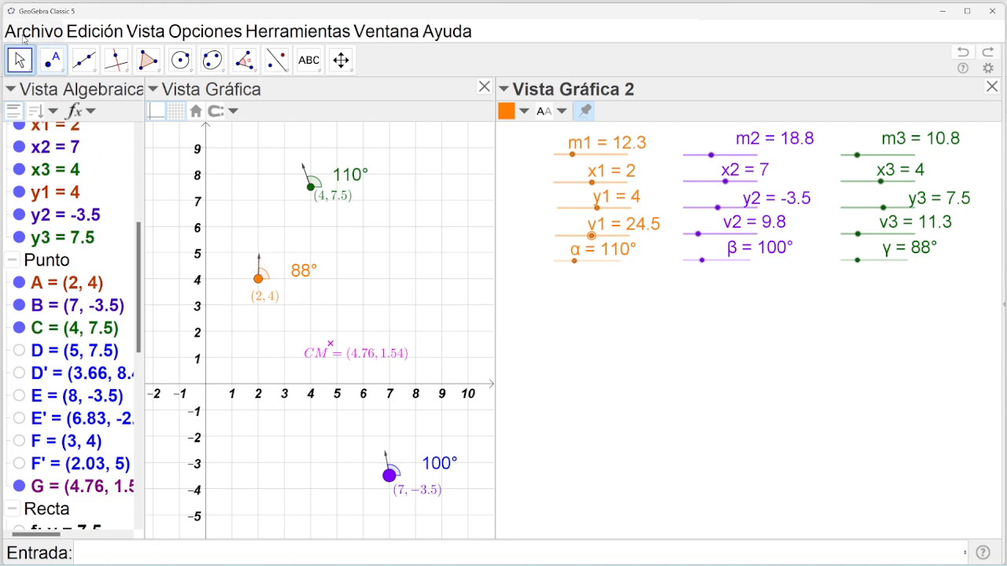
left_click(260, 262)
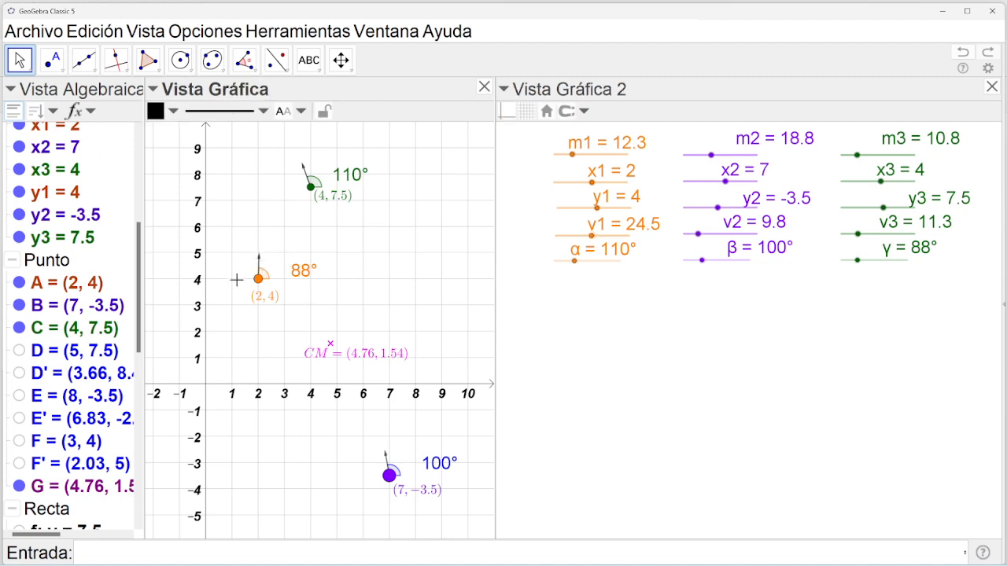
Draw a circle centred at A (2, 4) with radius v1.
left_click(180, 59)
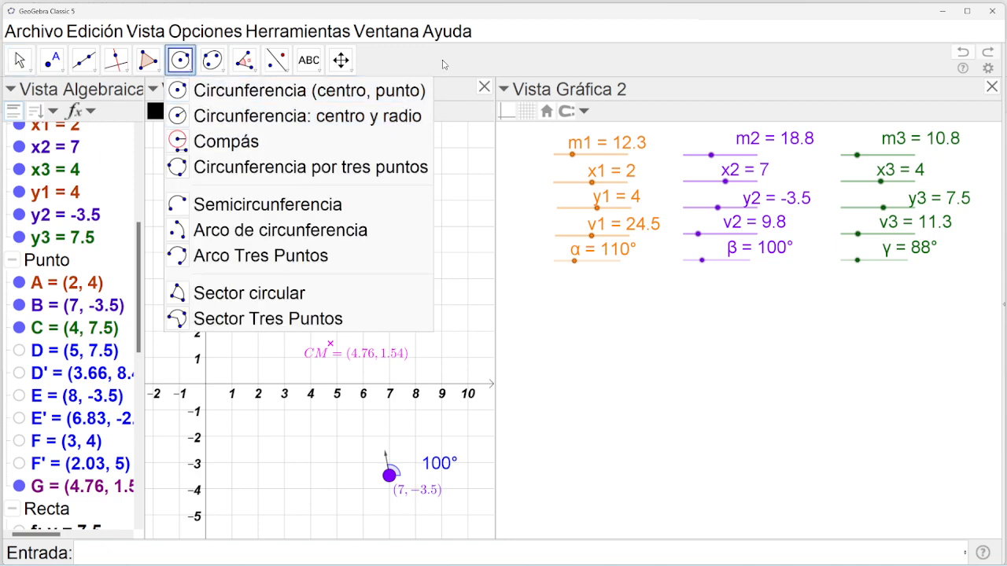
left_click(275, 90)
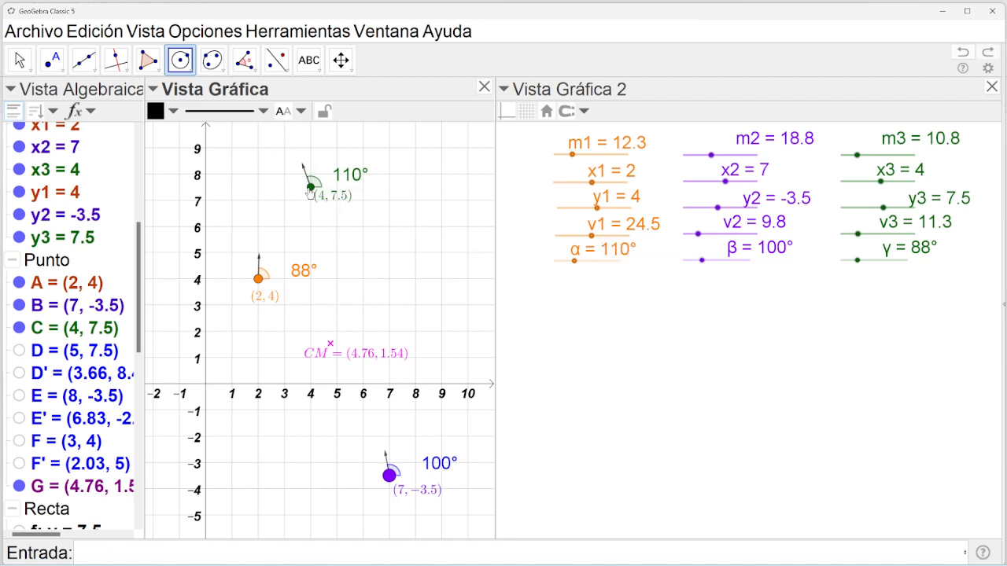
left_click(259, 280)
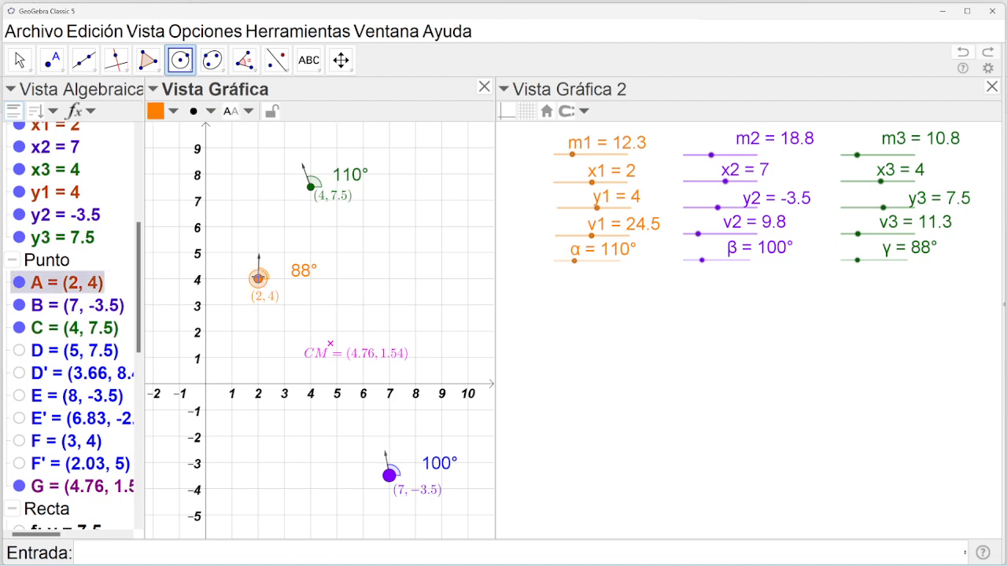
left_click(180, 61)
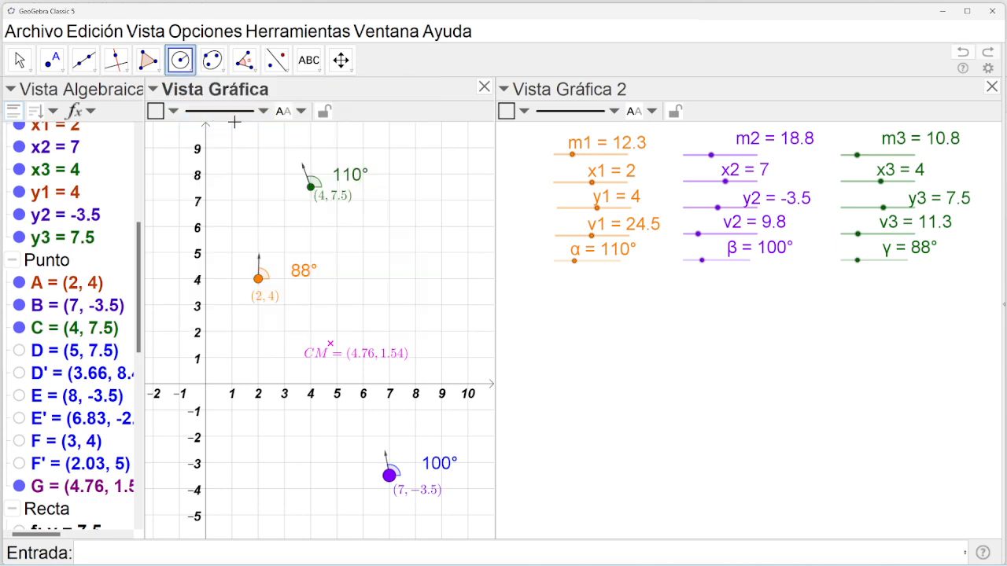
left_click(258, 280)
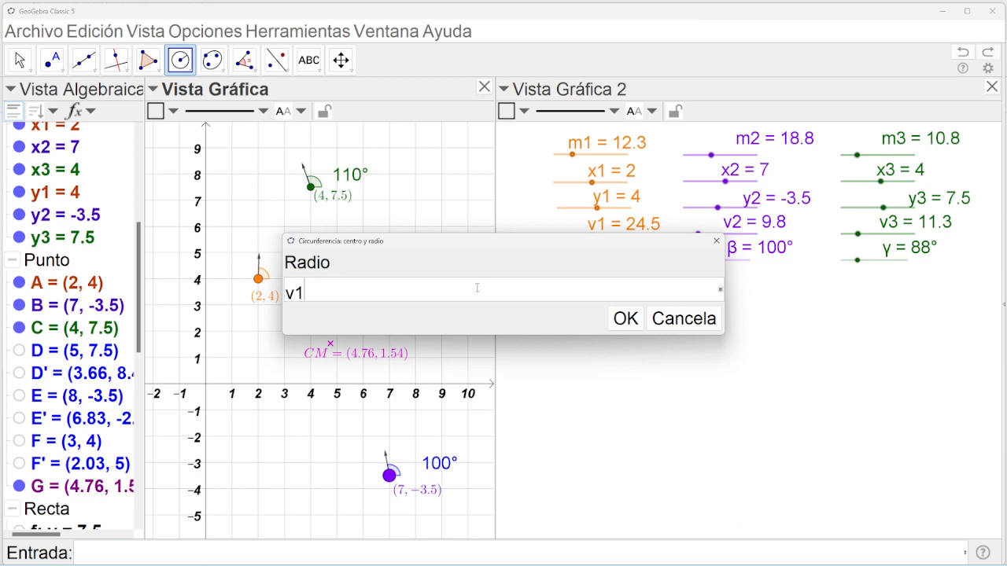
left_click(625, 318)
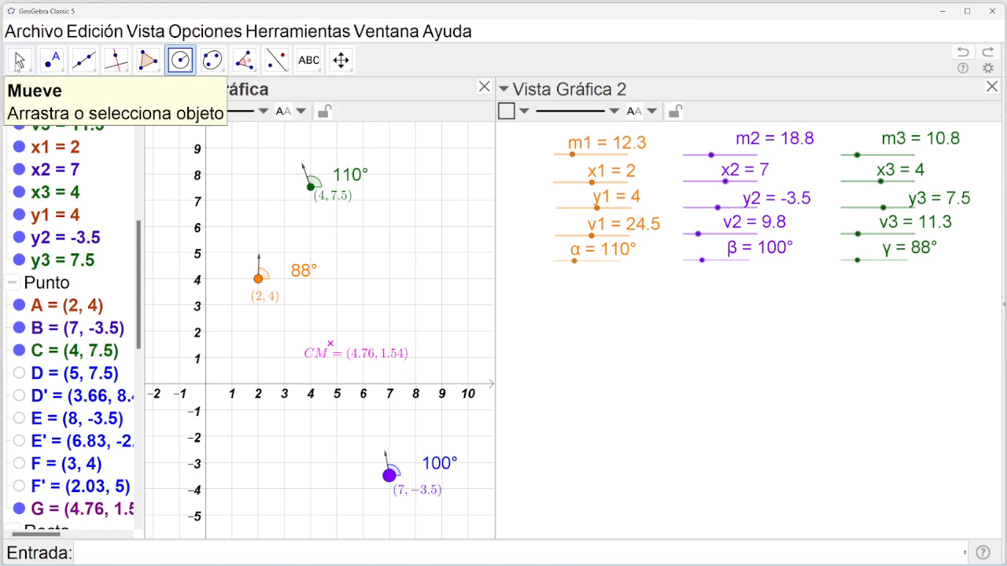
Lower the v1 slider to 3, shrinking the circle.
left_click(20, 63)
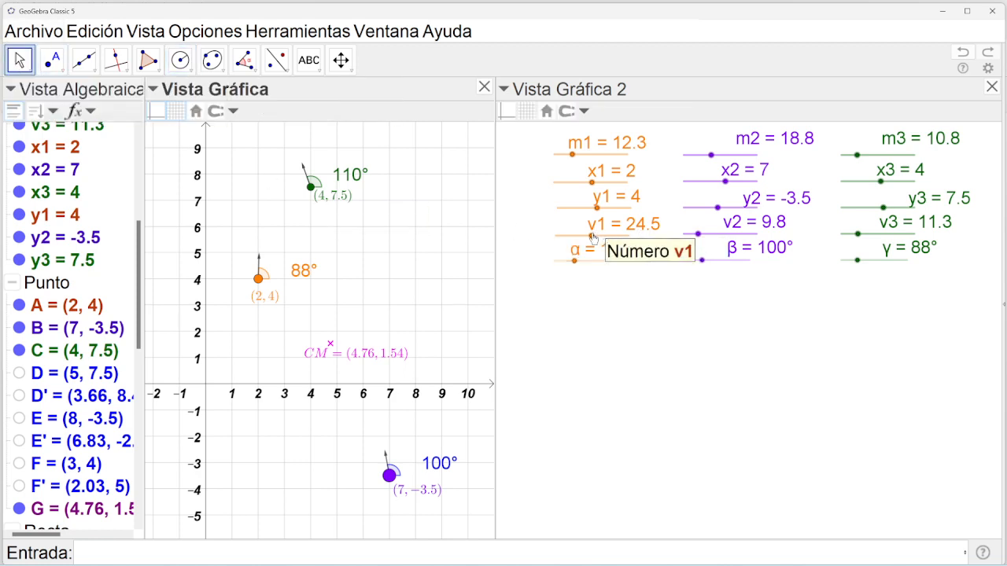
left_click_drag(592, 236, 560, 236)
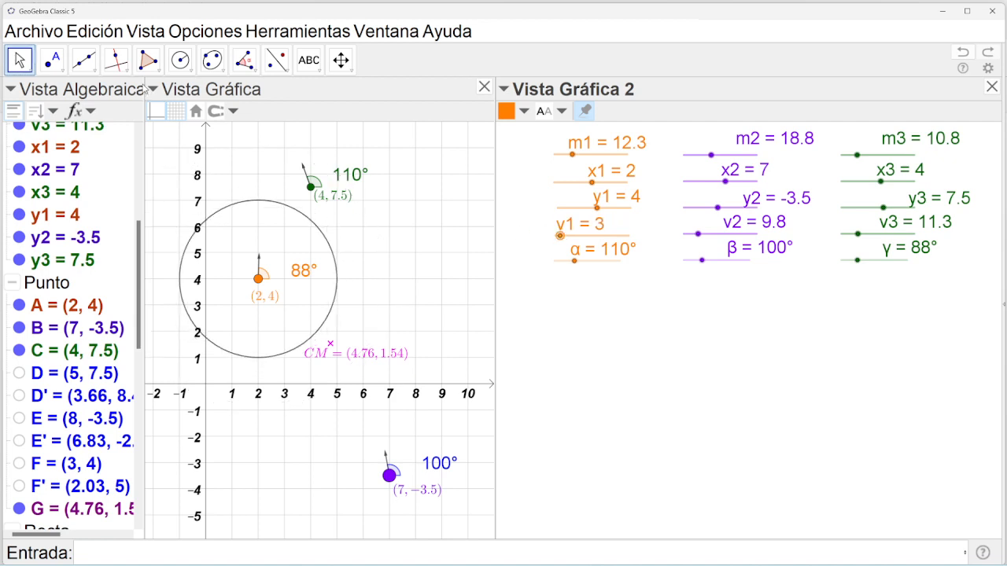
left_click(118, 67)
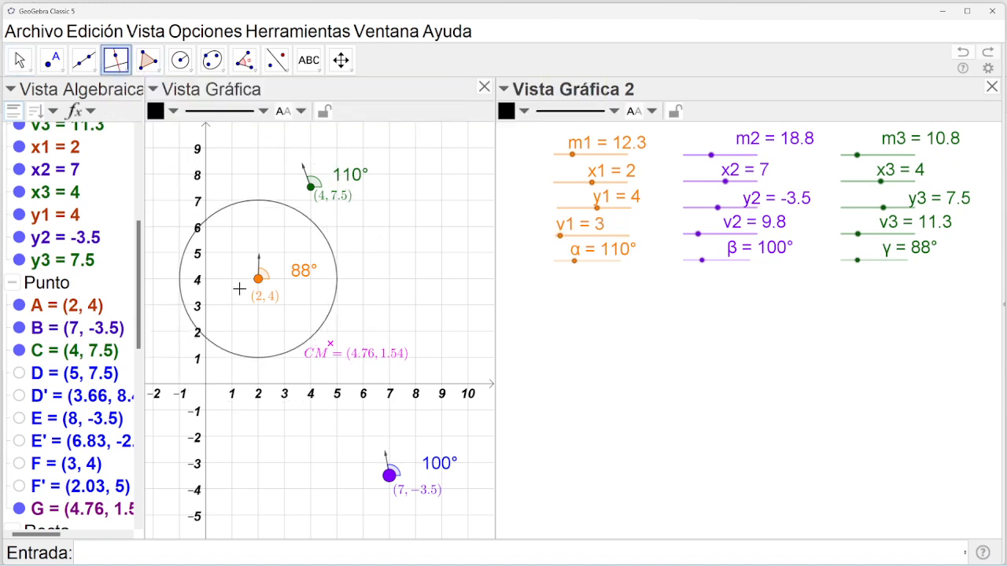
Draw the line y = 4 through A and mark its intersection H with the circle.
left_click(259, 279)
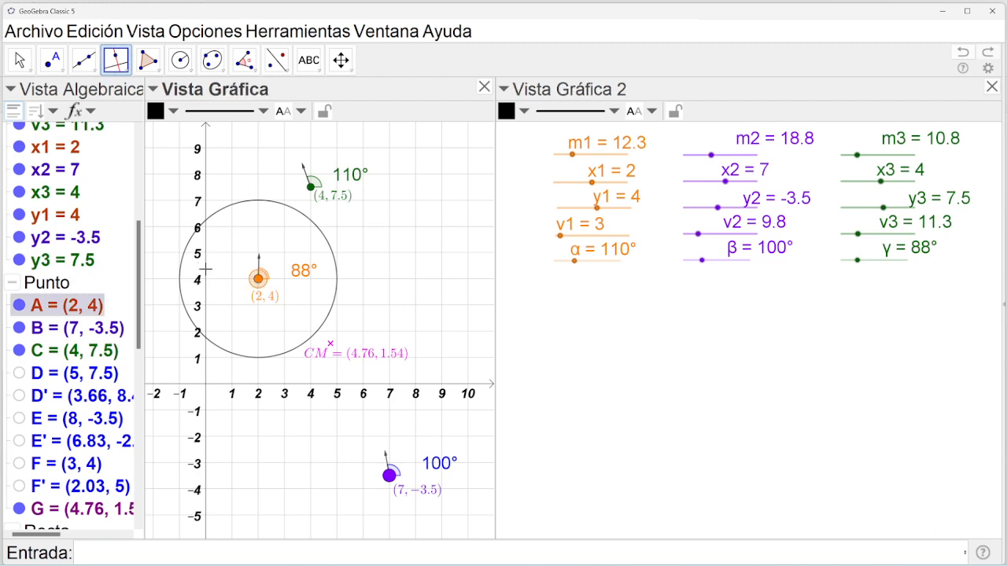
left_click(206, 270)
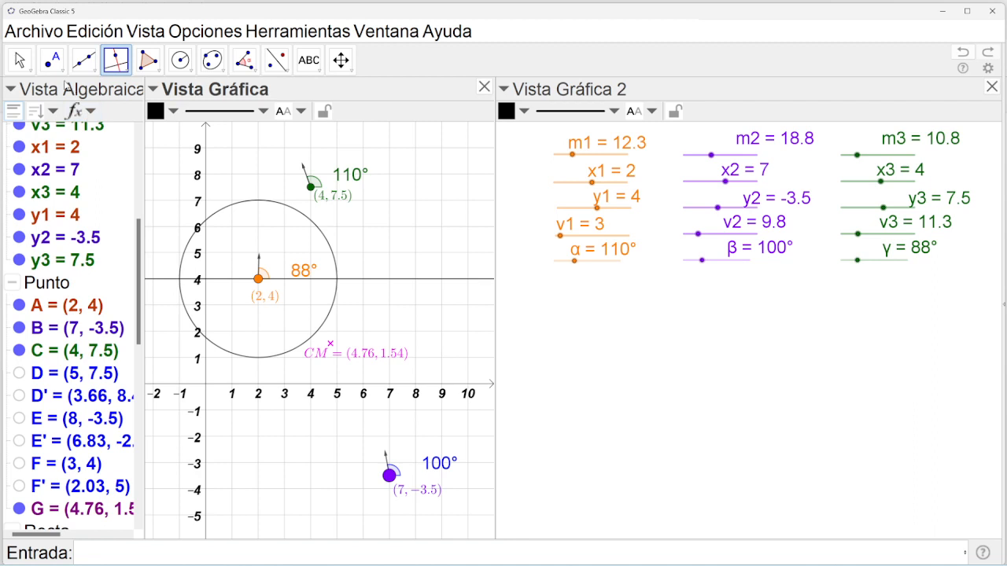
left_click(52, 60)
left_click(158, 177)
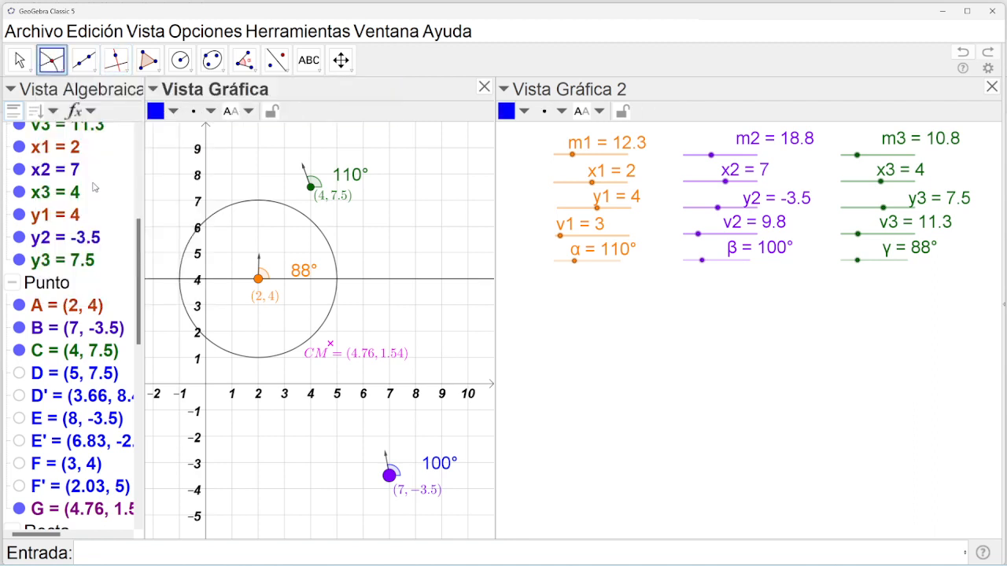
left_click(338, 282)
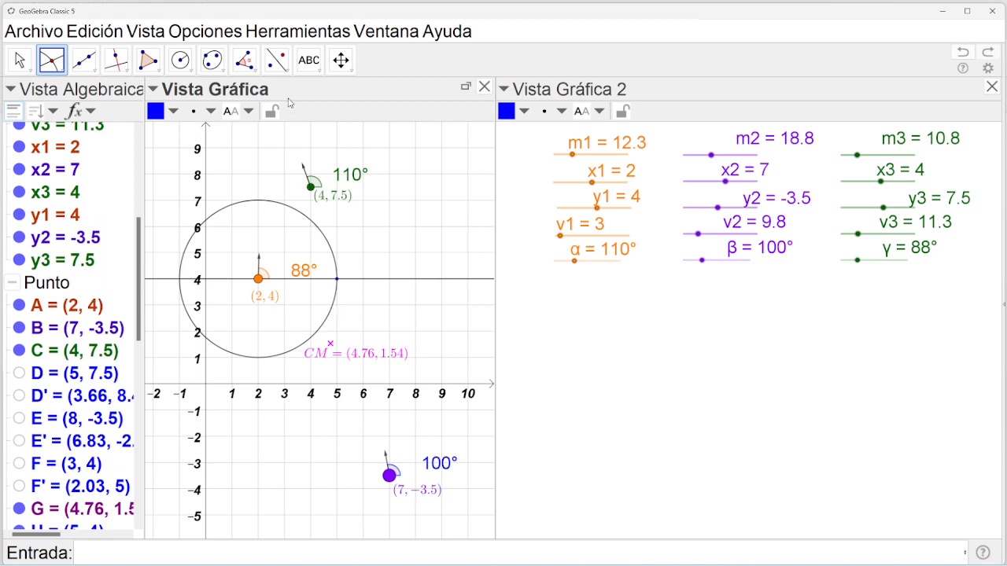
Create an angle of amplitude α (110°) at vertex A starting from H.
left_click(244, 60)
left_click(275, 88)
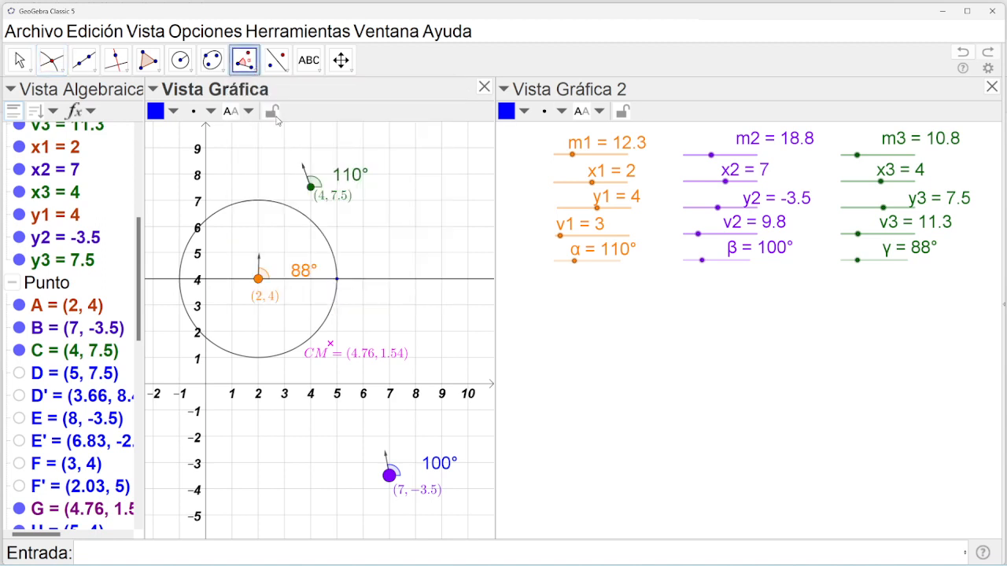
left_click(337, 280)
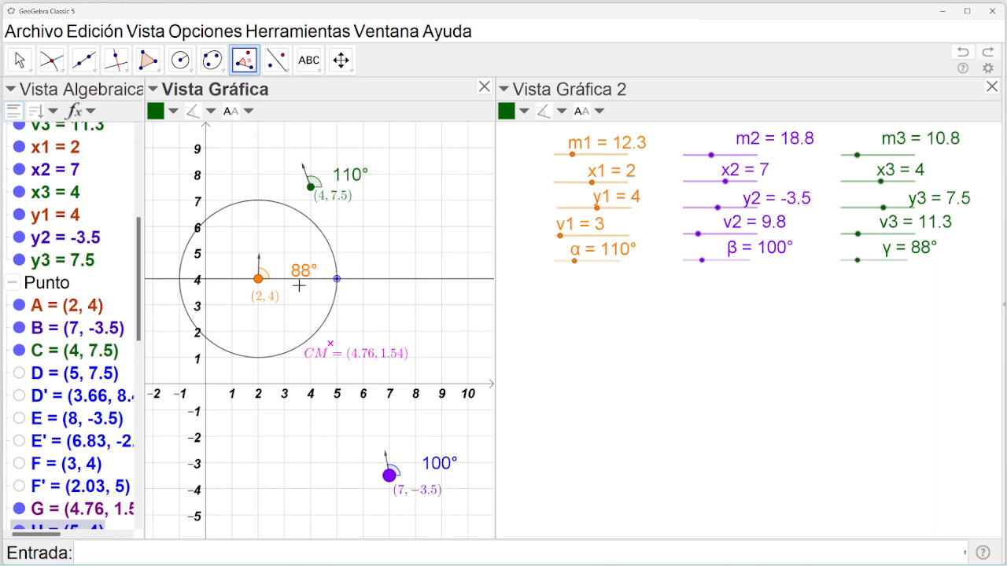
left_click(259, 280)
key("BackSpace")
key("BackSpace")
key("BackSpace")
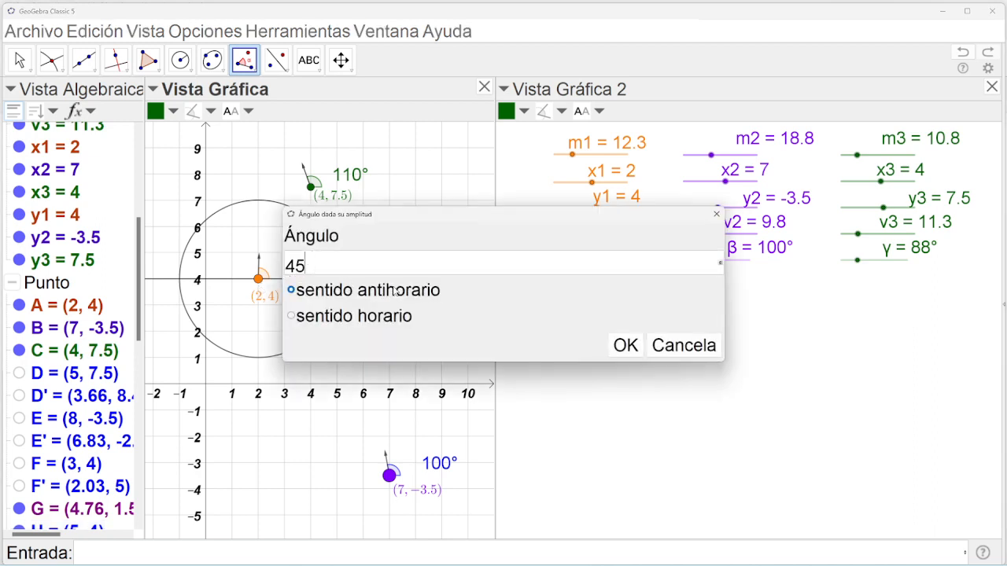
left_click(721, 268)
left_click(542, 114)
left_click(626, 346)
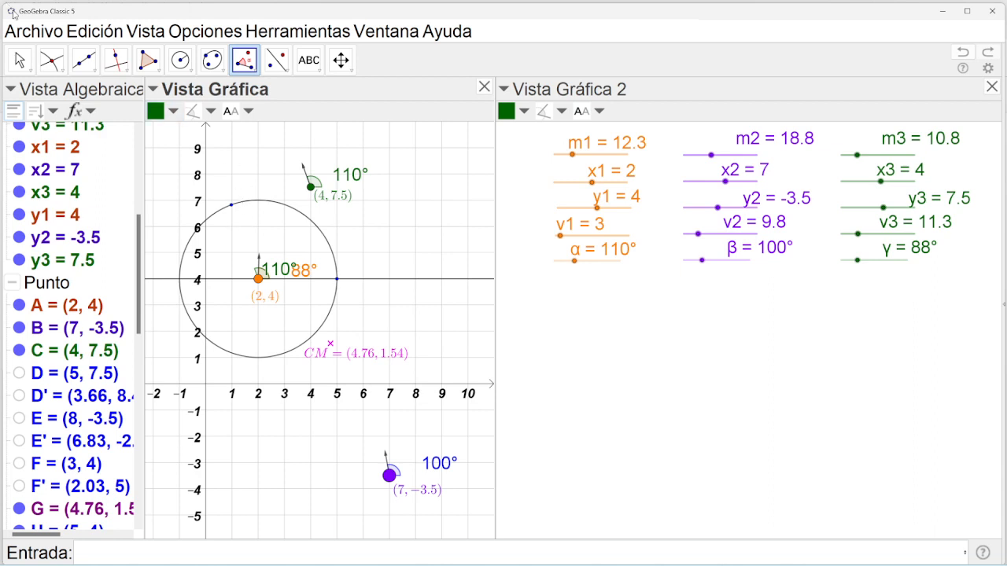
Draw a vector from A to the rotated point on the circle.
left_click(93, 71)
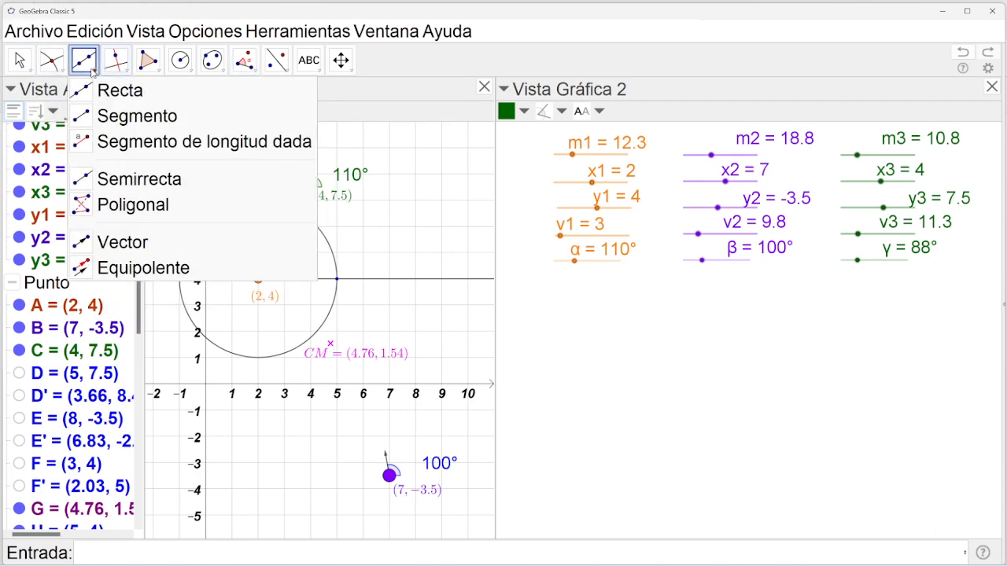
left_click(107, 246)
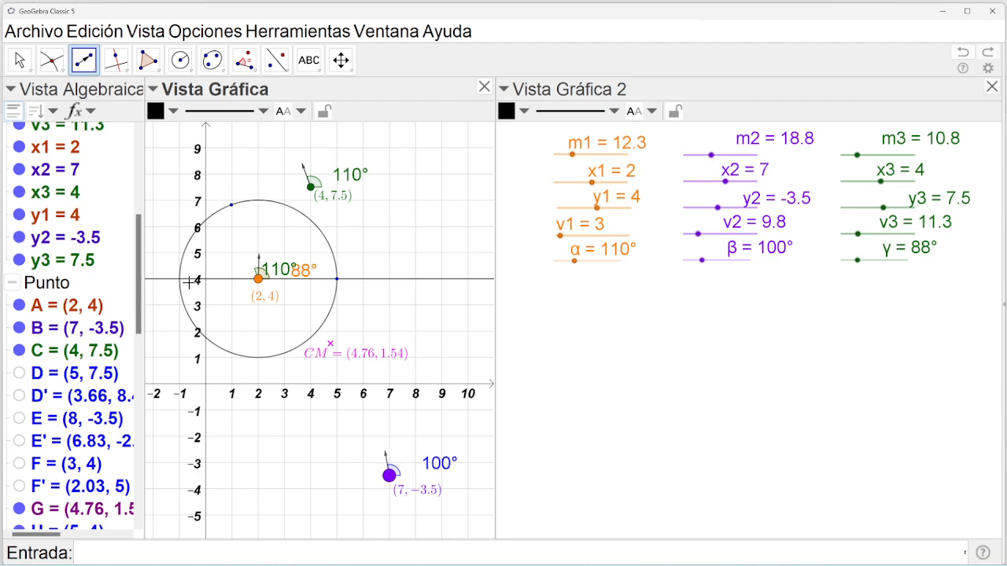
left_click(260, 282)
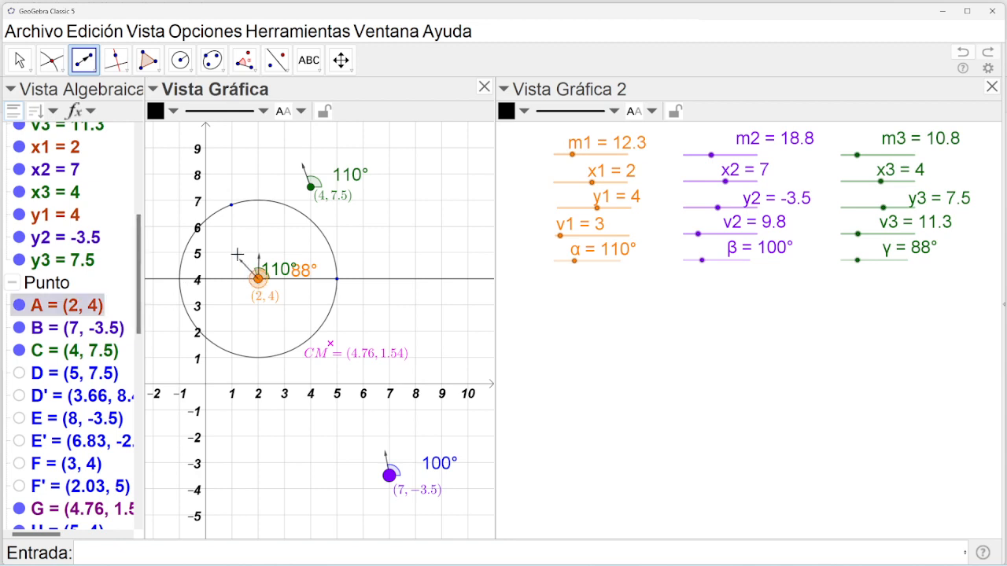
left_click(231, 207)
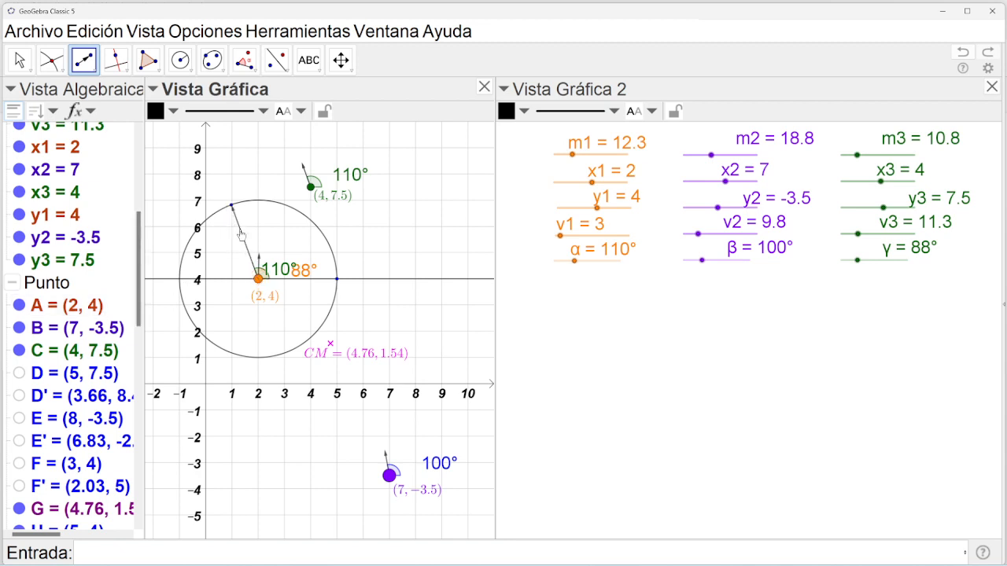
Hide circle k, point H and line y = 4, and lower v1 to 1.5.
left_click(20, 59)
left_click_drag(142, 250, 143, 155)
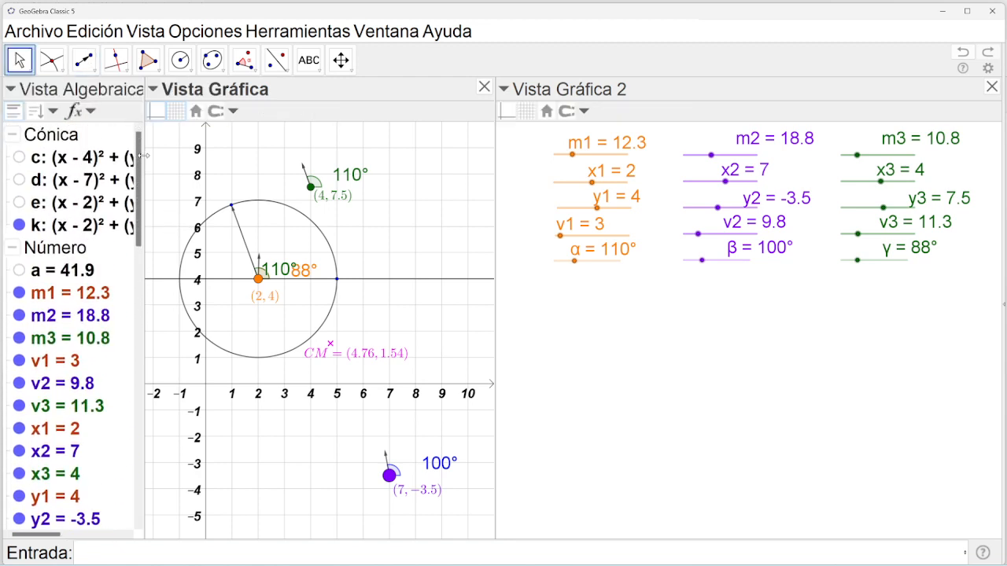
left_click(19, 227)
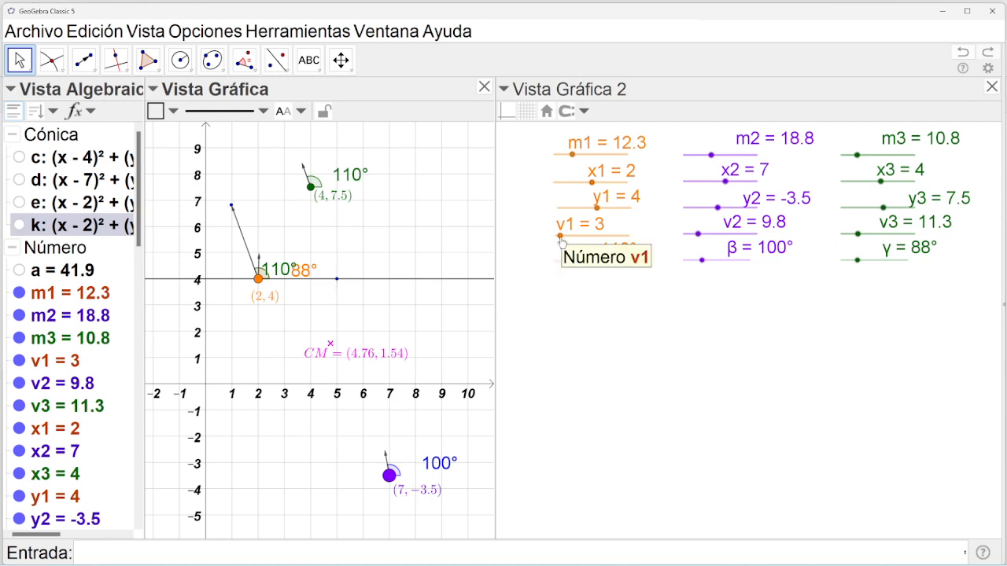
left_click_drag(563, 243, 562, 240)
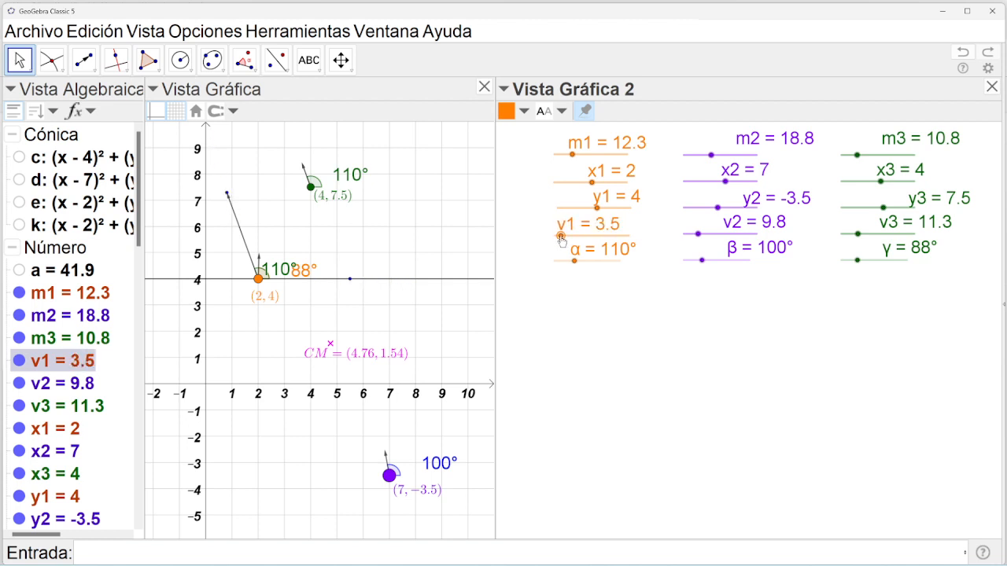
left_click(350, 281)
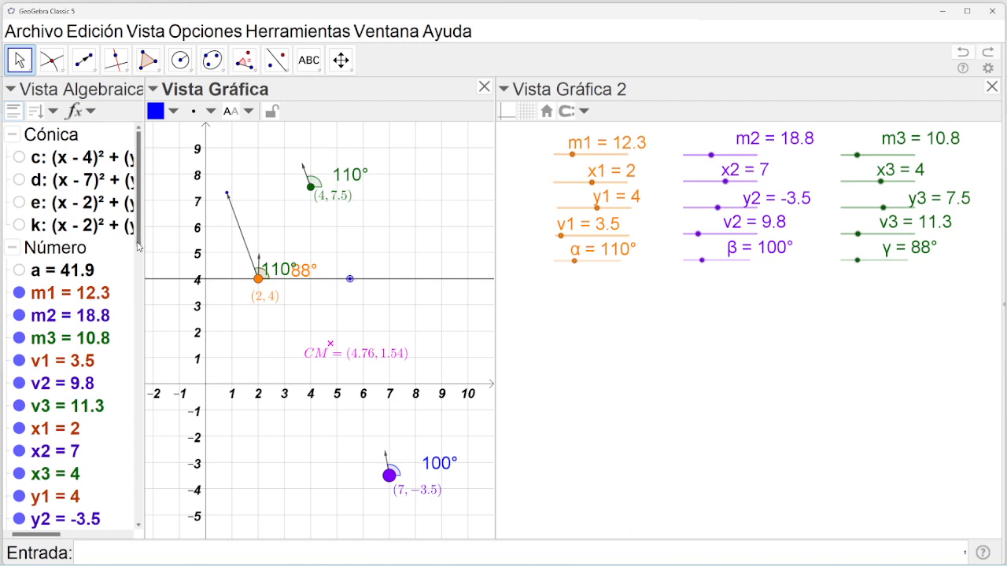
left_click_drag(138, 246, 146, 379)
left_click(20, 313)
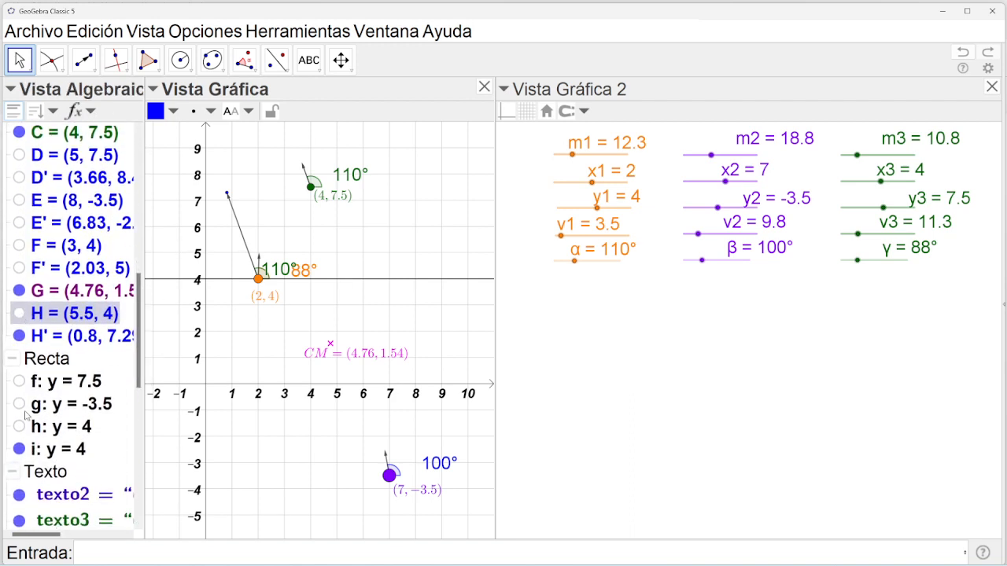
left_click(20, 449)
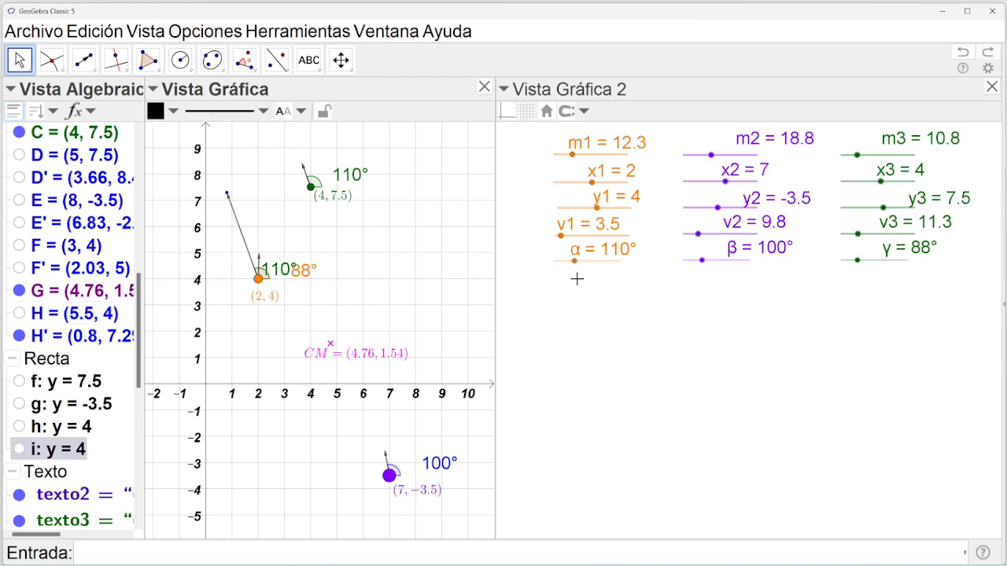
left_click_drag(563, 241, 558, 244)
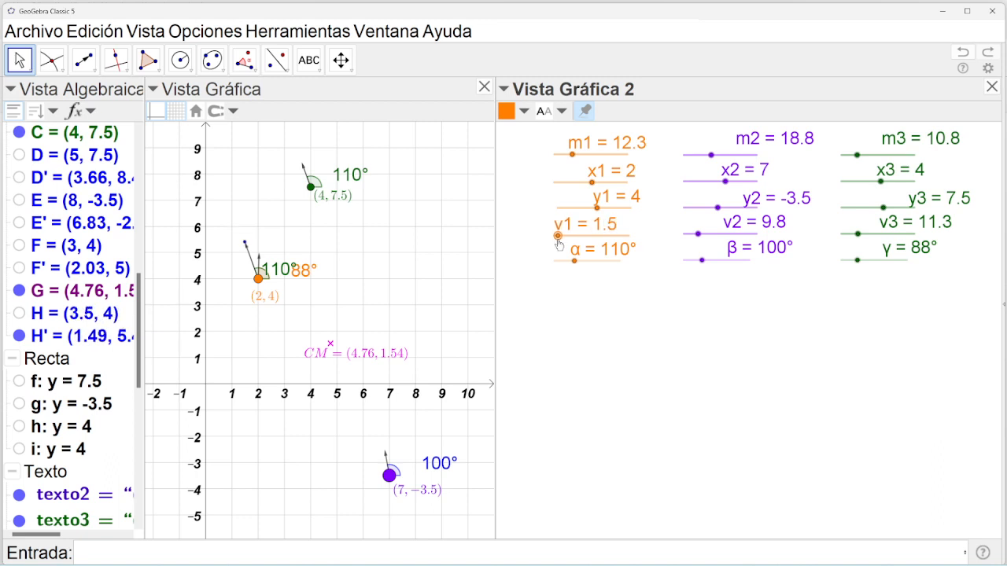
Undo six times, removing the v1 changes, vector, and rotated point.
left_click(963, 52)
left_click(963, 52)
left_click(963, 52)
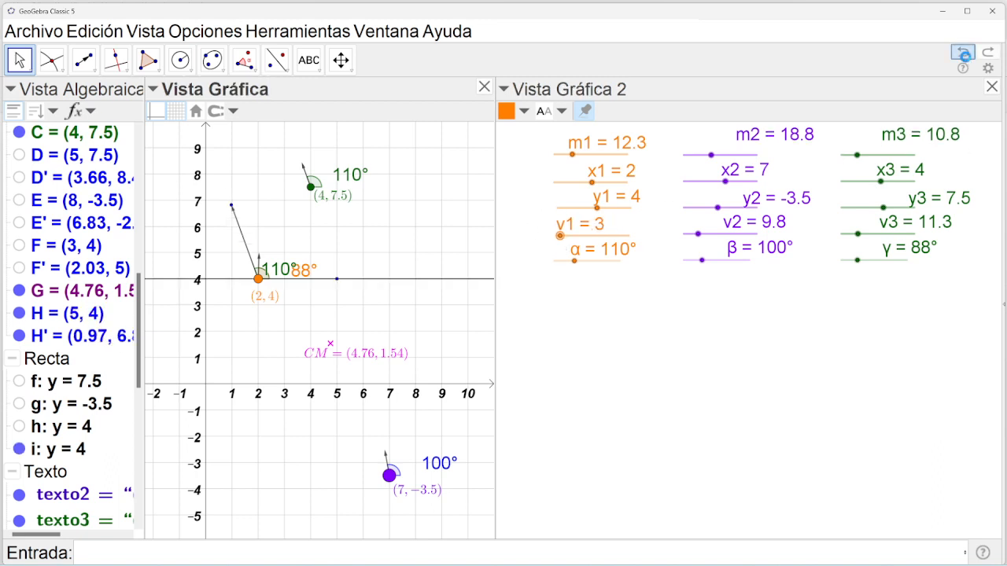
left_click(963, 52)
left_click(963, 51)
left_click(963, 52)
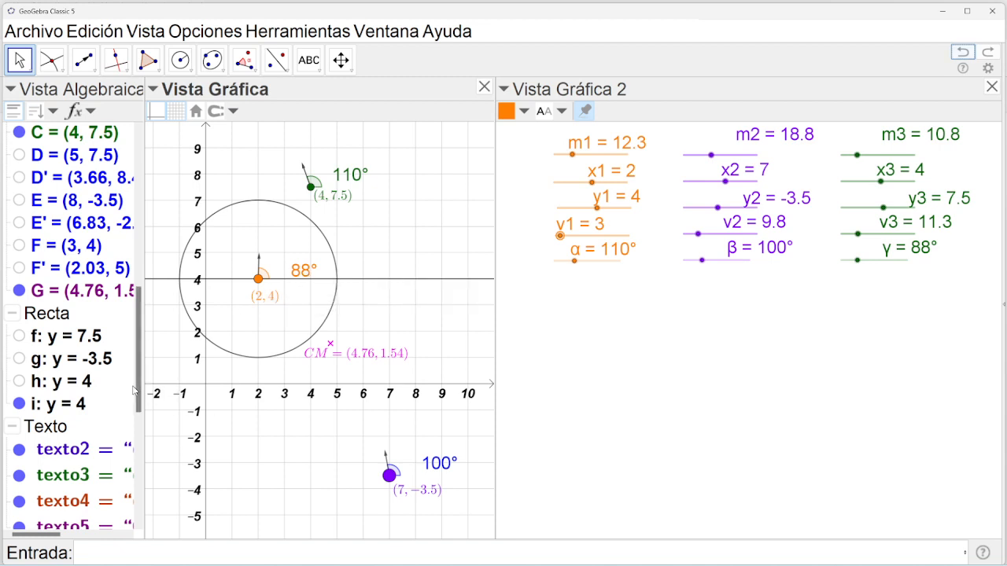
View angle ζ's definition without changes, then undo twice, removing line y = 4 and the circle.
left_click_drag(140, 391, 133, 507)
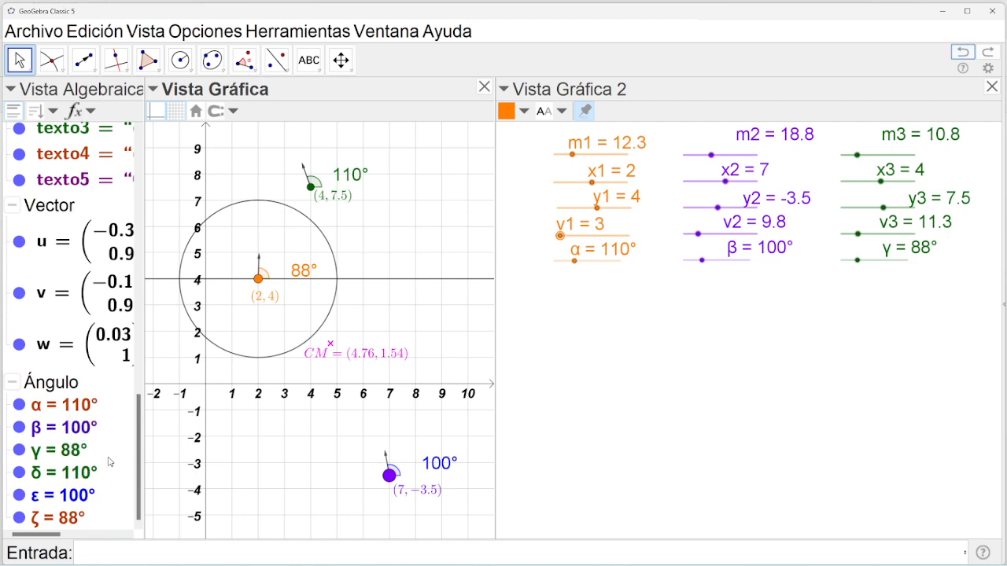
double_click(71, 519)
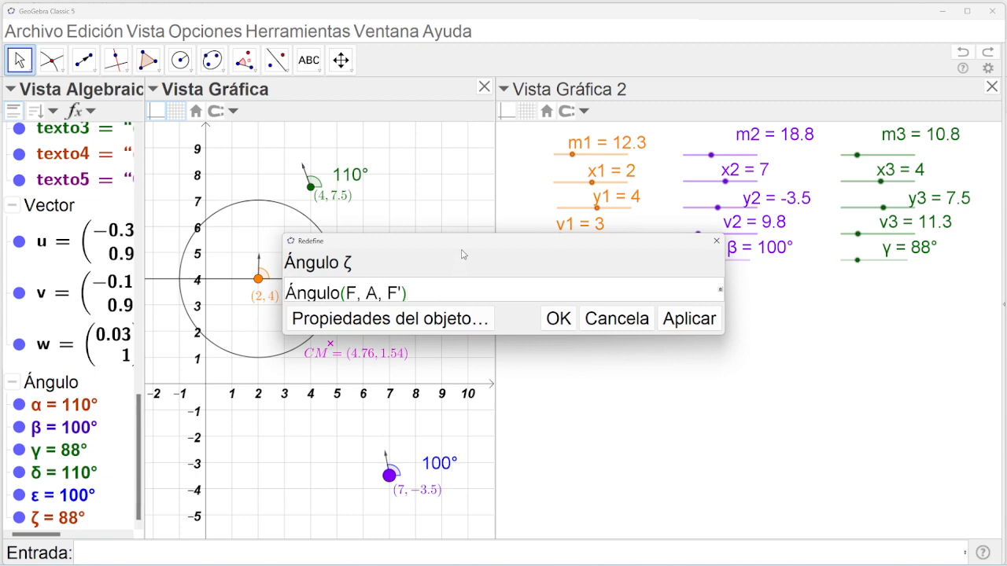
left_click_drag(461, 254, 539, 317)
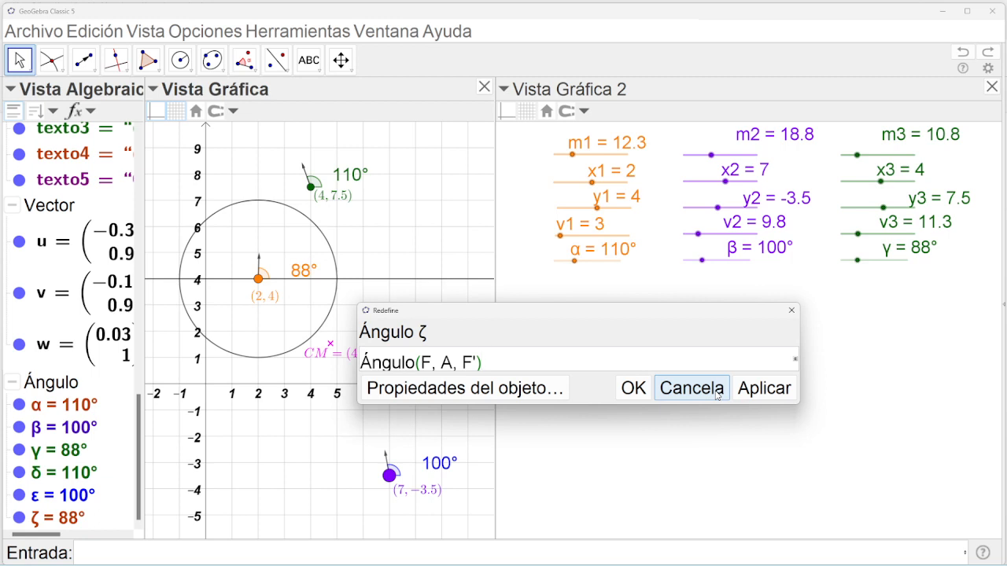
left_click(717, 389)
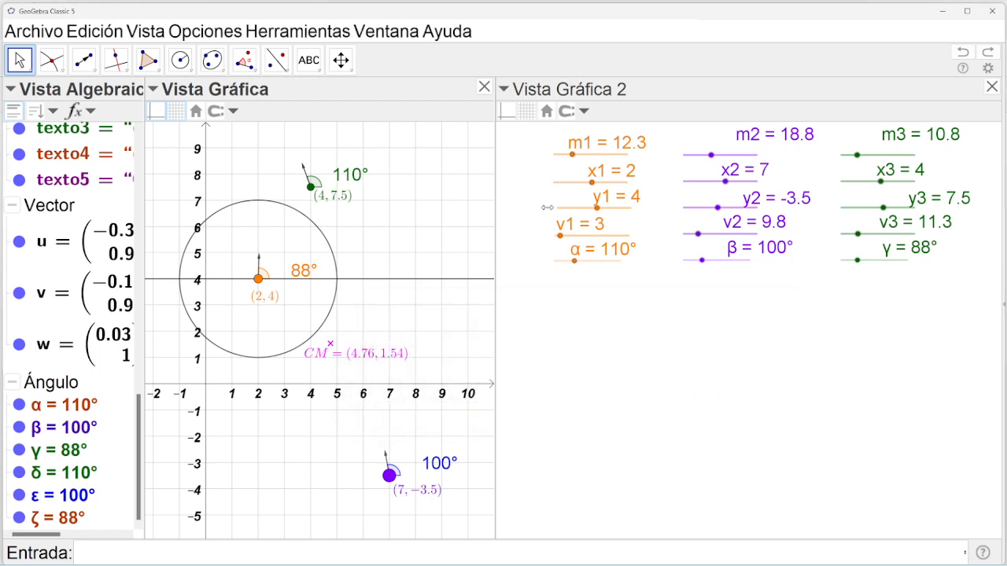
left_click(965, 54)
left_click(966, 55)
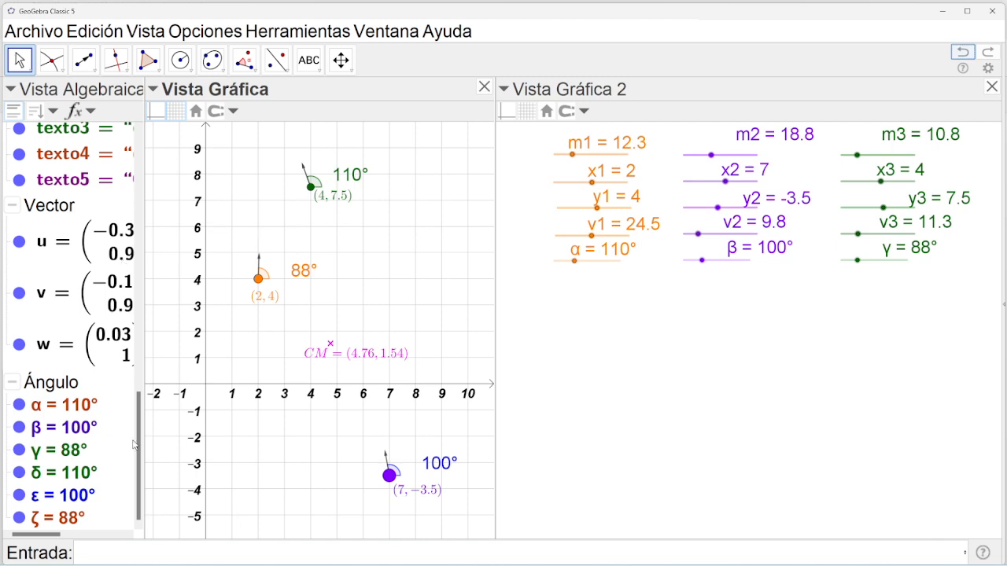
Lower slider v1 to 5 and delete circle k from the Algebra view.
left_click_drag(138, 444, 153, 166)
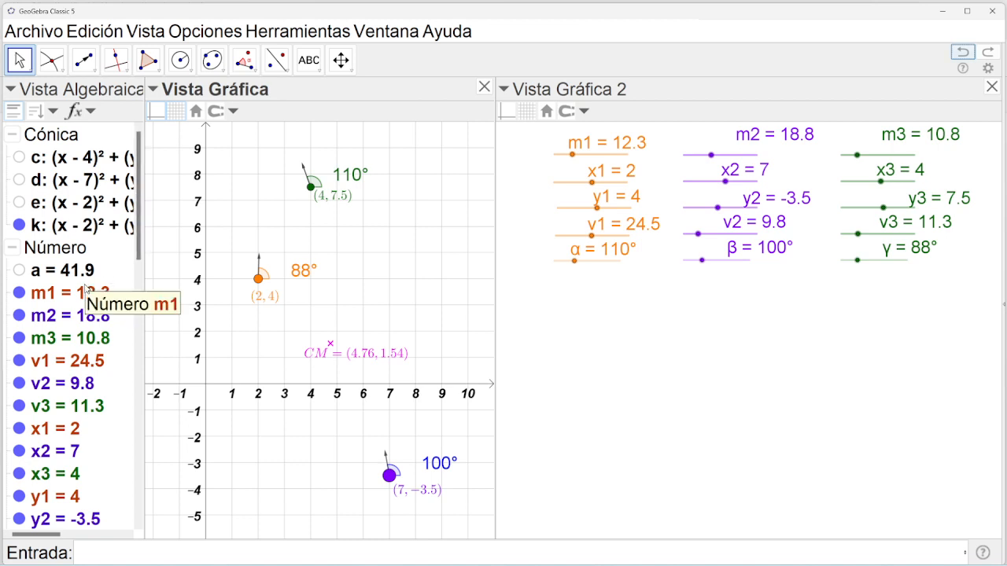
left_click(21, 232)
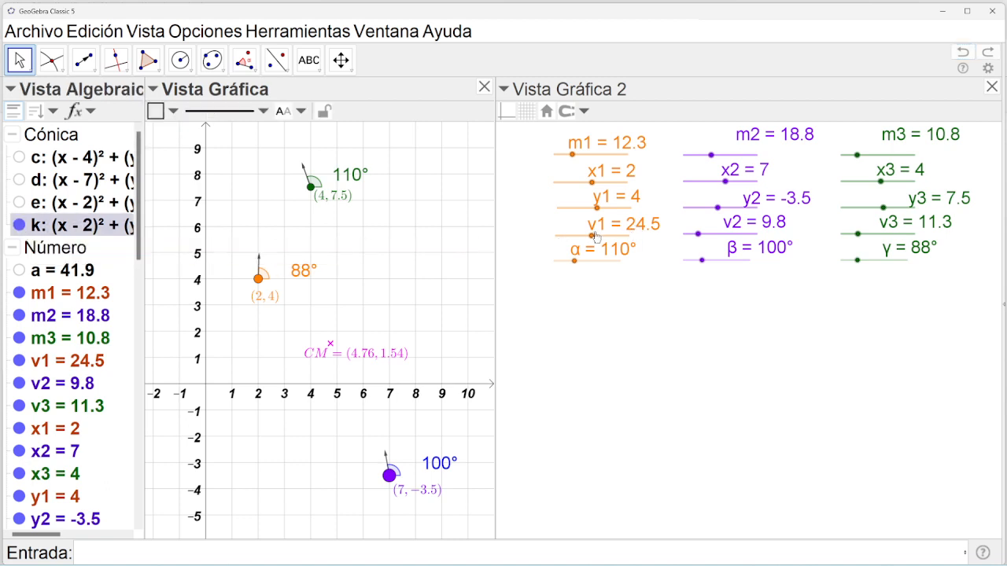
left_click_drag(592, 235, 563, 236)
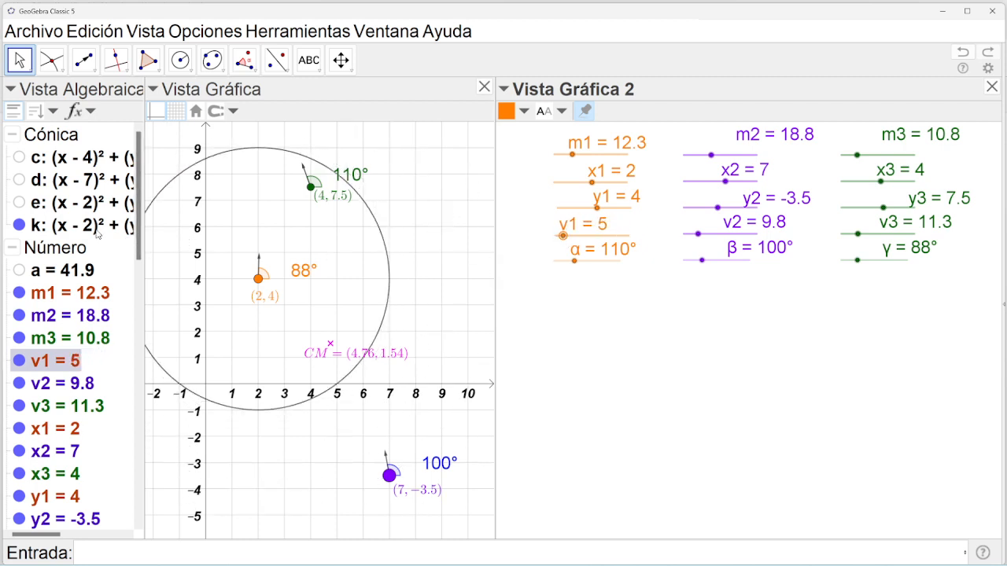
right_click(97, 229)
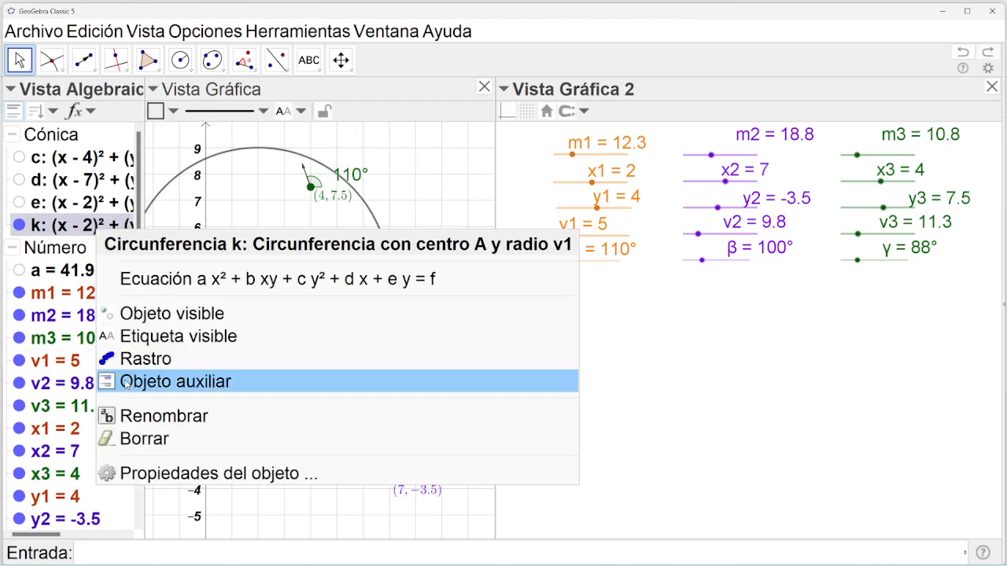
left_click(156, 438)
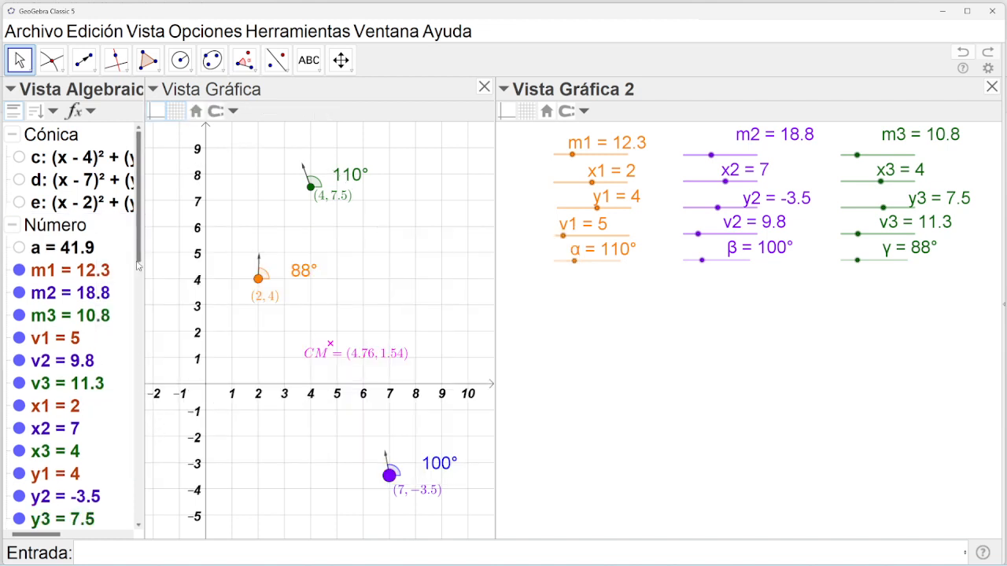
left_click_drag(138, 252, 142, 519)
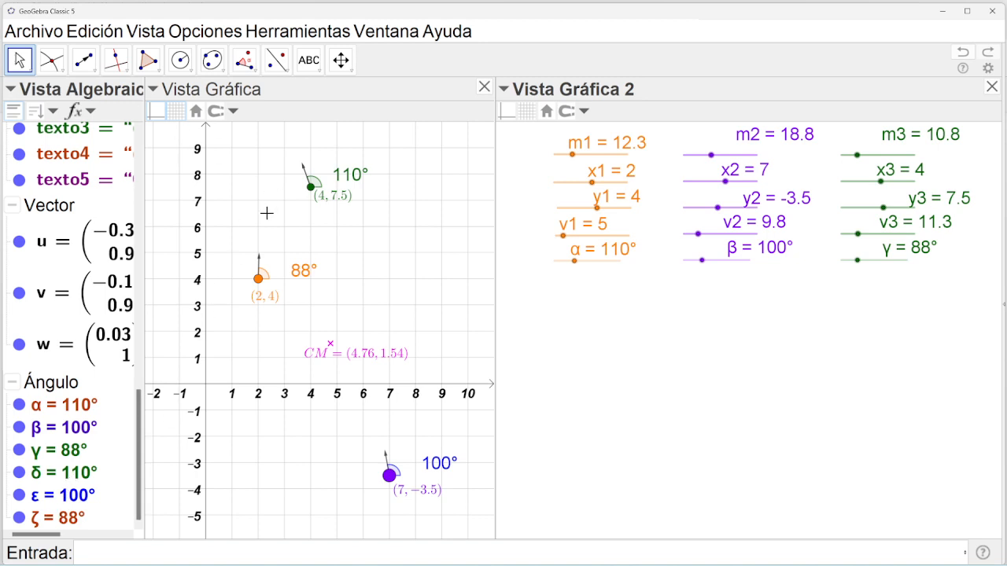
left_click(267, 278)
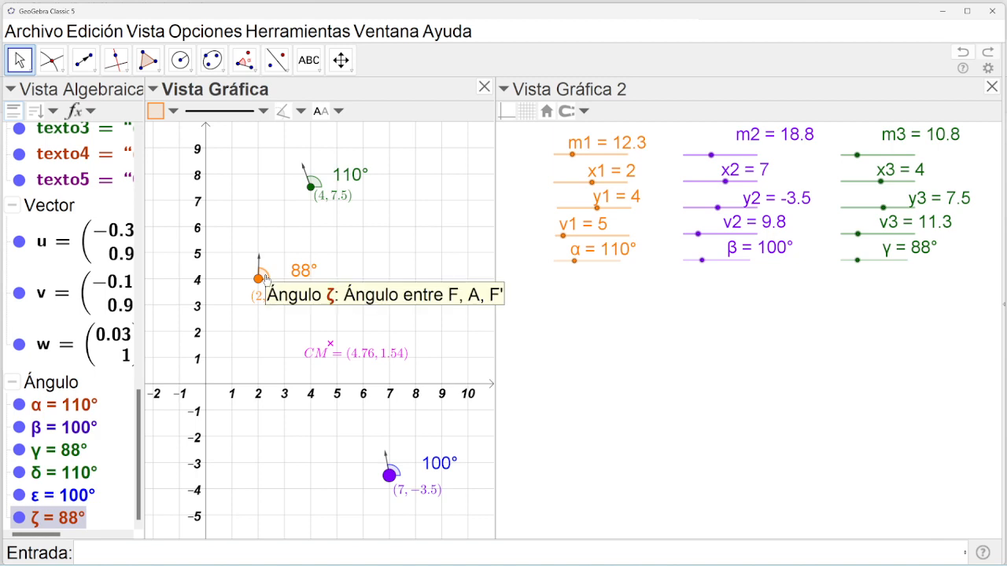
double_click(49, 516)
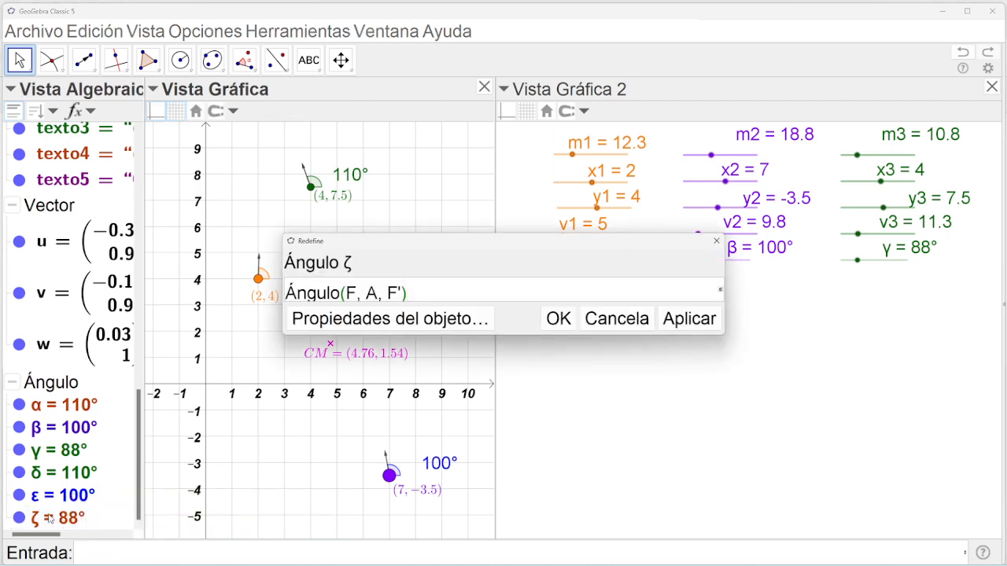
left_click(615, 319)
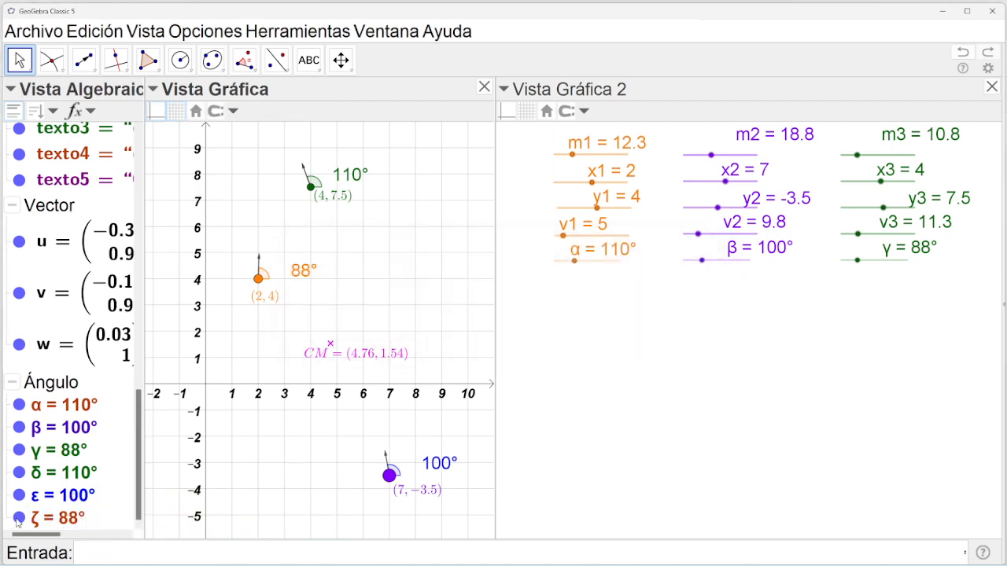
right_click(74, 523)
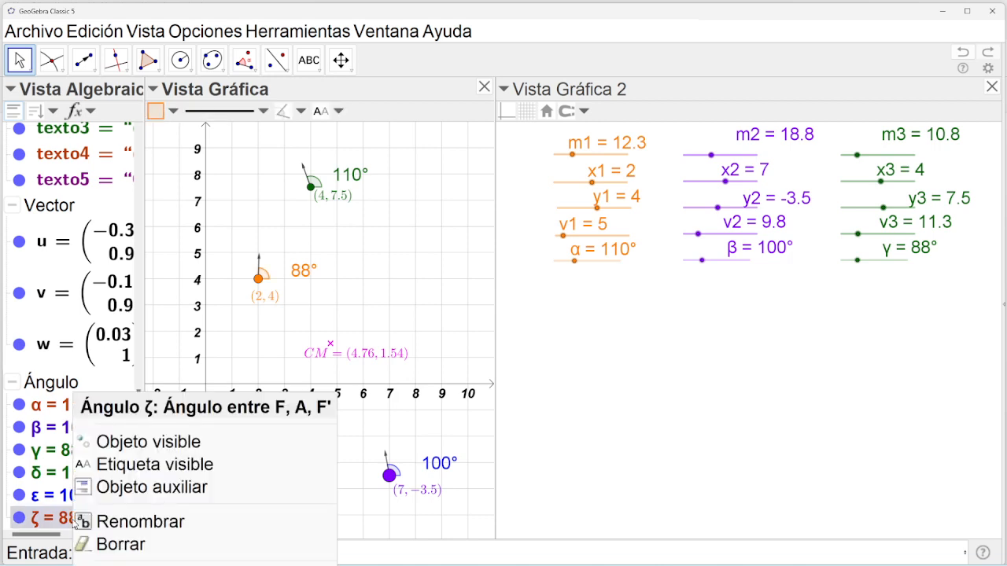
Redefine F' as Rota(F, α, A), so the angle at (2, 4) reads 110°.
left_click(140, 304)
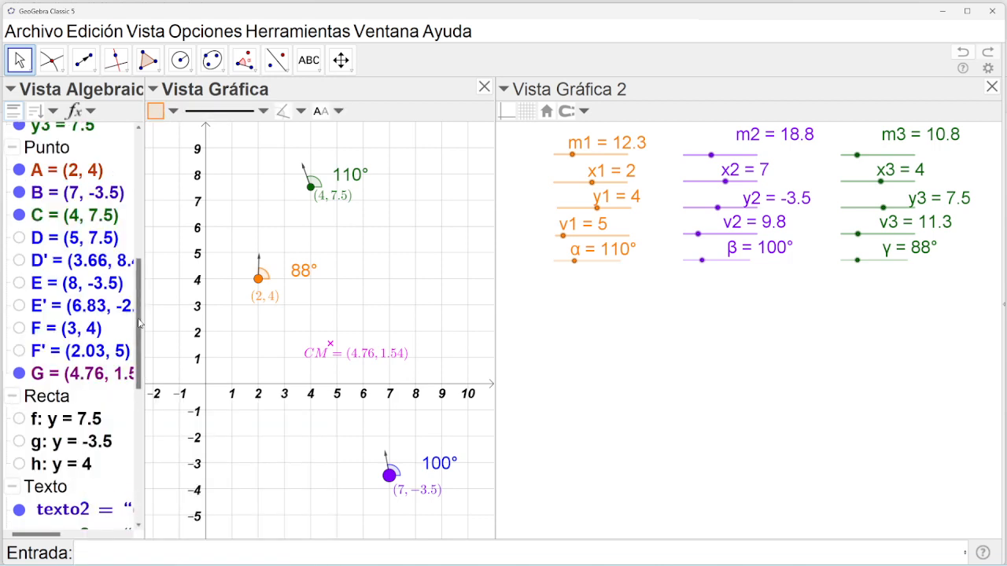
double_click(82, 355)
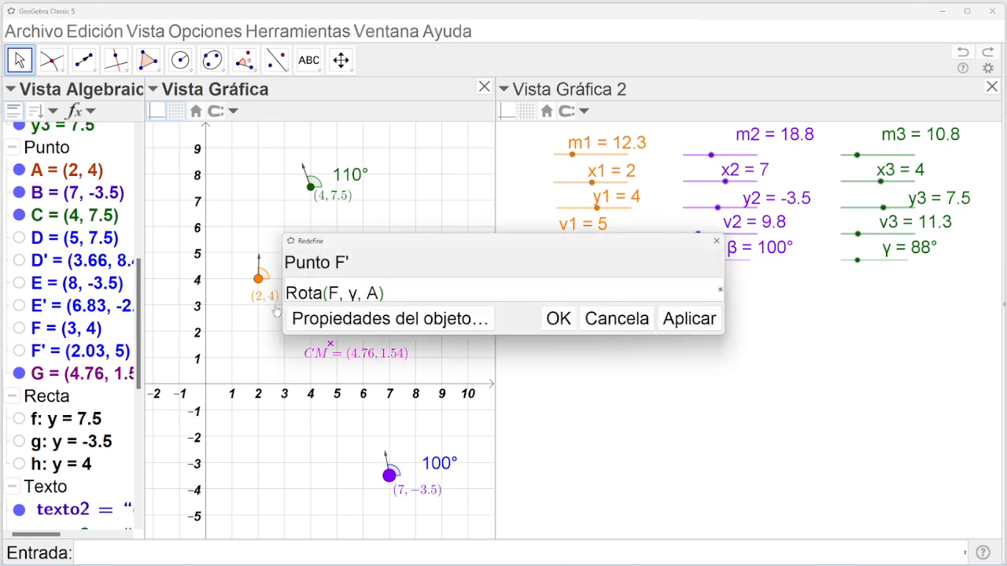
double_click(354, 293)
key("BackSpace")
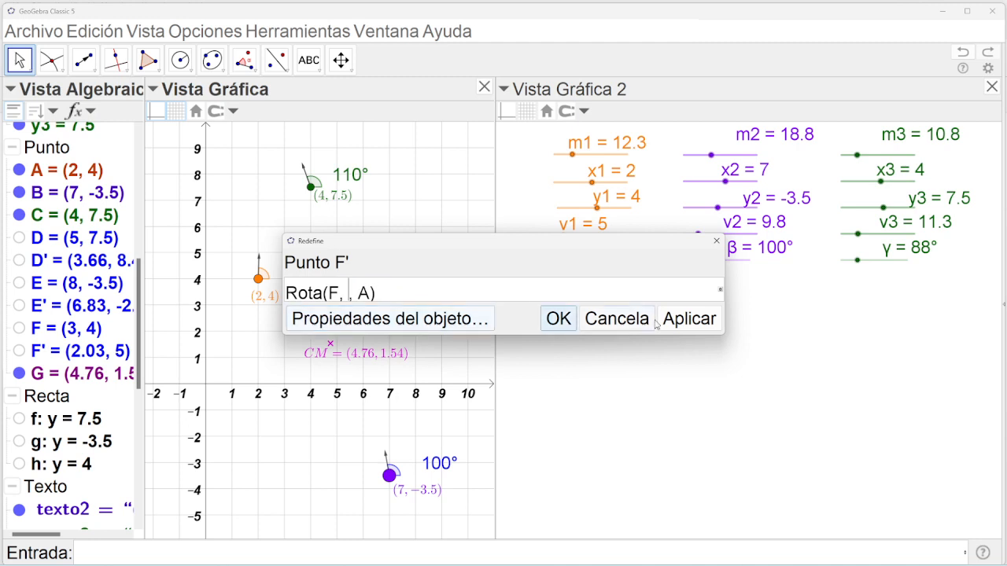
left_click(720, 290)
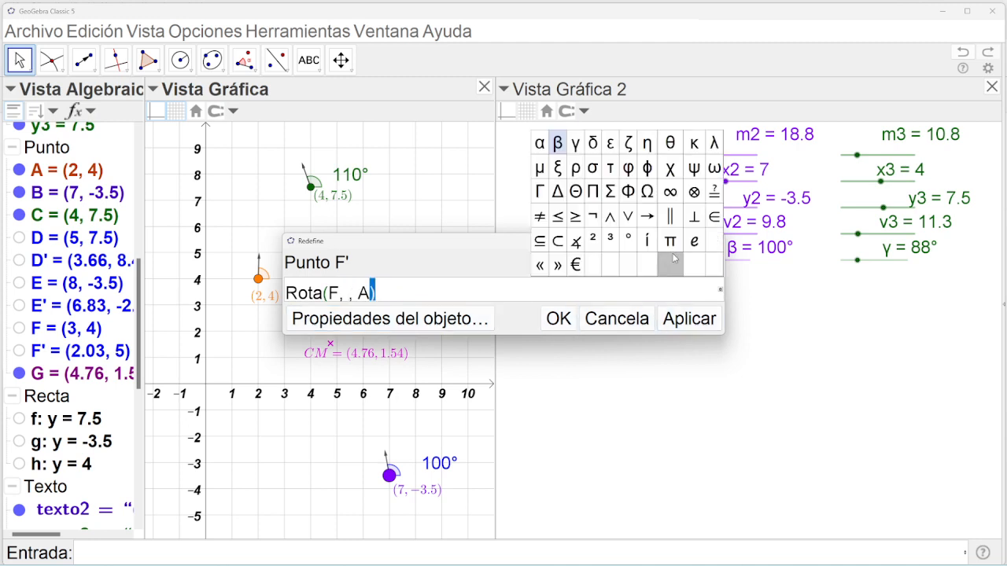
left_click(544, 148)
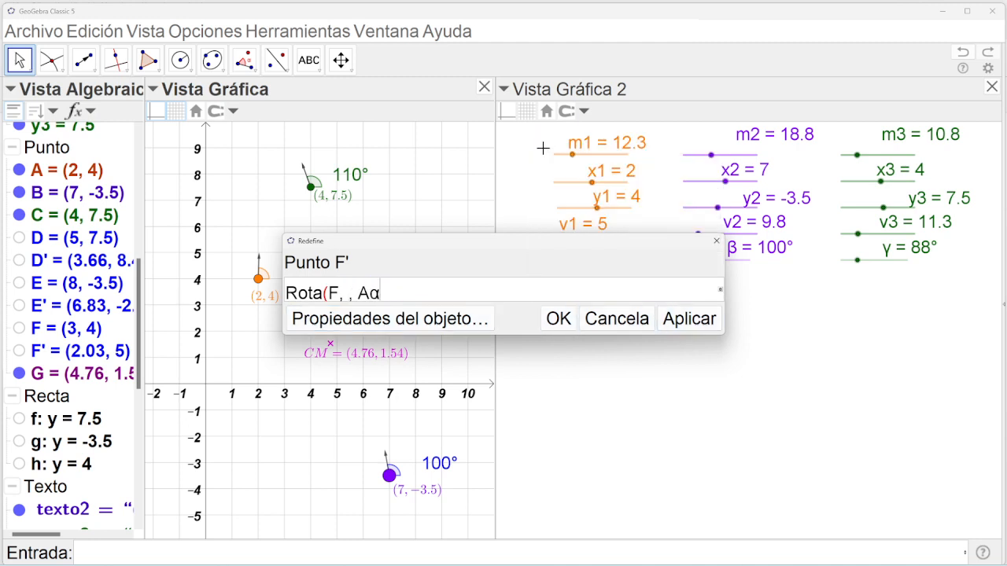
key("BackSpace")
left_click(721, 292)
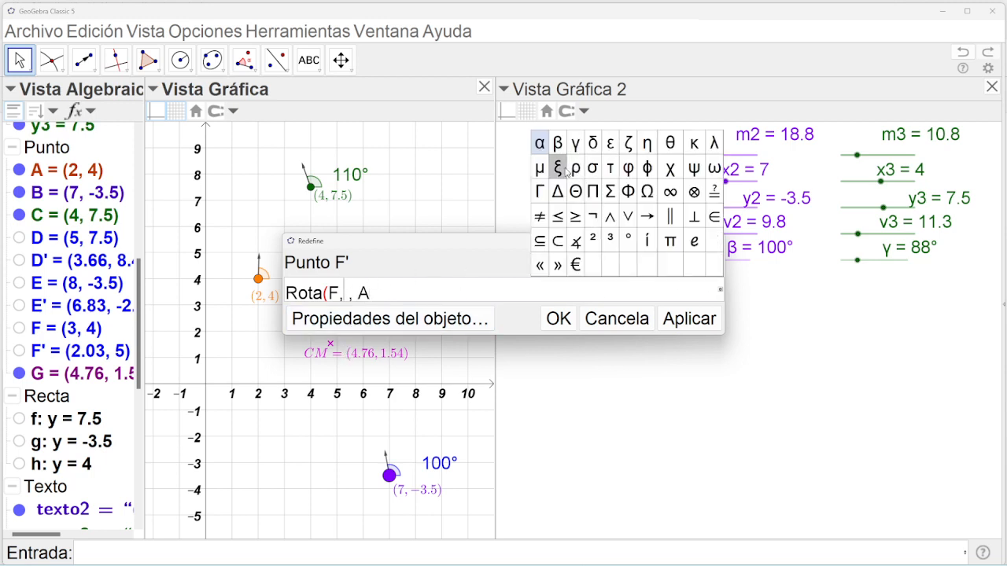
left_click(540, 145)
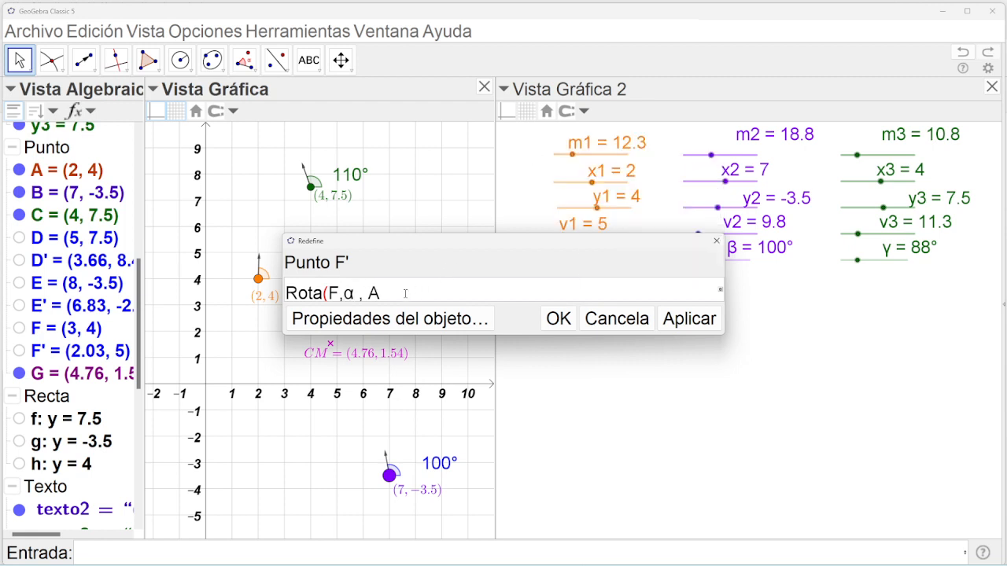
key("Left")
type(")")
left_click(689, 319)
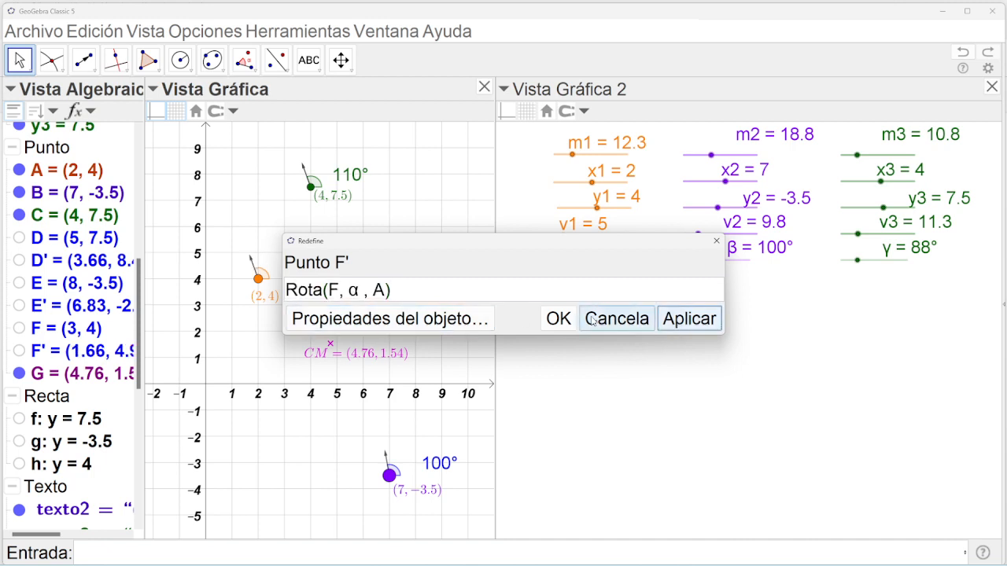
left_click(559, 319)
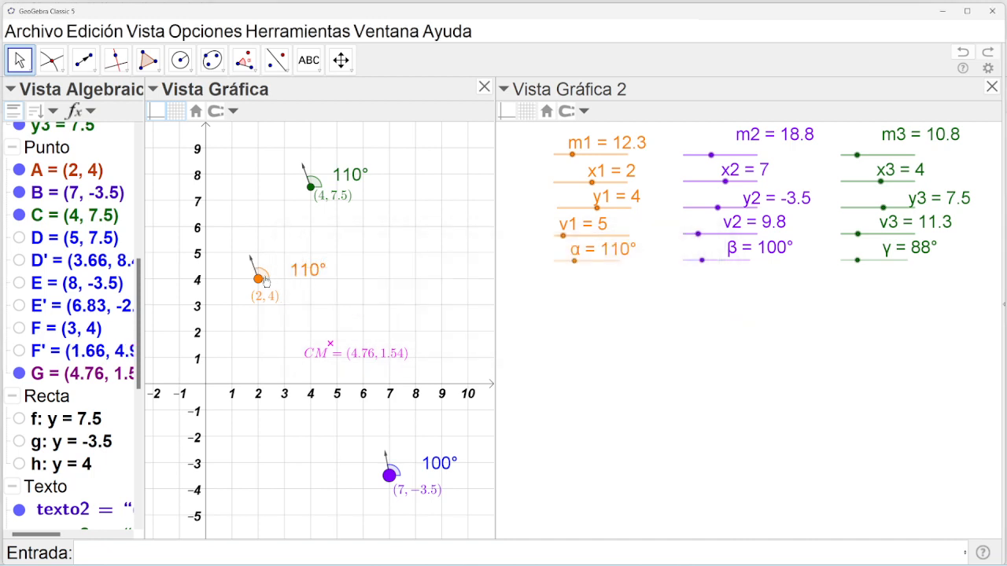
Inspect the definition of angle δ at (4, 7.5) without changing it.
left_click(317, 184)
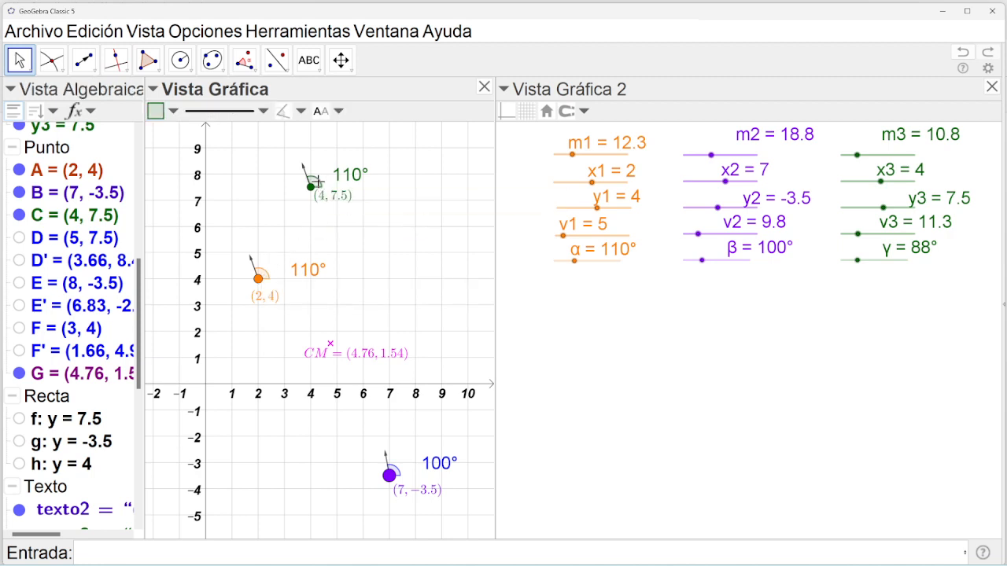
scroll(140, 340, "down", 5)
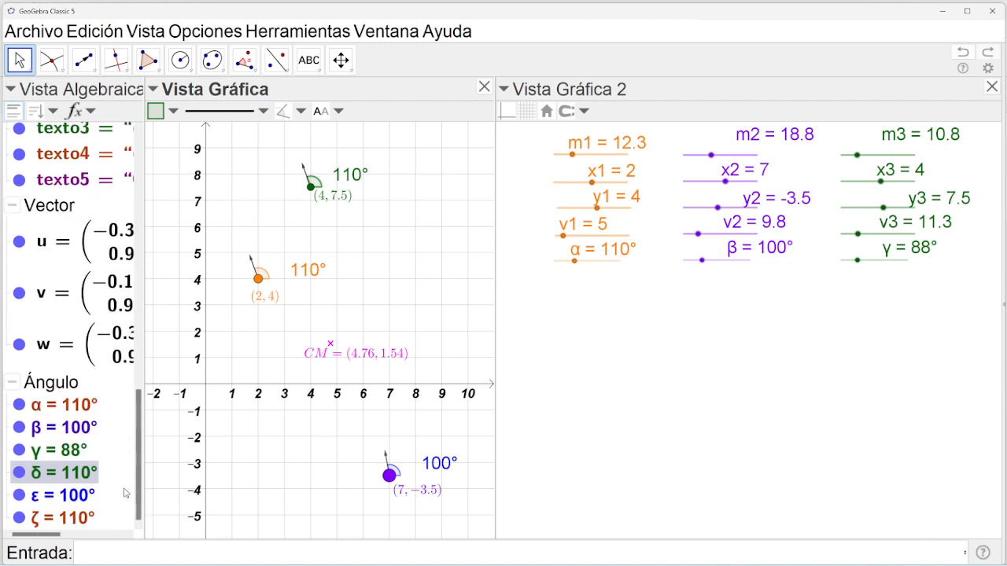
double_click(39, 474)
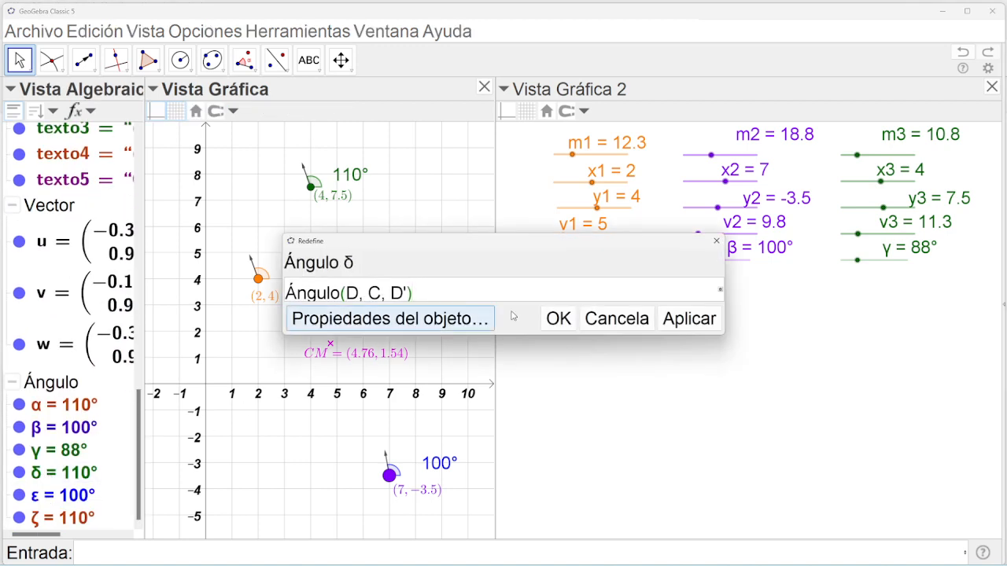
left_click(642, 320)
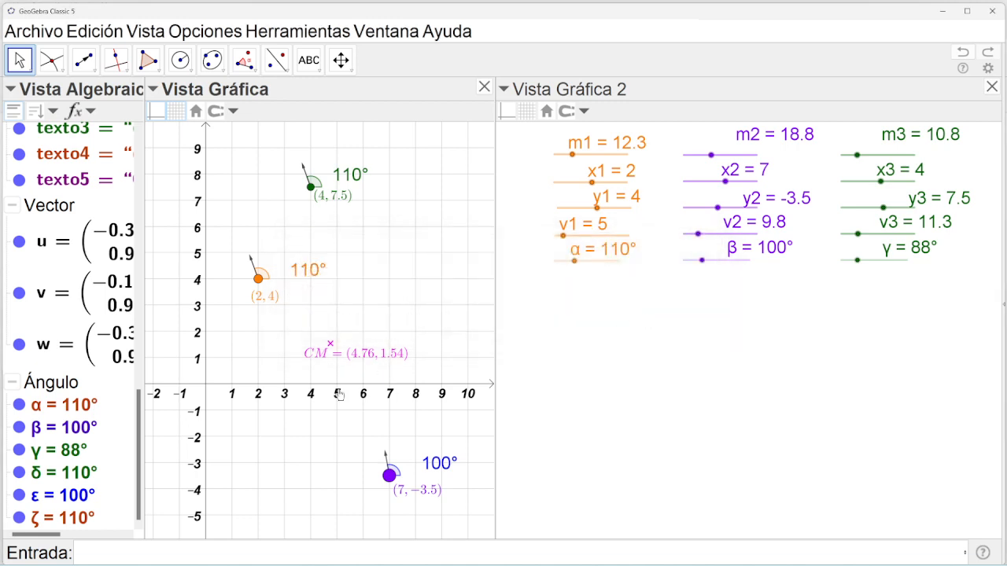
left_click_drag(143, 445, 142, 324)
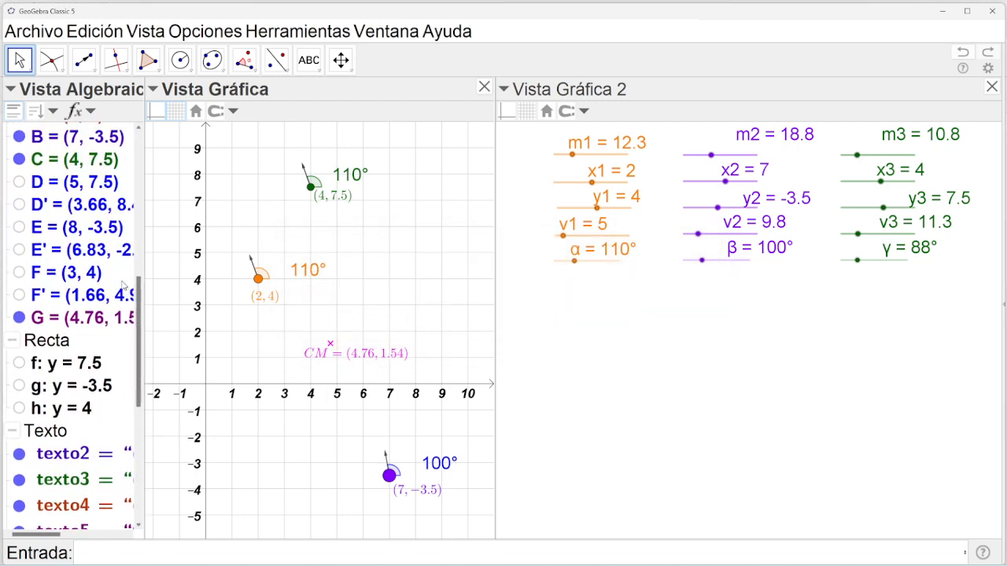
Redefine D' as Rota(D, γ, C), so the angle reads 88°.
double_click(94, 208)
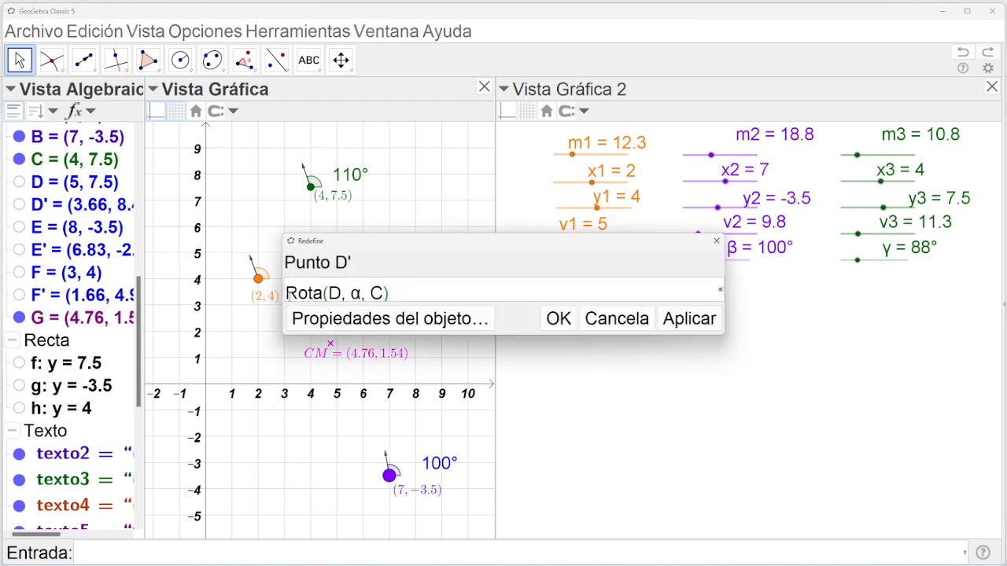
double_click(355, 292)
key("BackSpace")
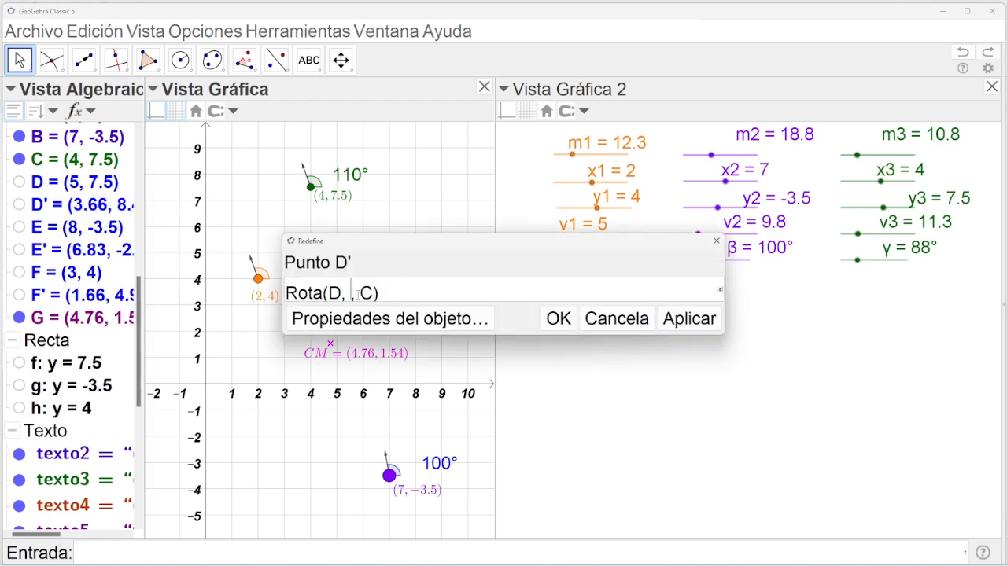
left_click(721, 293)
left_click(579, 145)
left_click(687, 323)
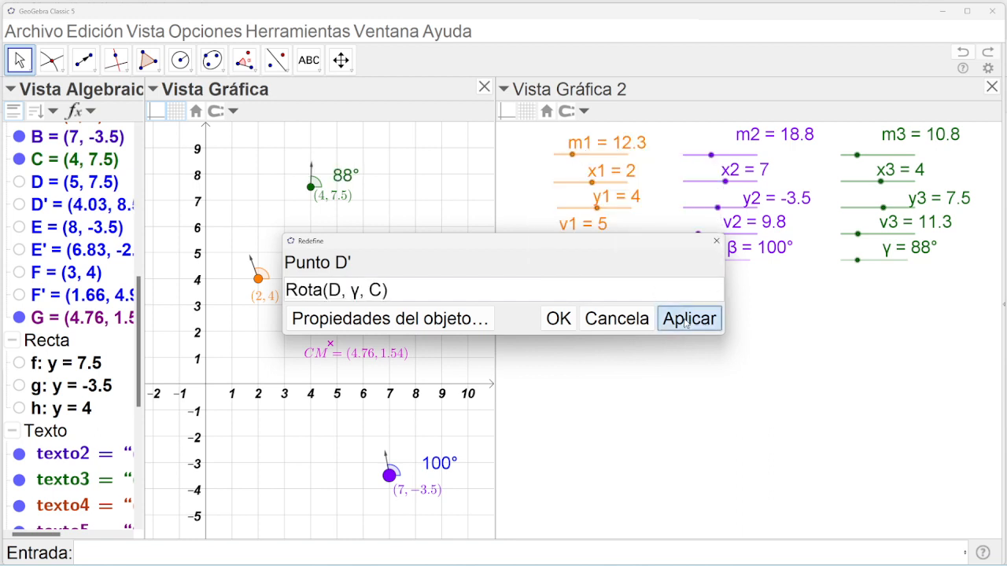
left_click(563, 321)
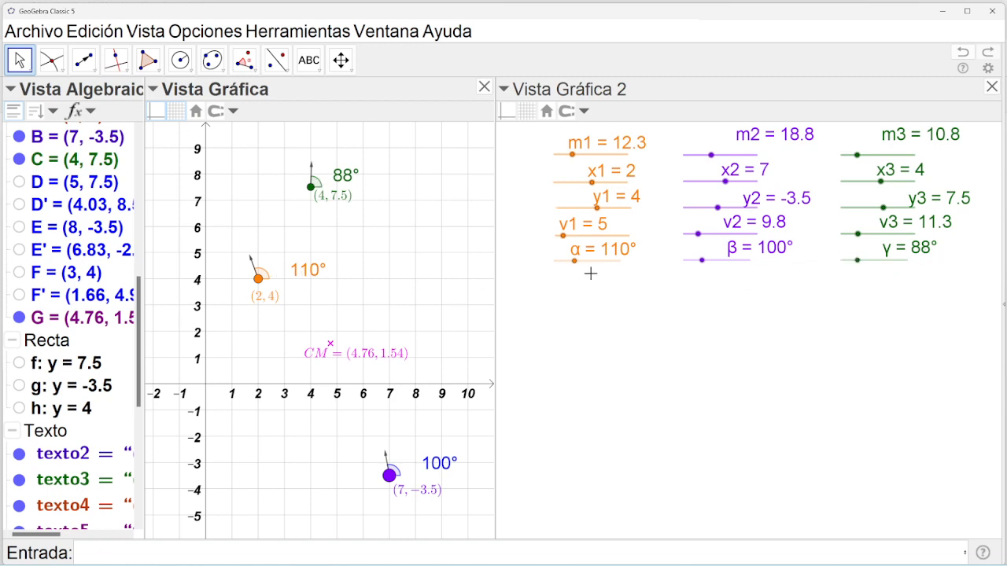
Set α to 118° and β to 138°, and close the second graphics view.
left_click_drag(575, 266, 576, 268)
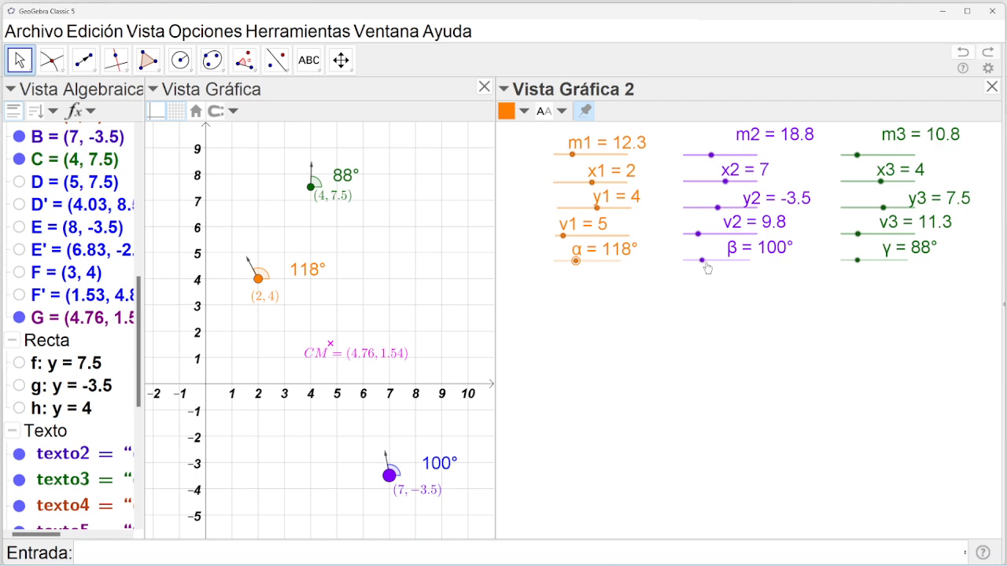
left_click_drag(701, 261, 708, 261)
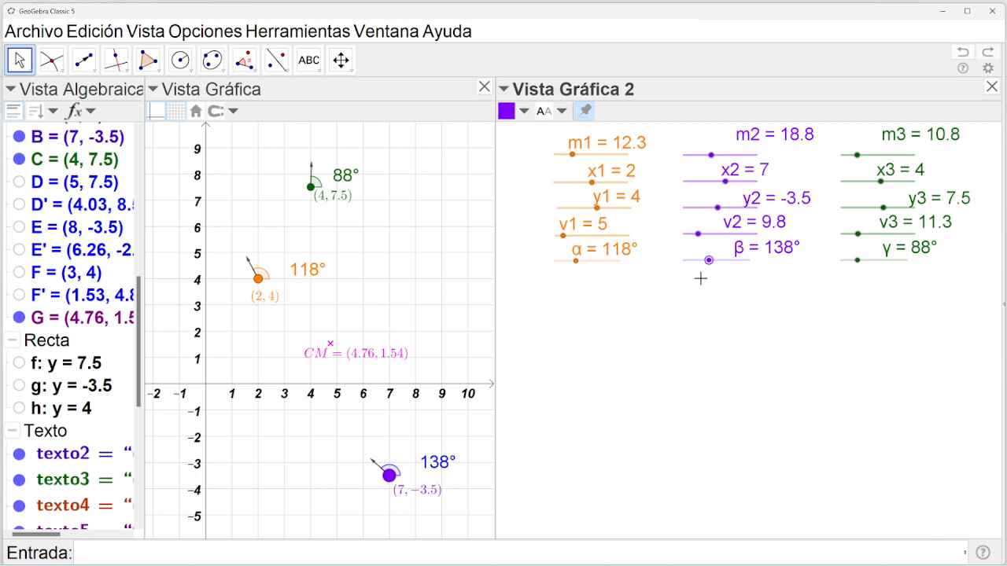
left_click(993, 86)
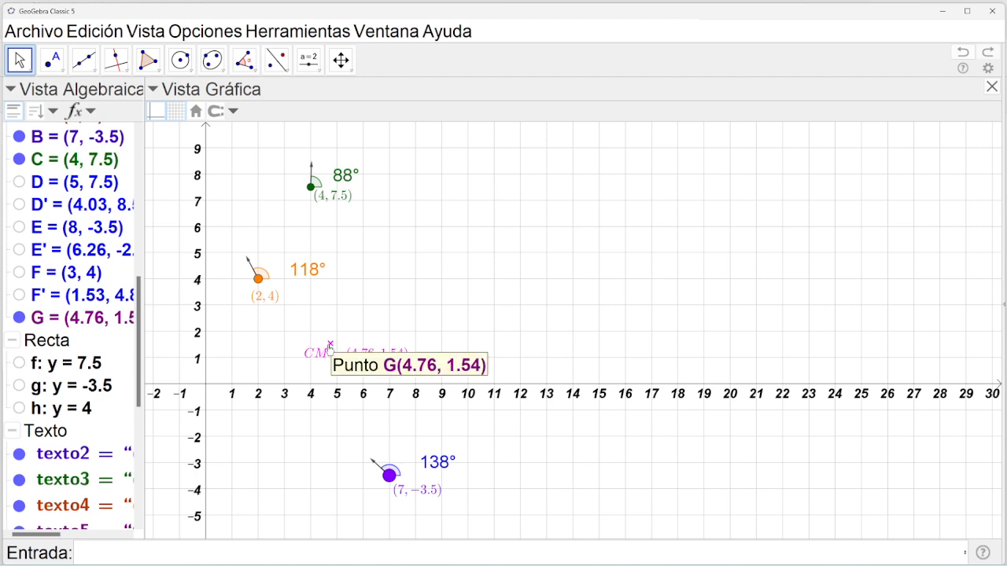
left_click(308, 59)
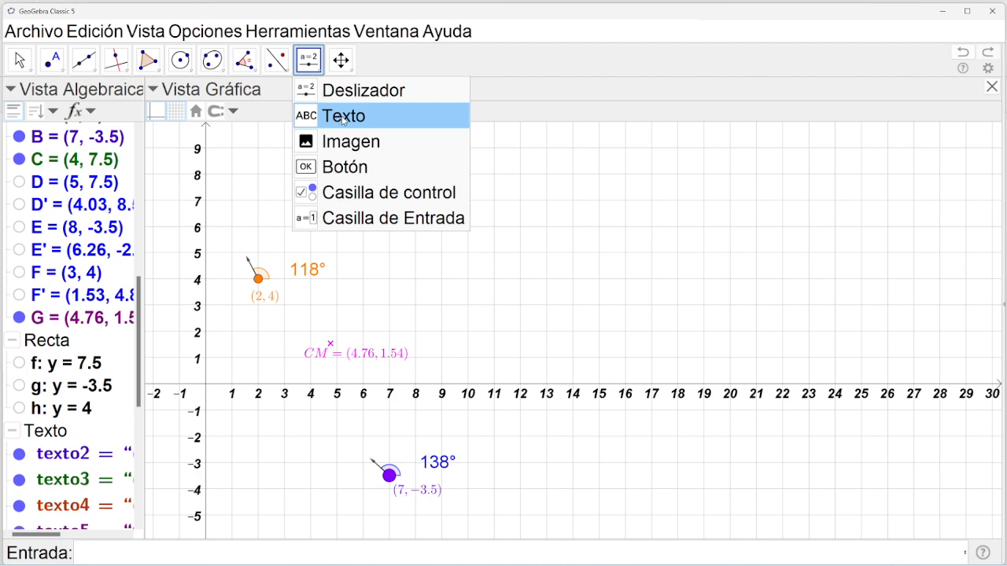
Create a LaTeX text v_{cm_{x}}=\frac{1}{M} followed by auto-sizing parentheses.
left_click(345, 116)
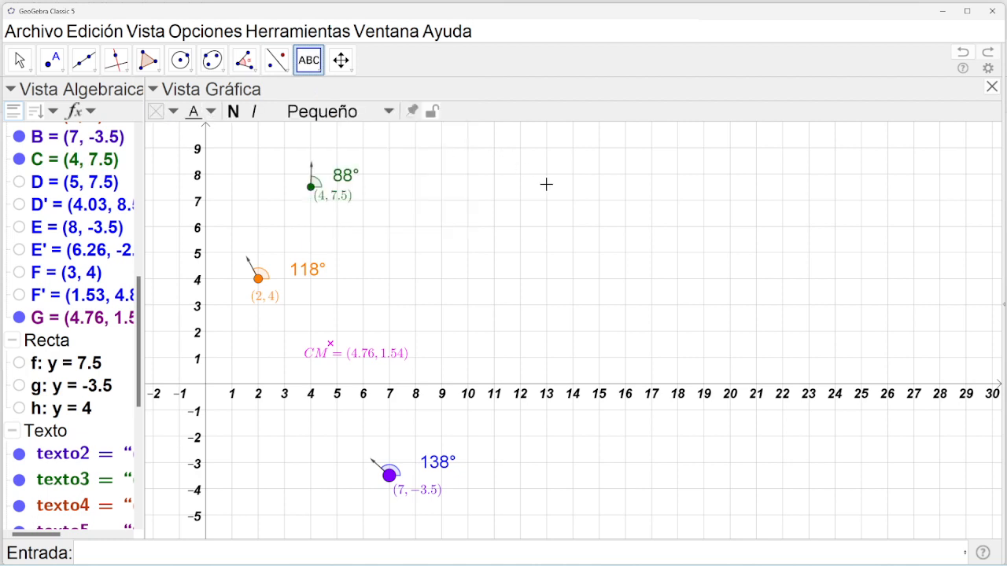
left_click(546, 184)
type("v")
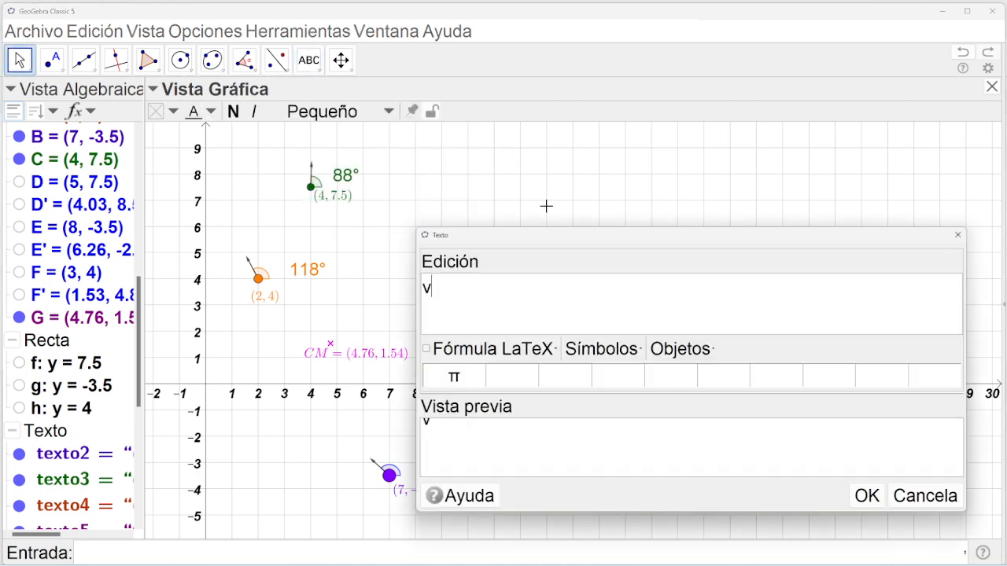
type("_{cm_{x}}")
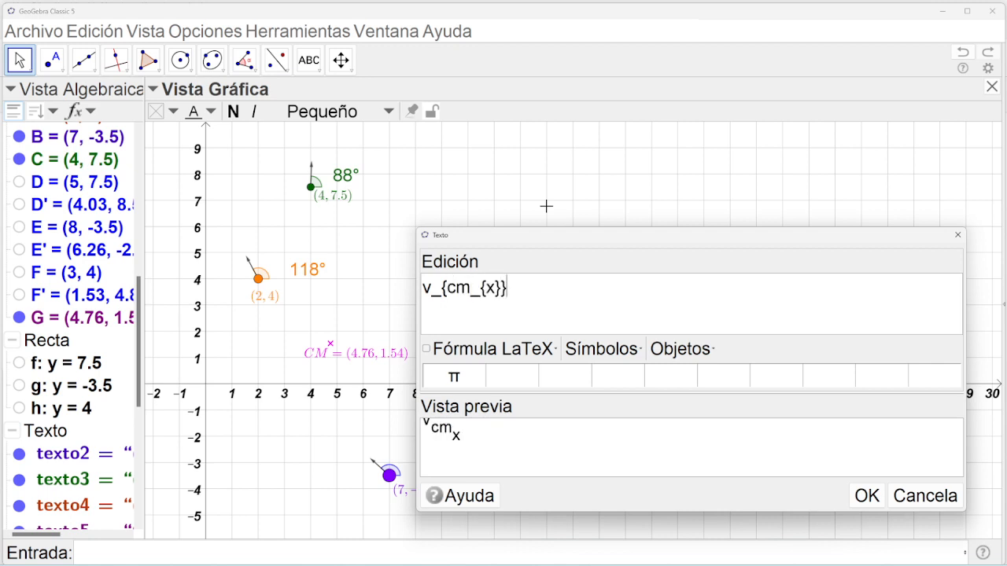
left_click(435, 352)
left_click(606, 309)
type("=")
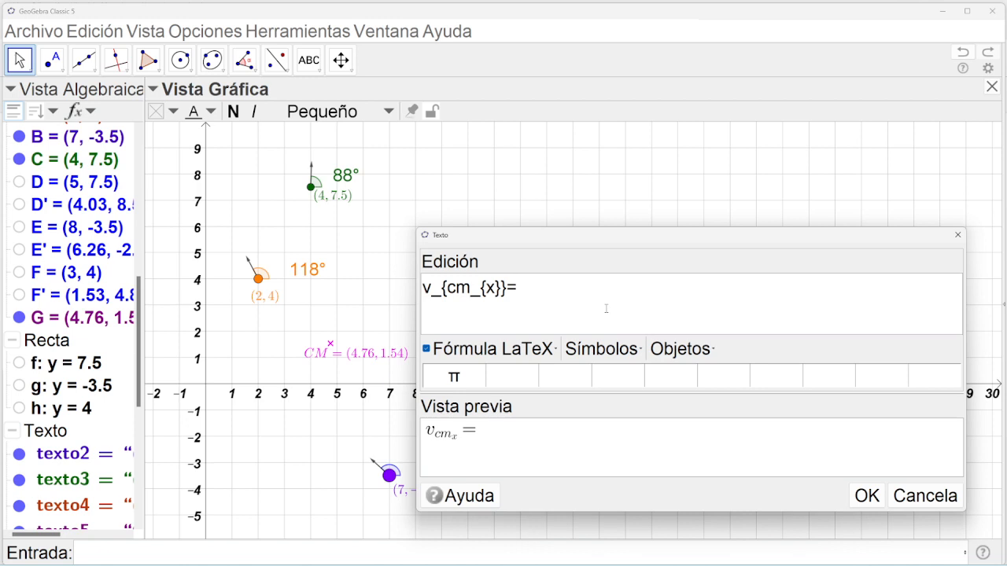
type("\\frac{1}{M")
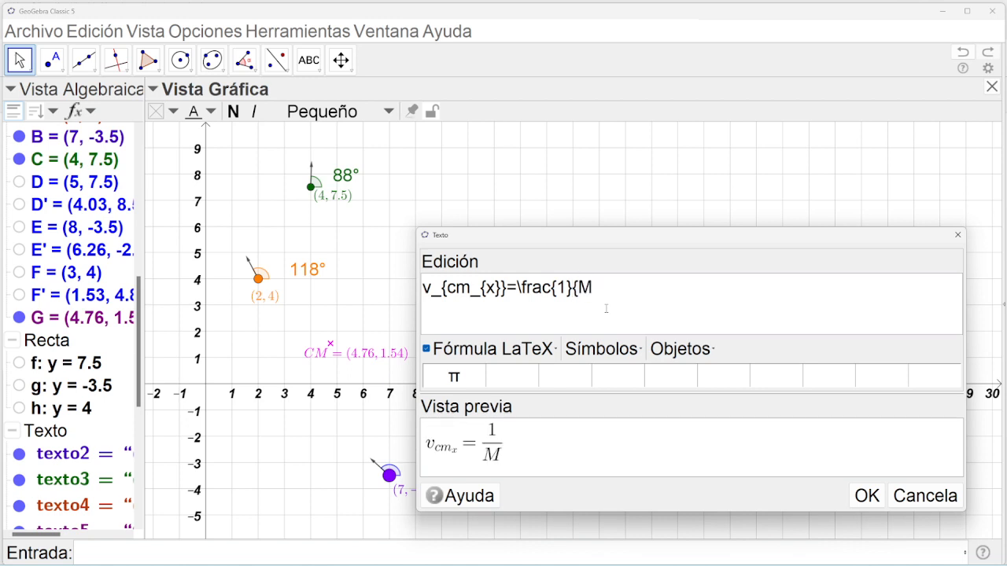
type("}")
left_click(540, 351)
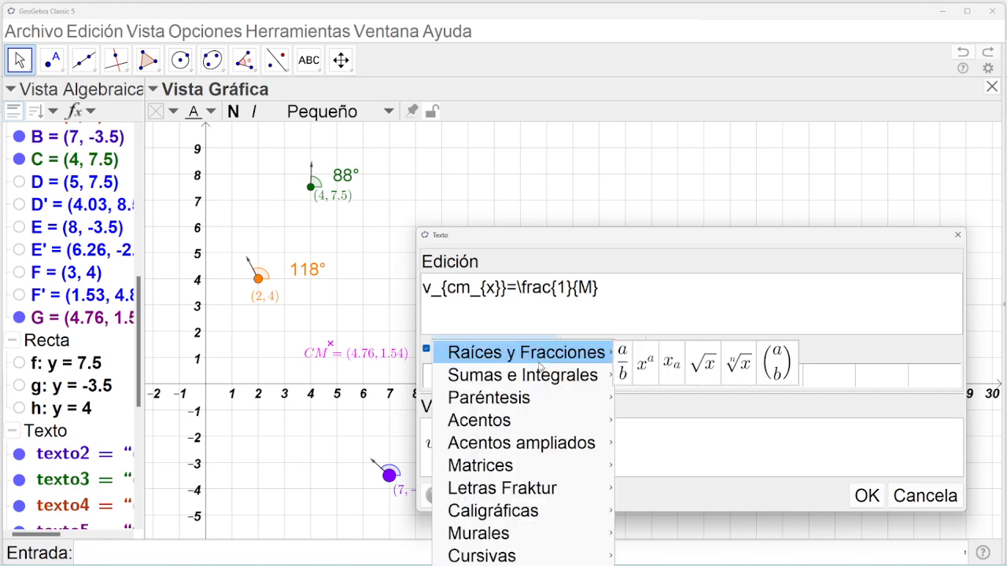
mouse_move(542, 377)
mouse_move(550, 397)
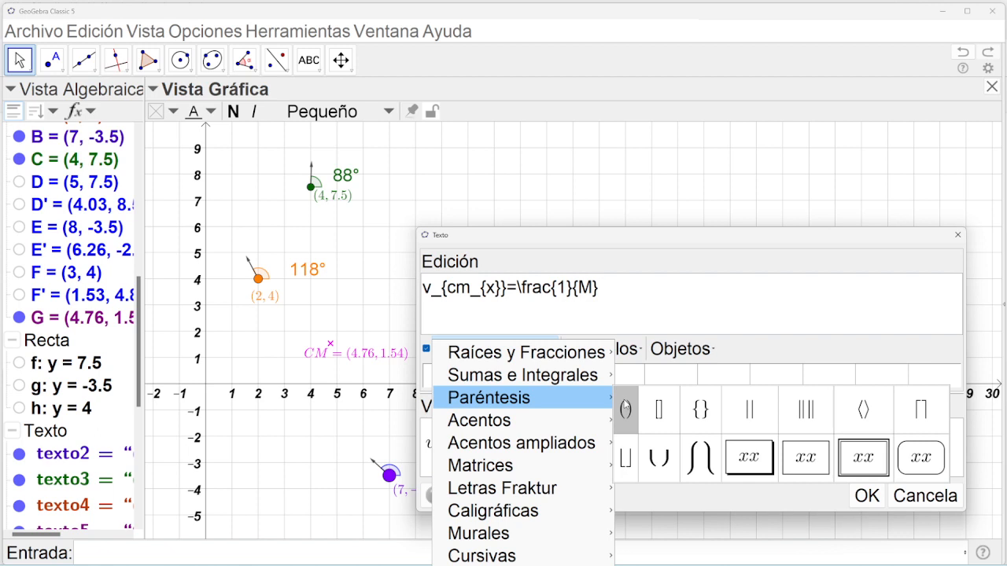
left_click(624, 403)
Type x1 v1+x2v2+x3v3 inside the parentheses, giving the first term cos(α).
left_click(634, 287)
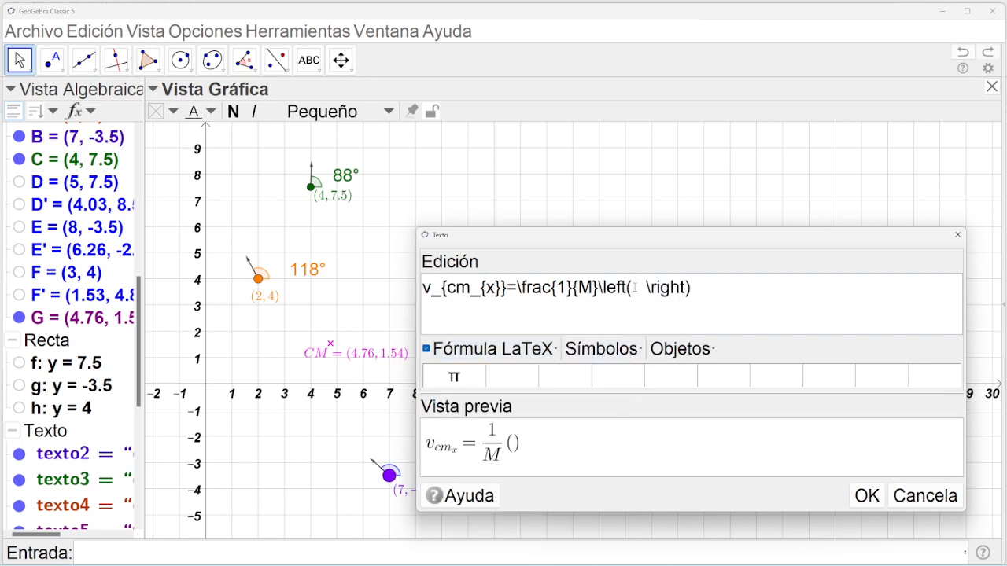
type("x")
type("1v1+")
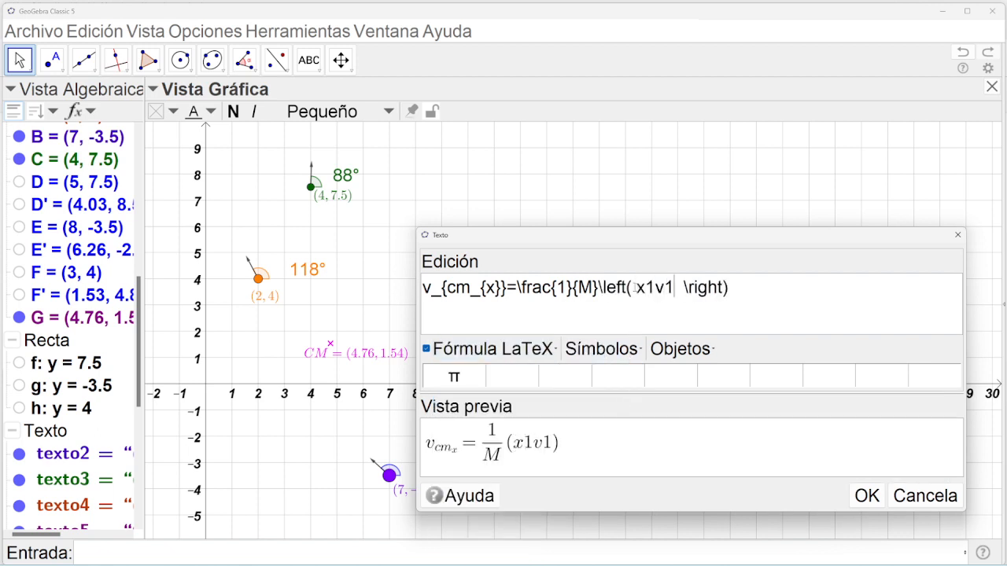
type("x2")
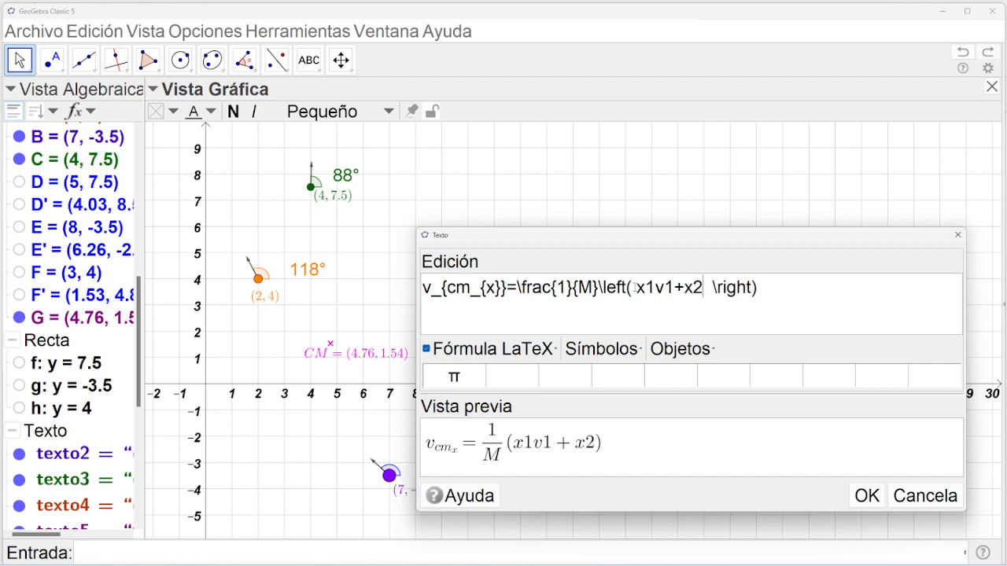
type("v2+x")
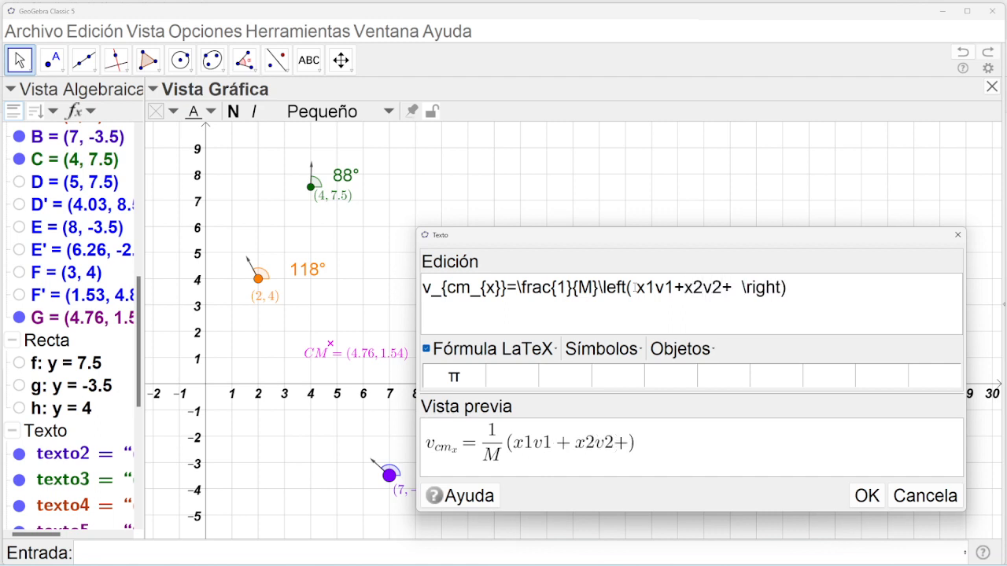
type("3v3")
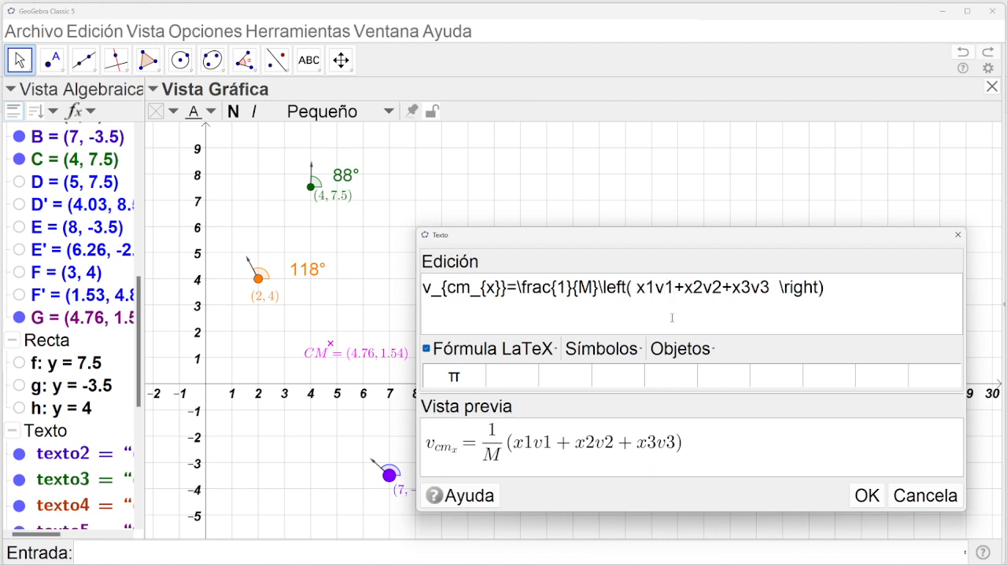
type("co")
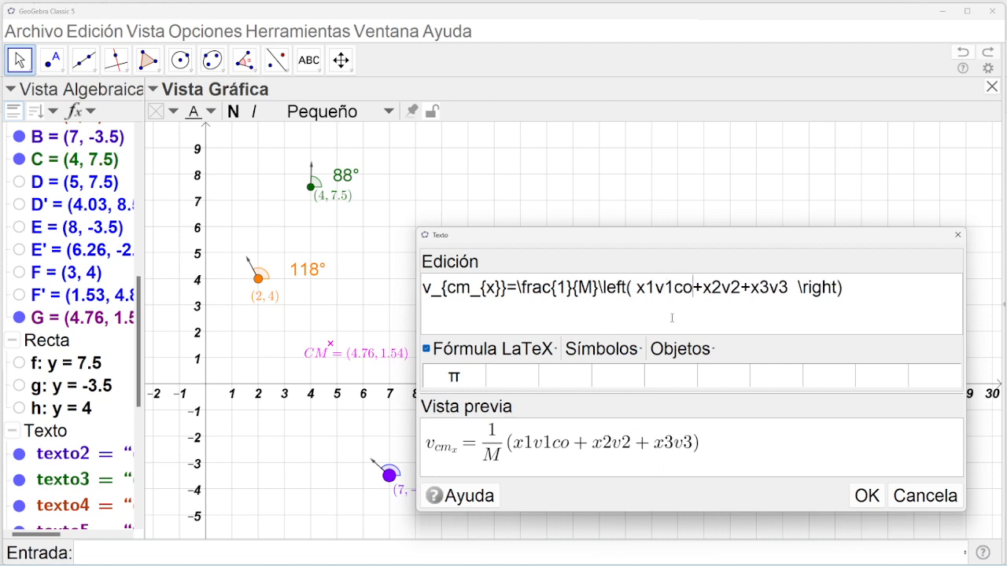
type("s")
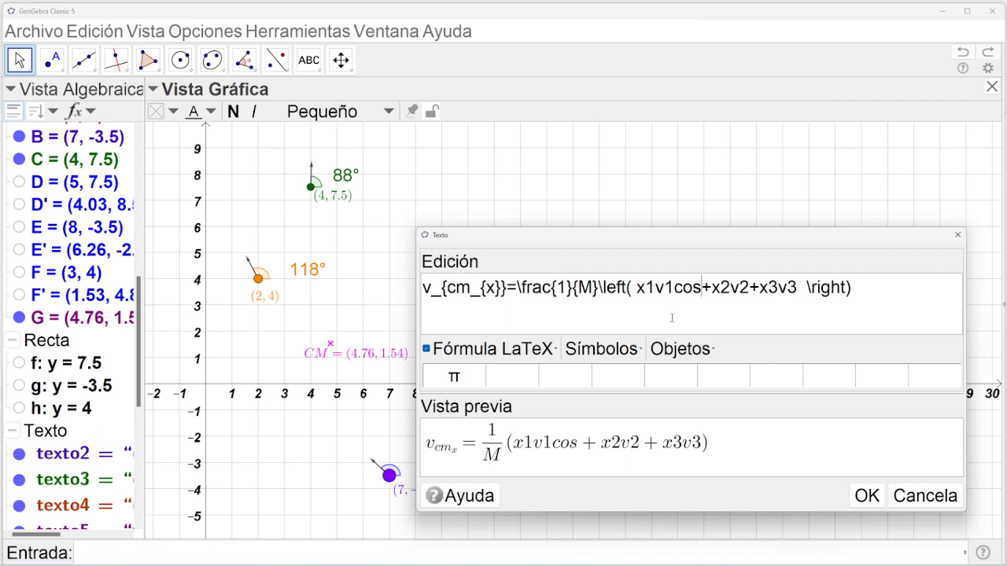
type("(")
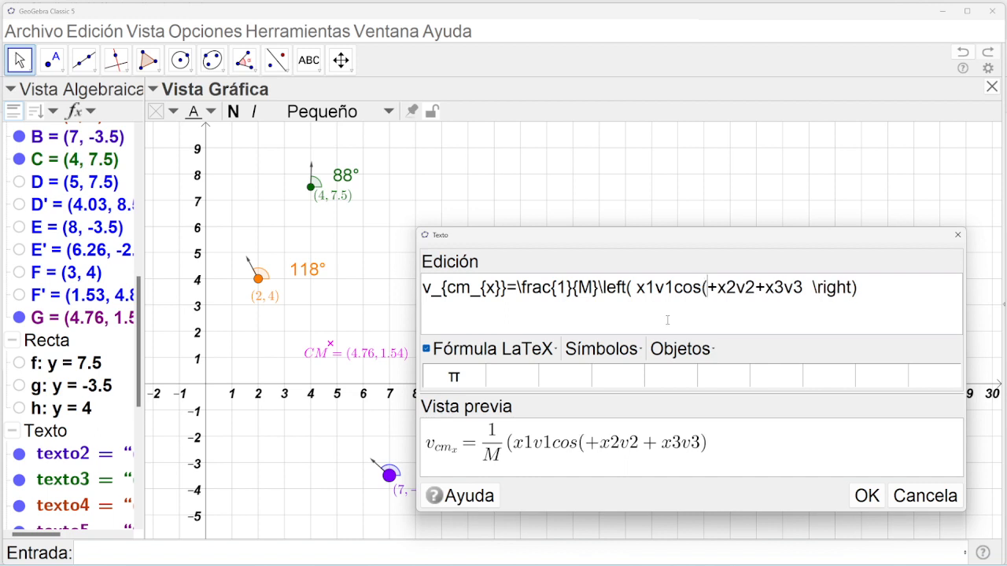
left_click(601, 348)
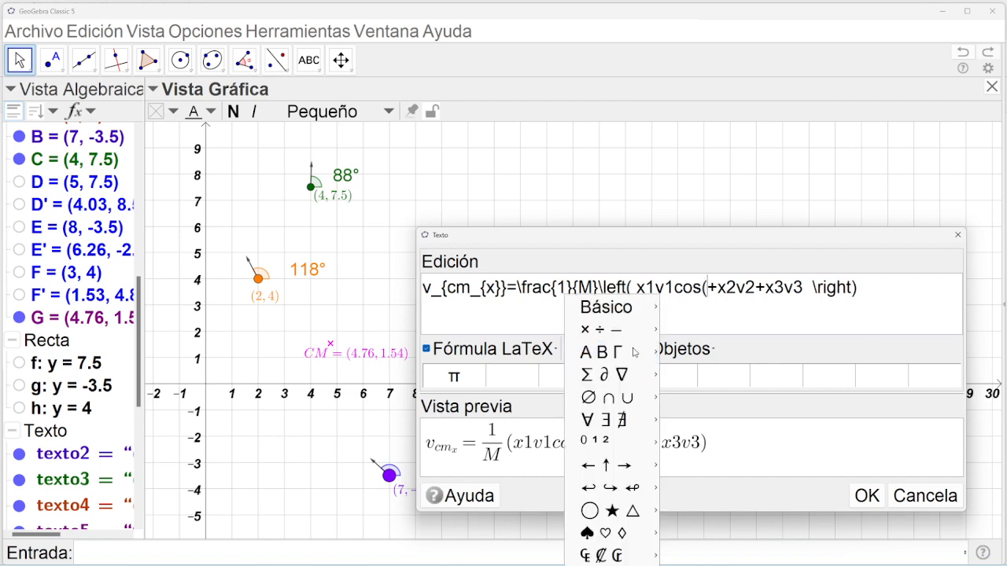
mouse_move(636, 312)
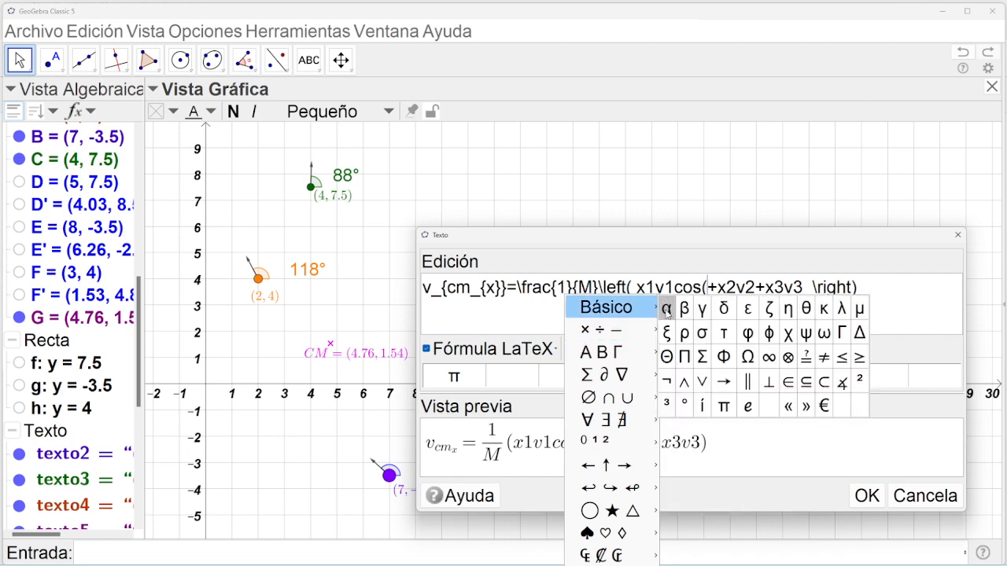
left_click(667, 309)
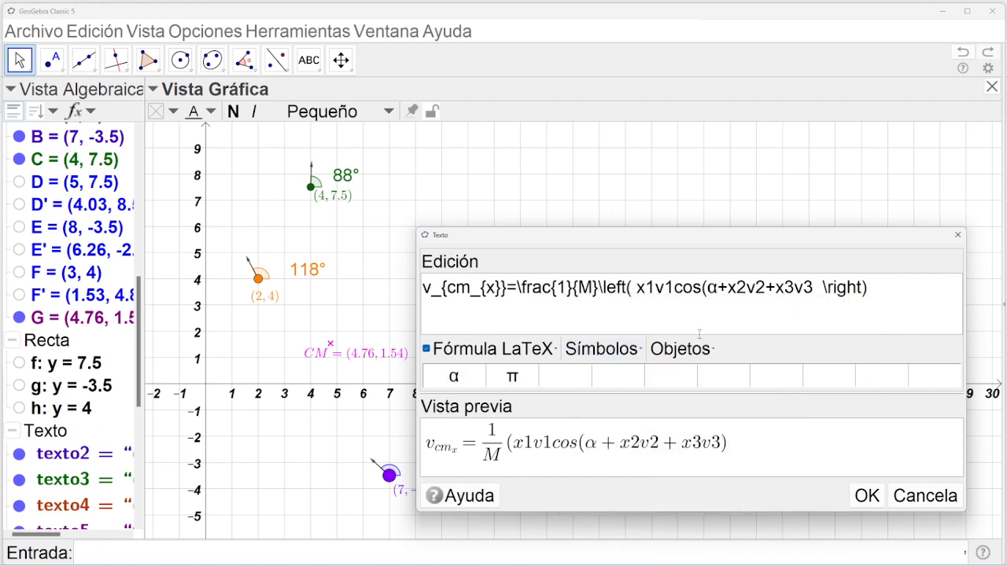
type(")")
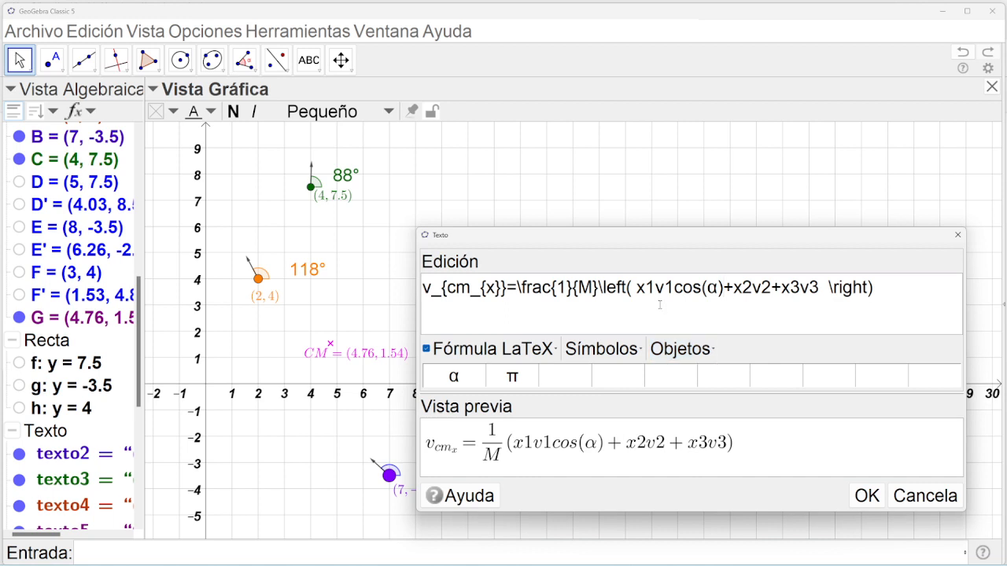
left_click(653, 290)
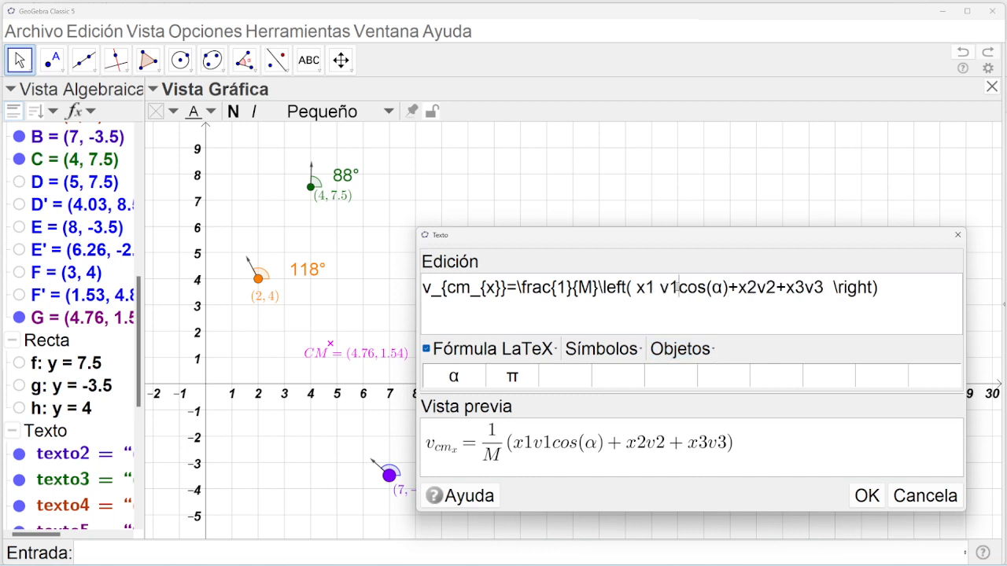
Copy cos(α) after the x2v2 and x3v3 terms.
left_click_drag(683, 288, 735, 289)
key("ctrl+c")
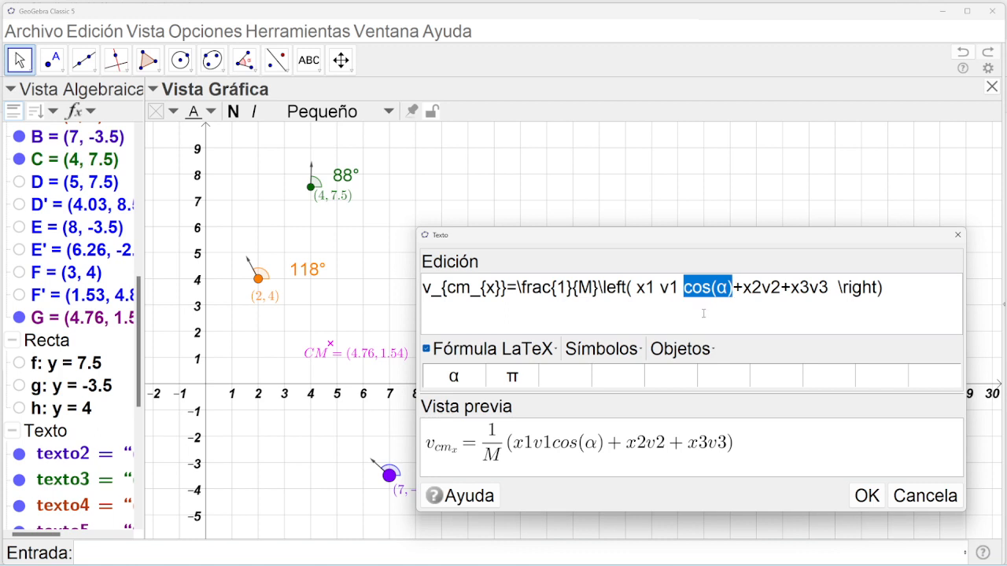
key("Right")
key("Right")
key("Right")
key("Right")
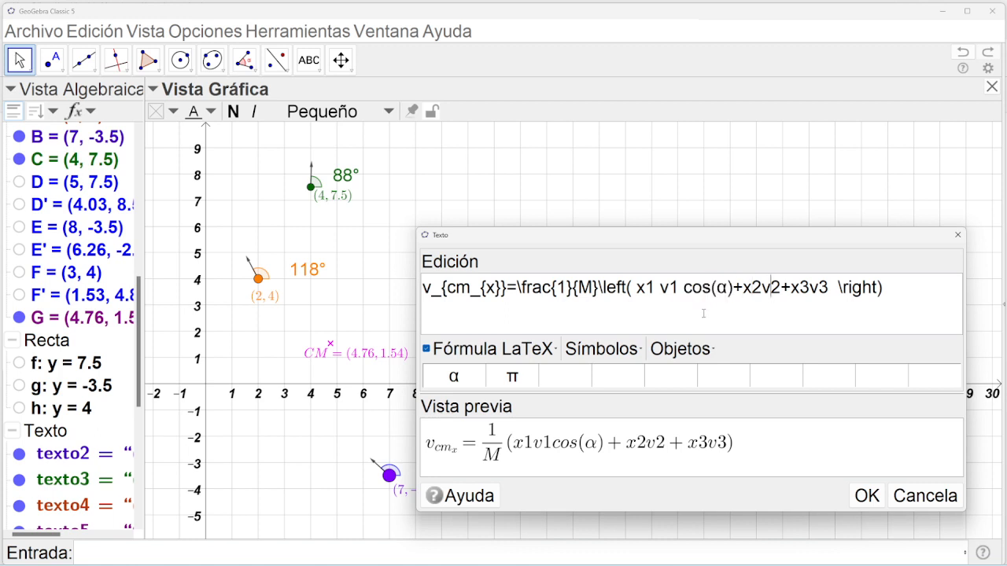
key("ctrl+v")
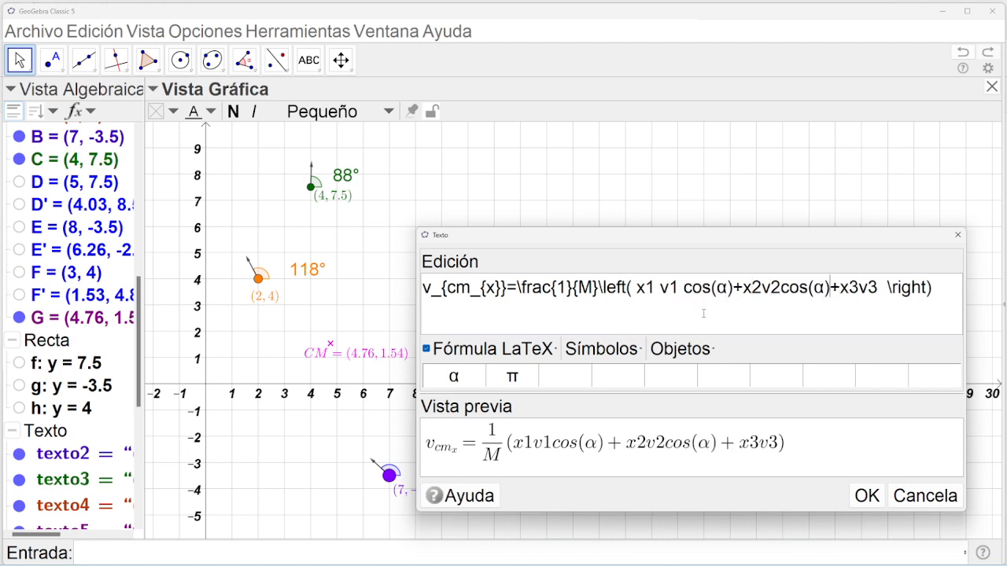
key("Right")
key("Right")
key("Right")
key("Right")
key("Right")
key("ctrl+v")
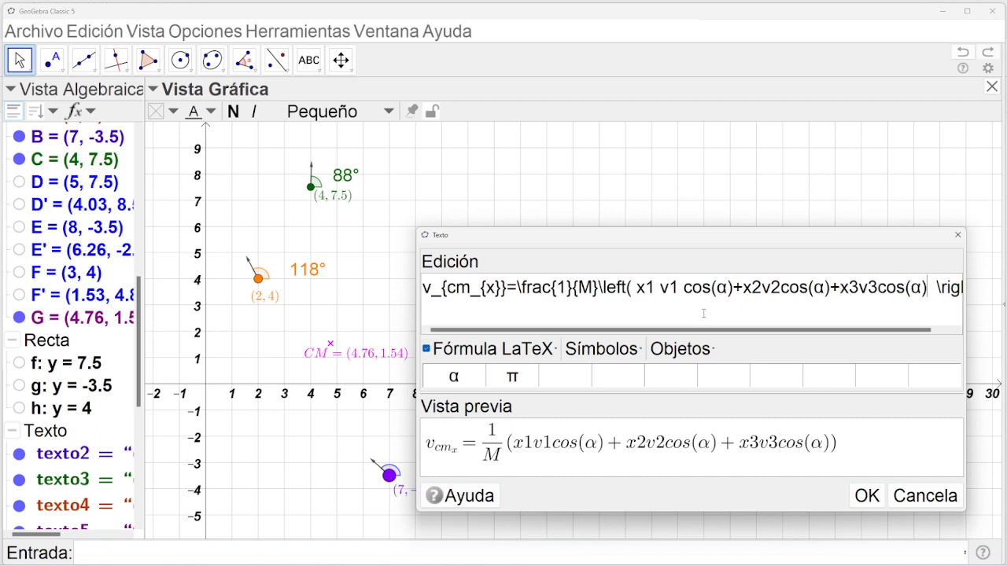
Change the first cosine to cos(β) and the last to cos(γ), then place the formula.
left_click_drag(728, 289, 716, 290)
key("Delete")
left_click(602, 348)
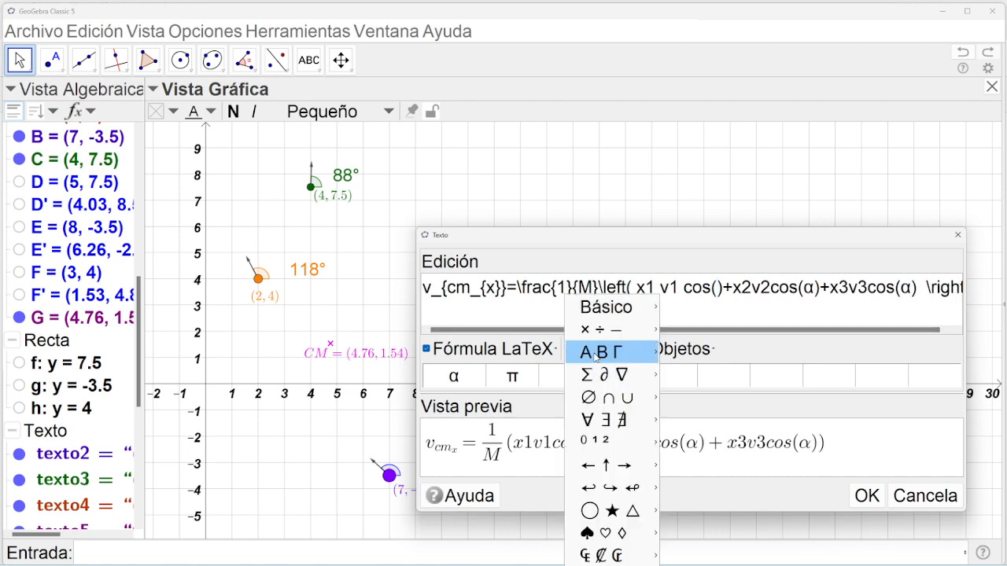
mouse_move(645, 311)
left_click(683, 309)
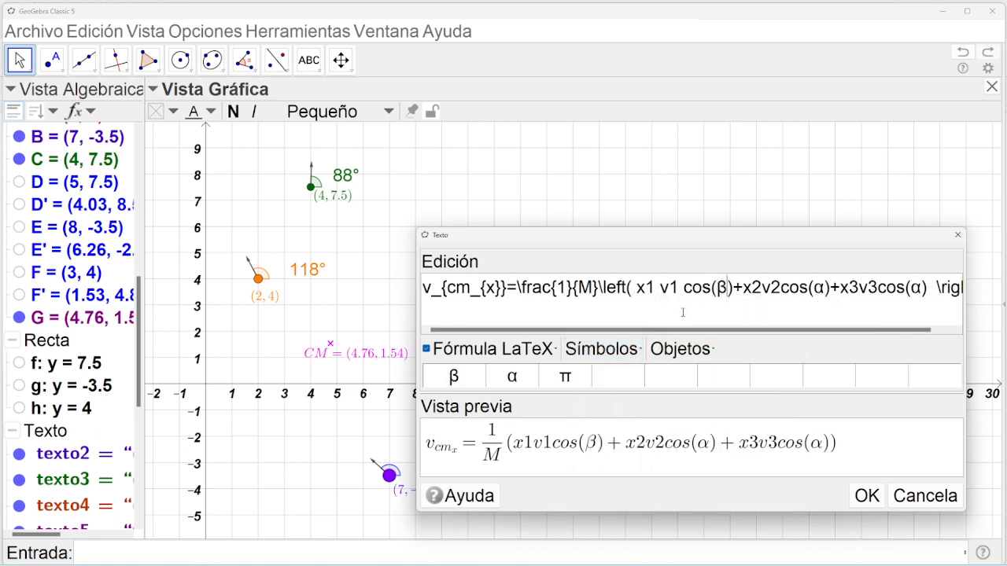
left_click_drag(921, 288, 910, 288)
key("Delete")
left_click(614, 346)
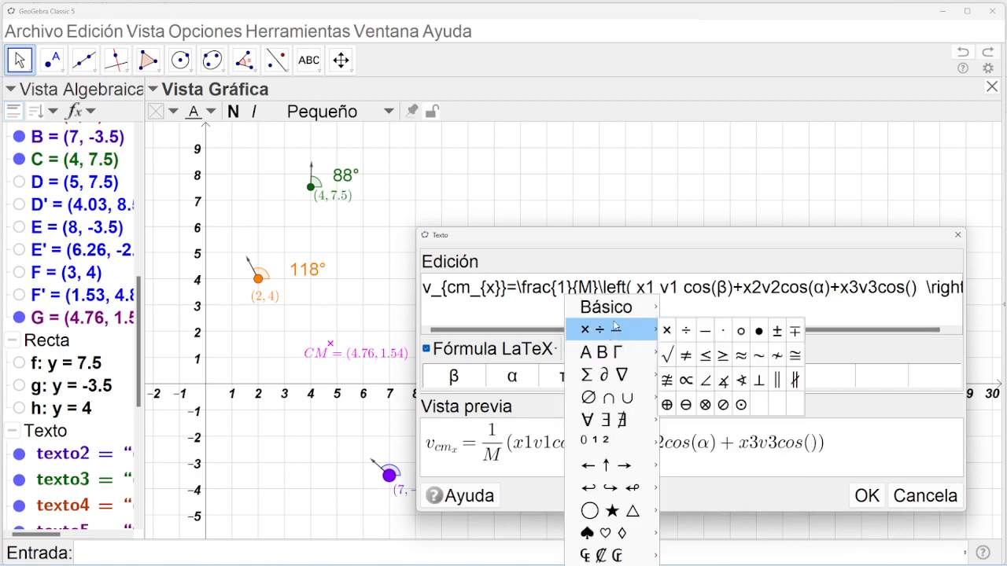
mouse_move(641, 308)
left_click(703, 312)
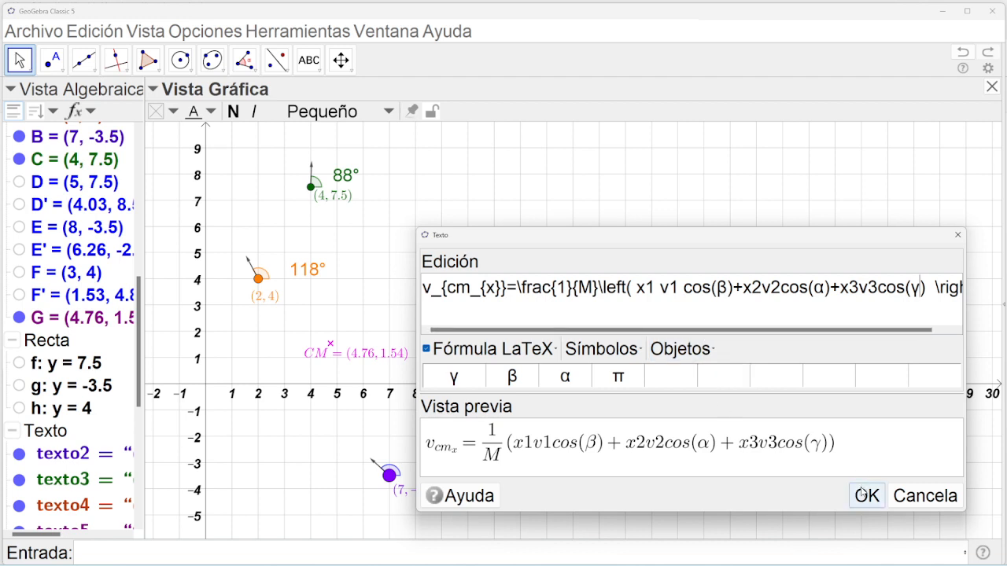
left_click(866, 496)
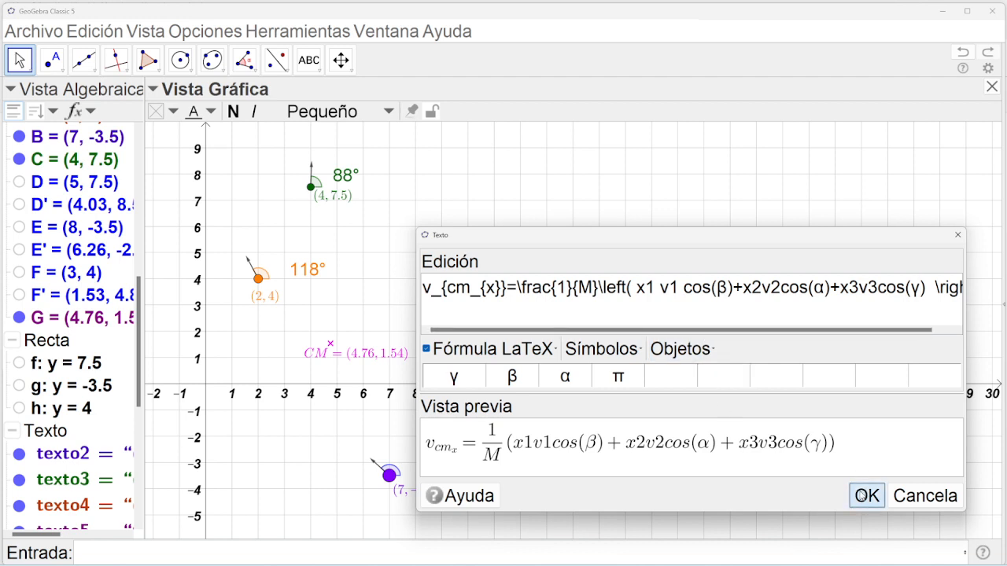
left_click(22, 59)
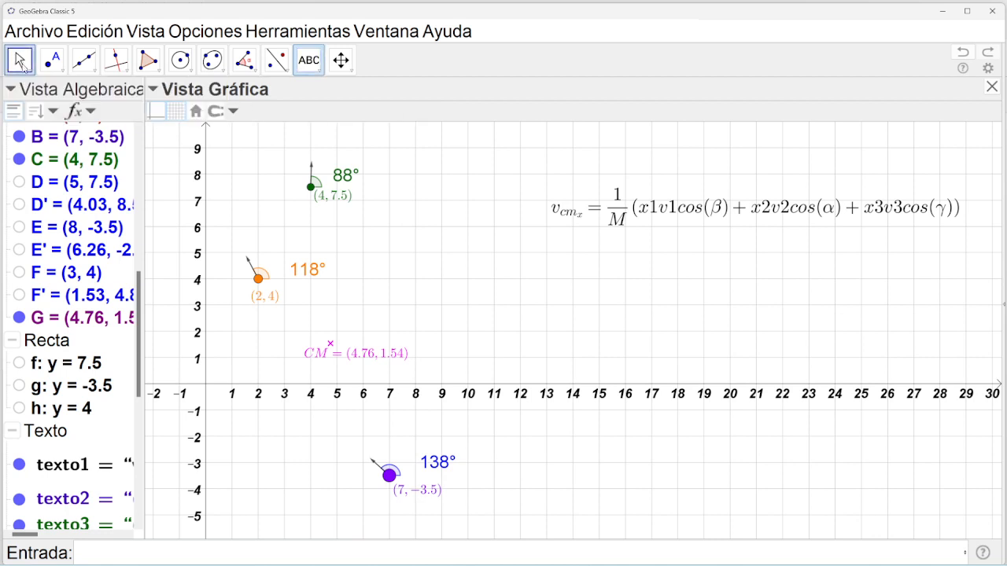
Make the v_cm_x formula medium size and shift it to fit inside the graphics view.
left_click_drag(595, 214, 566, 200)
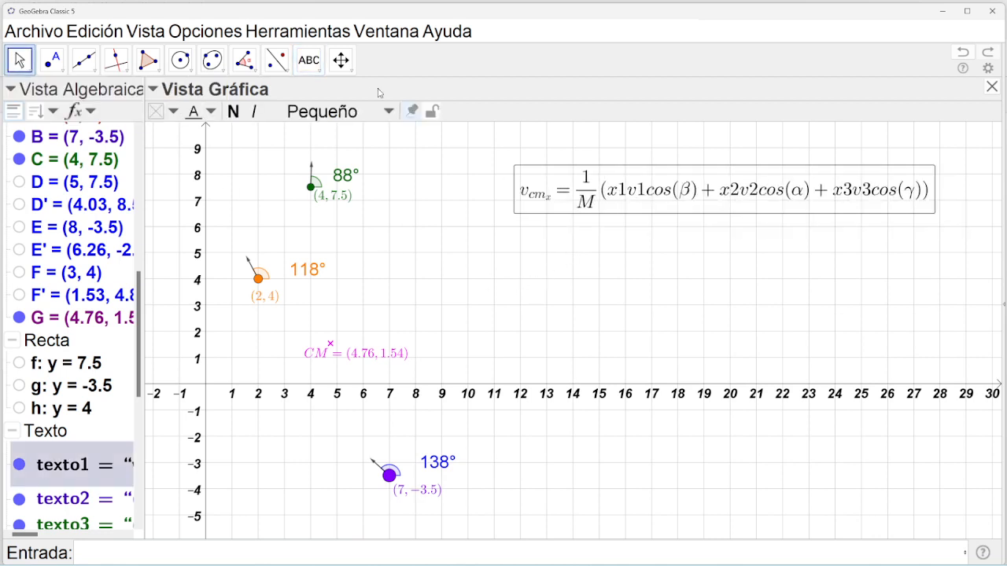
left_click(338, 111)
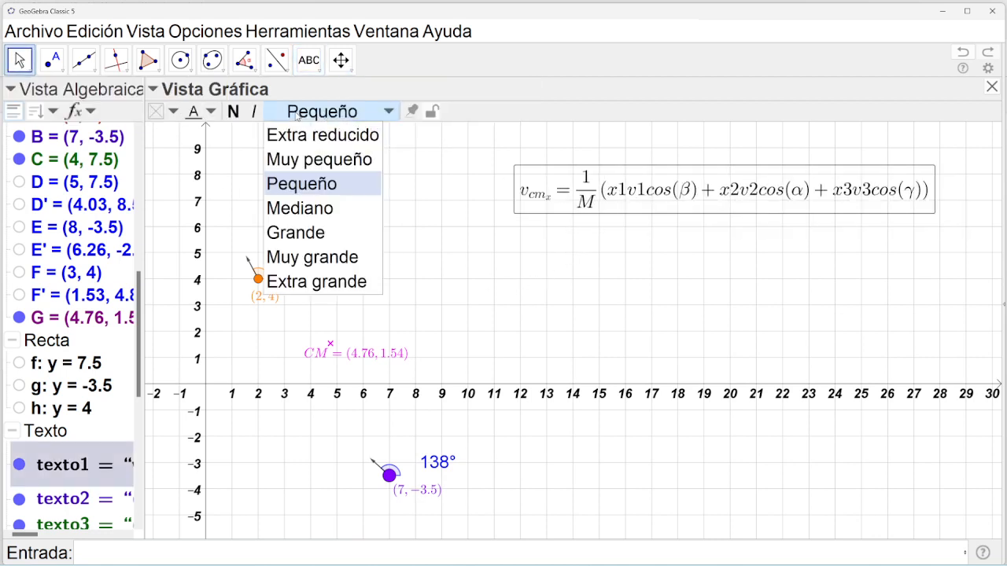
left_click(303, 209)
mouse_move(732, 189)
left_mouse_down()
mouse_move(706, 185)
mouse_move(740, 189)
left_mouse_up()
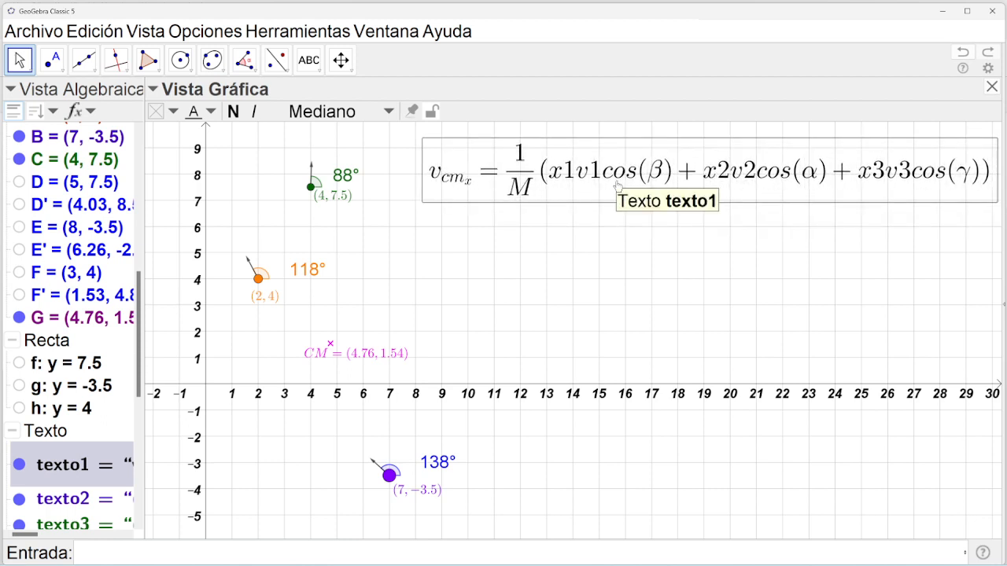
left_click(457, 355)
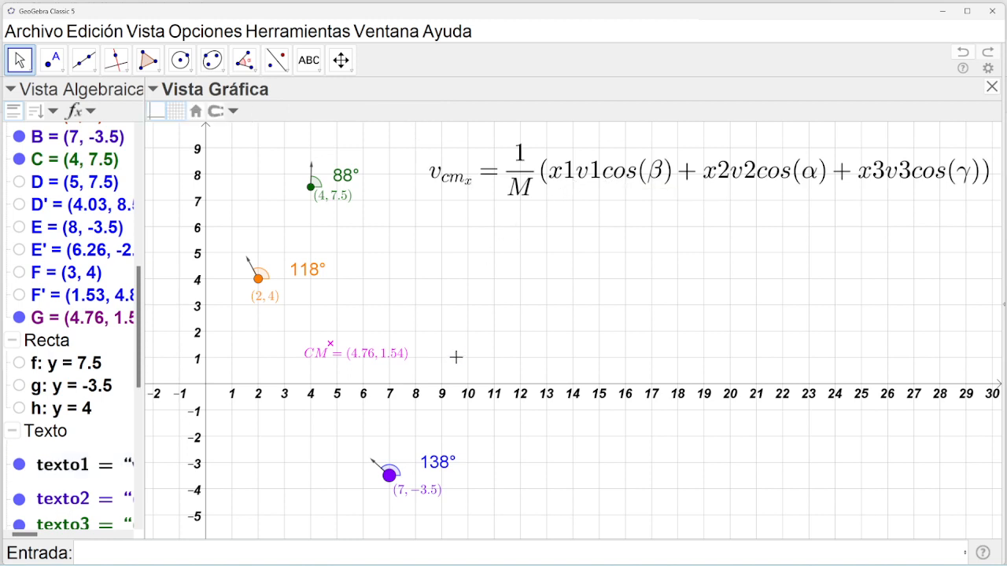
left_click(570, 179)
Paste a copy of the formula below it and change the x subscript and x1, x2, x3 to y.
key("ctrl+c")
key("ctrl+v")
left_click(560, 243)
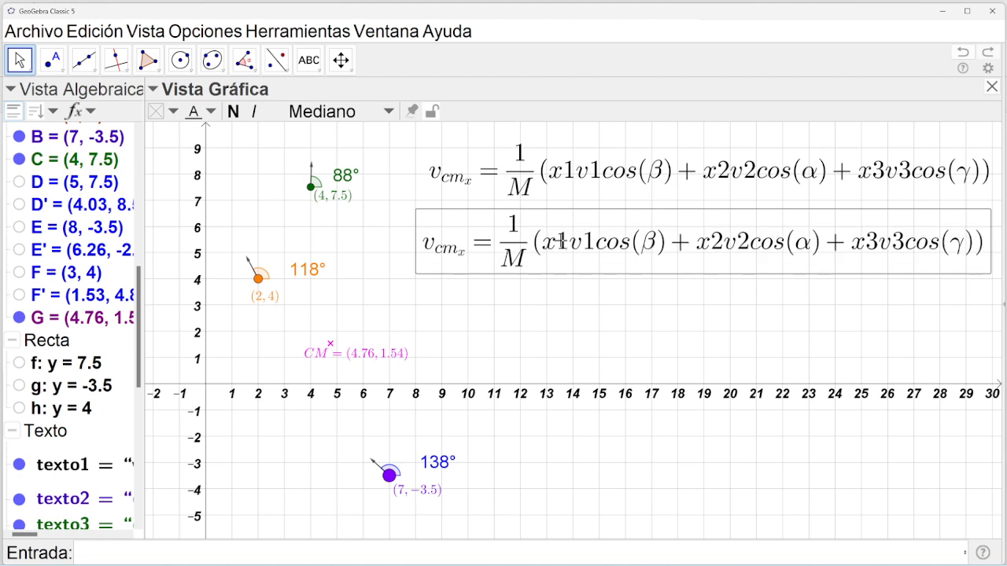
double_click(557, 249)
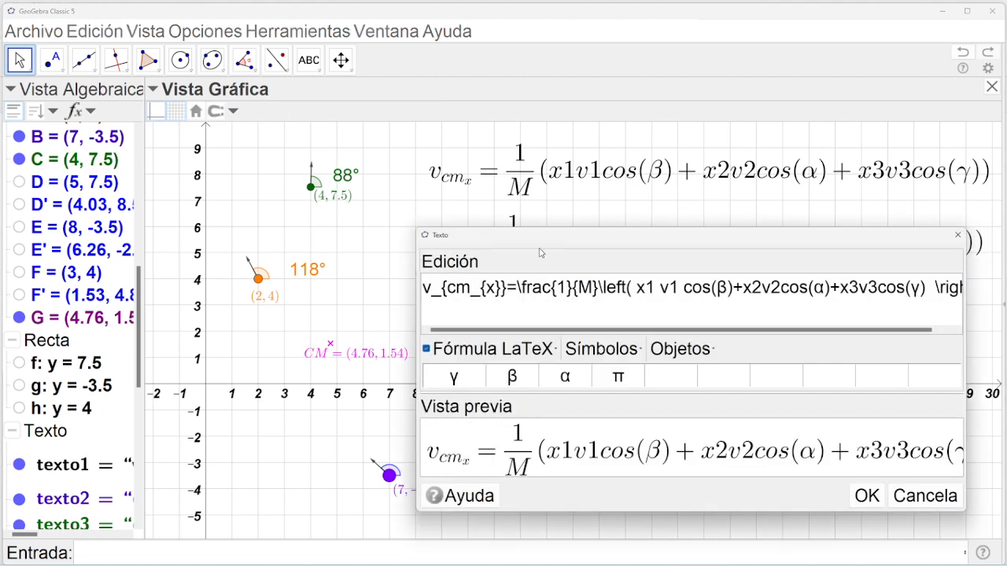
double_click(489, 288)
type("y")
left_click_drag(637, 288, 644, 288)
type("y")
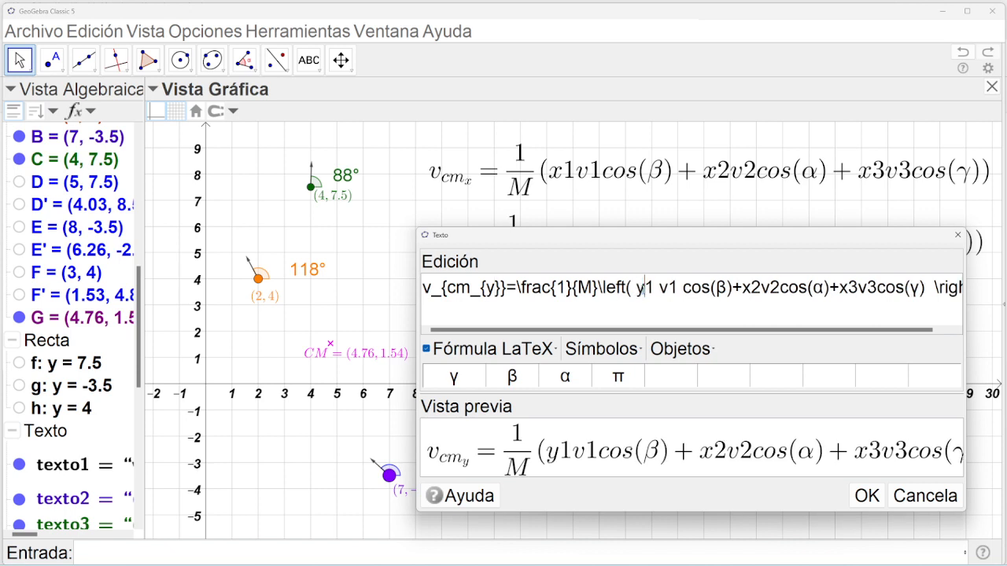
left_click_drag(743, 288, 750, 287)
type("y")
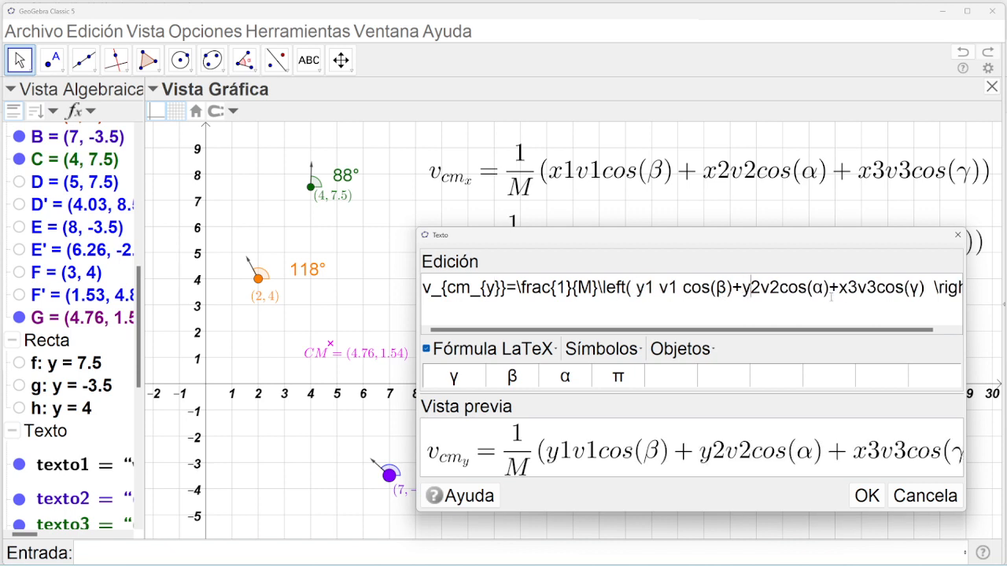
left_click(846, 288)
left_click_drag(847, 287, 839, 288)
type("y")
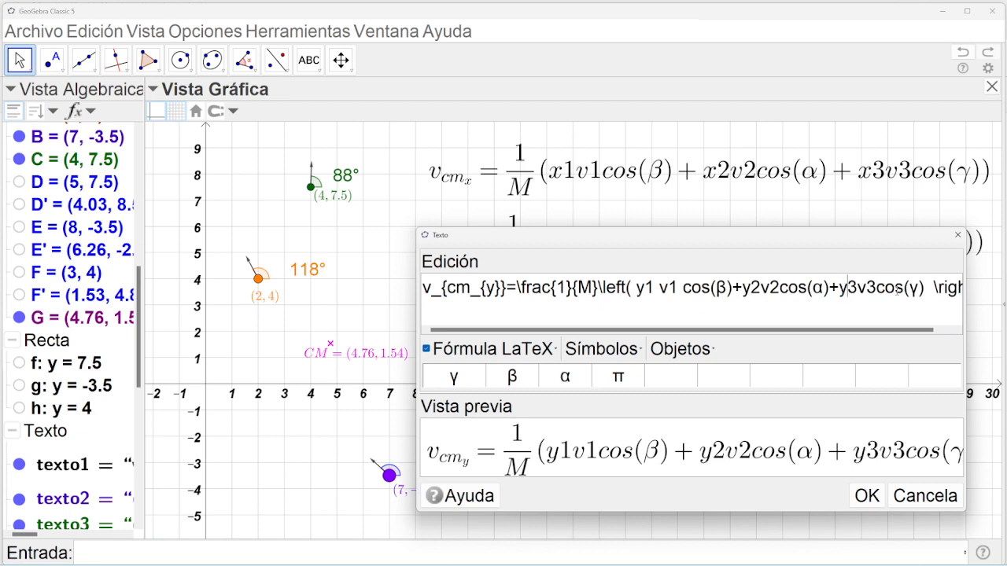
Replace all three cos with sen and confirm the v_cm_y formula.
left_click_drag(905, 288, 879, 288)
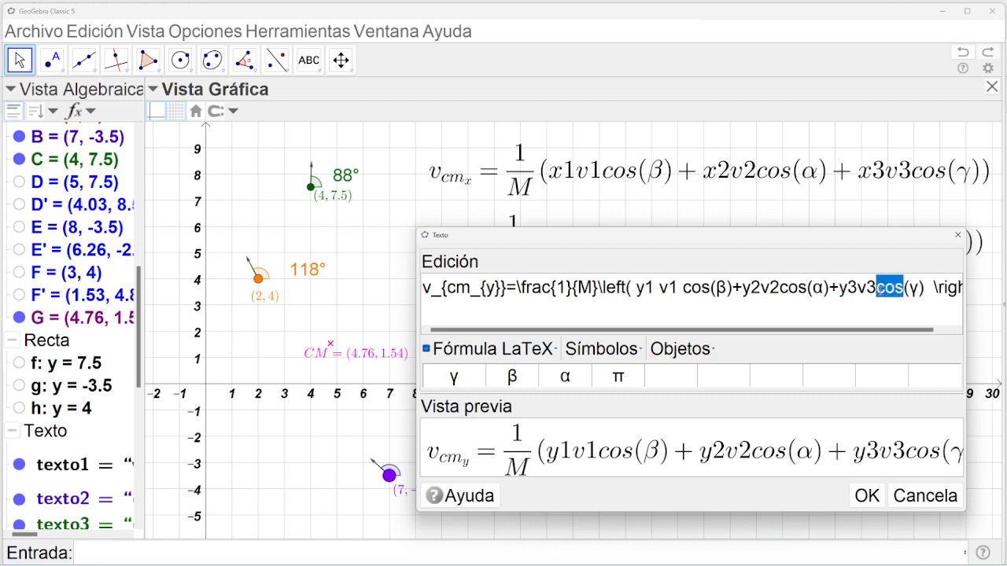
type("sen")
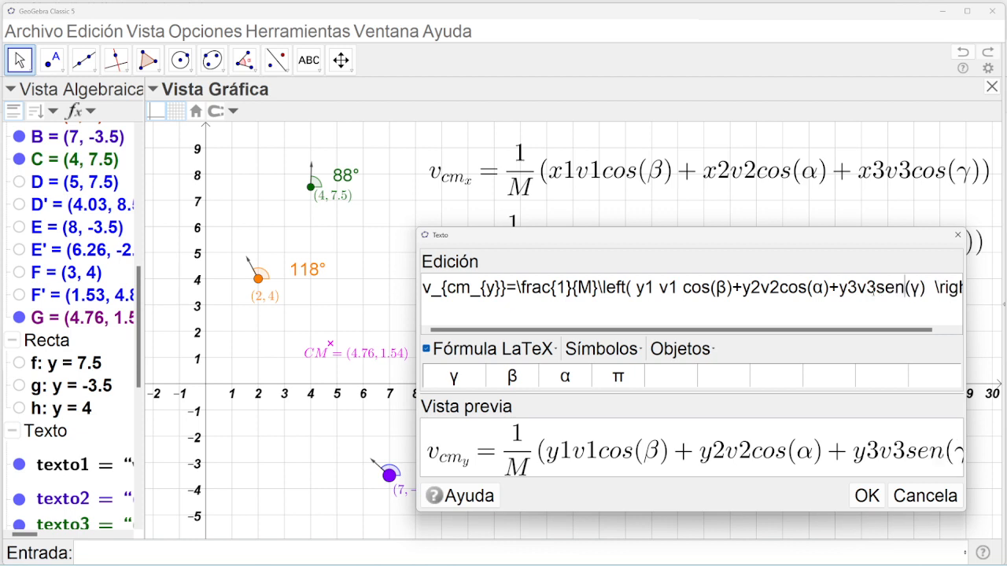
left_click(785, 288)
left_click_drag(804, 288, 782, 288)
type("sen")
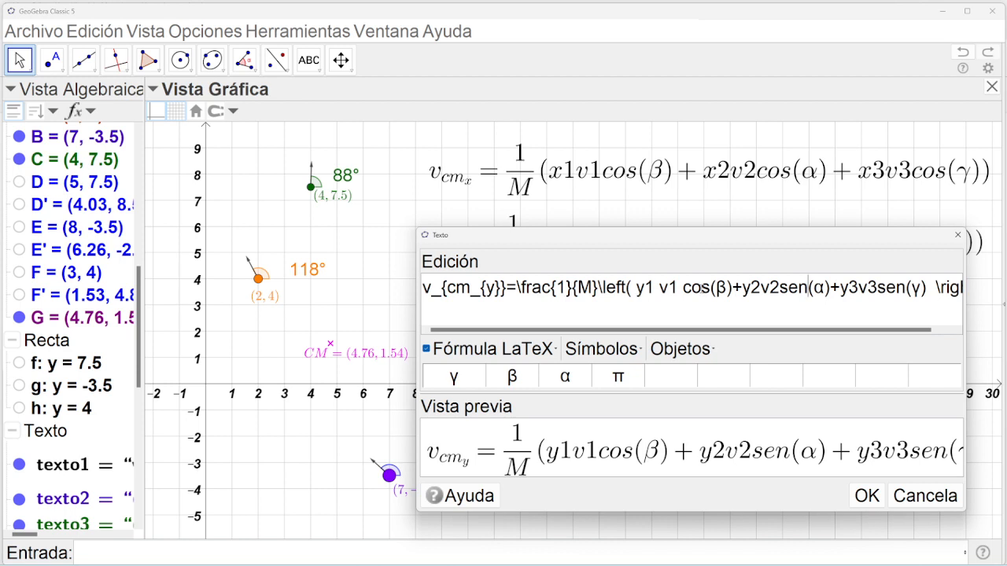
left_click_drag(711, 288, 682, 288)
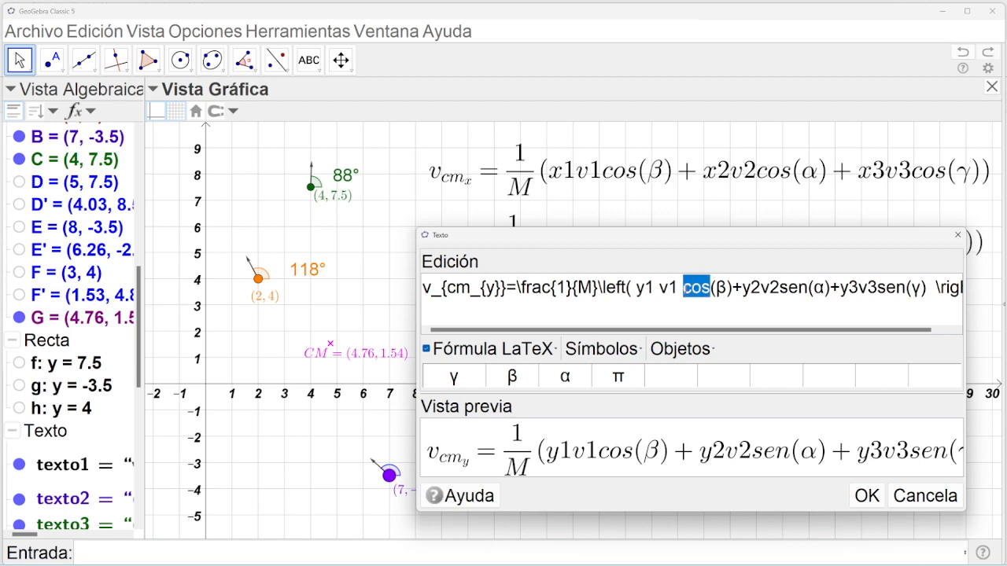
type("sen")
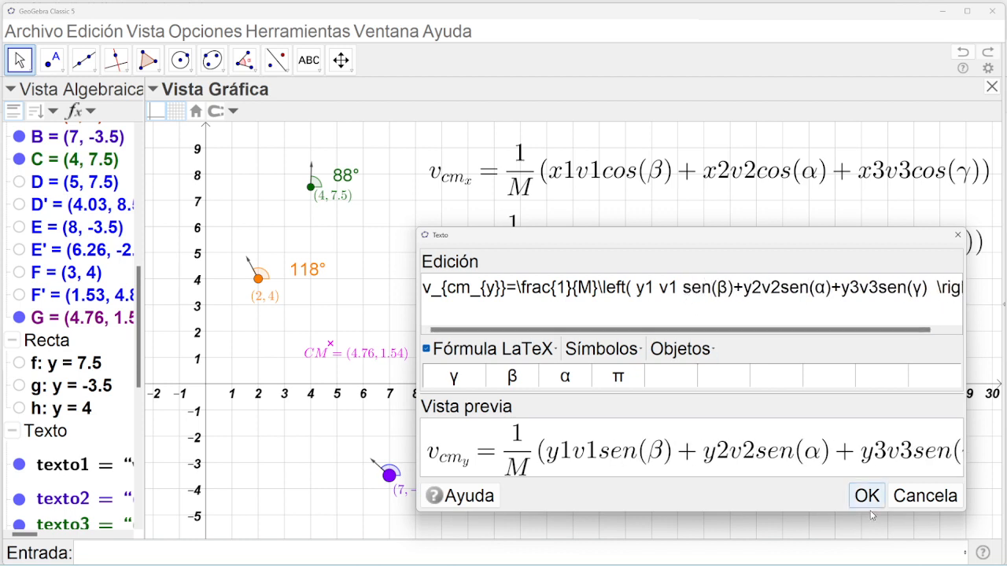
left_click(866, 495)
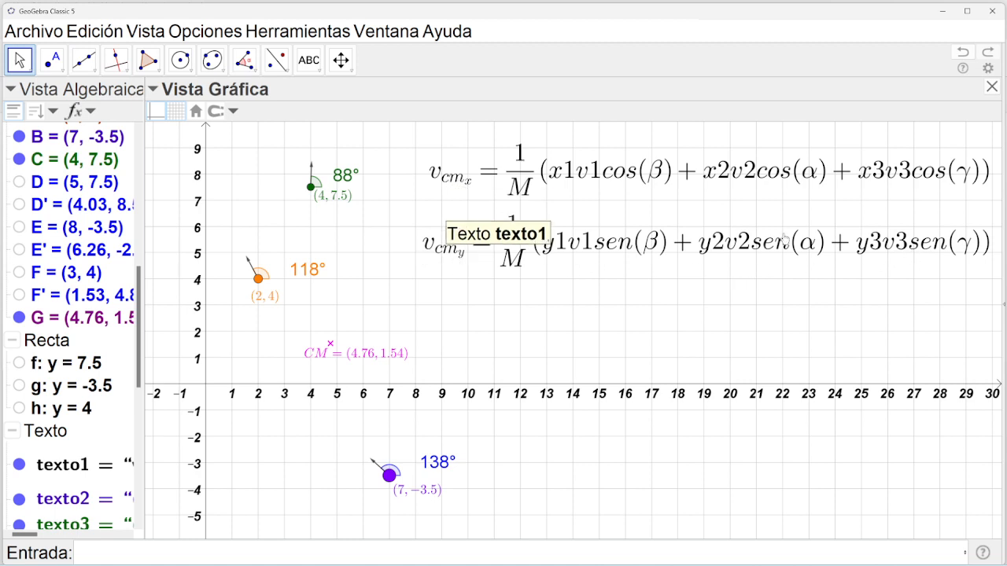
Scroll the Algebra view up to show the number values m1 through y3.
mouse_move(138, 565)
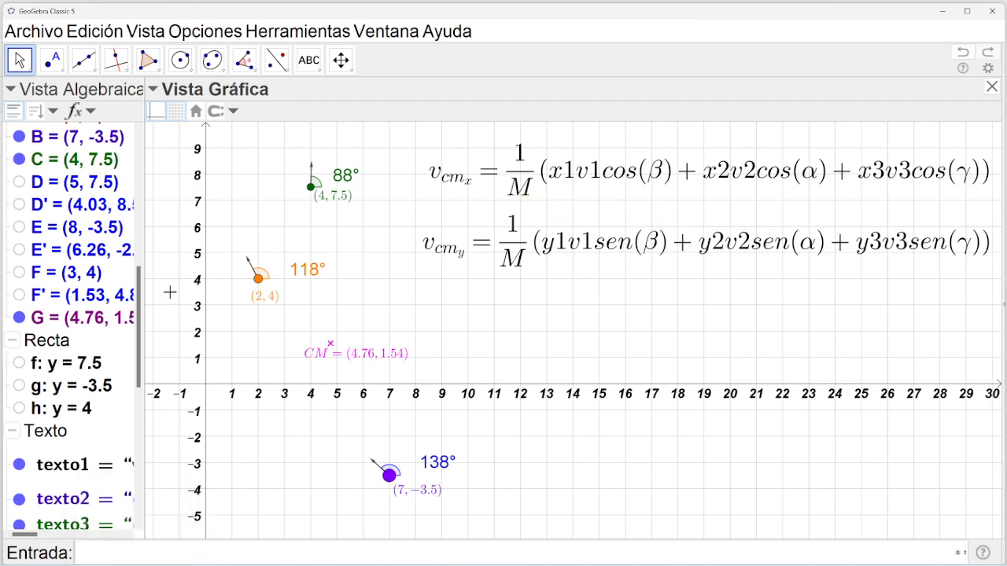
left_click_drag(139, 303, 134, 170)
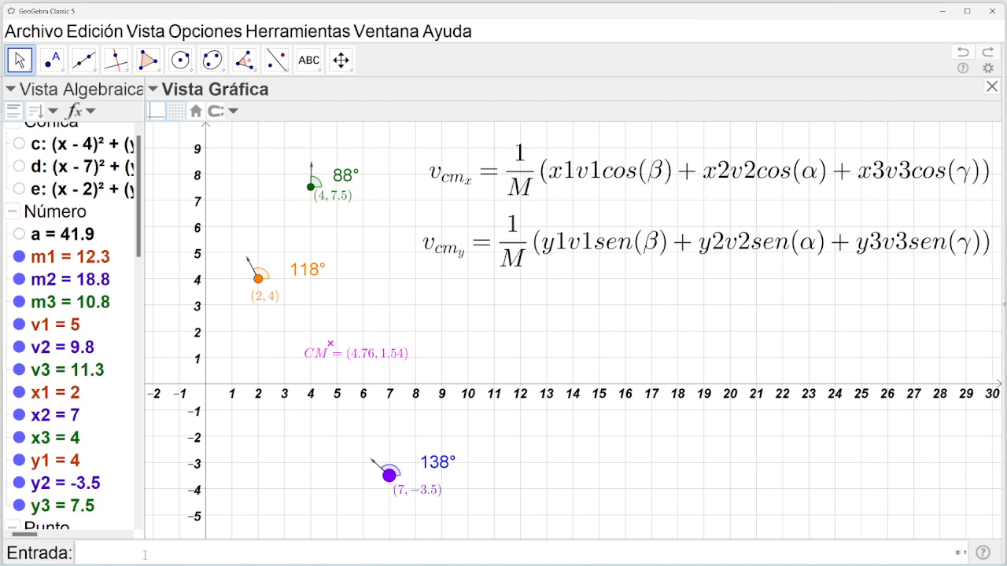
In the Input bar, start v_x=(x1 v1 cos(α), taking α from the symbol palette.
type("v_x")
key("Left")
key("Right")
key("Right")
type("=(")
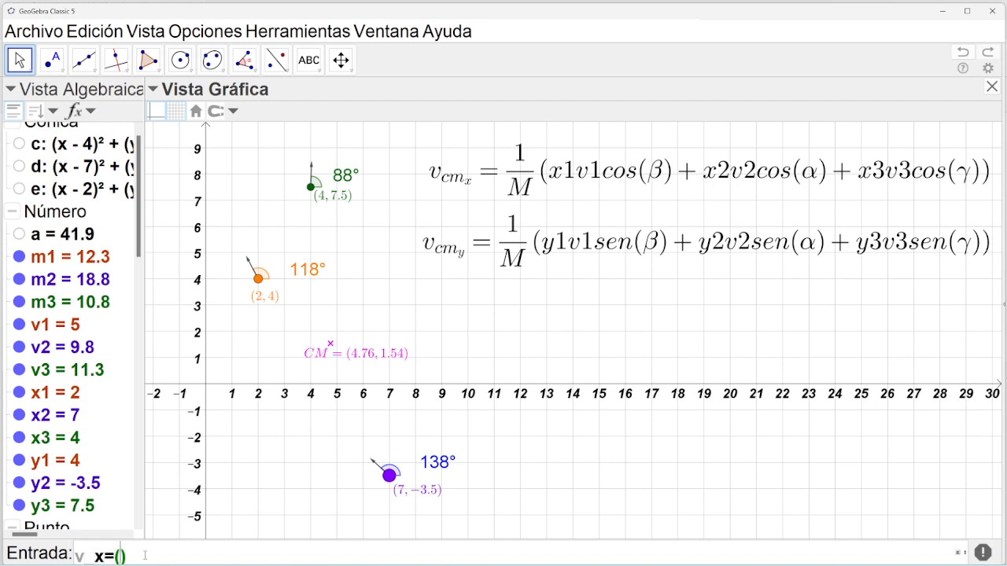
type("x1")
type(" v1")
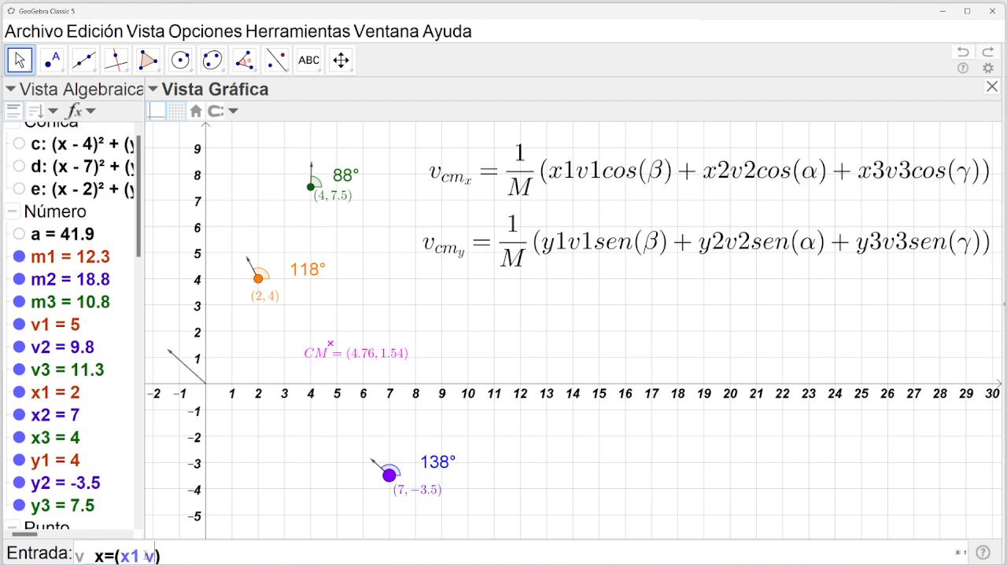
type(" cos")
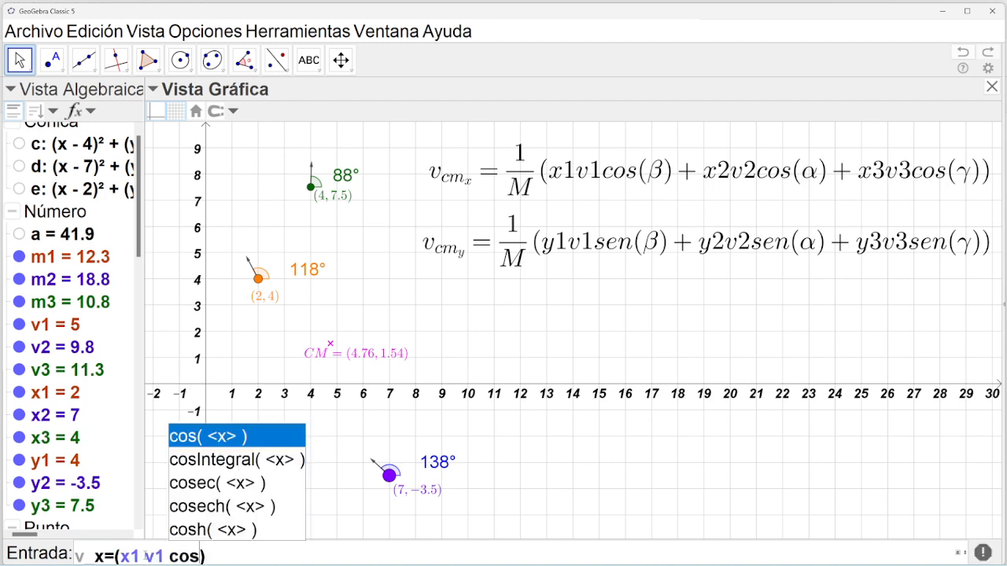
key("Return")
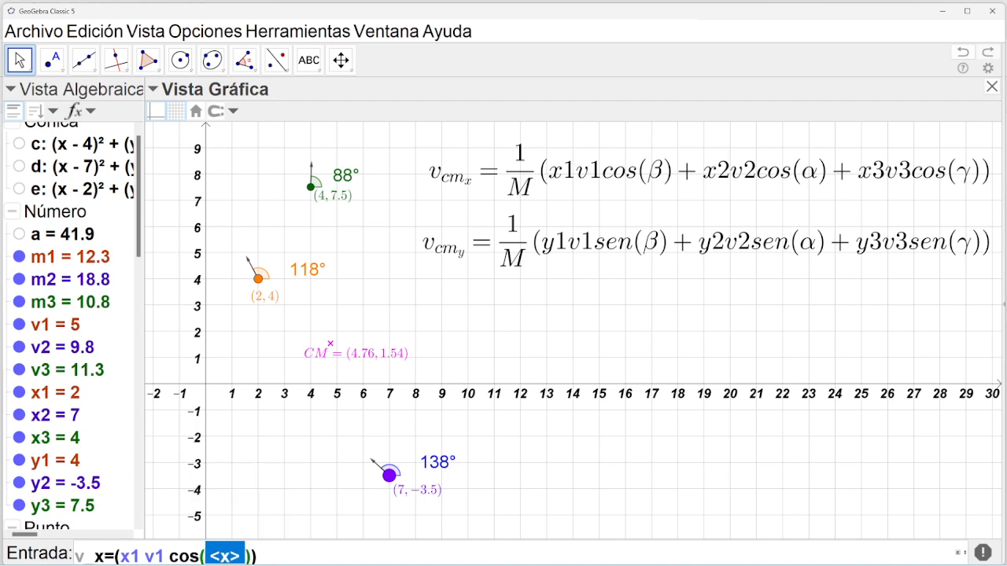
left_click(959, 555)
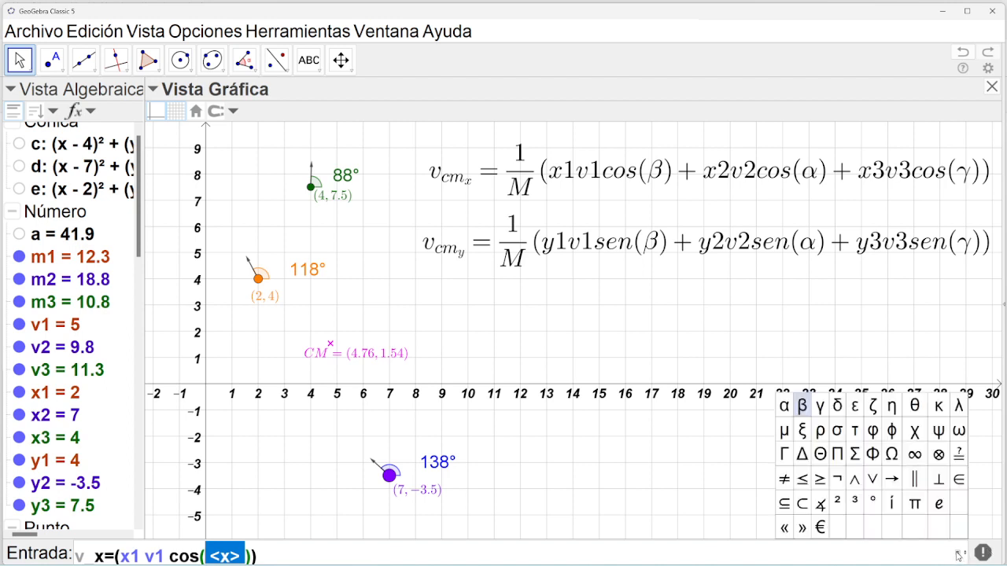
left_click(785, 406)
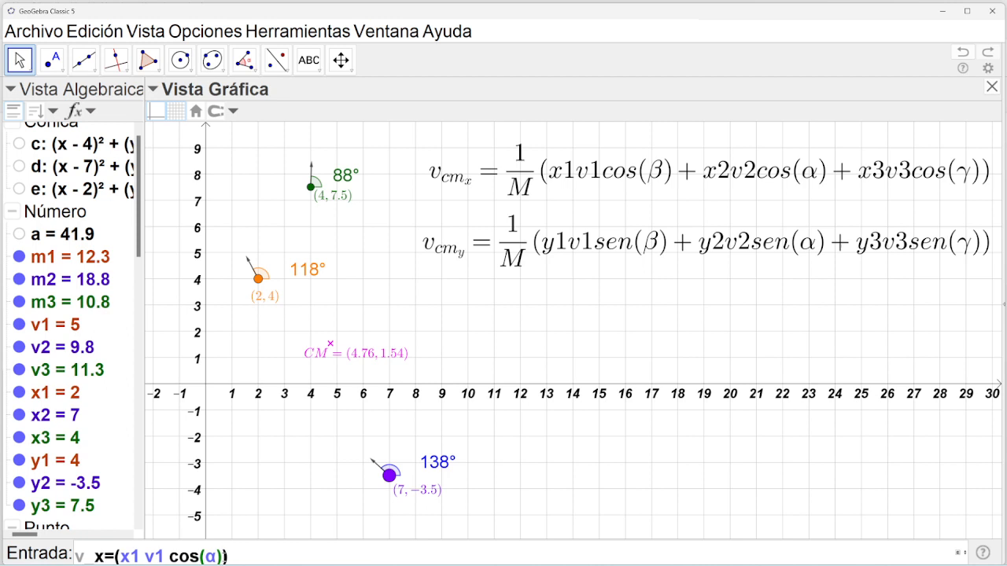
Add the second term + x2 v2 cos(β), correcting sen to cos.
type("+")
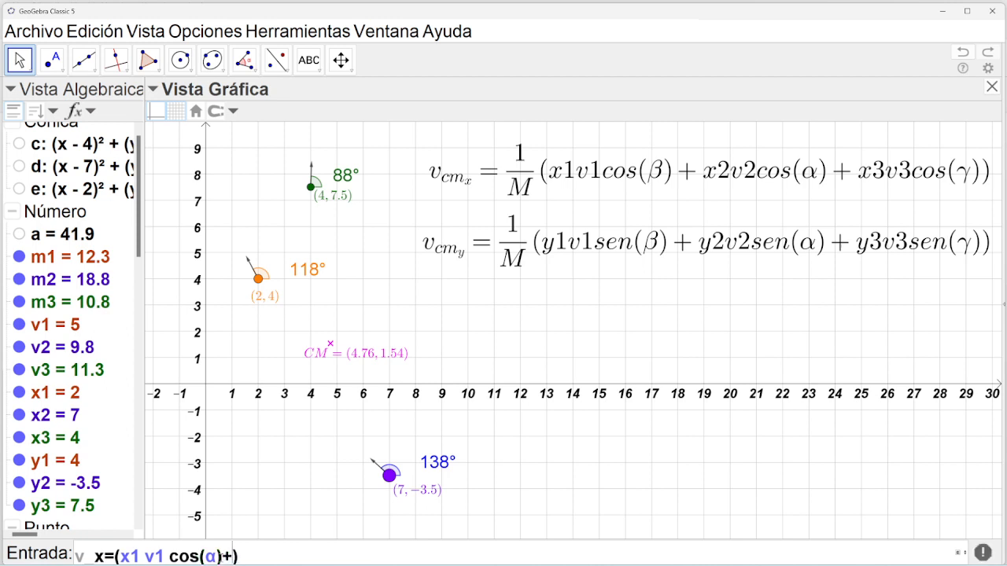
key("Right")
type("x2 ")
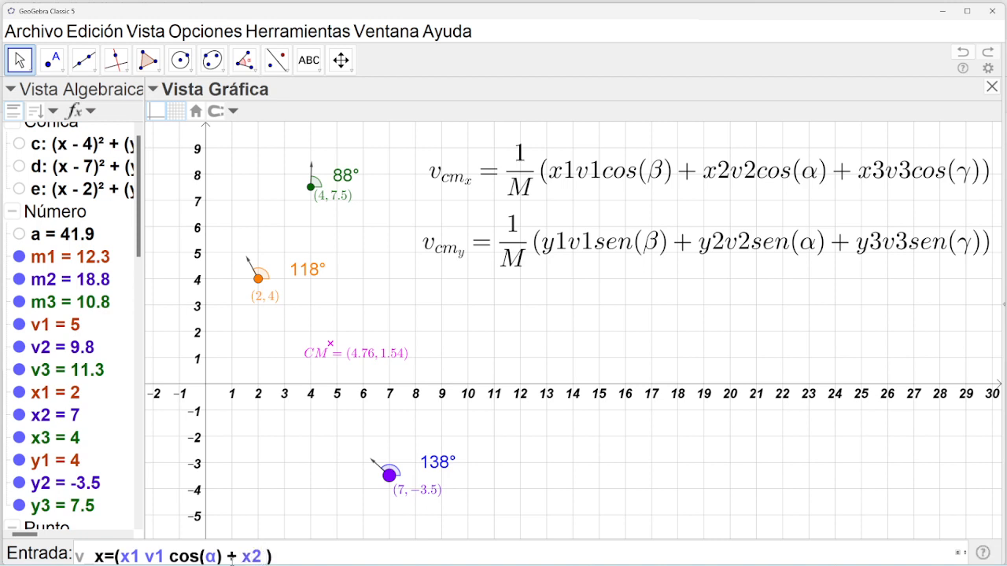
type("v2 sen")
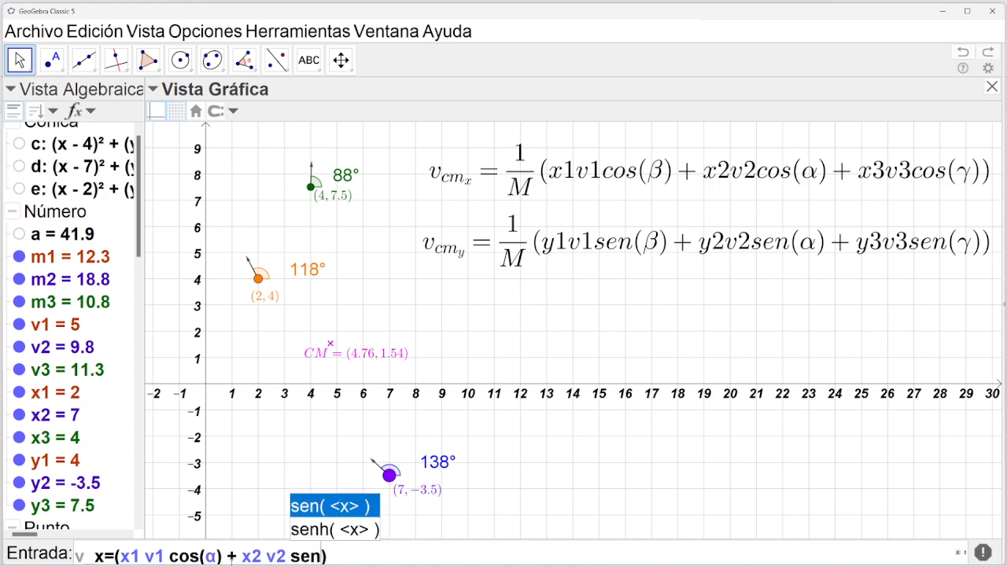
key("Return")
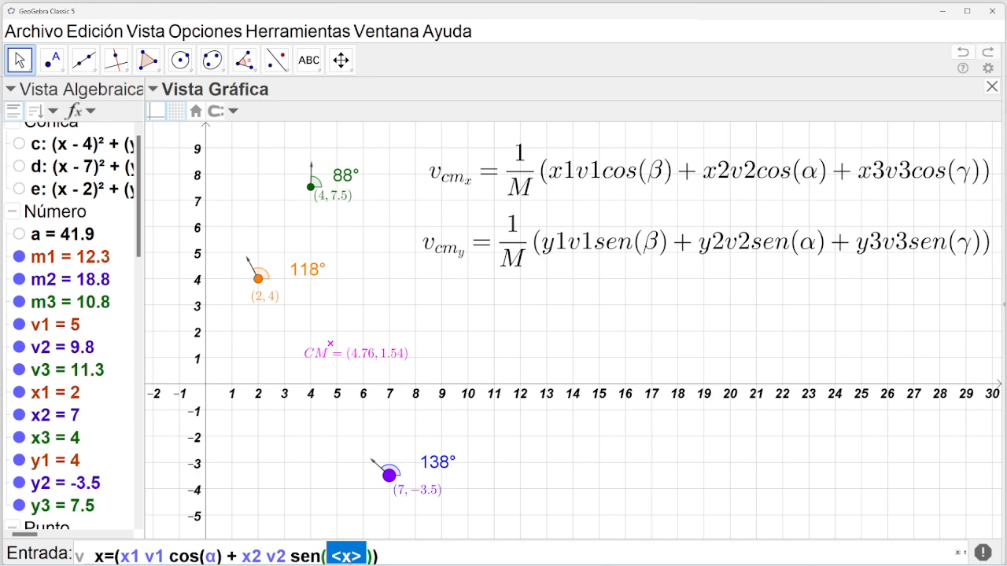
key("Left")
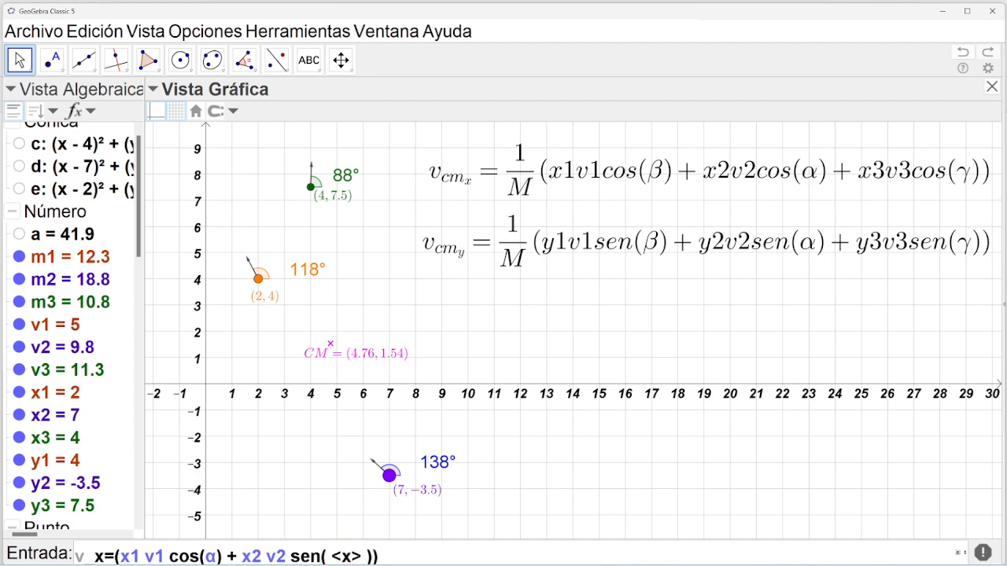
key("Right")
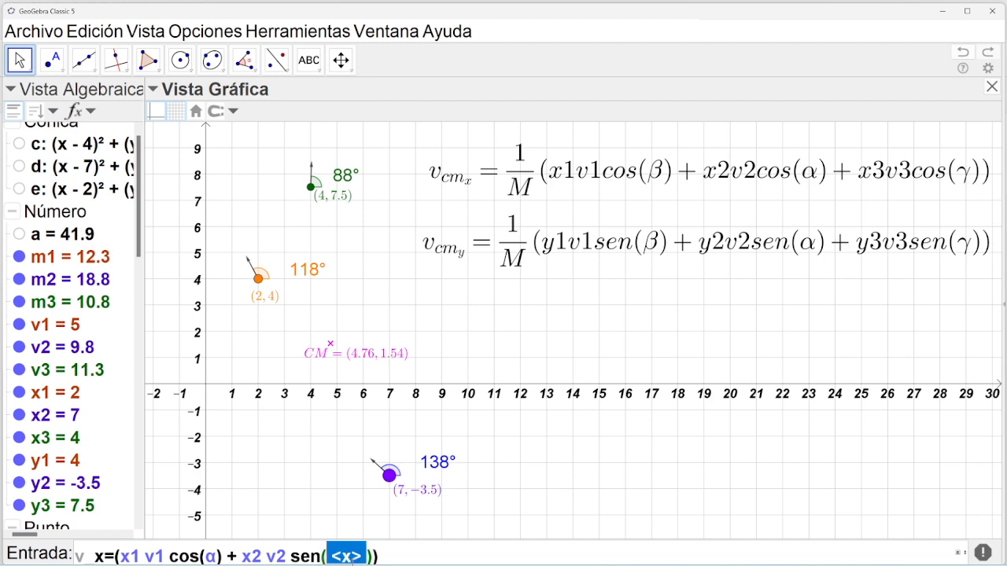
key("Right")
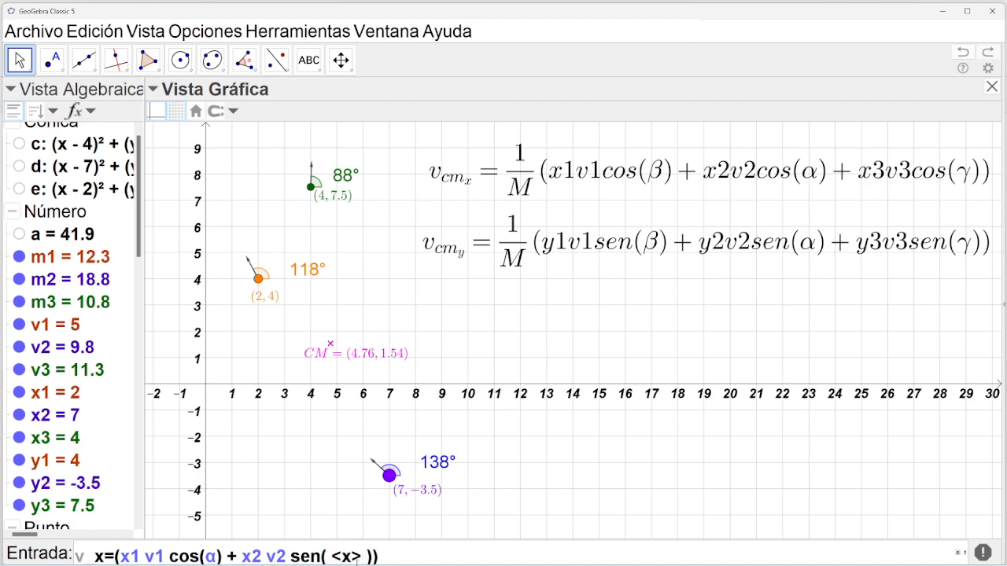
key("BackSpace")
key("BackSpace")
key("BackSpace")
left_click(958, 555)
left_click(802, 406)
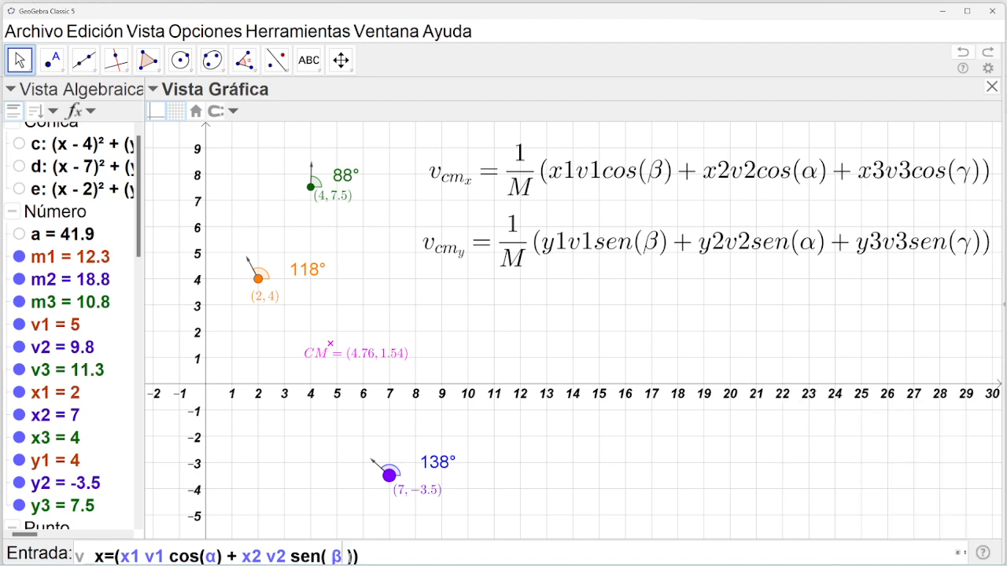
key("Delete")
key("Left")
key("BackSpace")
left_click_drag(292, 556, 318, 556)
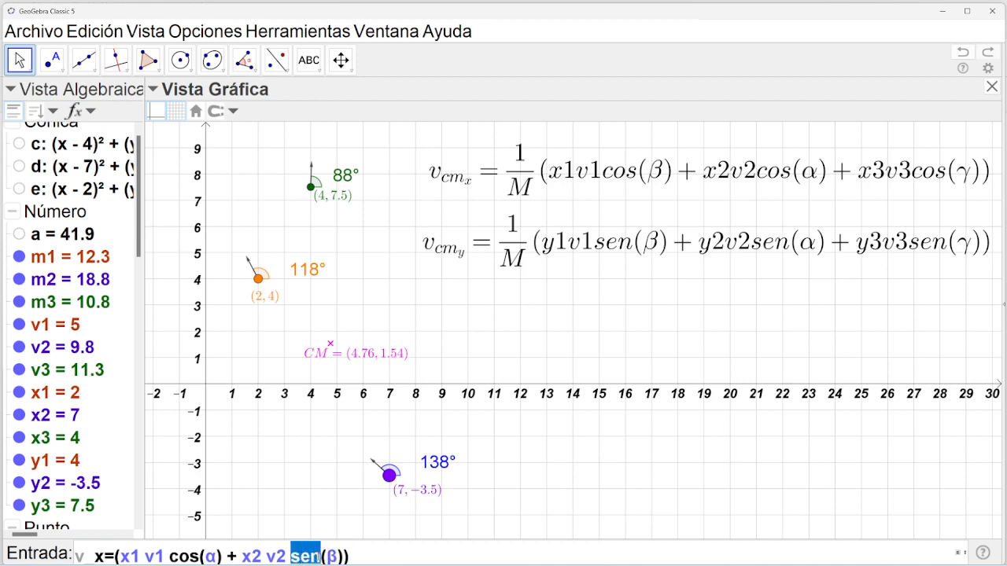
type("cos")
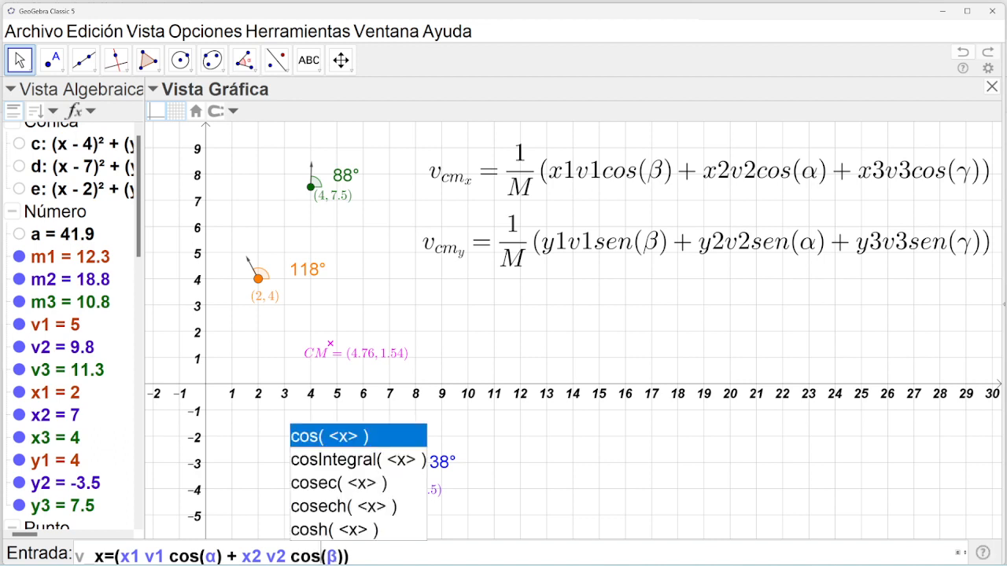
left_click(346, 558)
Add the third term + x3 v3 cos(γ).
key("Left")
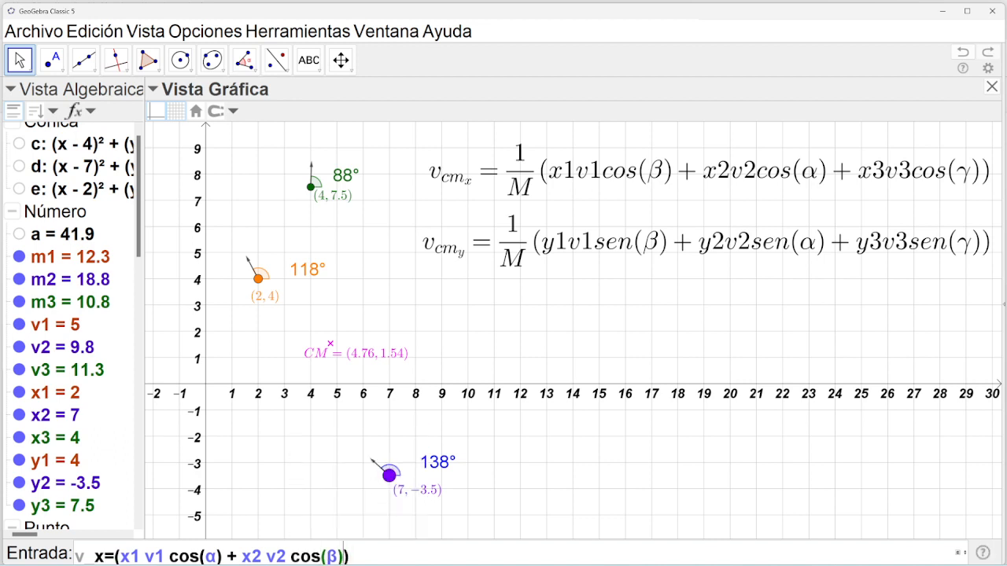
type("+ ")
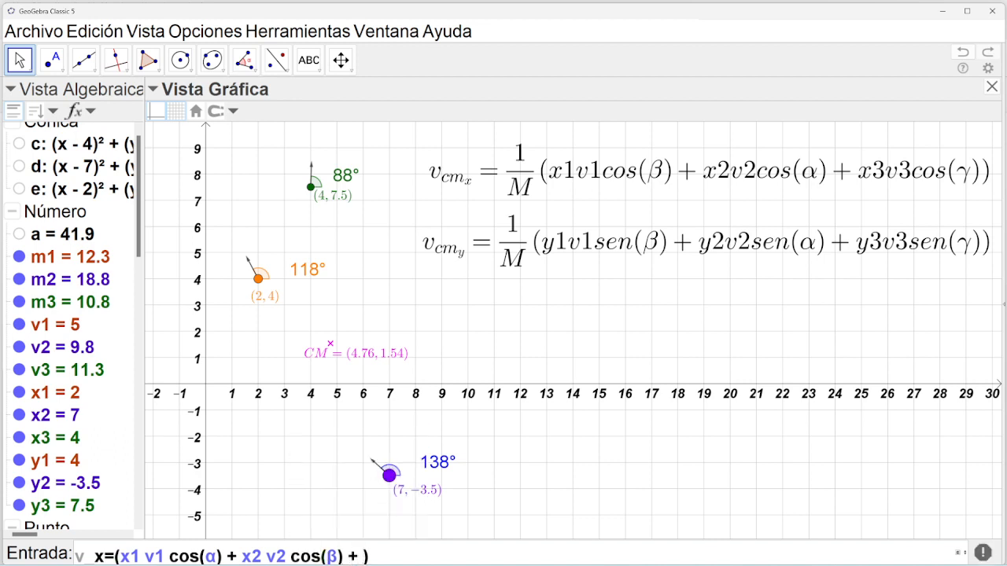
type("x3v3")
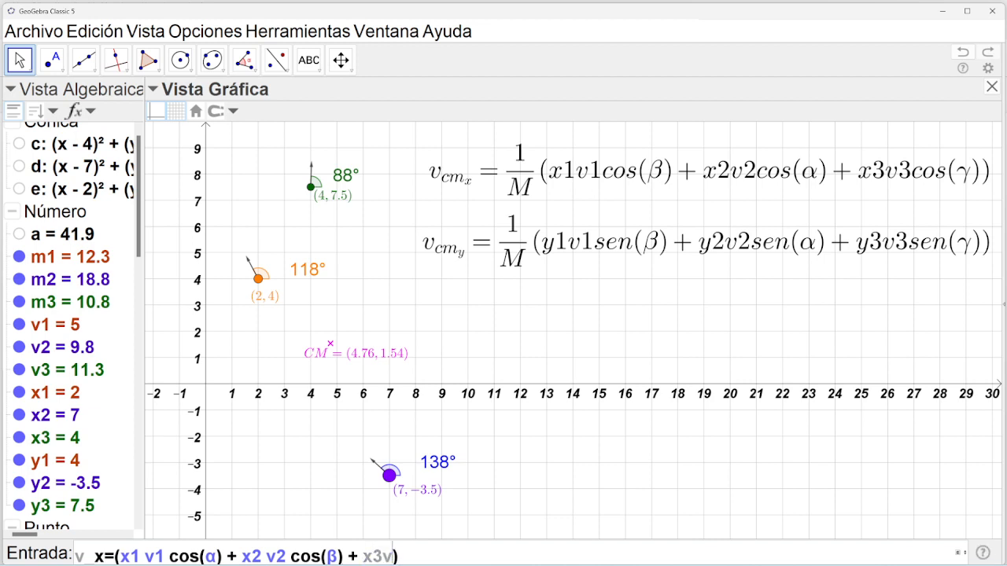
key("Left")
key("Left")
key("Right")
key("Right")
type("cos")
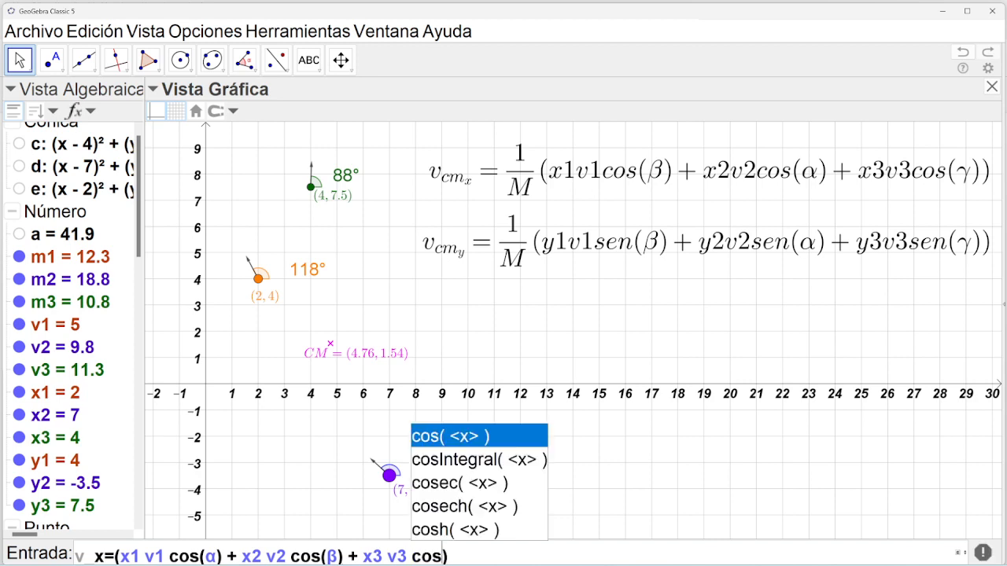
key("Return")
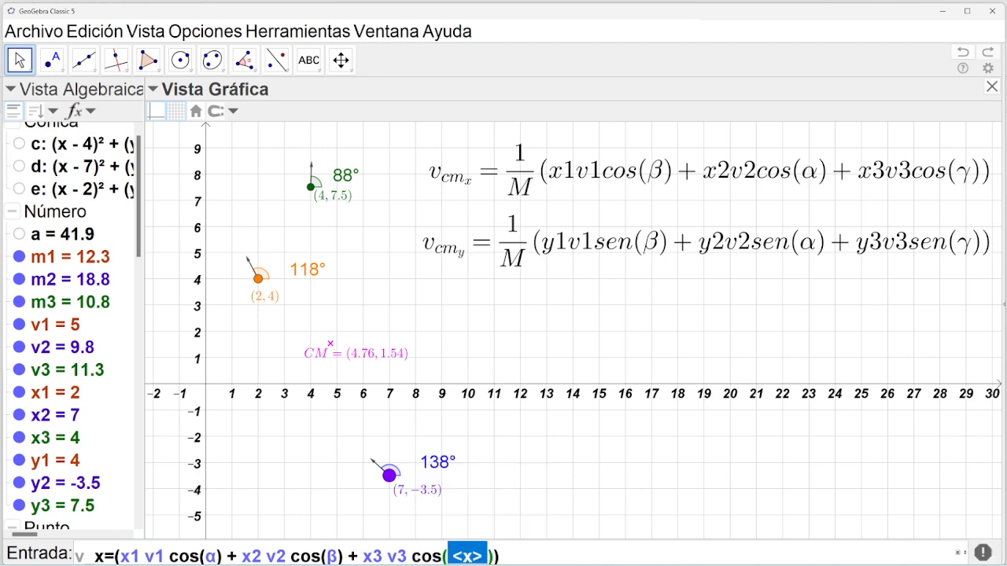
left_click(961, 554)
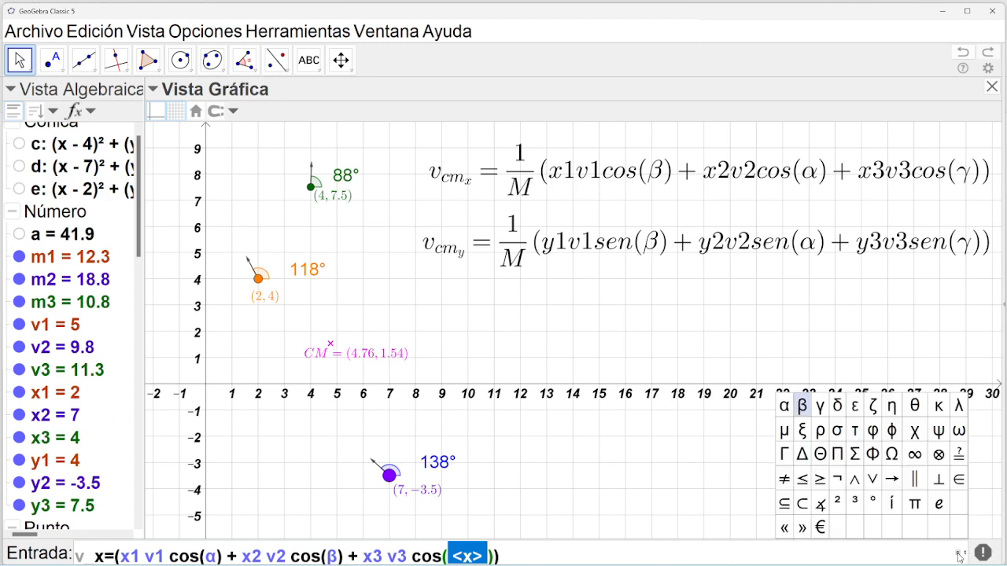
left_click(820, 406)
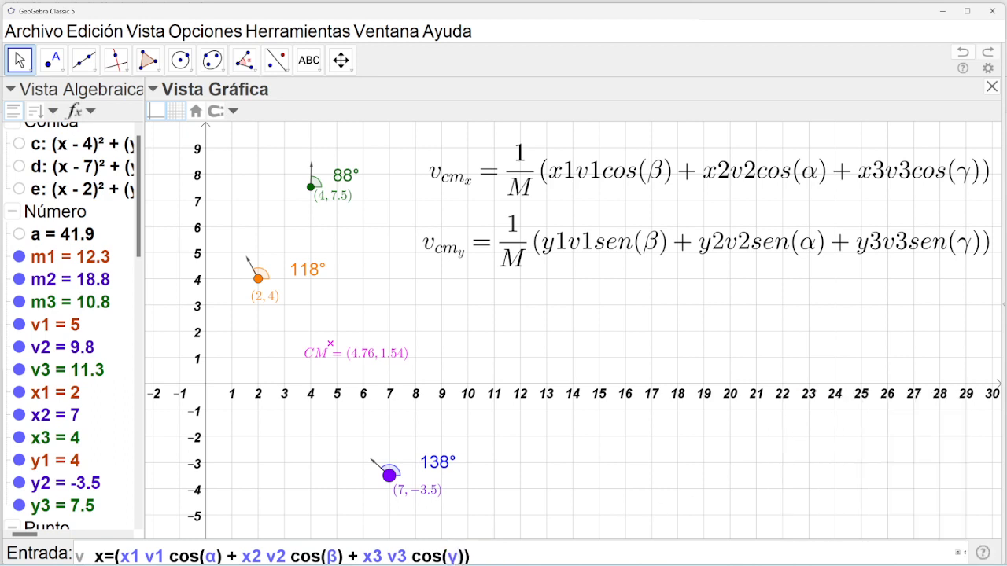
Divide the whole expression by a and submit it, creating v = -1.29.
left_click(485, 559)
type("/a")
key("shift+Left")
key("shift+Left")
key("shift+Left")
key("shift+Left")
key("shift+Left")
key("shift+Left")
key("shift+Left")
key("shift+Left")
key("shift+Left")
key("shift+Left")
key("shift+Left")
key("shift+Left")
key("shift+Left")
key("shift+Left")
key("shift+Left")
key("shift+Left")
key("shift+Left")
key("shift+Left")
key("shift+Left")
key("shift+Left")
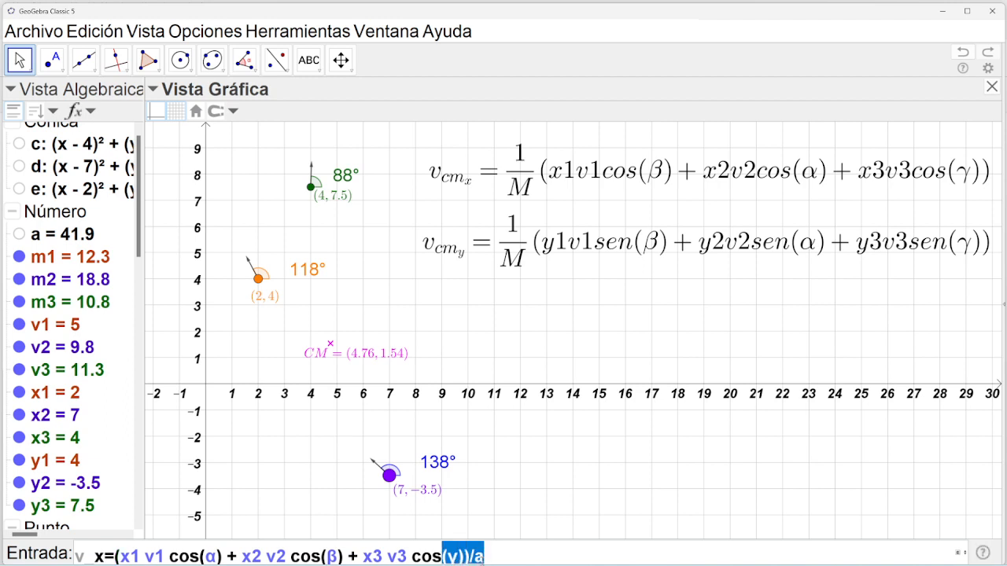
key("shift+Left")
key("shift+Left")
key("shift+Left")
key("shift+Left")
key("shift+Left")
key("shift+Left")
key("shift+Left")
key("shift+Left")
key("shift+Left")
key("shift+Left")
key("shift+Left")
key("shift+Left")
key("shift+Left")
key("shift+Left")
key("ctrl+c")
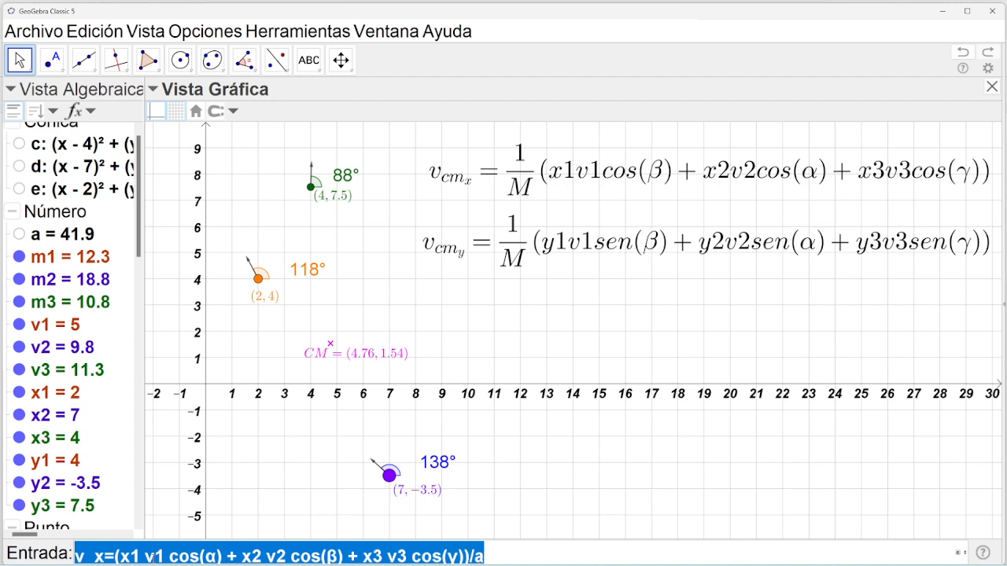
left_click(498, 554)
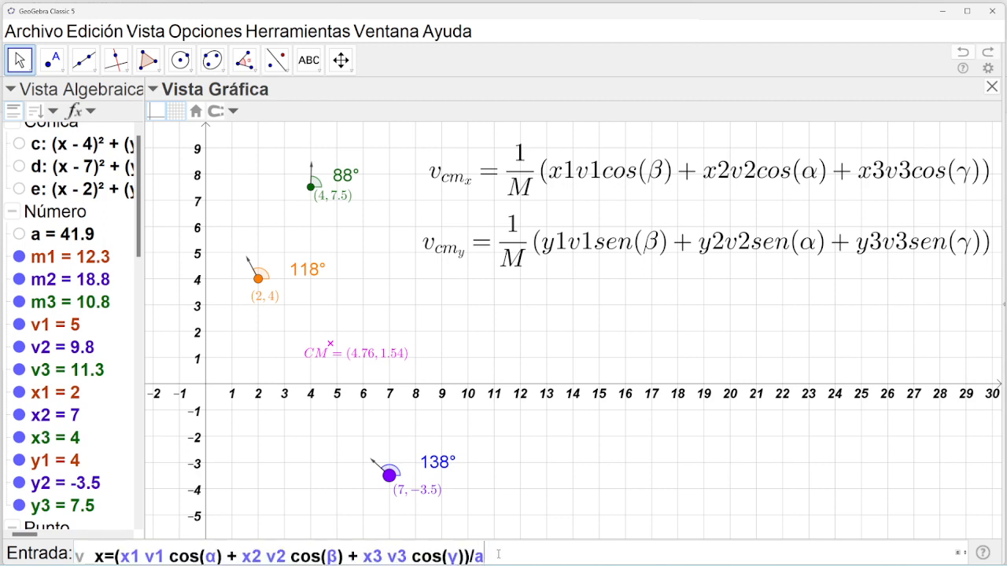
key("Return")
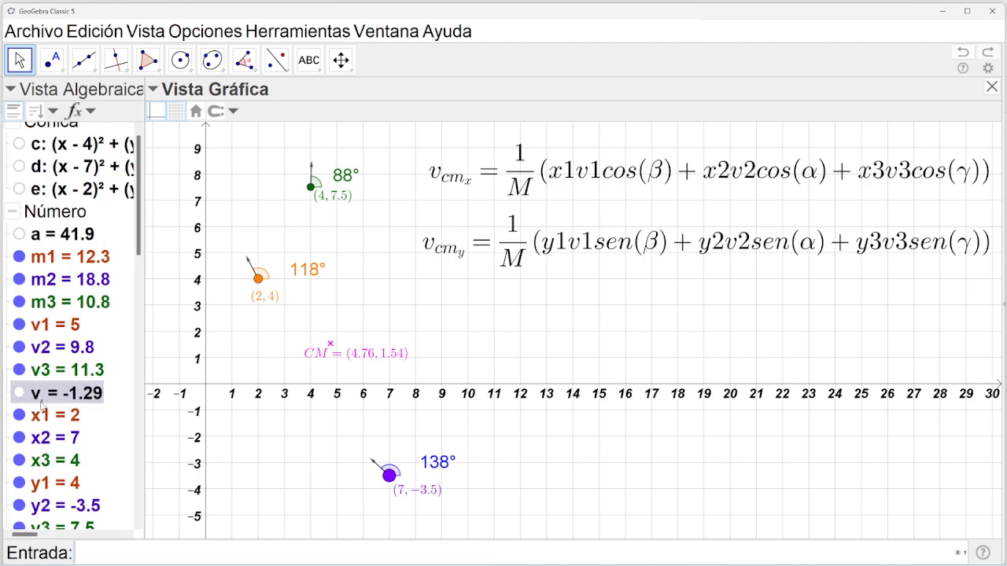
Paste the v_x definition and rename its x subscript and x1, x2, x3 to y.
mouse_move(41, 406)
key("ctrl+v")
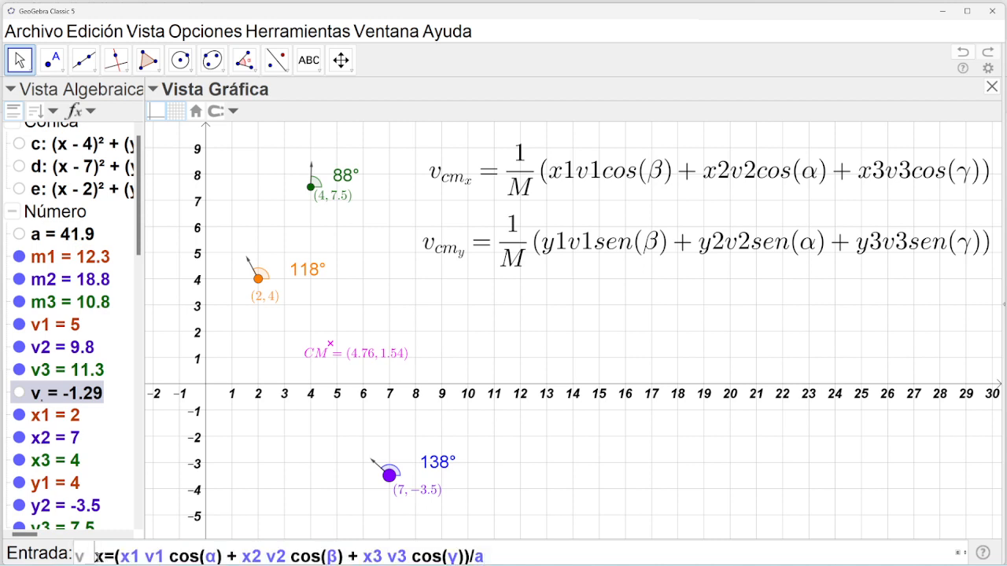
double_click(99, 557)
type("y")
double_click(124, 557)
type("y")
double_click(245, 557)
type("y")
double_click(368, 557)
type("y")
Replace each cos with sen and submit the v_y definition, giving 1.9.
left_click_drag(438, 557, 411, 557)
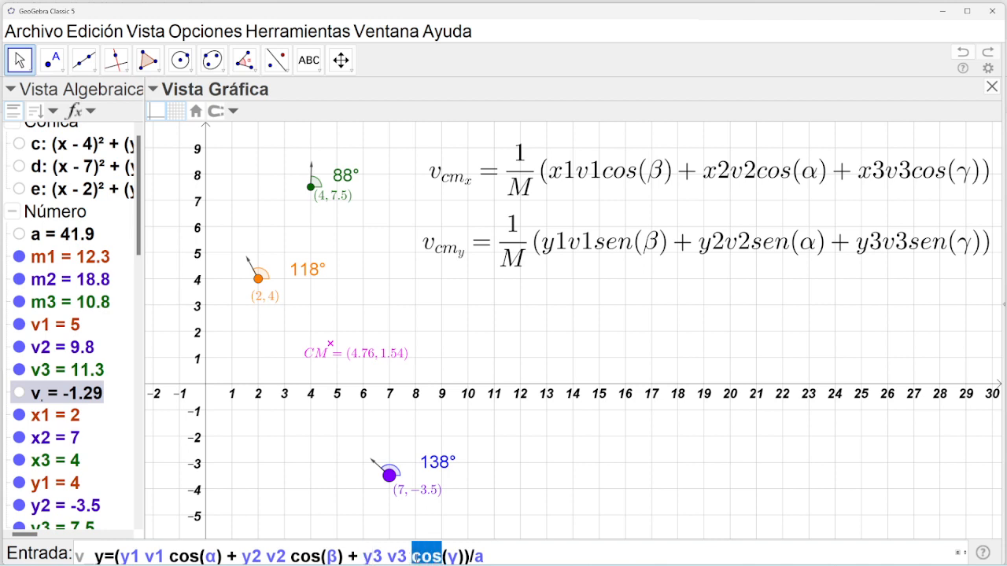
type("sen")
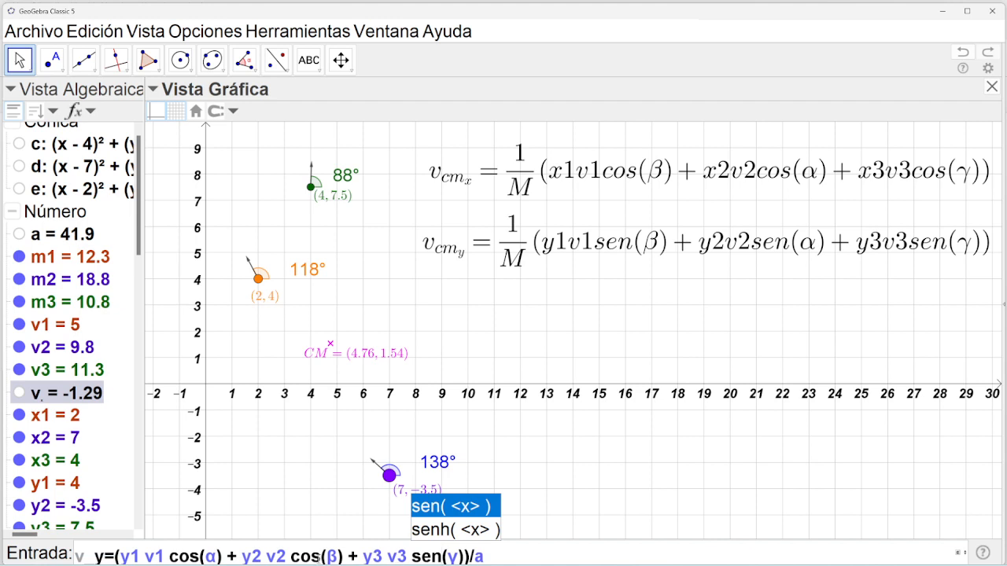
left_click_drag(321, 556, 291, 557)
type("sen")
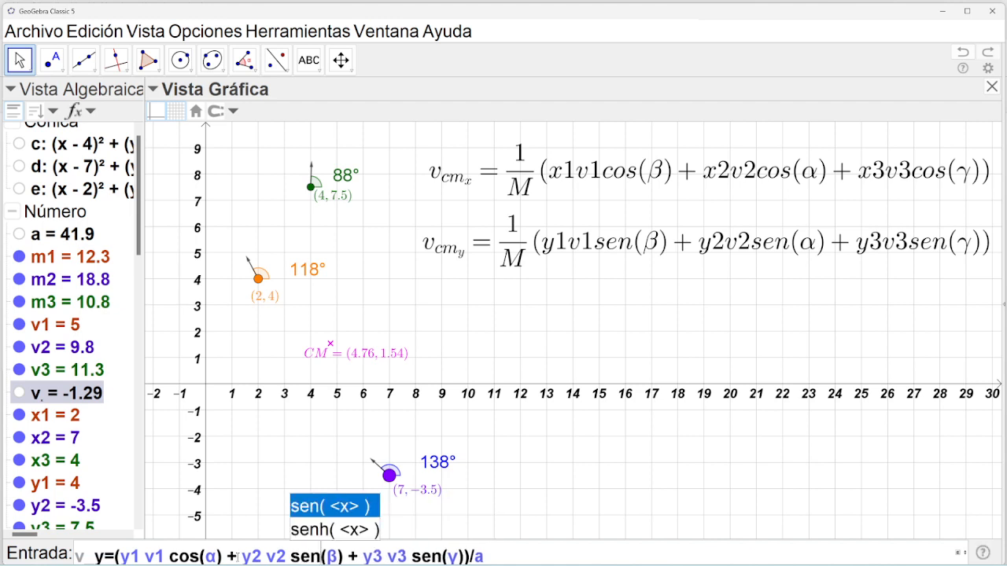
left_click_drag(202, 557, 172, 559)
type("sen")
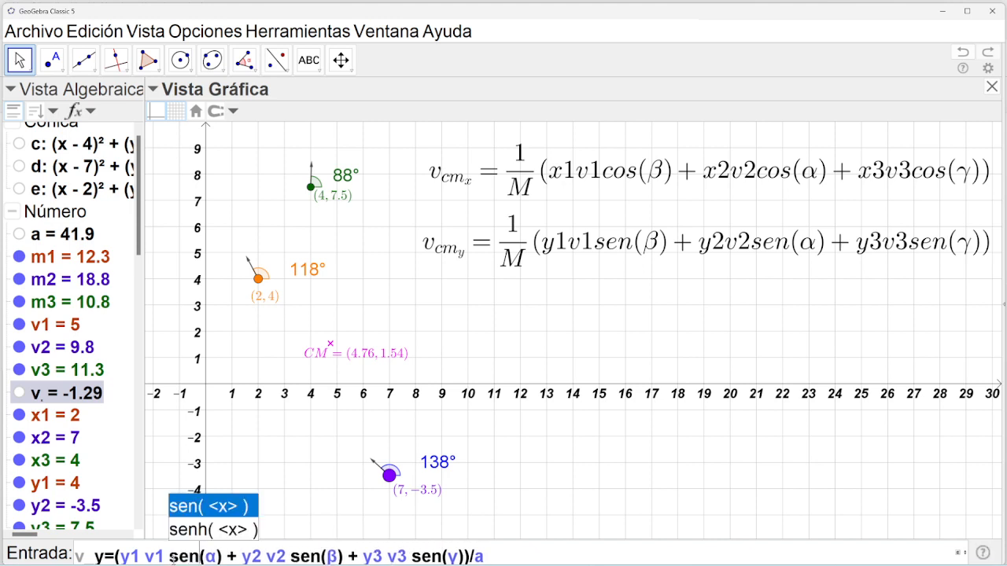
key("Escape")
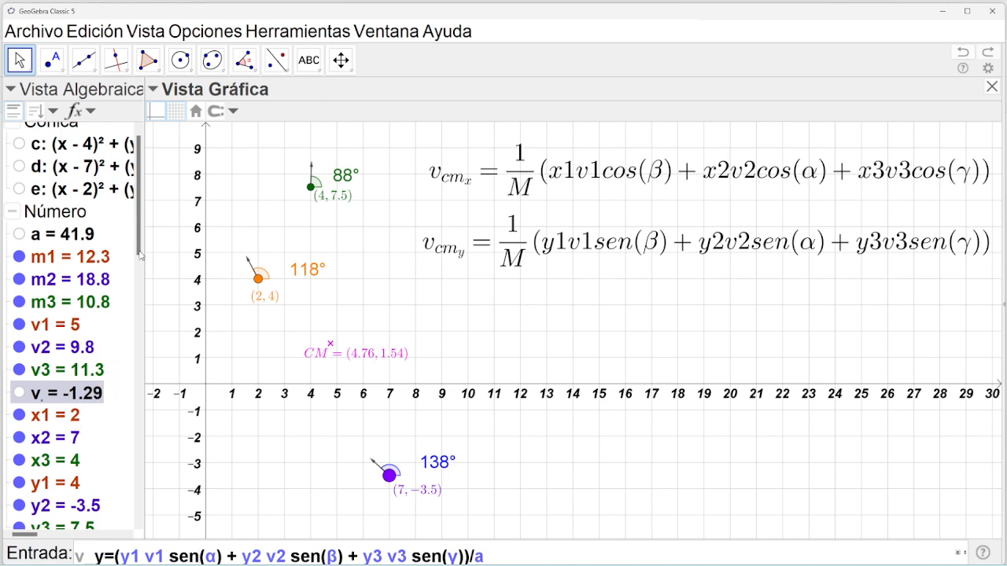
left_click_drag(139, 253, 139, 264)
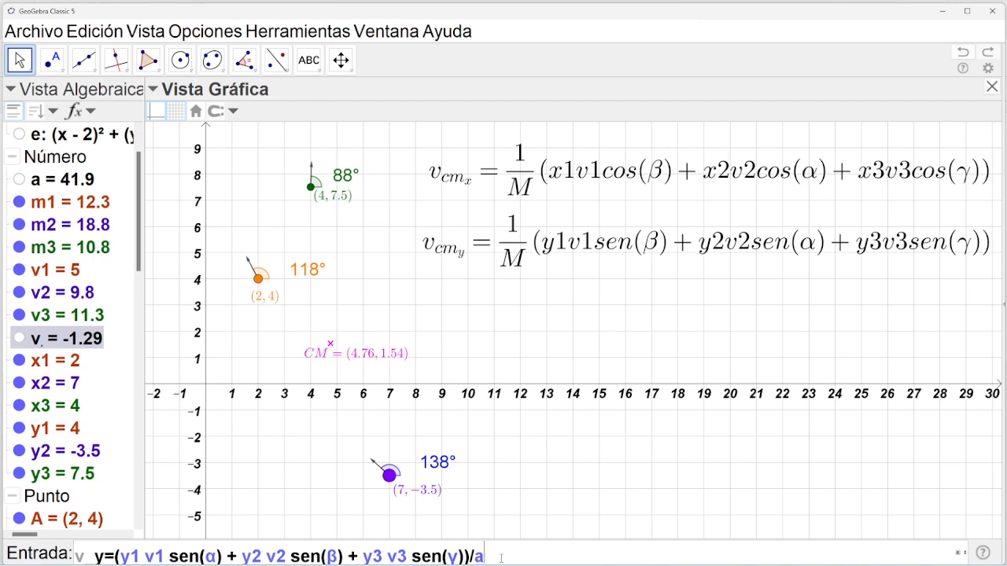
key("Return")
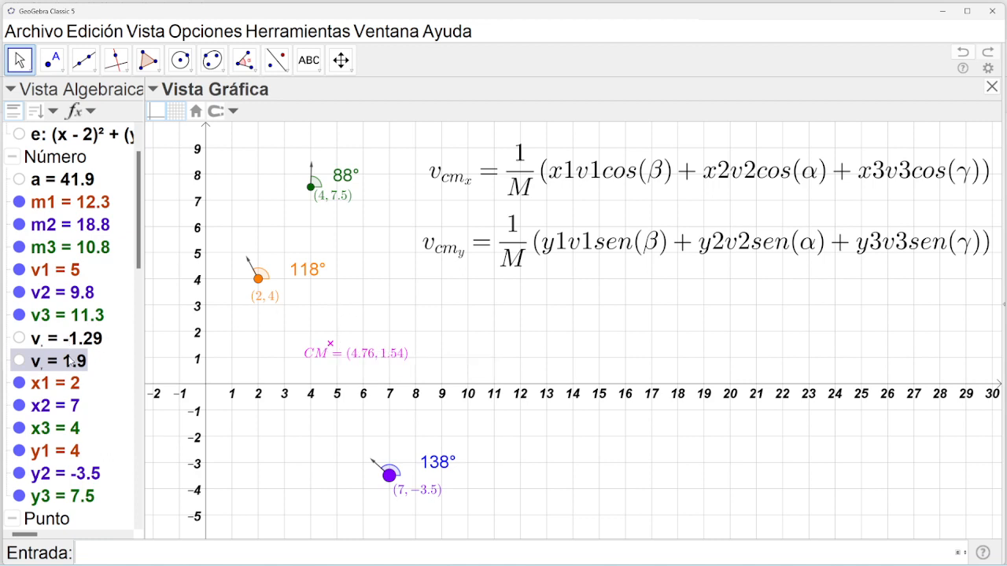
mouse_move(72, 359)
Start a new LaTeX text on the canvas reading v_{cm}.
left_click(321, 72)
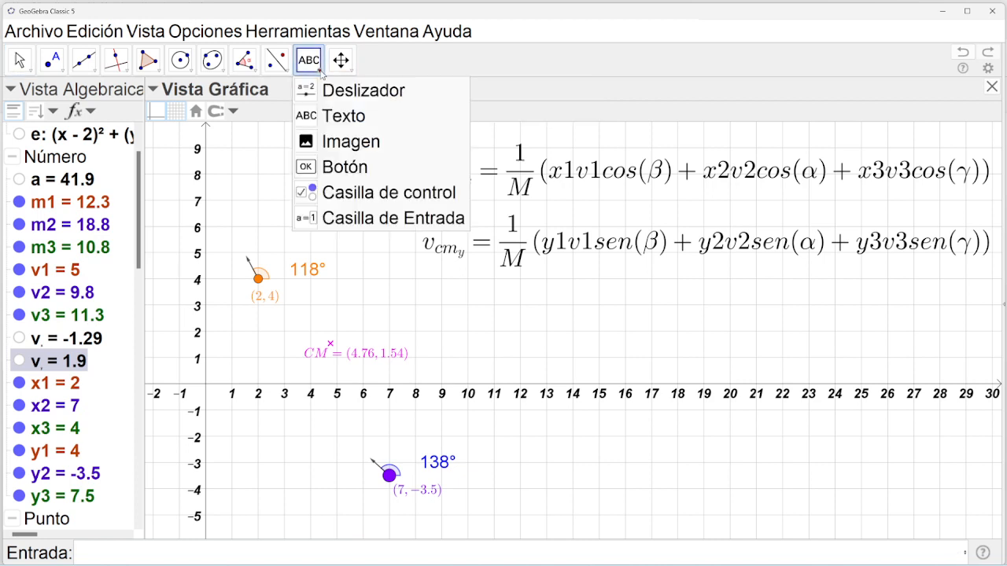
left_click(341, 115)
left_click(534, 305)
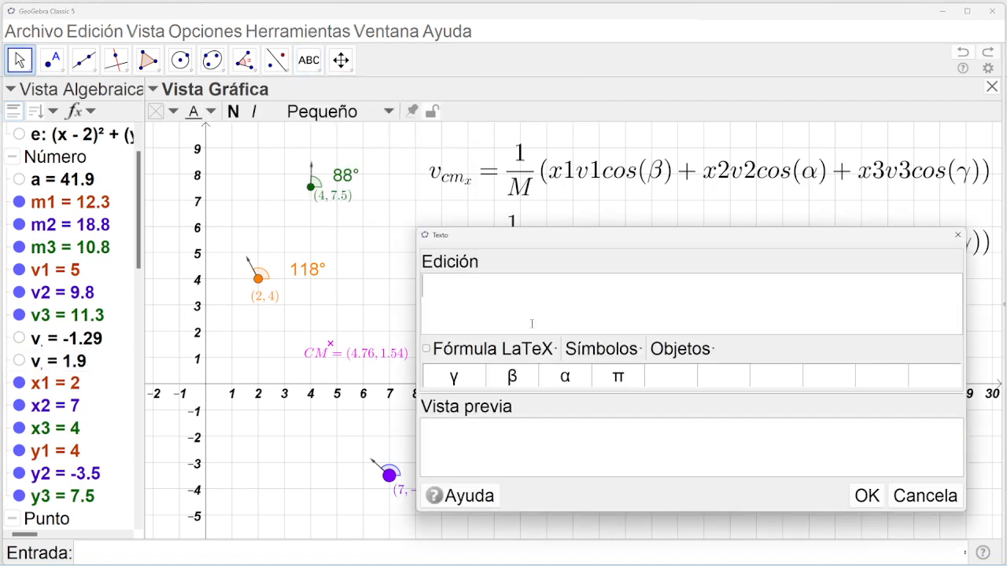
type("v_{cm}")
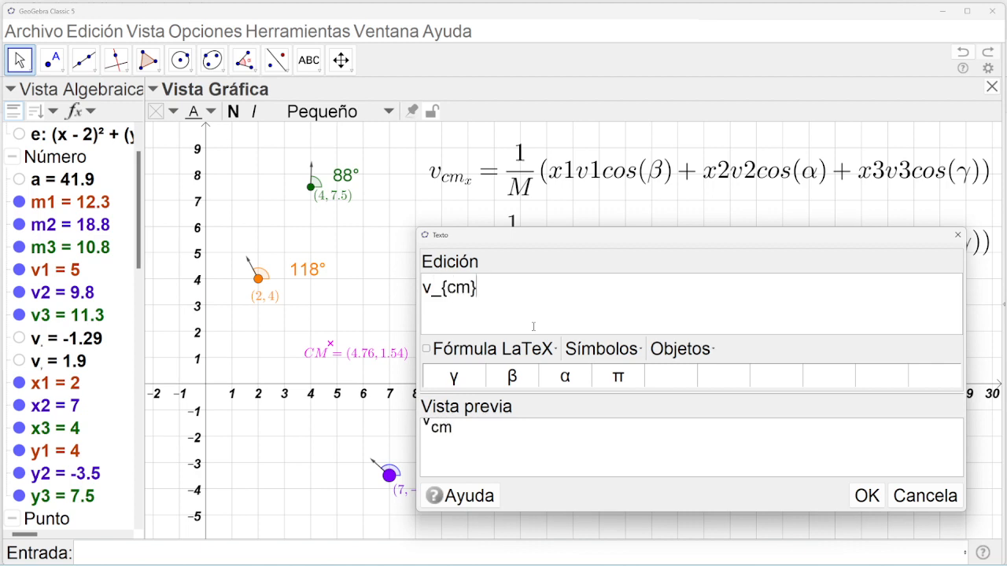
left_click(427, 348)
key("BackSpace")
left_click(479, 290)
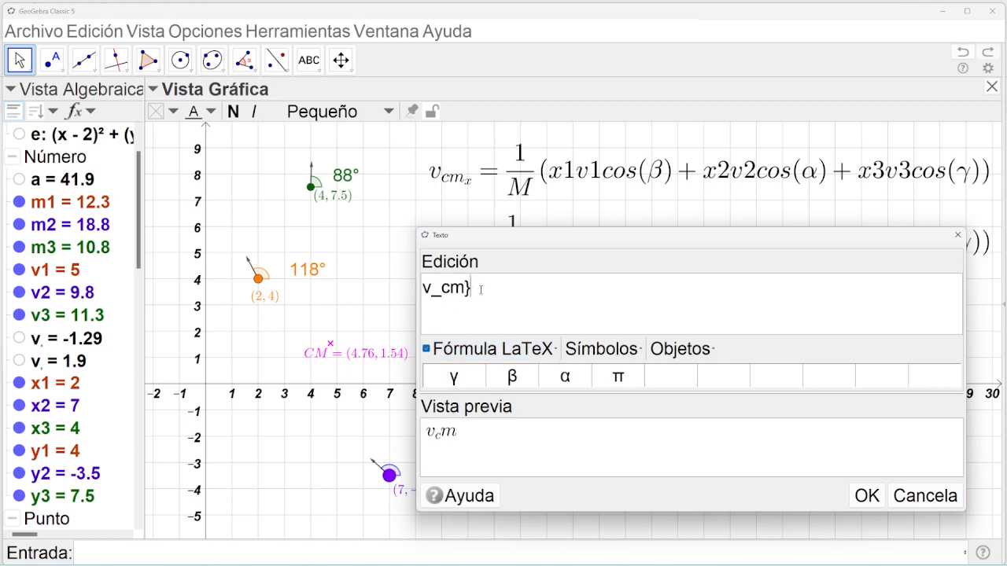
key("BackSpace")
Fix the braces so the subscript reads v_{cm}, removing stray characters.
left_click(442, 287)
type("{")
left_click(485, 287)
type("}")
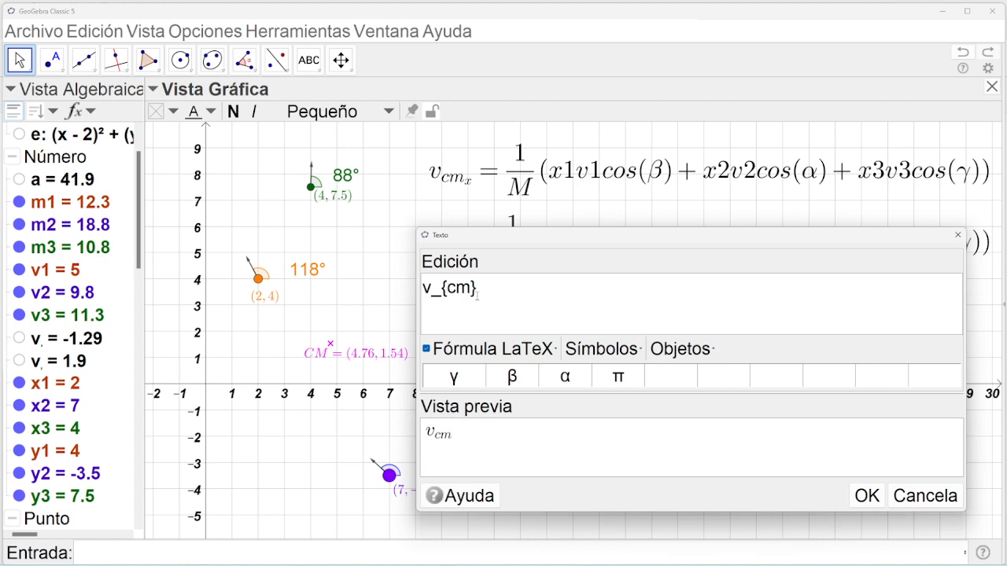
key("Left")
type("hohlhlh")
key("BackSpace")
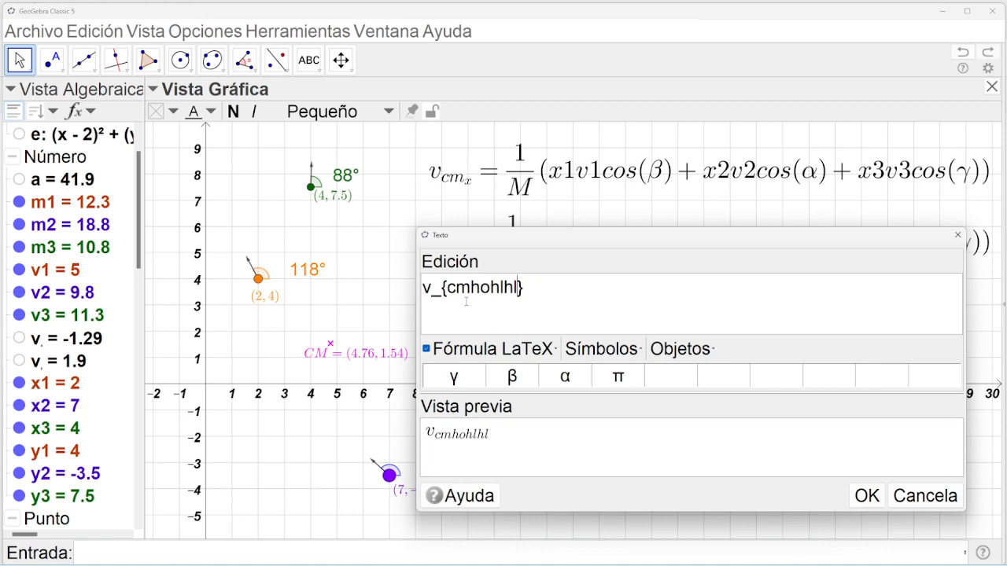
key("BackSpace")
key("BackSpace")
key("BackSpace")
key("BackSpace")
key("BackSpace")
key("BackSpace")
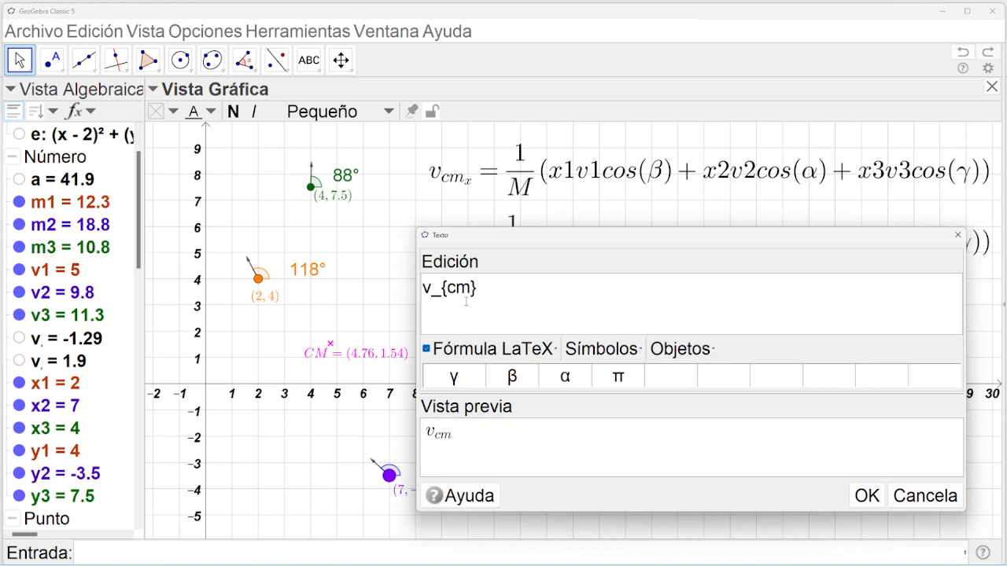
left_click(508, 297)
Complete the formula as v_{cm}=\sqrt{v_x^2+v_y^2}.
type("=\\sqrt(")
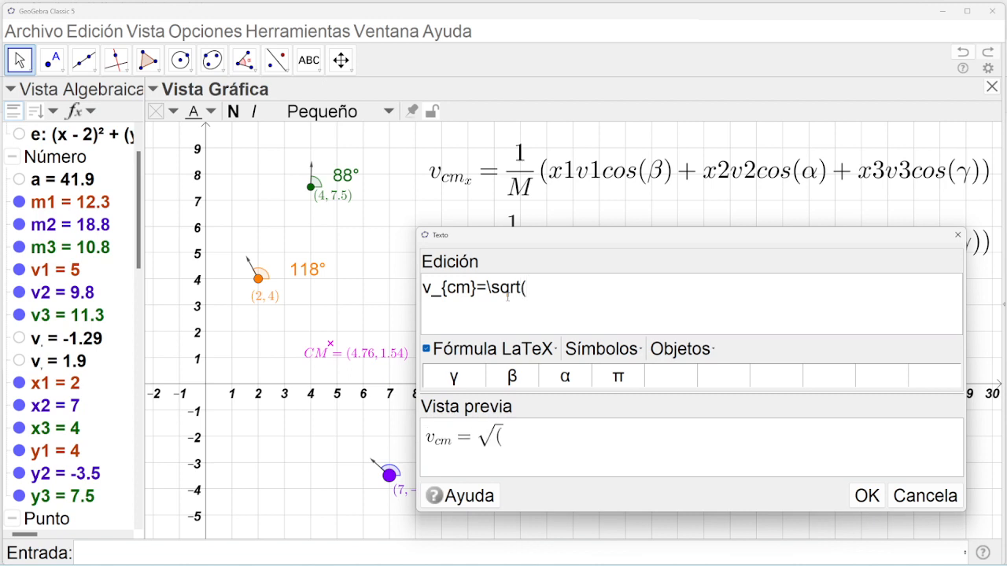
type("v_x^2+c")
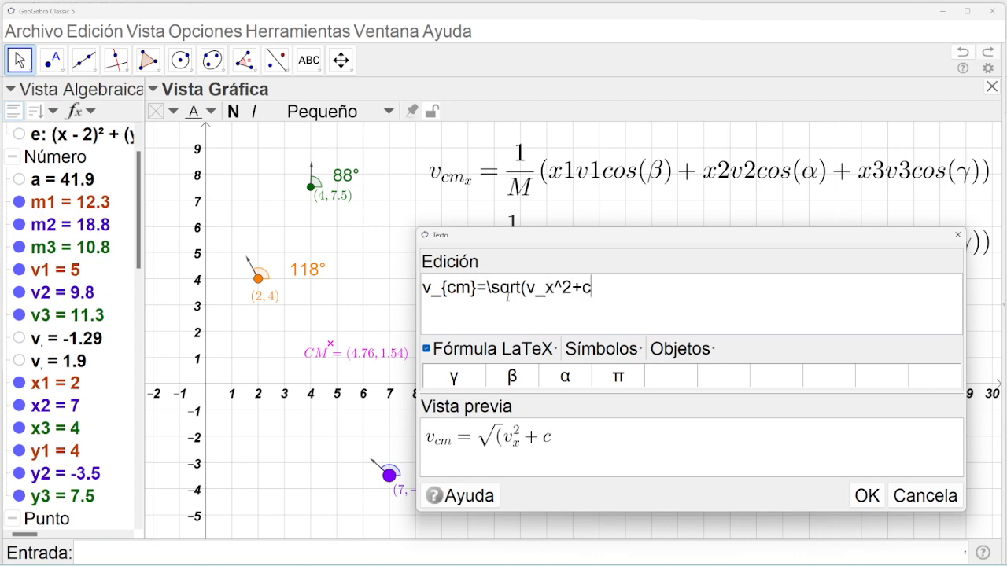
key("BackSpace")
type("v_y^29")
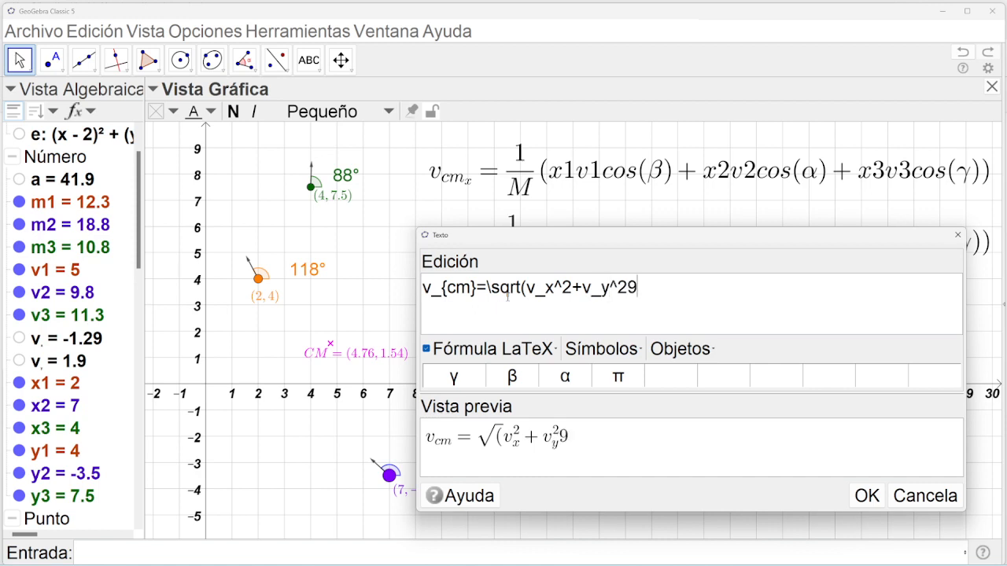
key("BackSpace")
type(")")
double_click(523, 289)
type("{")
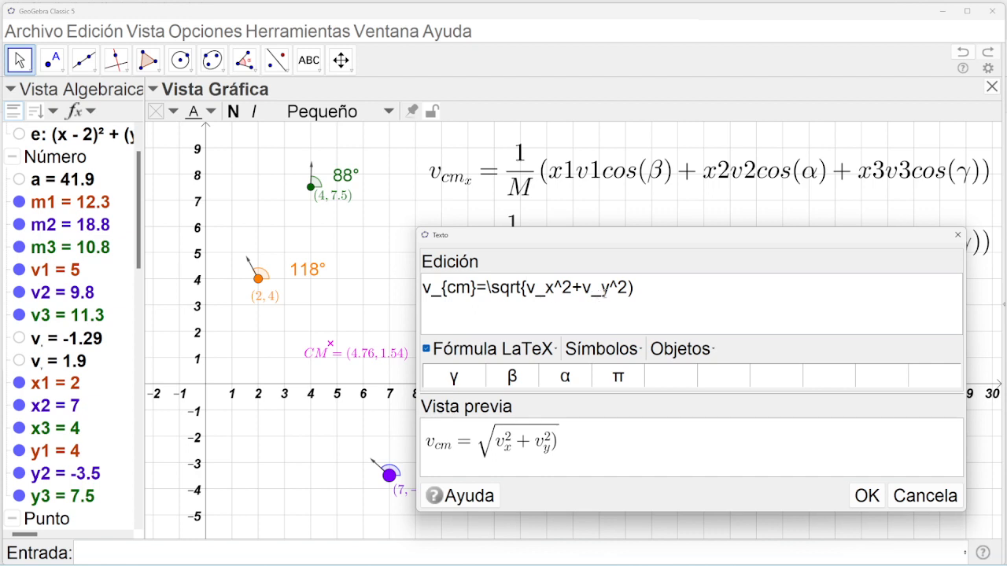
left_click(641, 286)
key("BackSpace")
type("}")
Copy the whole v_cm formula text and confirm it onto the canvas.
left_click_drag(644, 291, 417, 288)
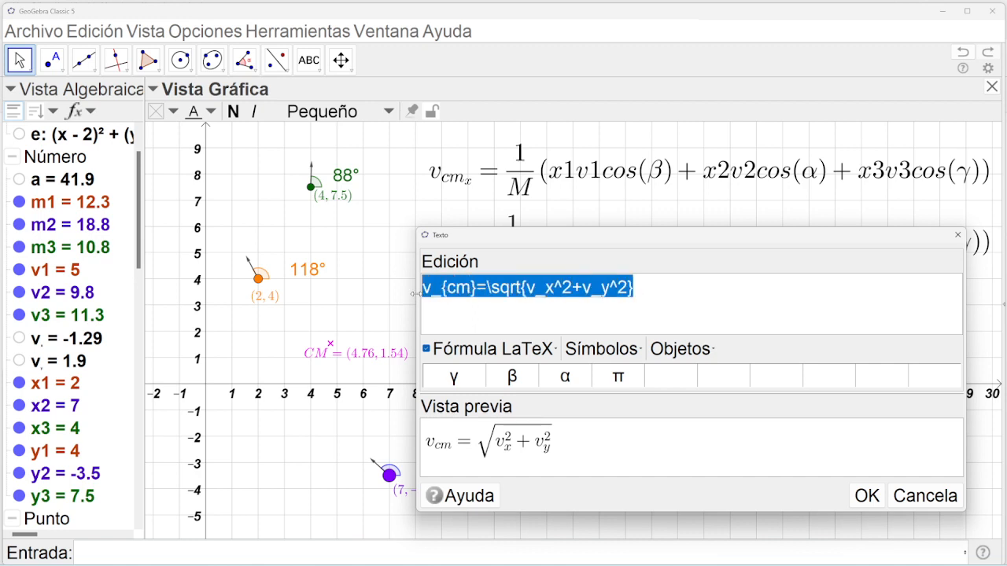
left_click(525, 291)
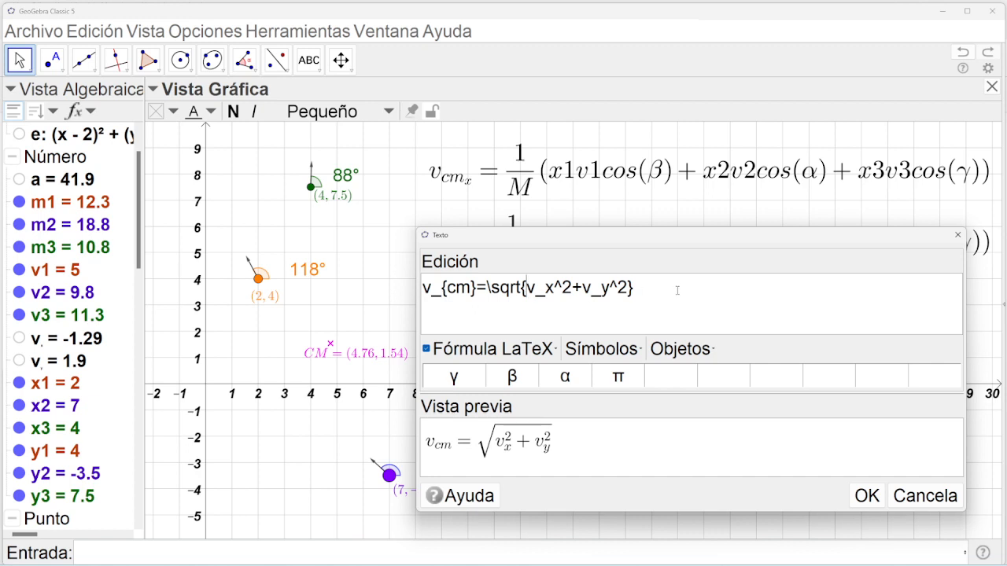
left_click_drag(675, 291, 419, 294)
key("ctrl+c")
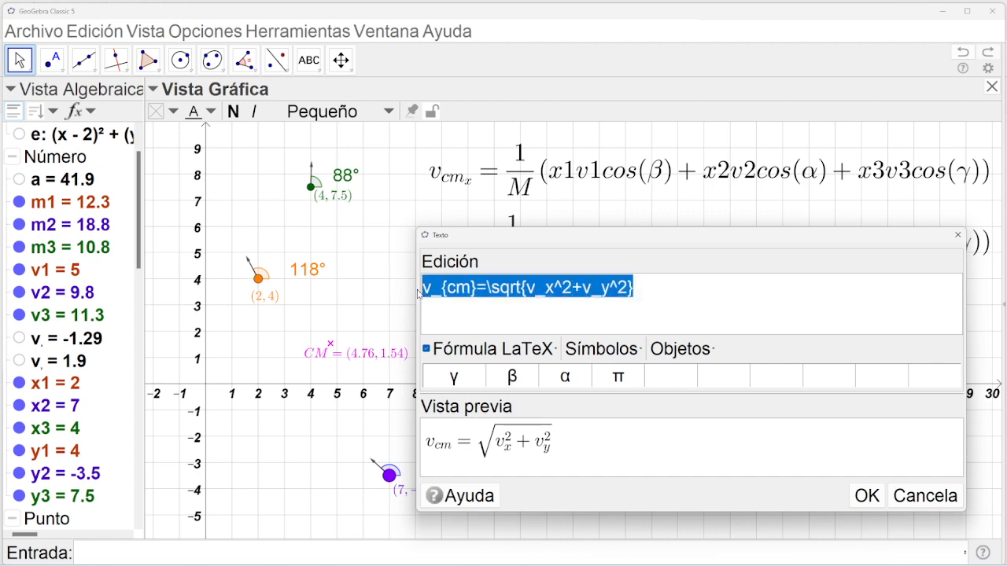
left_click(868, 495)
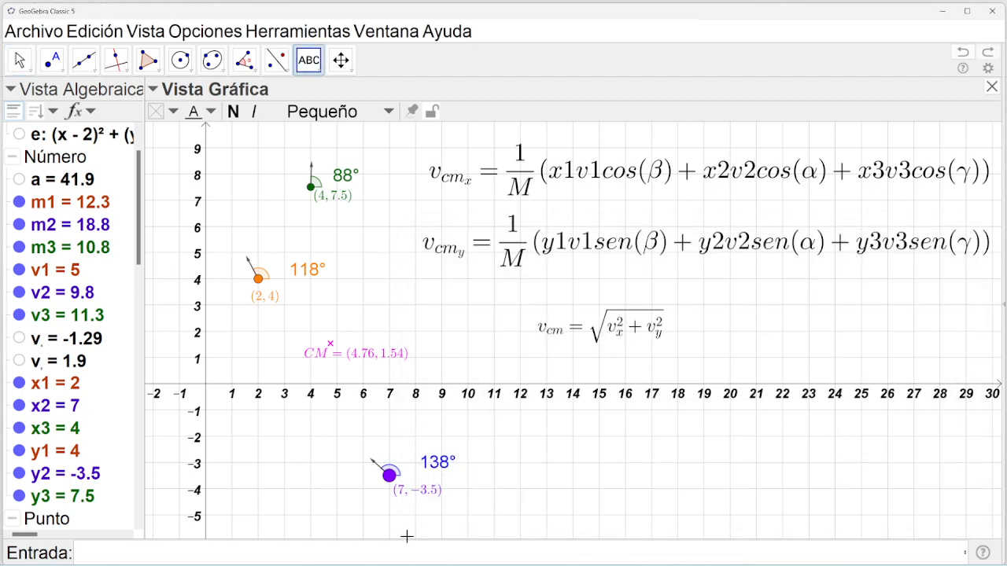
Paste the v_cm formula into the input bar, try parentheses around the root, and submit.
left_click(368, 551)
key("ctrl+v")
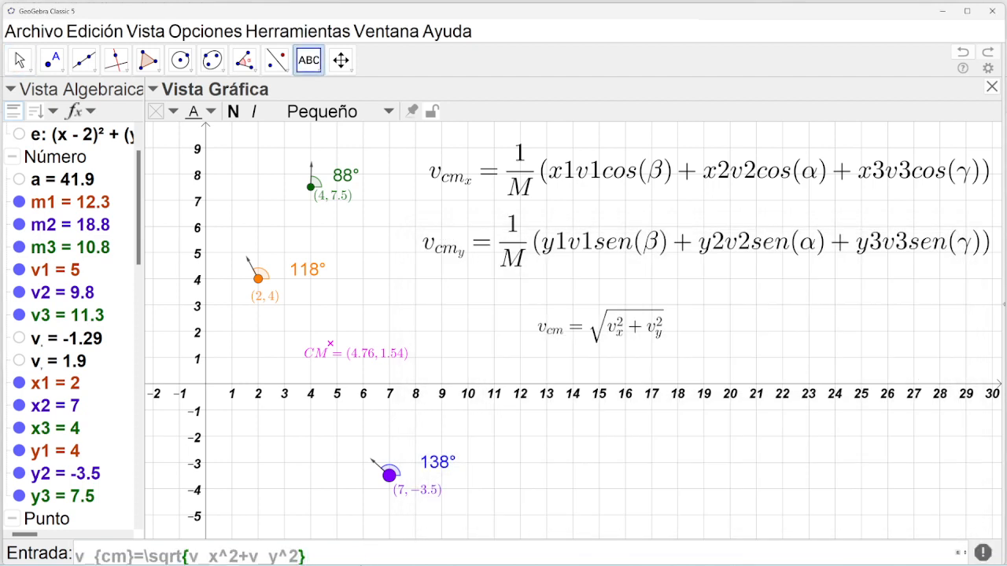
key("BackSpace")
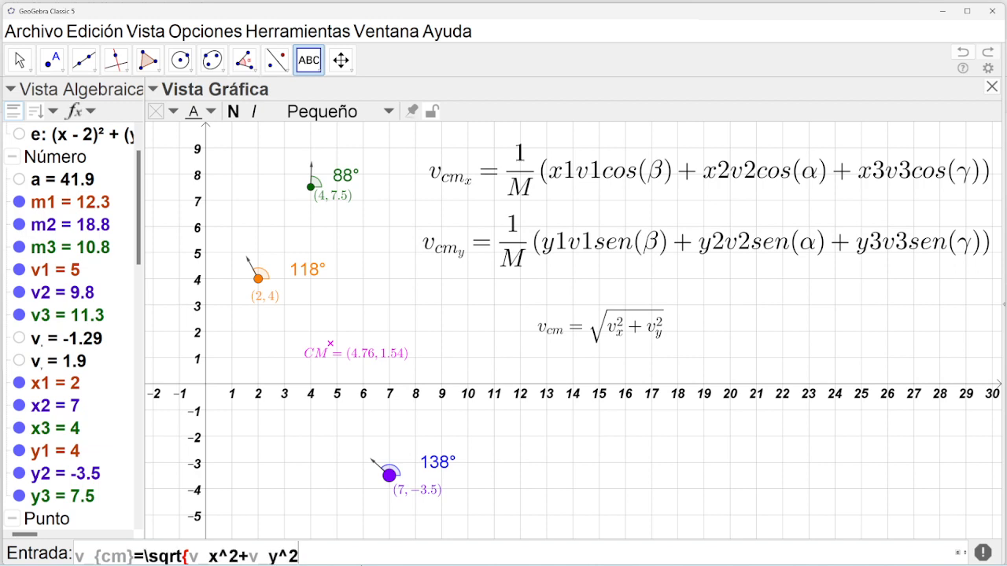
type(")")
key("Left")
key("Left")
key("Left")
key("Left")
key("Left")
key("Left")
key("Left")
key("Left")
key("Left")
key("Left")
key("Left")
key("Left")
key("Left")
type("(")
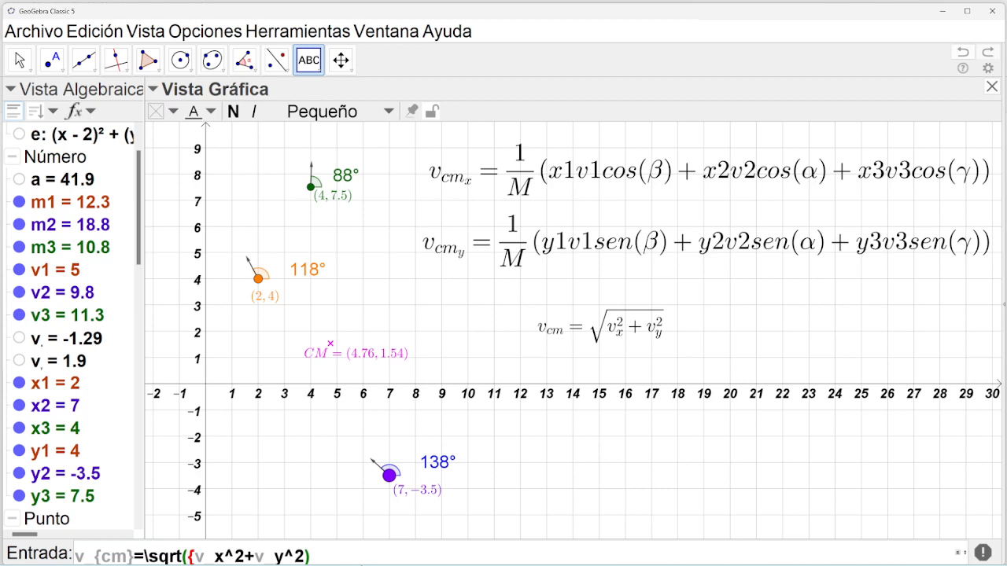
key("Delete")
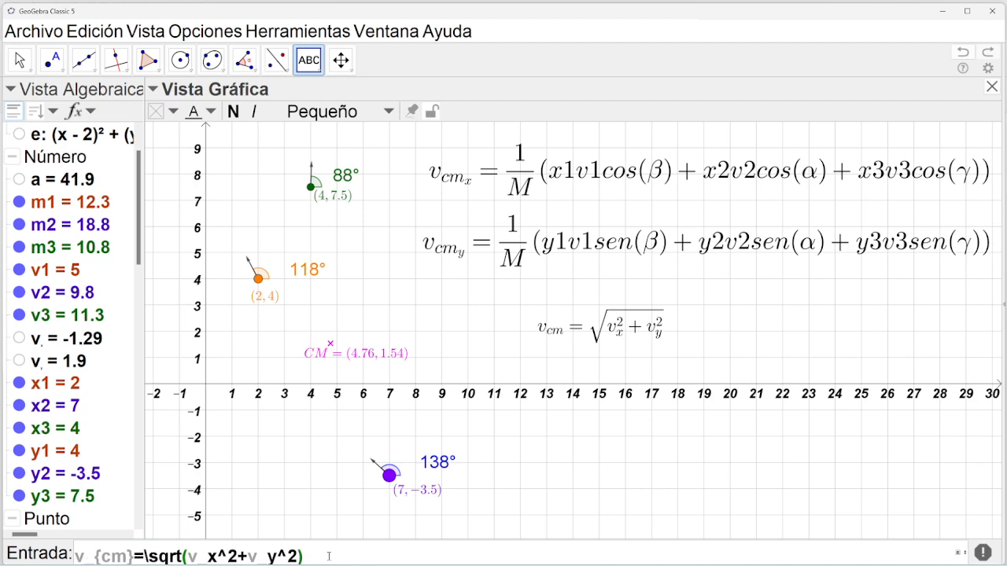
key("Return")
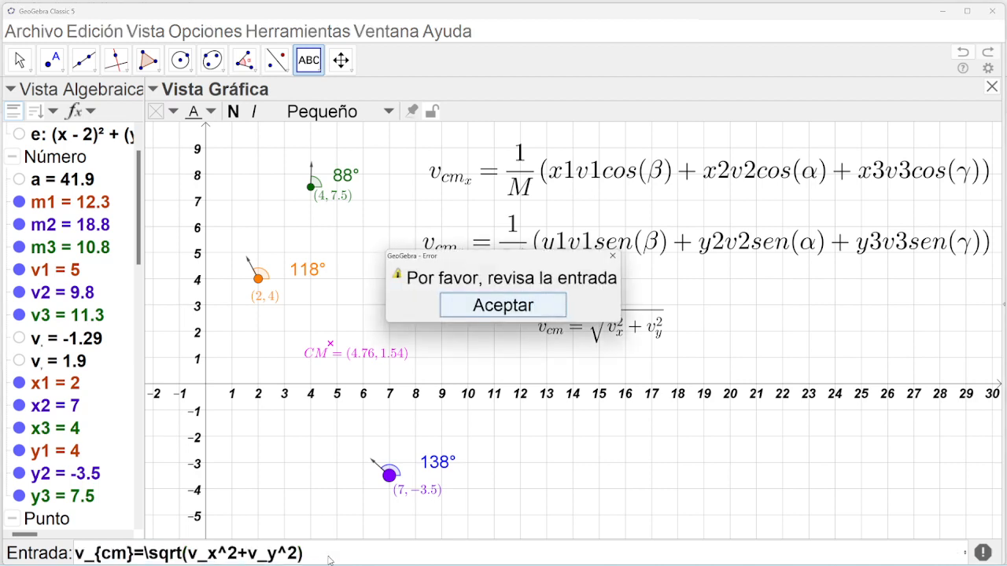
left_click(478, 307)
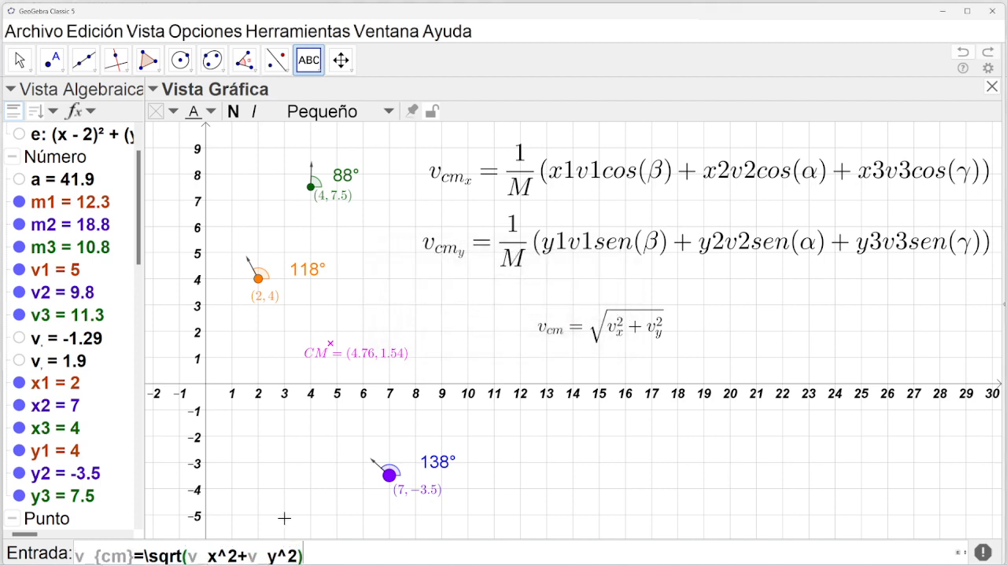
Retry the v_cm definition with braces after sqrt, dismissing the error again.
left_click(184, 556)
type("{")
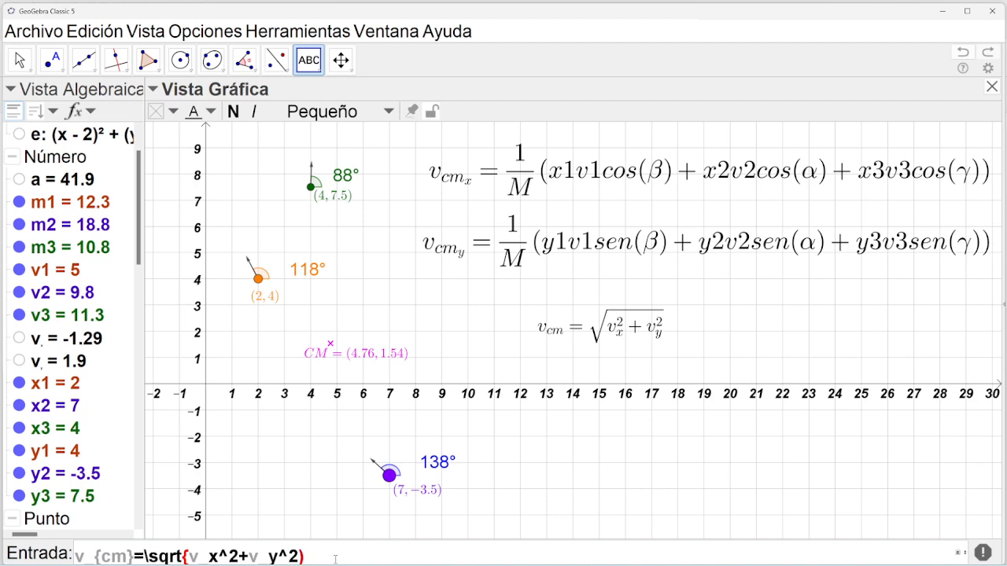
key("BackSpace")
type("}")
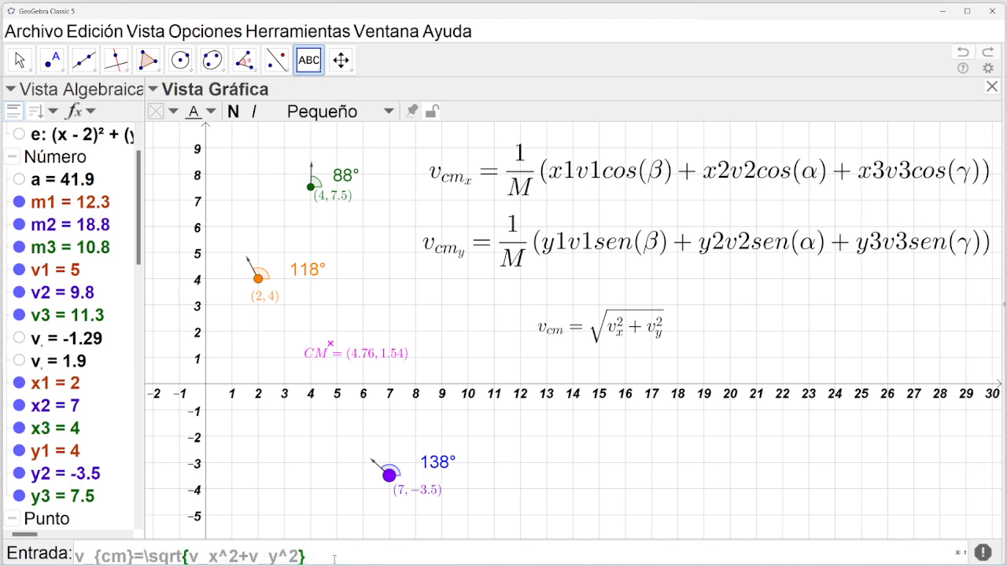
key("Return")
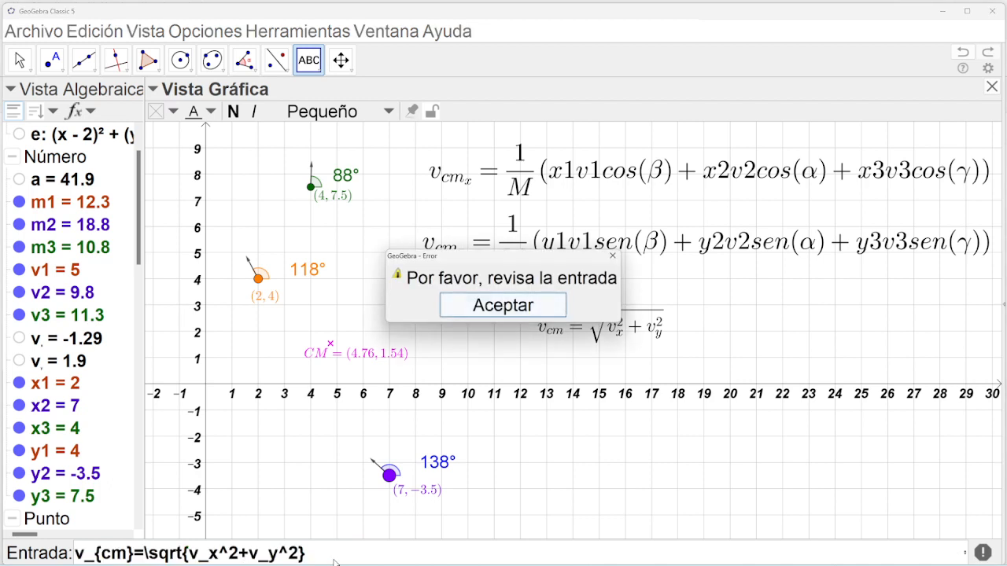
key("Return")
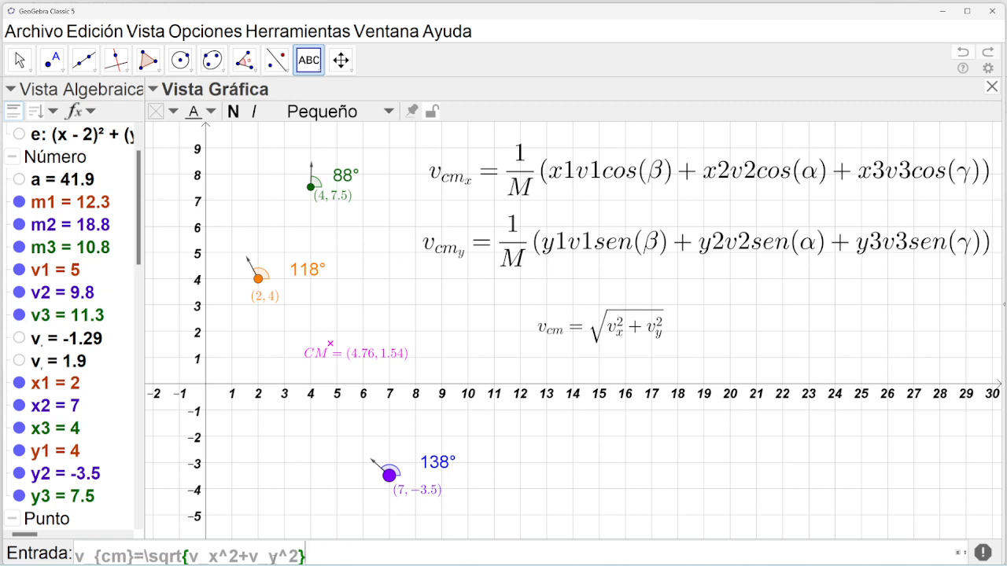
Rewrite it as v_{cm}=sqrt(v_x^2+v_y^2) and commit, giving 2.29.
left_click(269, 556)
left_click(149, 556)
key("BackSpace")
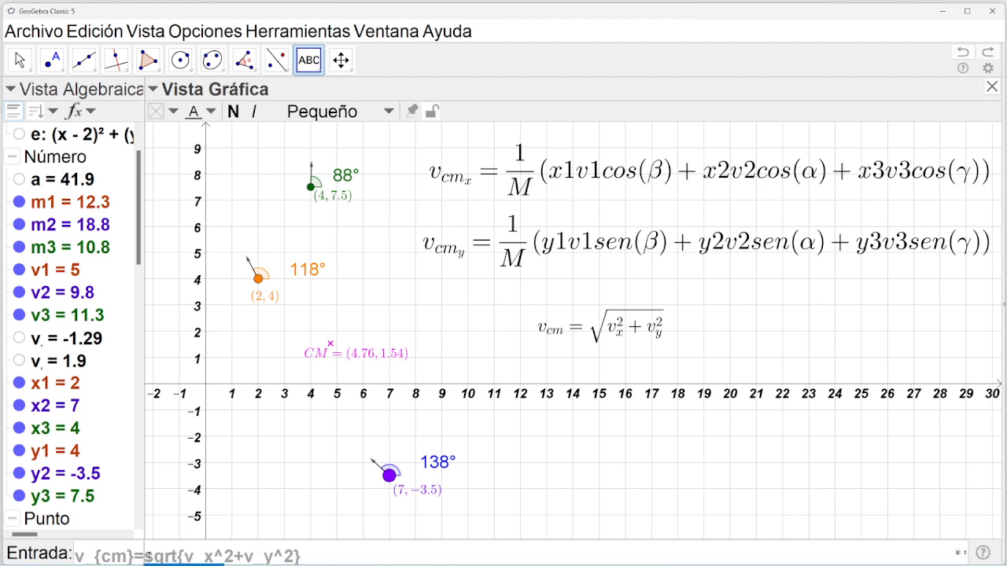
type("(<x>")
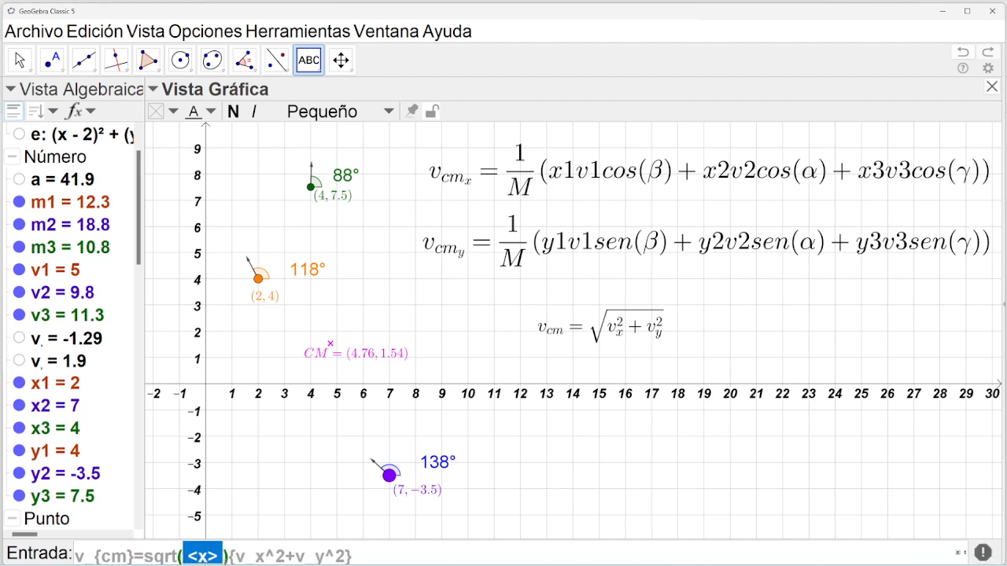
left_click_drag(235, 556, 343, 560)
key("ctrl+c")
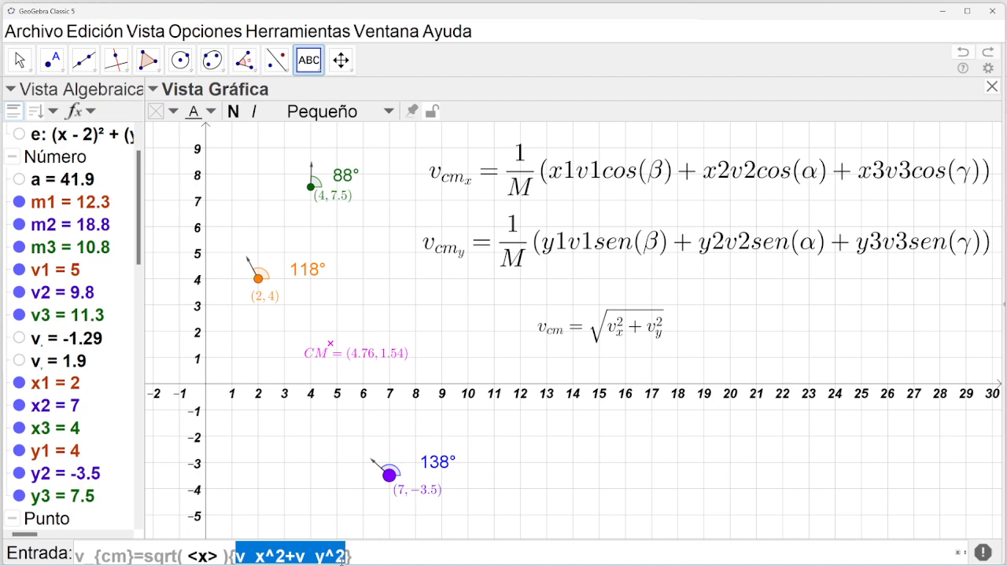
left_click_drag(219, 556, 189, 561)
key("ctrl+v")
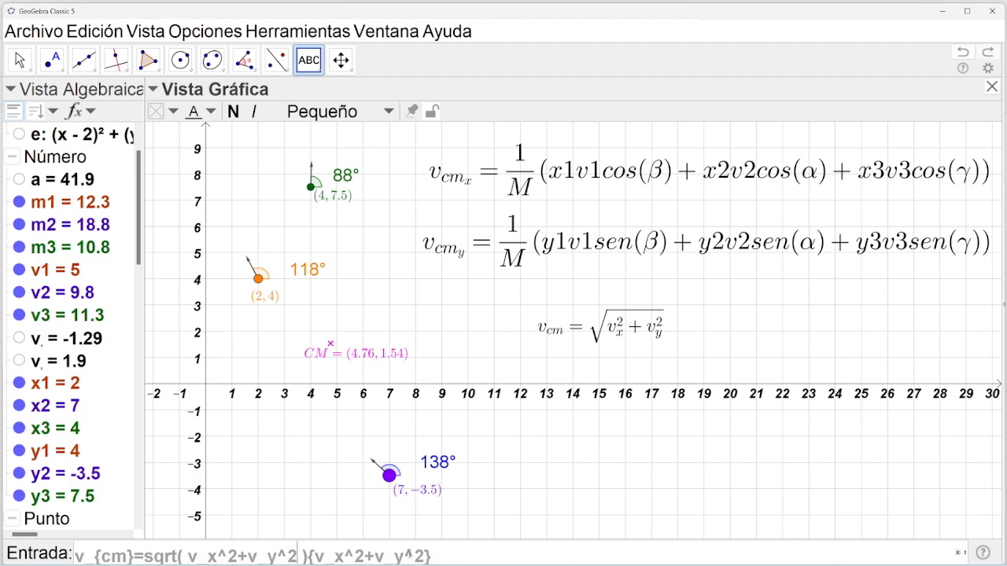
left_click_drag(431, 557, 307, 557)
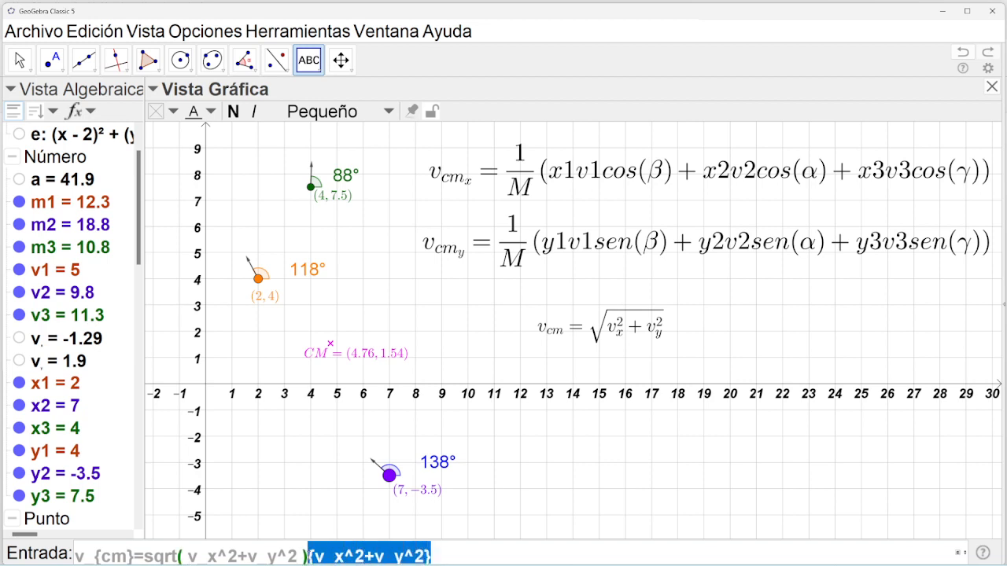
key("BackSpace")
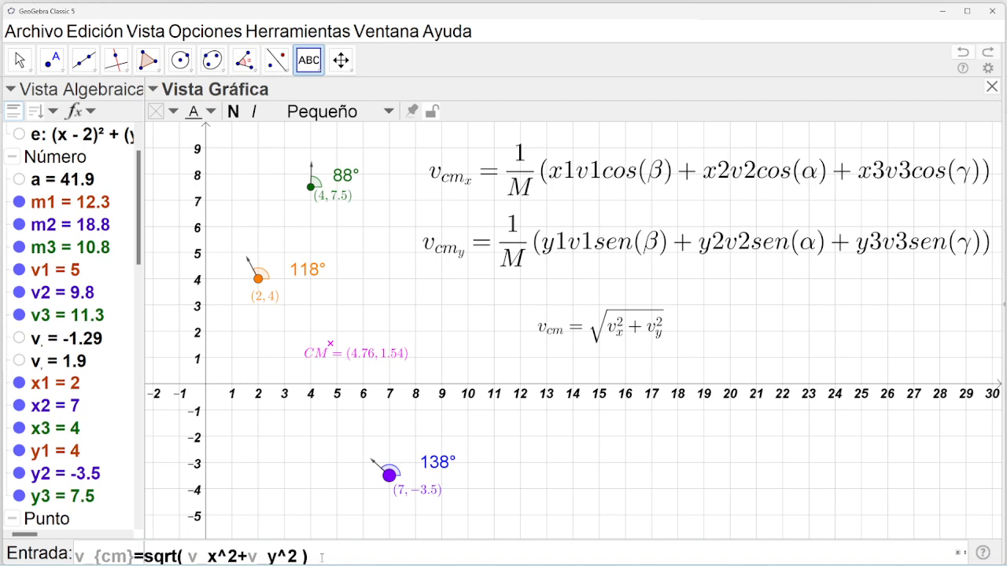
key("Return")
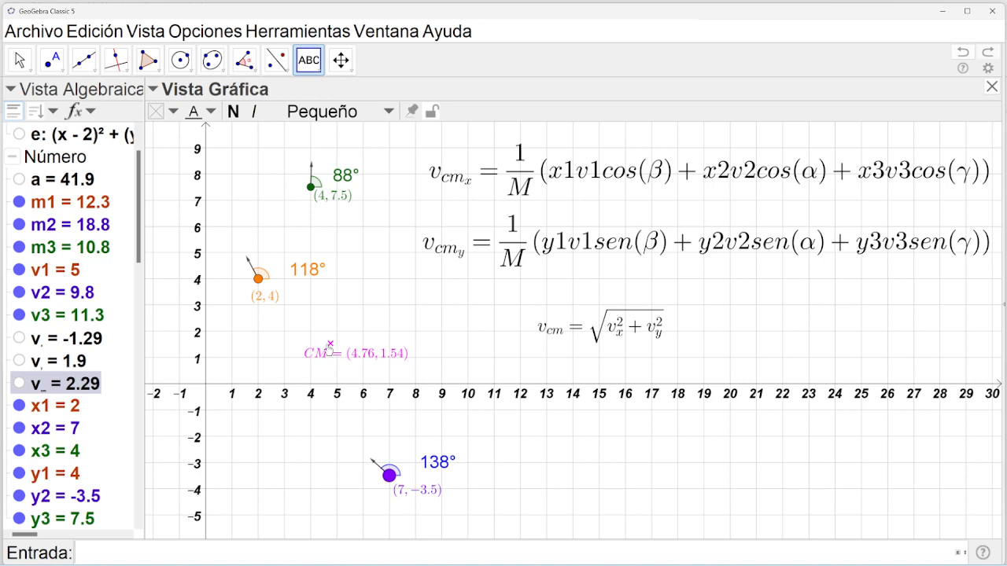
Draw a circle of radius 1 centred on CM.
left_click(180, 60)
left_click(180, 60)
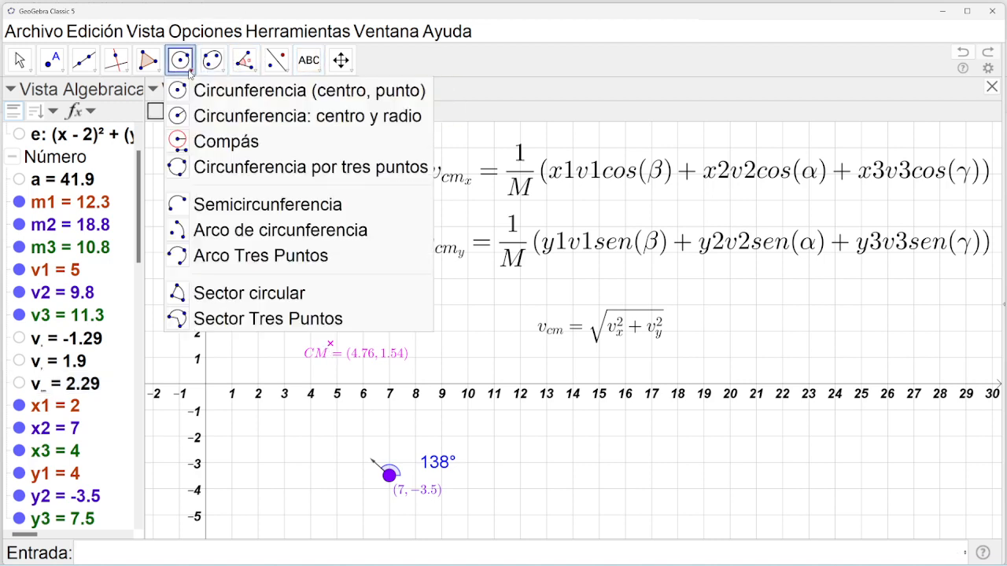
left_click(225, 116)
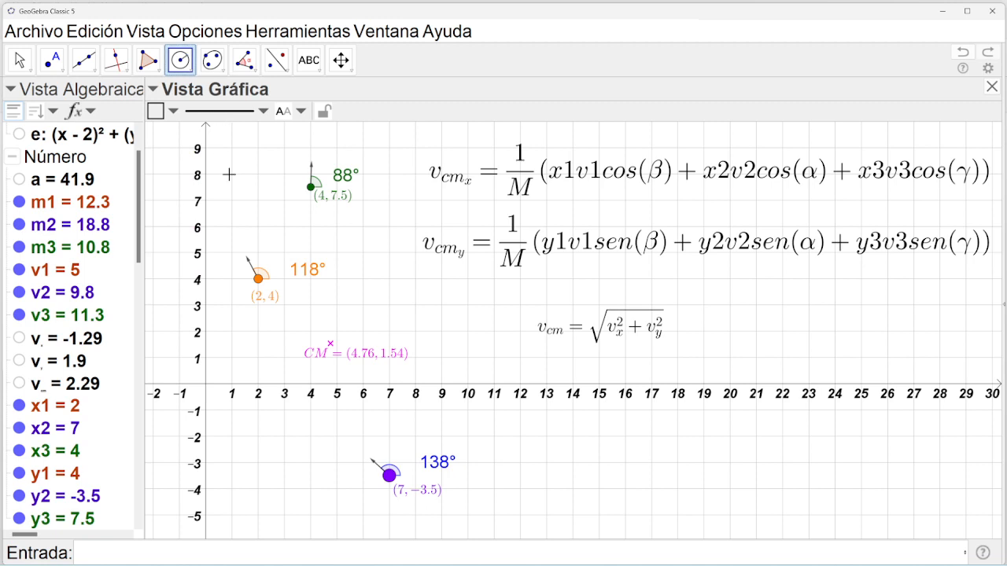
left_click(329, 346)
type("1")
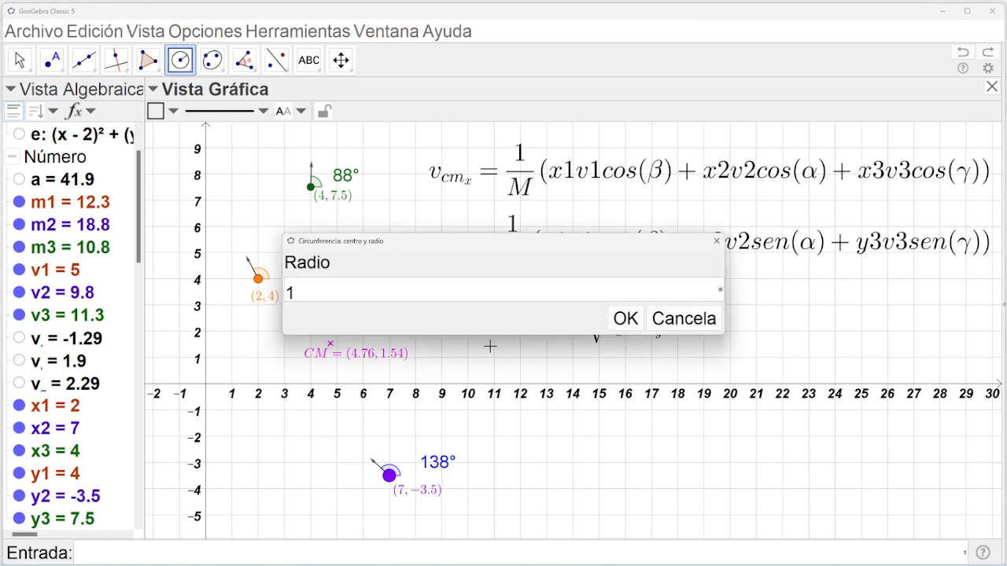
left_click(625, 319)
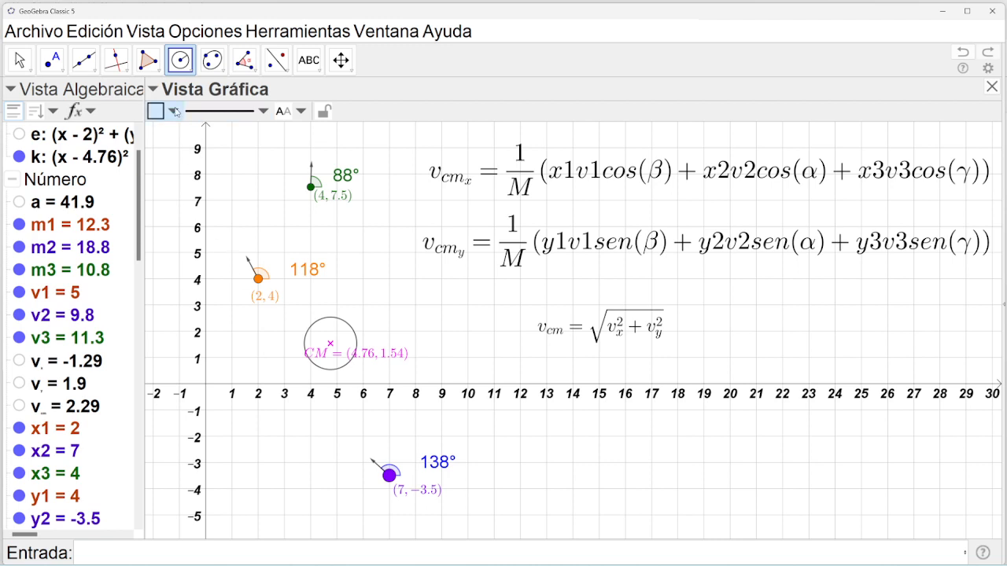
Draw a horizontal line through CM, perpendicular to the y-axis.
left_click(116, 60)
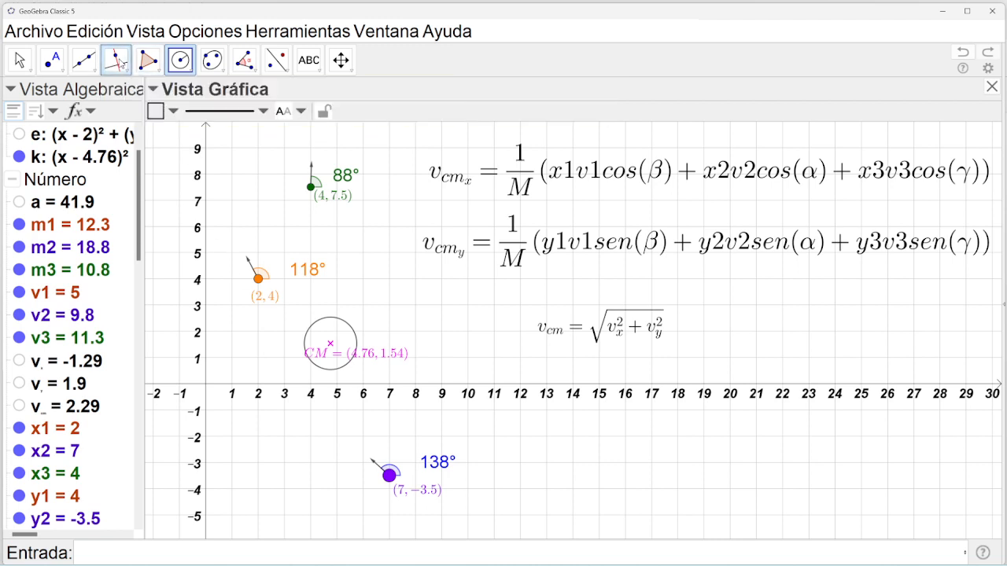
left_click(330, 342)
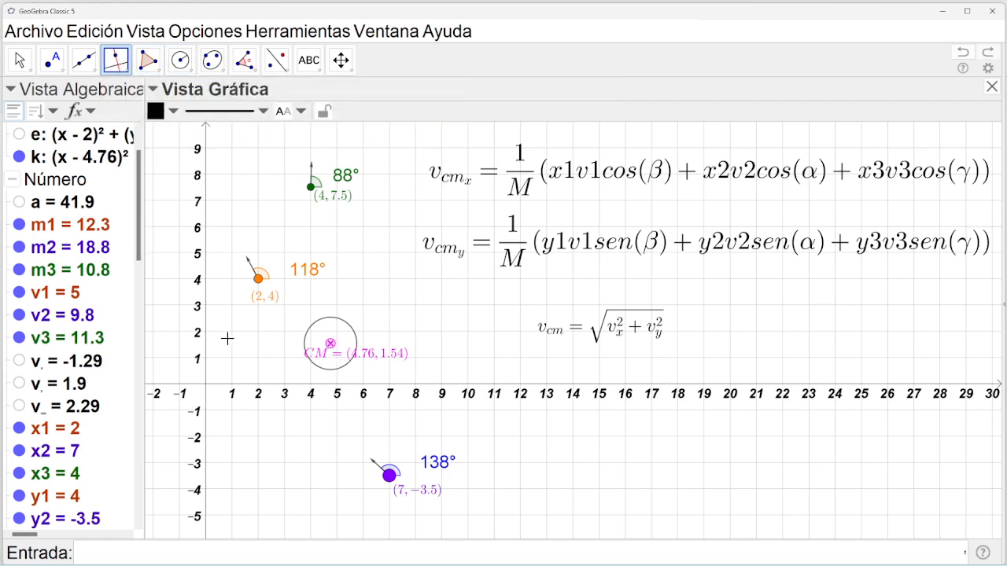
left_click(206, 344)
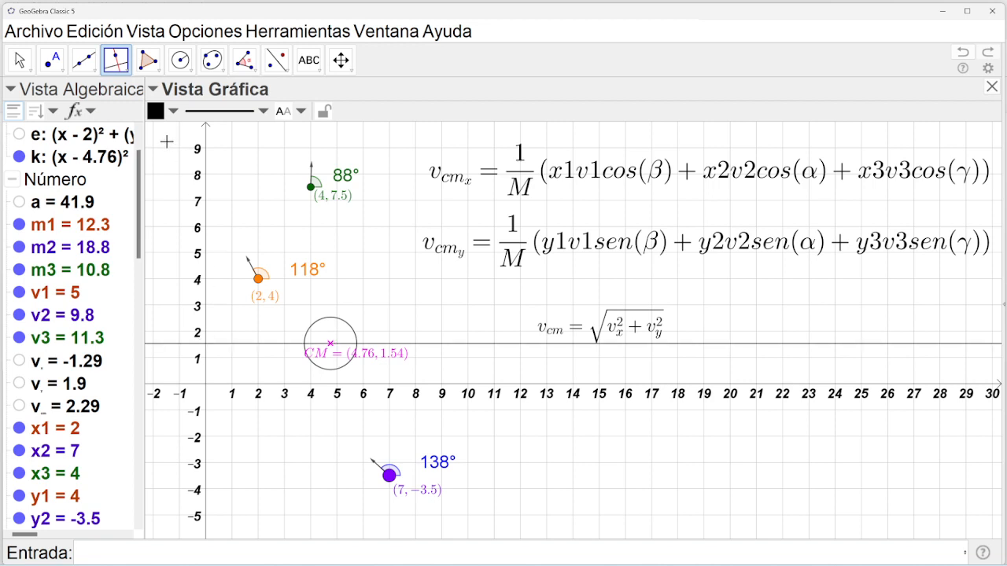
Mark the intersection point of the circle and the horizontal line.
left_click(62, 79)
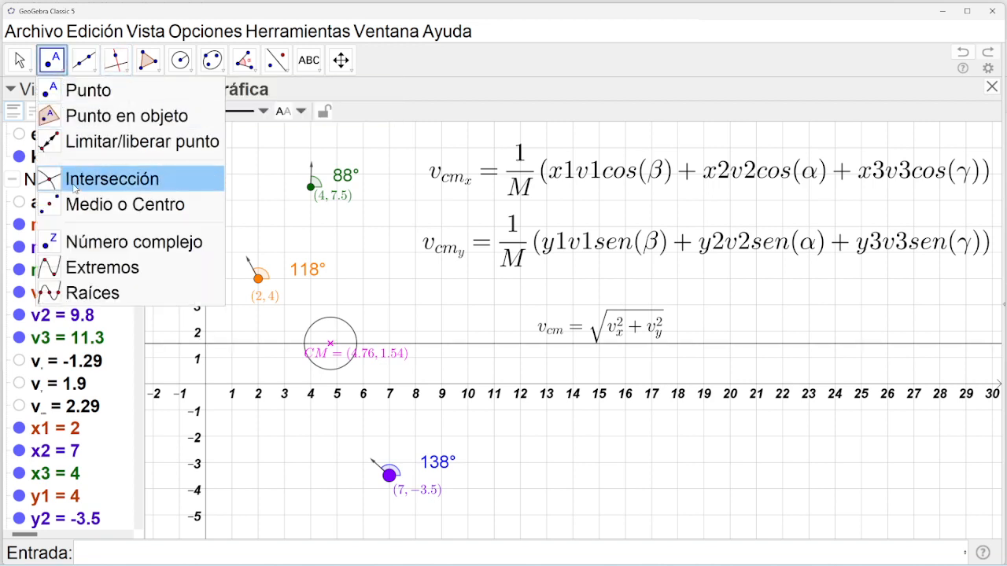
left_click(75, 181)
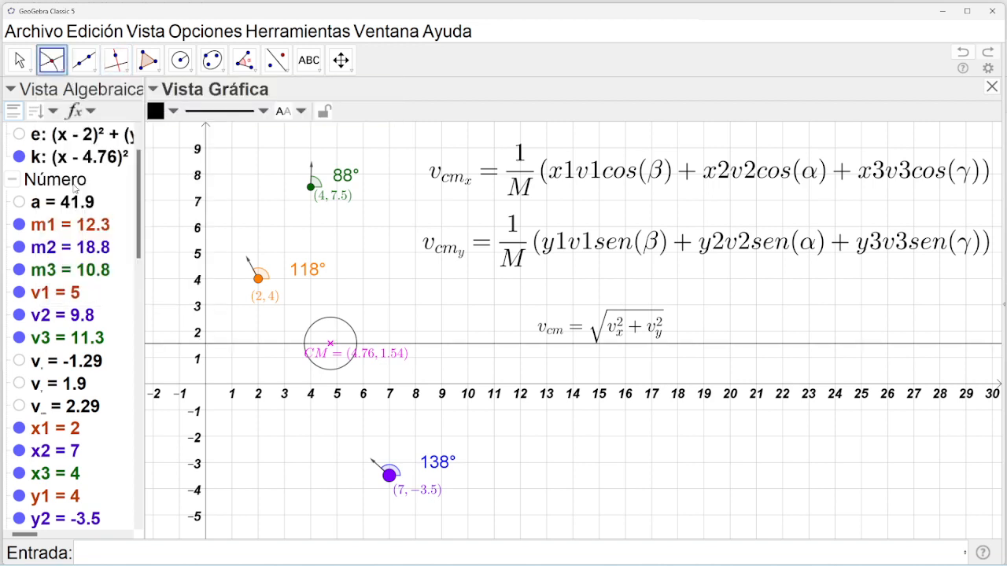
left_click(356, 344)
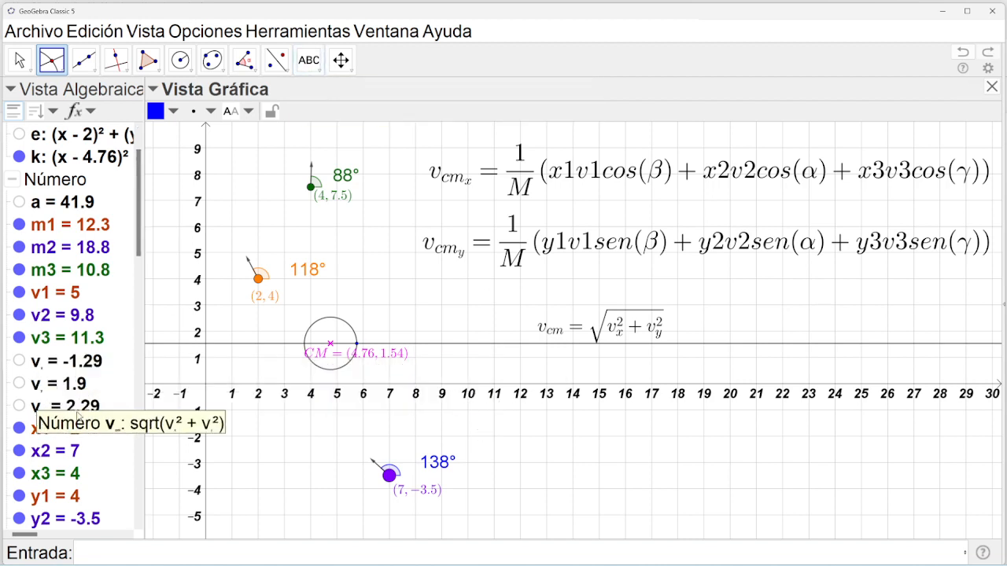
Add a LaTeX text tg(θ)=\frac{CO}{CA}, inserting θ from the symbols list.
left_click(314, 72)
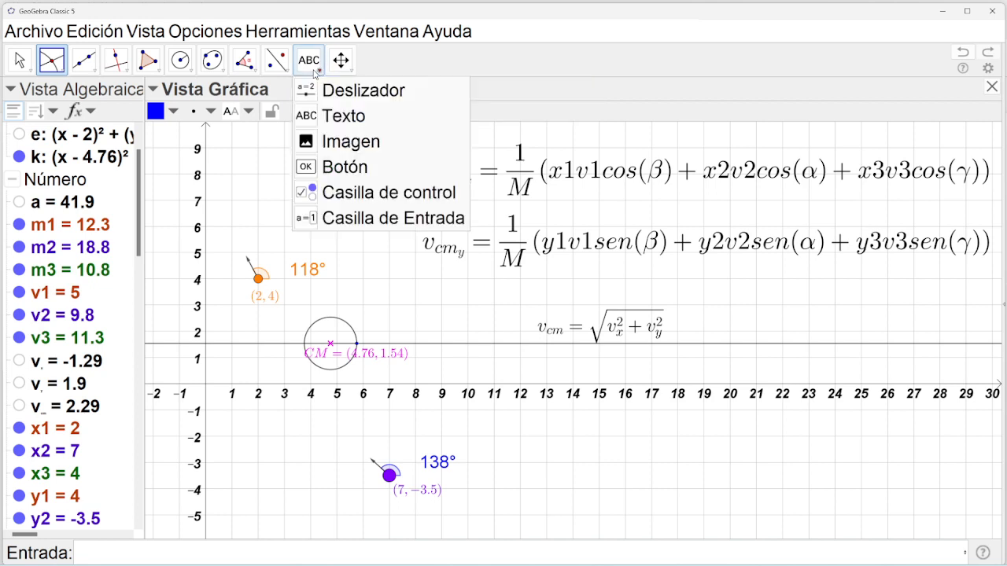
left_click(339, 117)
left_click(751, 304)
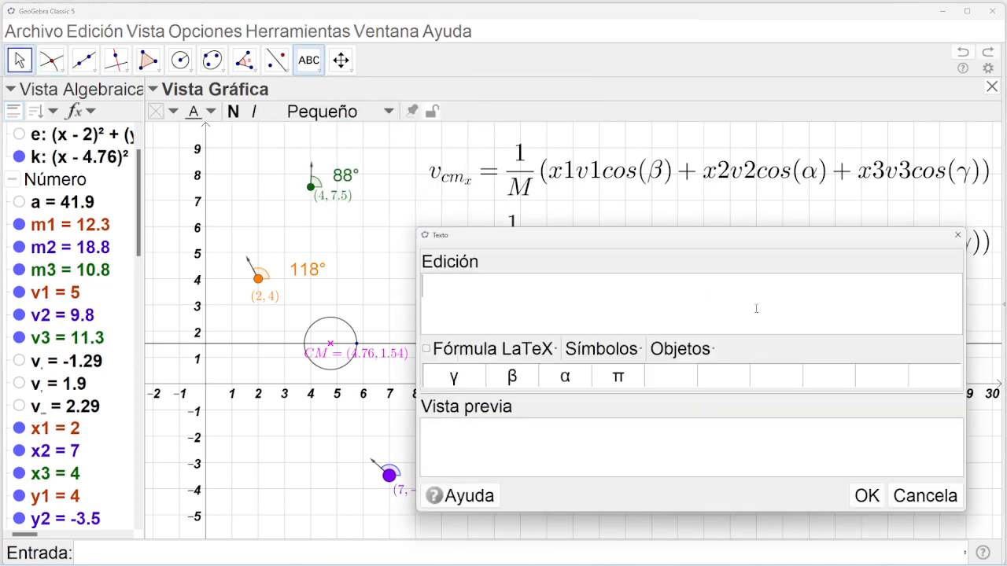
type("tg")
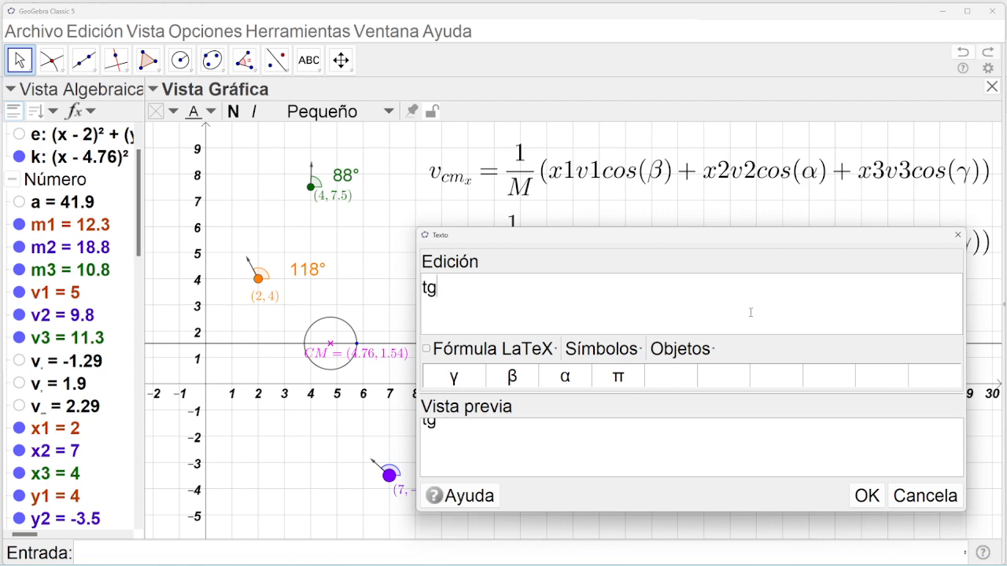
left_click(602, 348)
mouse_move(627, 353)
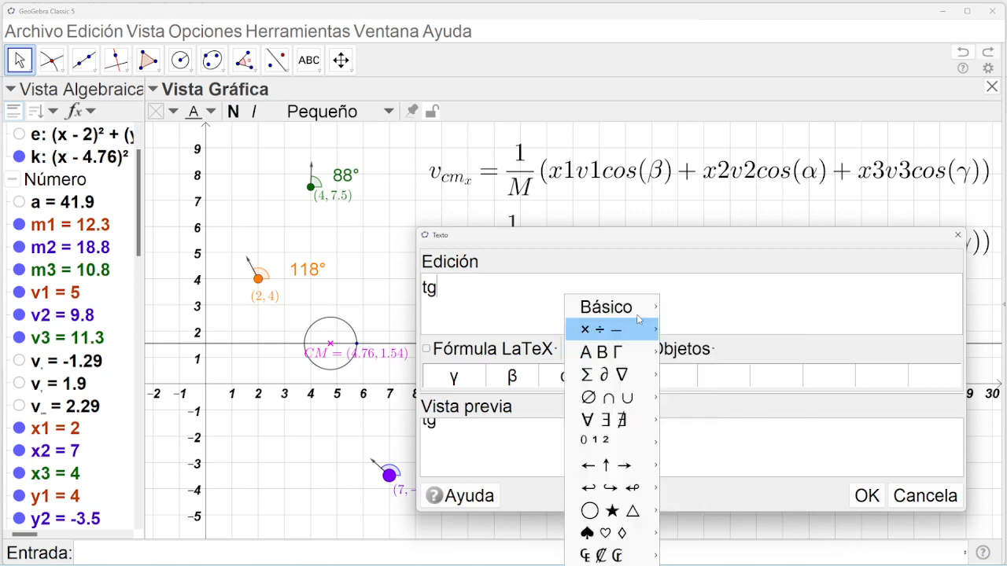
mouse_move(655, 310)
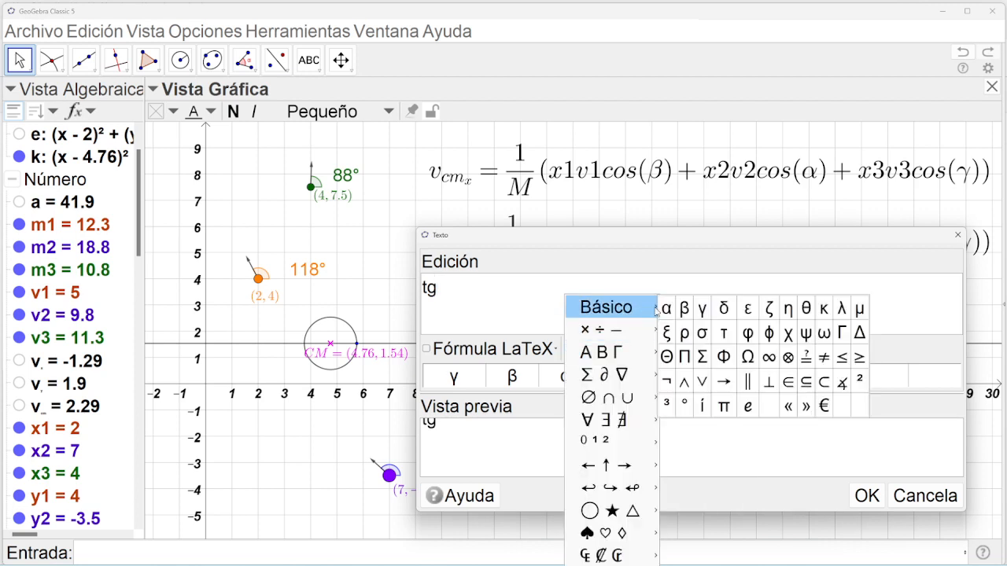
left_click(805, 313)
key("Left")
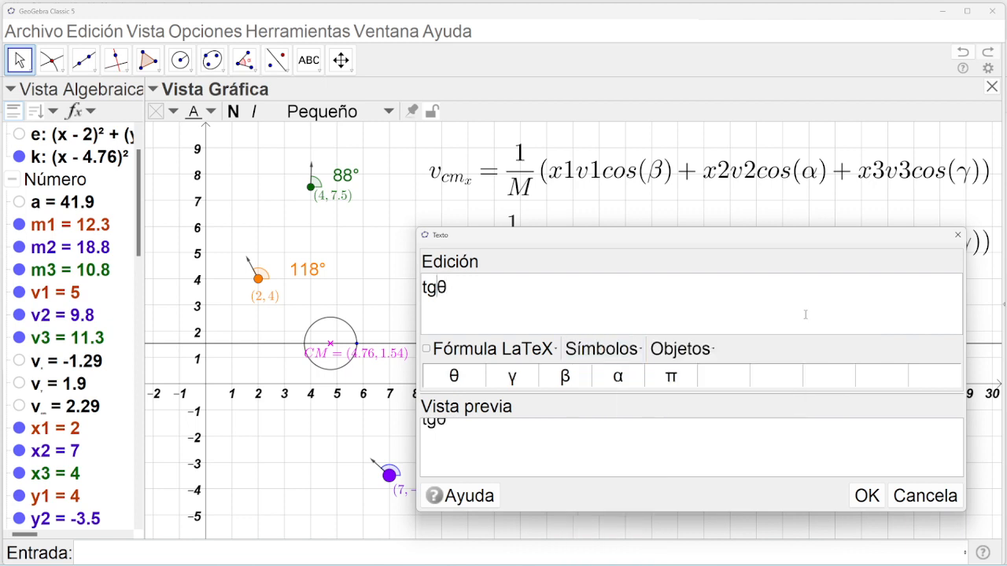
type("(θ)=\\")
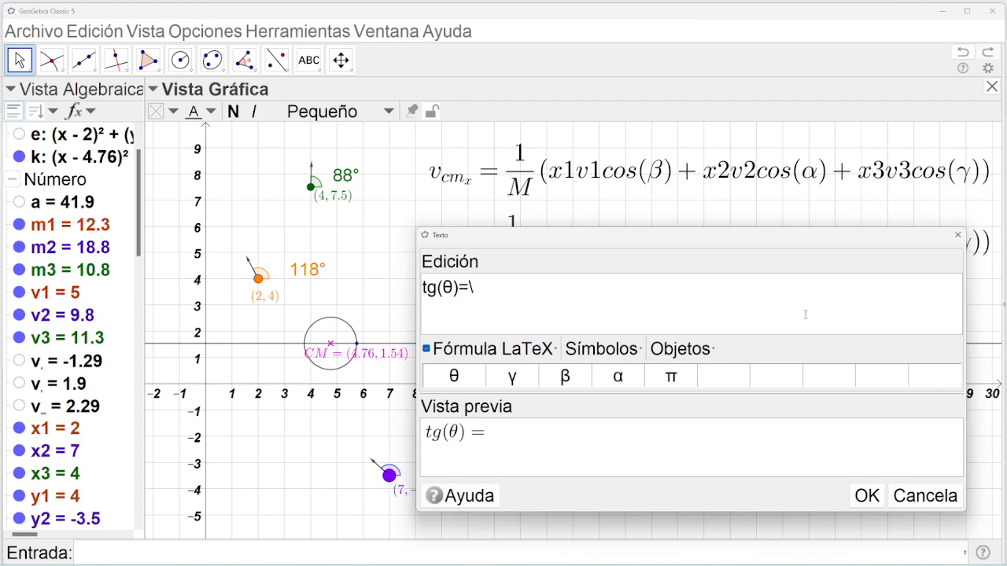
type("frac{CO}")
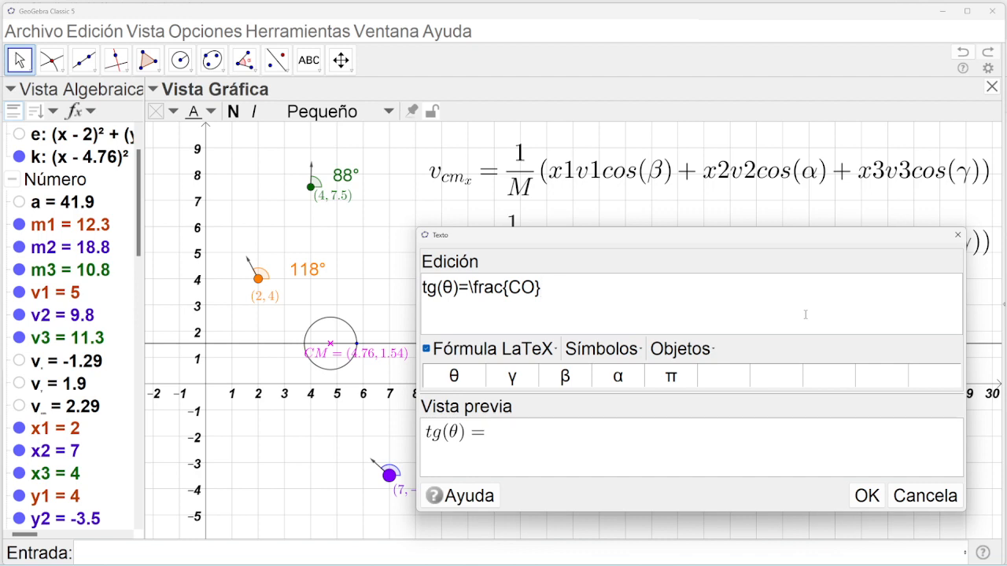
type("{")
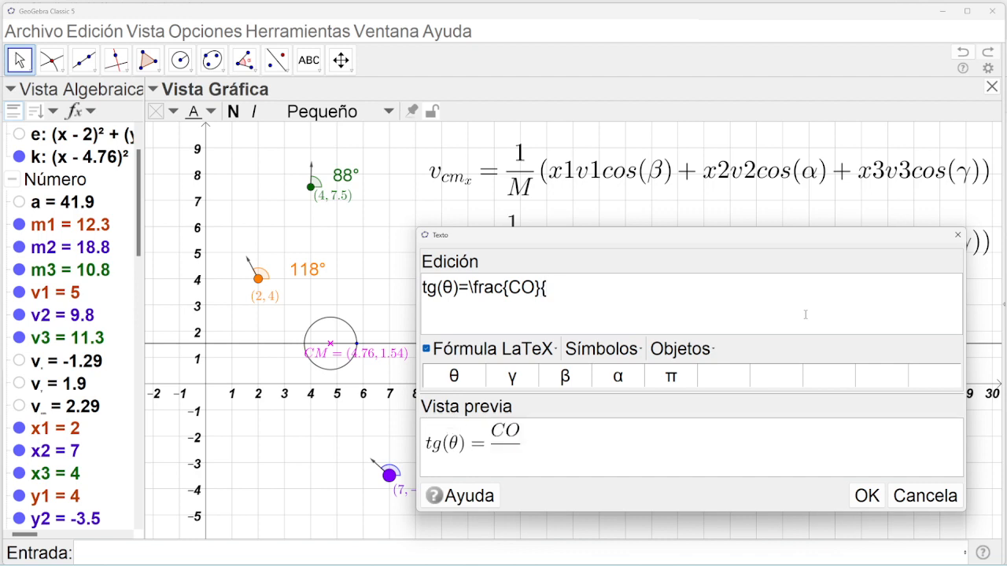
type("CA}")
left_click(865, 496)
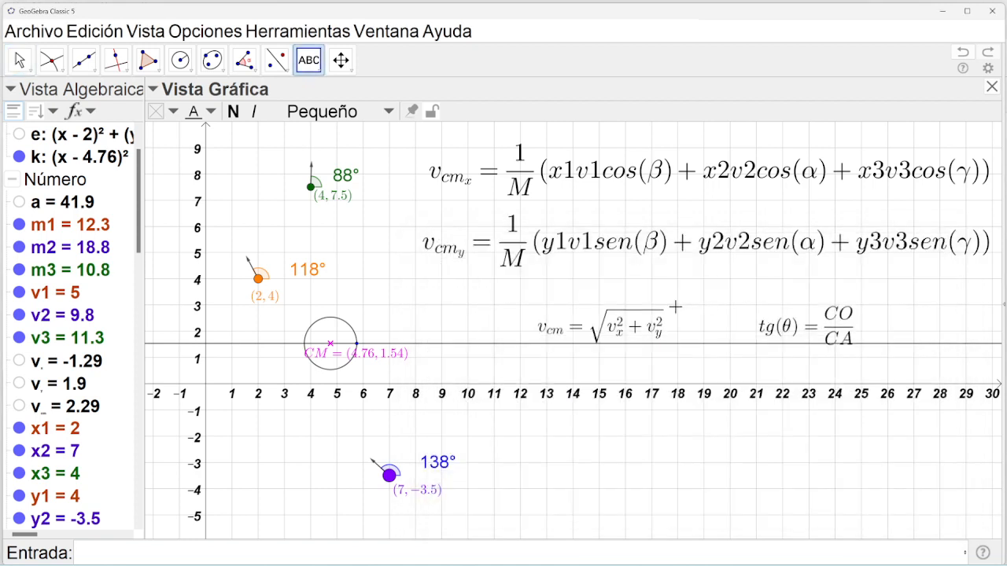
Move the v_cm formula under v_cmy and place tg(θ) beside it.
left_click_drag(619, 319, 607, 281)
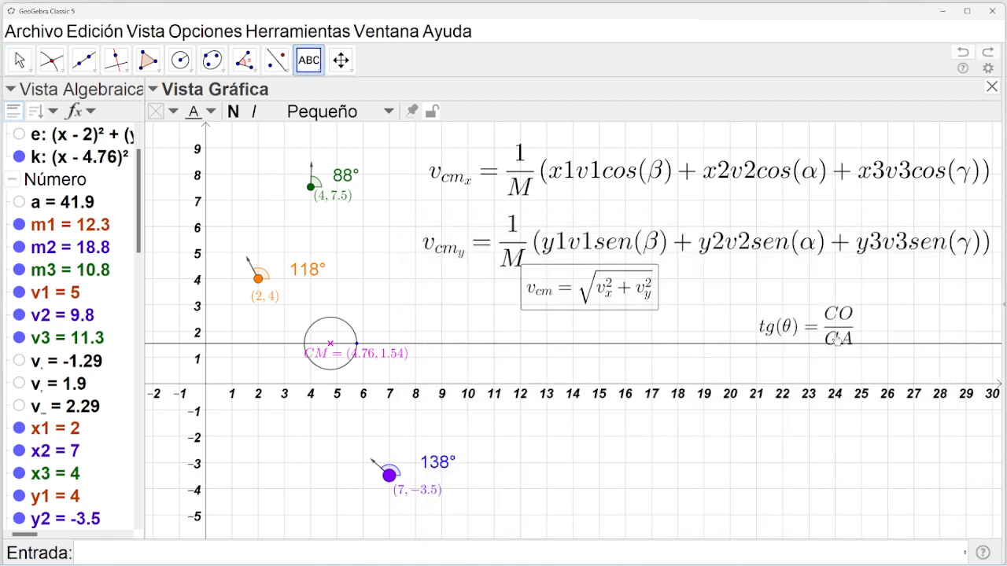
left_click_drag(838, 340, 820, 306)
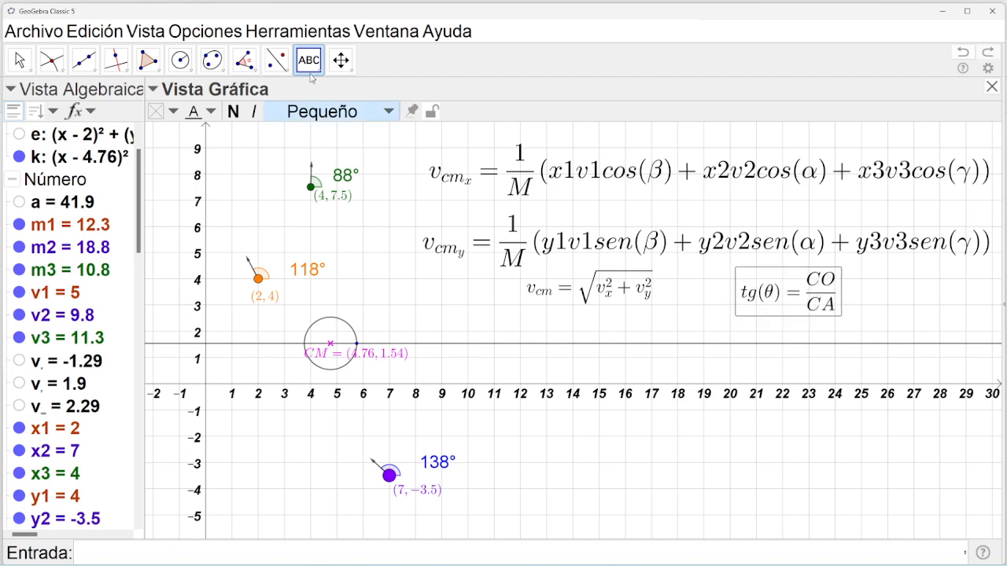
left_click(311, 74)
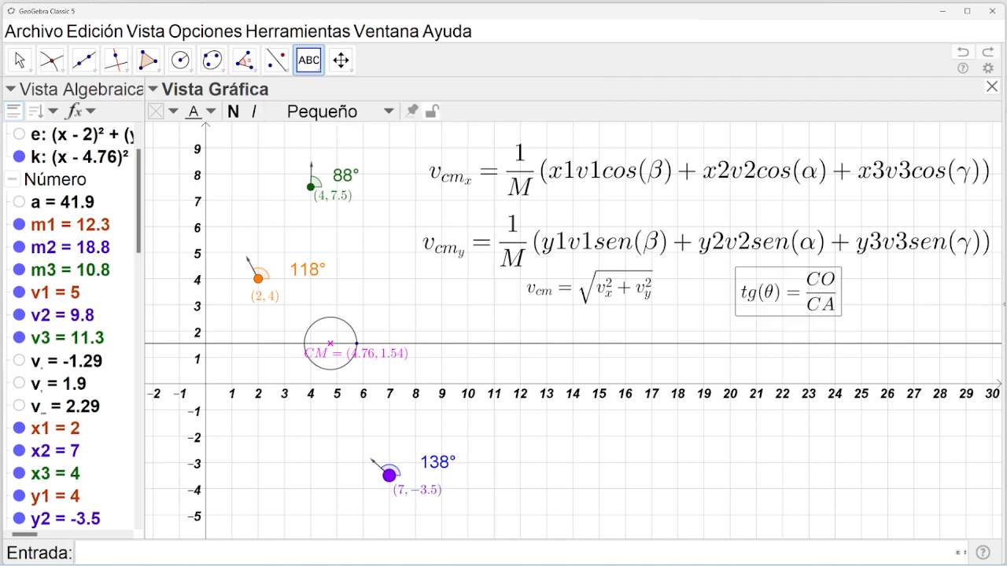
Define θ = atan(v_y/v_x) in the input bar, yielding -55.73°.
left_click(961, 553)
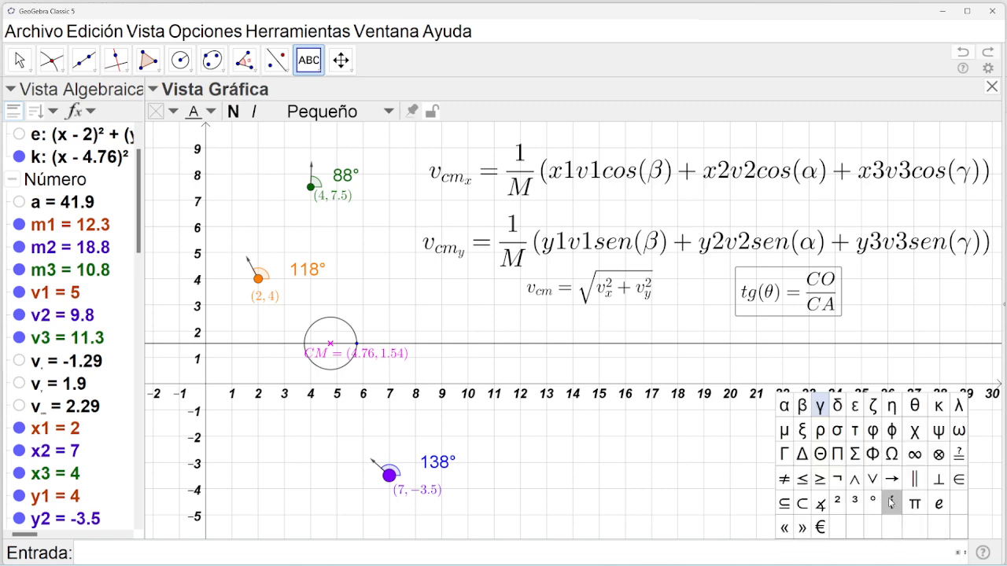
left_click(914, 405)
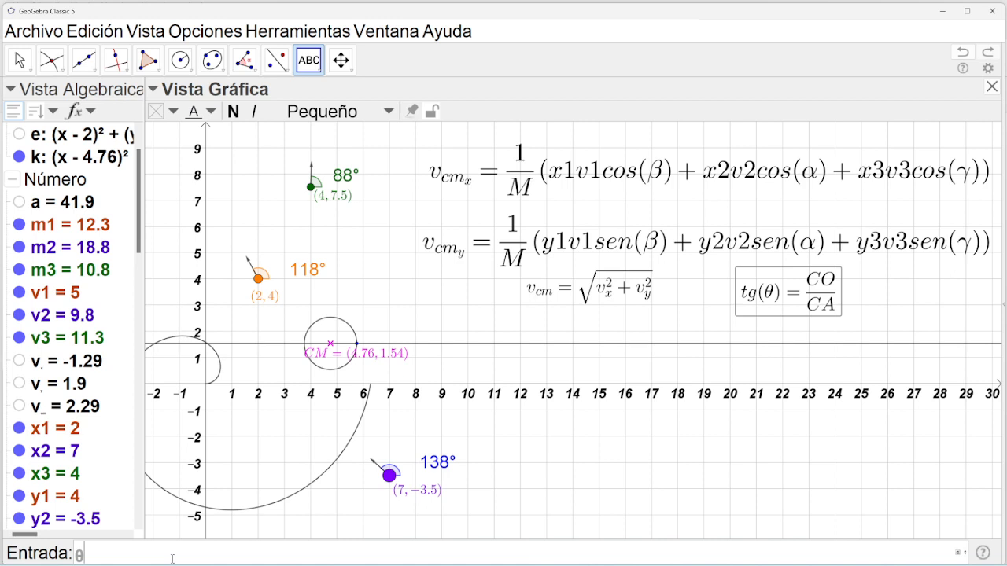
type("=ata")
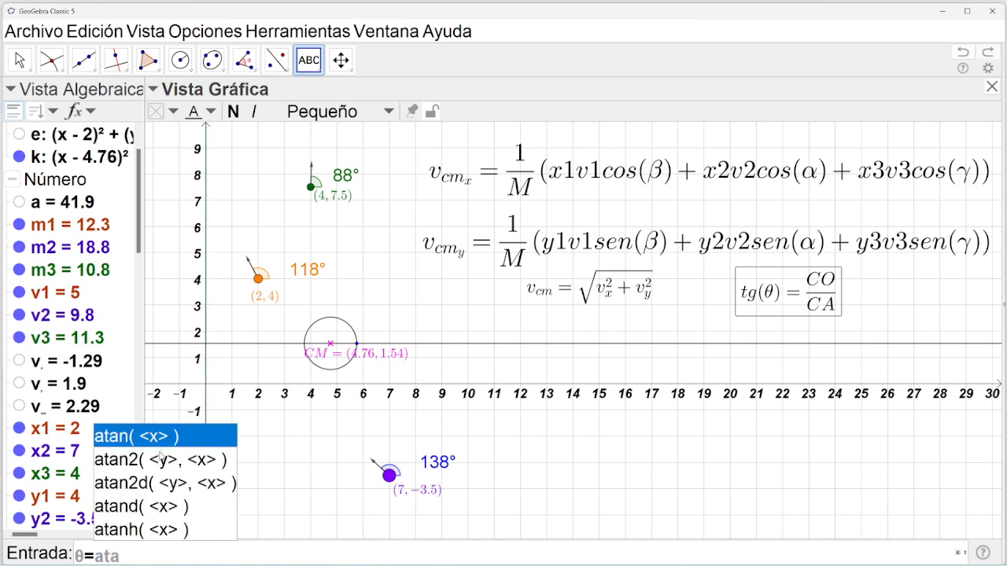
left_click(162, 441)
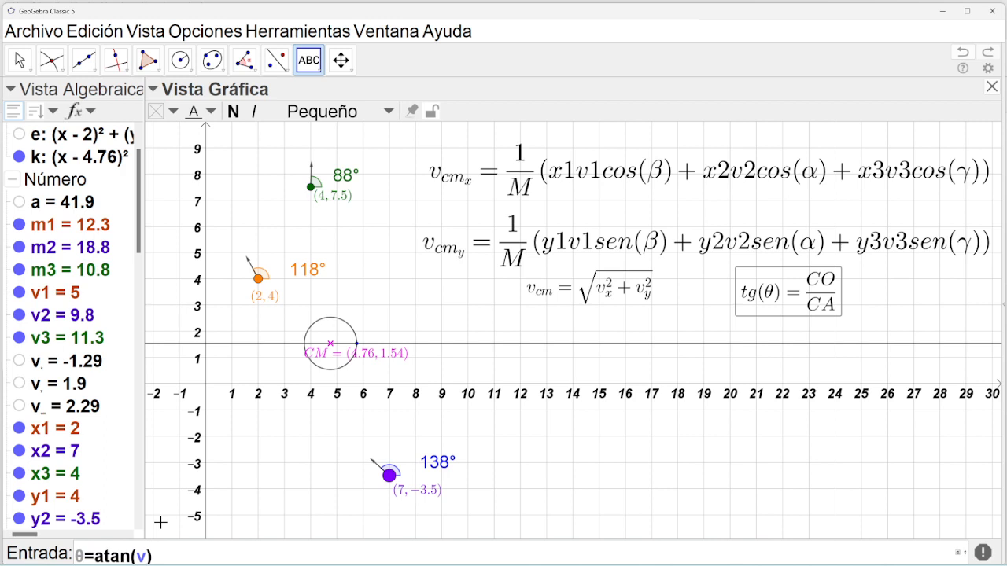
type("_y")
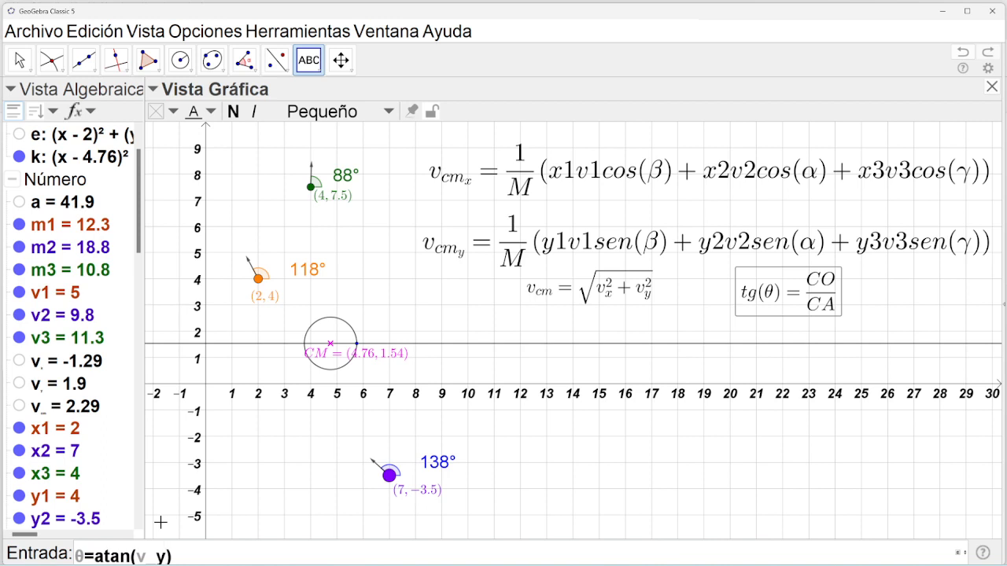
type("/v_x")
key("Return")
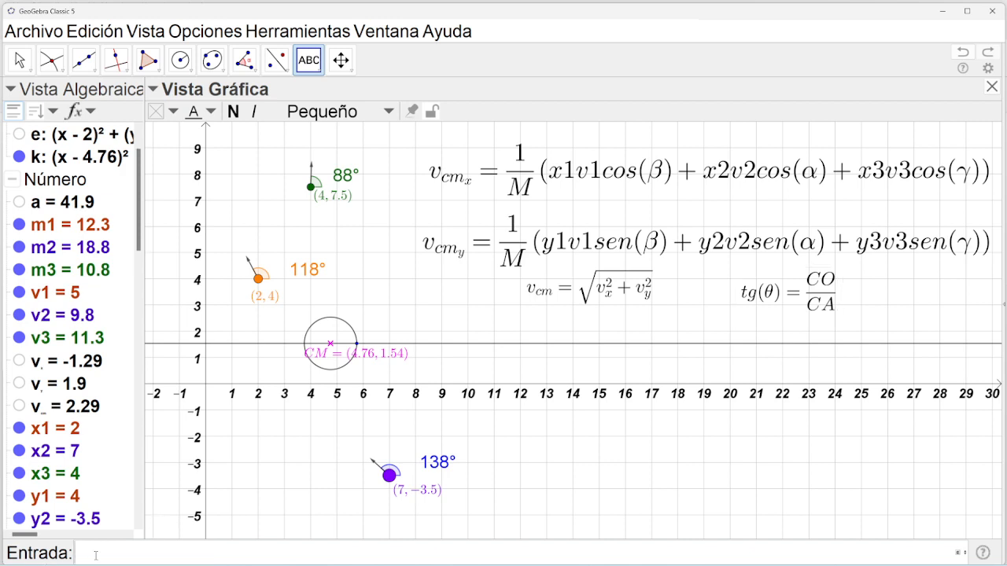
left_click_drag(139, 236, 125, 531)
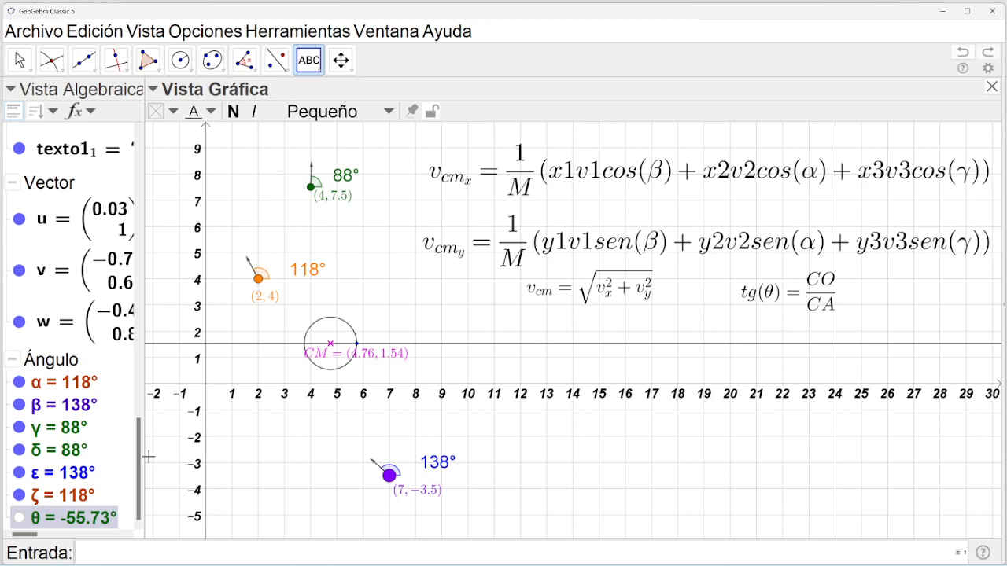
Hide line i at y = 1.54 and circle k.
left_click_drag(137, 461, 128, 357)
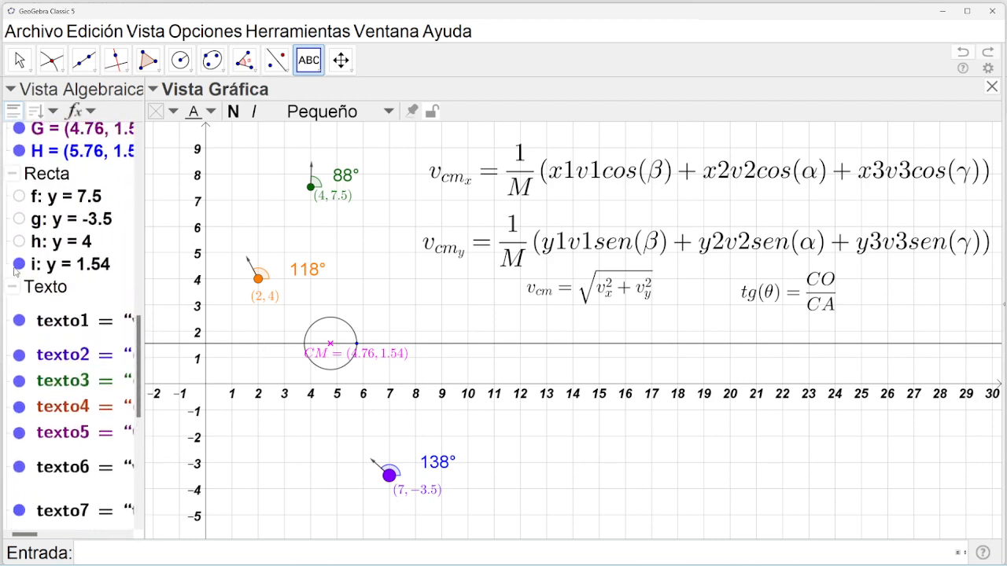
left_click(19, 266)
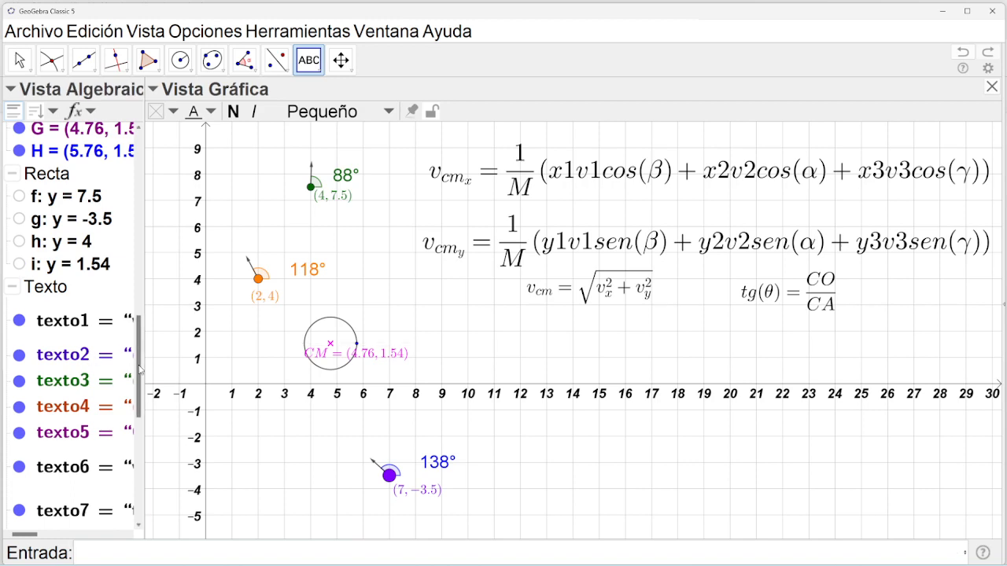
scroll(53, 199, "up", 10)
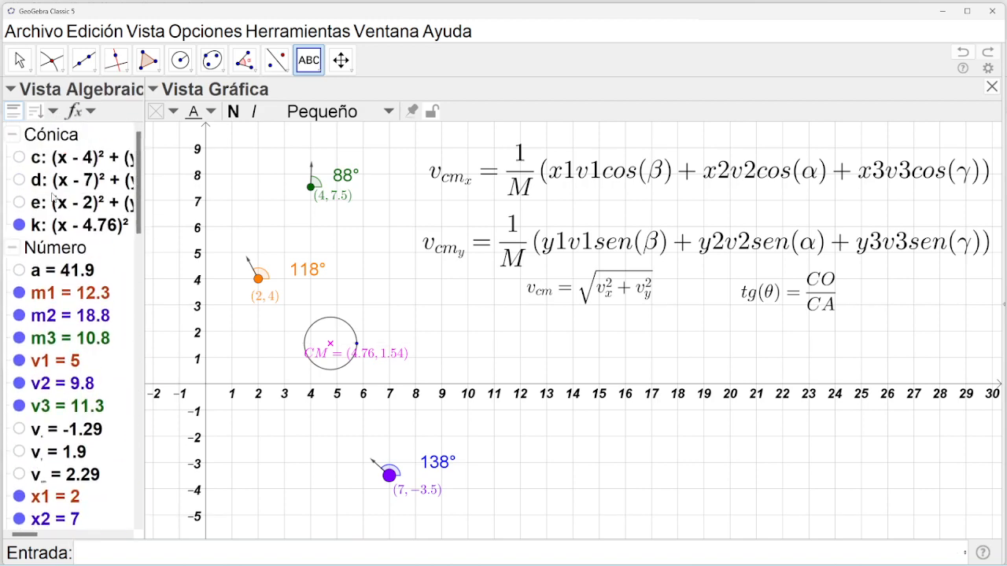
left_click(19, 224)
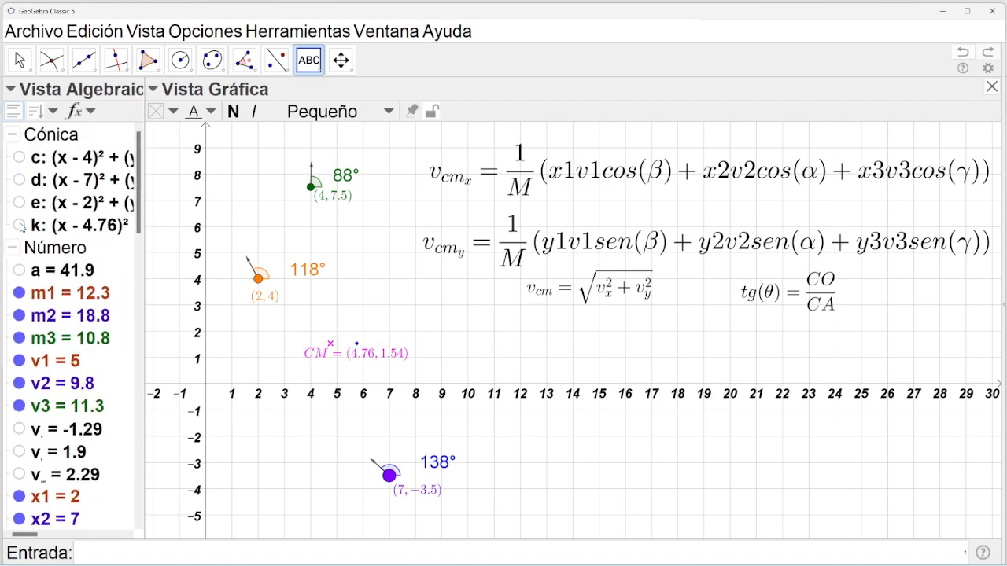
Show circle k again and draw an angle of amplitude θ at CM, giving 304.27°.
left_click(244, 61)
left_click(287, 118)
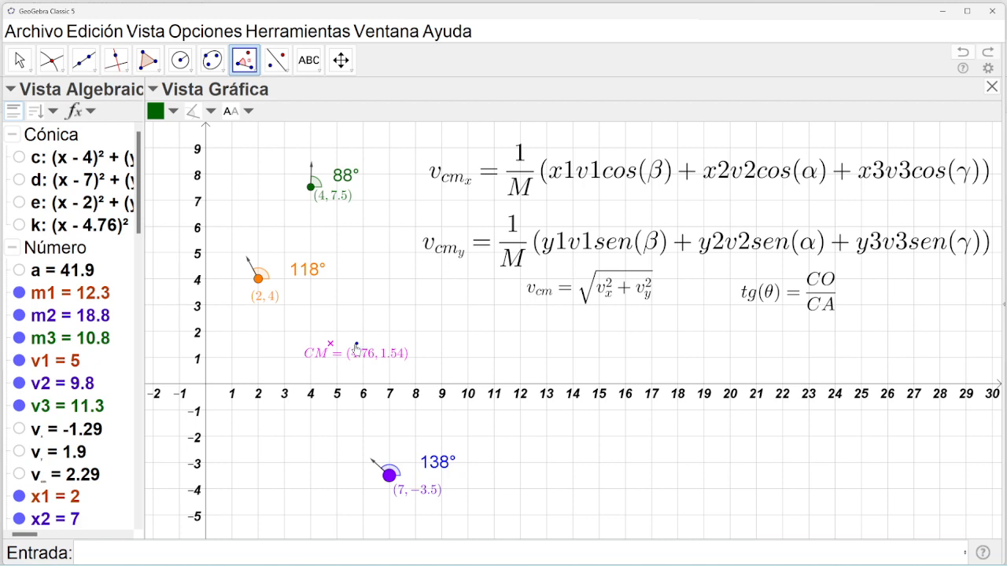
left_click(18, 225)
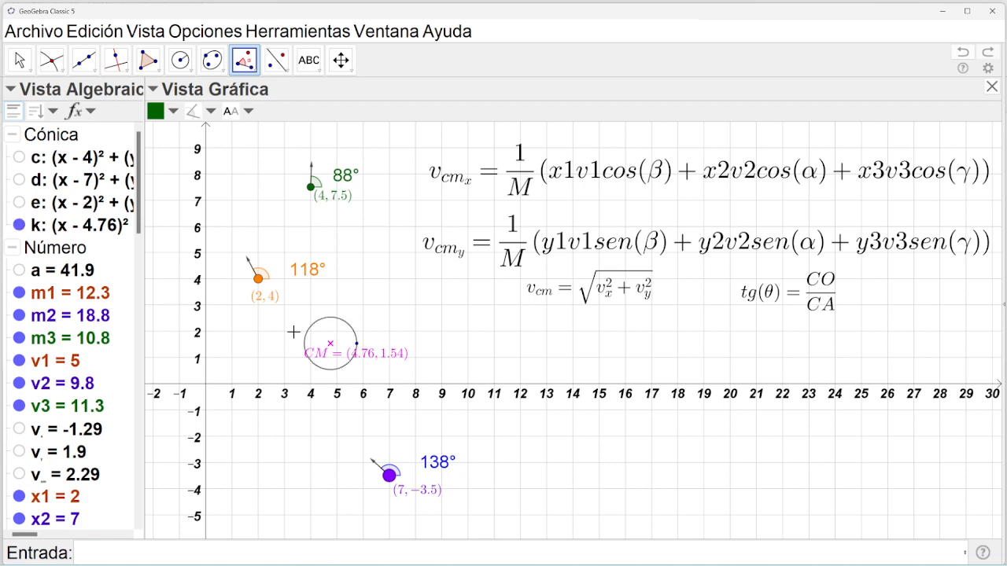
left_click(357, 345)
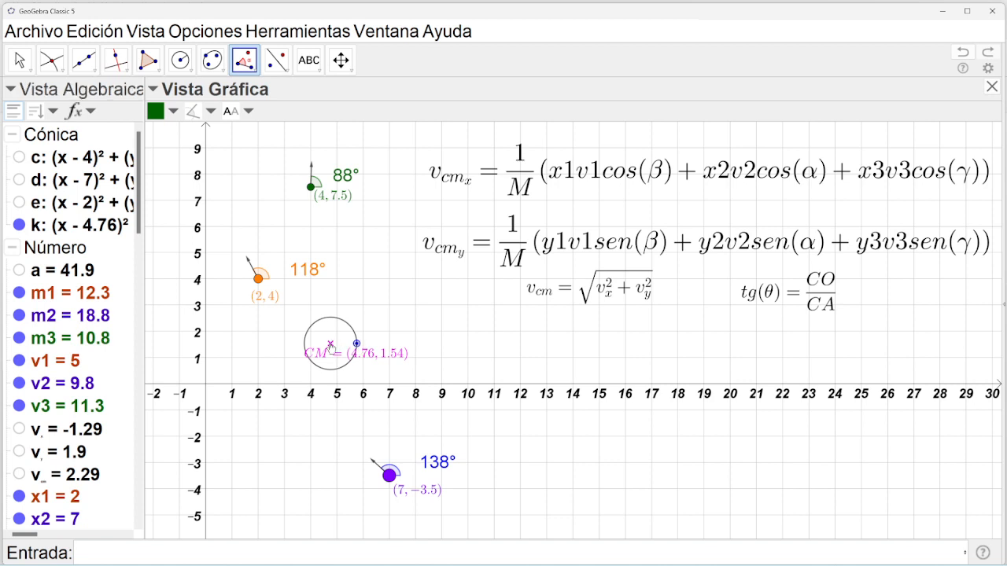
left_click(330, 346)
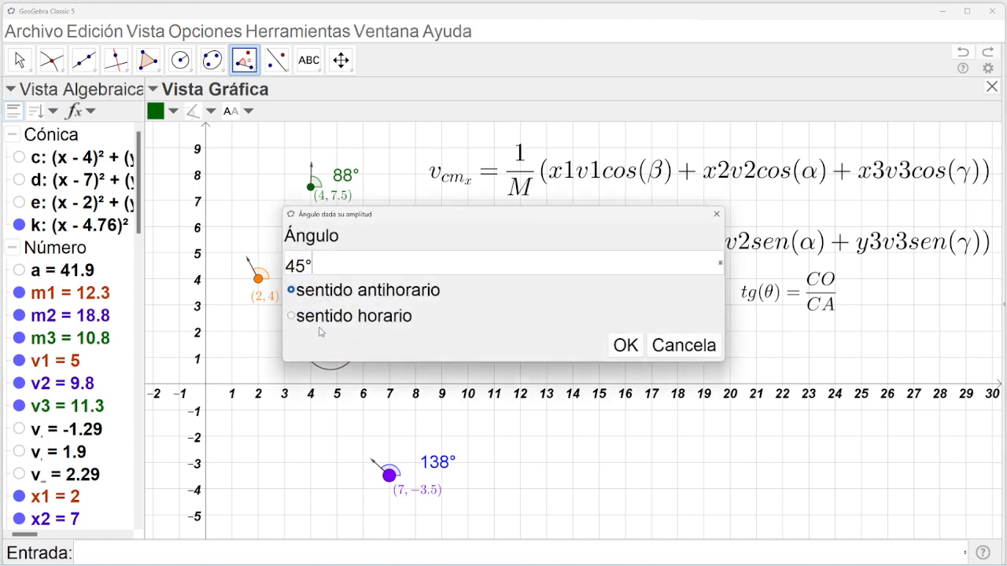
key("BackSpace")
key("BackSpace")
key("BackSpace")
left_click(721, 265)
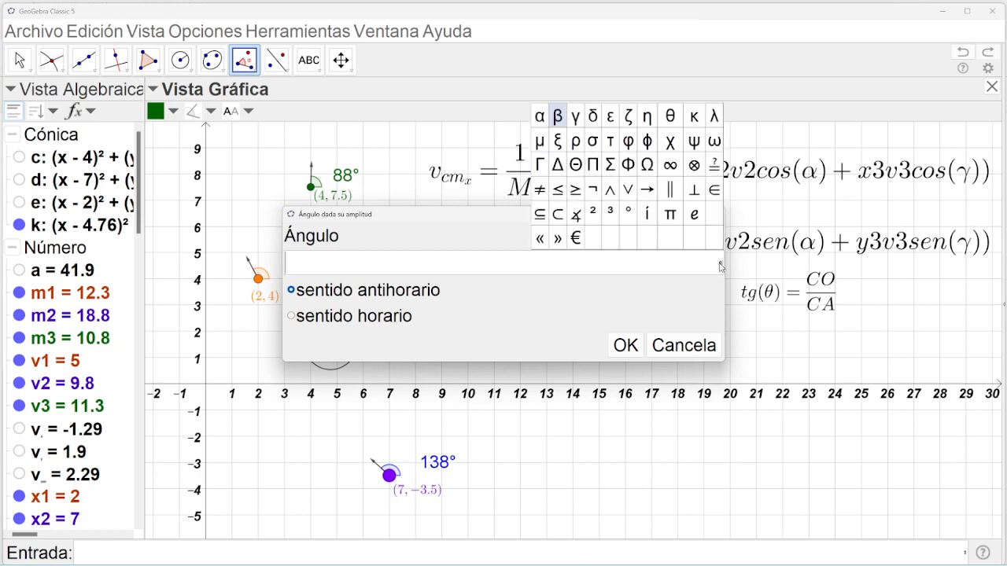
left_click(667, 118)
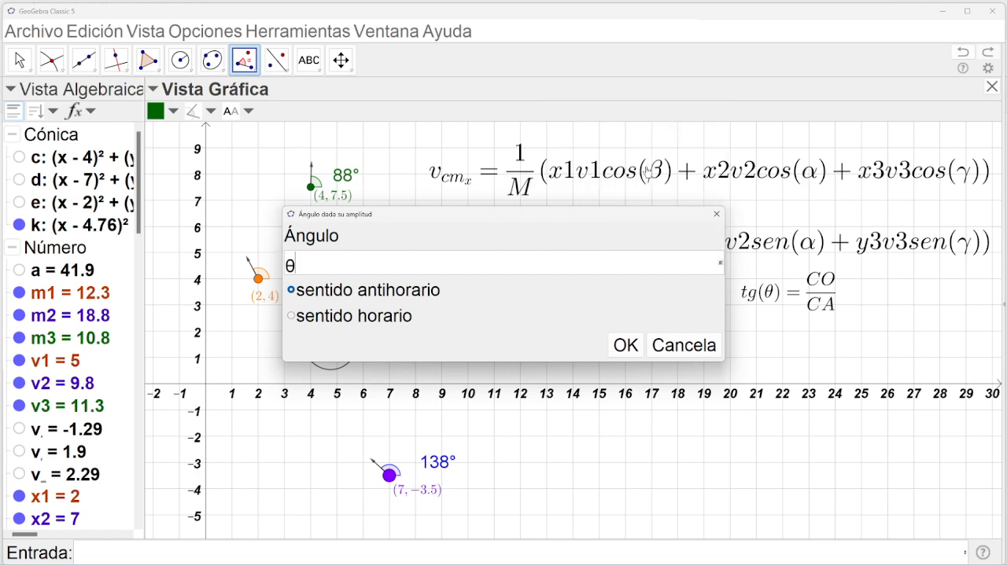
left_click(627, 355)
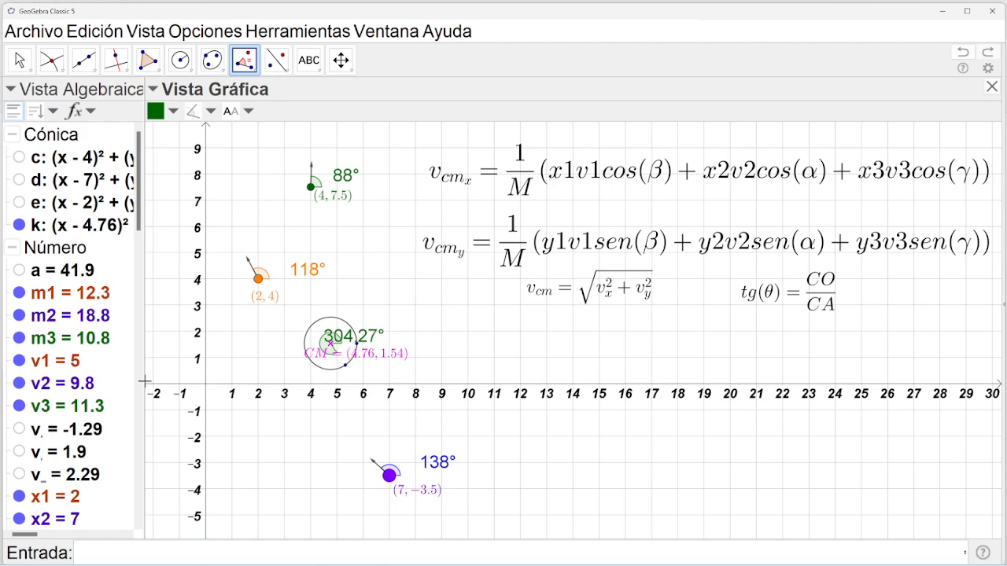
left_click_drag(134, 226, 136, 527)
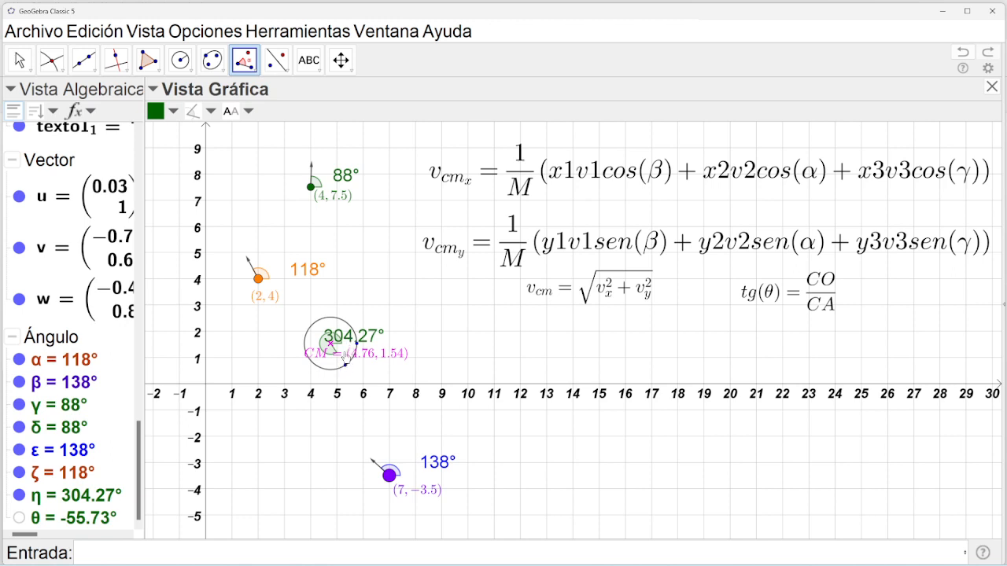
Move the 304.27° angle label above the circle and hide circle k around CM.
left_click(20, 60)
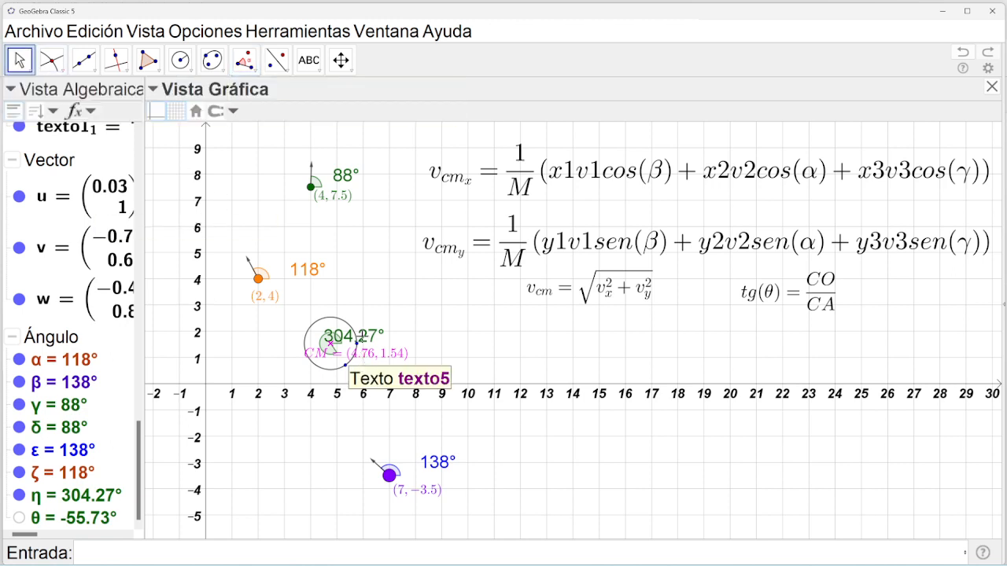
left_click_drag(369, 334, 378, 305)
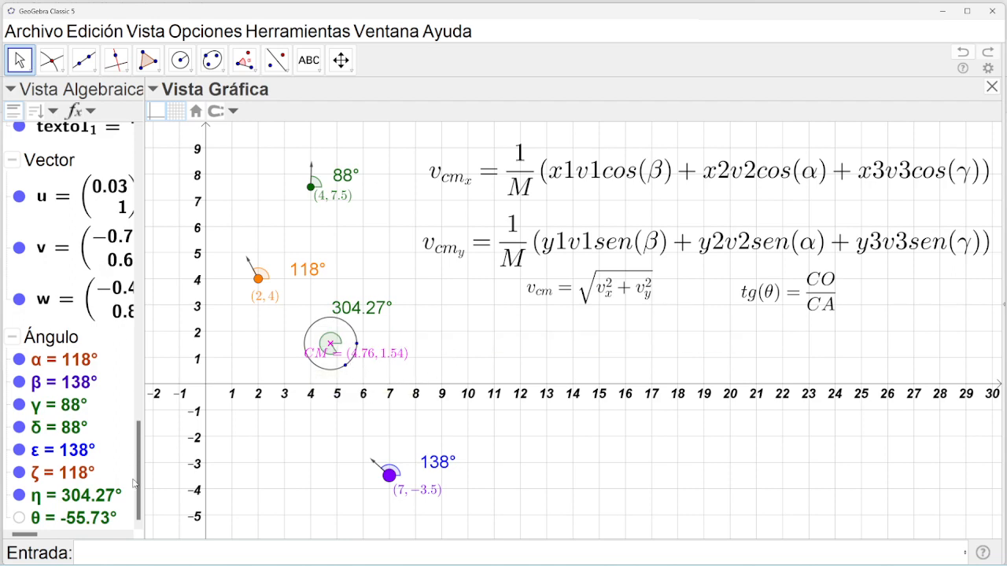
left_click_drag(138, 476, 150, 123)
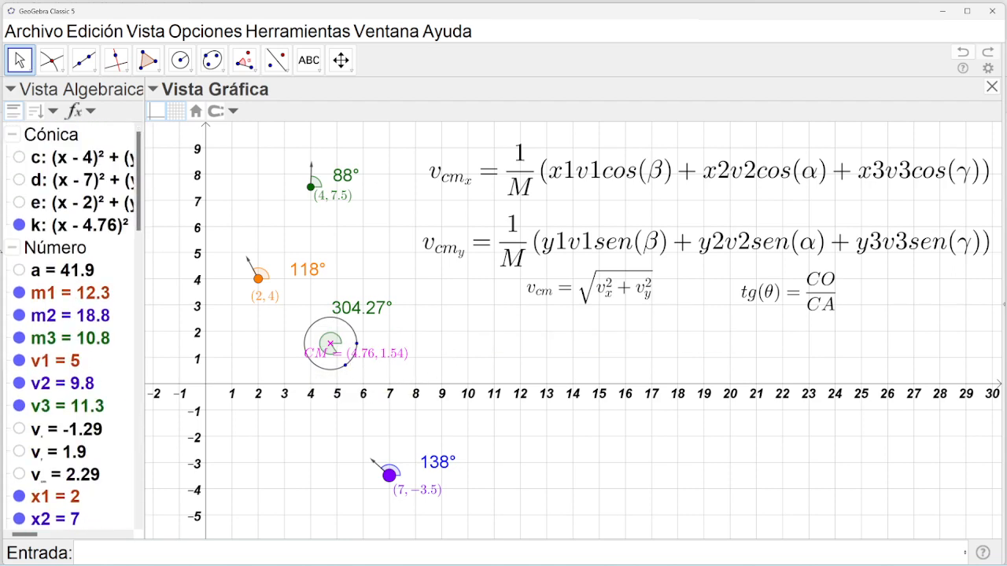
left_click(19, 225)
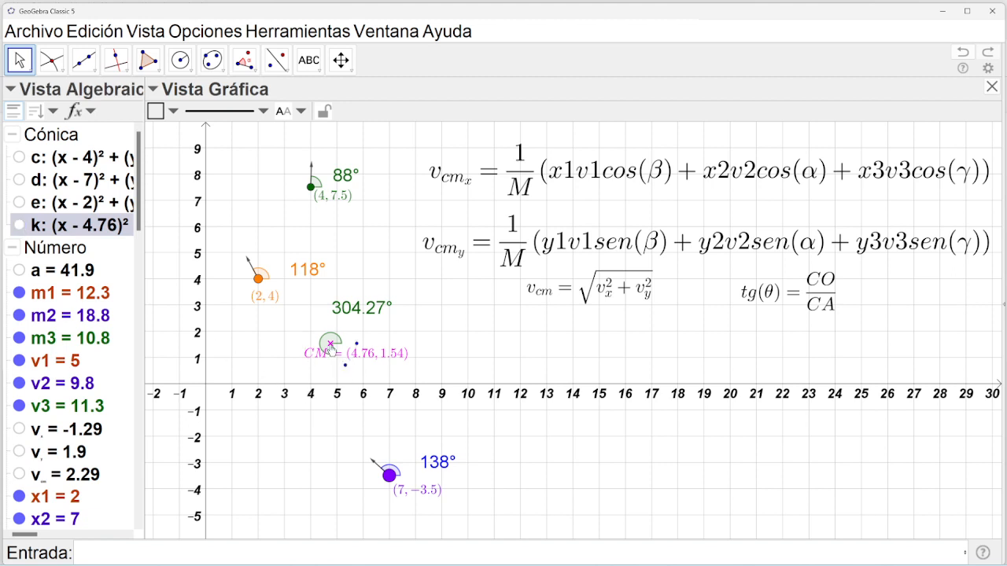
Draw a segment from the CM point to the velocity arrow's tip.
left_click(84, 60)
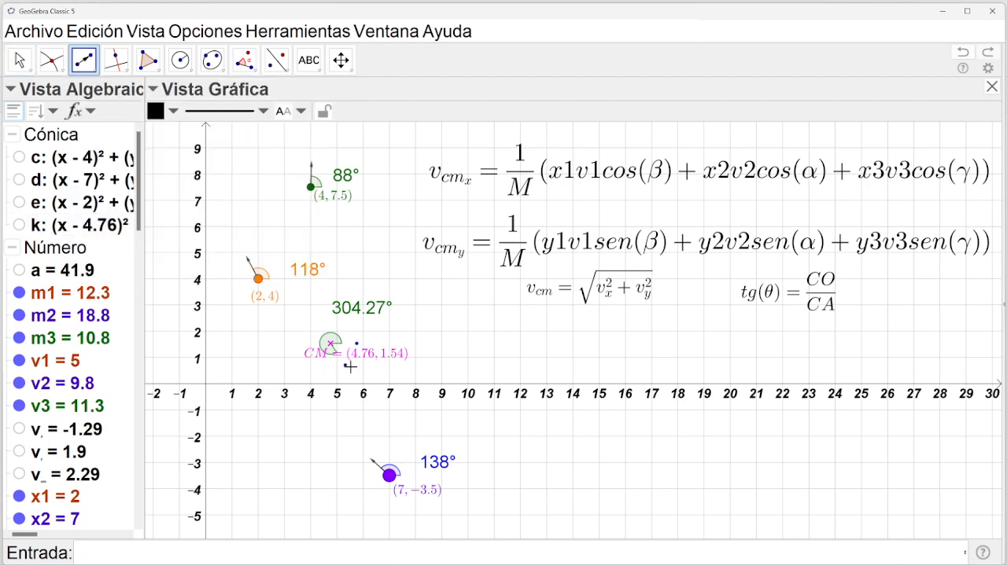
left_click(330, 345)
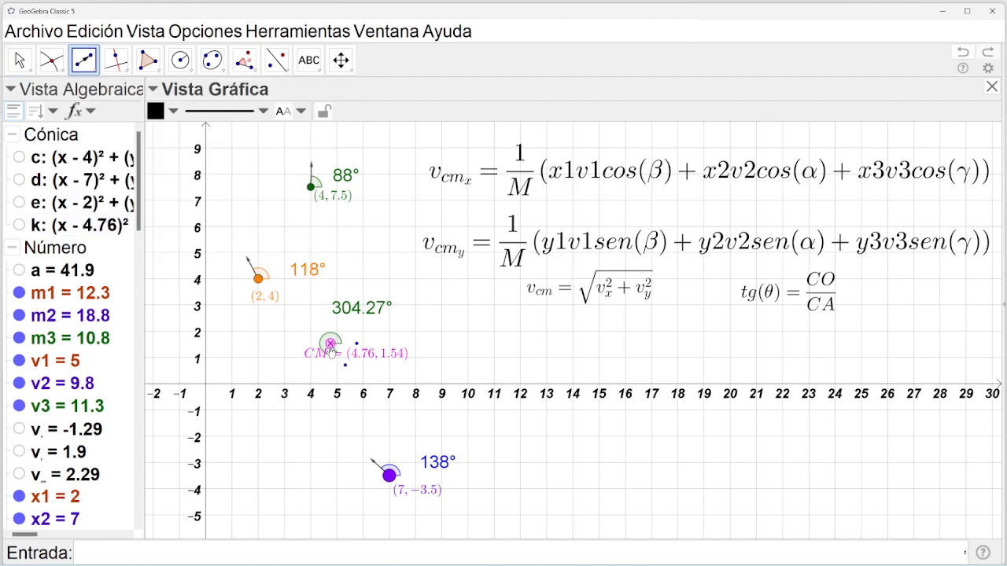
left_click(344, 367)
Hide helper points H' and H in the Algebra view.
left_click_drag(139, 230, 135, 370)
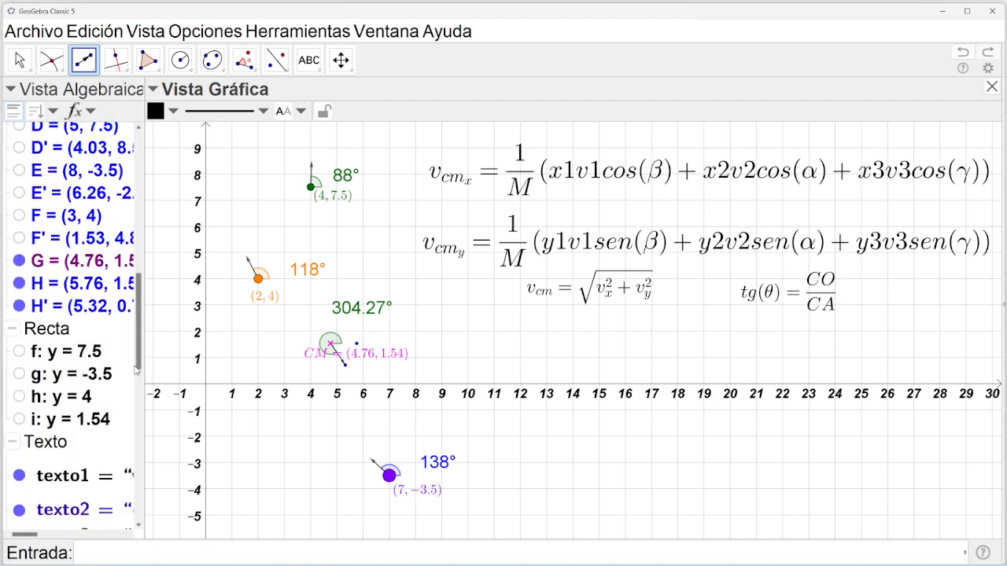
left_click(20, 307)
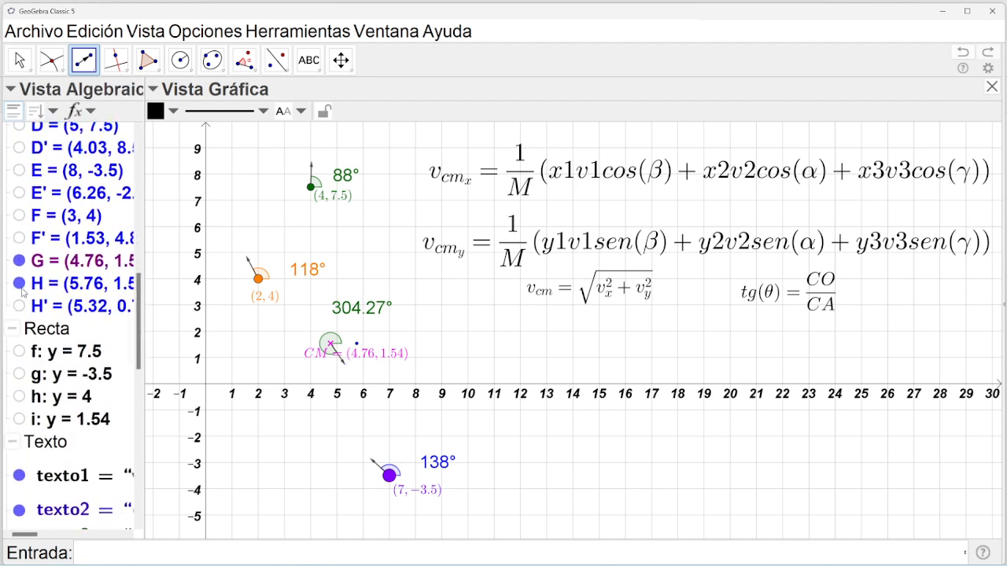
left_click(20, 284)
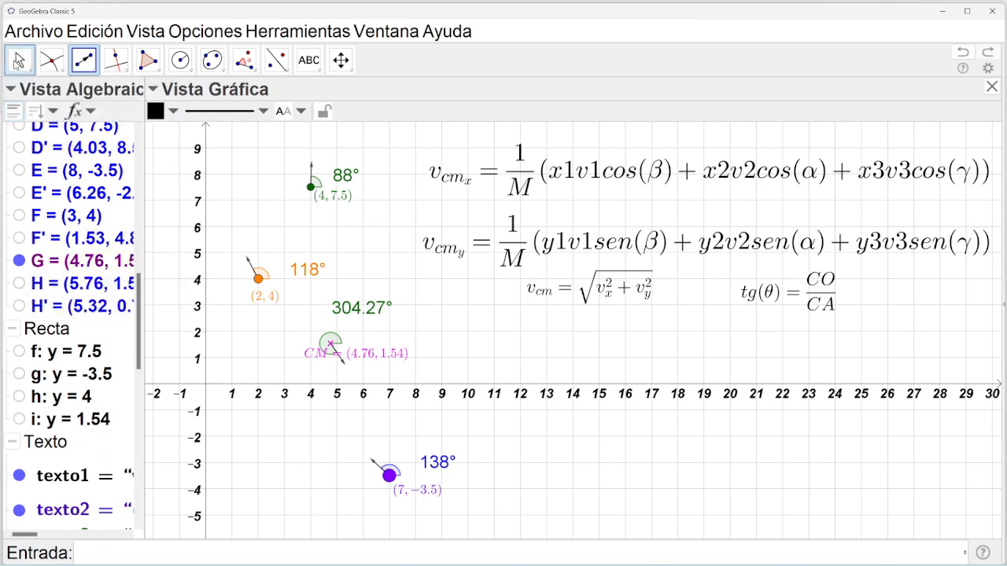
left_click(19, 61)
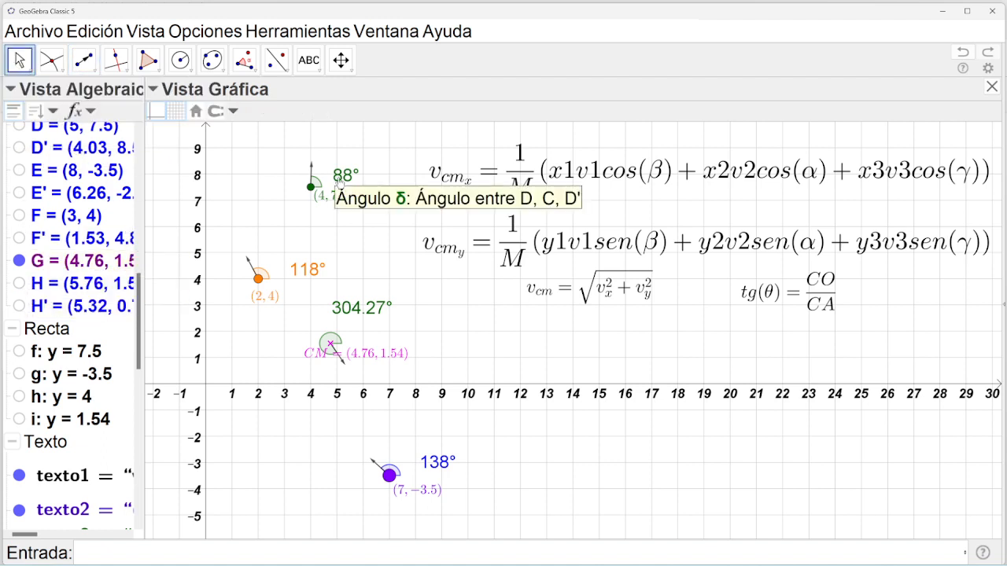
Colour the arrow on mass (4, 7.5) dark green, then pick a colour for the (2, 4) arrow.
left_click(313, 168)
left_click(172, 112)
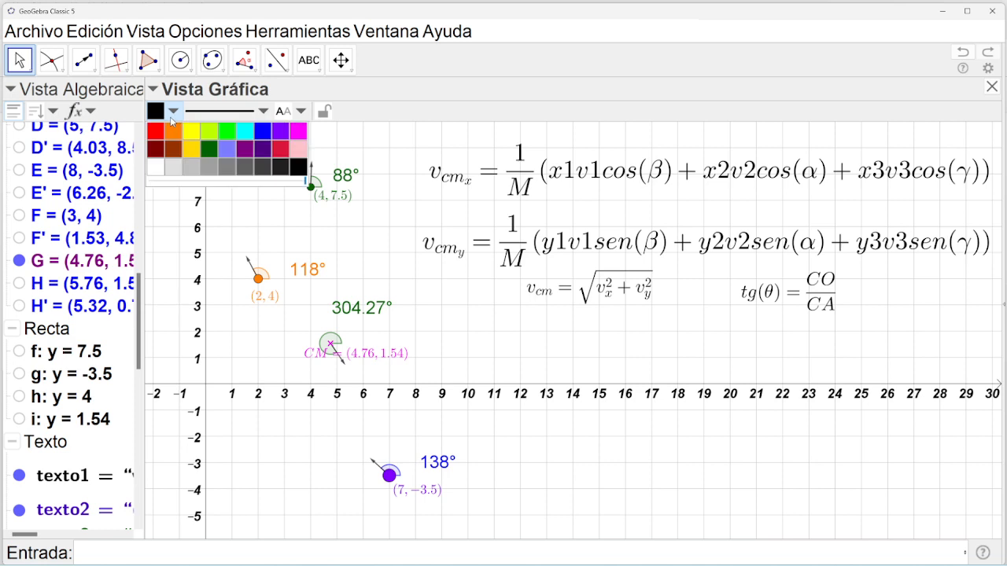
left_click(209, 150)
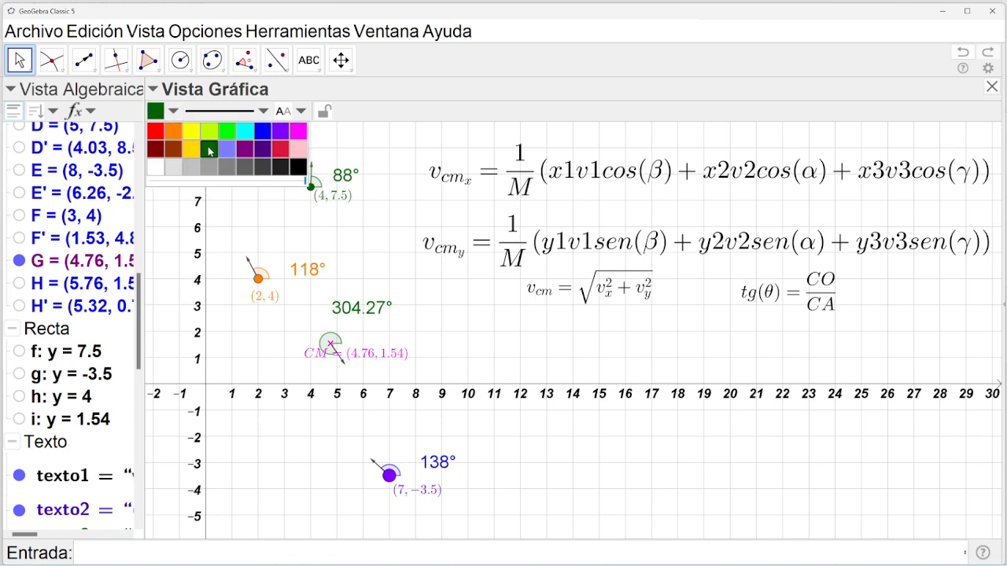
left_click(249, 262)
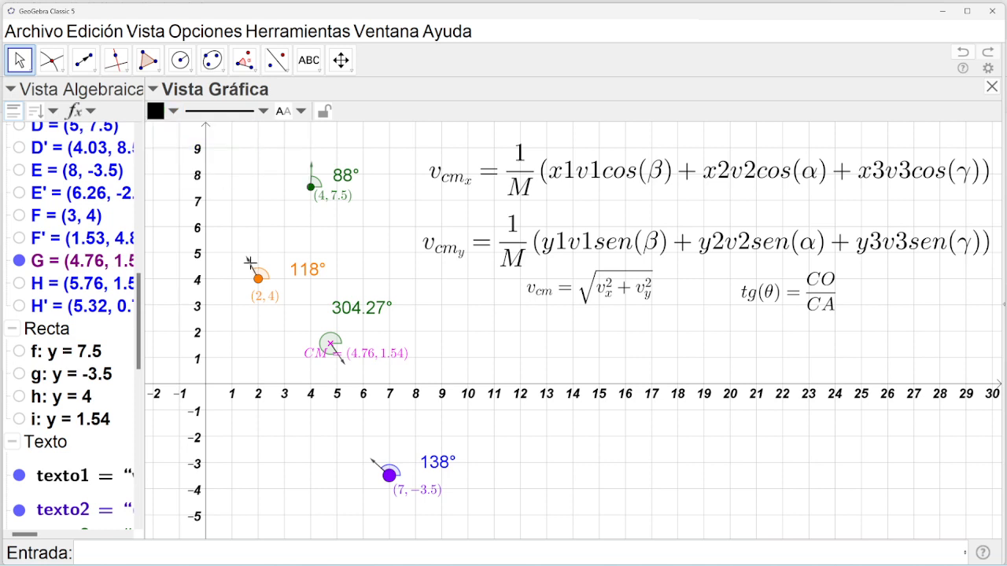
left_click(173, 111)
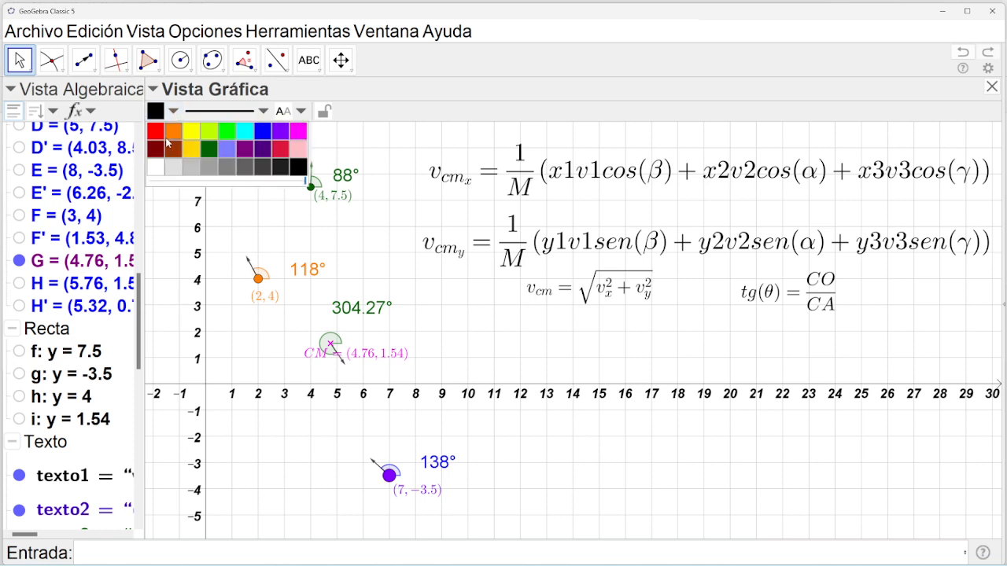
Move the CM coordinates label beside its point and colour the CM arrow magenta.
left_click(343, 366)
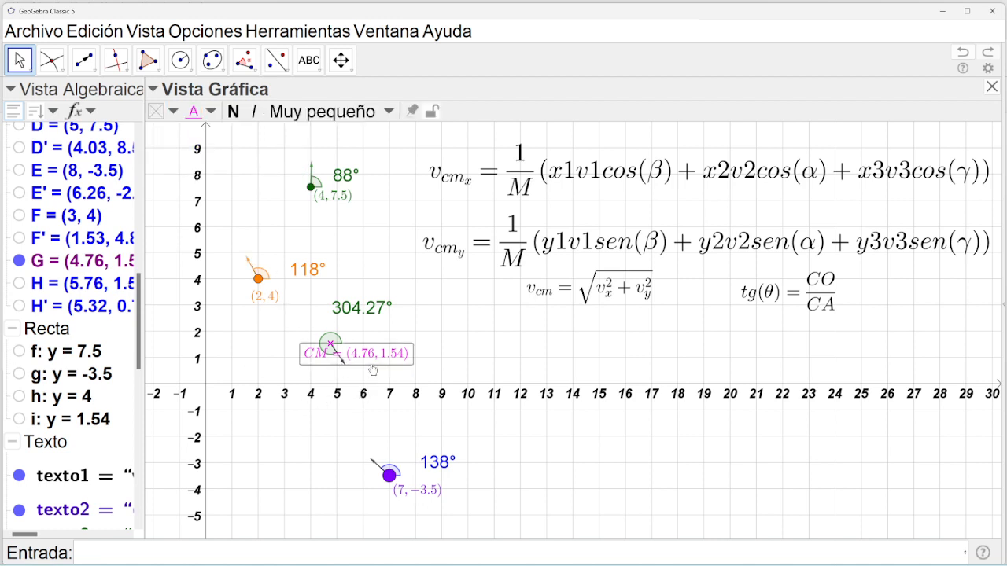
left_click_drag(380, 356, 413, 342)
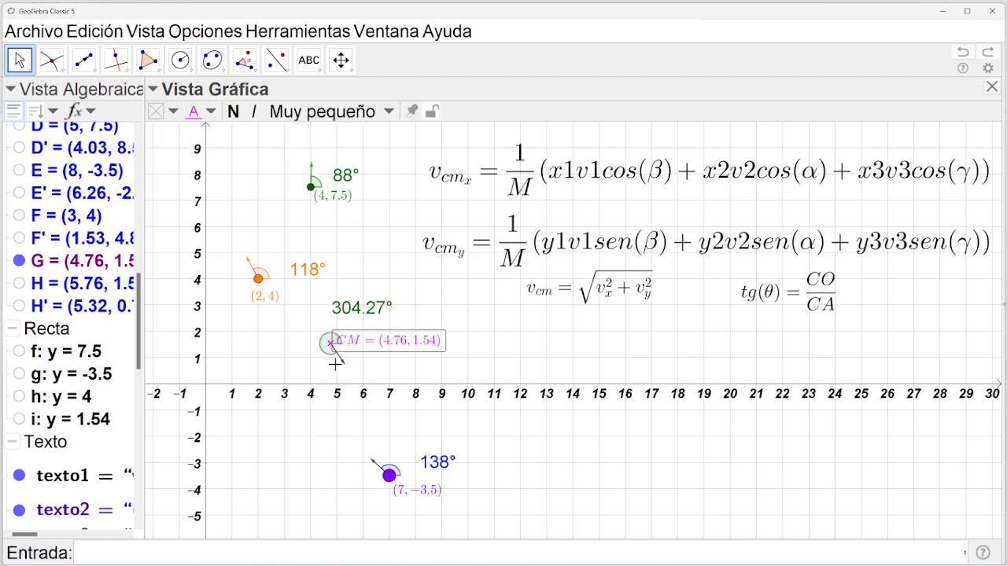
left_click(344, 365)
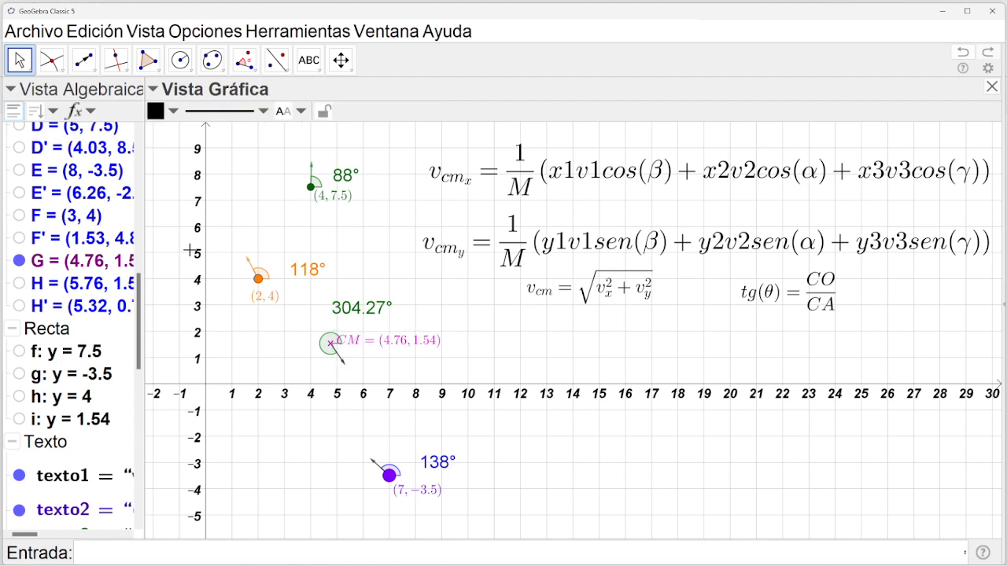
left_click(174, 110)
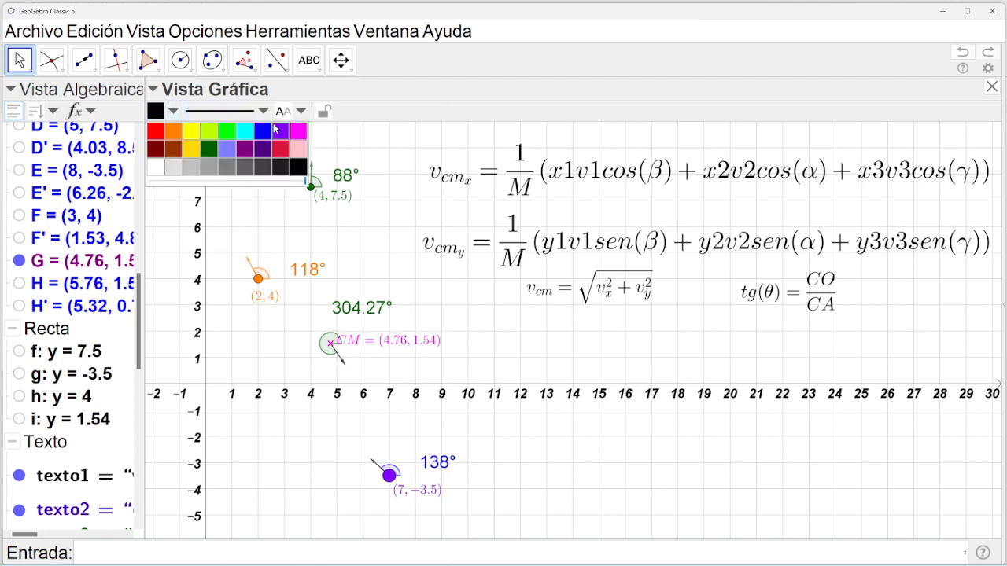
left_click(298, 130)
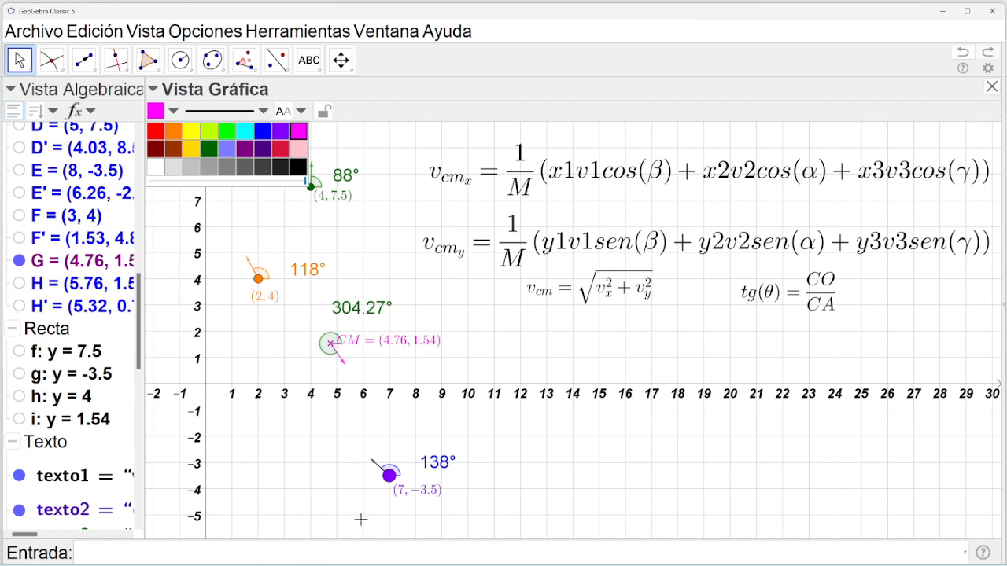
Colour the arrow on mass (7, -3.5) violet to match its mass.
left_click(373, 465)
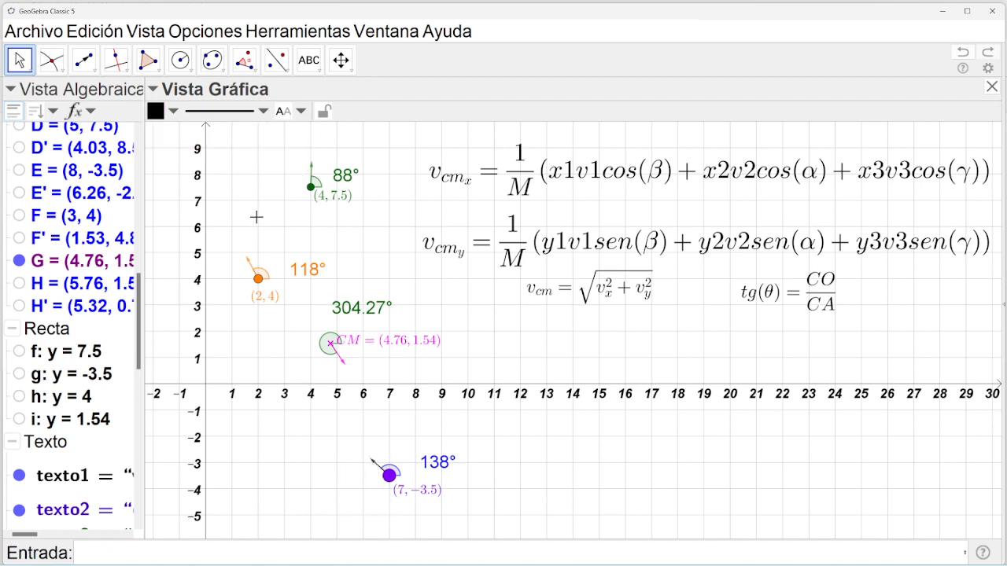
left_click(157, 111)
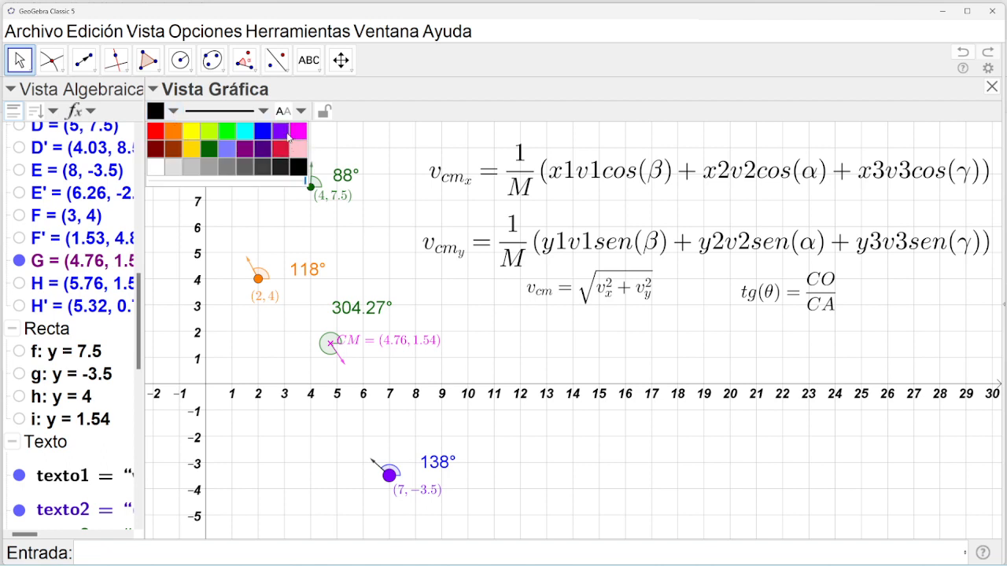
left_click(281, 132)
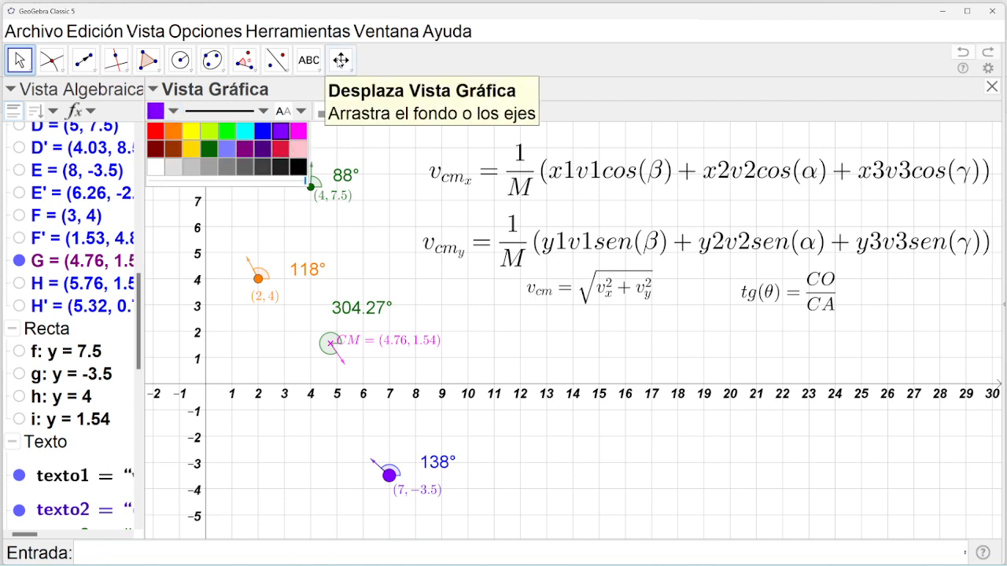
left_click(341, 61)
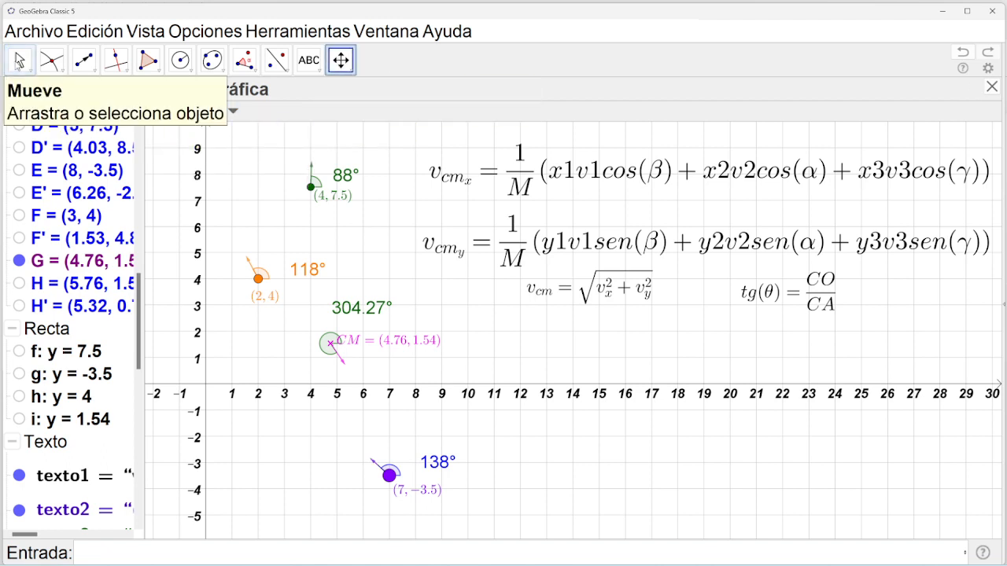
Move the CM label down toward the x-axis and nudge the 304.27° label down-left.
left_click(20, 60)
left_click_drag(413, 350, 439, 359)
left_click_drag(376, 315, 371, 319)
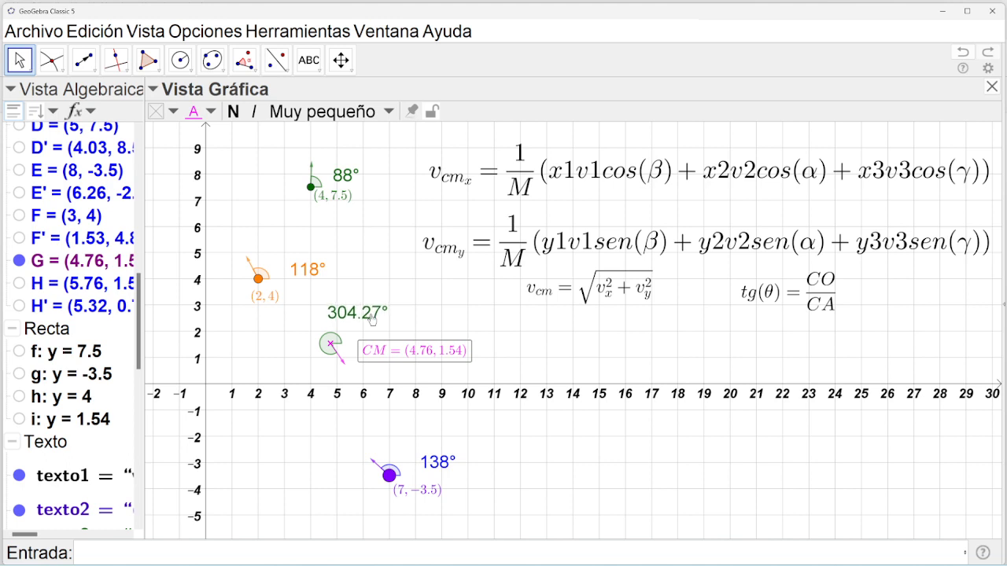
Set the CM label's text size to very small (Muy pequeño).
left_click(336, 112)
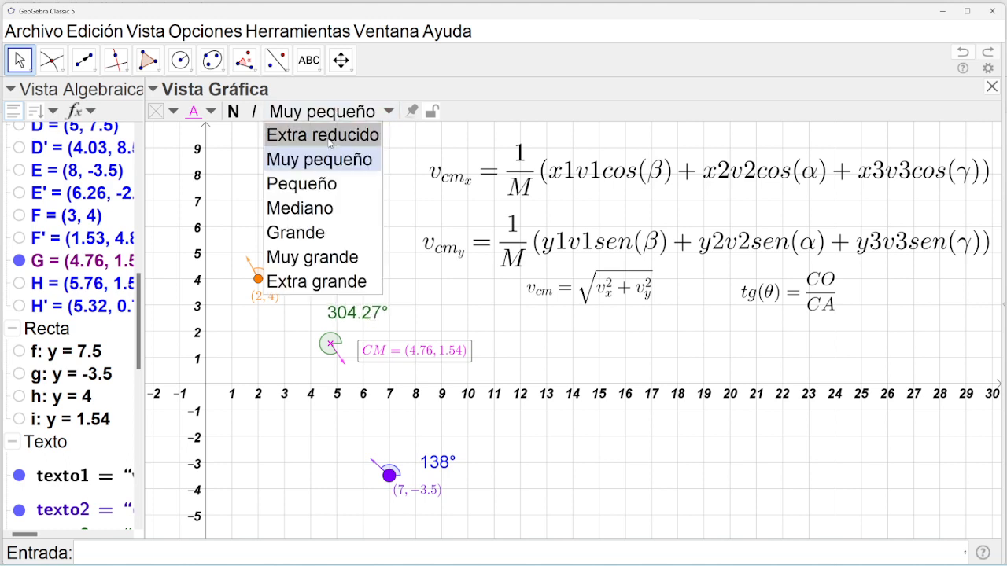
left_click(328, 136)
left_click(330, 114)
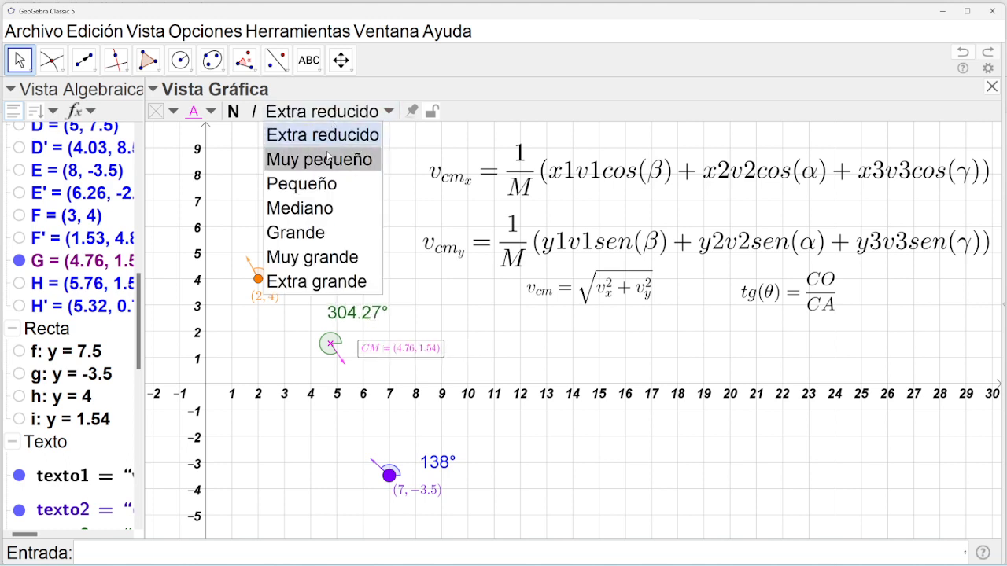
left_click(330, 158)
left_click(339, 313)
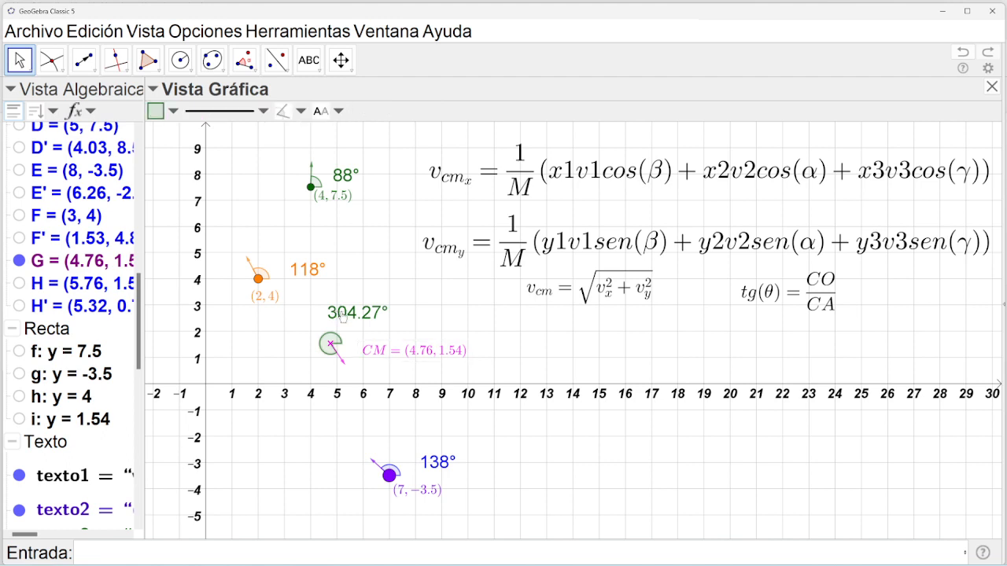
Make the 304.27° CM angle's line slightly thicker using the style bar's line-style settings.
left_click(339, 111)
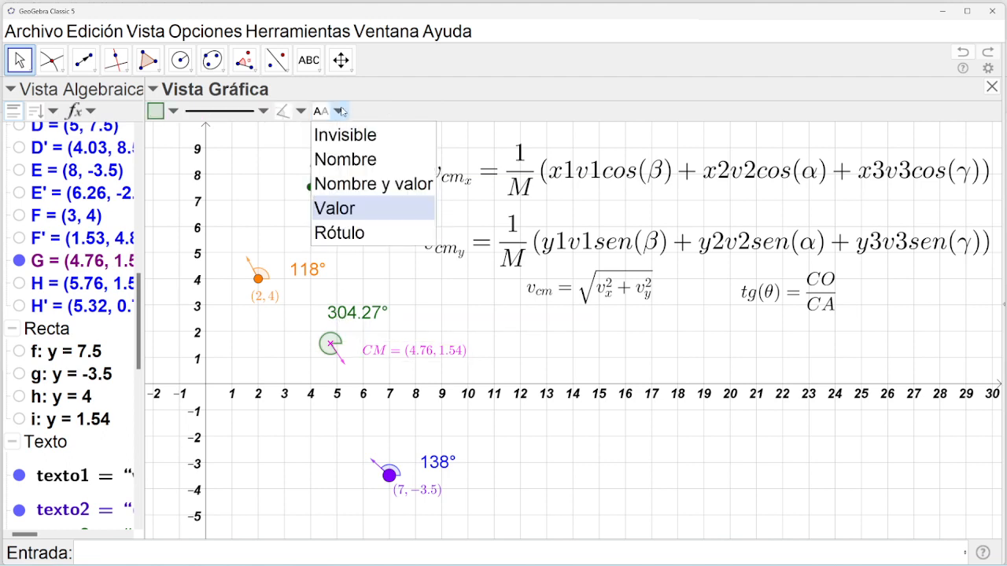
left_click(264, 111)
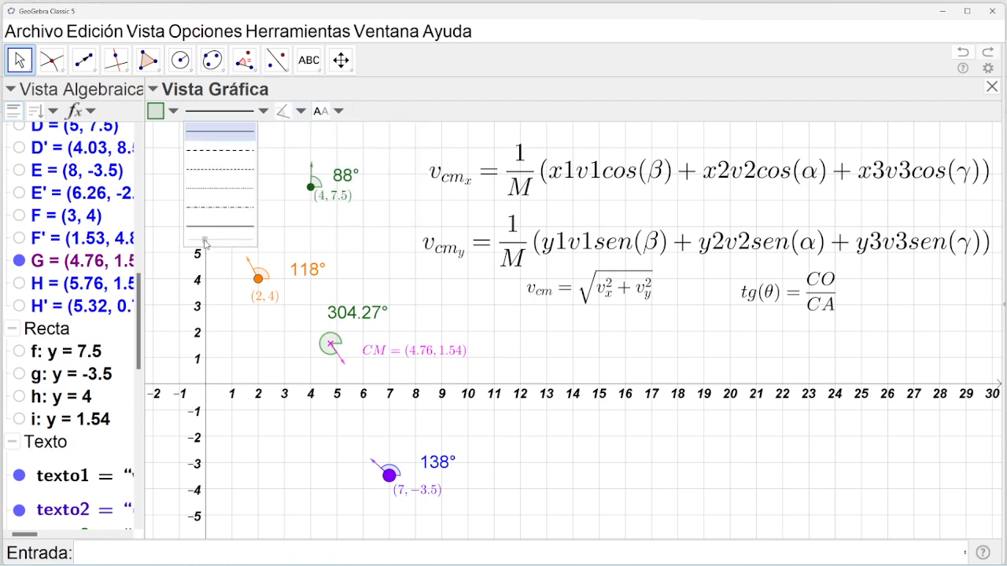
left_click_drag(207, 241, 228, 247)
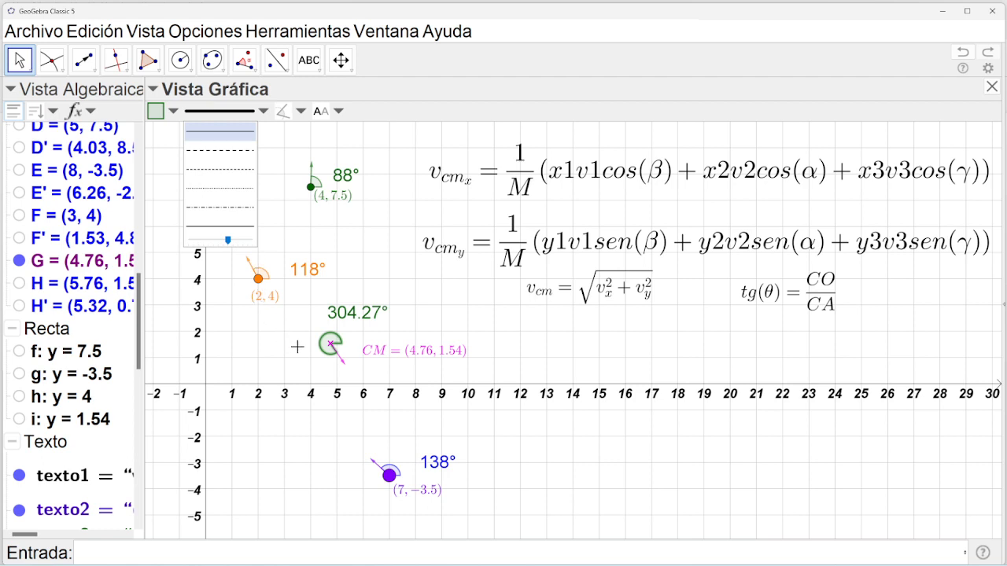
left_click(324, 341)
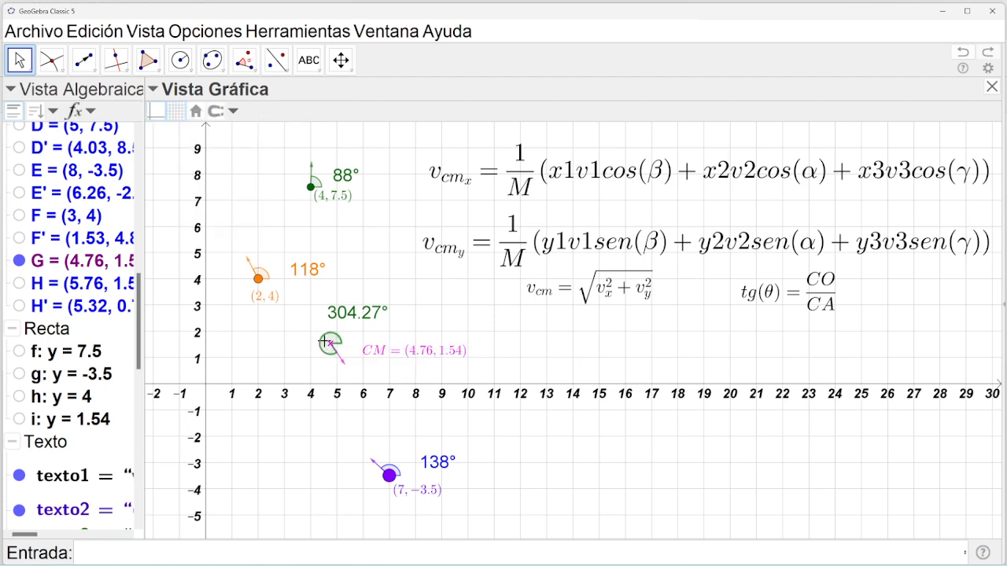
right_click(324, 342)
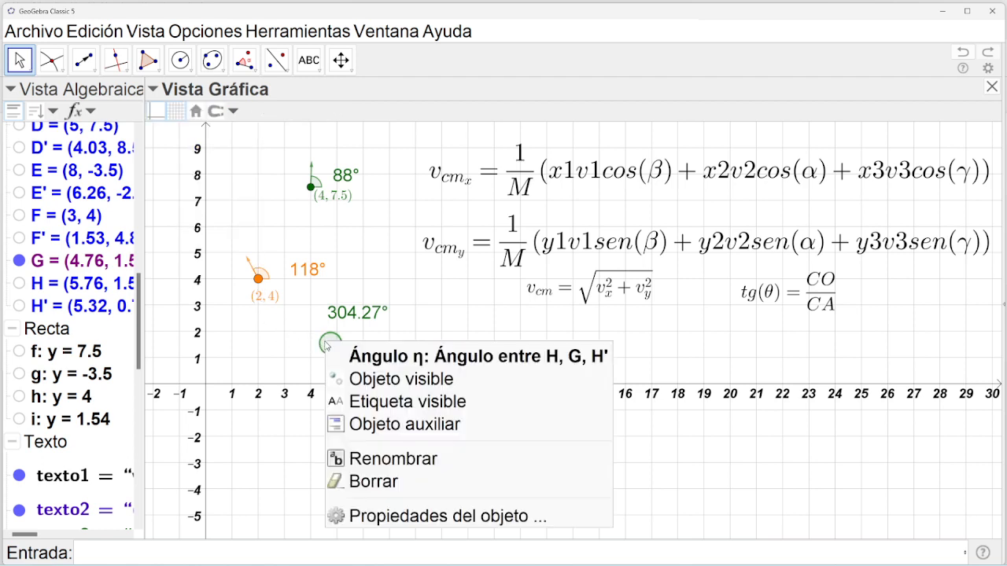
In the CM angle's Estilo properties, thicken the outline, adjust fill opacity and enlarge the arc.
left_click(379, 516)
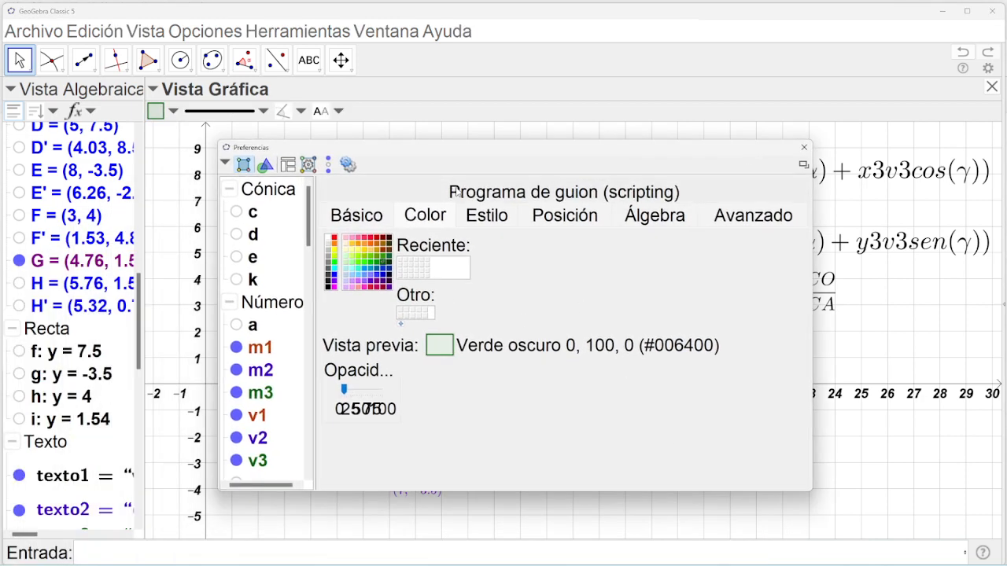
left_click(479, 217)
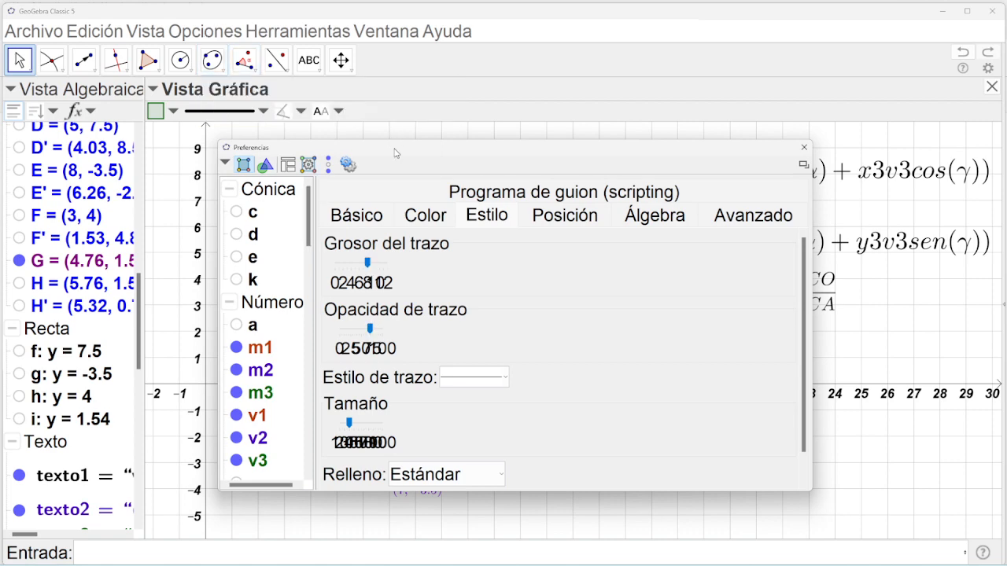
left_click_drag(396, 153, 583, 126)
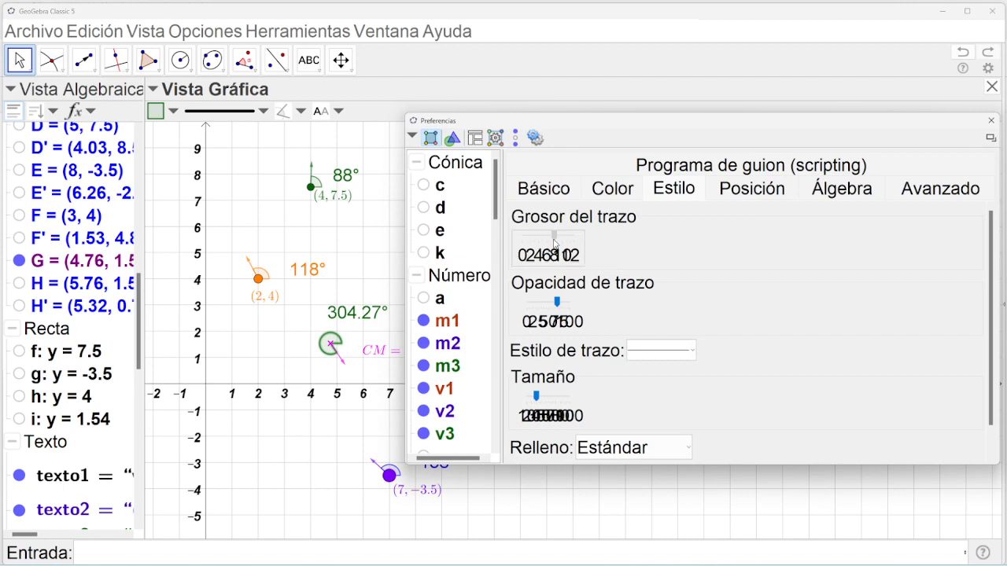
mouse_move(554, 243)
left_mouse_down()
mouse_move(539, 239)
mouse_move(558, 240)
left_mouse_up()
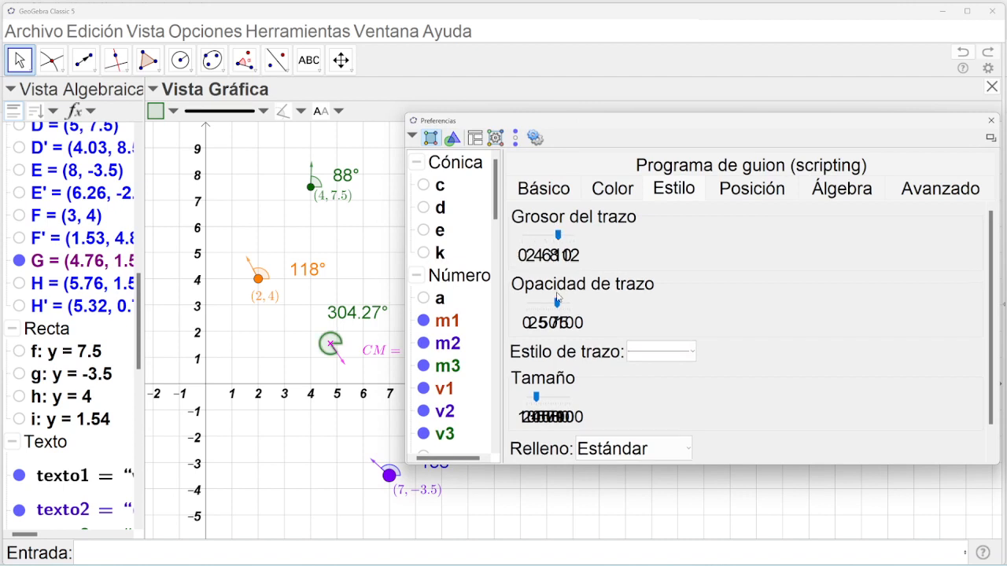
left_click_drag(557, 301, 594, 308)
left_click_drag(540, 396, 560, 397)
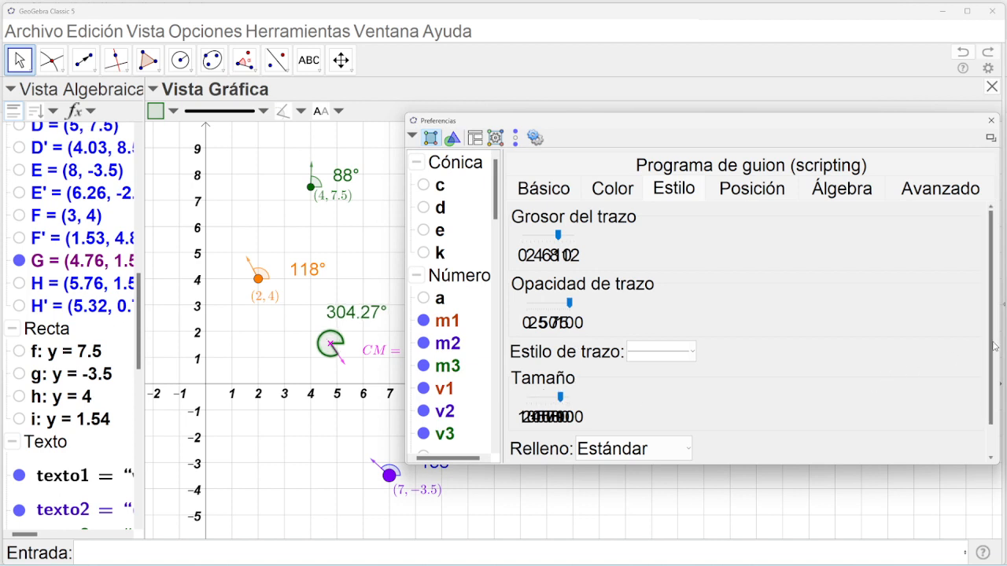
scroll(983, 401, "down", 2)
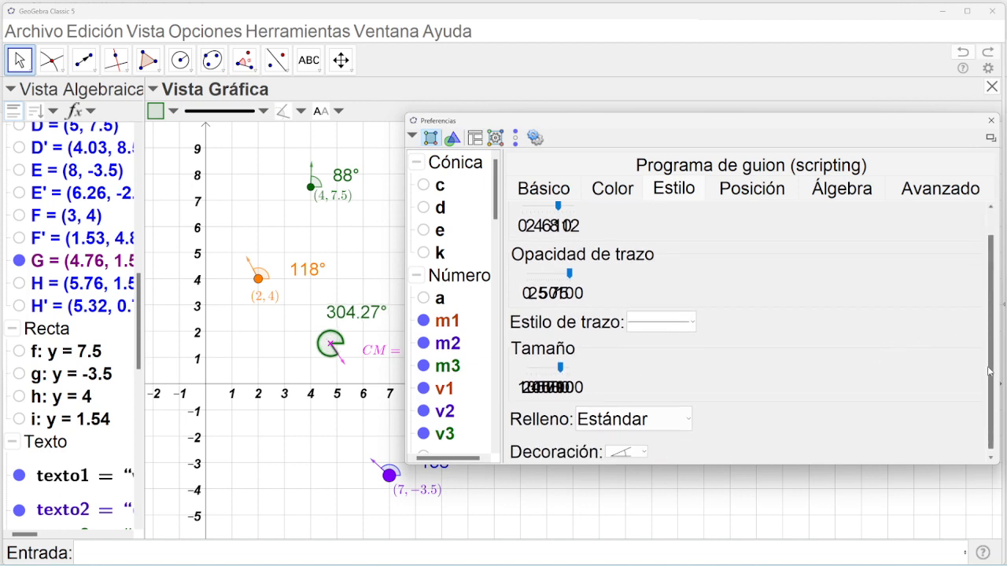
Keep the CM angle's line solid and its fill Estándar after trying other styles, then close properties.
left_click(689, 317)
left_click(656, 353)
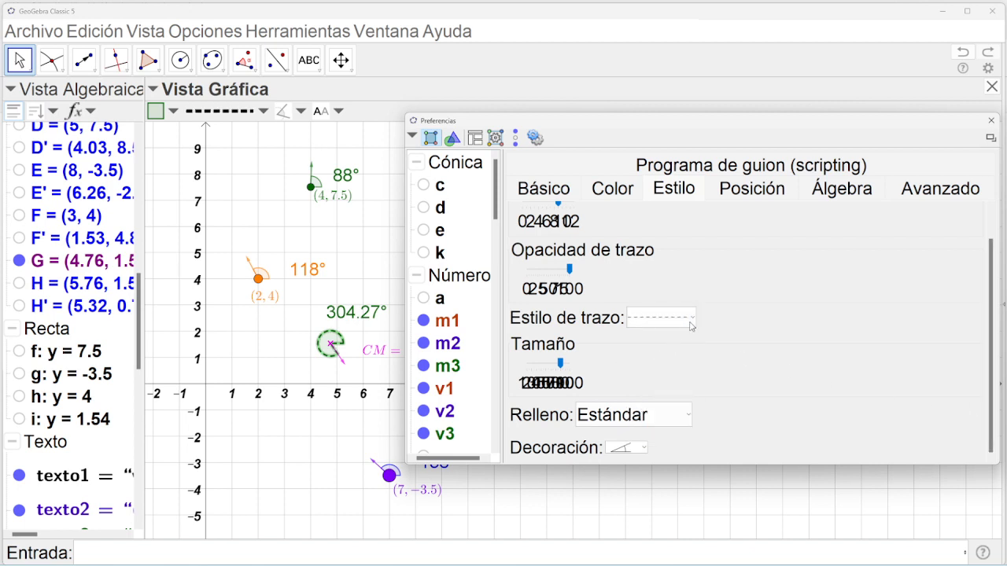
left_click(692, 317)
left_click(664, 342)
left_click(688, 415)
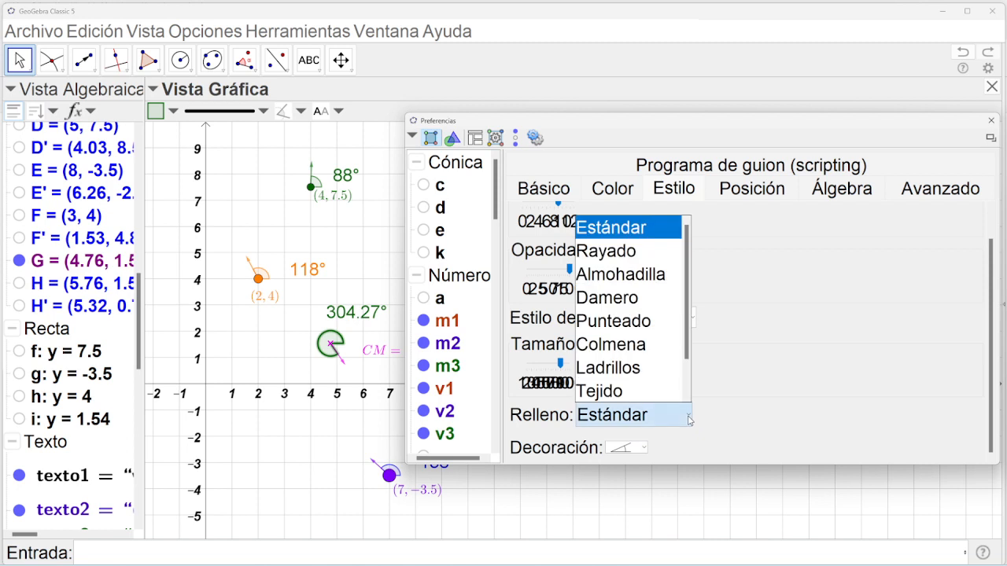
left_click(624, 278)
left_click(671, 415)
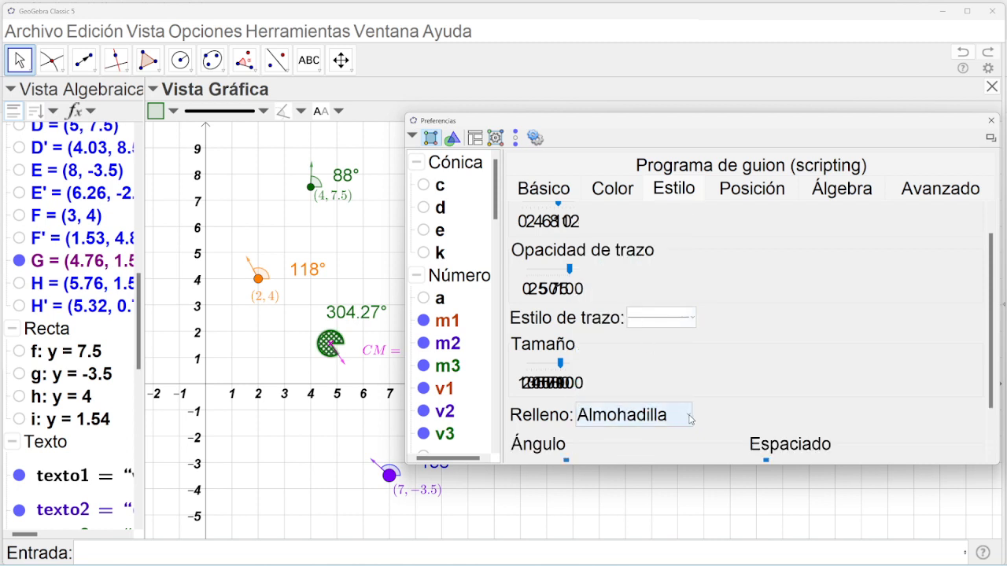
scroll(686, 354, "down", 1)
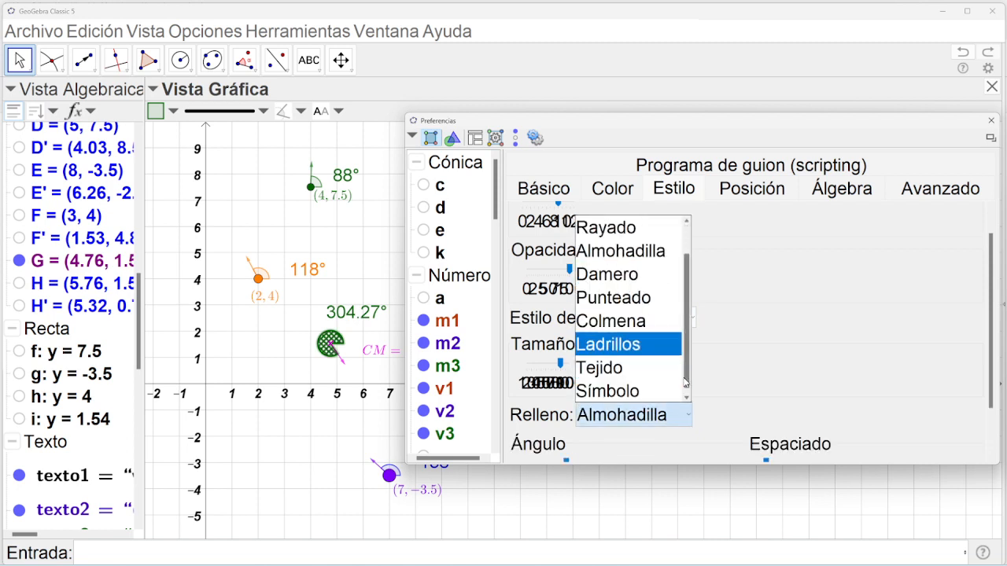
left_click(659, 389)
left_click(685, 421)
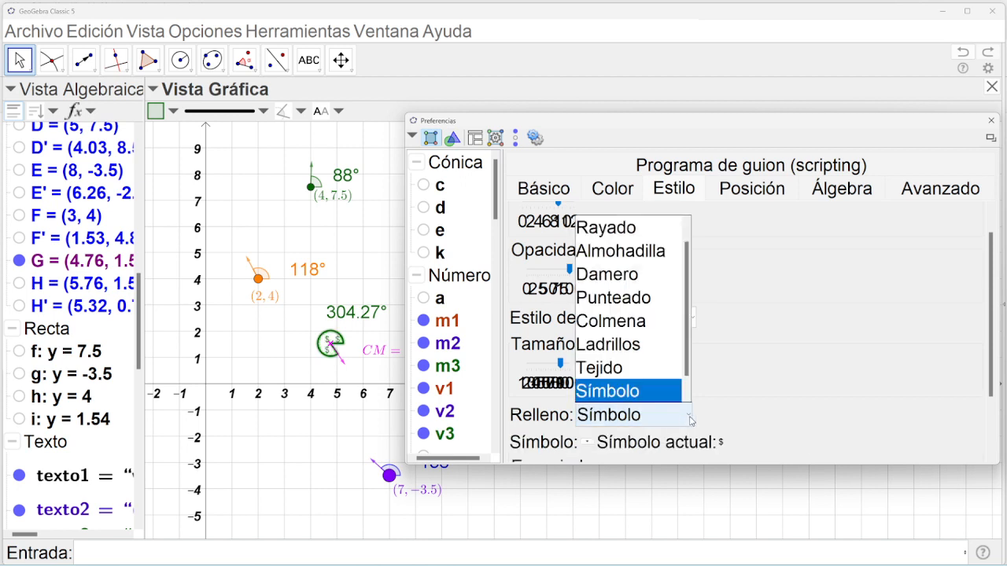
scroll(689, 340, "up", 1)
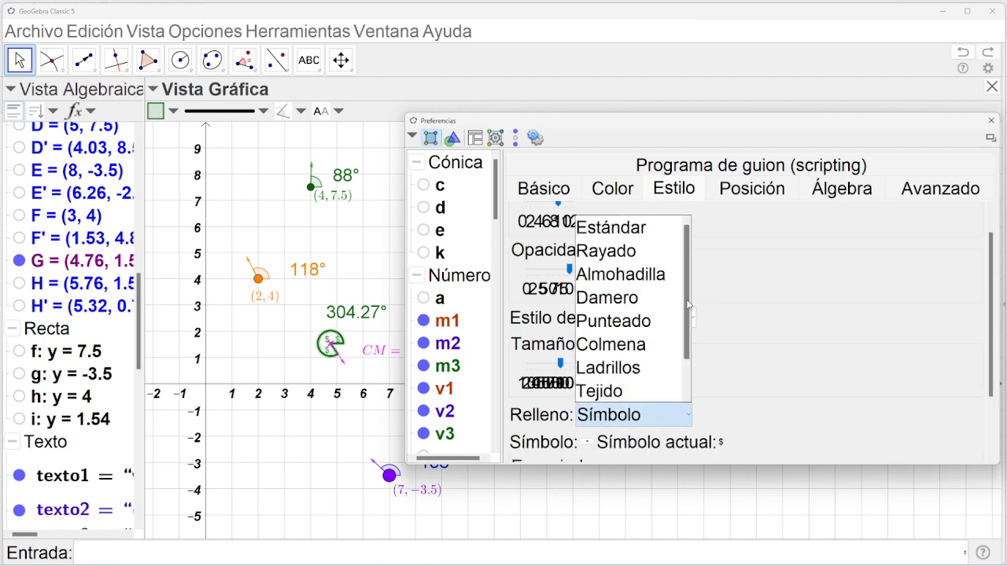
left_click(650, 228)
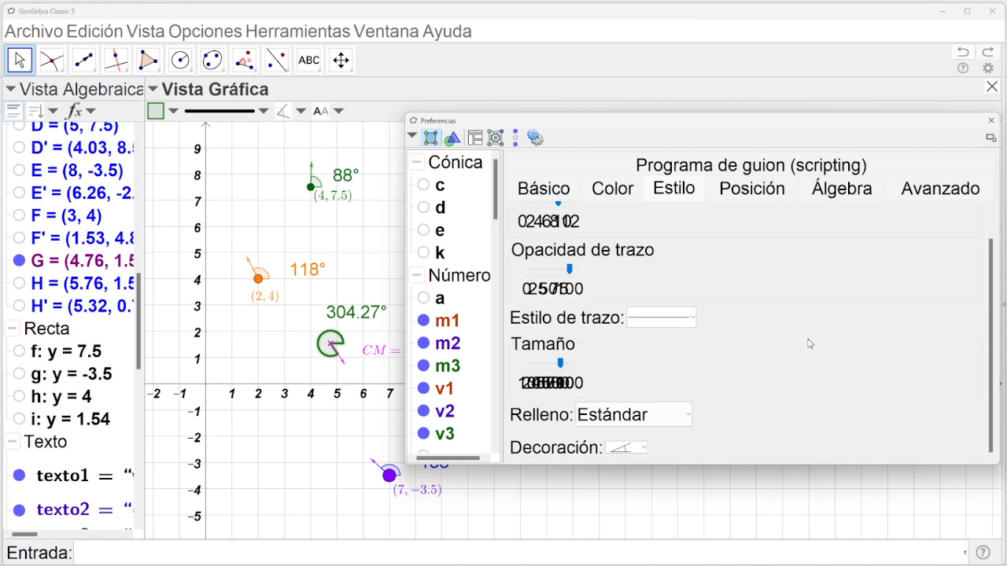
left_click(991, 121)
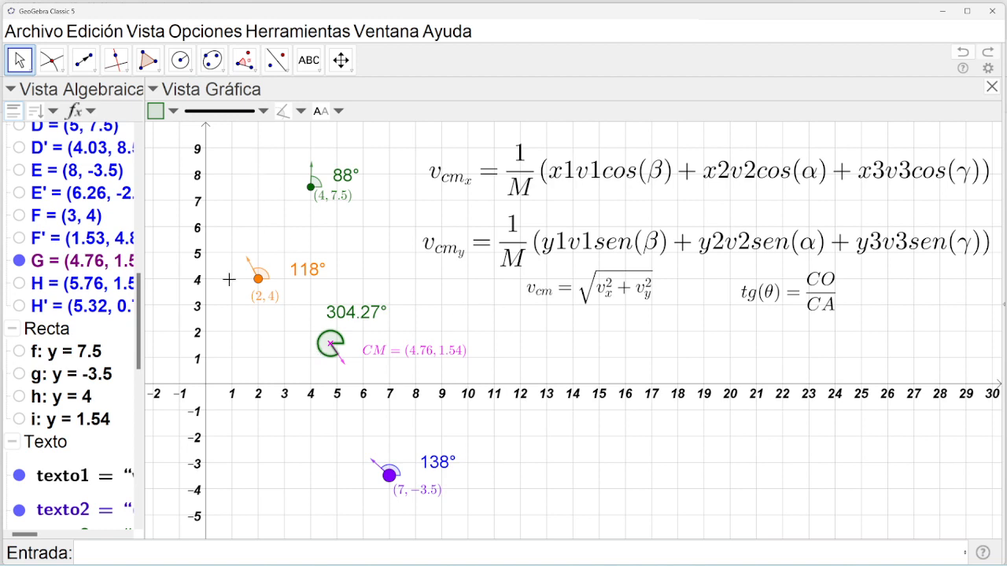
Show point H' again and start a new LaTeX text in the graphics view.
left_click(19, 307)
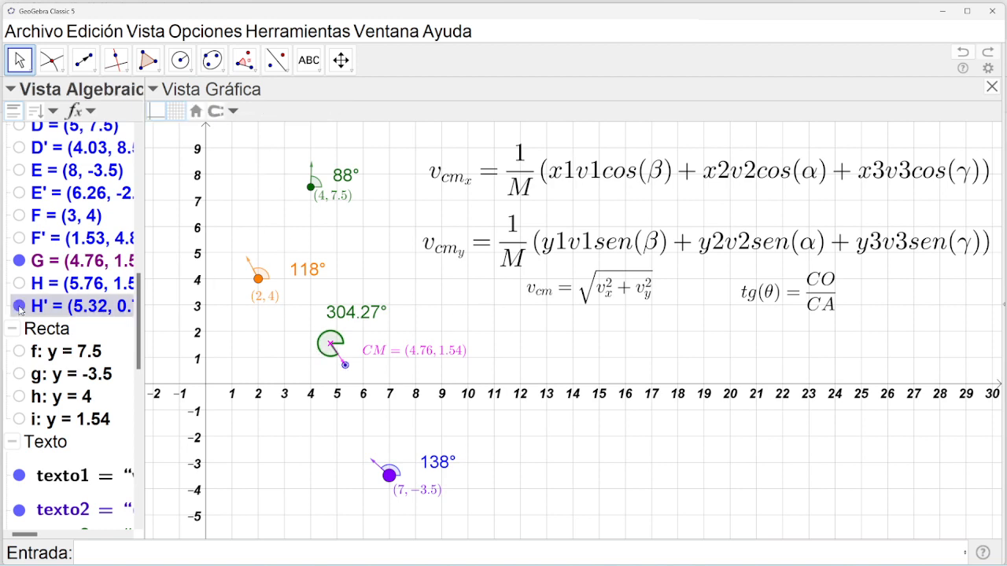
left_click(317, 71)
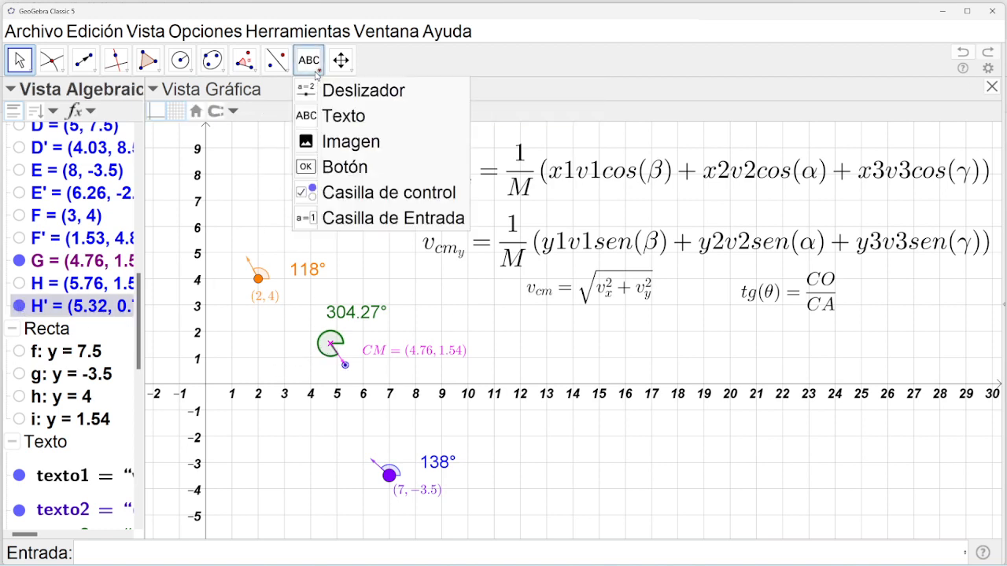
left_click(339, 118)
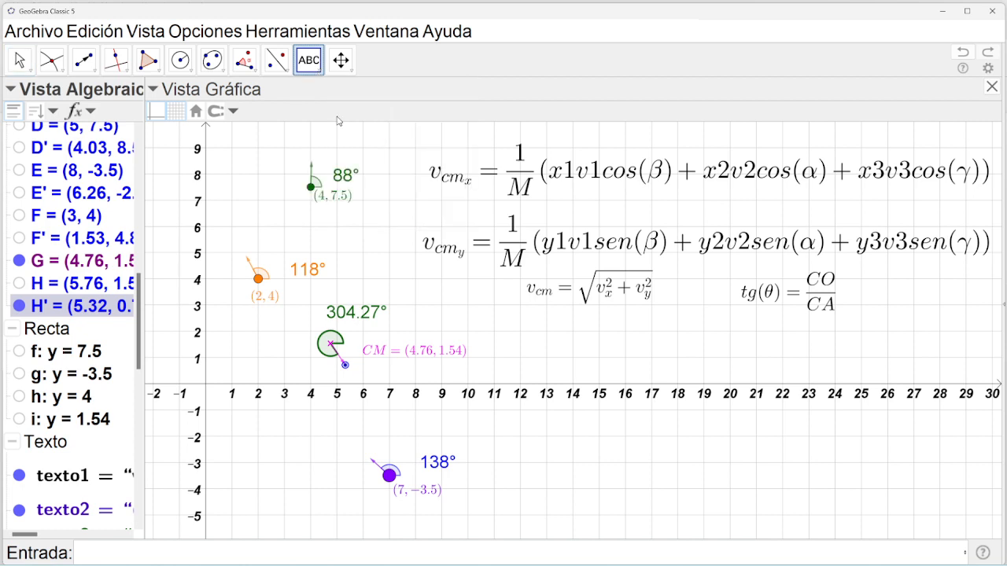
left_click(347, 370)
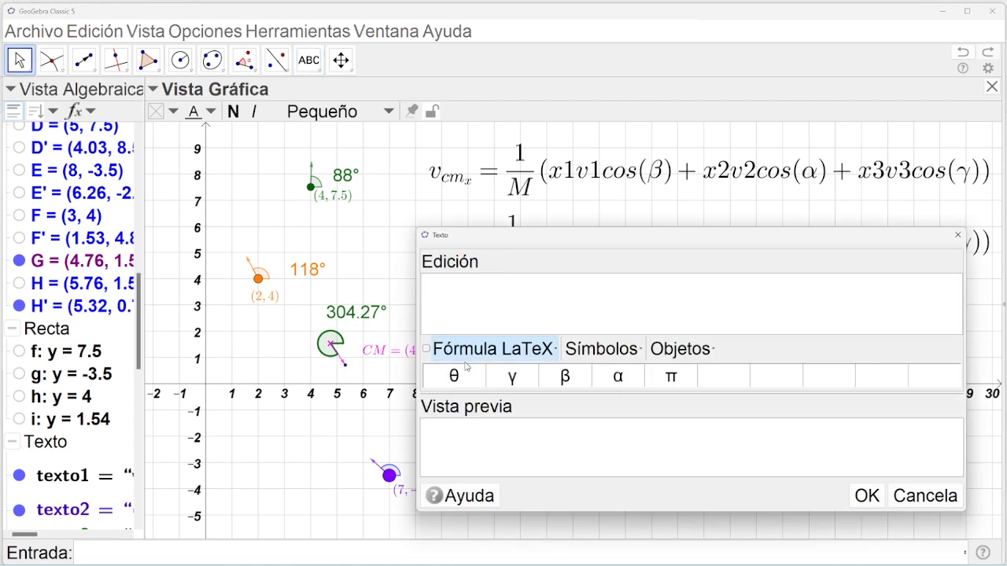
left_click(426, 350)
Write θ = followed by the live θ value from the object list.
left_click(453, 376)
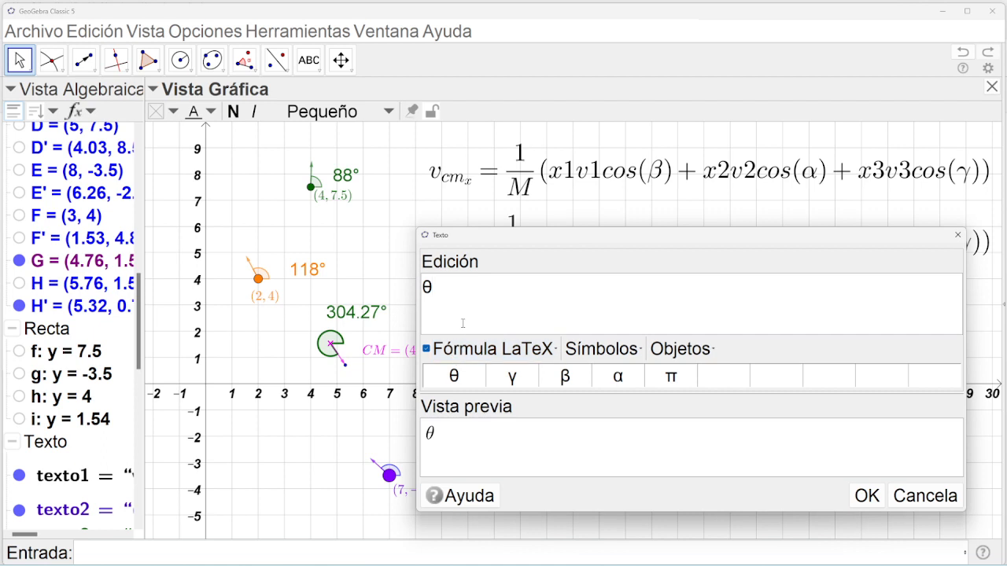
type("=")
left_click(681, 349)
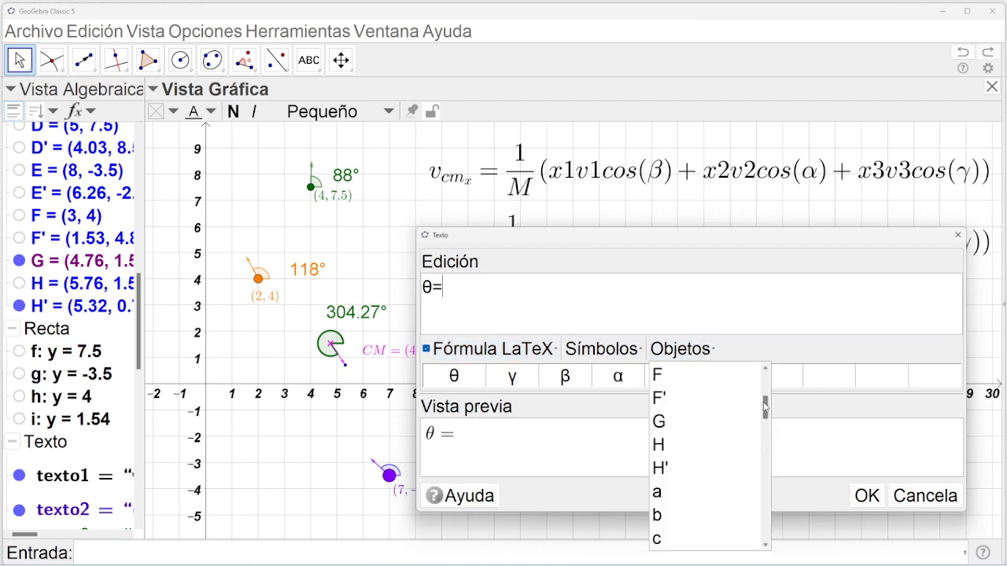
left_click_drag(765, 406, 759, 535)
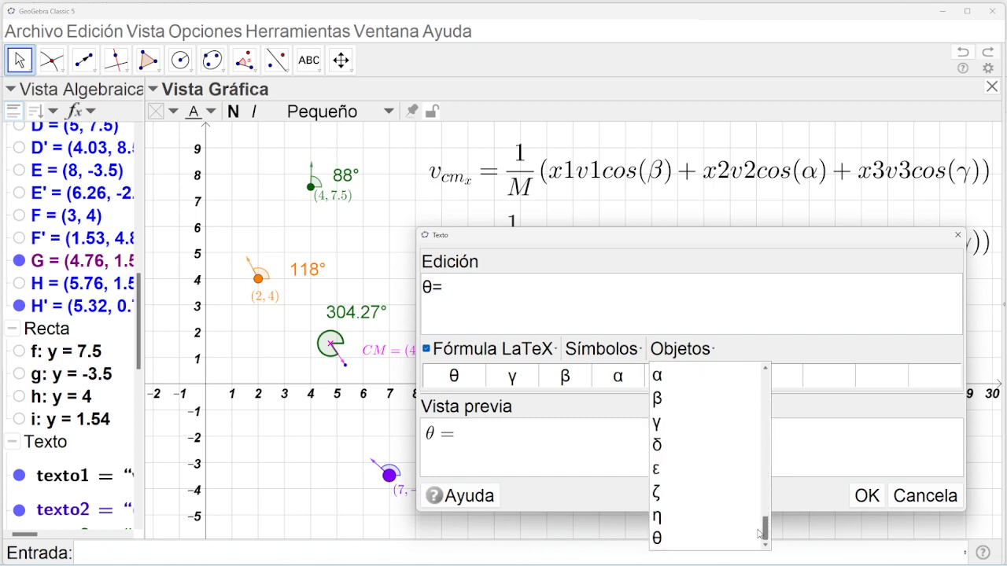
left_click(671, 538)
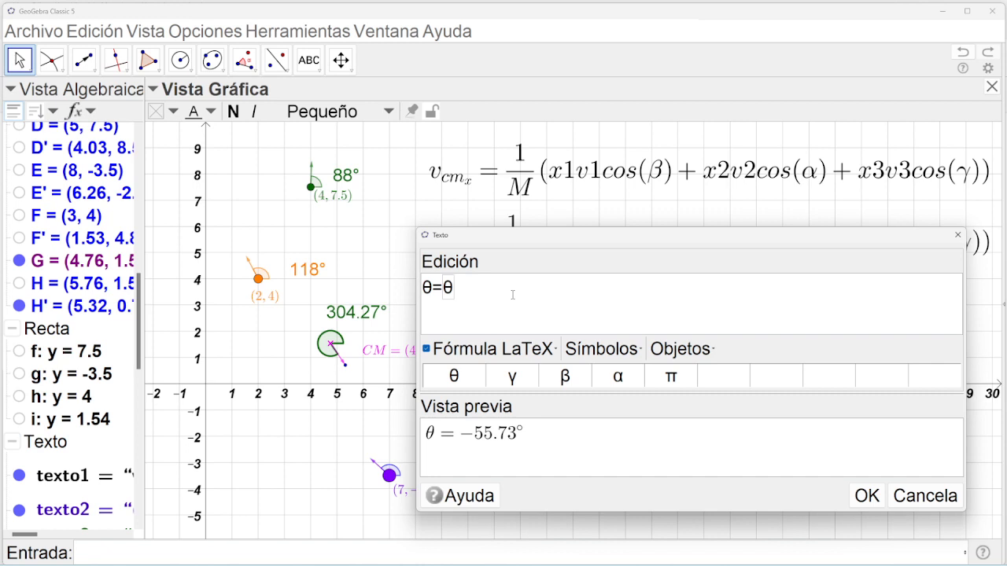
Wrap the θ line in $…$ and begin a second line with $v_{cm.
type("$")
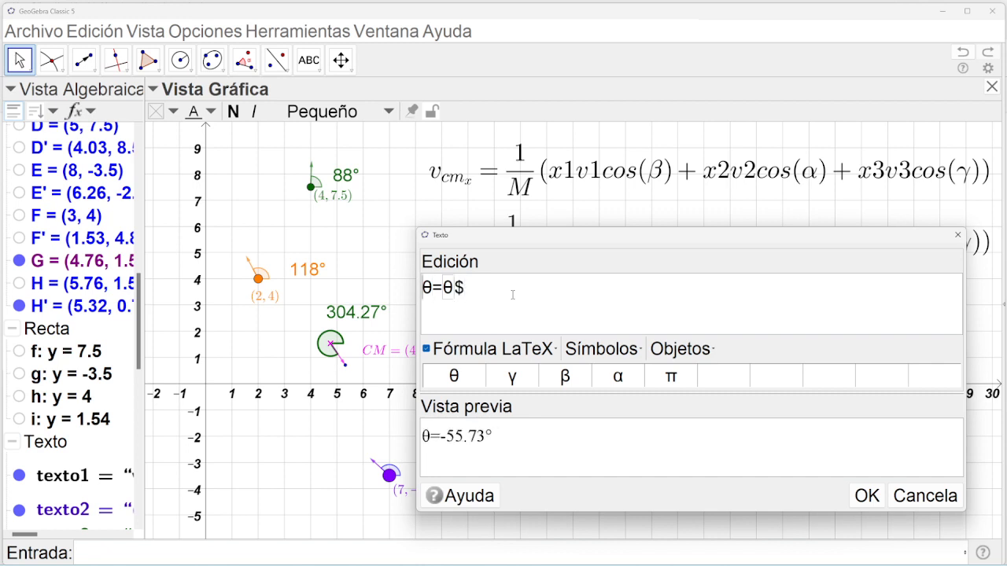
key("Home")
type("$")
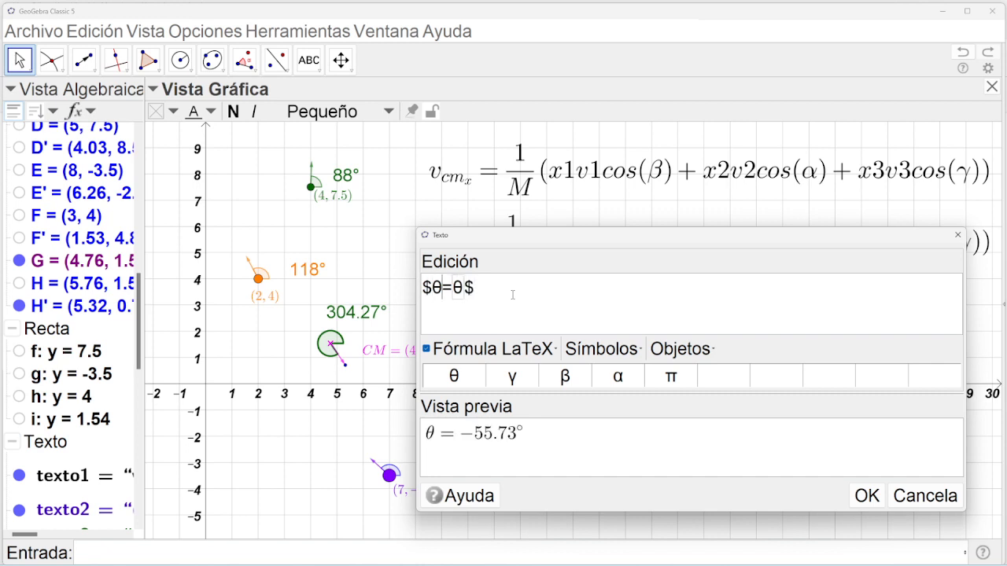
key("Right")
key("Right")
key("Right")
type("$v_{cm]")
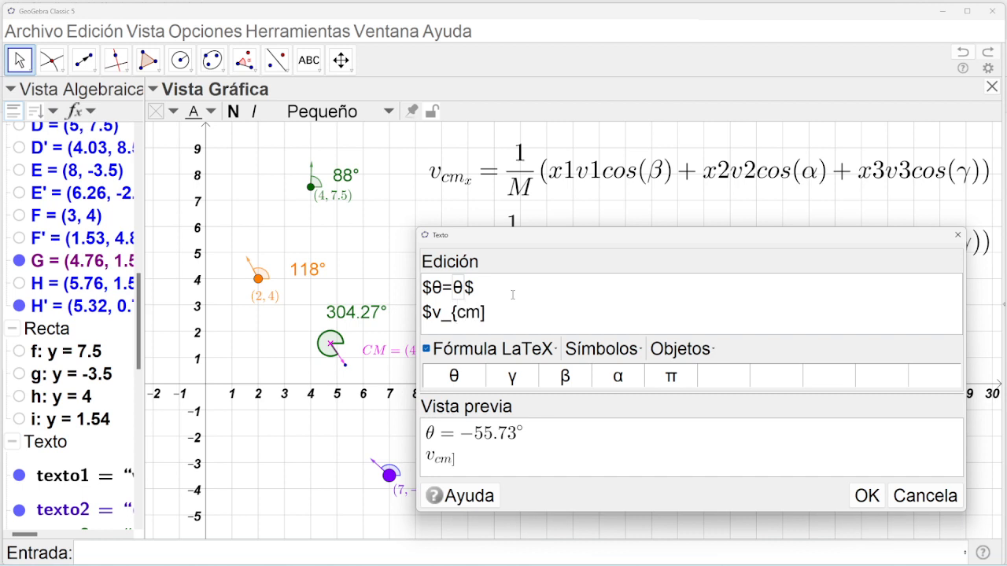
Complete v_{cm}= and insert the live v_cm value, showing 2.29.
key("BackSpace")
type("}=")
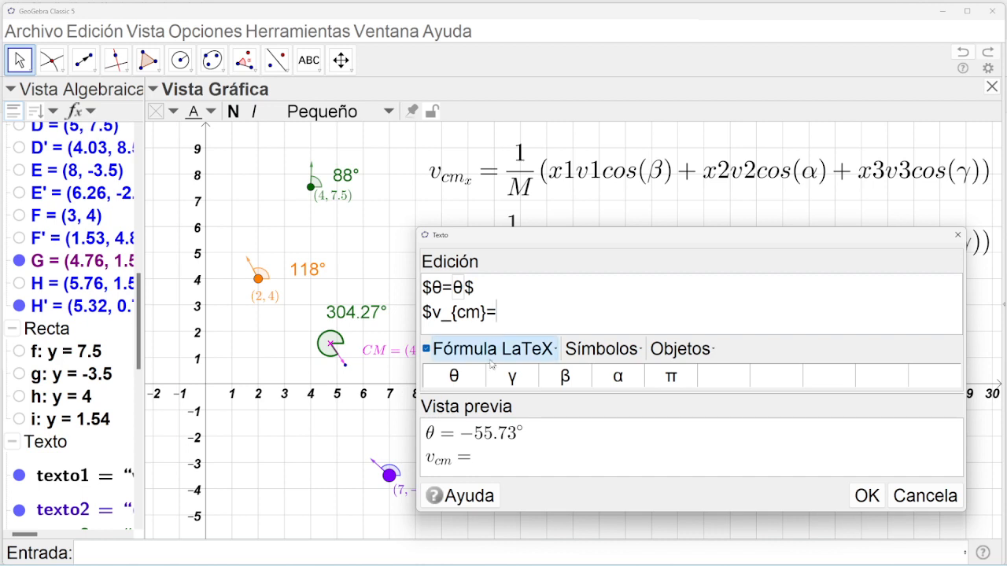
left_click(681, 349)
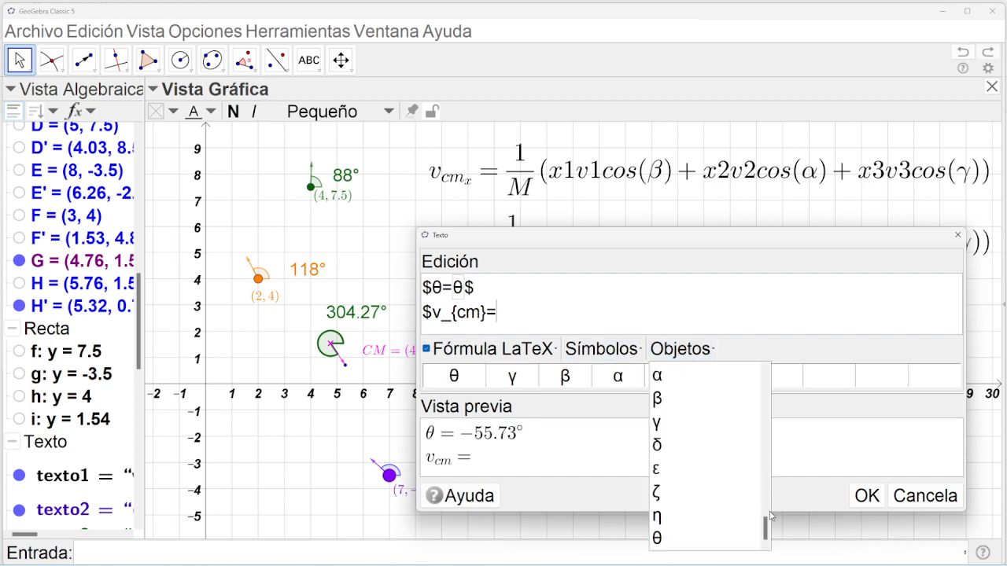
left_click_drag(767, 539, 766, 508)
left_click(697, 446)
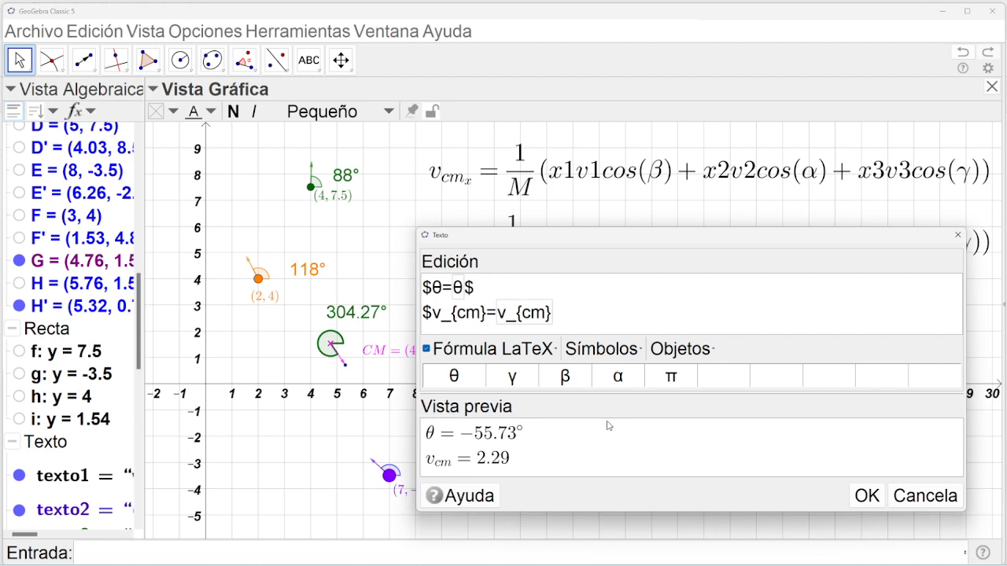
Add \ \ \ spacing and v_x= after the v_cm value, removing stray characters.
type("'")
key("BackSpace")
type("\\ \\ ")
type("jjj")
left_click(568, 319)
key("BackSpace")
key("BackSpace")
key("BackSpace")
key("BackSpace")
key("BackSpace")
key("BackSpace")
key("BackSpace")
key("BackSpace")
key("BackSpace")
type("\\ \\ \\ v_x")
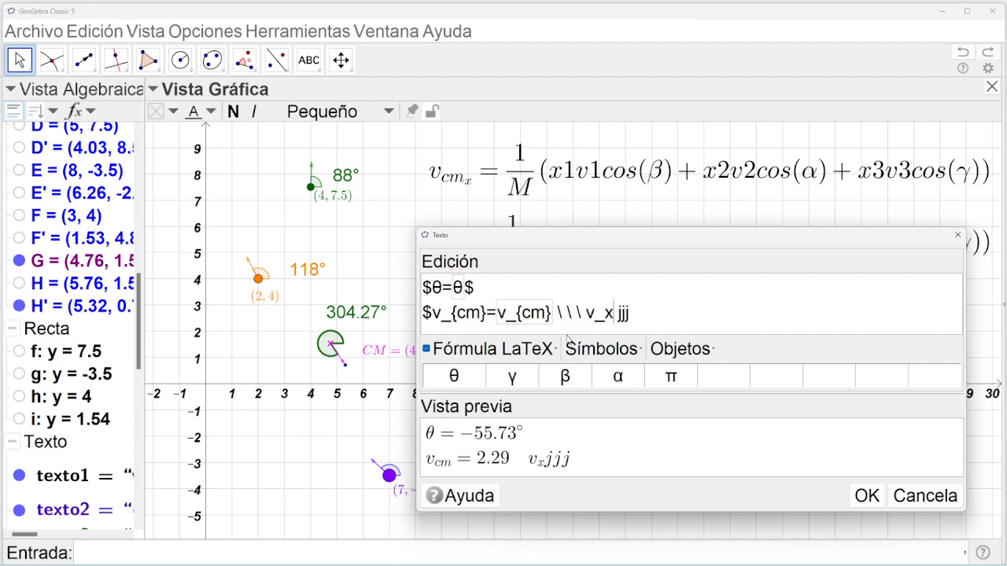
type("=")
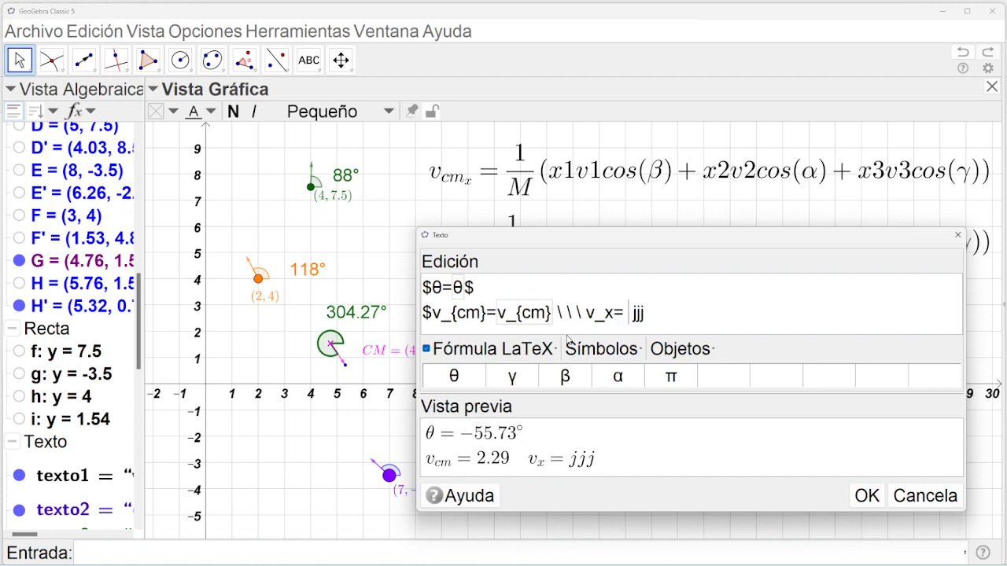
Fix the subscript to v_{x}, remove the jjj placeholder and insert the live v_x value (−1.29).
left_click(607, 313)
type("{")
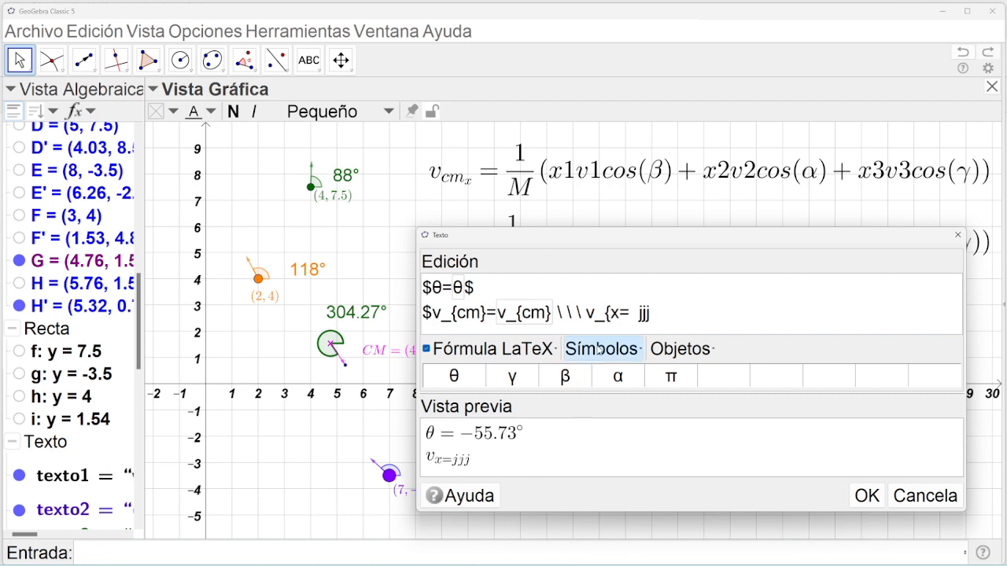
key("Right")
type("}")
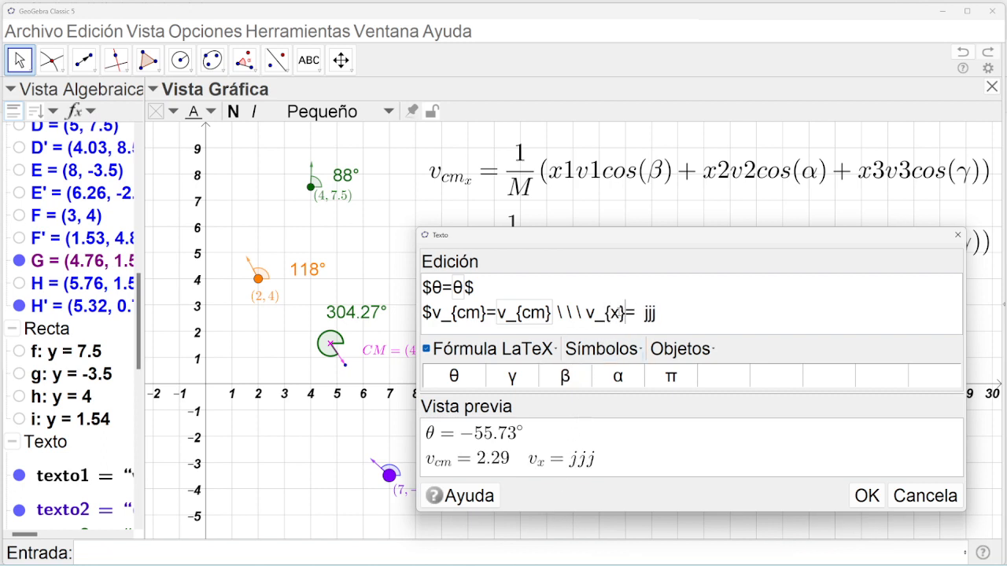
key("shift+Left")
key("shift+Left")
key("shift+Left")
key("shift+Left")
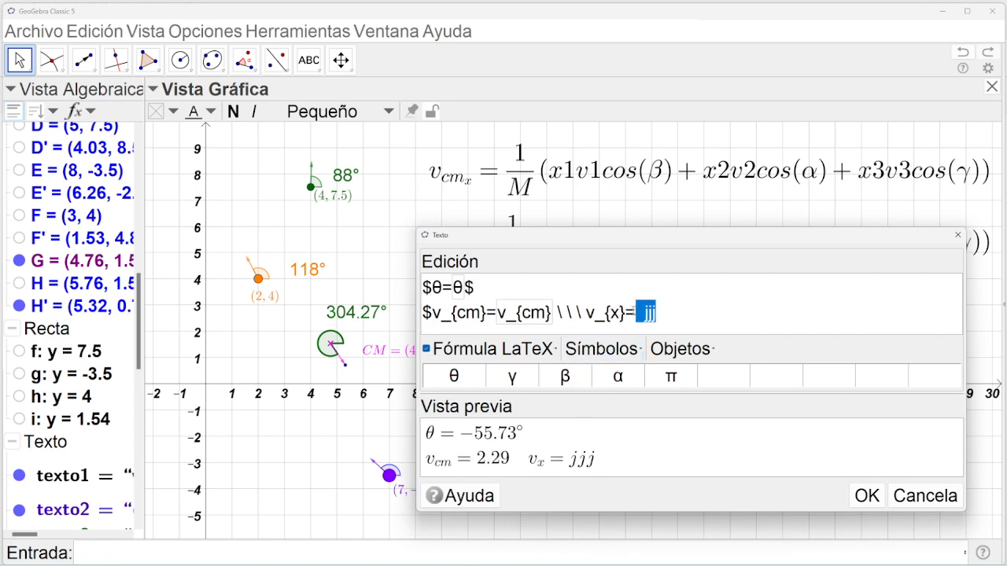
key("BackSpace")
left_click(683, 349)
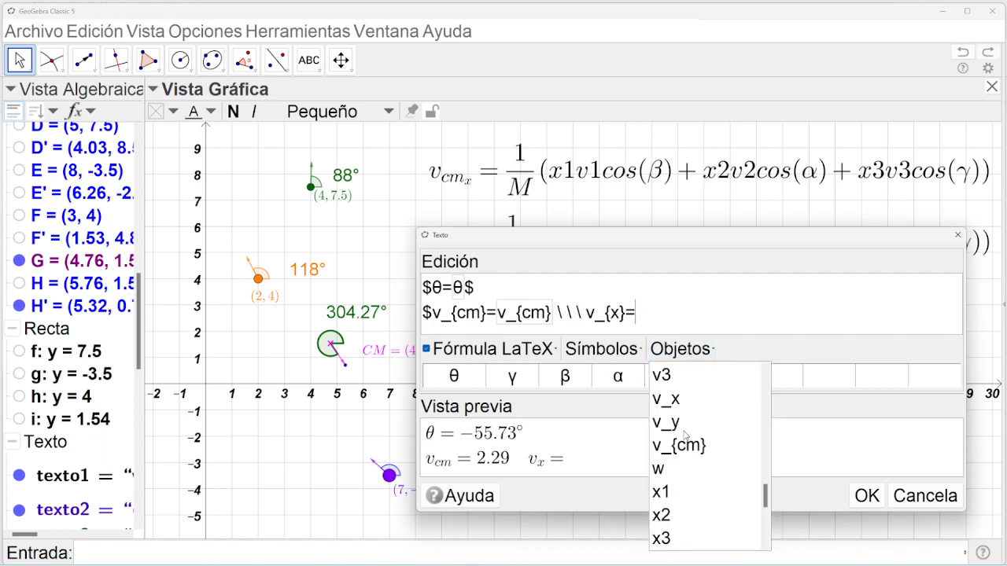
left_click(667, 399)
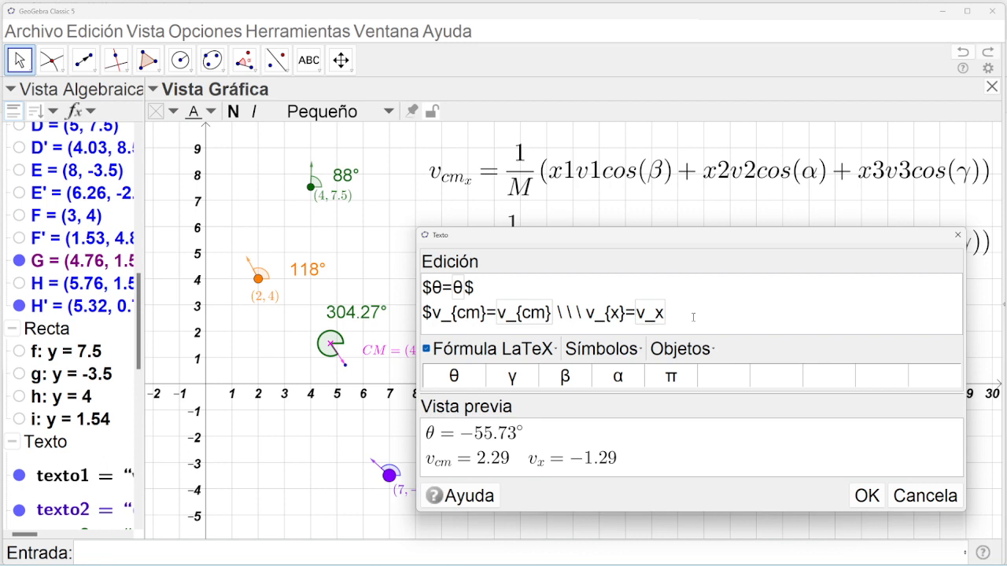
Add spaced v_{y}= with the live v_y value (1.9) and place the finished text.
type("\\ \\ \\ v_{v")
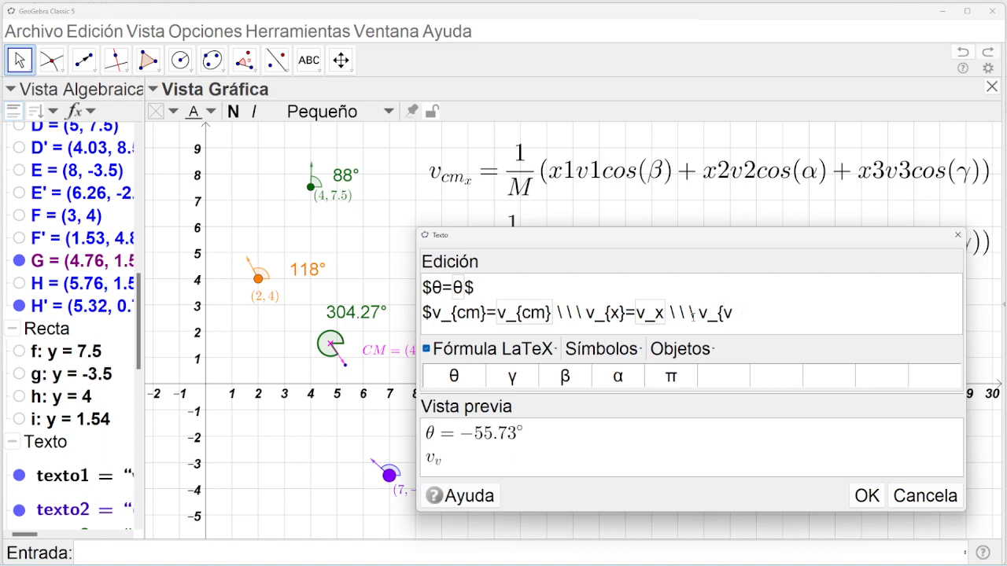
key("BackSpace")
type("y}")
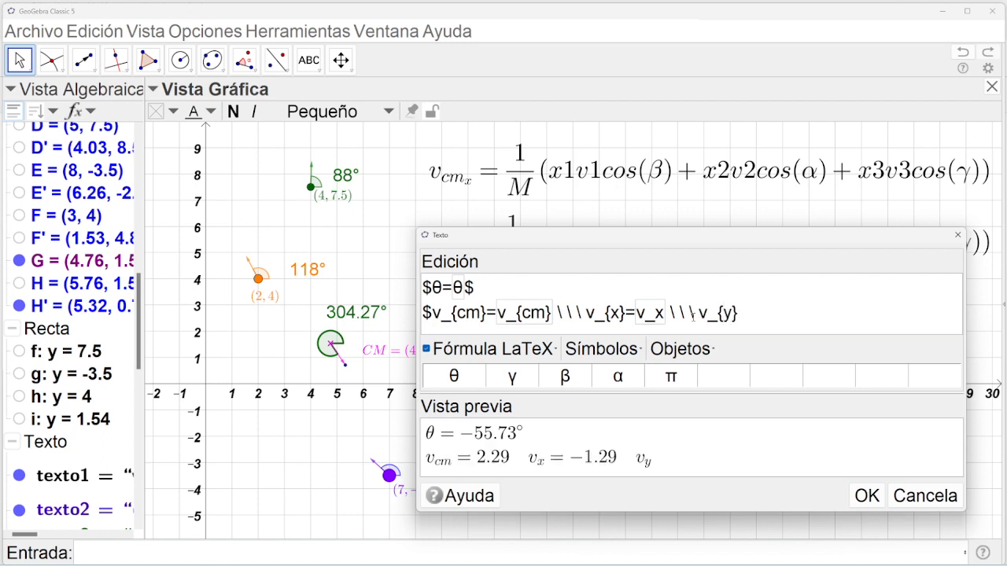
type("=")
left_click(681, 348)
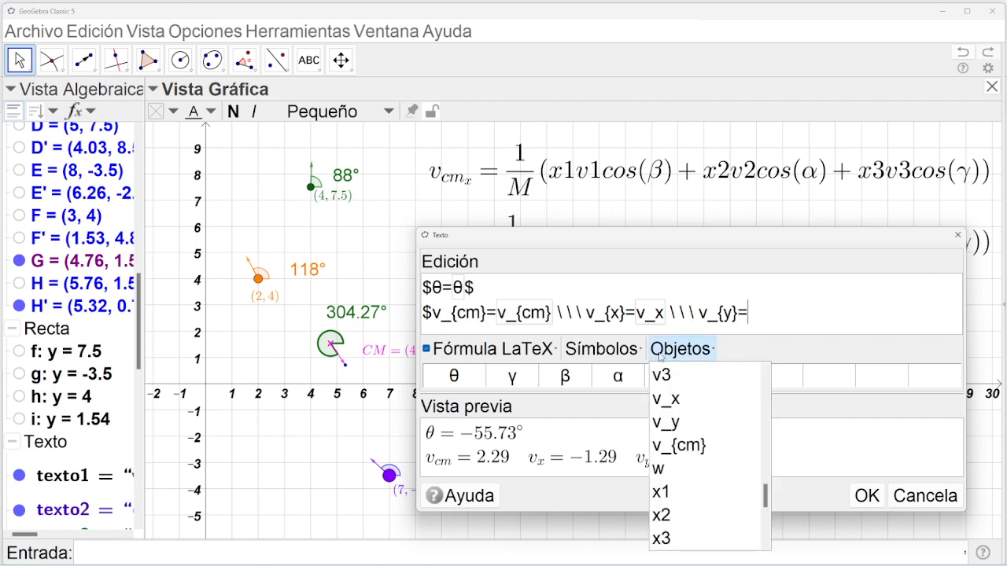
left_click(669, 423)
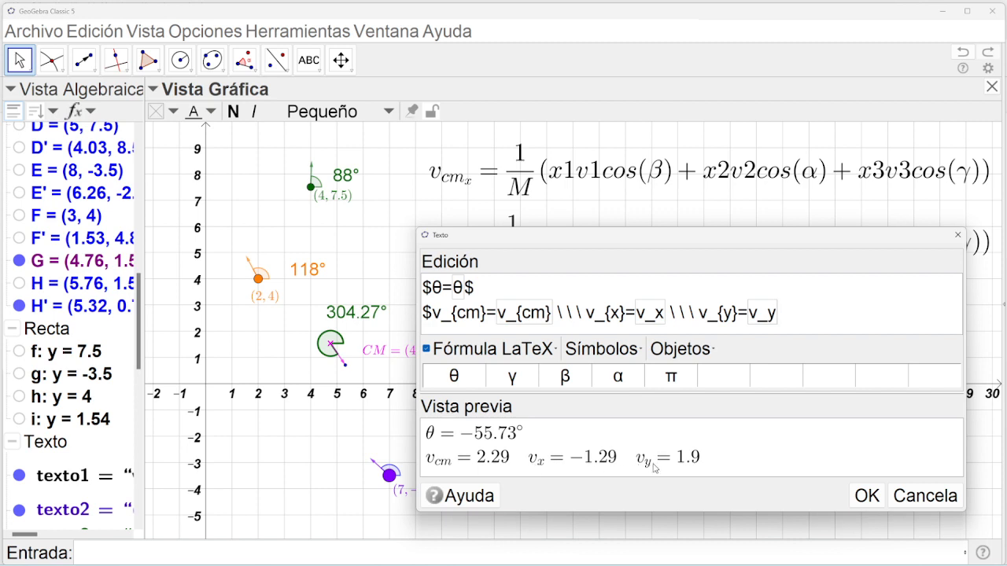
left_click(866, 495)
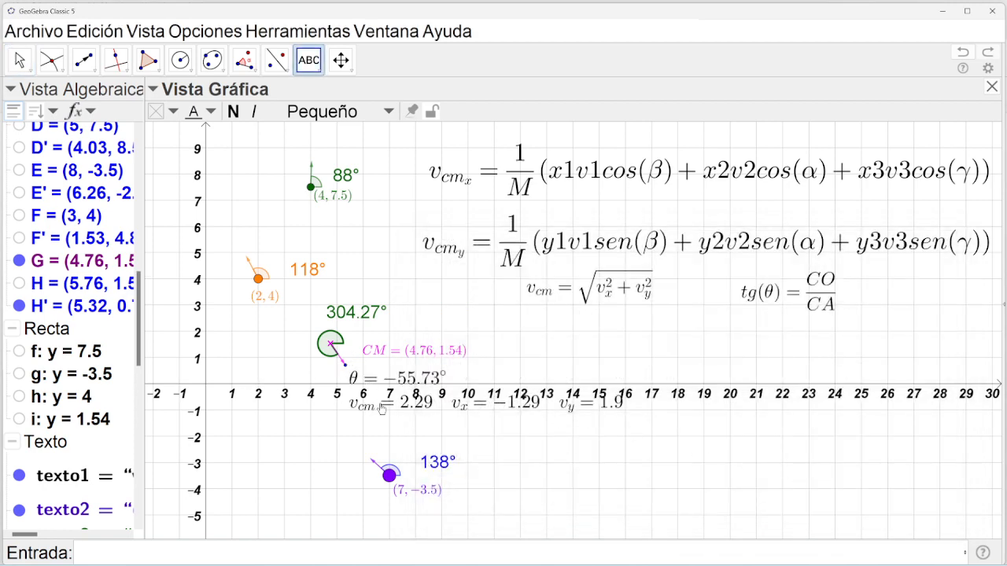
Nudge the θ/velocity text slightly and cancel an accidental new empty text.
left_click(346, 112)
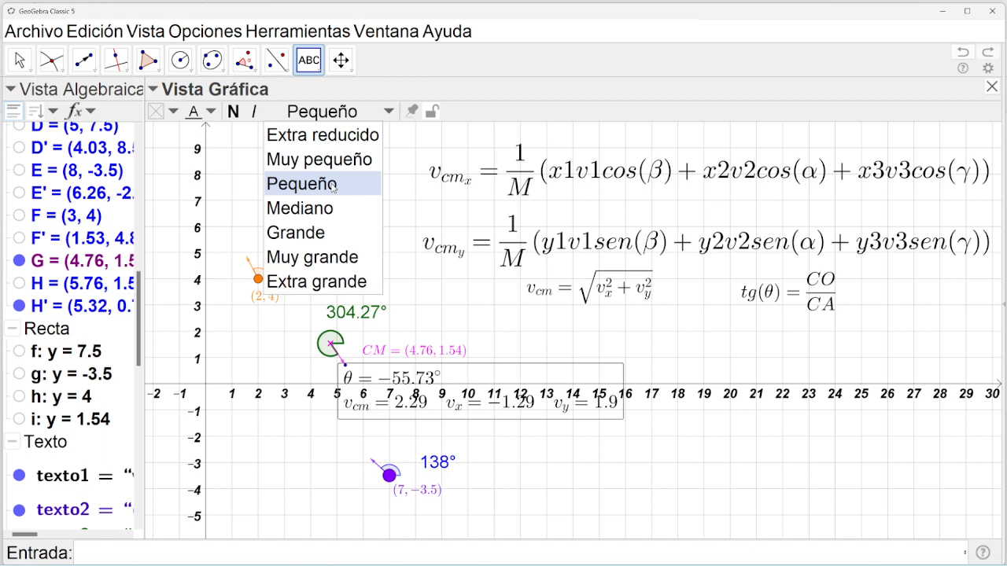
left_click(360, 402)
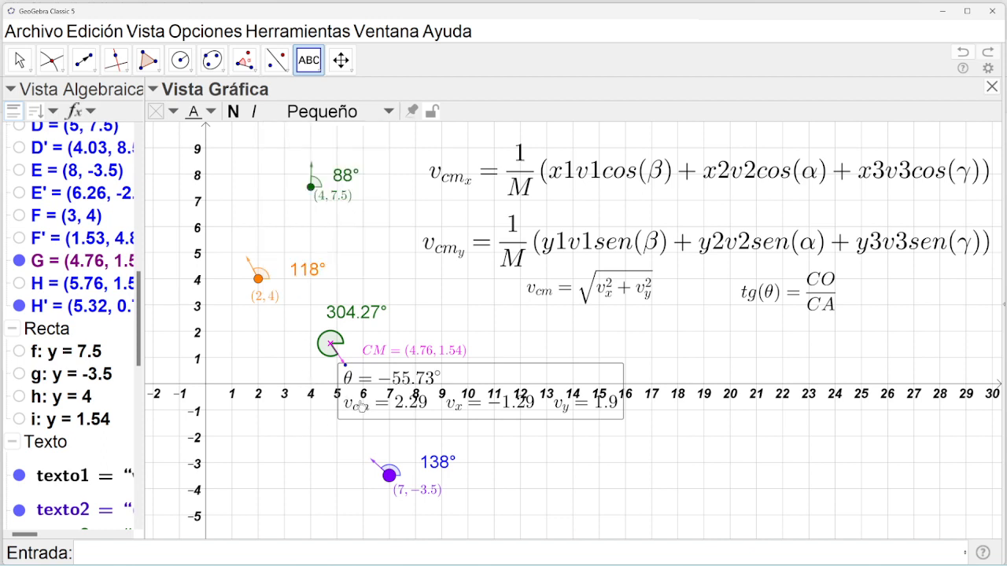
left_click_drag(360, 401, 359, 400)
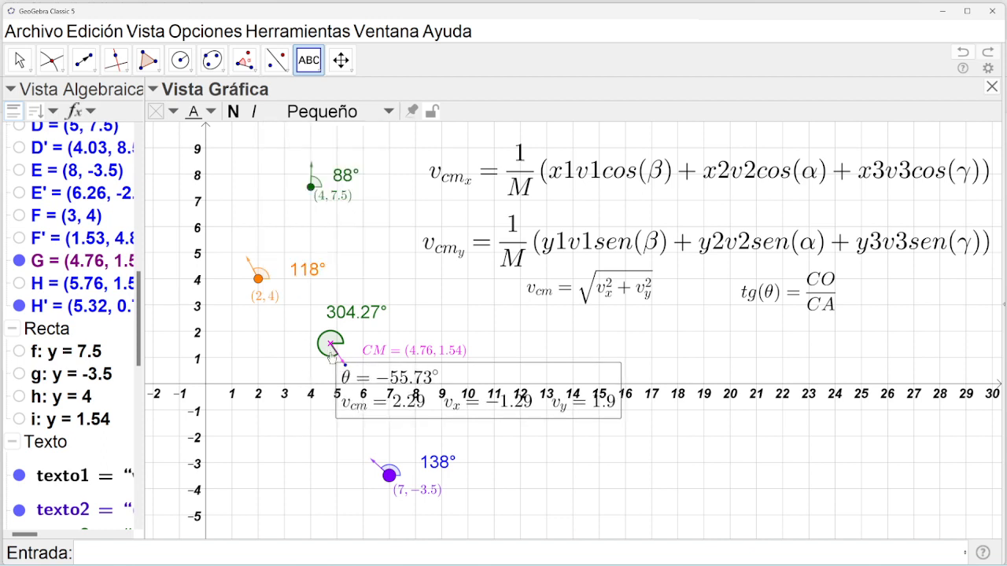
left_click(679, 171)
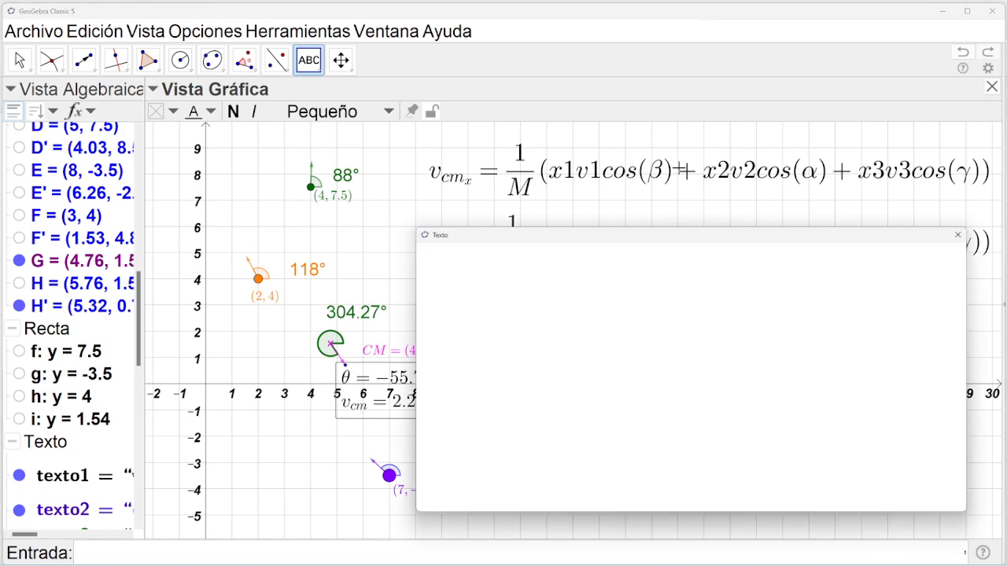
left_click(952, 235)
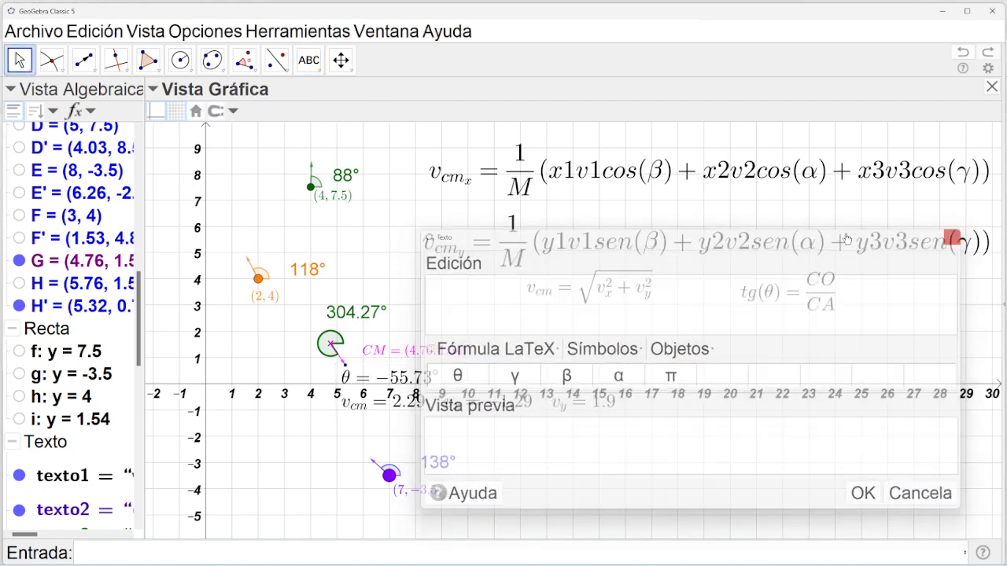
Delete the three separate v_cm component formula texts and the tg(θ)=CO/CA text.
left_click(511, 187)
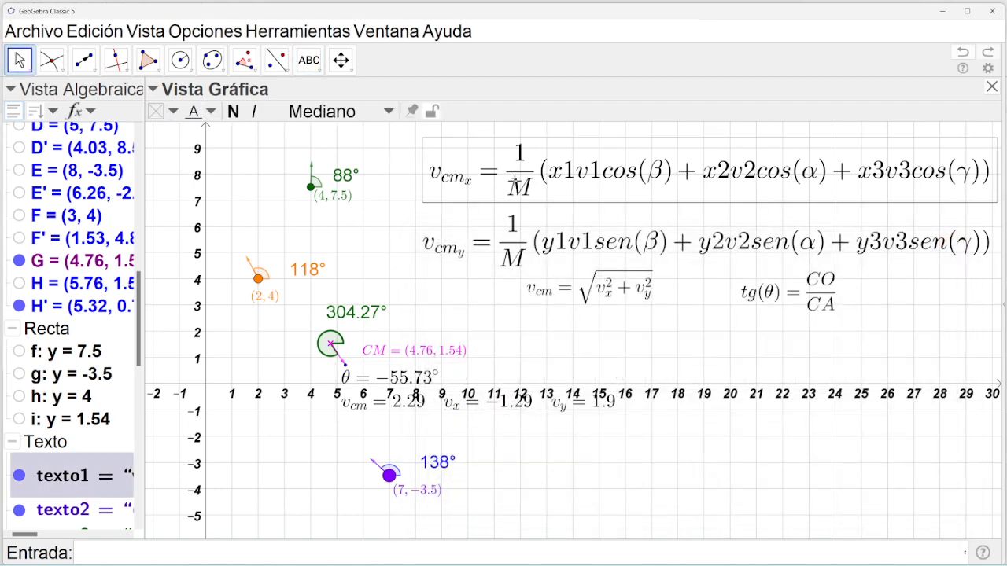
key("Delete")
left_click(523, 240)
key("Delete")
left_click(580, 291)
key("Delete")
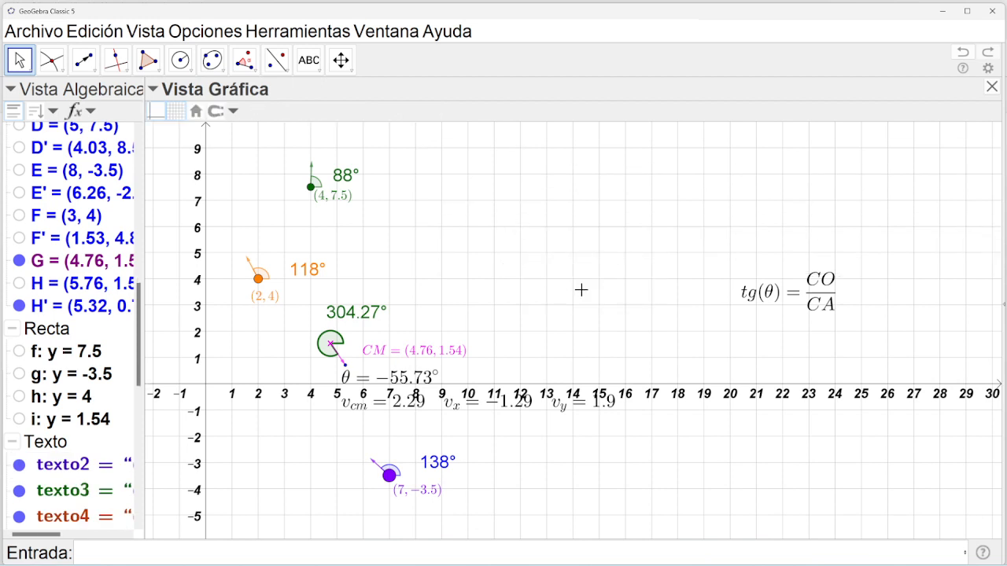
left_click(814, 303)
key("Delete")
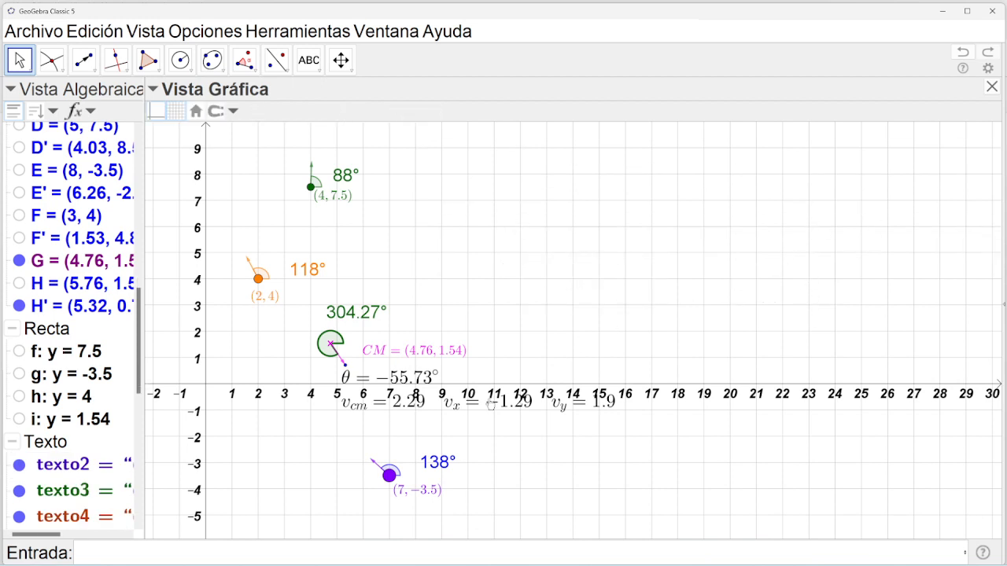
Reposition the θ and velocity text under the CM point and review its LaTeX without changes.
left_click_drag(467, 410, 524, 399)
left_click_drag(382, 356, 327, 363)
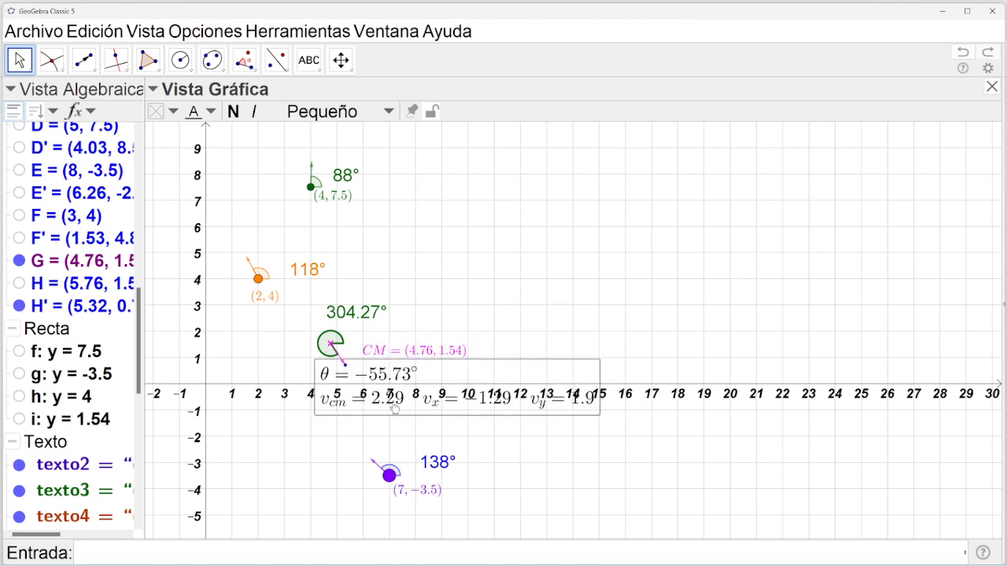
double_click(394, 406)
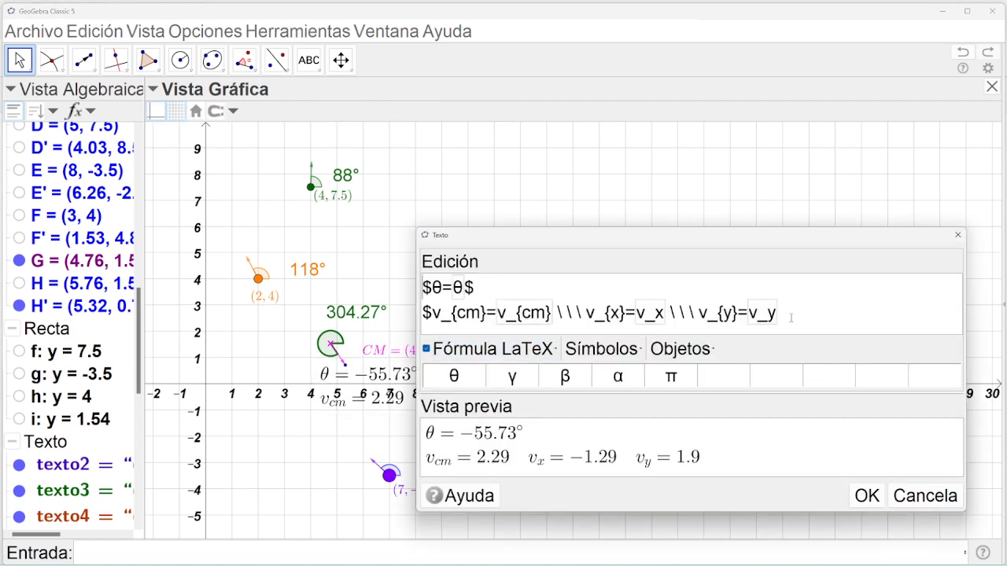
left_click_drag(791, 318, 423, 287)
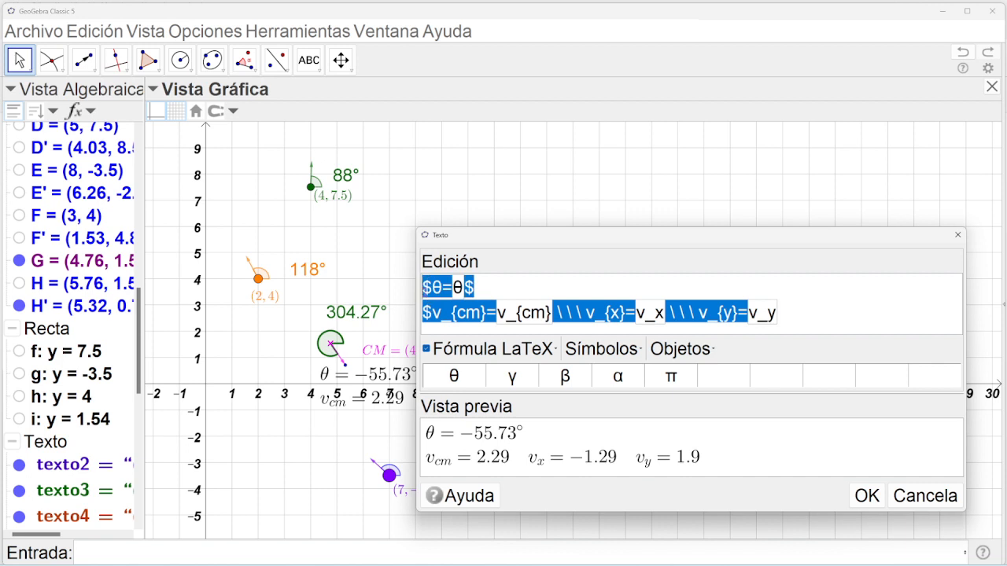
left_click(926, 497)
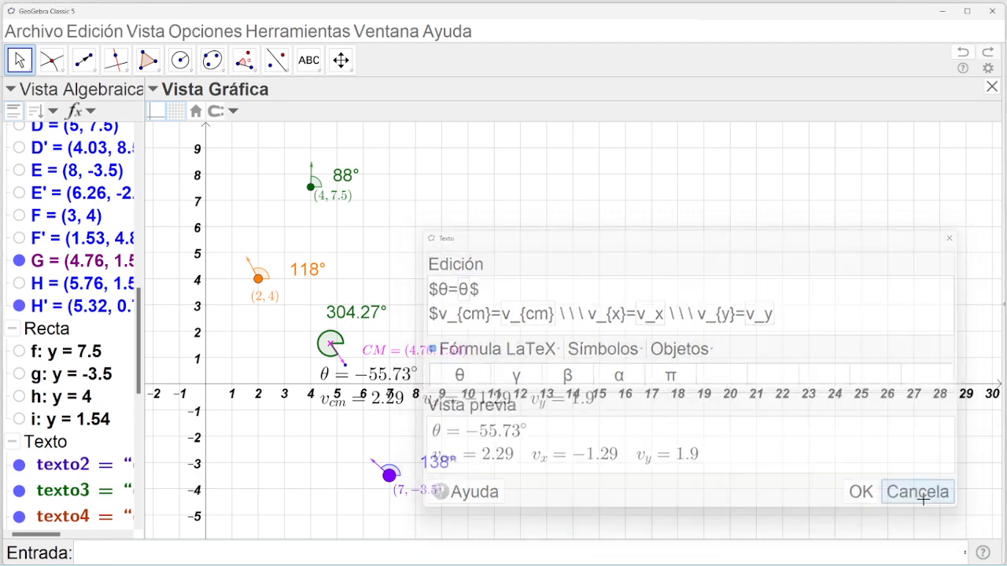
Open texto8's Properties on the Position tab and browse its starting-point choices.
right_click(340, 378)
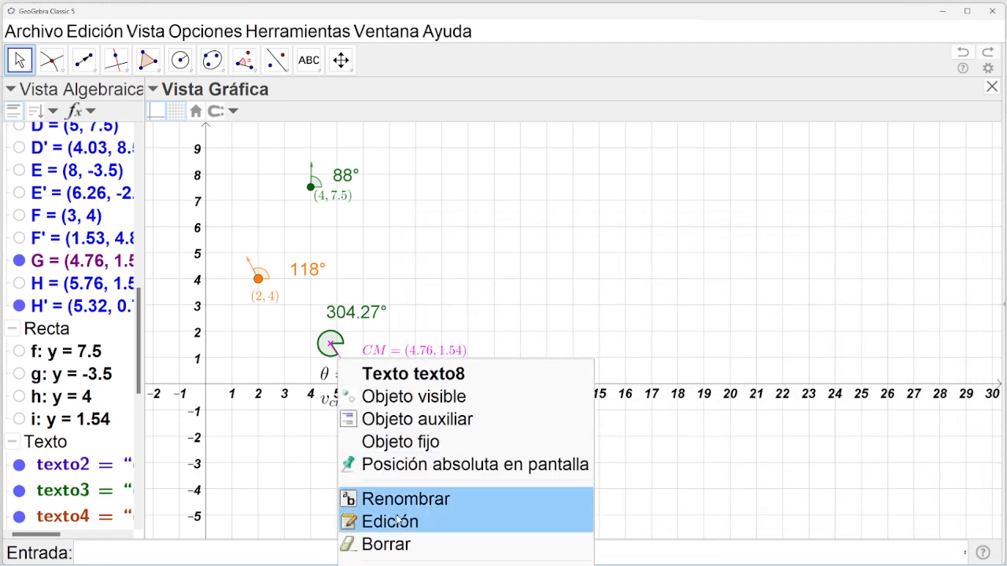
left_click(378, 565)
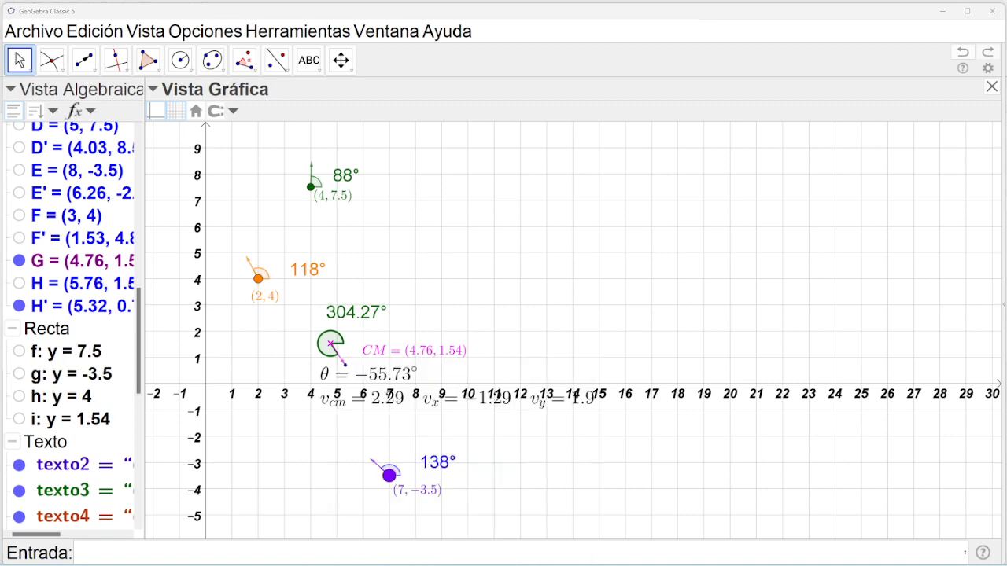
left_click_drag(276, 295, 906, 147)
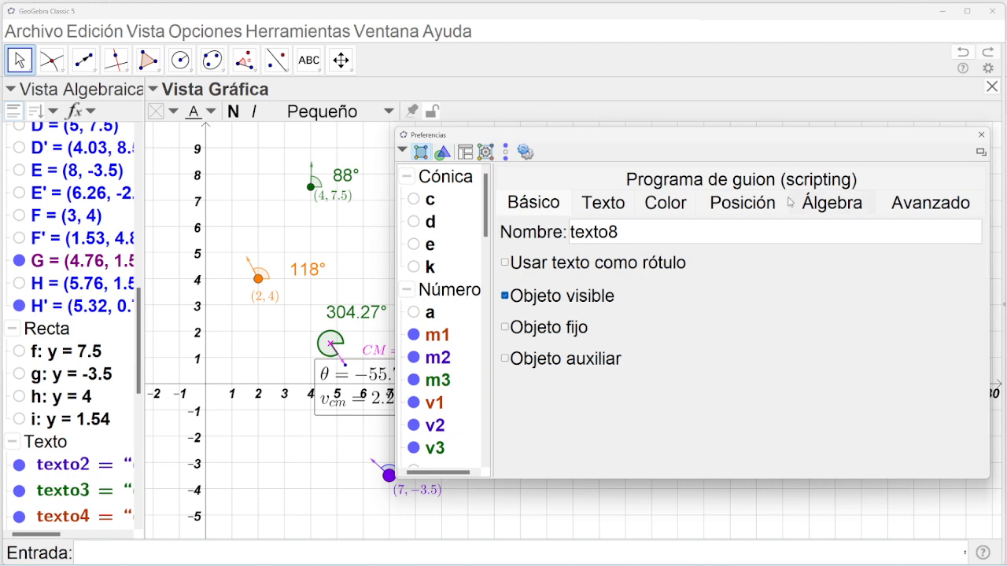
left_click(743, 205)
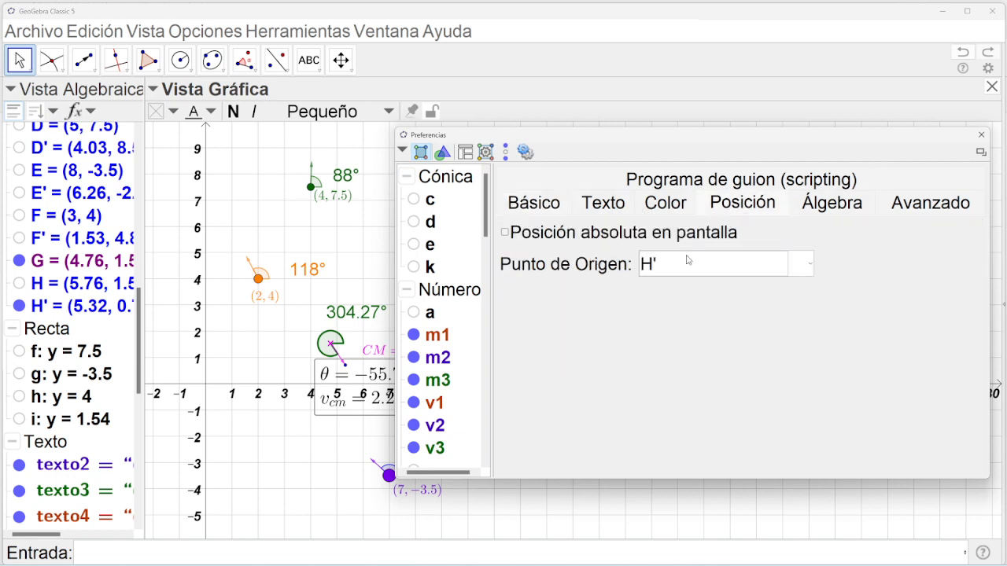
left_click(810, 264)
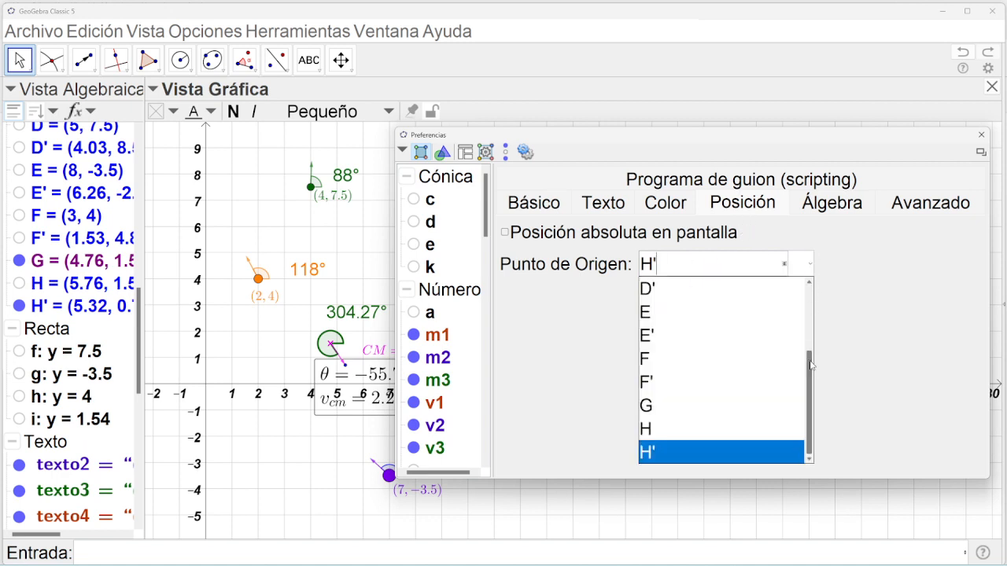
left_click_drag(808, 360, 808, 292)
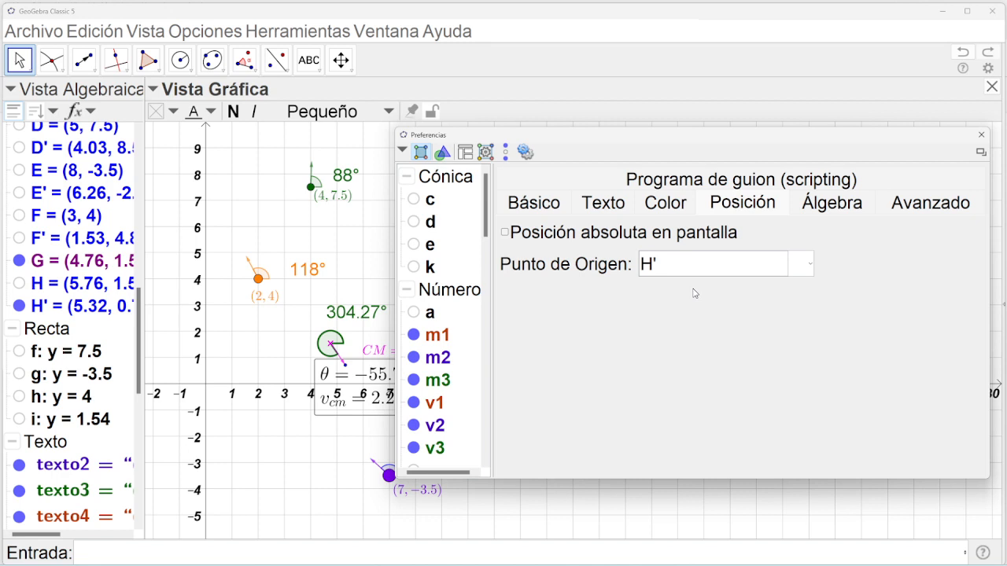
left_click(810, 265)
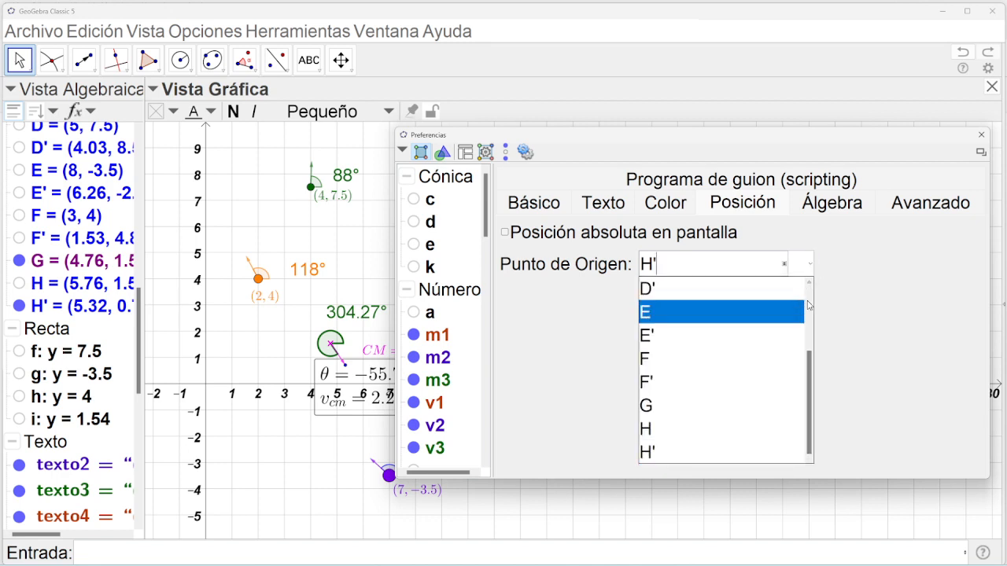
left_click(809, 305)
left_click(695, 290)
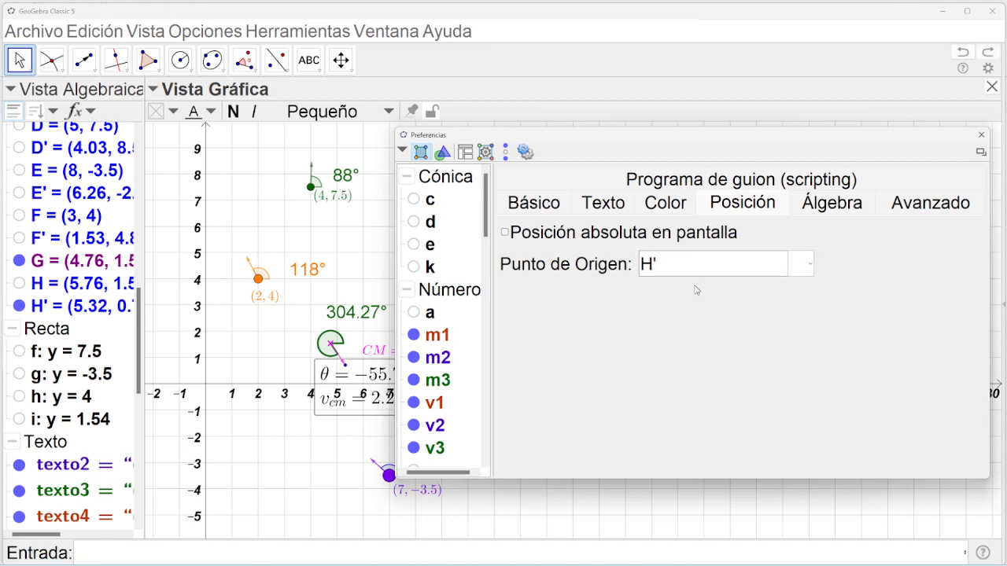
Clear the H' starting point and fix texto8 at an absolute screen position.
key("Delete")
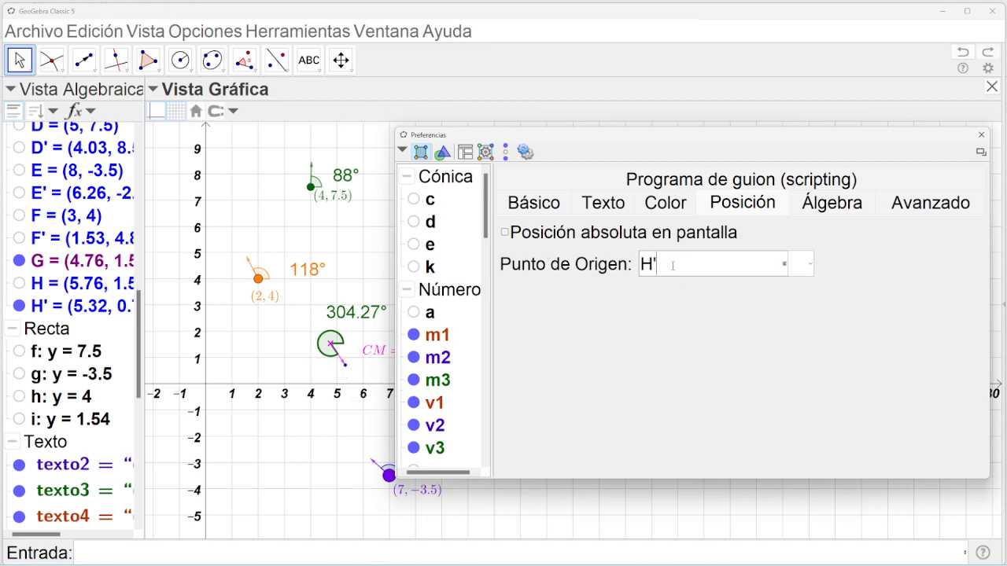
key("BackSpace")
key("BackSpace")
type("H'")
key("BackSpace")
left_click(505, 234)
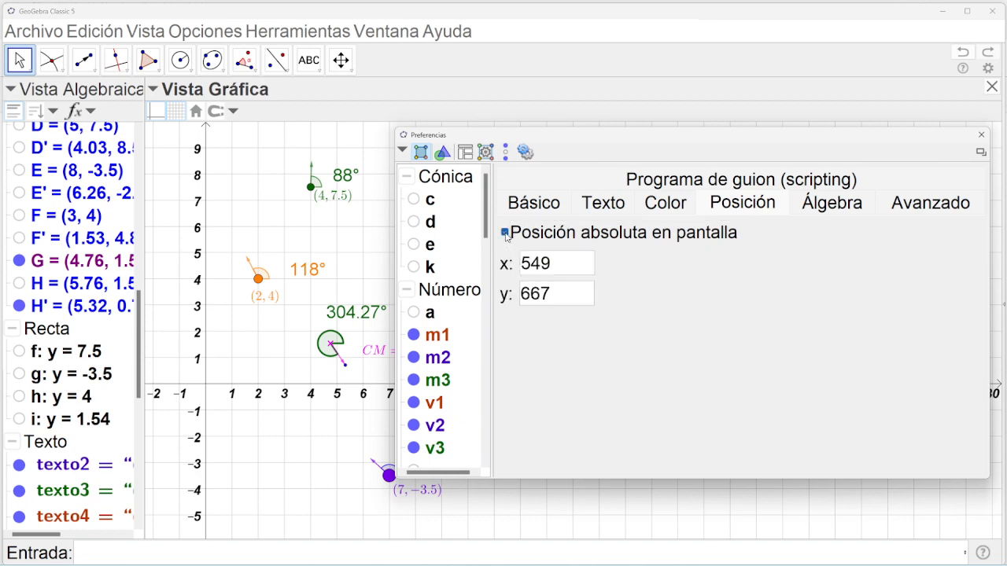
left_click(981, 134)
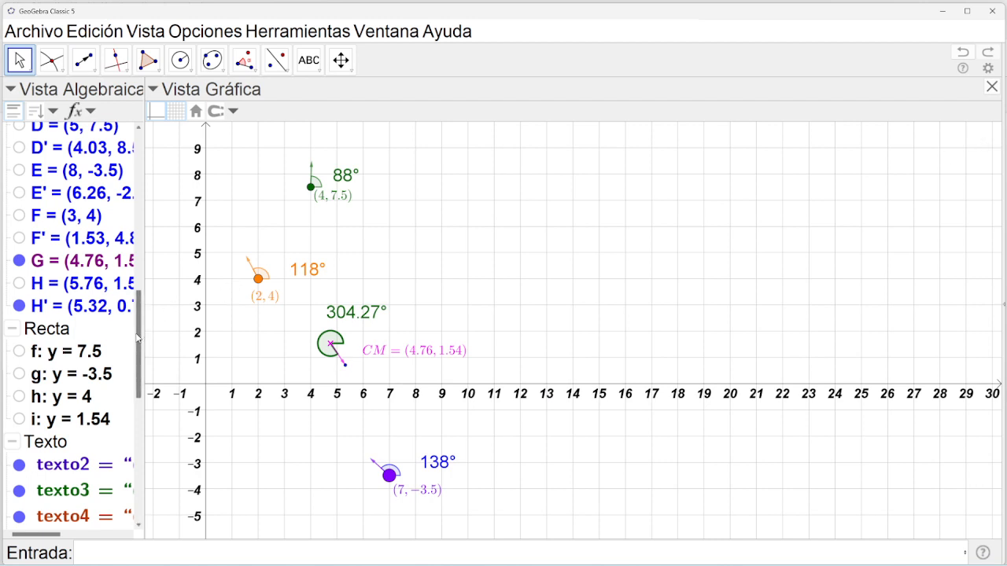
Widen the algebra view and select the CM label texto5.
left_click_drag(137, 346, 115, 391)
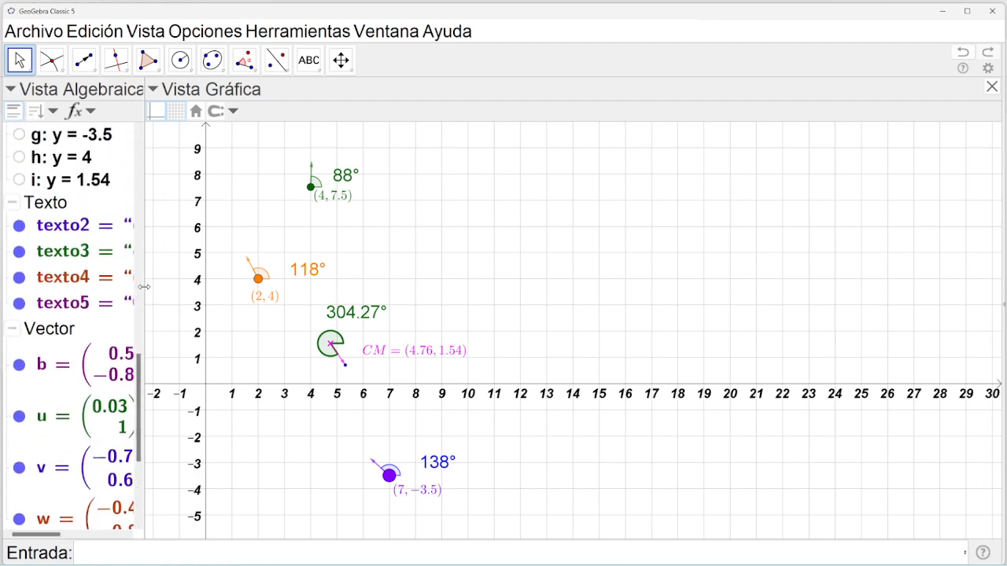
left_click_drag(144, 287, 186, 287)
left_click(150, 306)
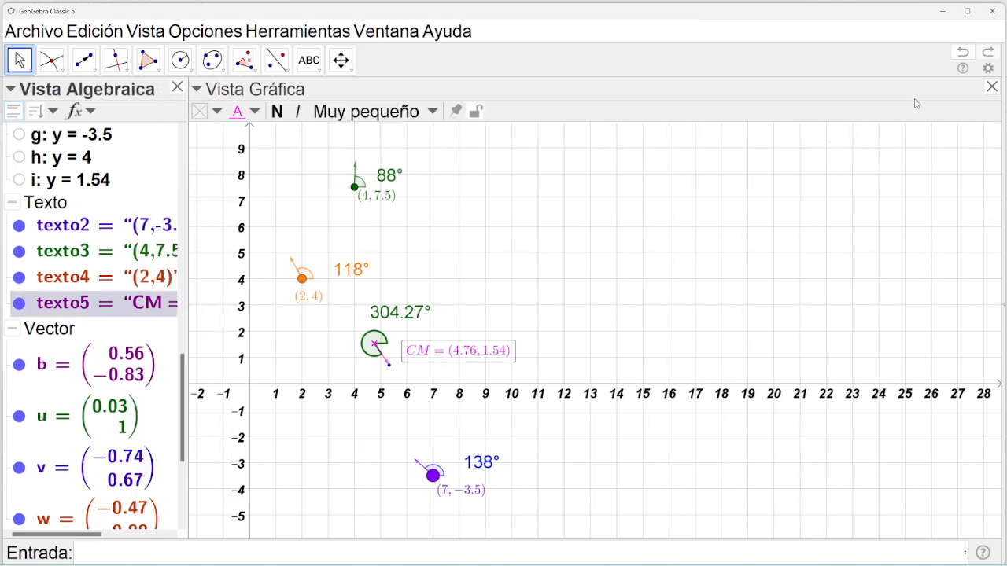
Undo twice to restore the θ/velocity text below CM, then dismiss its editor unchanged.
left_click(969, 54)
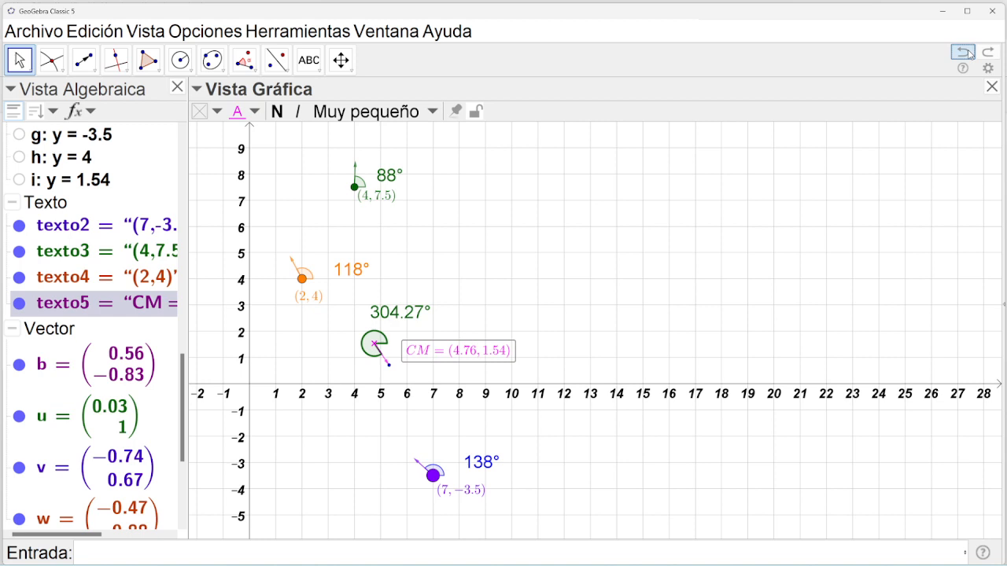
left_click(969, 54)
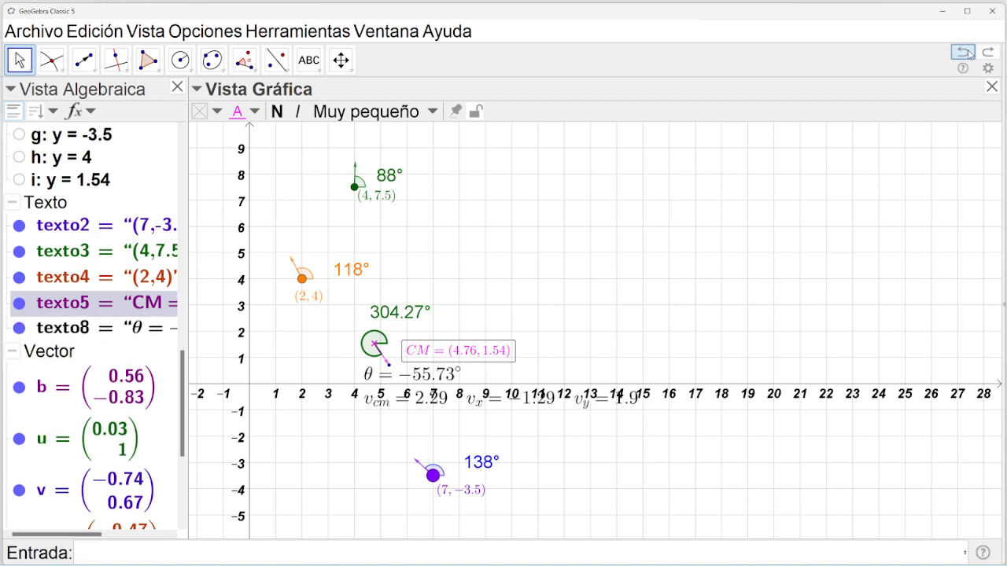
double_click(468, 410)
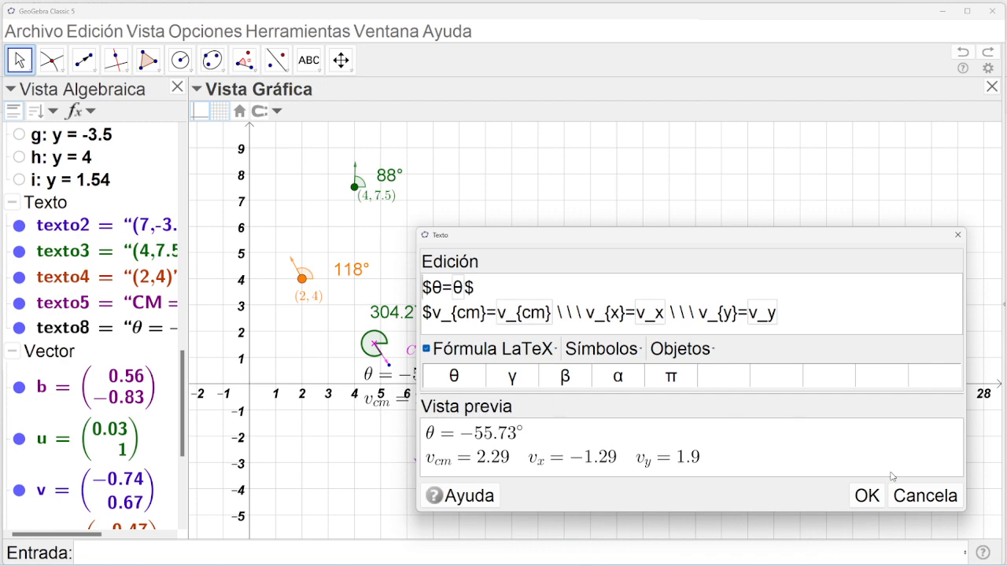
left_click(922, 496)
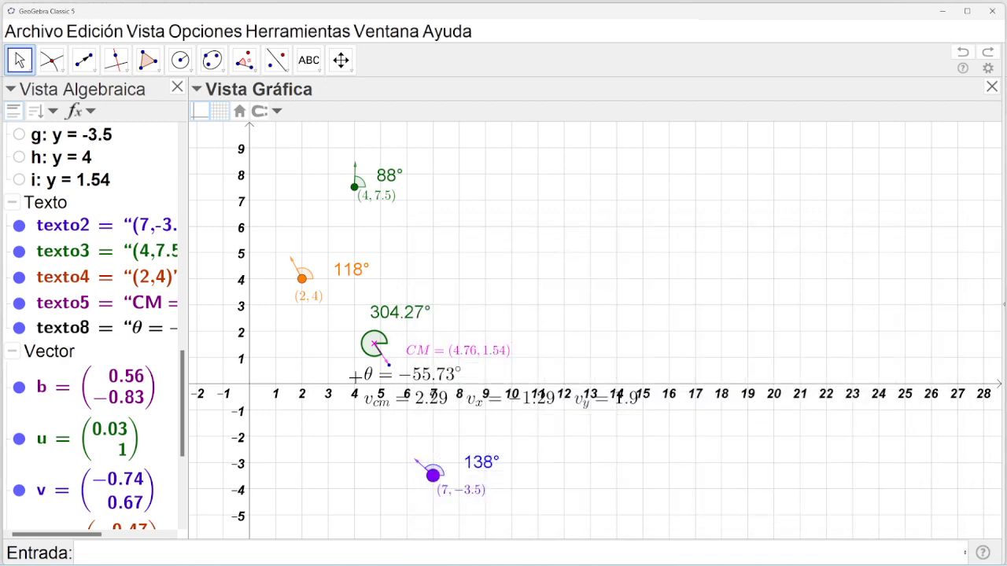
Enable absolute screen position for texto8 in its Properties.
right_click(370, 381)
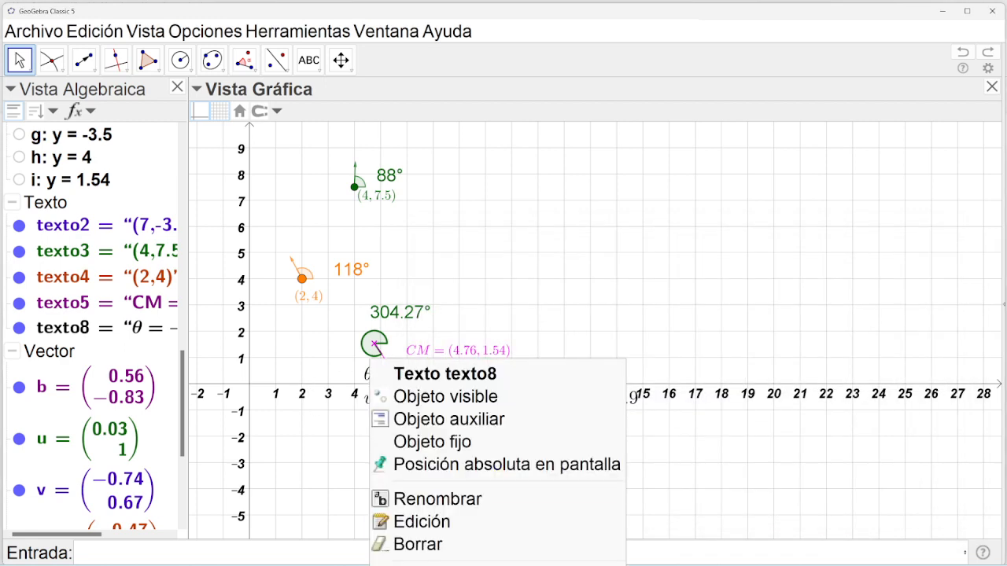
left_click(441, 523)
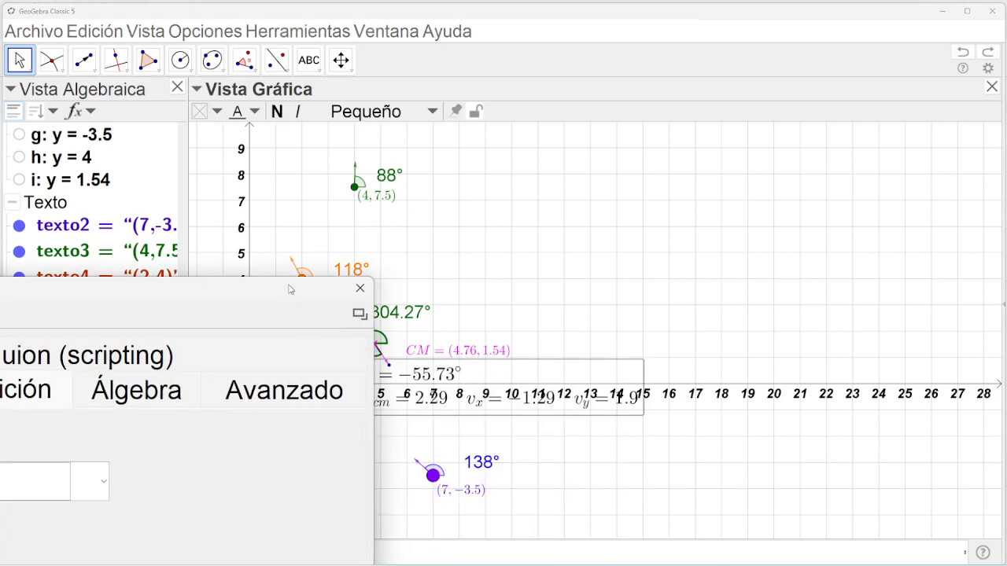
left_click_drag(289, 290, 535, 124)
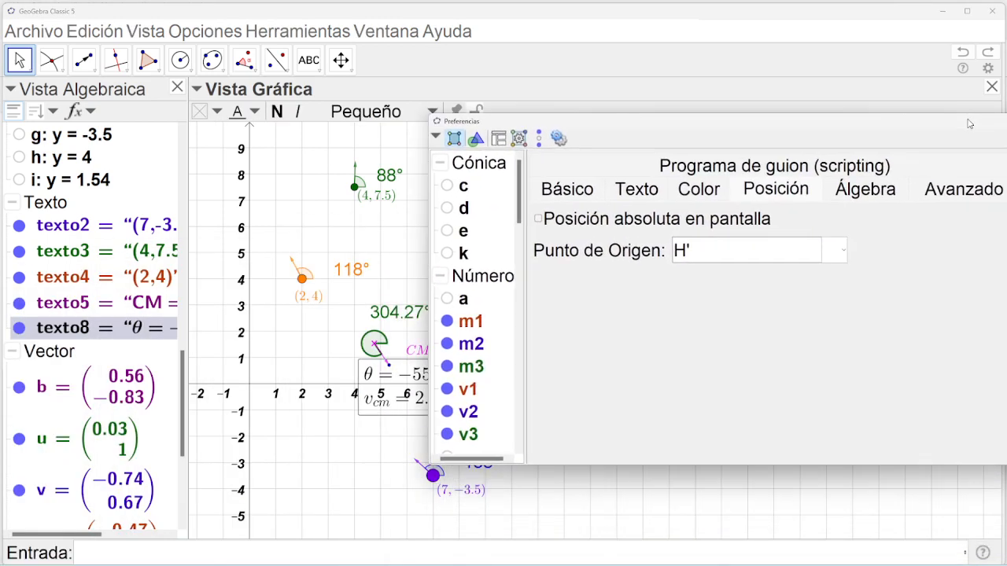
left_click(540, 219)
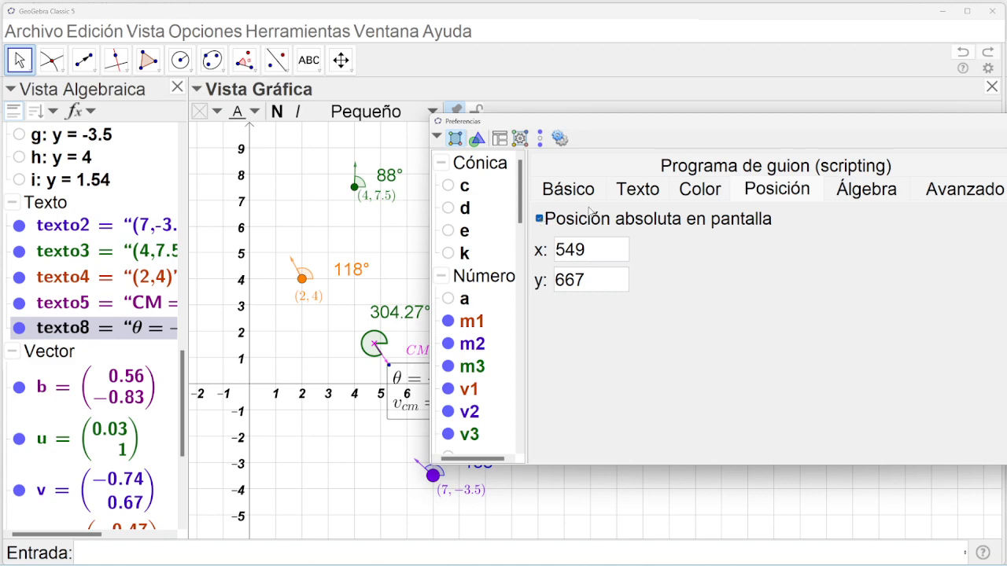
Move the θ/velocity readout to the graph's top-right corner and lock it.
left_click(1005, 121)
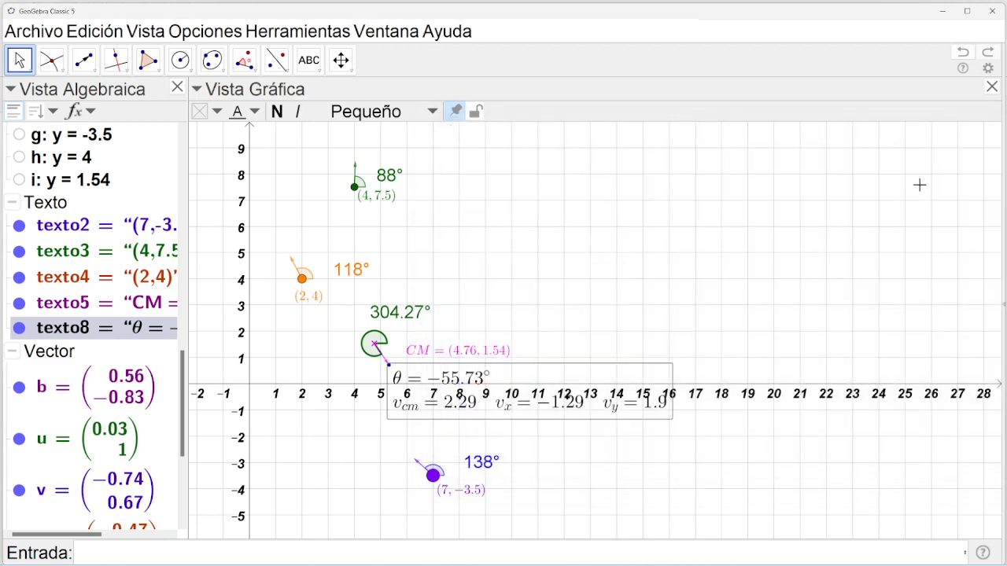
left_click_drag(610, 379, 921, 152)
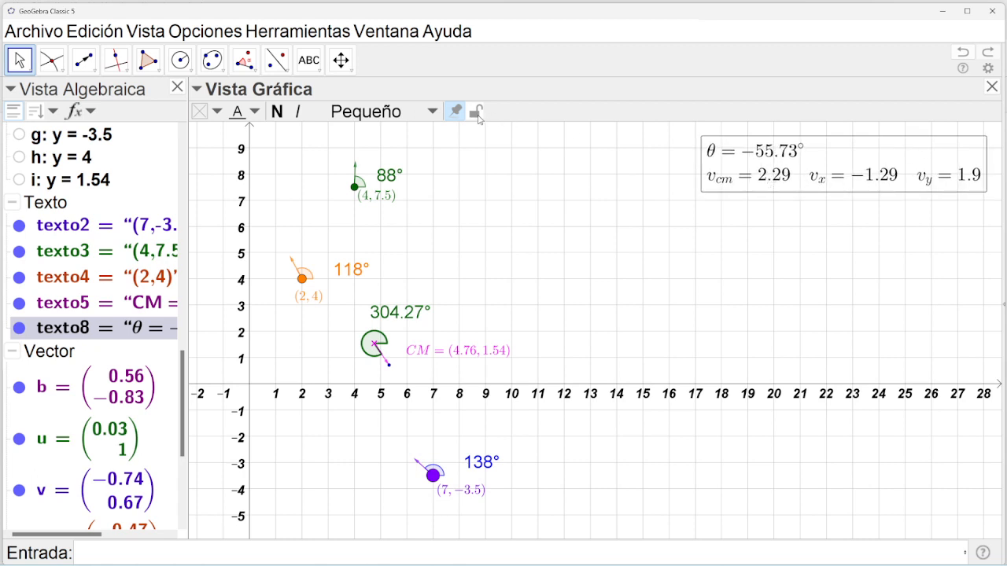
left_click(475, 115)
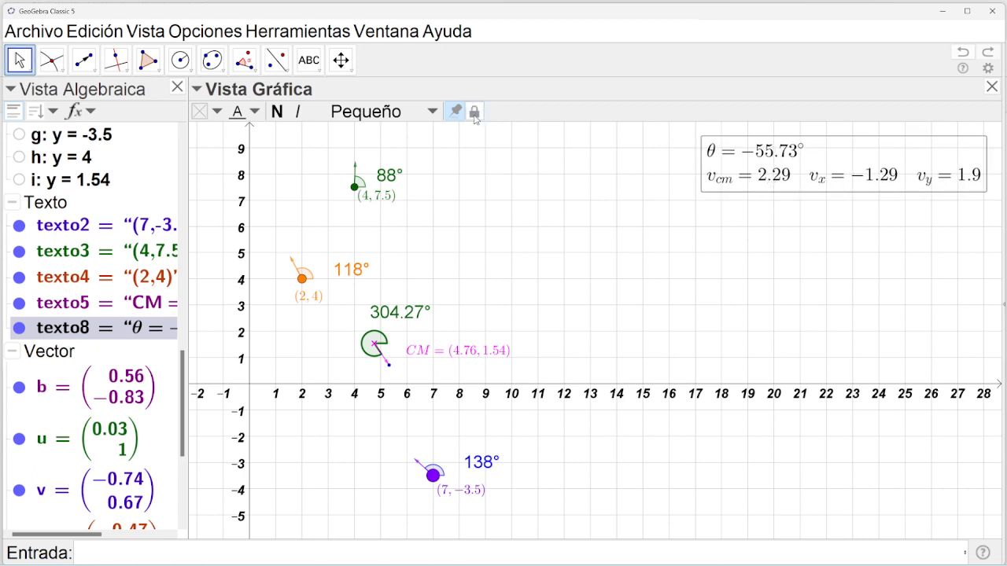
Pan and zoom the graphics view to confirm the pinned readout stays put.
left_click(340, 60)
left_click_drag(439, 315, 608, 319)
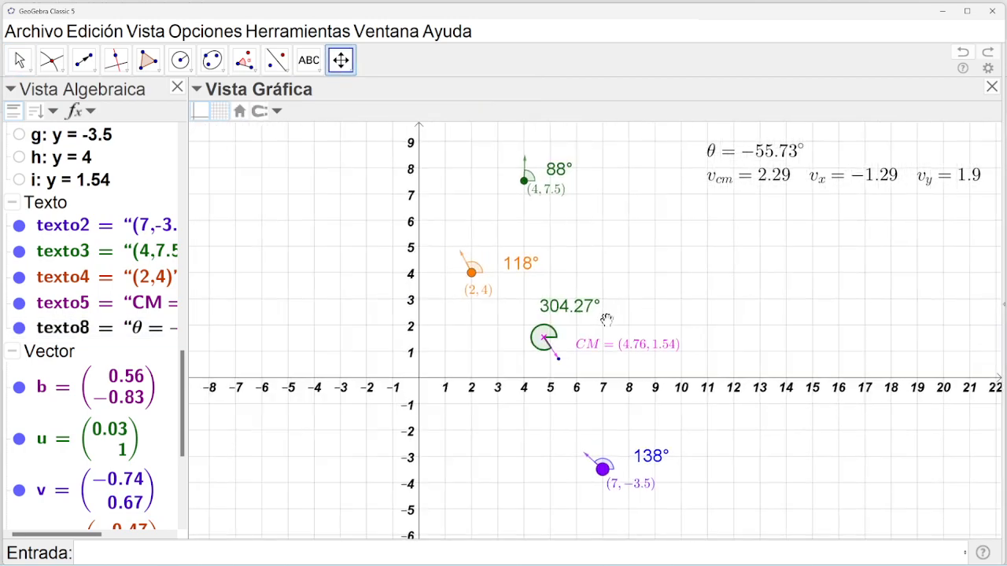
scroll(647, 320, "up", 5)
scroll(647, 320, "down", 4)
scroll(647, 320, "down", 1)
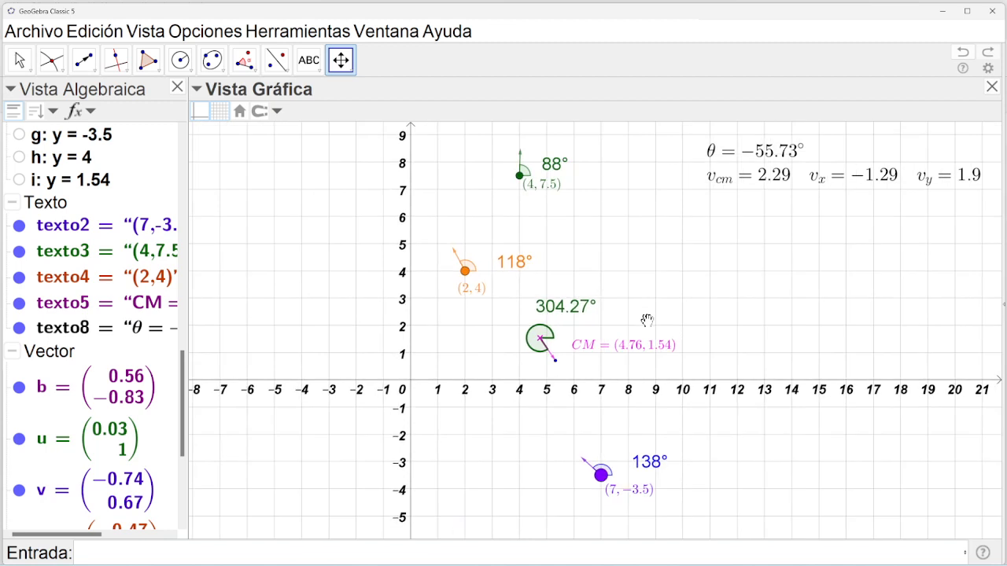
Select the θ/velocity text and unlock it.
left_click(19, 60)
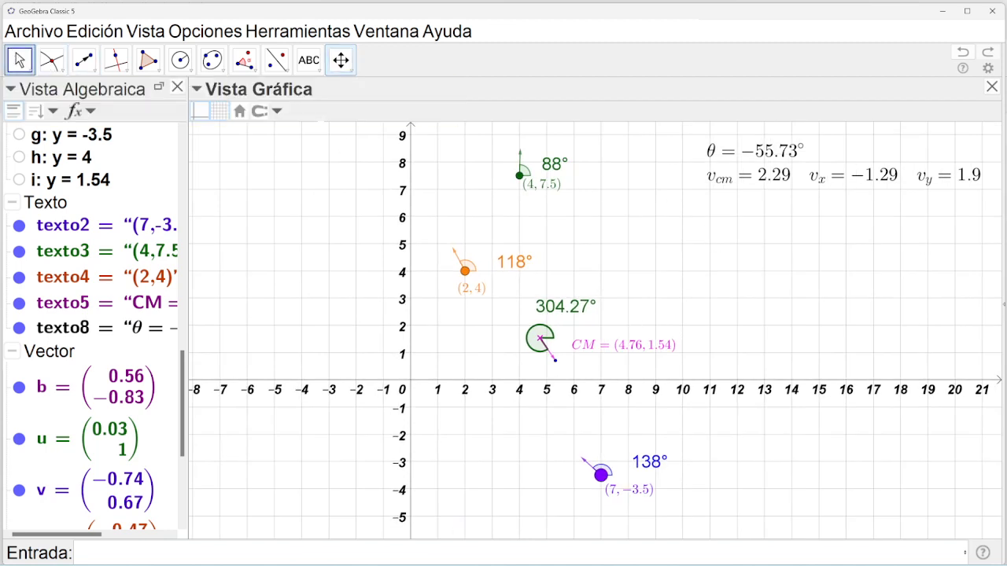
left_click(722, 161)
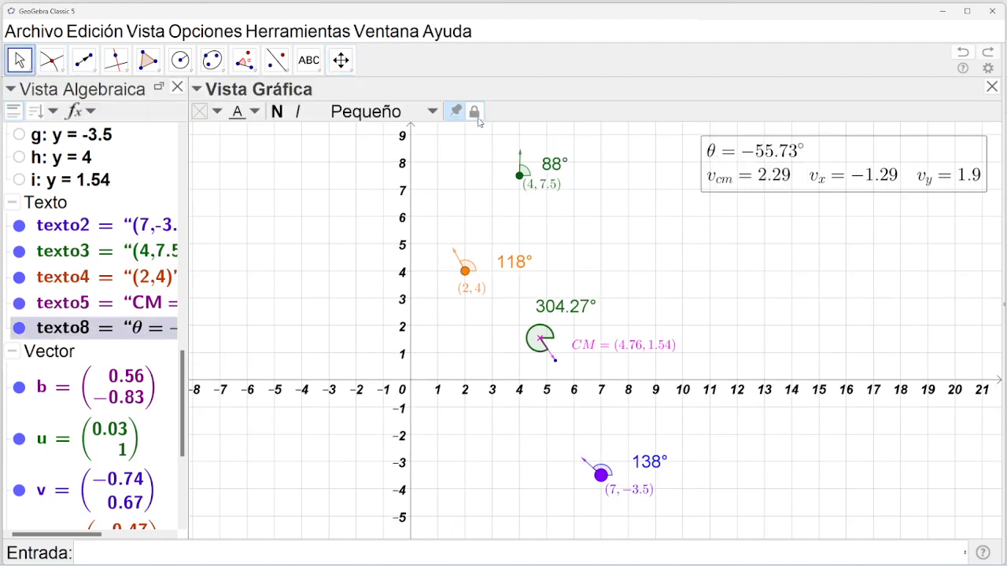
left_click(474, 114)
Shift the axes right and down, then raise the readout slightly.
left_click(339, 60)
left_click_drag(332, 250, 322, 276)
scroll(326, 283, "up", 4)
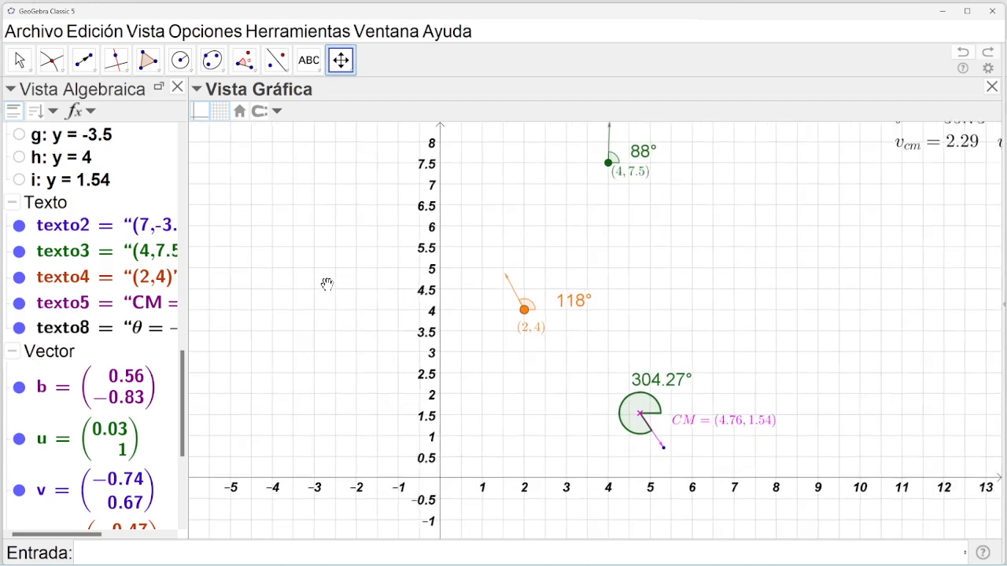
scroll(327, 284, "down", 3)
scroll(327, 284, "up", 2)
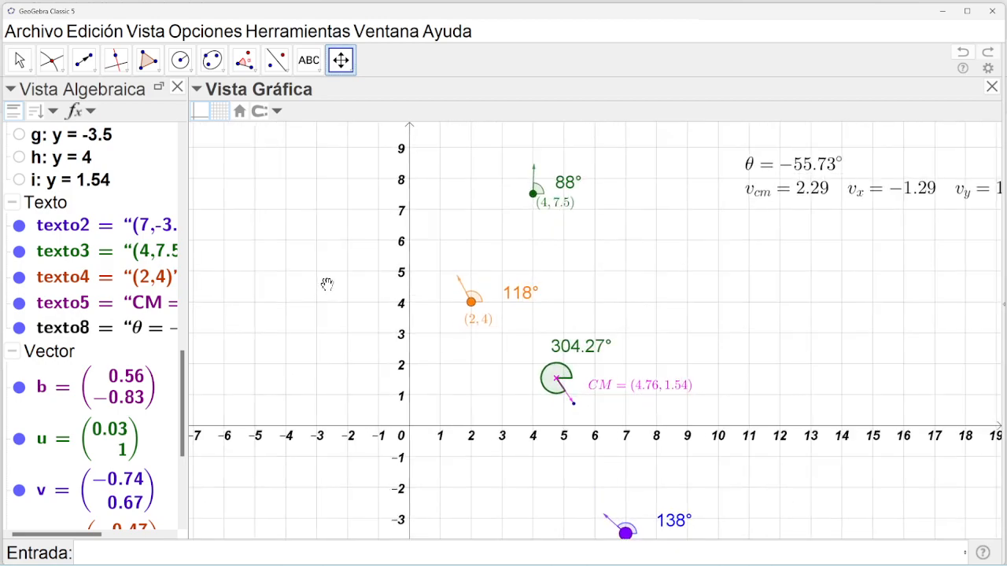
scroll(326, 284, "down", 1)
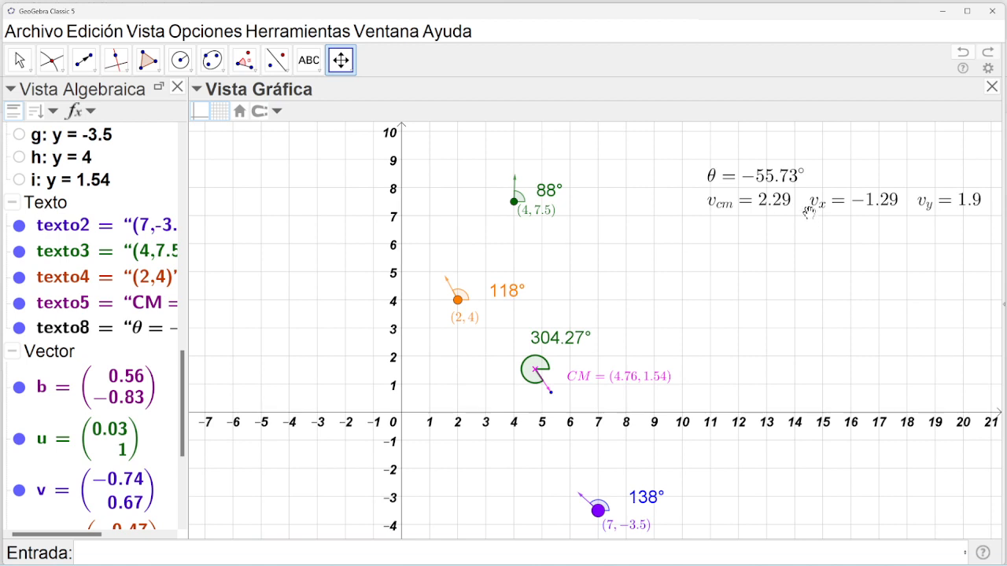
left_click_drag(807, 206, 805, 202)
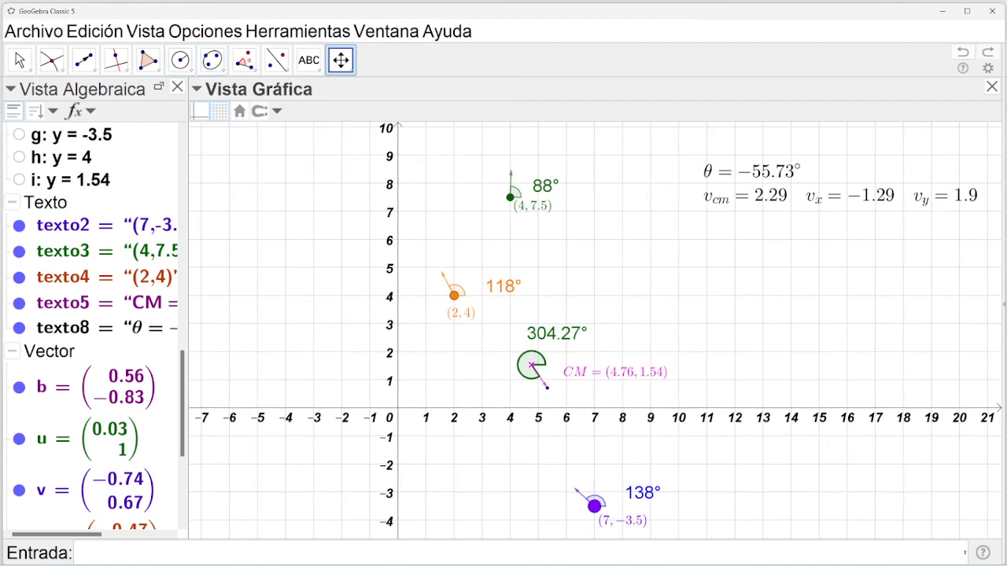
left_click(20, 60)
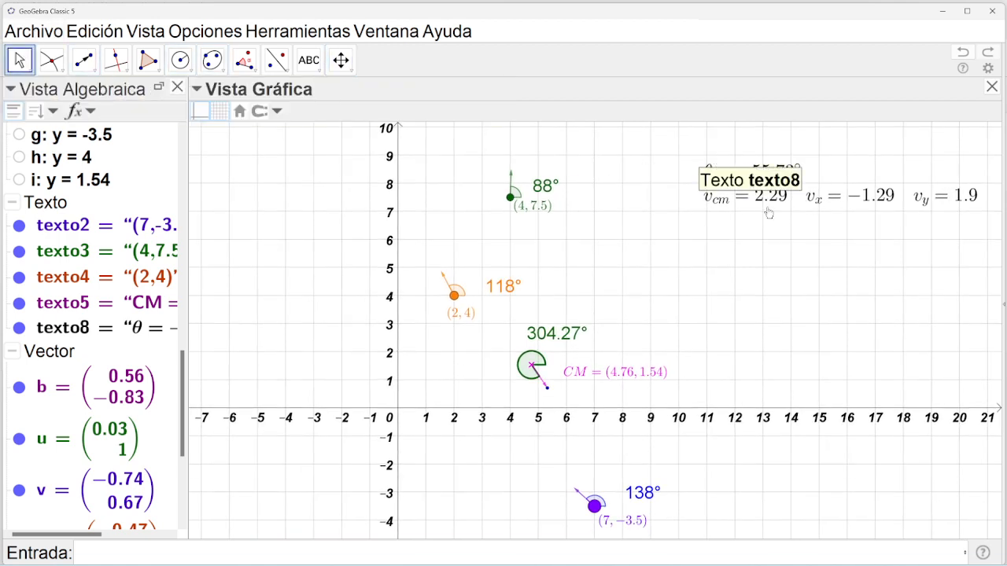
left_click_drag(768, 214, 769, 194)
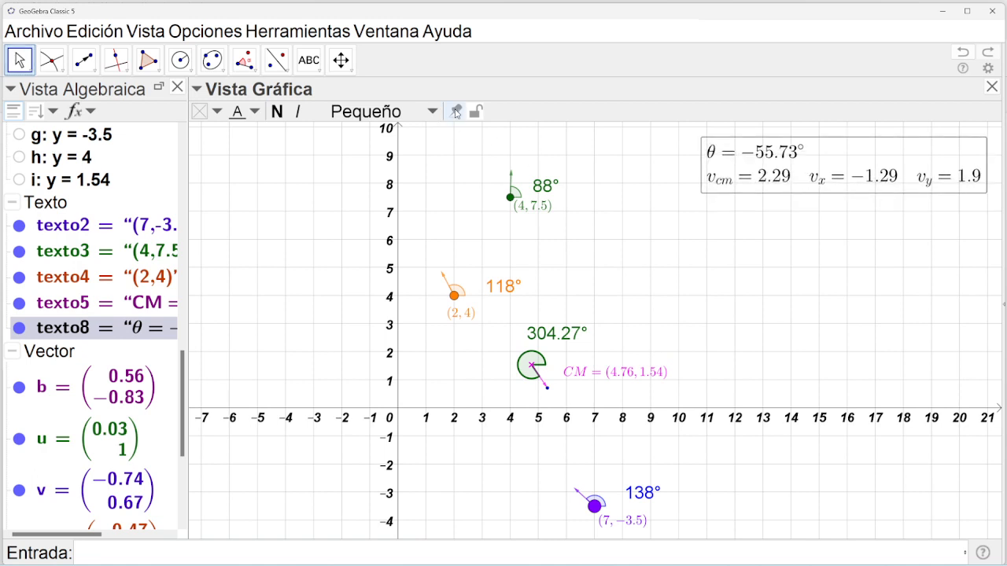
Pin and lock the readout on screen, and hide point H'.
left_click(456, 112)
left_click(475, 111)
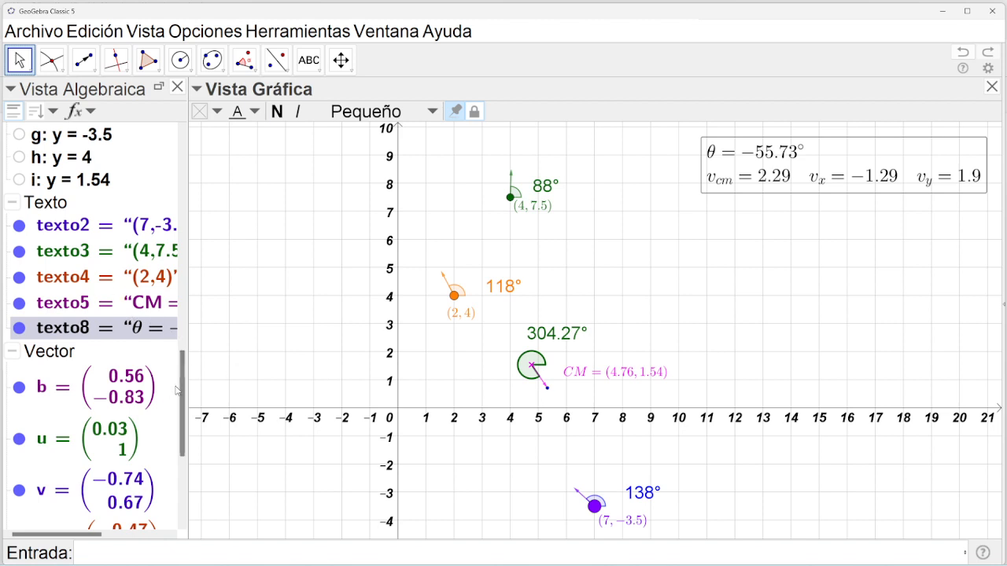
left_click_drag(183, 394, 183, 362)
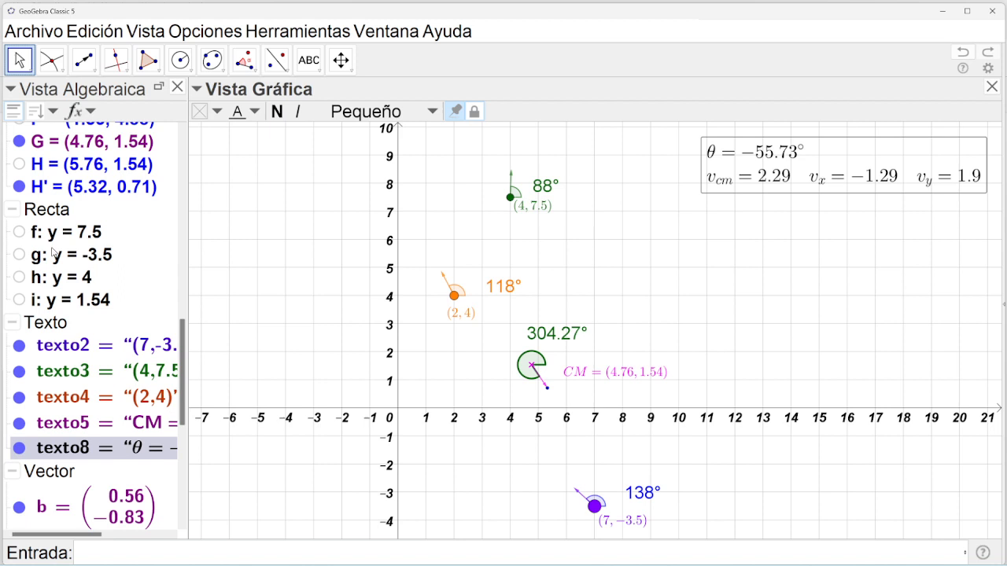
left_click(18, 186)
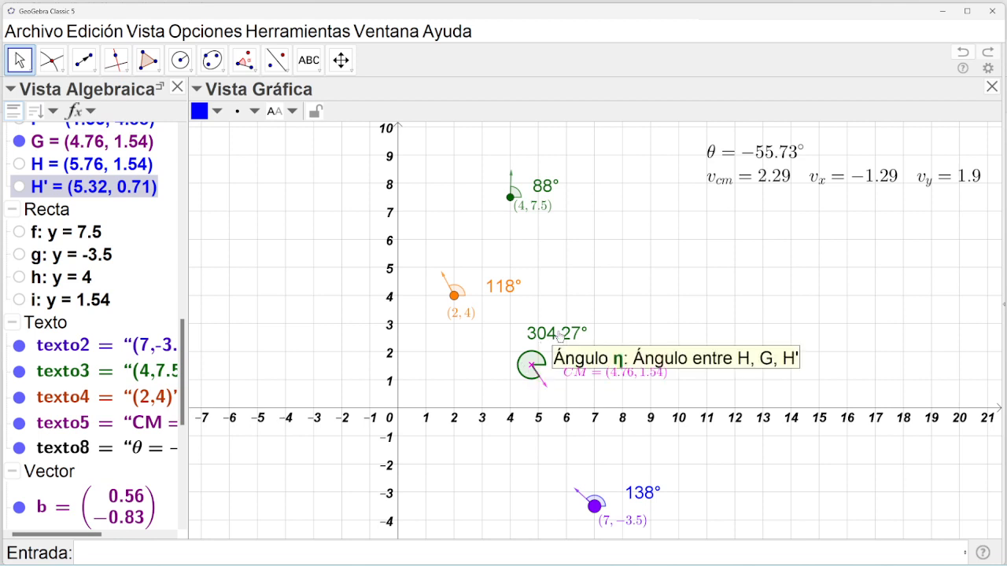
Nudge the 304.27° angle label lower right and show Graphics View 2 with the sliders.
left_click_drag(564, 340, 568, 346)
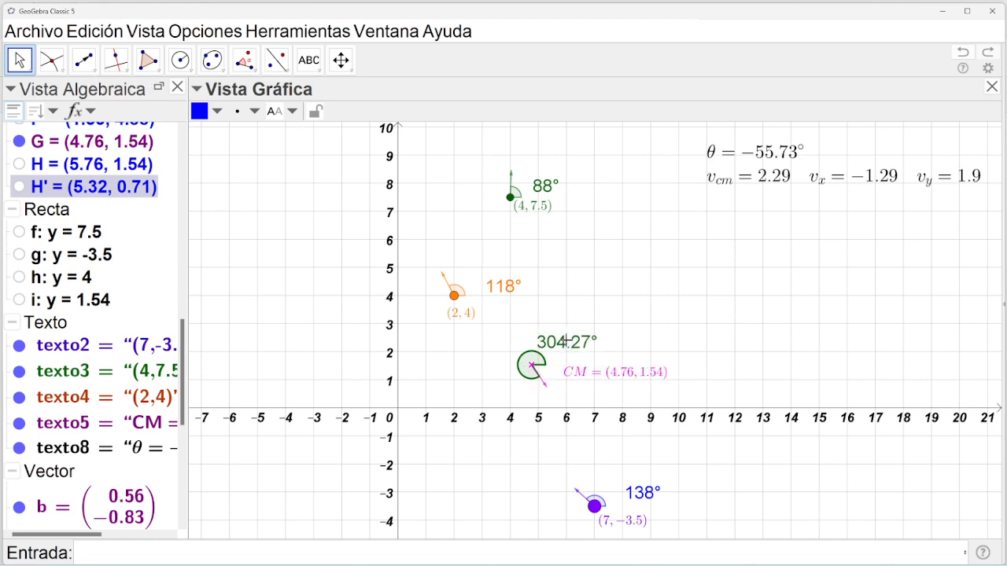
left_click(158, 35)
left_click(214, 148)
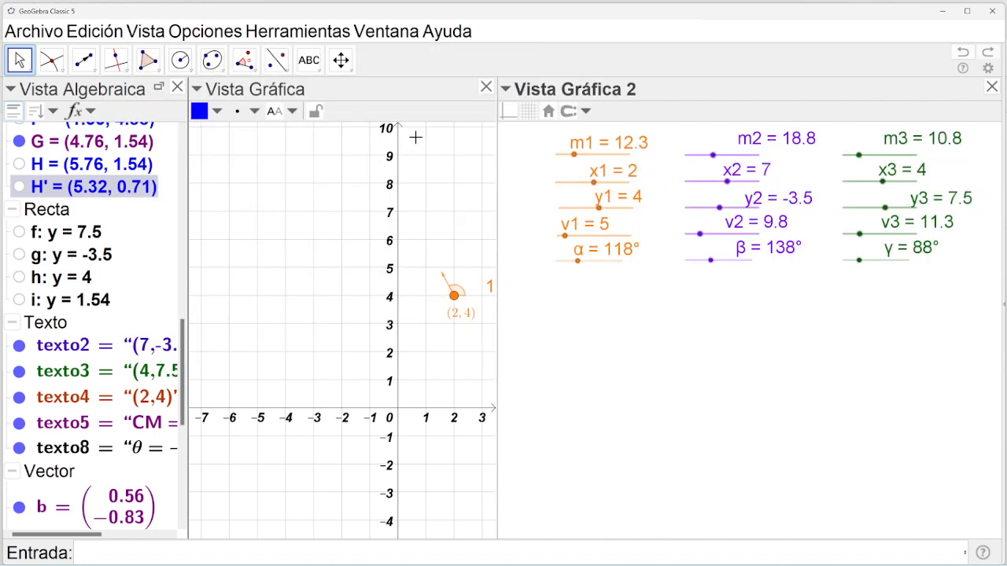
Pan the view to bring the construction and top grid back into sight.
left_click(341, 59)
left_click_drag(349, 279, 225, 271)
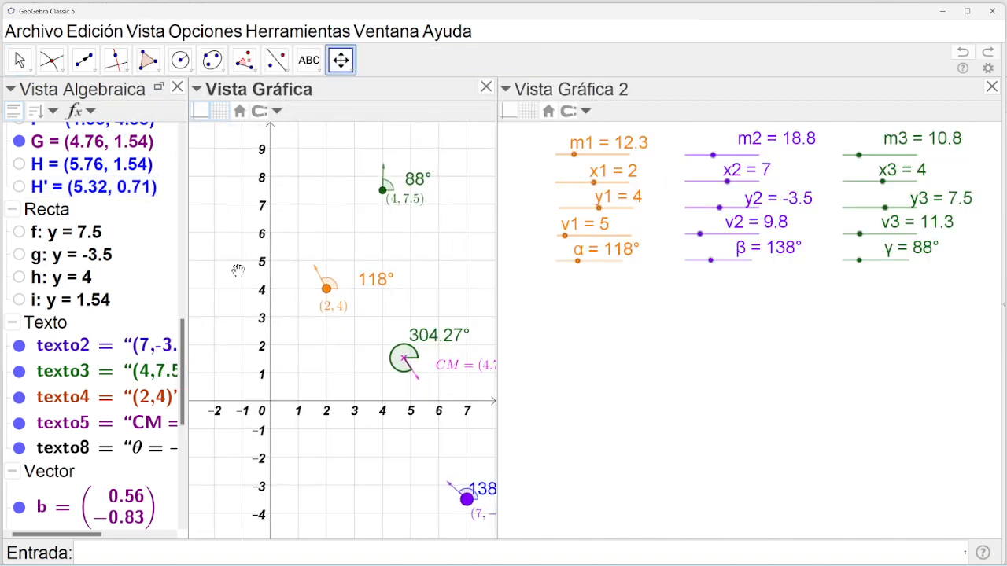
left_click_drag(464, 288, 416, 294)
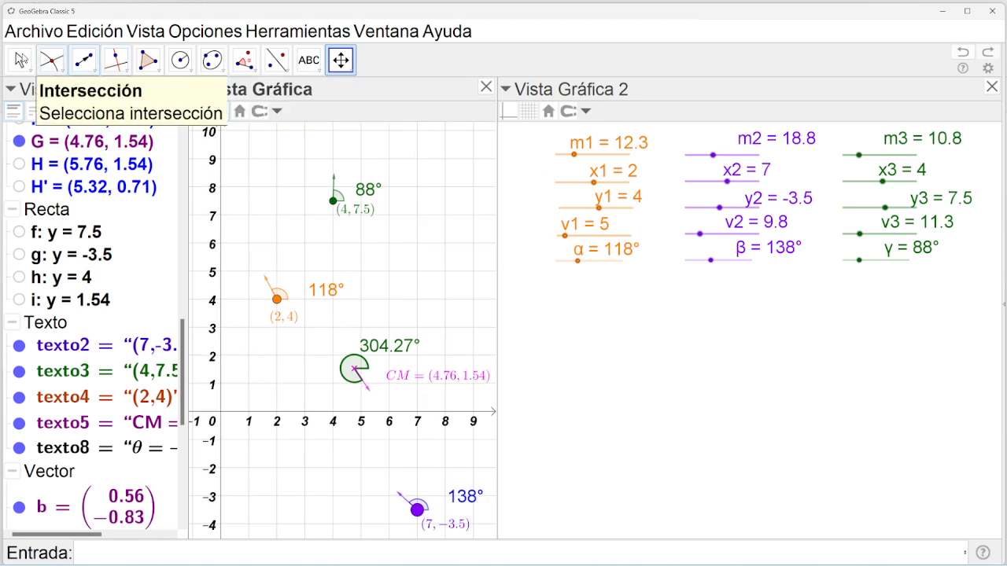
left_click(21, 60)
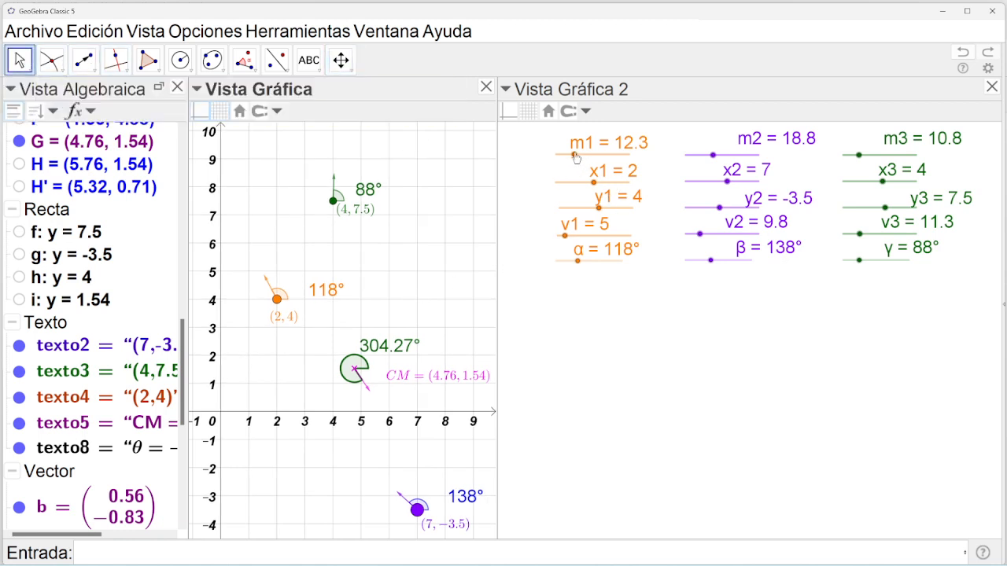
Set slider m1 to 20 and x1 to 1.5, then close the slider view.
left_click_drag(576, 157, 584, 155)
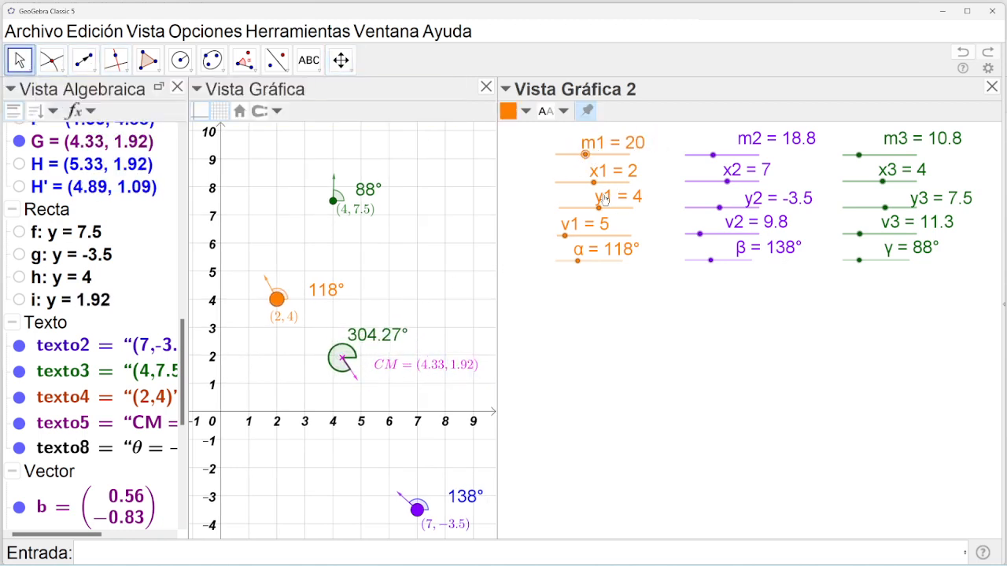
mouse_move(597, 190)
left_mouse_down()
mouse_move(581, 189)
mouse_move(606, 189)
mouse_move(594, 187)
left_mouse_up()
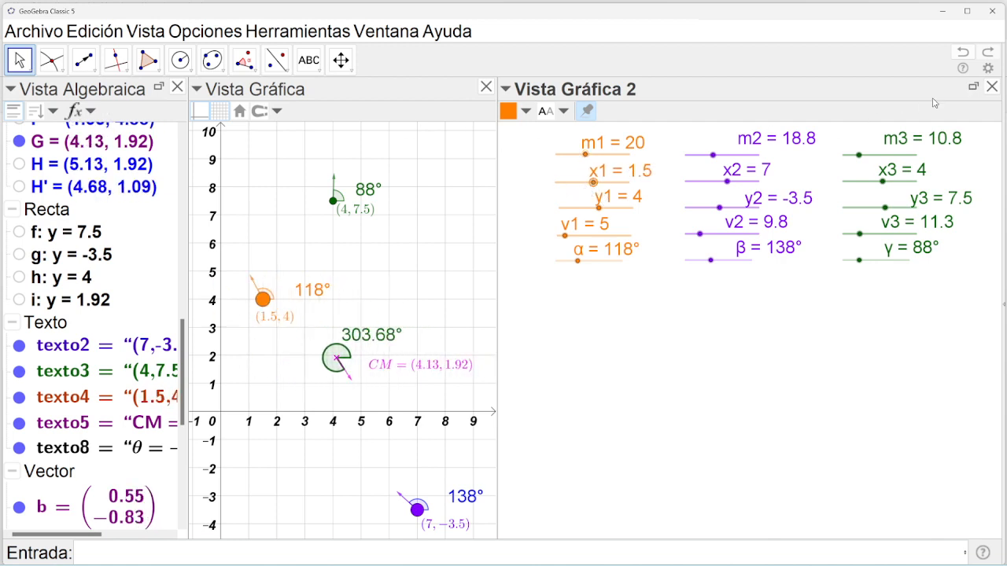
left_click(992, 87)
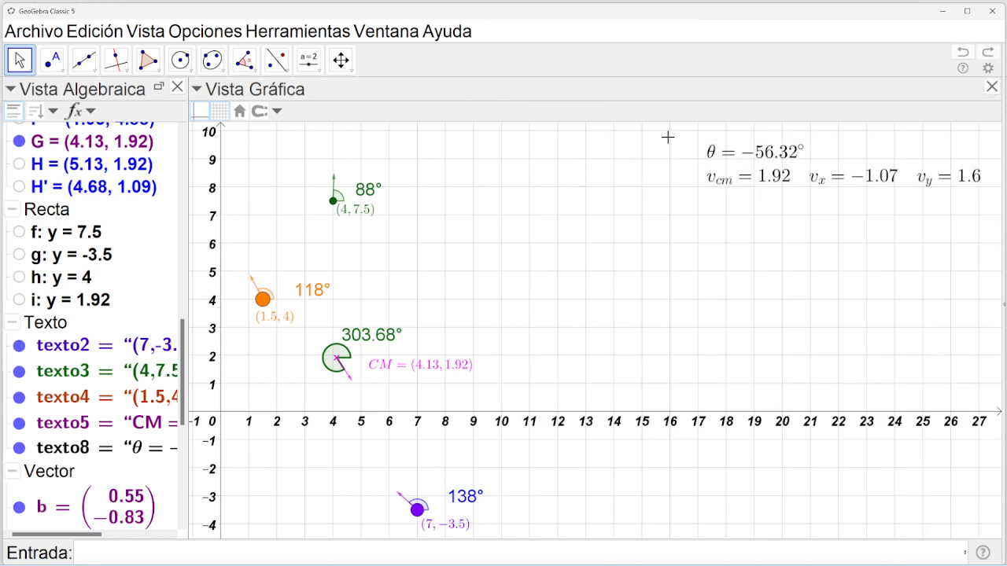